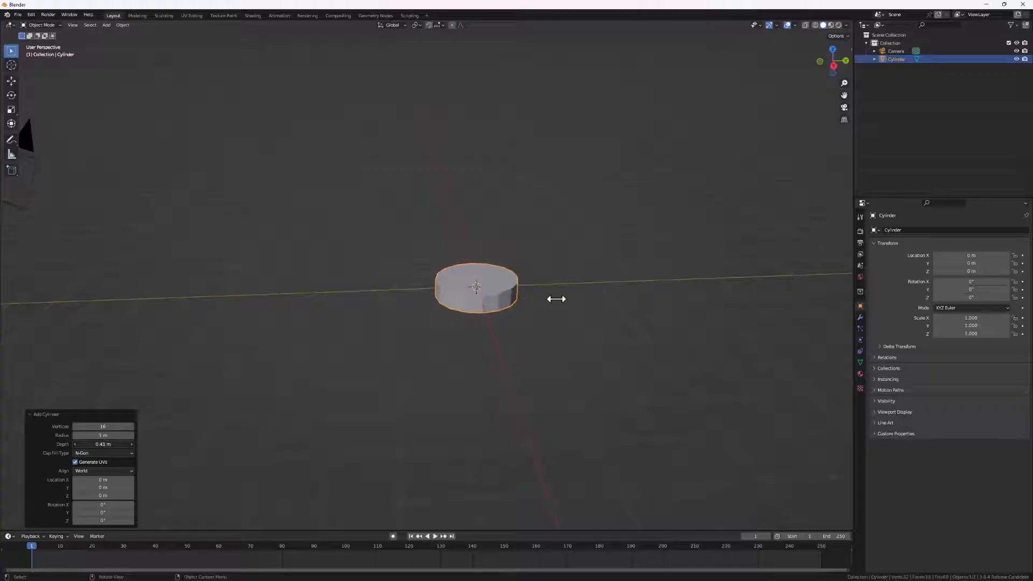
# Add a plane mesh at the centre of the cylinder
pyautogui.moveTo(557, 401); pyautogui.dragTo(520, 320, button='middle')
pyautogui.scroll(3, 511, 330)
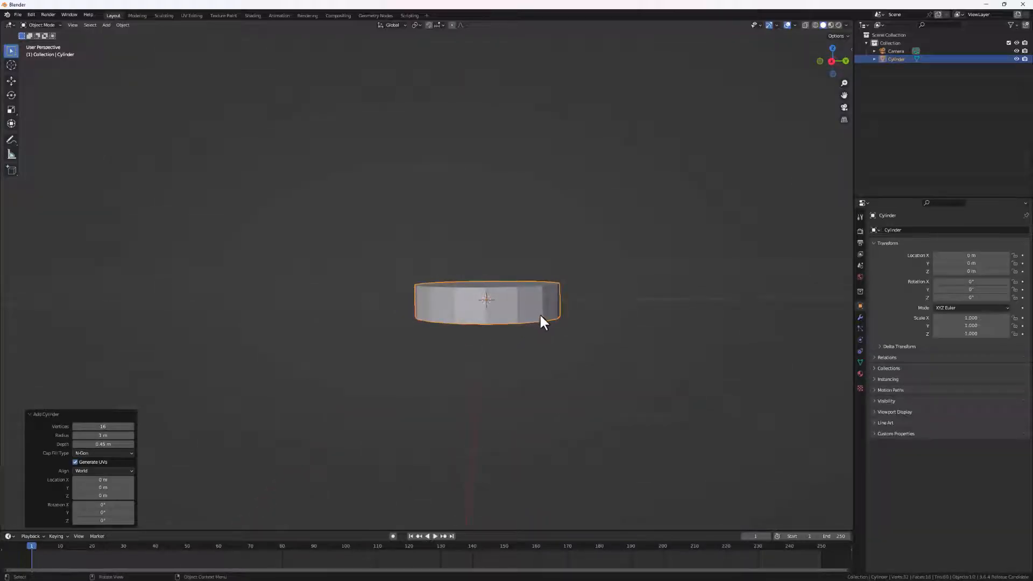
pyautogui.hotkey('shift', 'a')
pyautogui.moveTo(532, 350)
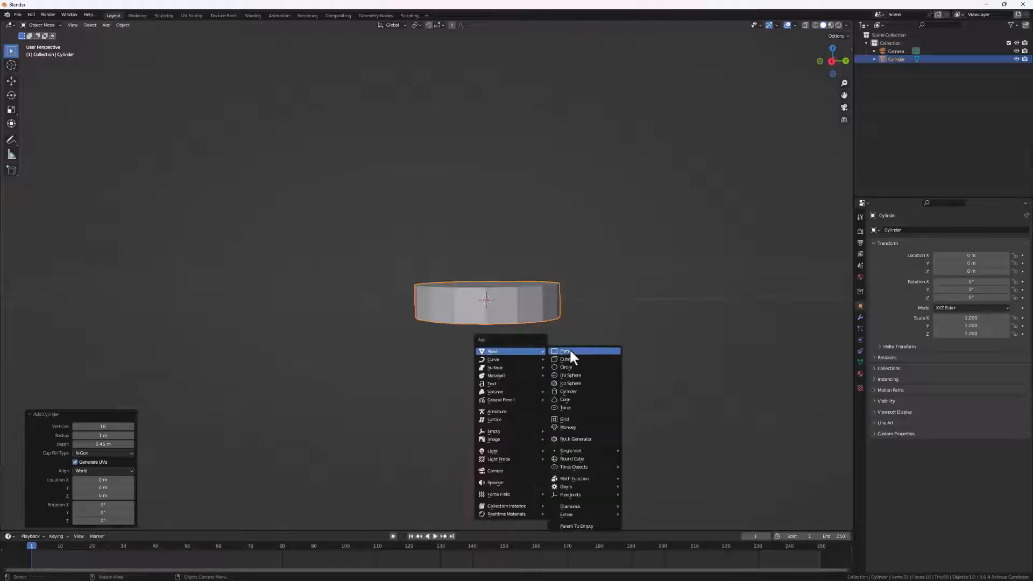
pyautogui.click(569, 349)
# Rotate the plane 90° about the X axis so it stands upright through the cylinder
pyautogui.moveTo(483, 327); pyautogui.dragTo(427, 229, button='middle')
pyautogui.press('r')
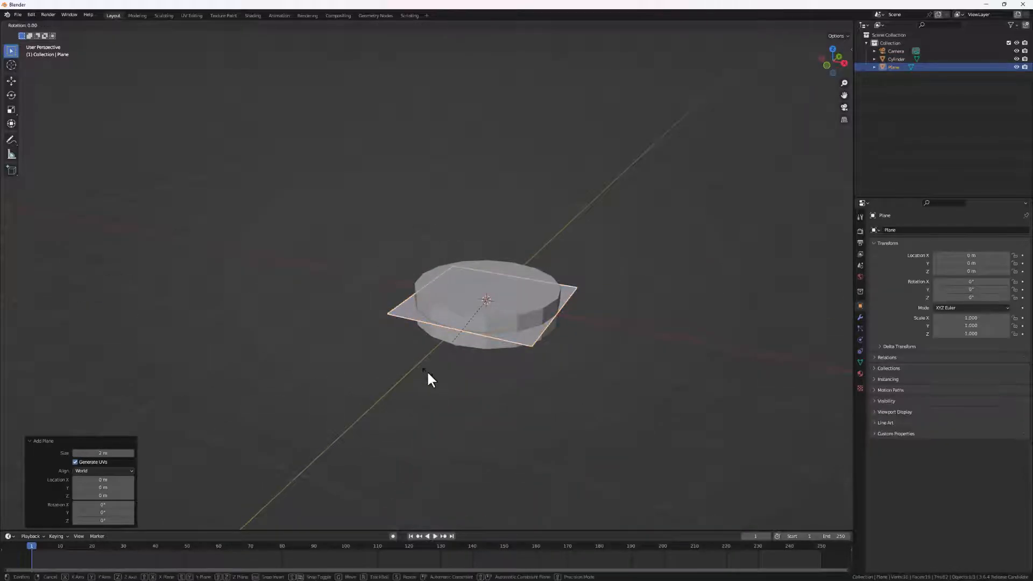
pyautogui.press('x')
pyautogui.press('9')
pyautogui.press('0')
pyautogui.press('Return')
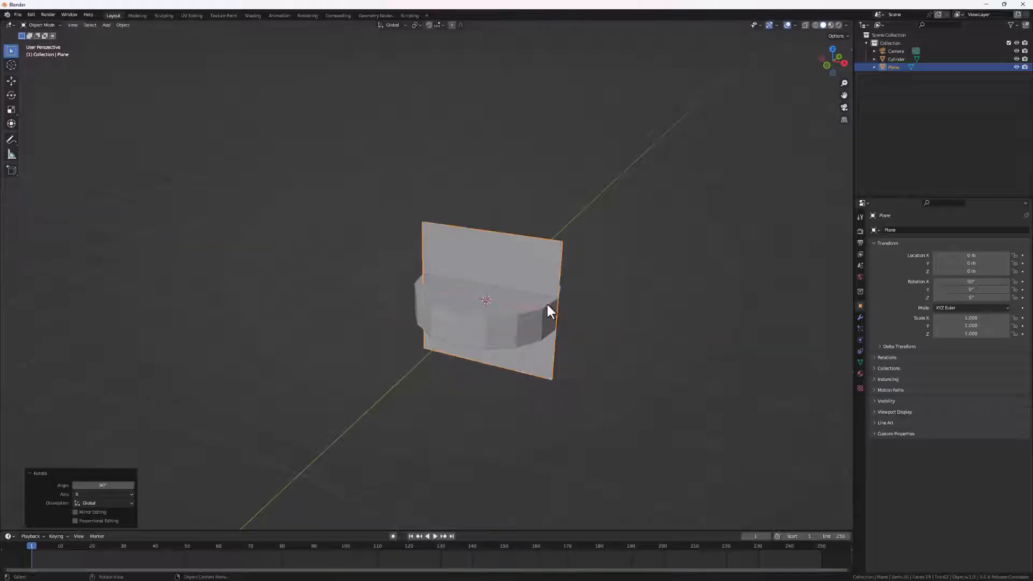
# In Edit Mode, scale the plane's geometry along Z by about 0.09 into a thin strip
pyautogui.moveTo(549, 304)
pyautogui.mouseDown(button='middle')
pyautogui.moveTo(521, 307)
pyautogui.moveTo(549, 302)
pyautogui.mouseUp(button='middle')
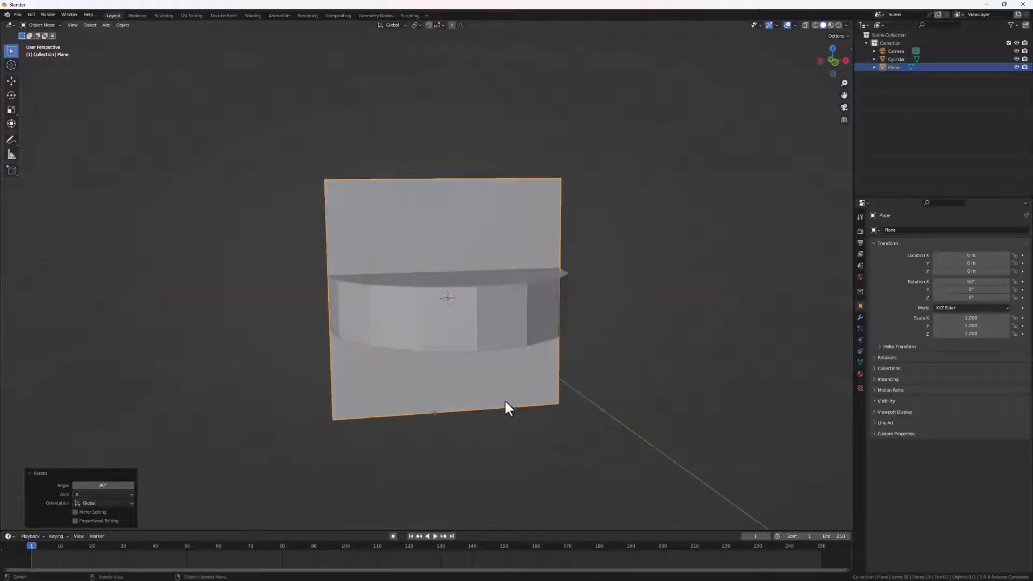
pyautogui.moveTo(538, 448); pyautogui.dragTo(511, 474, button='middle')
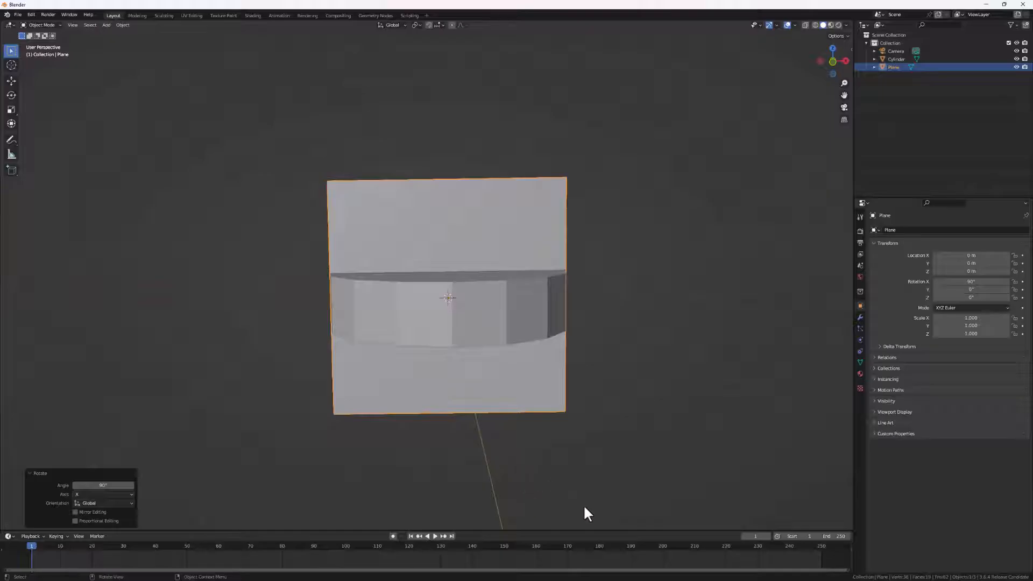
pyautogui.moveTo(427, 438)
pyautogui.mouseDown(button='middle')
pyautogui.moveTo(443, 452)
pyautogui.moveTo(440, 431)
pyautogui.mouseUp(button='middle')
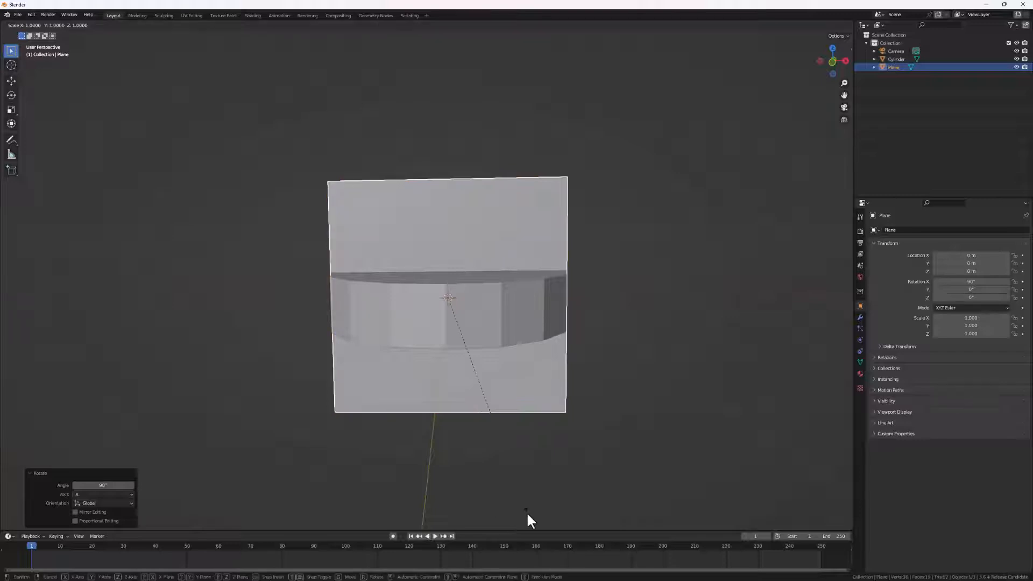
pyautogui.press('Tab')
pyautogui.press('s')
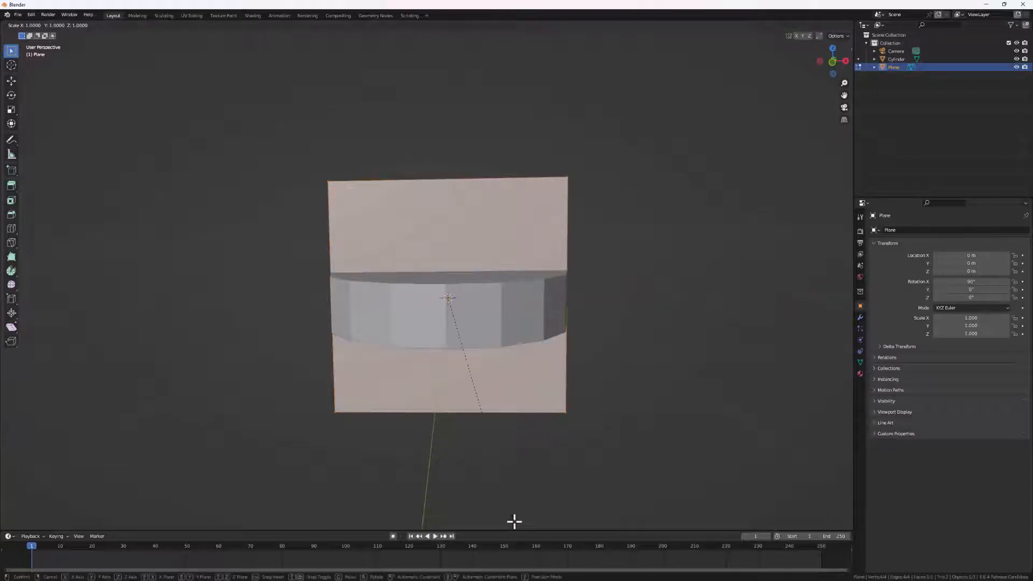
pyautogui.press('z')
pyautogui.click(450, 317)
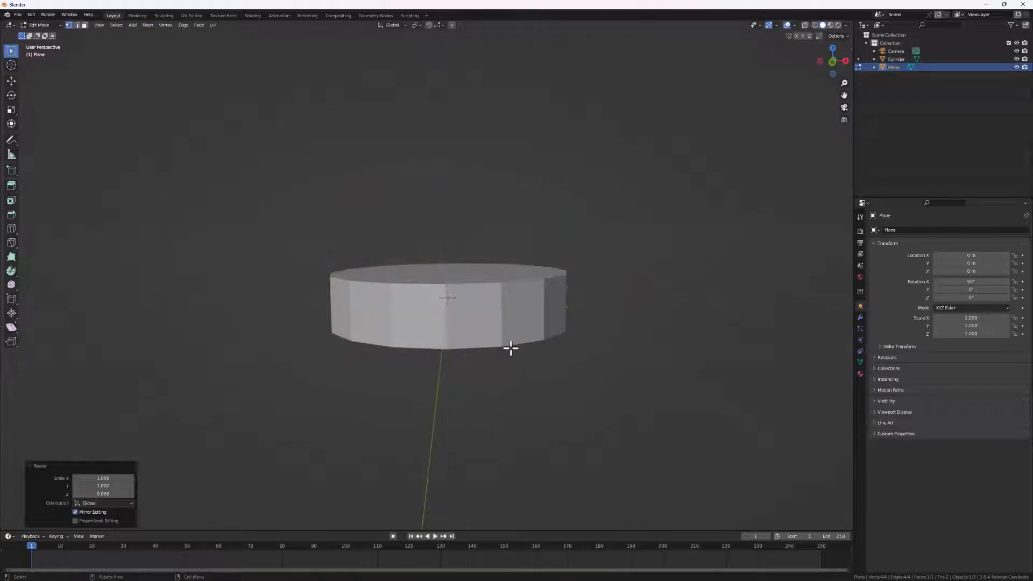
# Scale the strip further along Z by about 0.6 to make it narrower than the cylinder's side
pyautogui.moveTo(512, 346); pyautogui.dragTo(486, 336, button='middle')
pyautogui.scroll(5, 538, 307)
pyautogui.moveTo(589, 281); pyautogui.dragTo(533, 289, button='middle')
pyautogui.press('s')
pyautogui.press('z')
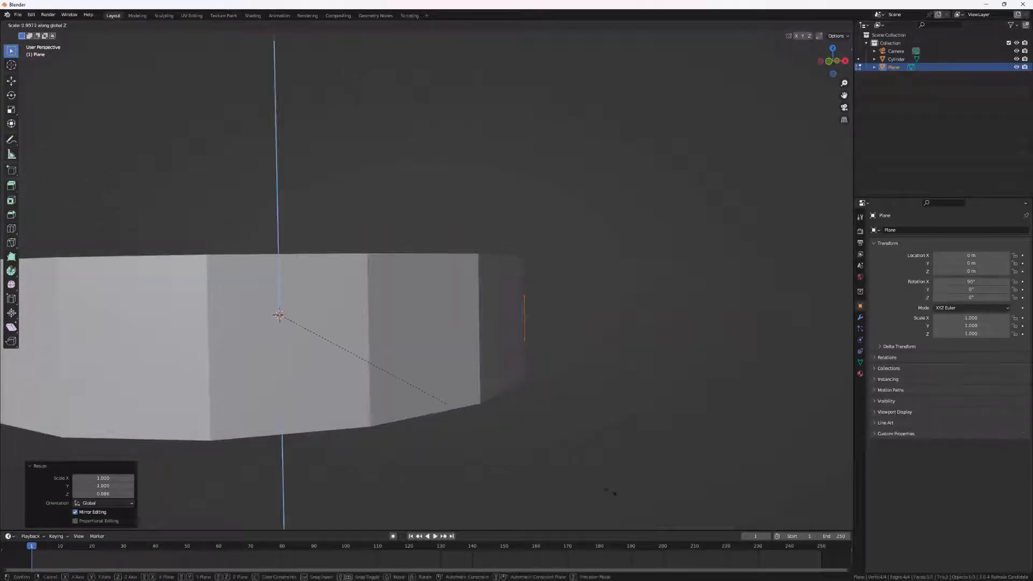
pyautogui.click(506, 421)
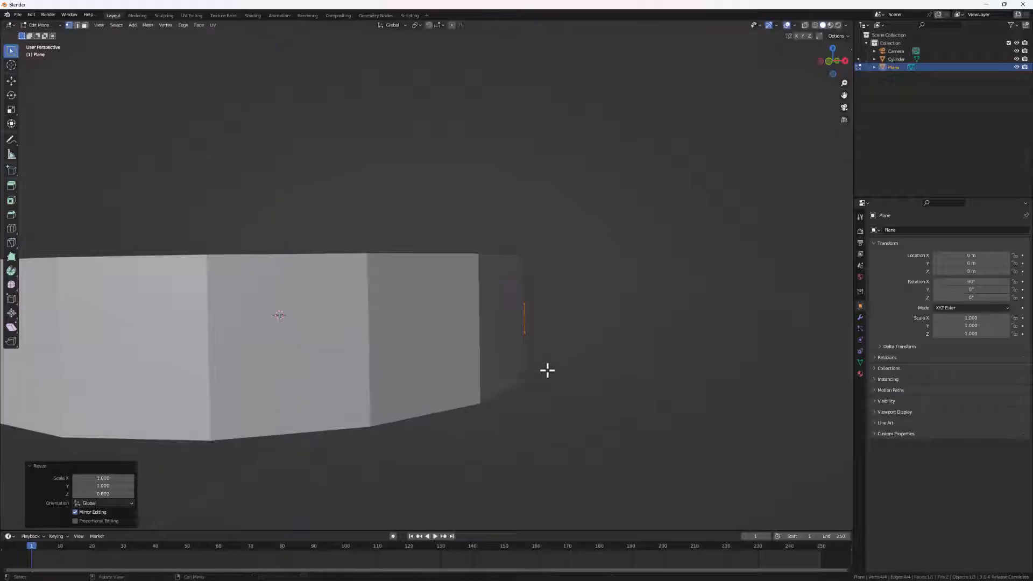
pyautogui.moveTo(547, 369); pyautogui.dragTo(461, 376, button='middle')
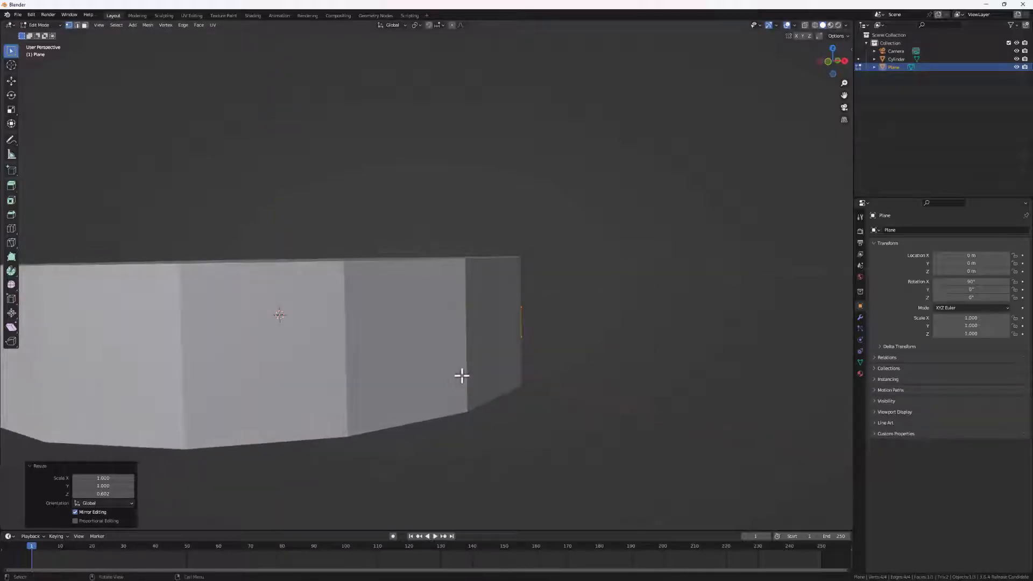
# Isolate the strip in local view, delete the two vertices at its +X end, and select the remaining vertical edge
pyautogui.press('KP_Divide')
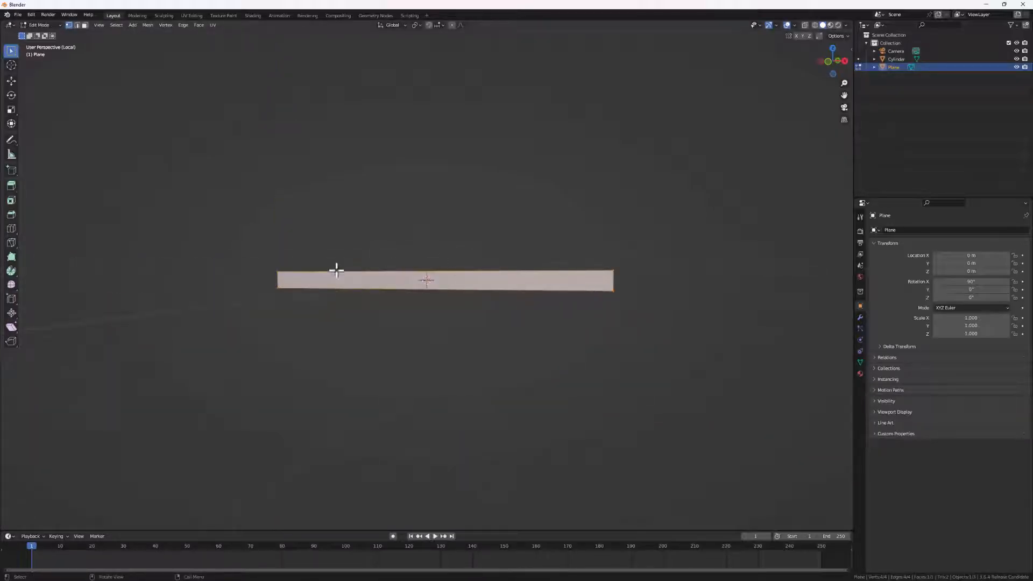
pyautogui.moveTo(402, 285); pyautogui.dragTo(463, 295, button='middle')
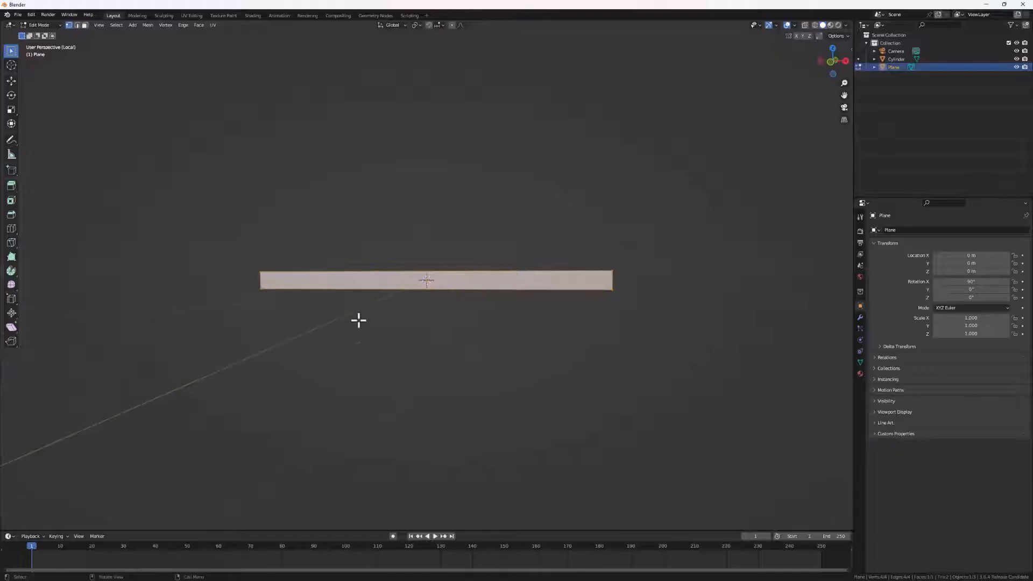
pyautogui.moveTo(662, 235); pyautogui.dragTo(592, 295)
pyautogui.press('x')
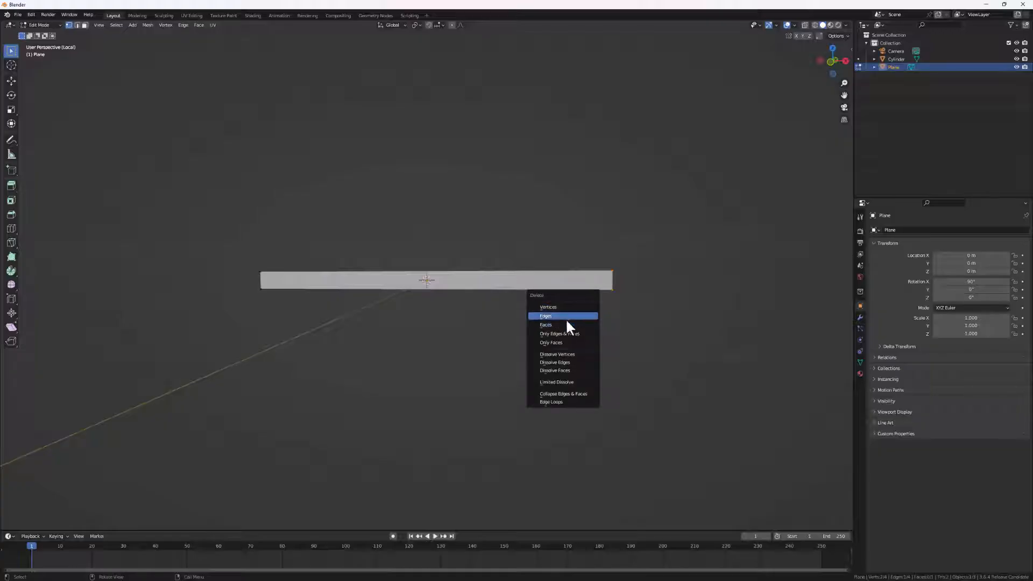
pyautogui.click(570, 308)
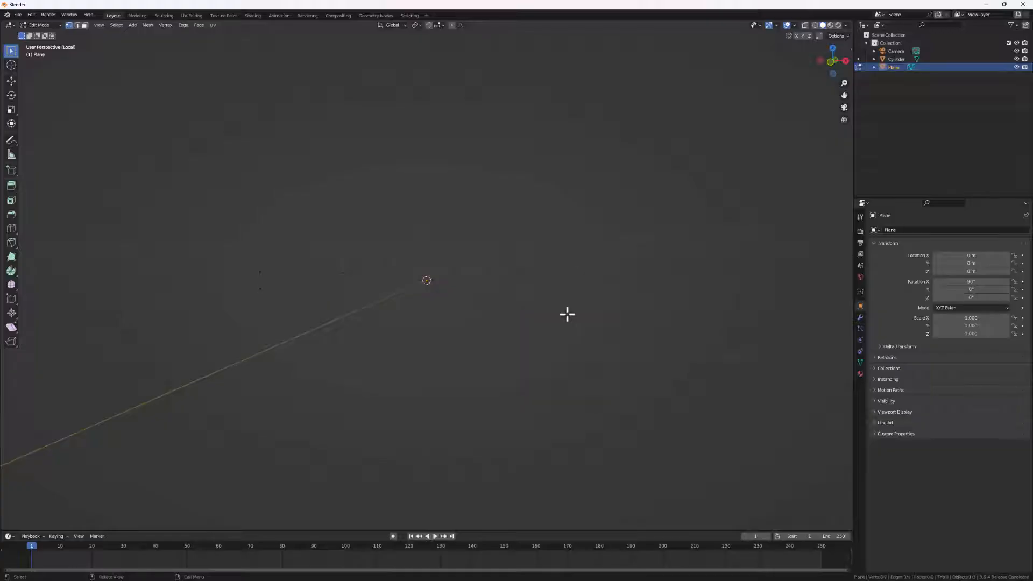
pyautogui.moveTo(283, 254); pyautogui.dragTo(229, 310)
pyautogui.moveTo(225, 267); pyautogui.dragTo(279, 277, button='middle')
# Compare the remaining edge with the cylinder by switching between the full scene and local view
pyautogui.press('KP_Divide')
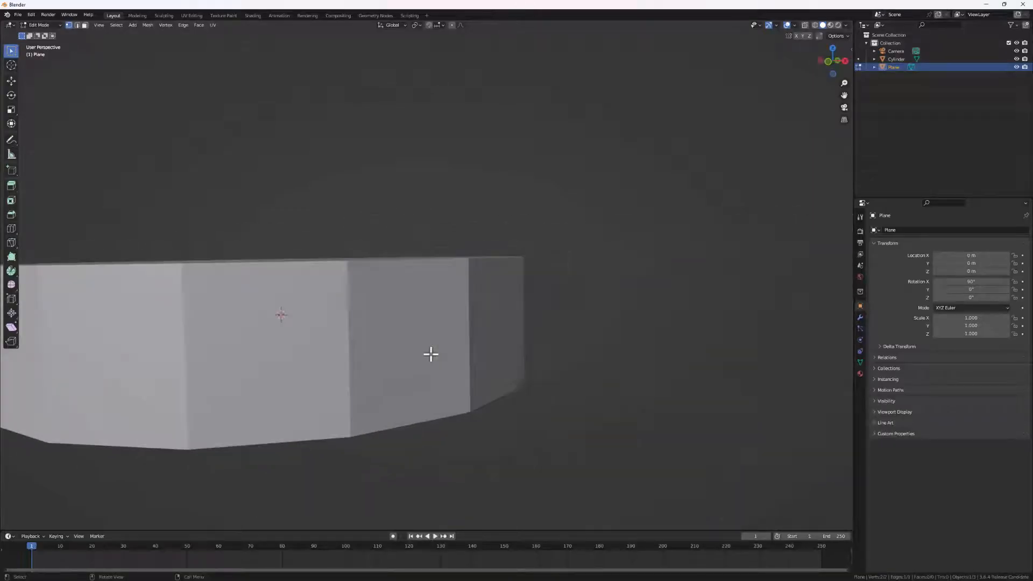
pyautogui.press('KP_Divide')
pyautogui.scroll(-12, 537, 270)
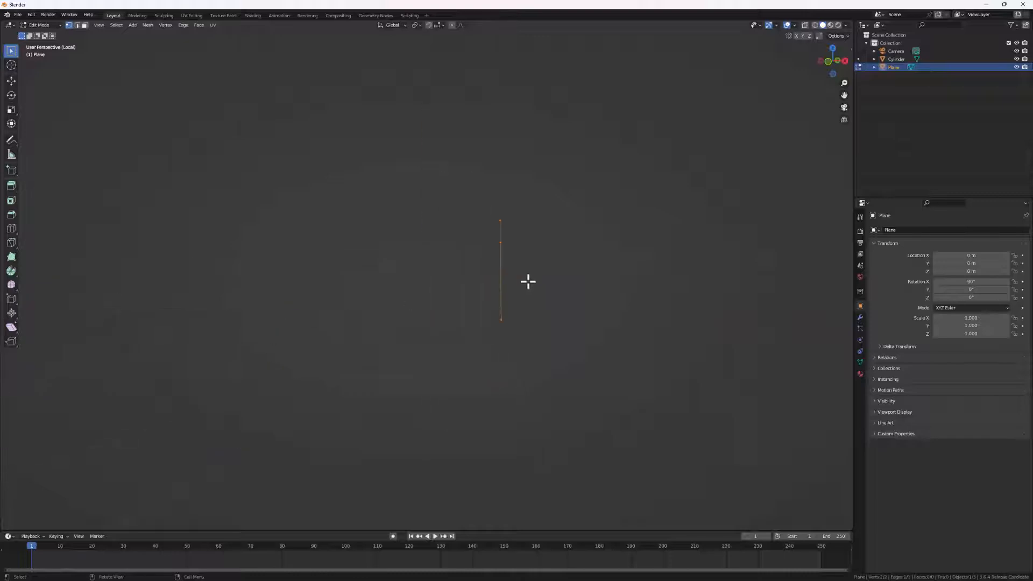
pyautogui.keyDown('shift'); pyautogui.moveTo(595, 311); pyautogui.dragTo(510, 330, button='middle'); pyautogui.keyUp('shift')
pyautogui.scroll(-1, 513, 334)
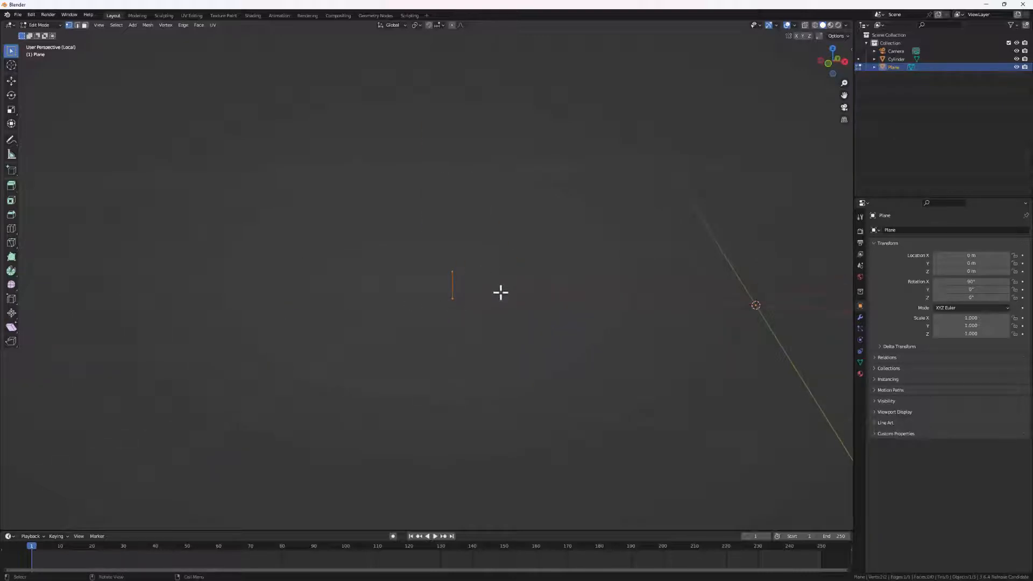
pyautogui.press('KP_Divide')
pyautogui.scroll(-2, 484, 315)
pyautogui.keyDown('shift'); pyautogui.moveTo(233, 385); pyautogui.dragTo(463, 409, button='middle'); pyautogui.keyUp('shift')
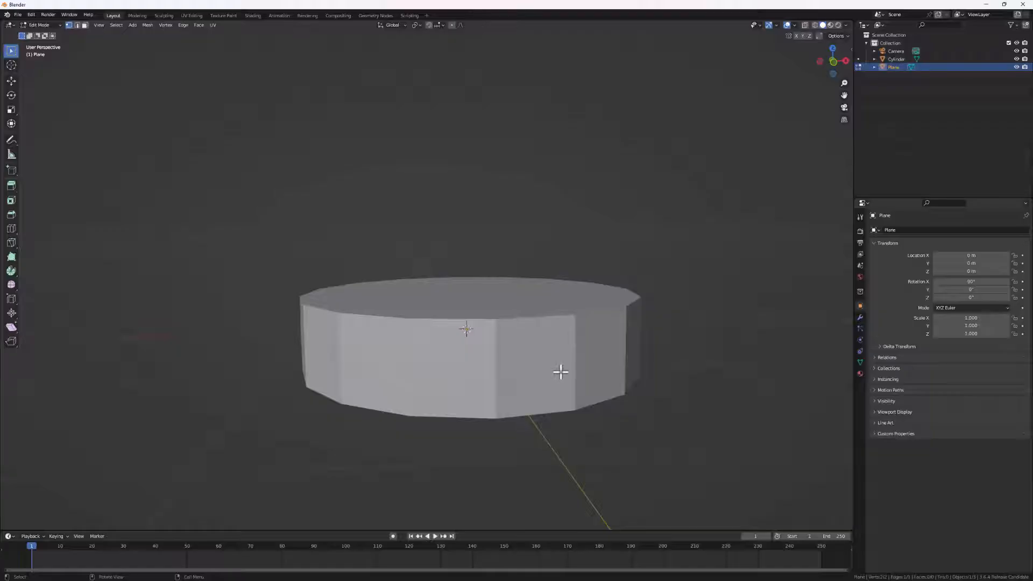
pyautogui.press('KP_Divide')
pyautogui.scroll(-5, 530, 366)
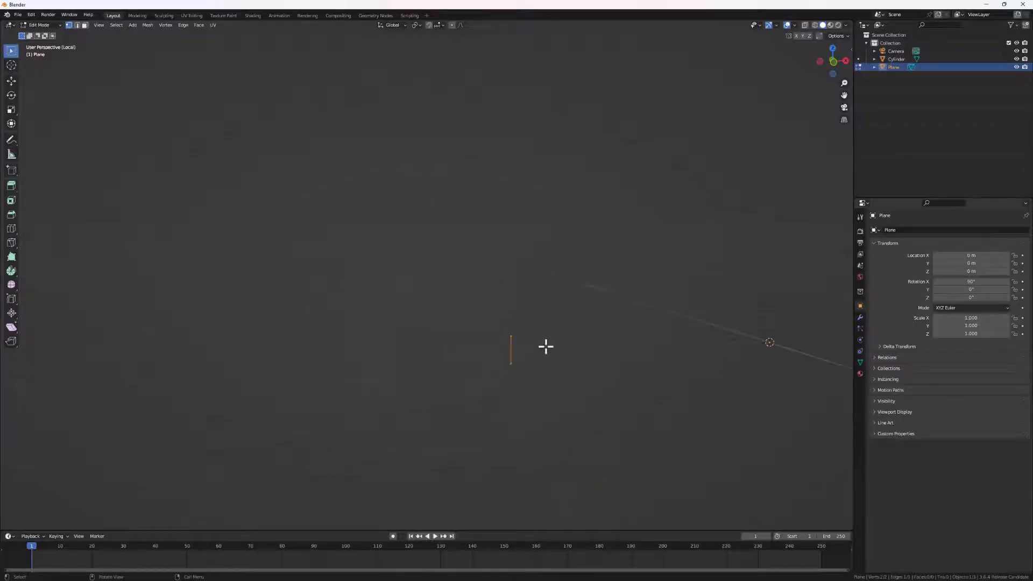
# Return to Object Mode and add a Screw modifier to the edge, with its axis set to Y
pyautogui.press('Tab')
pyautogui.moveTo(533, 360)
pyautogui.keyDown('shift'); pyautogui.mouseDown(button='middle')
pyautogui.moveTo(548, 379)
pyautogui.moveTo(476, 380)
pyautogui.mouseUp(button='middle'); pyautogui.keyUp('shift')
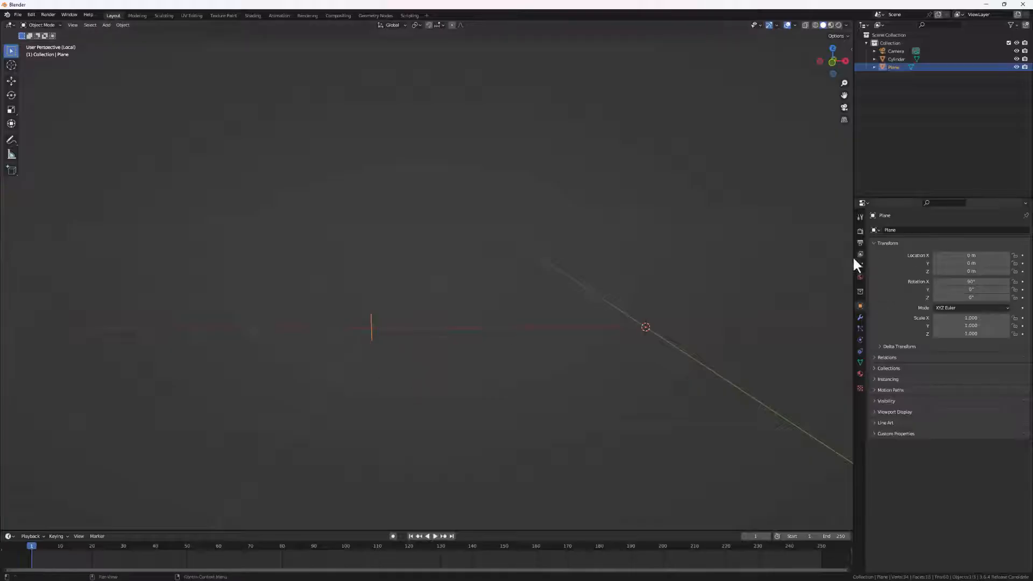
pyautogui.click(860, 317)
pyautogui.click(910, 230)
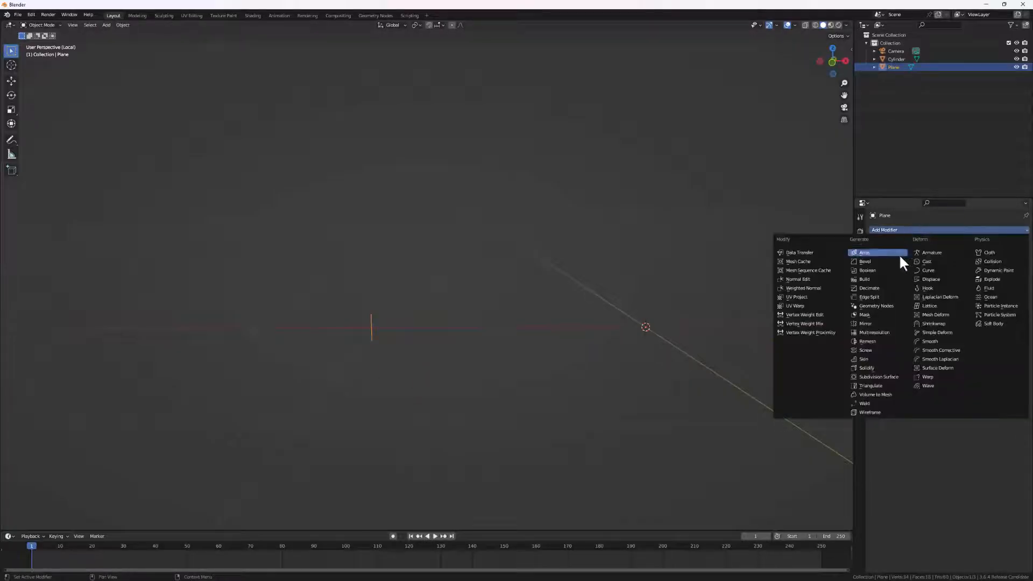
pyautogui.click(874, 352)
pyautogui.scroll(-4, 502, 381)
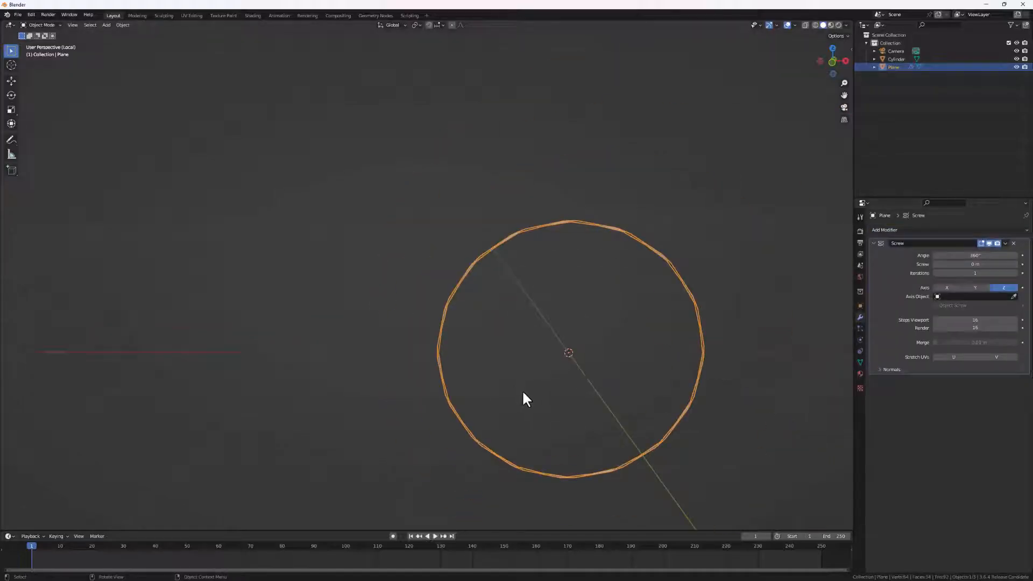
pyautogui.click(975, 288)
pyautogui.moveTo(532, 416); pyautogui.dragTo(604, 376, button='middle')
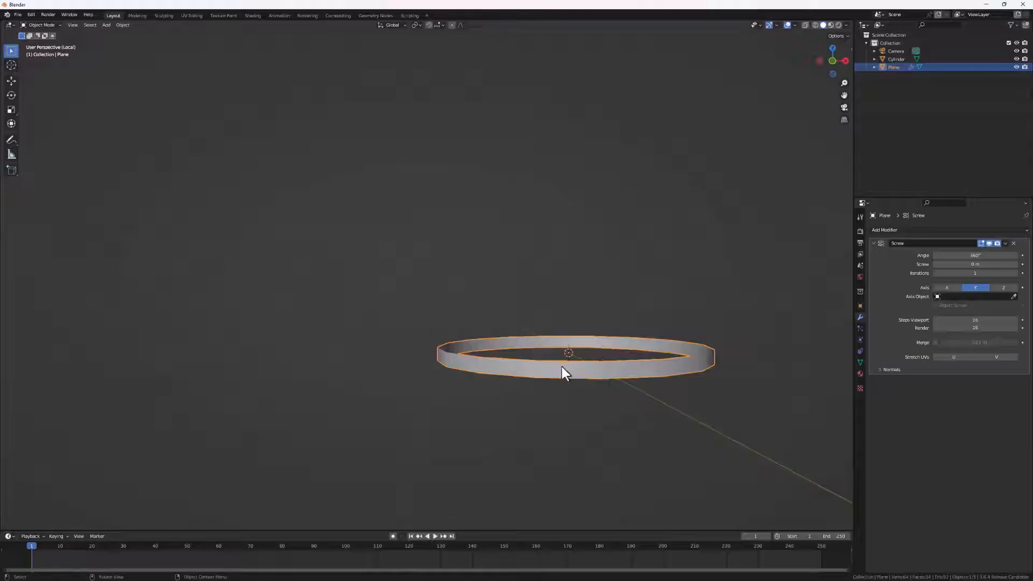
# Set the Screw modifier to 2 iterations with a screw offset of 0.16 m
pyautogui.click(980, 274)
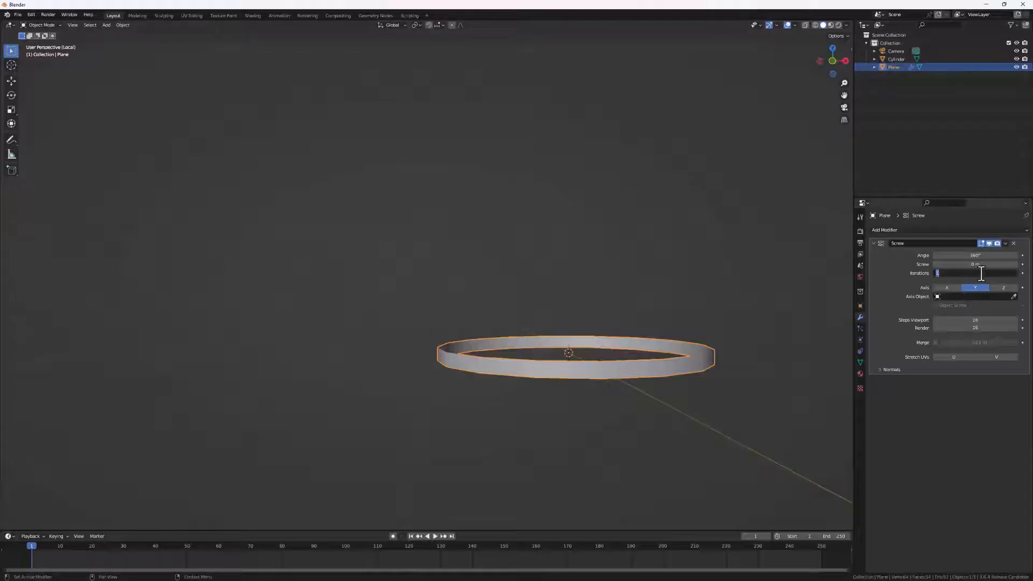
pyautogui.write('2')
pyautogui.press('Return')
pyautogui.moveTo(972, 264)
pyautogui.mouseDown()
pyautogui.moveTo(1012, 264)
pyautogui.moveTo(972, 264)
pyautogui.moveTo(989, 264)
pyautogui.mouseUp()
pyautogui.moveTo(516, 334); pyautogui.dragTo(556, 378, button='middle')
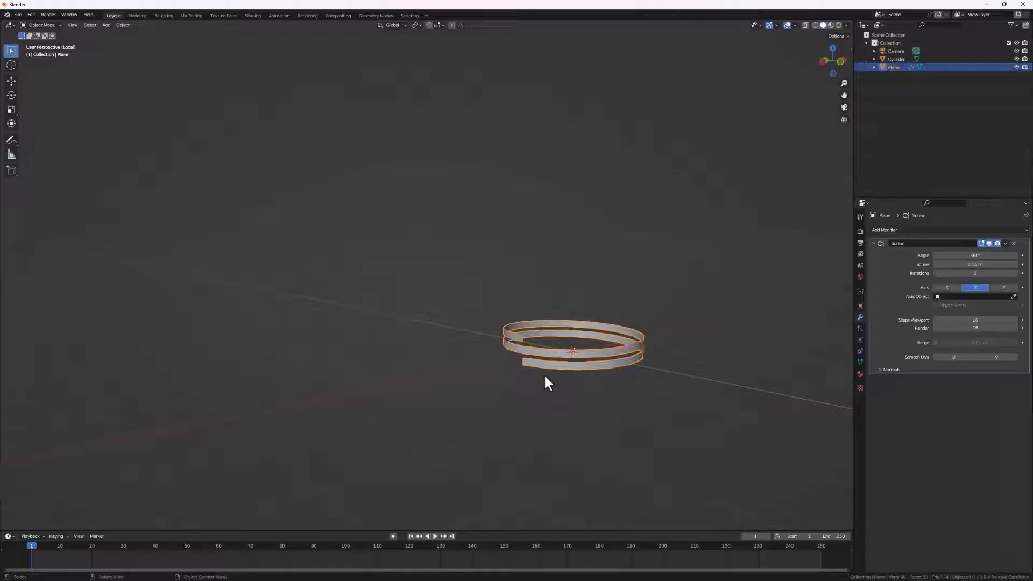
# Leave local view and select the cylinder inside the spiral
pyautogui.press('KP_Divide')
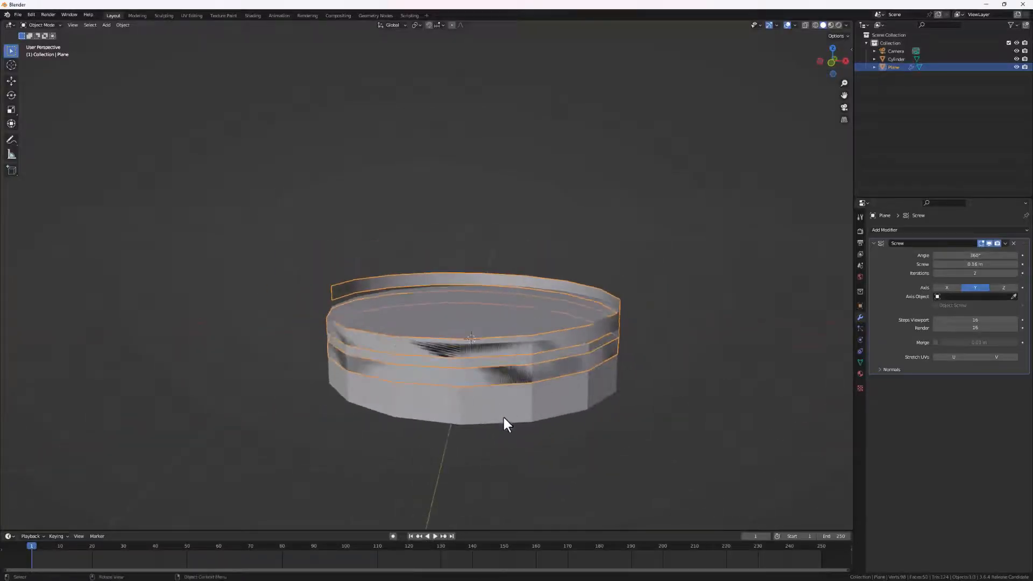
pyautogui.moveTo(504, 418); pyautogui.dragTo(500, 401, button='middle')
pyautogui.click(533, 358)
pyautogui.press('s')
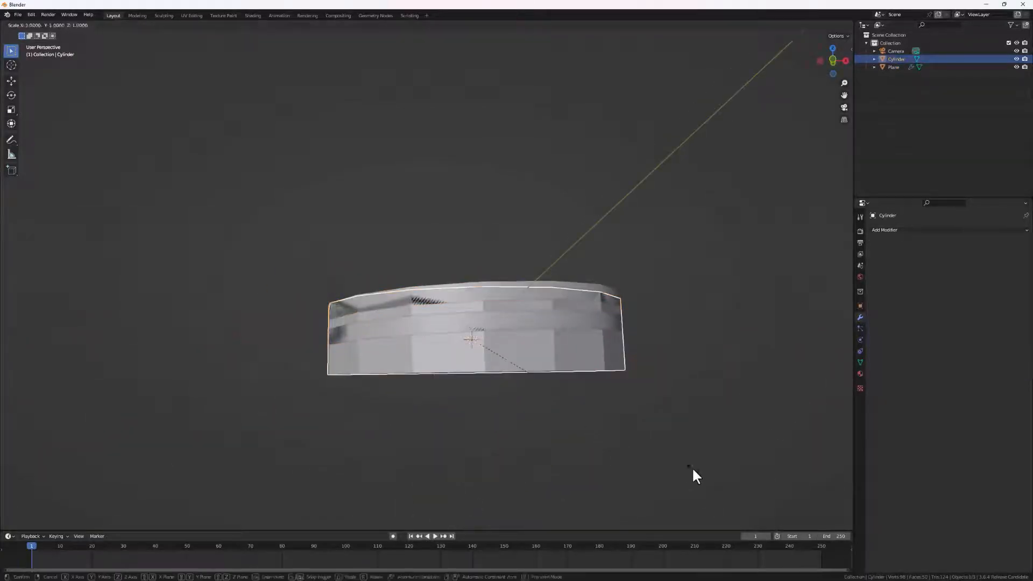
pyautogui.press('x')
pyautogui.rightClick(694, 463)
# Scale the cylinder down slightly and uniformly so the spiral stands out around its side
pyautogui.press('s')
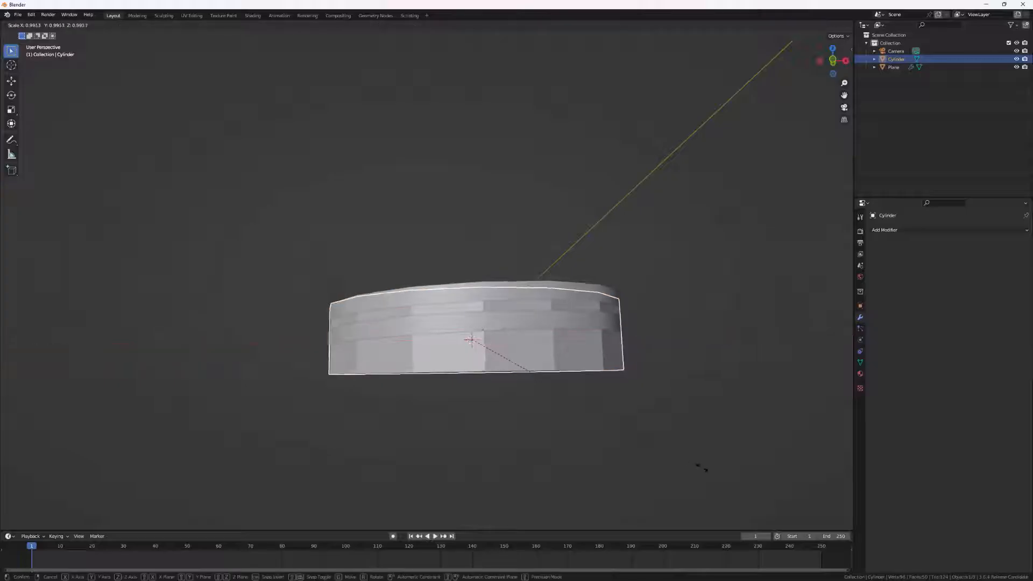
pyautogui.click(691, 465)
pyautogui.moveTo(476, 383); pyautogui.dragTo(515, 435, button='middle')
# Move the spiral strip down along Z by about 0.123 m to wrap around the cylinder's side
pyautogui.click(502, 349)
pyautogui.moveTo(502, 346)
pyautogui.mouseDown(button='middle')
pyautogui.moveTo(542, 365)
pyautogui.moveTo(504, 350)
pyautogui.mouseUp(button='middle')
pyautogui.press('g')
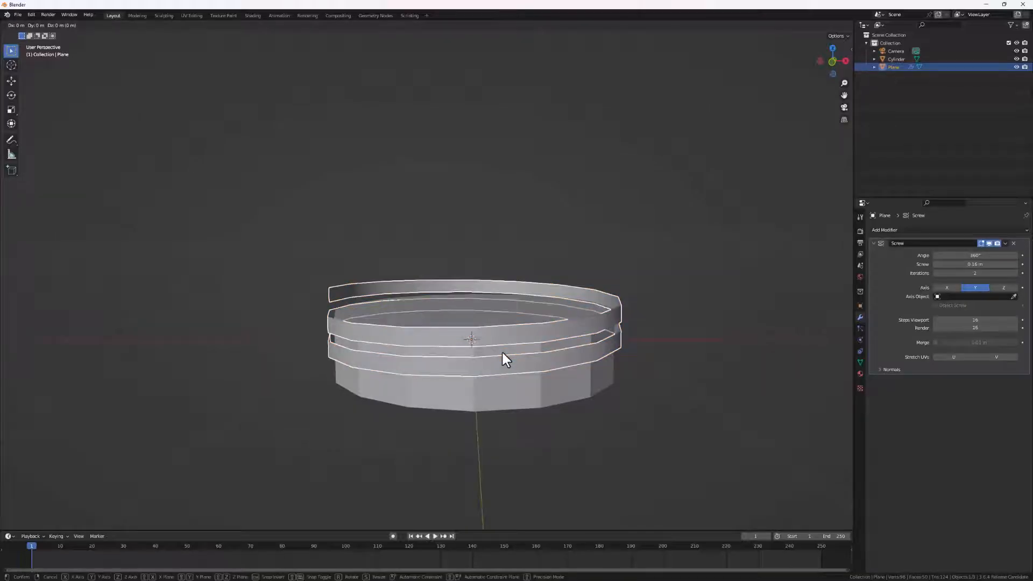
pyautogui.press('z')
pyautogui.click(511, 374)
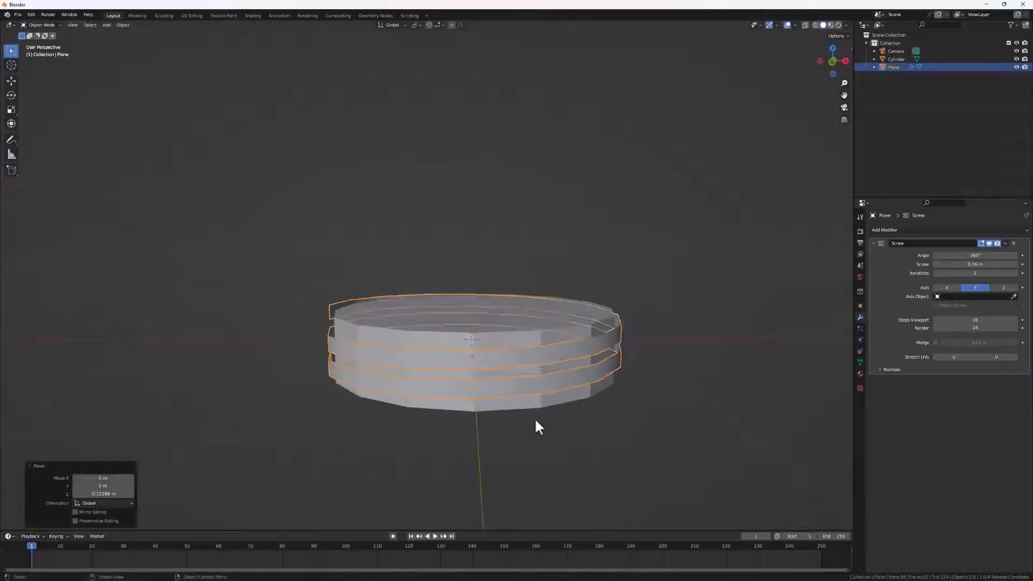
# Scale the spiral strip down along Z to fit within the cylinder's height
pyautogui.moveTo(536, 422); pyautogui.dragTo(586, 470, button='middle')
pyautogui.press('s')
pyautogui.press('z')
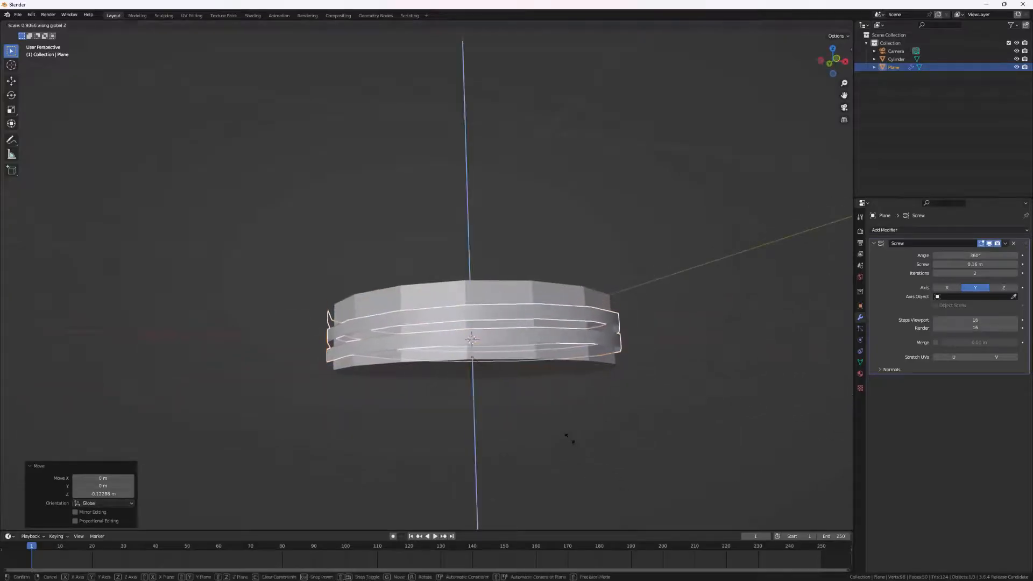
pyautogui.click(568, 441)
# In Edit Mode, scale the spiral's source edge along global Z to about 0.815 to narrow the strip
pyautogui.moveTo(566, 447); pyautogui.dragTo(608, 438, button='middle')
pyautogui.press('Tab')
pyautogui.moveTo(396, 397); pyautogui.dragTo(404, 398, button='middle')
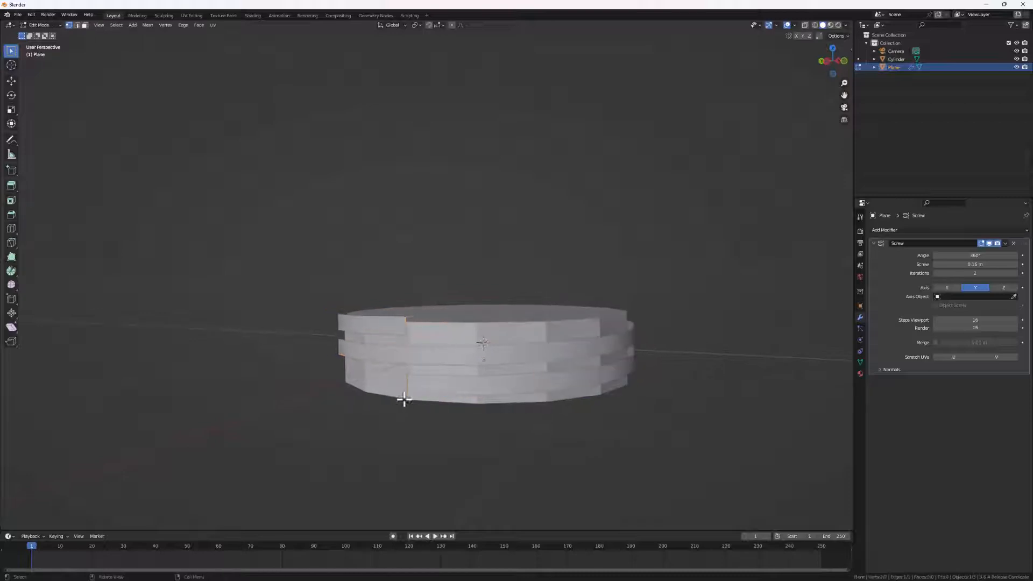
pyautogui.moveTo(491, 376); pyautogui.dragTo(396, 295, button='middle')
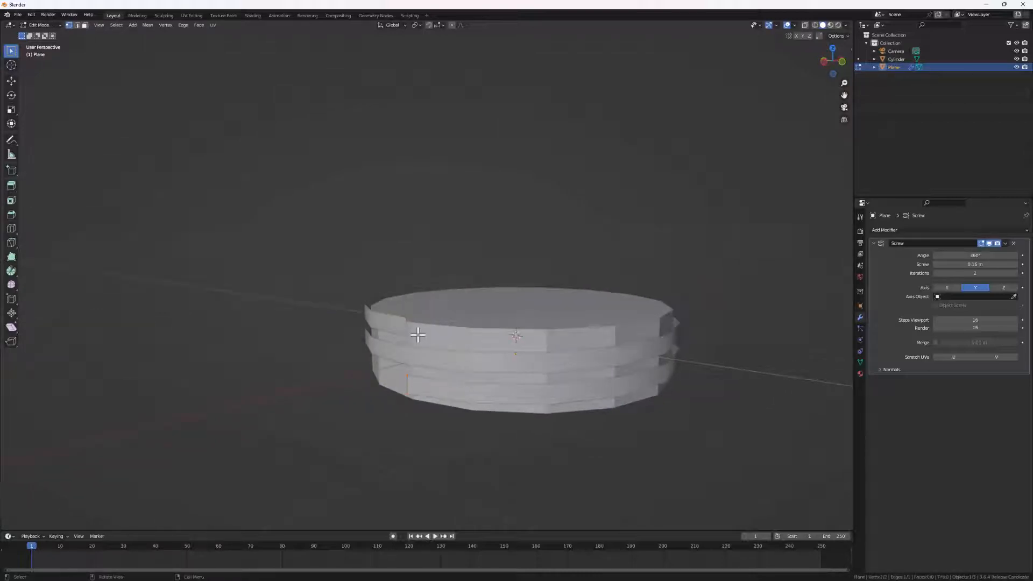
pyautogui.scroll(2, 413, 328)
pyautogui.moveTo(449, 419); pyautogui.dragTo(500, 430, button='middle')
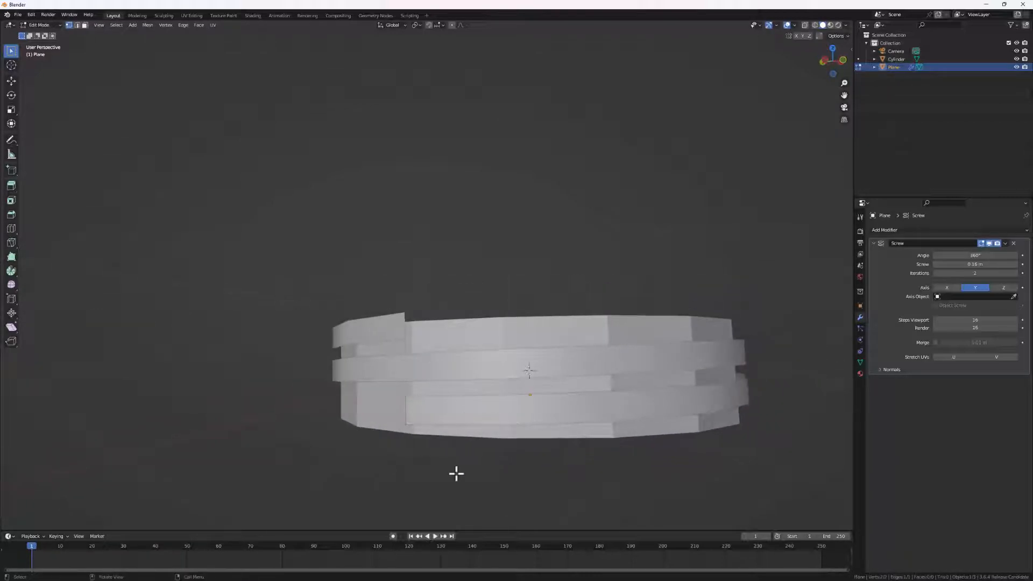
pyautogui.press('s')
pyautogui.press('z')
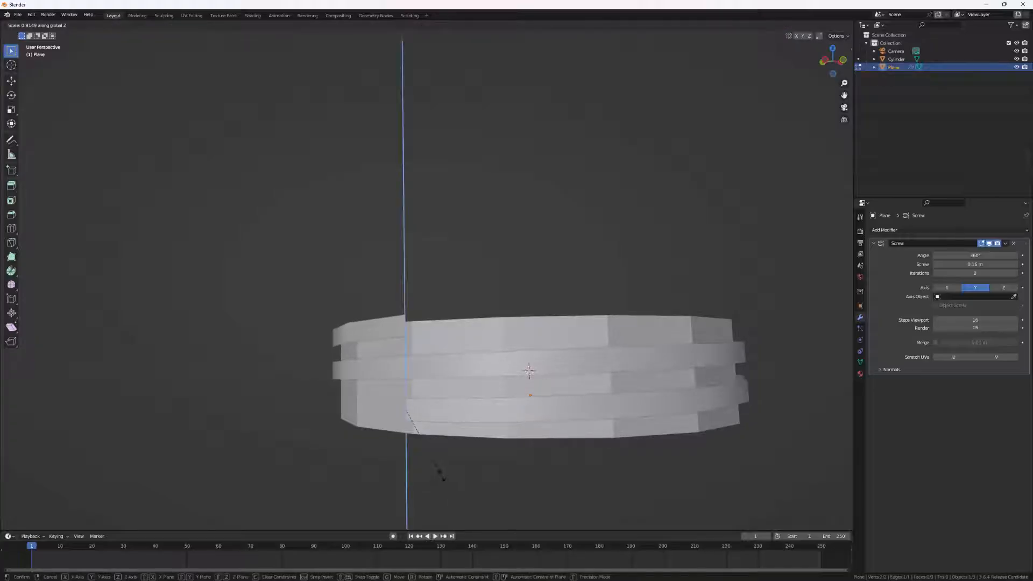
pyautogui.click(442, 474)
pyautogui.scroll(1, 517, 463)
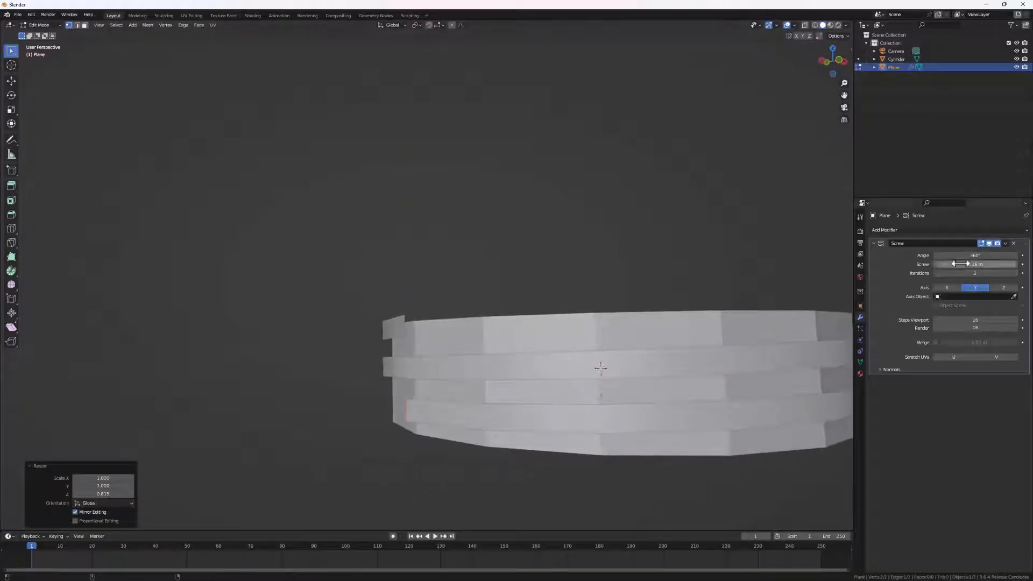
# Reduce the Screw modifier's Screw value to about 0.12 m, return to Object Mode and apply the modifier
pyautogui.moveTo(961, 264); pyautogui.dragTo(951, 264)
pyautogui.moveTo(621, 303); pyautogui.dragTo(657, 389, button='middle')
pyautogui.press('Tab')
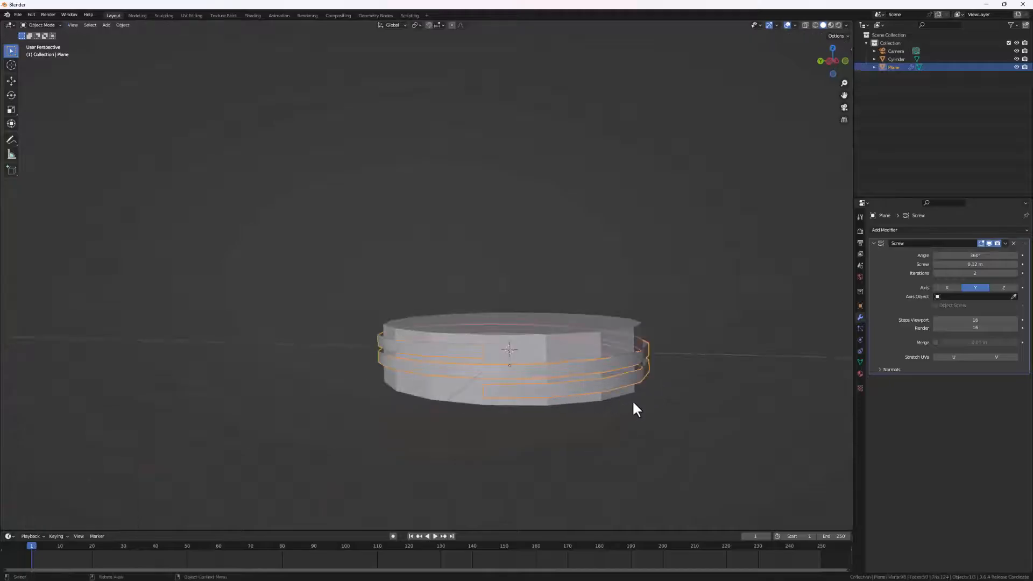
pyautogui.scroll(2, 629, 401)
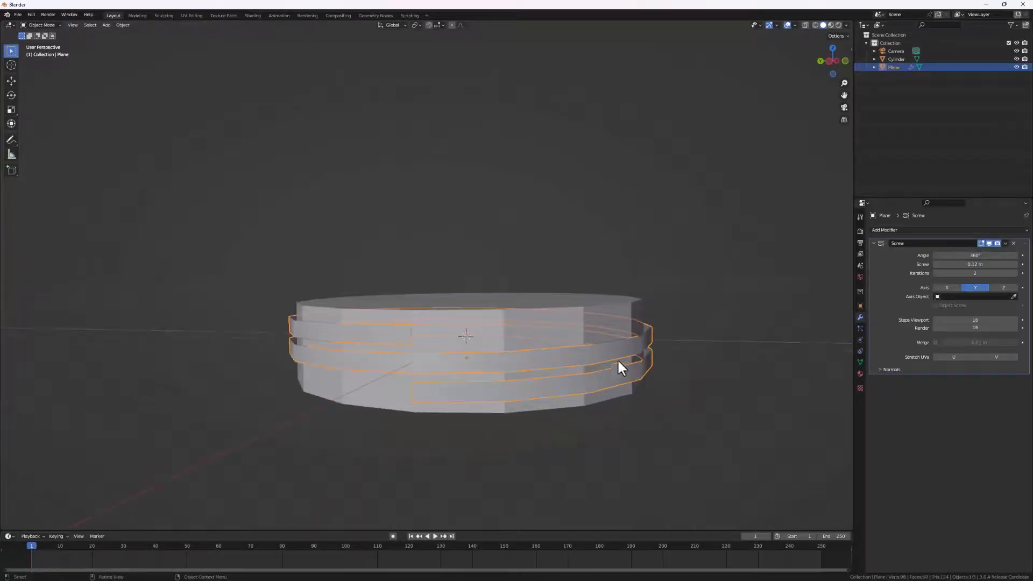
pyautogui.click(1005, 243)
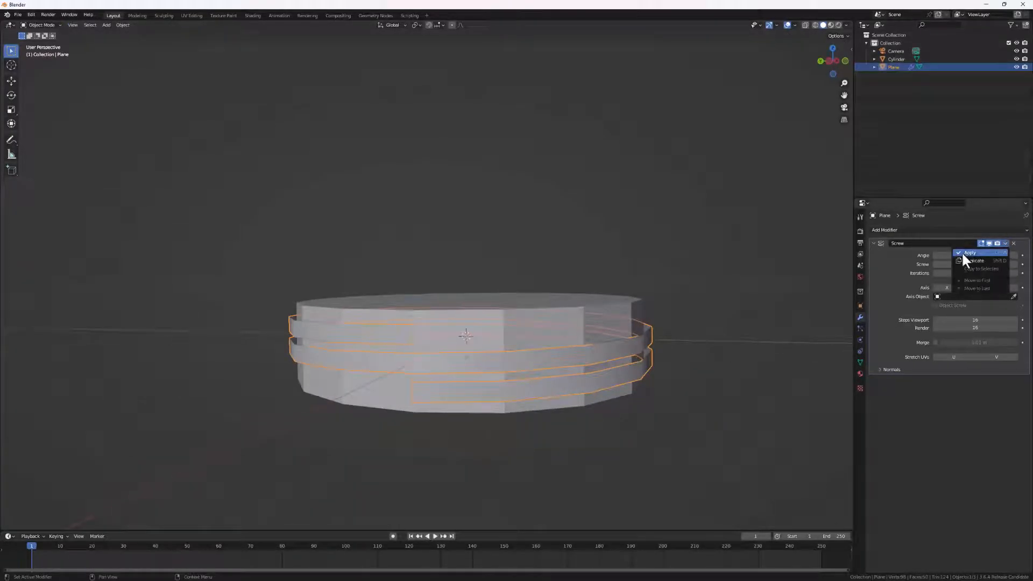
pyautogui.click(965, 252)
pyautogui.moveTo(541, 382); pyautogui.dragTo(516, 390, button='middle')
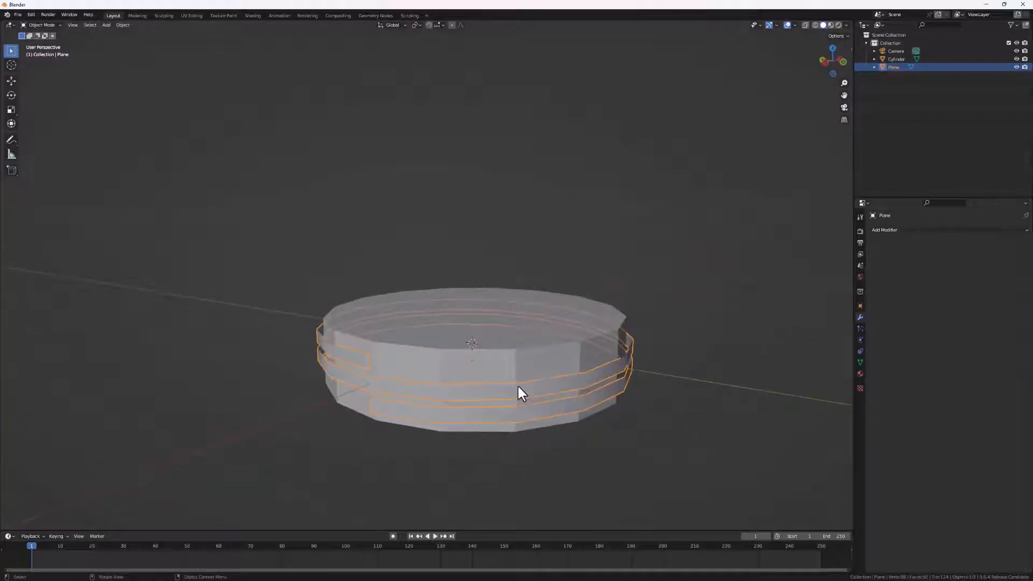
# In Edit Mode with face selection, extrude all the spiral strip's faces along their normals to give the strip thickness
pyautogui.press('Tab')
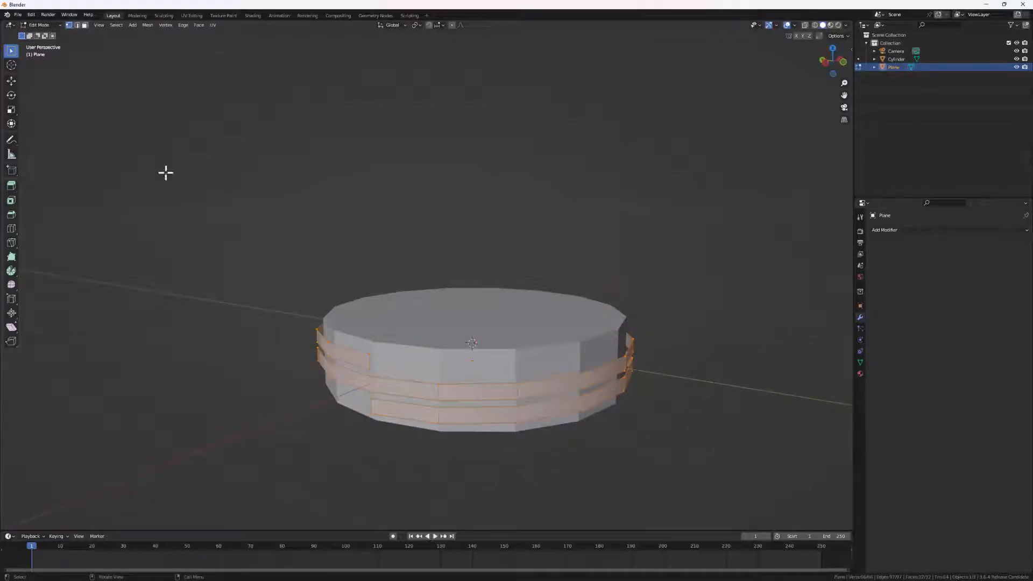
pyautogui.click(85, 25)
pyautogui.scroll(5, 415, 322)
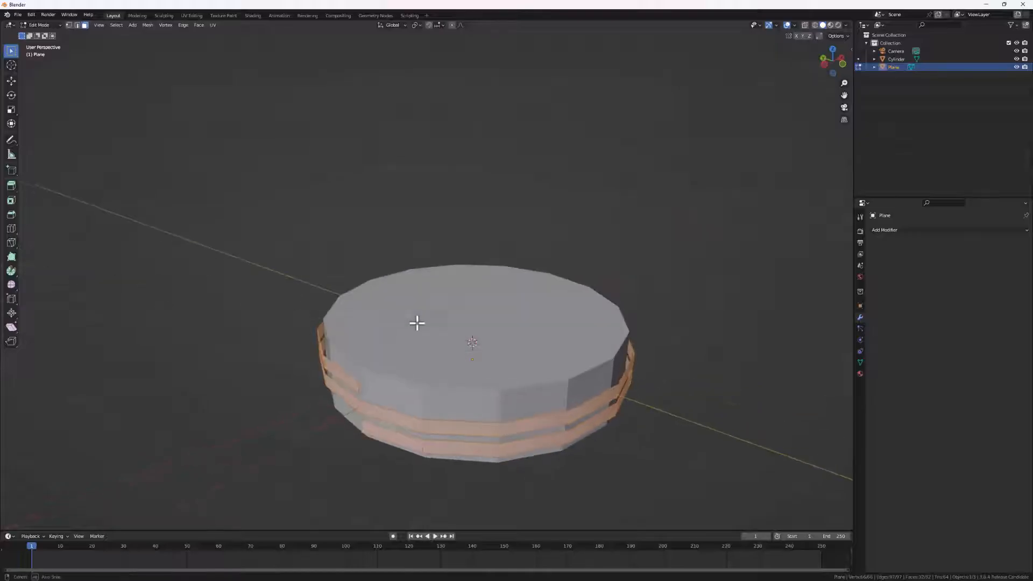
pyautogui.moveTo(420, 438)
pyautogui.mouseDown(button='middle')
pyautogui.moveTo(399, 427)
pyautogui.moveTo(411, 427)
pyautogui.mouseUp(button='middle')
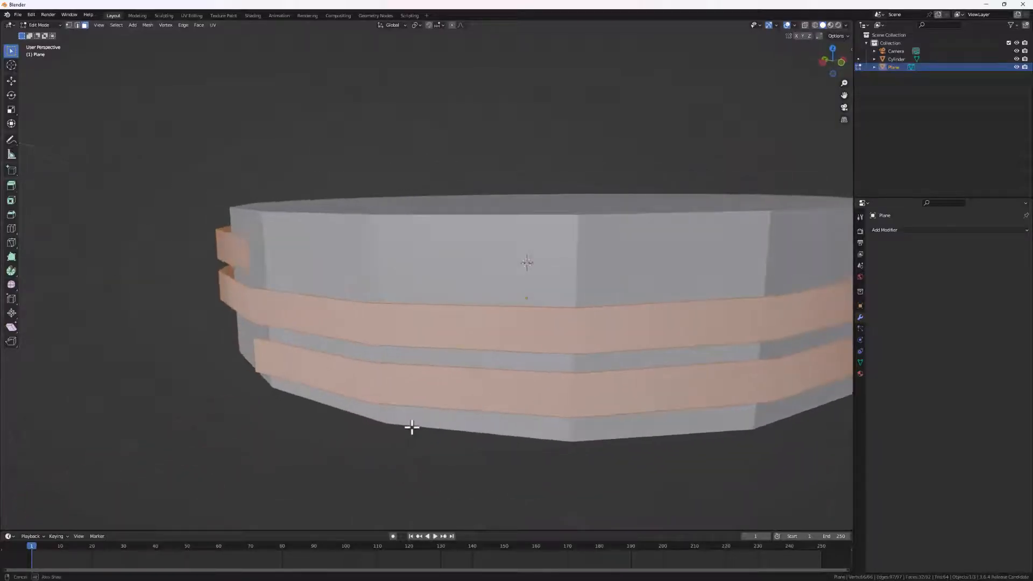
pyautogui.scroll(-3, 268, 369)
pyautogui.moveTo(268, 369)
pyautogui.mouseDown(button='middle')
pyautogui.moveTo(277, 387)
pyautogui.moveTo(269, 376)
pyautogui.moveTo(282, 370)
pyautogui.mouseUp(button='middle')
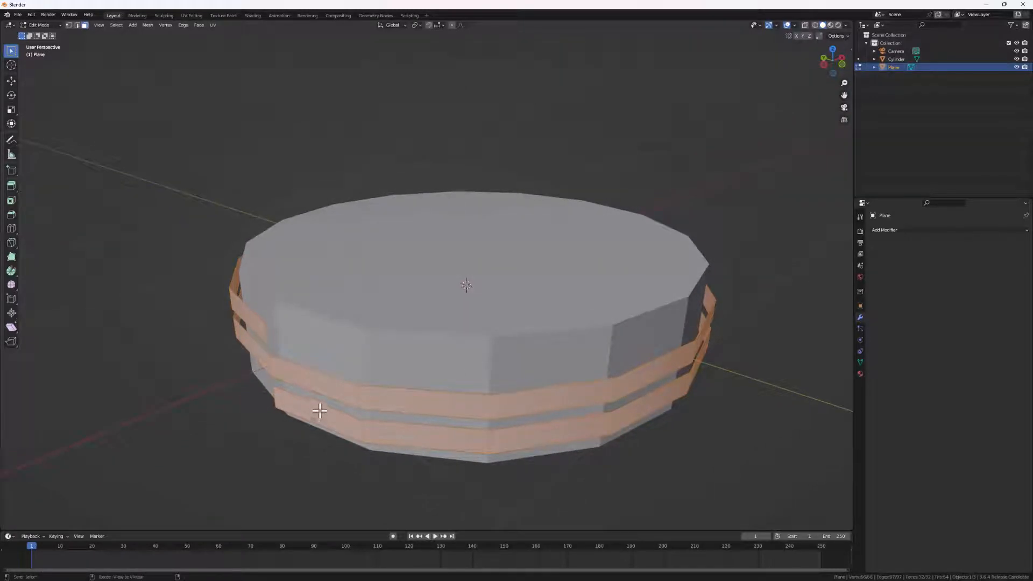
pyautogui.hotkey('alt', 'e')
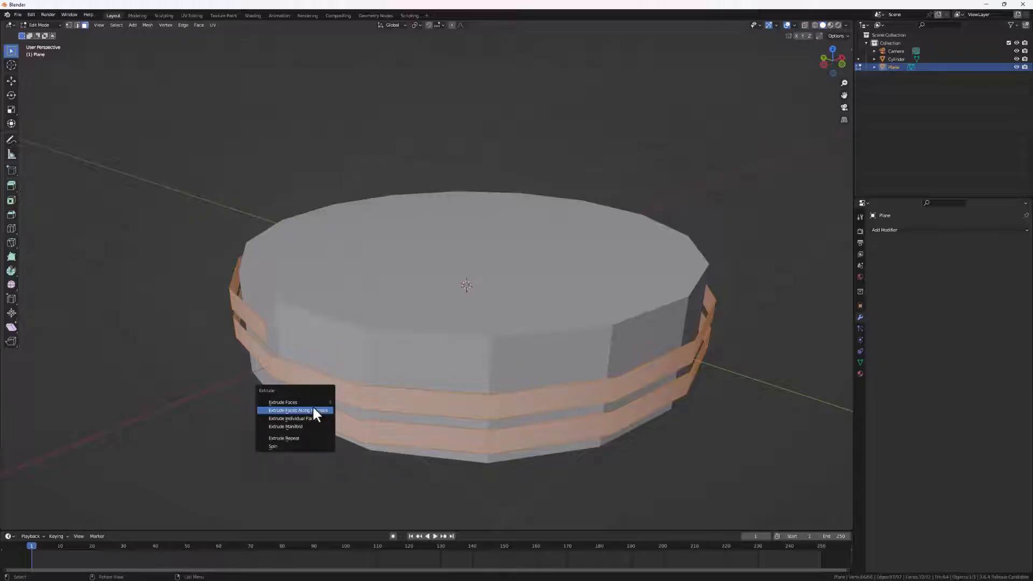
pyautogui.click(311, 412)
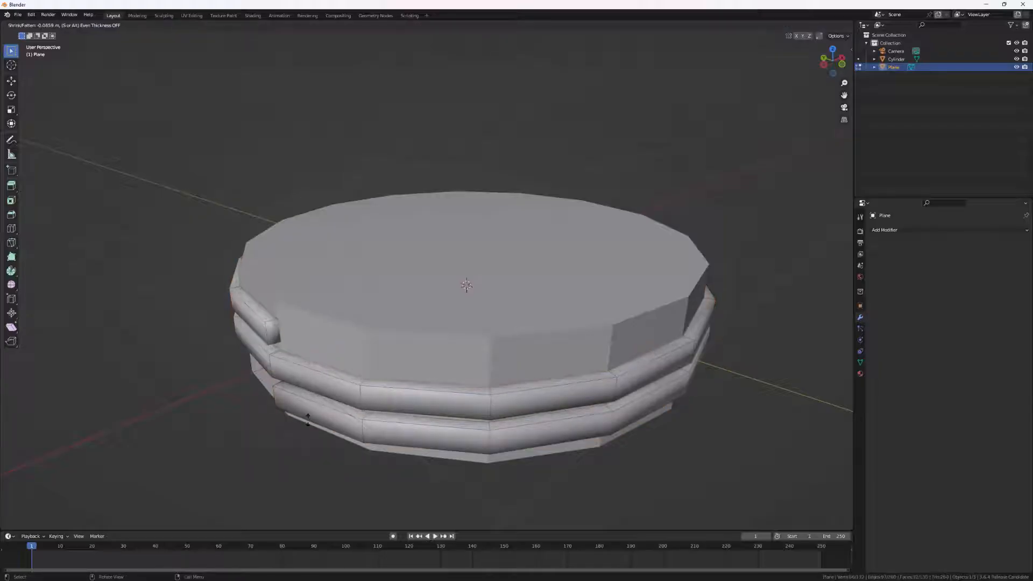
pyautogui.click(304, 425)
pyautogui.moveTo(307, 431); pyautogui.dragTo(496, 441, button='middle')
pyautogui.moveTo(671, 298); pyautogui.dragTo(600, 307, button='middle')
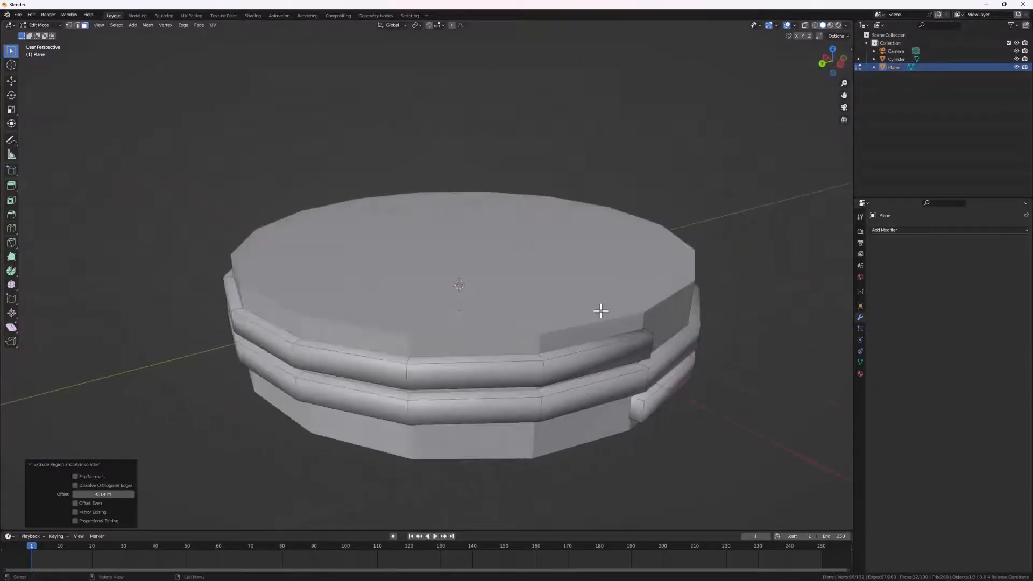
pyautogui.moveTo(604, 373); pyautogui.dragTo(589, 388, button='middle')
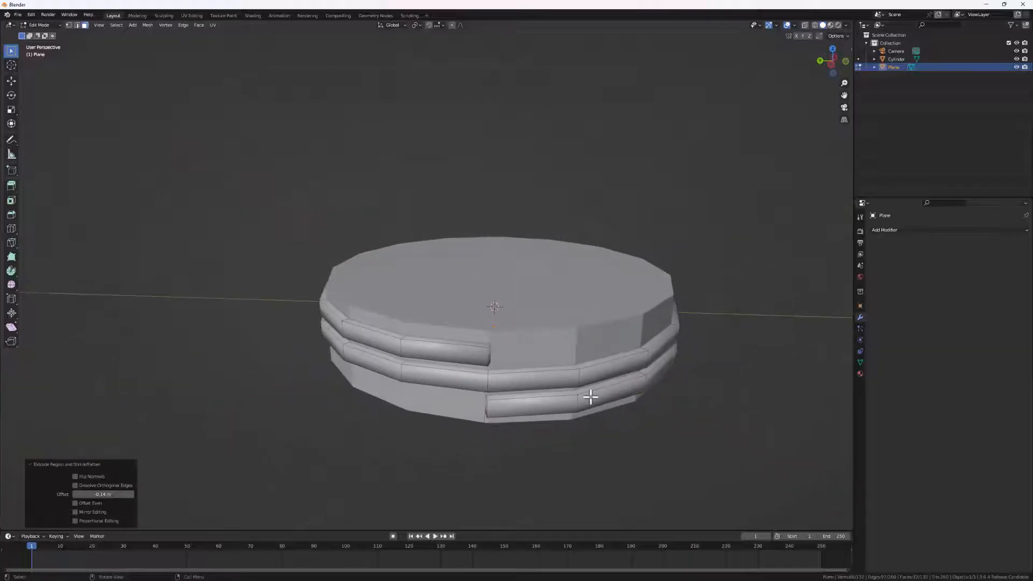
# Return to Object Mode and set the thickened spiral to Shade Flat
pyautogui.press('Tab')
pyautogui.moveTo(509, 391); pyautogui.dragTo(471, 385, button='middle')
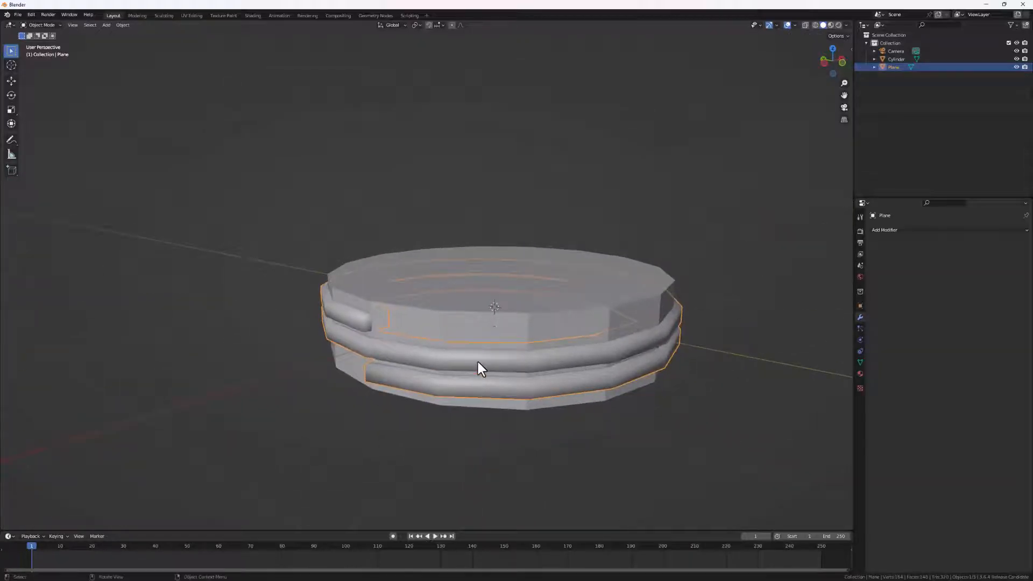
pyautogui.rightClick(438, 365)
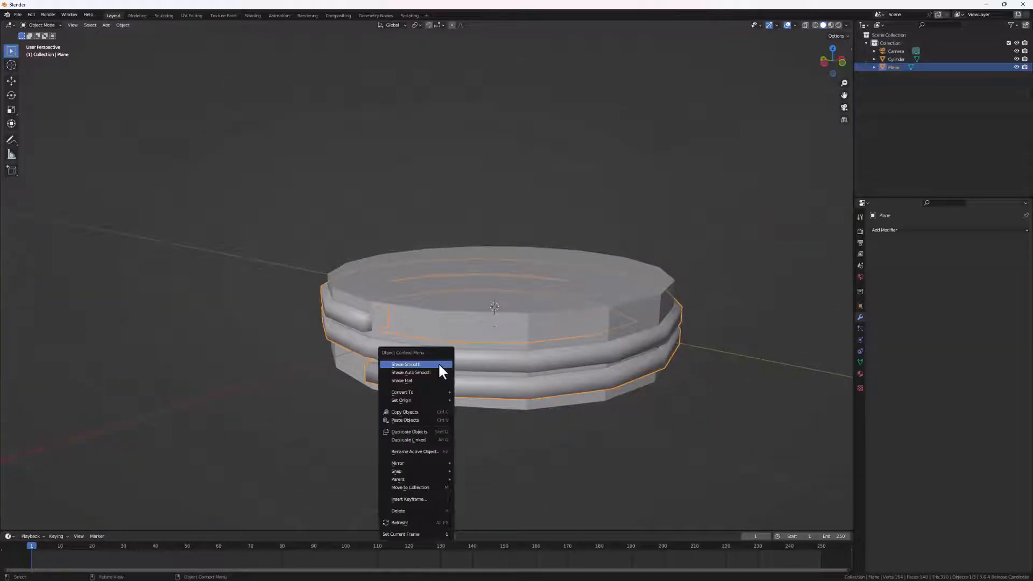
pyautogui.click(421, 385)
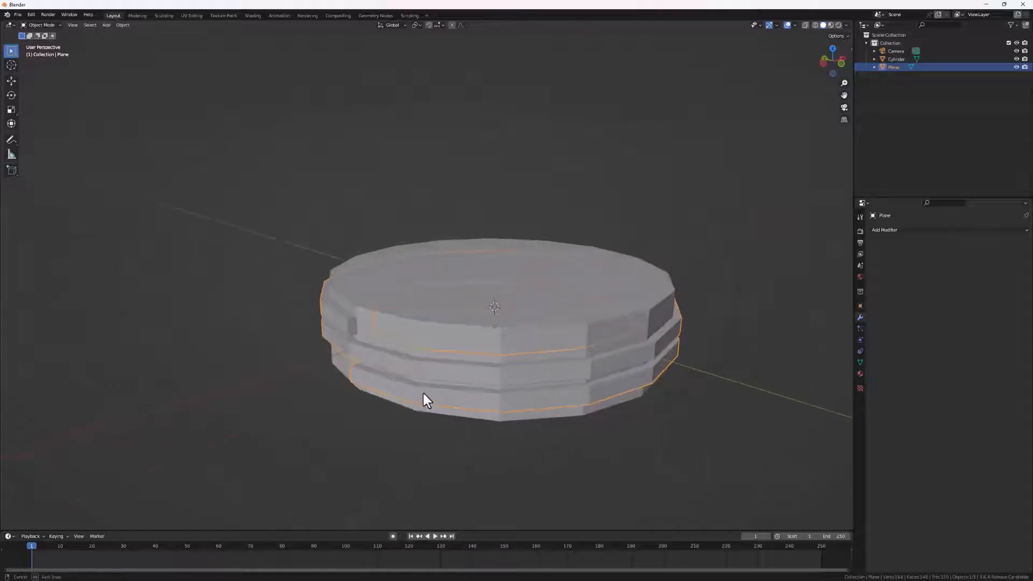
pyautogui.scroll(-3, 359, 369)
pyautogui.scroll(5, 417, 372)
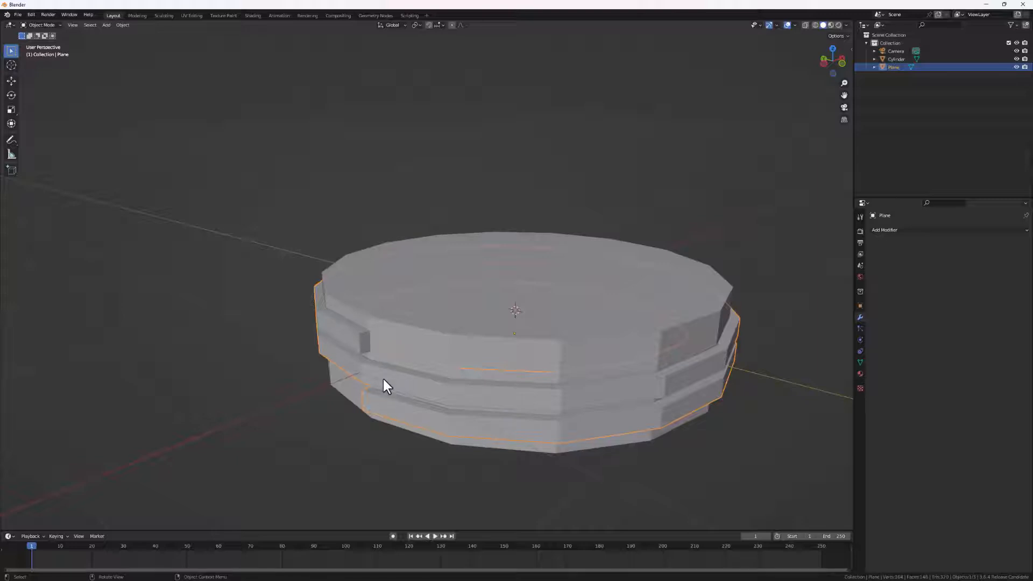
# Add the cylinder to the selection as the active object and join the spiral to it with a Bool Tool brush Union
pyautogui.keyDown('shift'); pyautogui.click(456, 339); pyautogui.keyUp('shift')
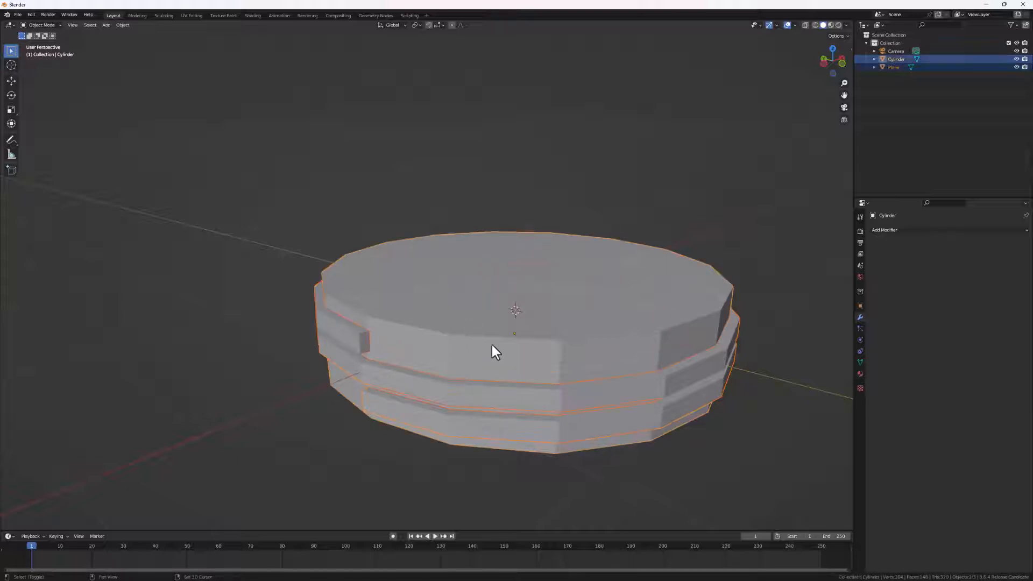
pyautogui.moveTo(483, 332); pyautogui.dragTo(423, 310, button='middle')
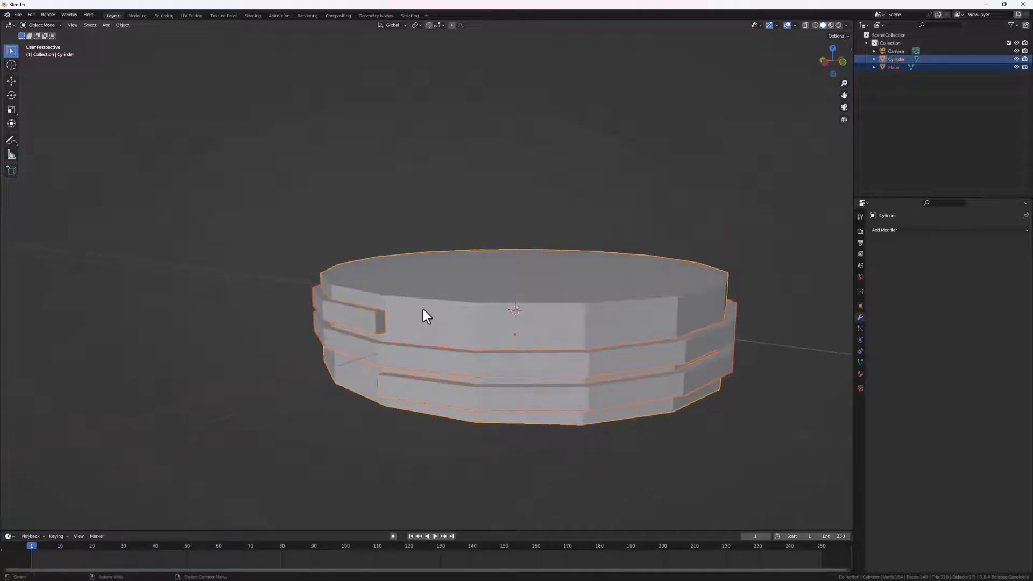
pyautogui.scroll(2, 433, 291)
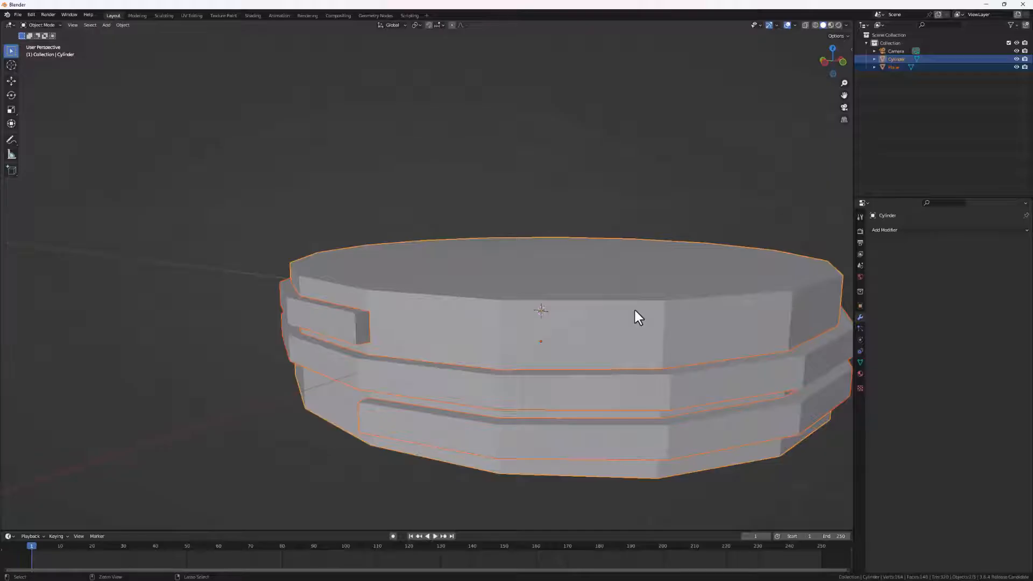
pyautogui.press('ctrl+KP_Add')
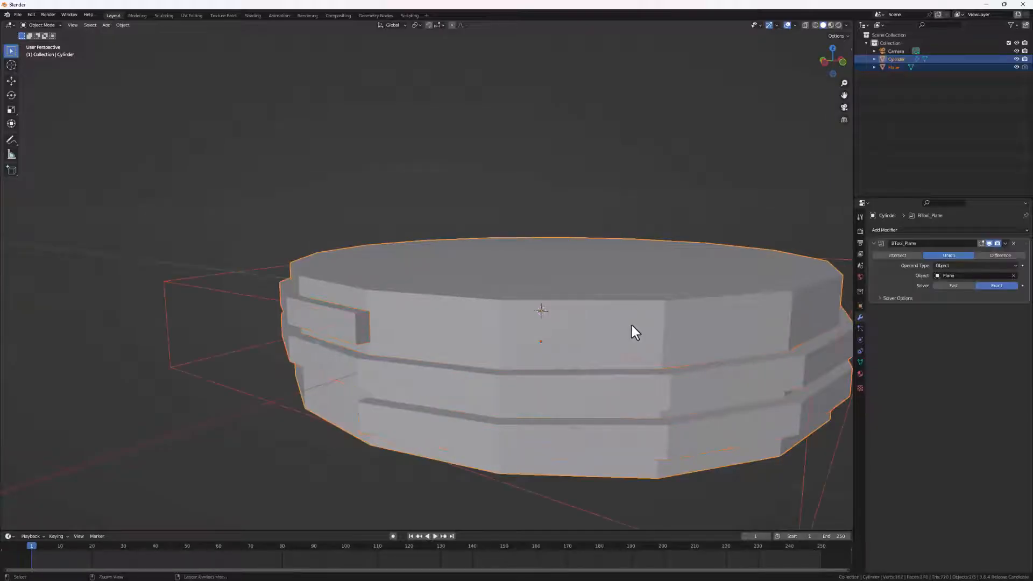
pyautogui.moveTo(570, 347); pyautogui.dragTo(490, 380, button='middle')
pyautogui.scroll(2, 405, 344)
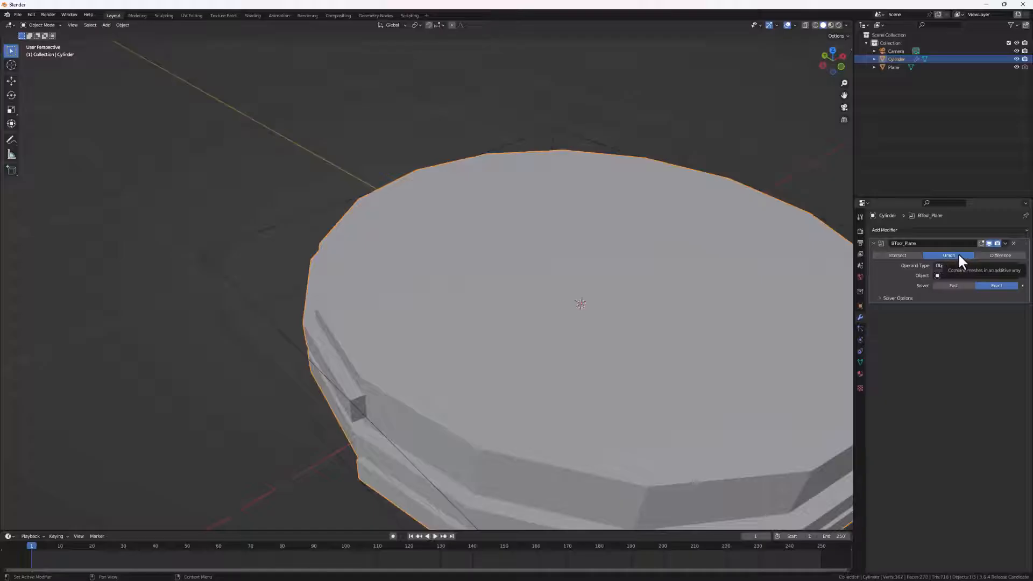
pyautogui.scroll(-8, 475, 193)
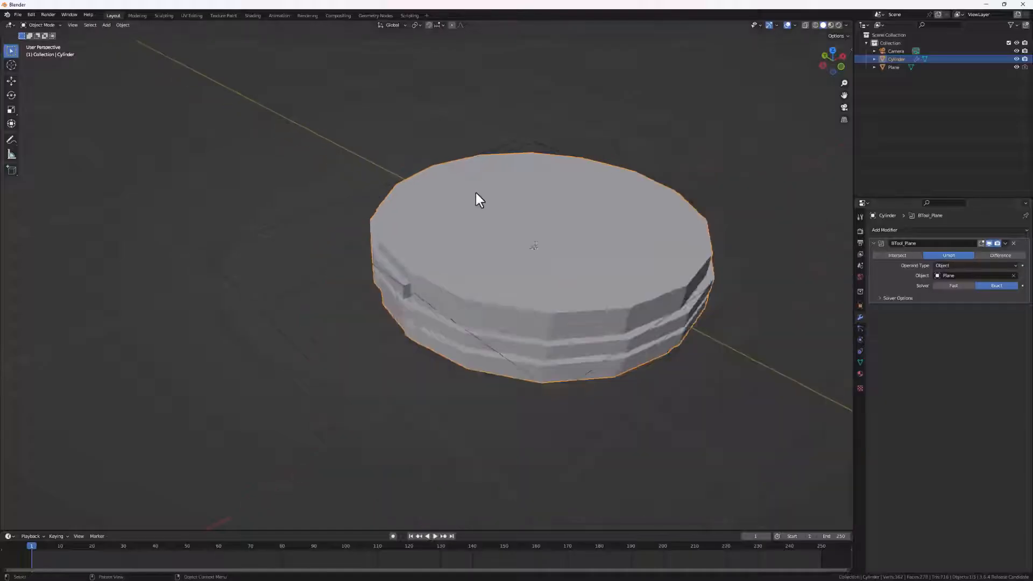
pyautogui.moveTo(558, 284); pyautogui.dragTo(526, 265, button='middle')
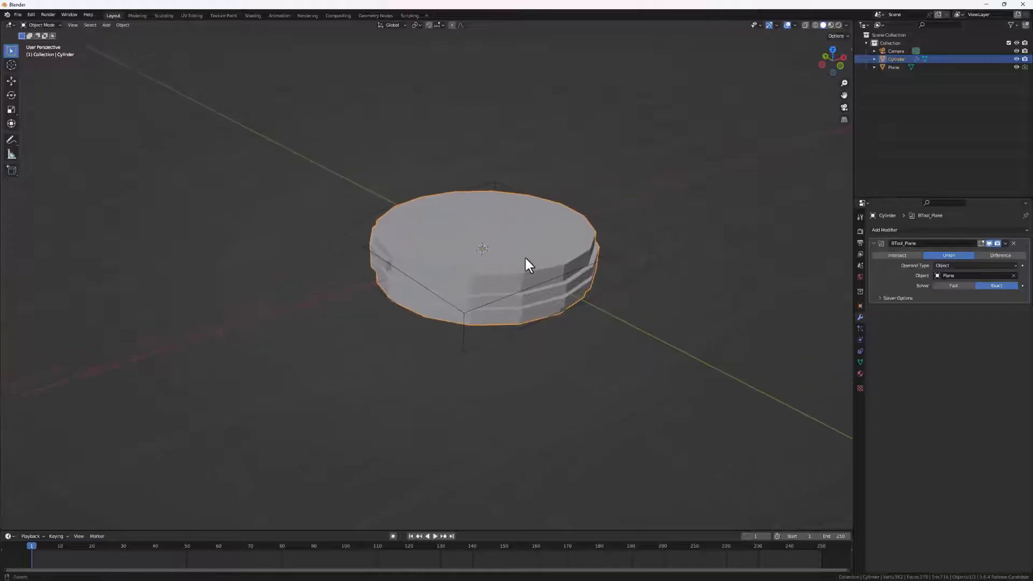
# Find the Bool Tool add-on in the Preferences by searching for "bool", examine its shortcut list and close the Preferences
pyautogui.click(31, 15)
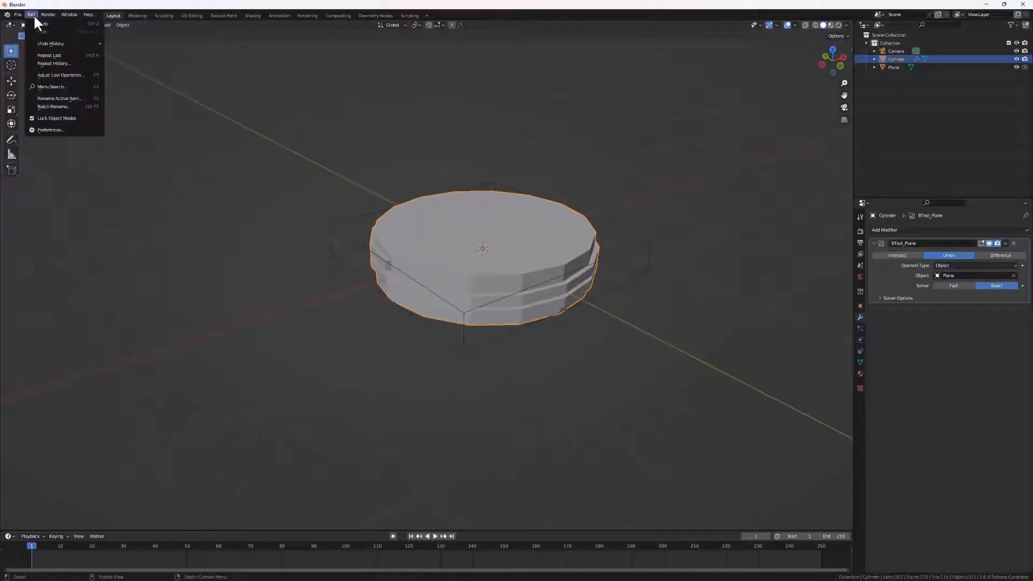
pyautogui.click(51, 130)
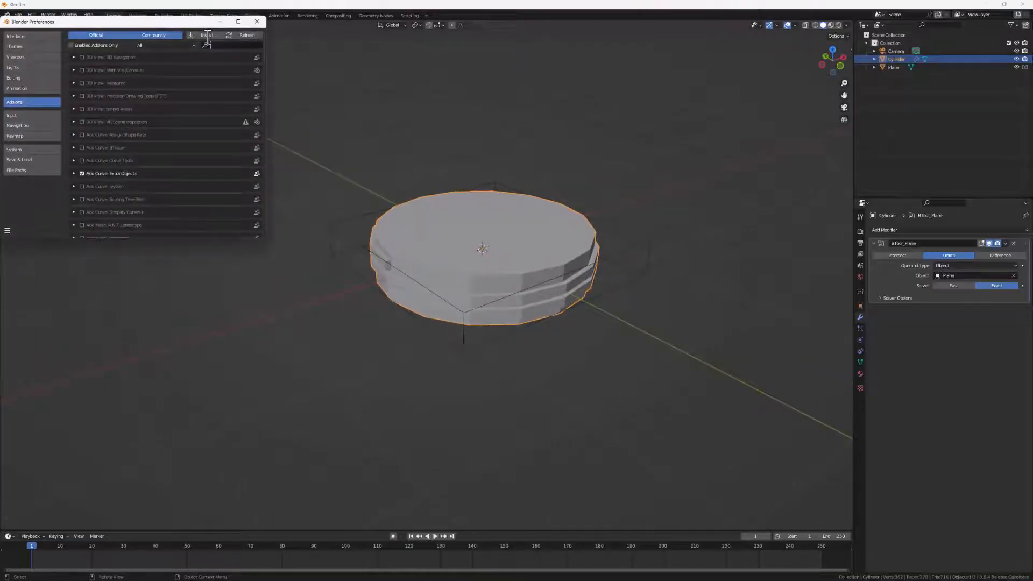
pyautogui.click(208, 43)
pyautogui.write('bool')
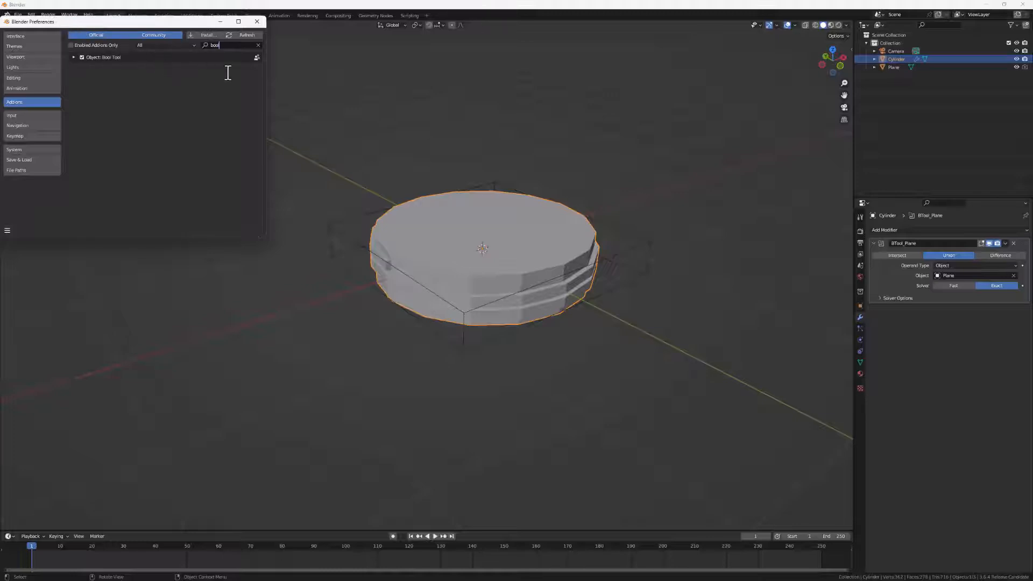
pyautogui.click(74, 57)
pyautogui.scroll(-5, 156, 175)
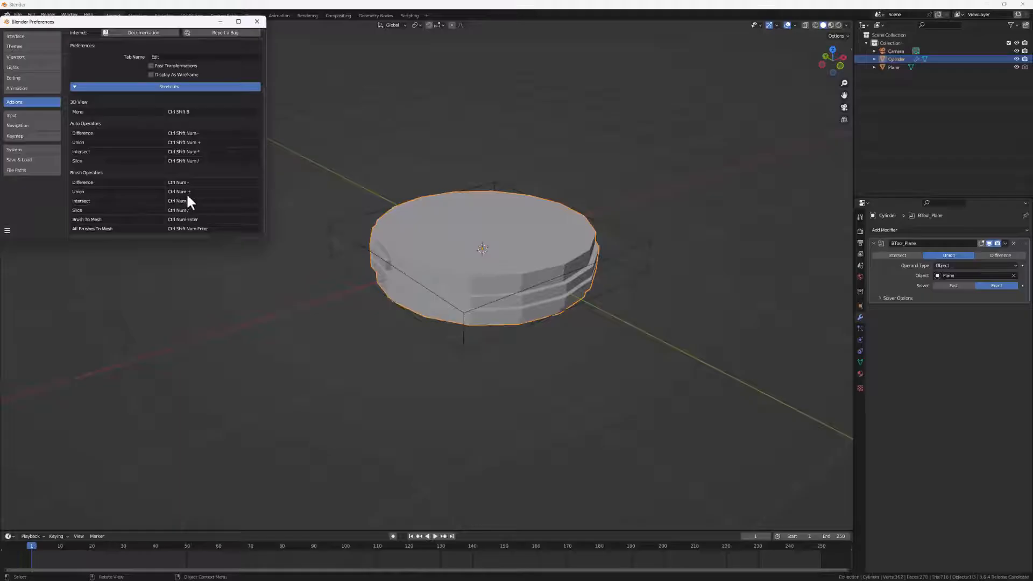
pyautogui.click(257, 22)
# Apply the cylinder's Union Boolean modifier
pyautogui.scroll(3, 524, 269)
pyautogui.keyDown('shift'); pyautogui.moveTo(525, 270); pyautogui.dragTo(438, 274, button='middle'); pyautogui.keyUp('shift')
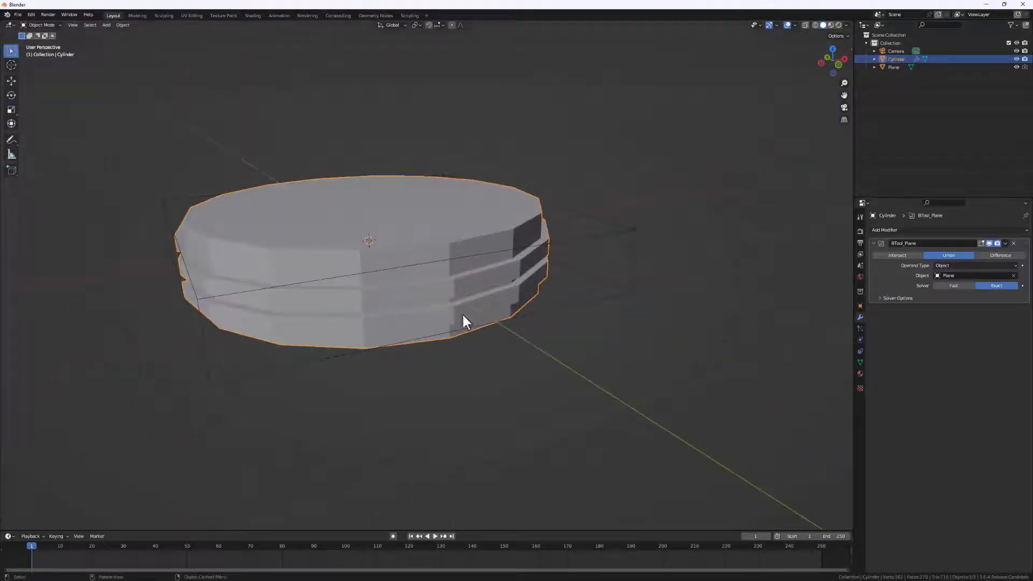
pyautogui.click(1006, 243)
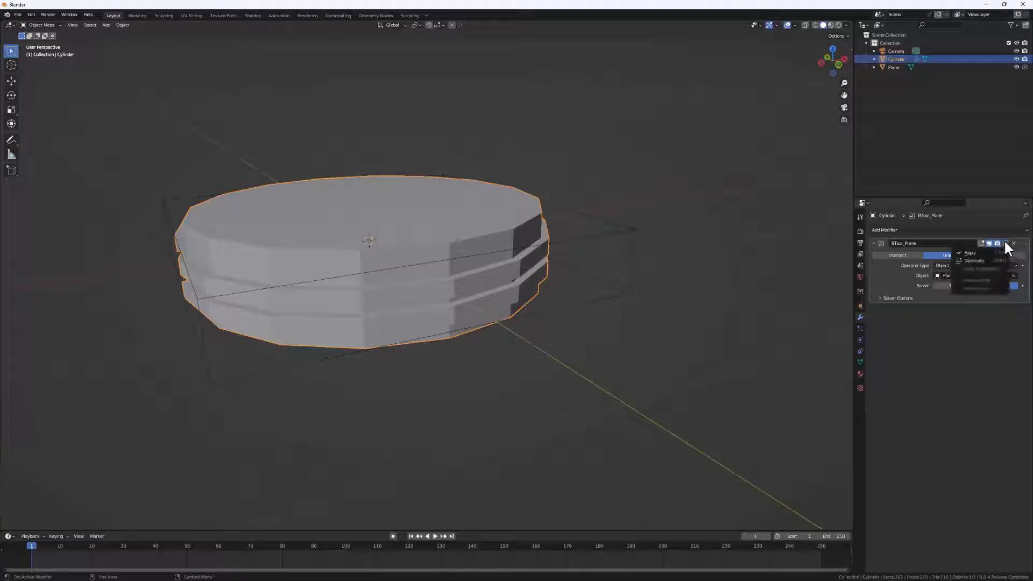
pyautogui.click(979, 253)
# Delete the leftover spiral plane object used as the Boolean brush
pyautogui.click(613, 244)
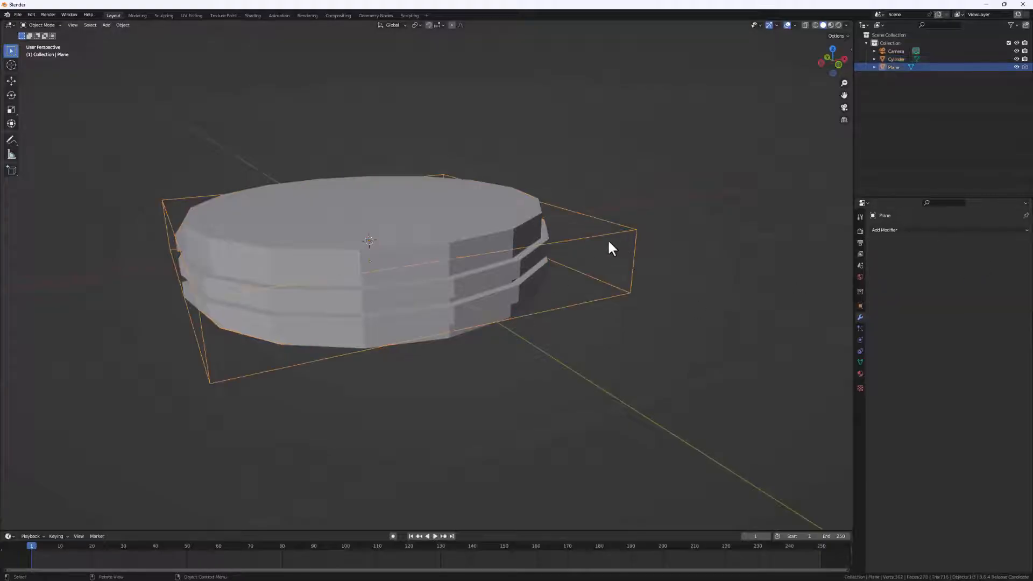
pyautogui.press('x')
pyautogui.click(628, 240)
pyautogui.scroll(-3, 613, 285)
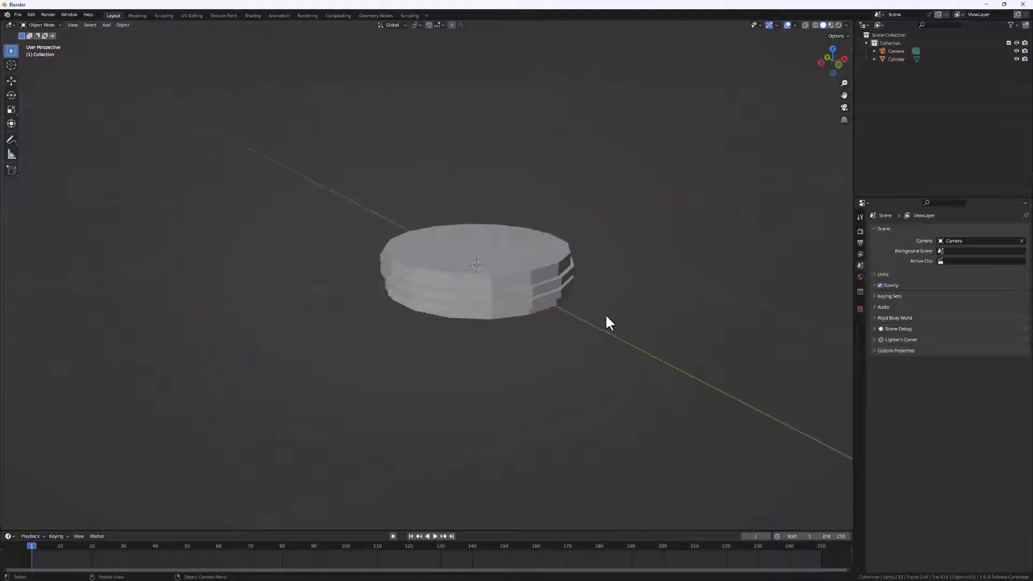
# Enter Edit Mode on the threaded cylinder and select all of its faces
pyautogui.moveTo(606, 318); pyautogui.dragTo(473, 404, button='middle')
pyautogui.scroll(3, 431, 301)
pyautogui.click(452, 290)
pyautogui.press('Tab')
pyautogui.hotkey('alt', 'a')
pyautogui.click(458, 337)
pyautogui.moveTo(499, 342); pyautogui.dragTo(504, 326, button='middle')
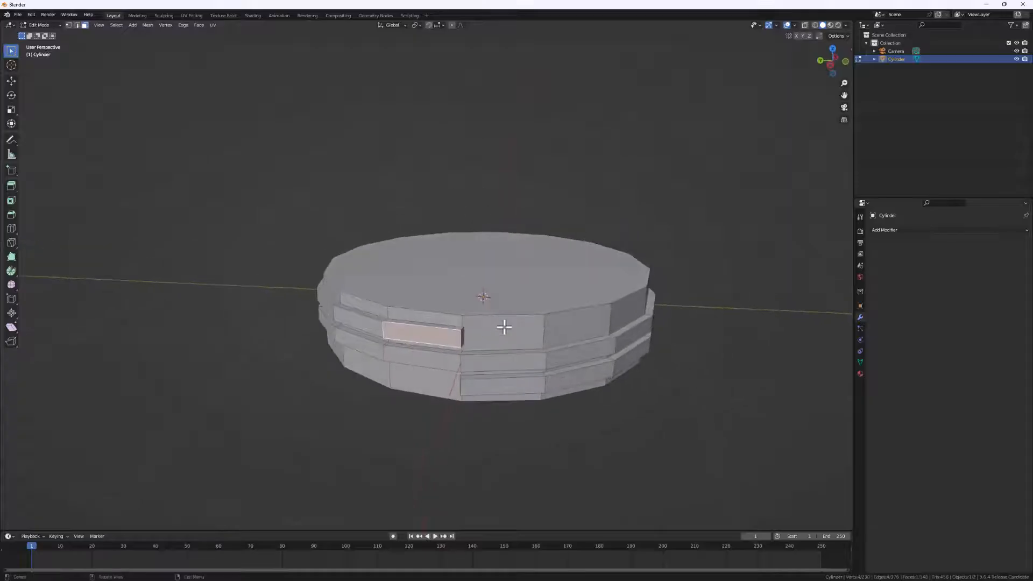
pyautogui.press('a')
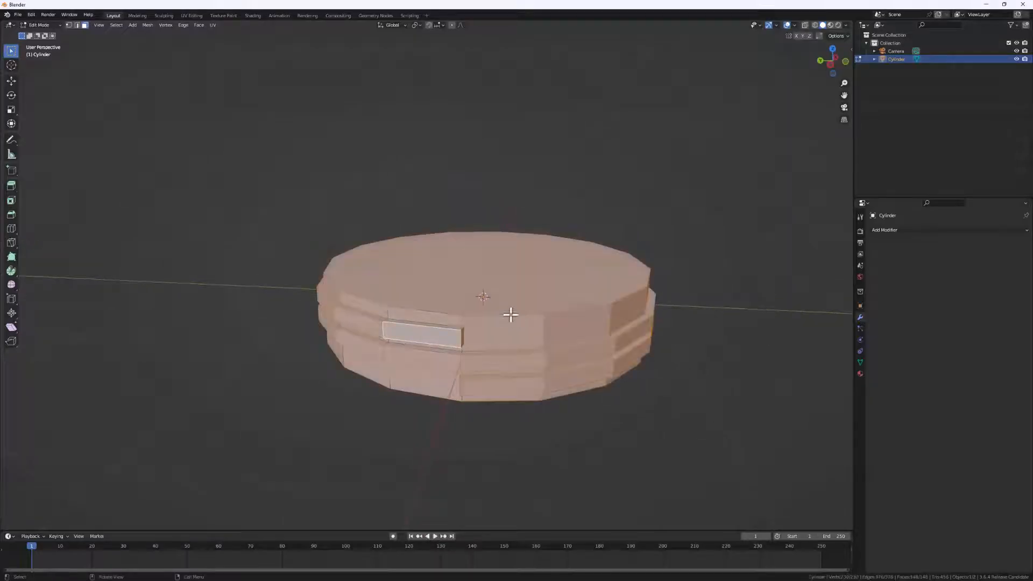
# Switch to vertex selection with the whole mesh selected and examine the thread corners up to the thread's upper end
pyautogui.scroll(3, 452, 366)
pyautogui.scroll(2, 364, 260)
pyautogui.scroll(3, 247, 234)
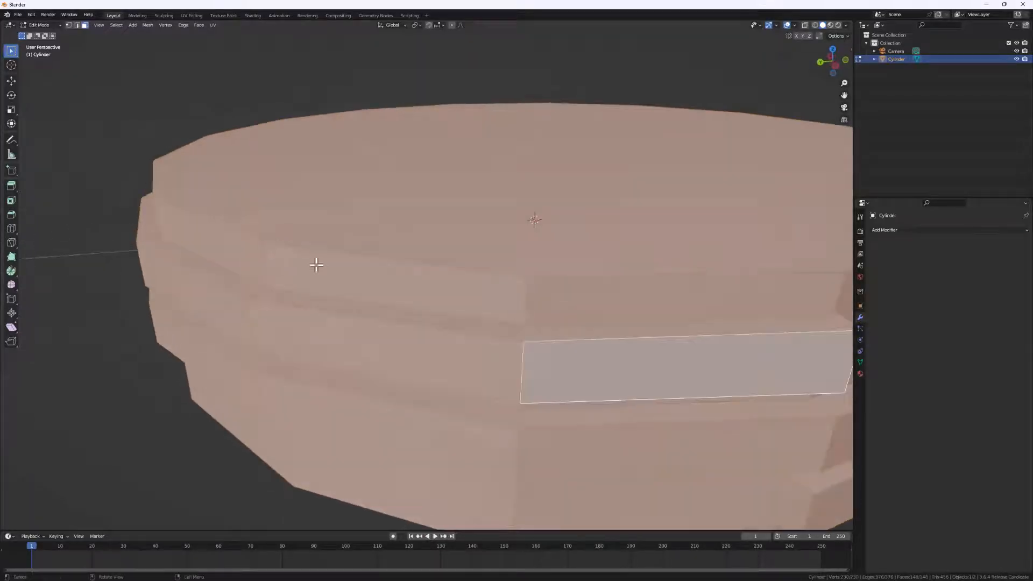
pyautogui.scroll(6, 269, 276)
pyautogui.moveTo(264, 309)
pyautogui.mouseDown(button='middle')
pyautogui.moveTo(292, 317)
pyautogui.moveTo(298, 307)
pyautogui.moveTo(309, 325)
pyautogui.mouseUp(button='middle')
pyautogui.scroll(-6, 297, 309)
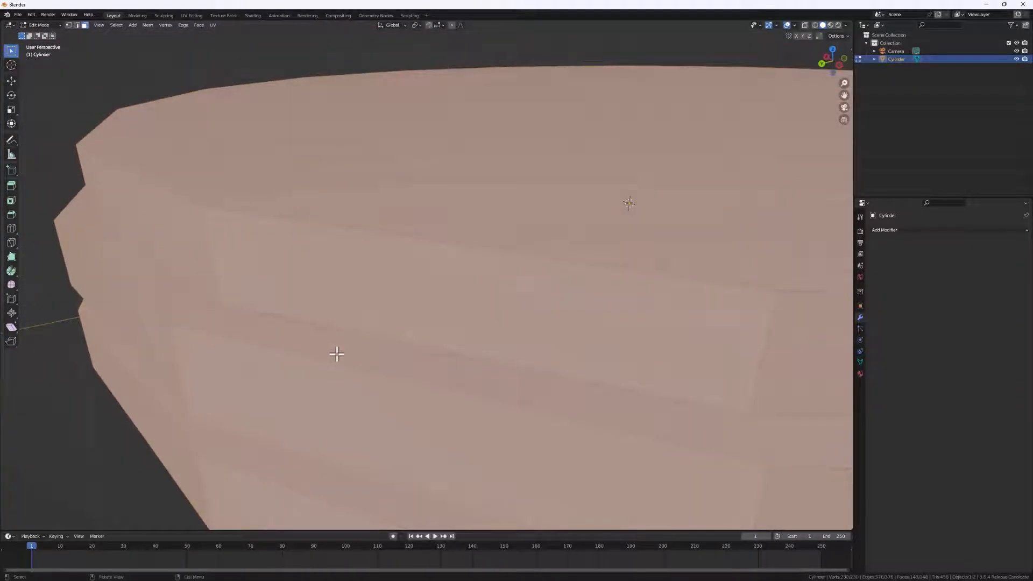
pyautogui.press('a')
pyautogui.moveTo(766, 399); pyautogui.dragTo(756, 397, button='middle')
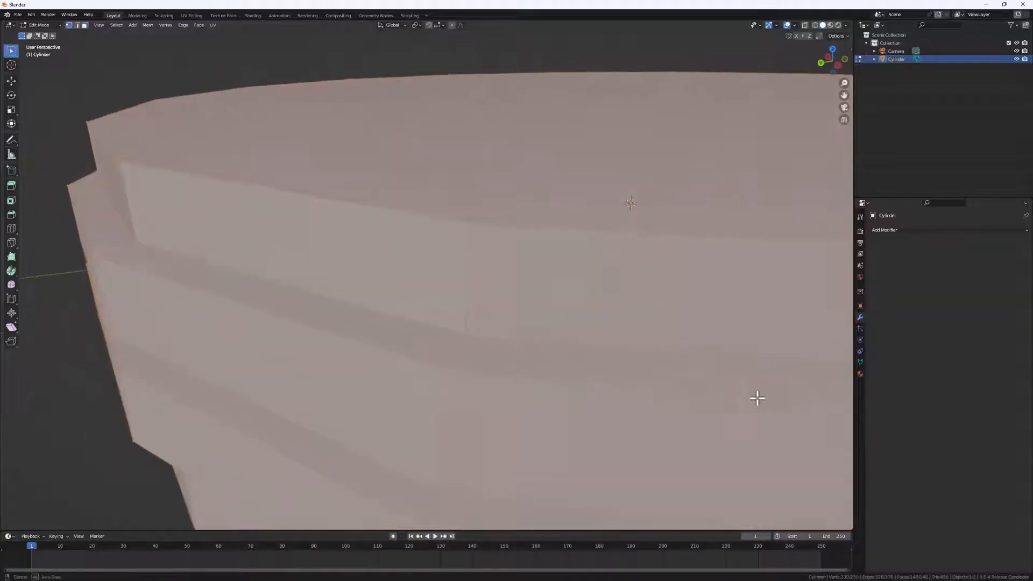
pyautogui.scroll(-3, 683, 386)
pyautogui.keyDown('shift'); pyautogui.moveTo(690, 433); pyautogui.dragTo(592, 351, button='middle'); pyautogui.keyUp('shift')
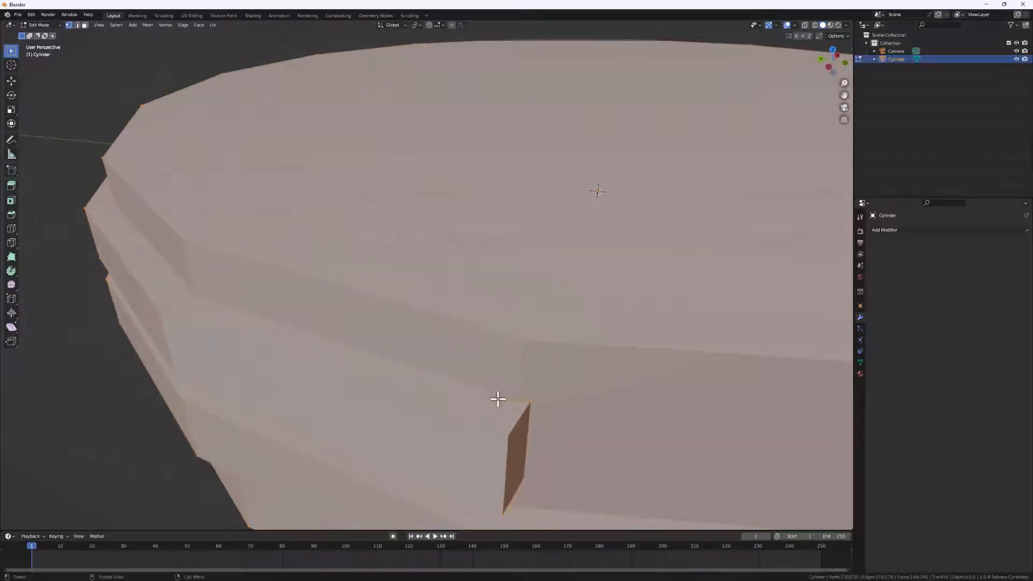
# Examine a corner where the thread meets the cylinder wall for duplicate vertices, moving its vertex aside as a test and undoing the move
pyautogui.click(522, 404)
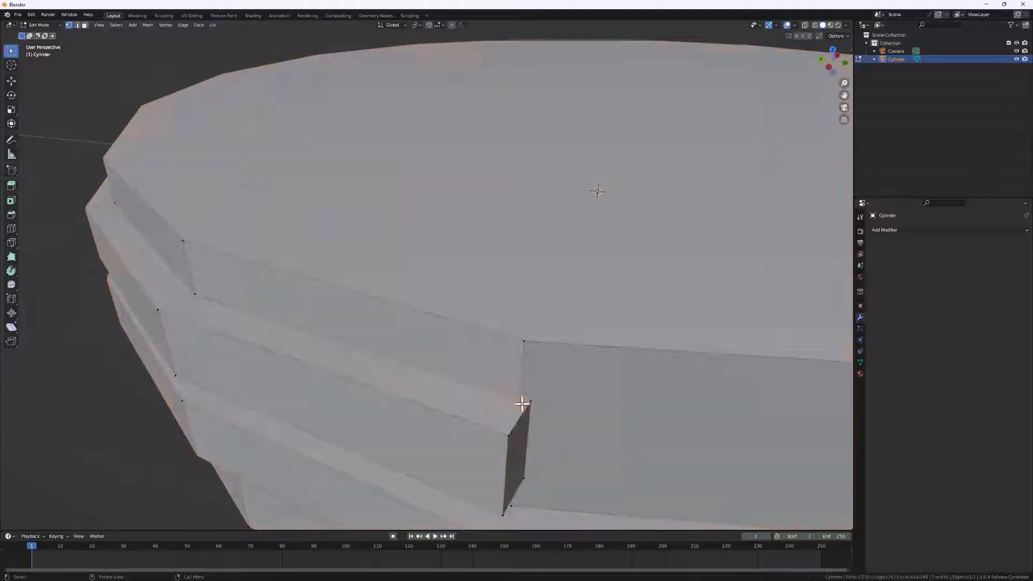
pyautogui.moveTo(240, 316); pyautogui.dragTo(438, 325, button='middle')
pyautogui.scroll(5, 156, 290)
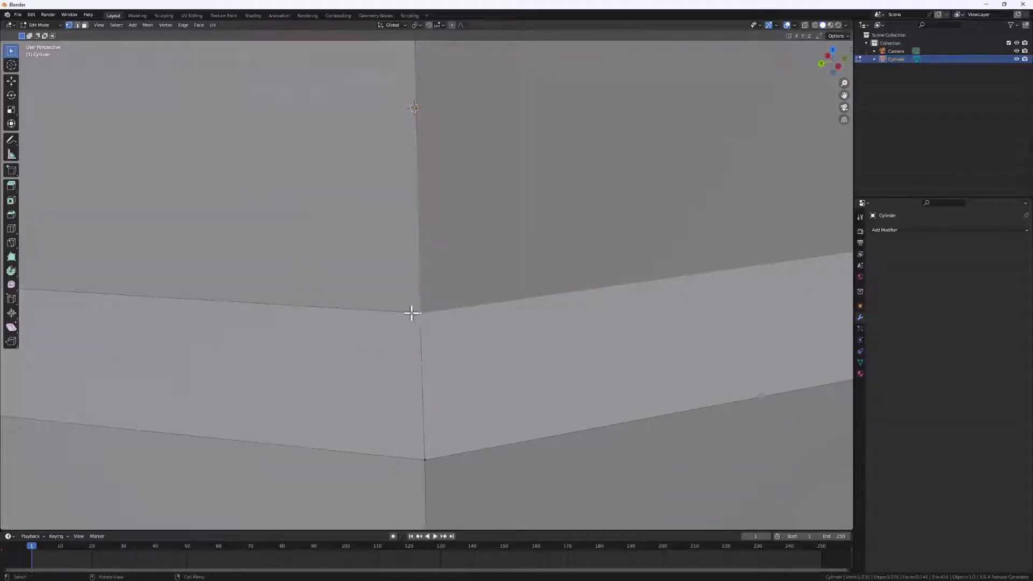
pyautogui.scroll(2, 412, 314)
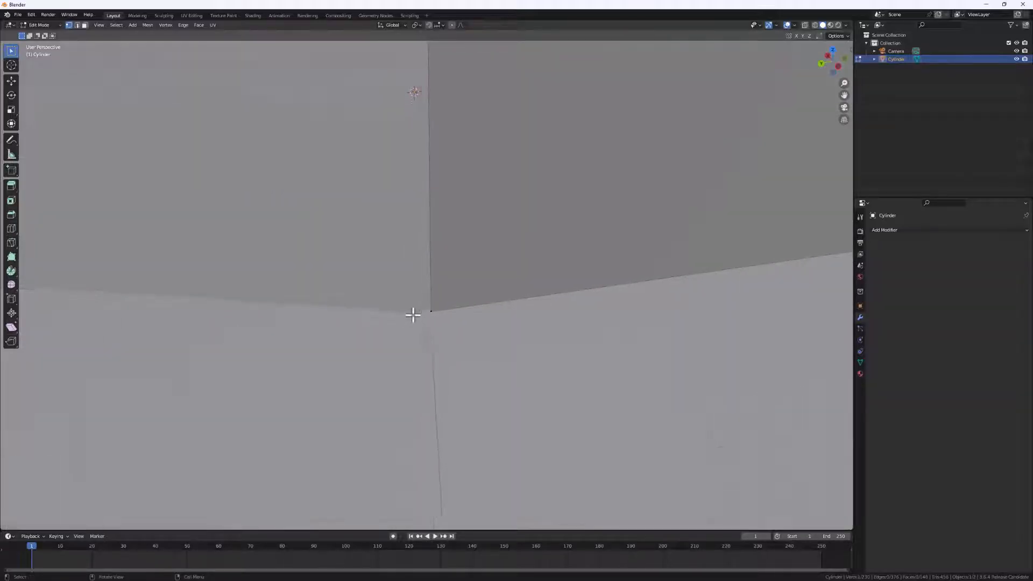
pyautogui.scroll(2, 432, 316)
pyautogui.scroll(-4, 441, 317)
pyautogui.scroll(5, 460, 317)
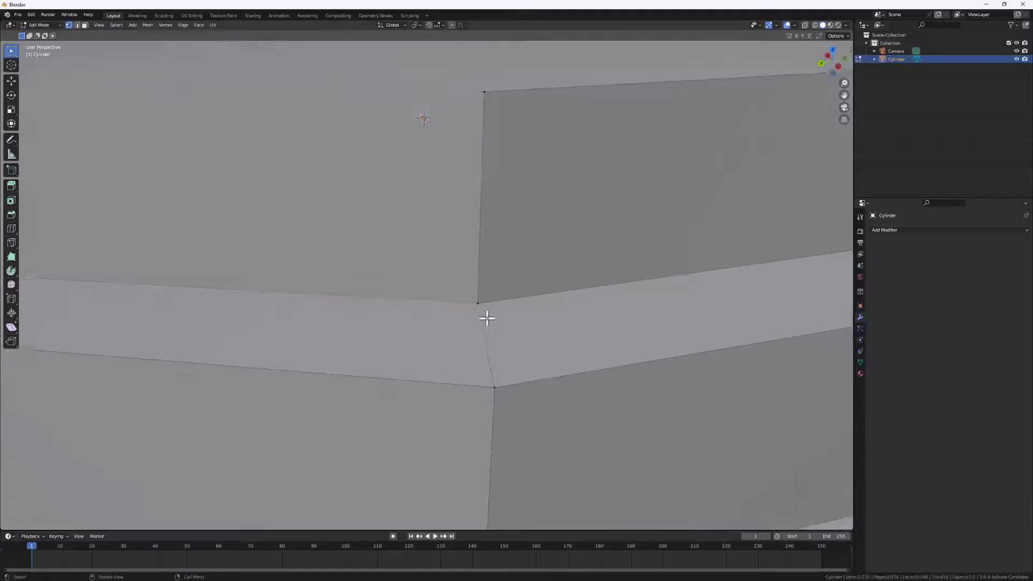
pyautogui.scroll(-3, 482, 293)
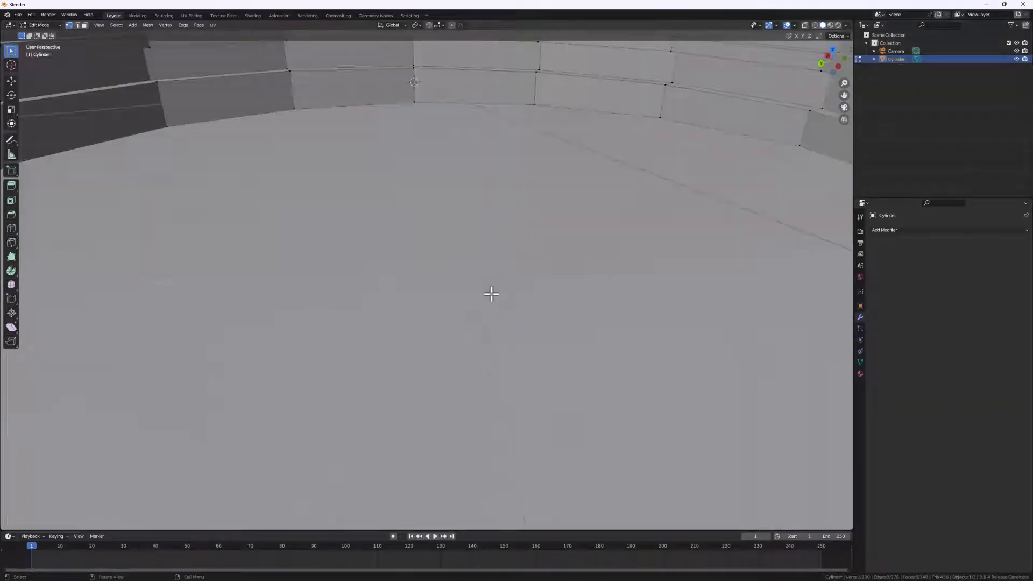
pyautogui.scroll(2, 495, 299)
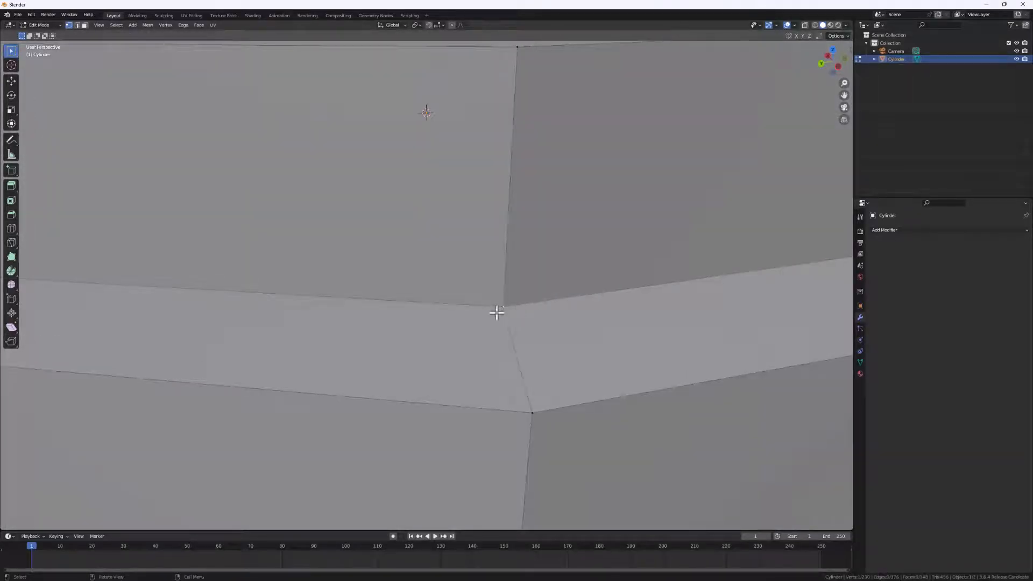
pyautogui.scroll(2, 505, 307)
pyautogui.moveTo(518, 304); pyautogui.dragTo(538, 286)
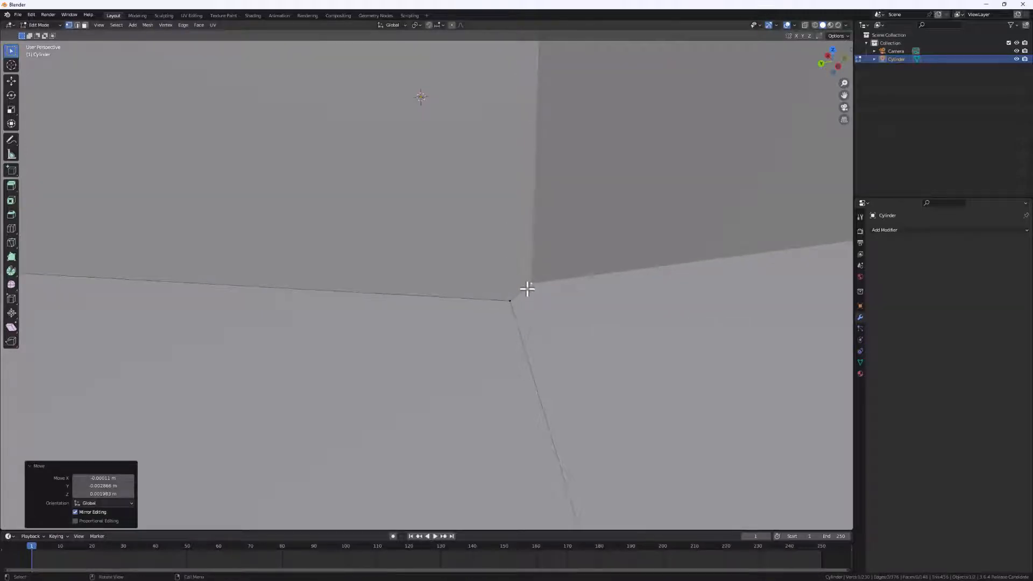
pyautogui.hotkey('ctrl', 'z')
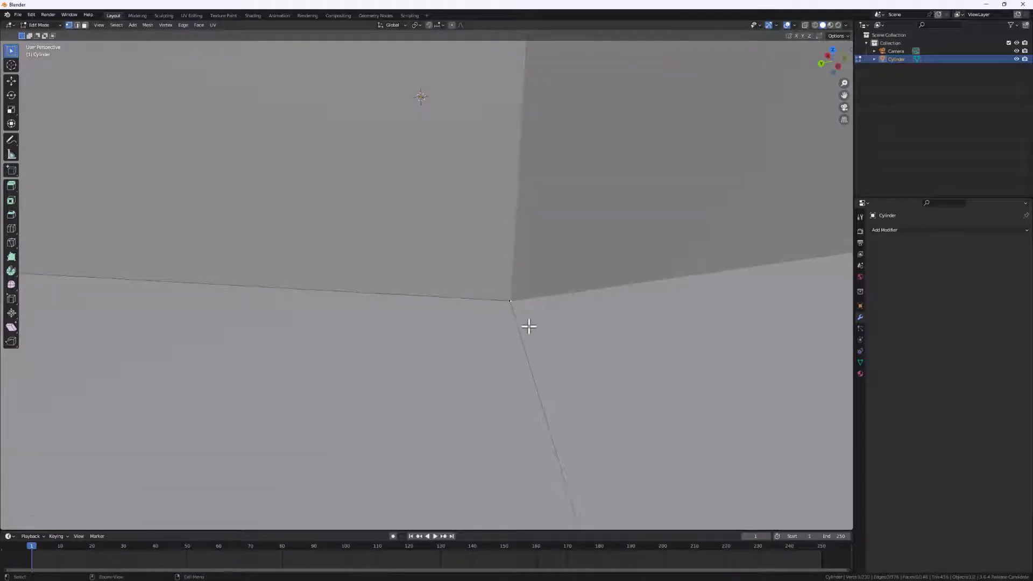
# Select the whole mesh and merge its vertices by distance, raising the merge distance slightly above the default
pyautogui.scroll(-4, 526, 325)
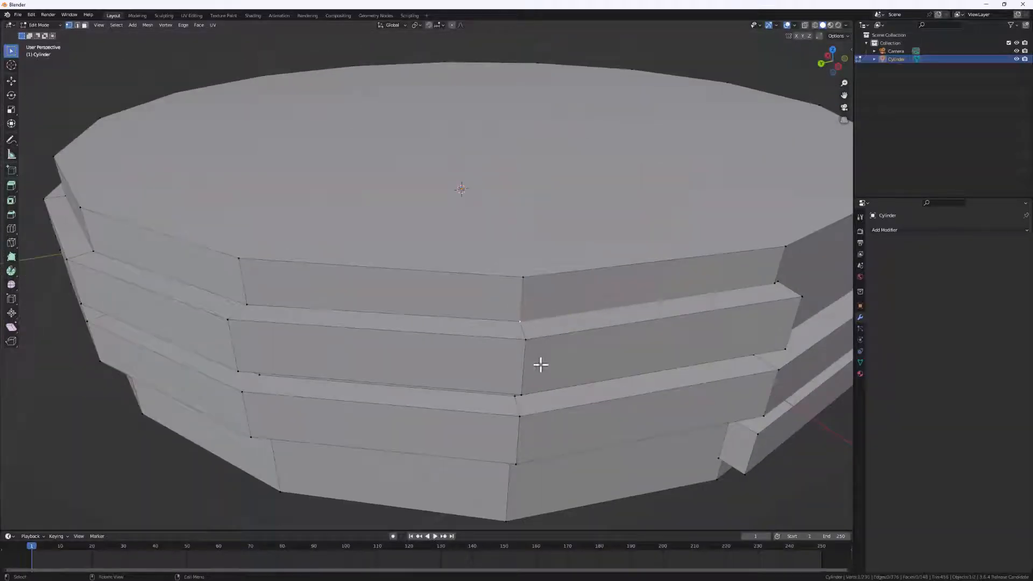
pyautogui.press('a')
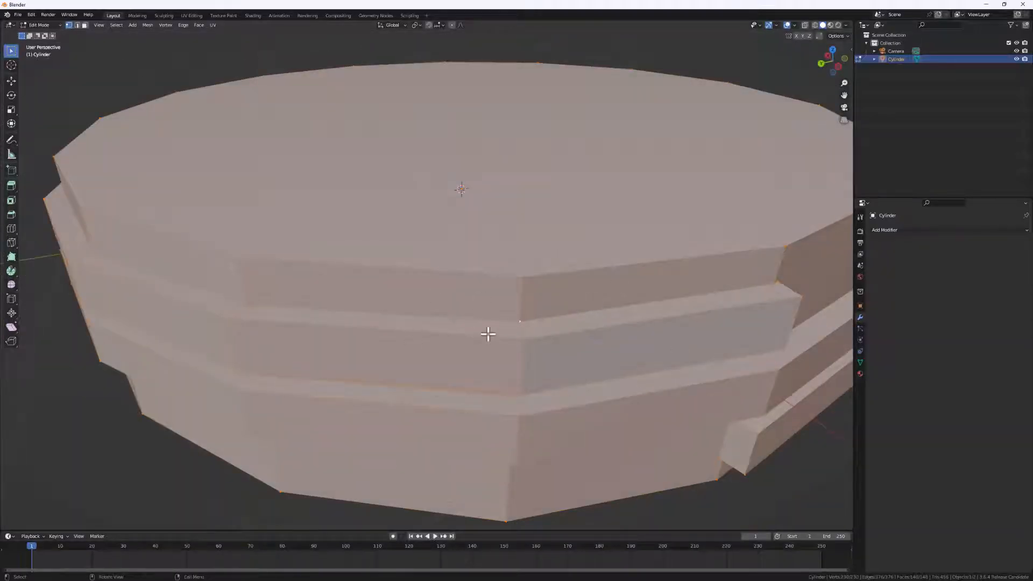
pyautogui.press('m')
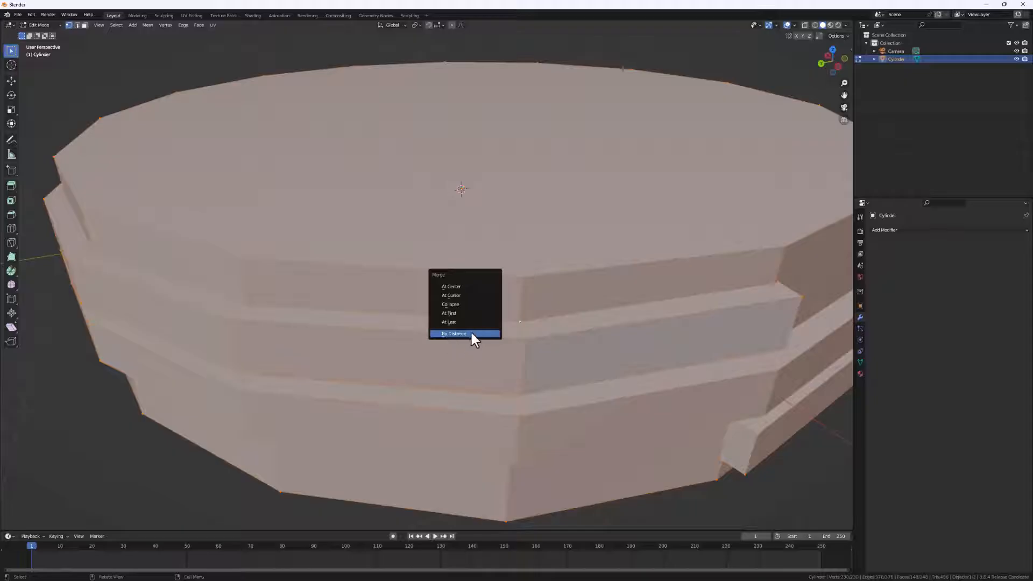
pyautogui.click(470, 332)
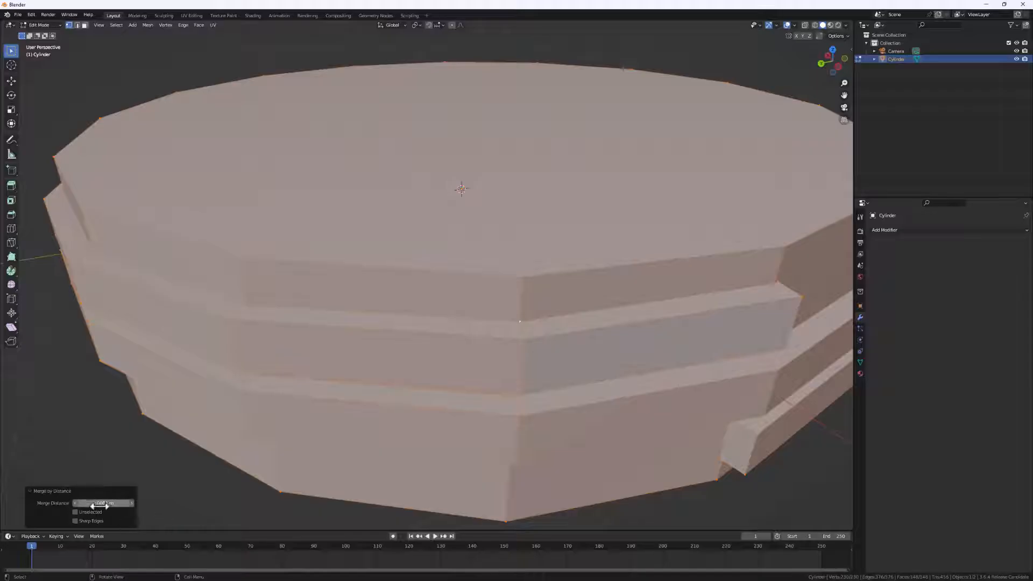
pyautogui.moveTo(99, 506); pyautogui.dragTo(102, 506)
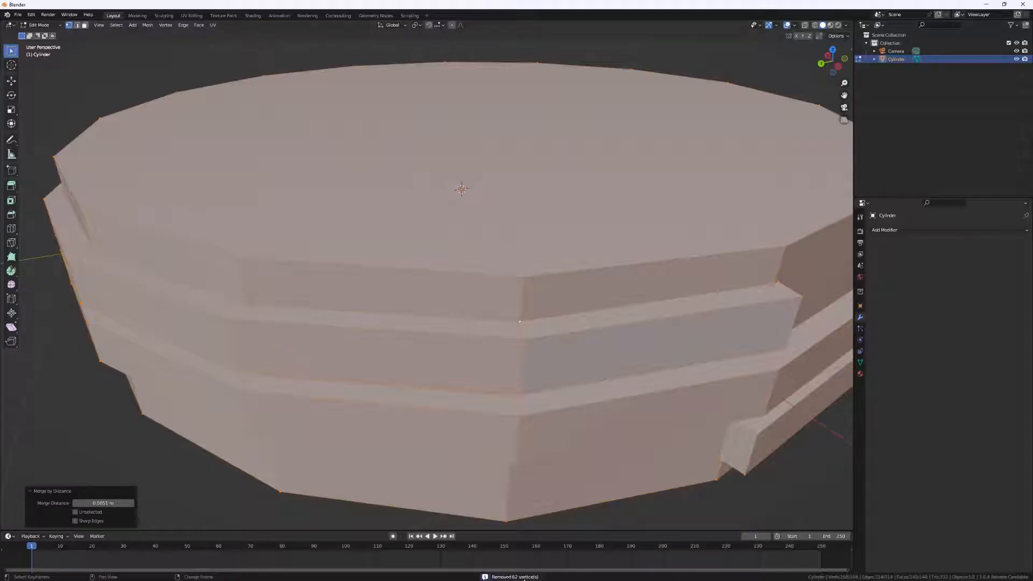
# Check a merged corner vertex on the thread's upper edge with a trial move and cancel the move
pyautogui.scroll(-6, 551, 424)
pyautogui.moveTo(551, 422); pyautogui.dragTo(525, 404, button='middle')
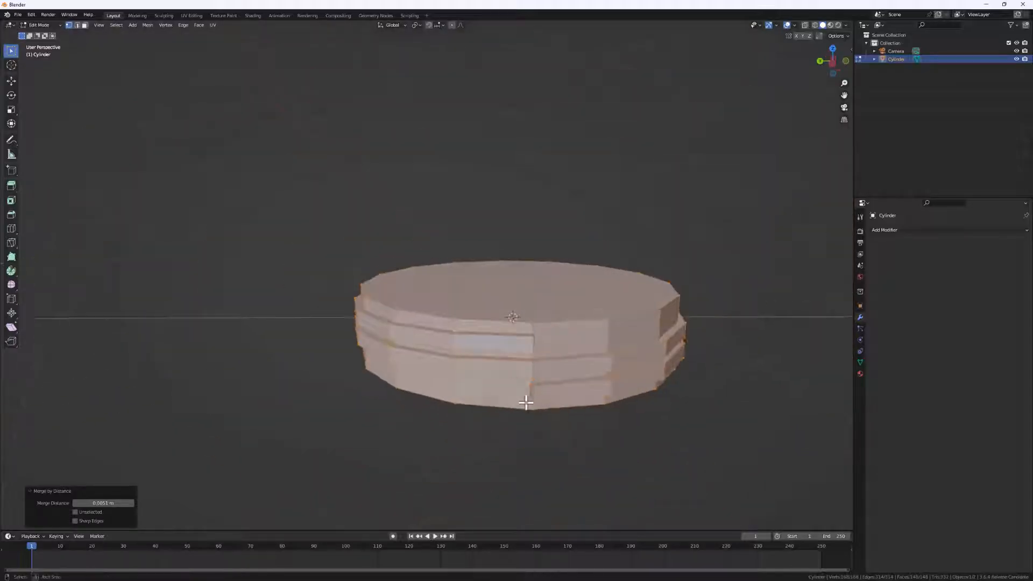
pyautogui.scroll(6, 480, 348)
pyautogui.scroll(3, 397, 313)
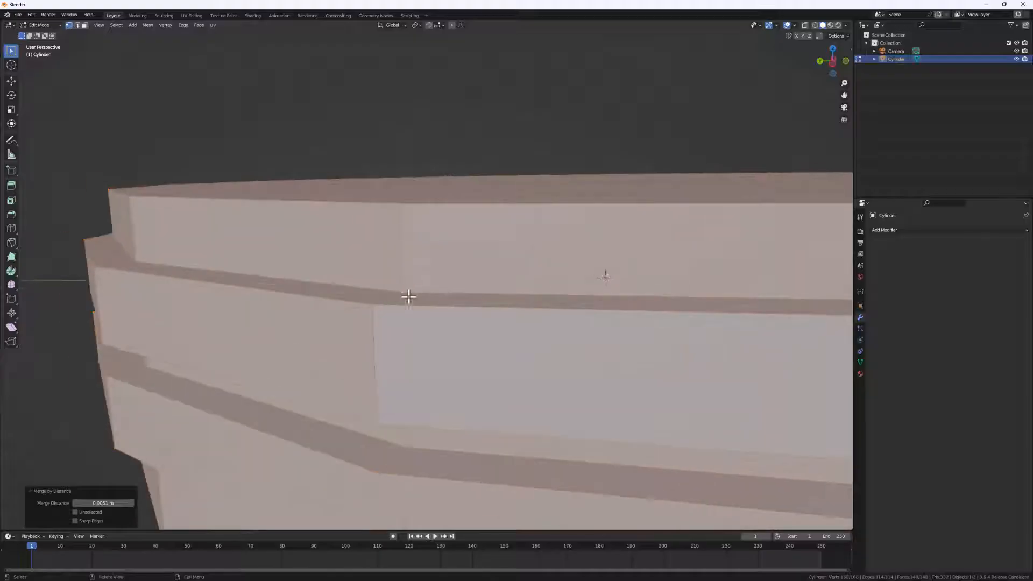
pyautogui.click(407, 289)
pyautogui.moveTo(403, 300)
pyautogui.mouseDown(button='middle')
pyautogui.moveTo(433, 312)
pyautogui.moveTo(399, 295)
pyautogui.mouseUp(button='middle')
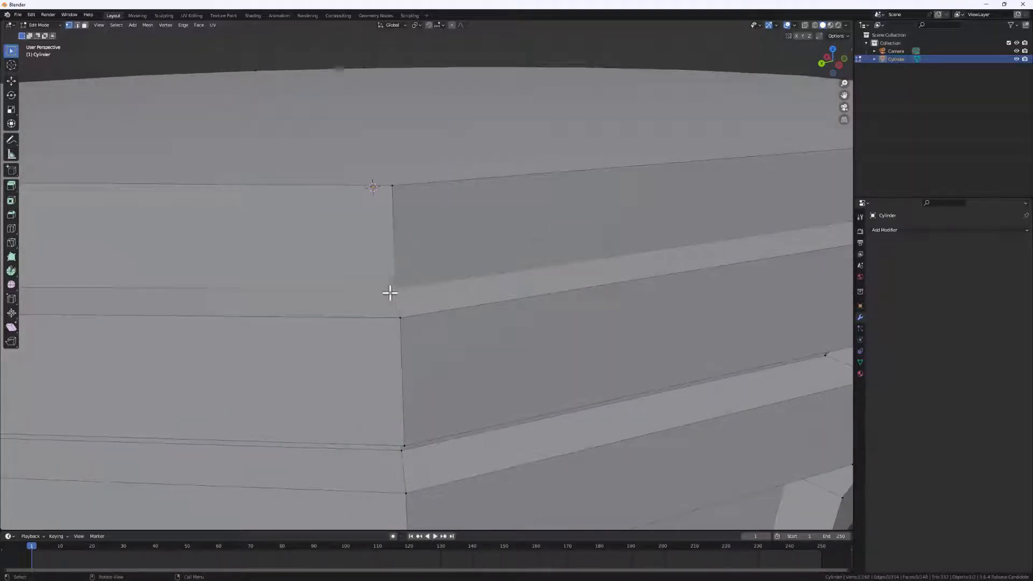
pyautogui.press('g')
pyautogui.rightClick(445, 274)
pyautogui.scroll(-6, 522, 327)
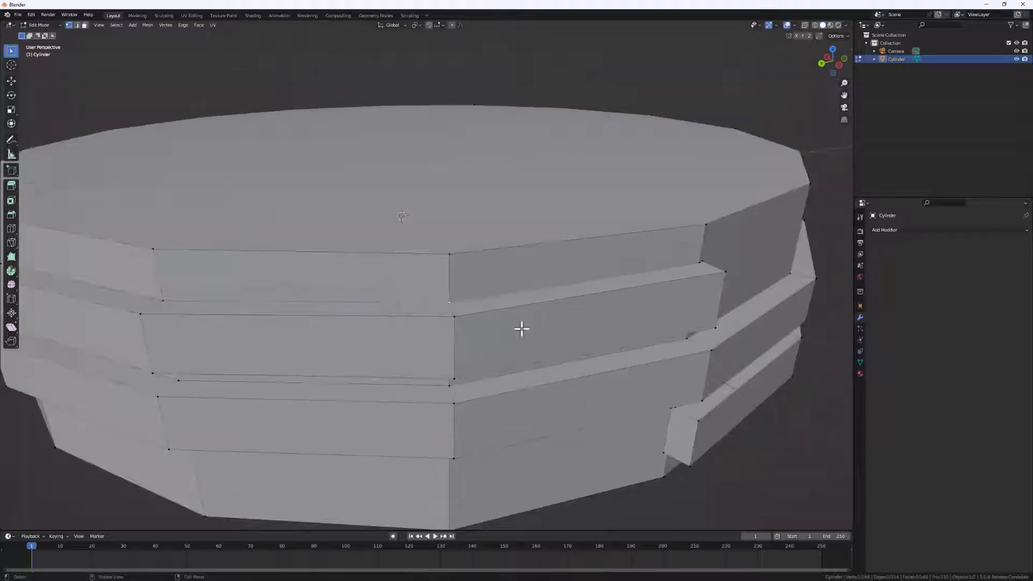
# Enable Auto Merge and slide the upper inner vertex of the thread's upper end fully onto the neighbouring cylinder edge vertex
pyautogui.moveTo(679, 302); pyautogui.dragTo(648, 313, button='middle')
pyautogui.scroll(1, 648, 312)
pyautogui.scroll(5, 648, 313)
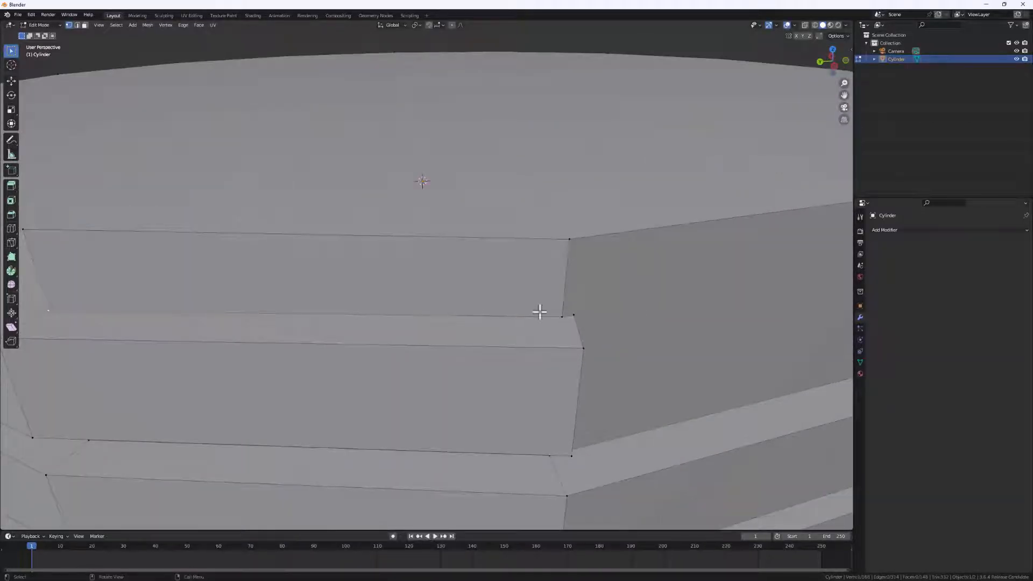
pyautogui.scroll(-6, 563, 390)
pyautogui.moveTo(565, 415); pyautogui.dragTo(511, 231, button='middle')
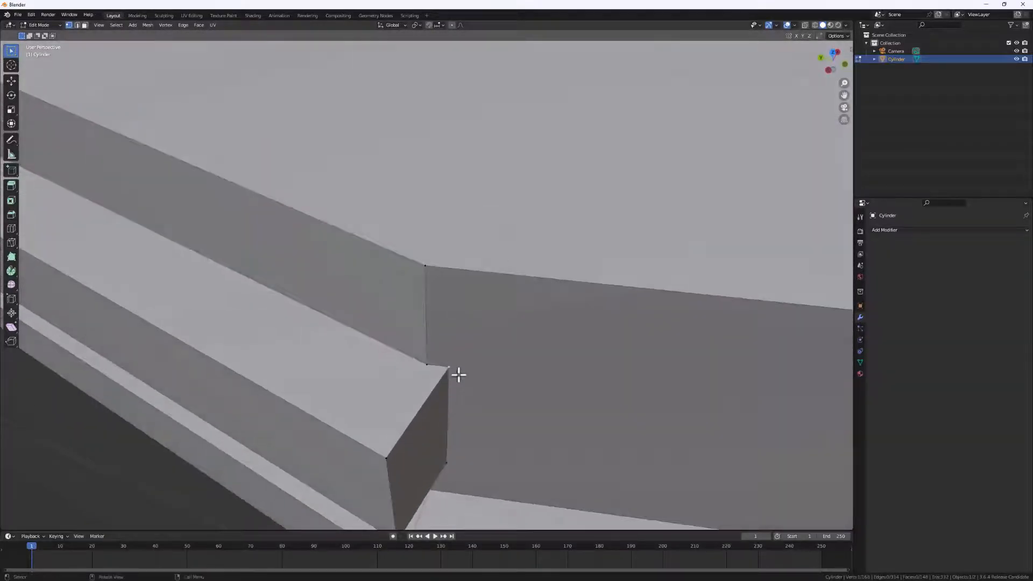
pyautogui.click(819, 35)
pyautogui.hotkey('shift', 'v')
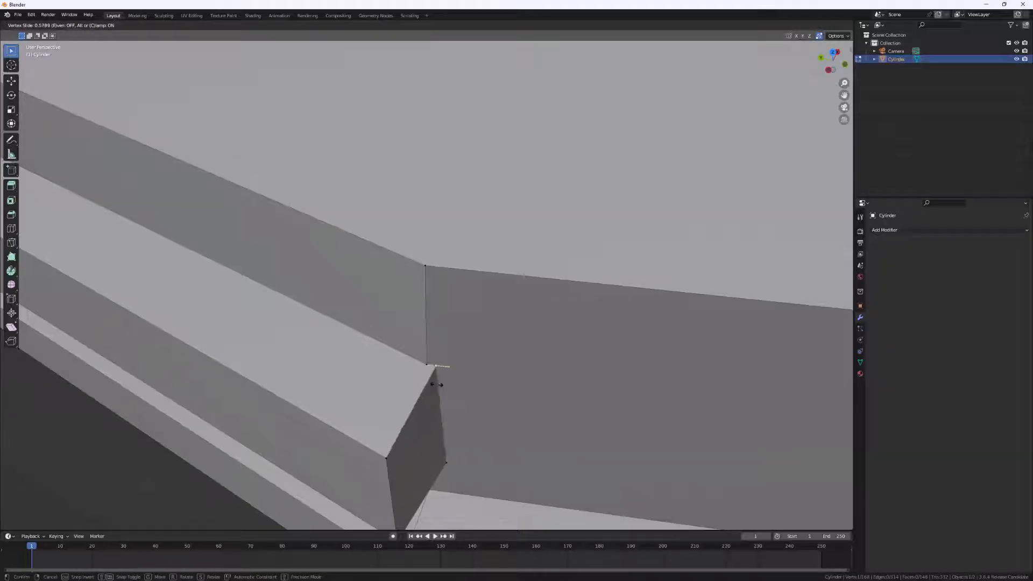
pyautogui.click(419, 384)
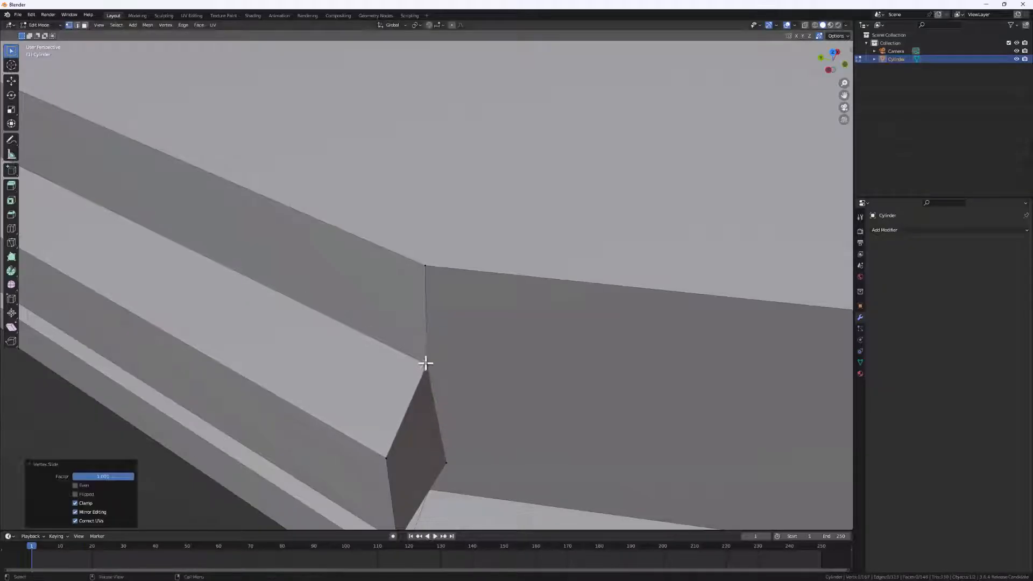
# Slide the lower inner vertex of the thread's upper end onto the cylinder's vertical edge so that it merges there
pyautogui.moveTo(427, 375); pyautogui.dragTo(505, 226, button='middle')
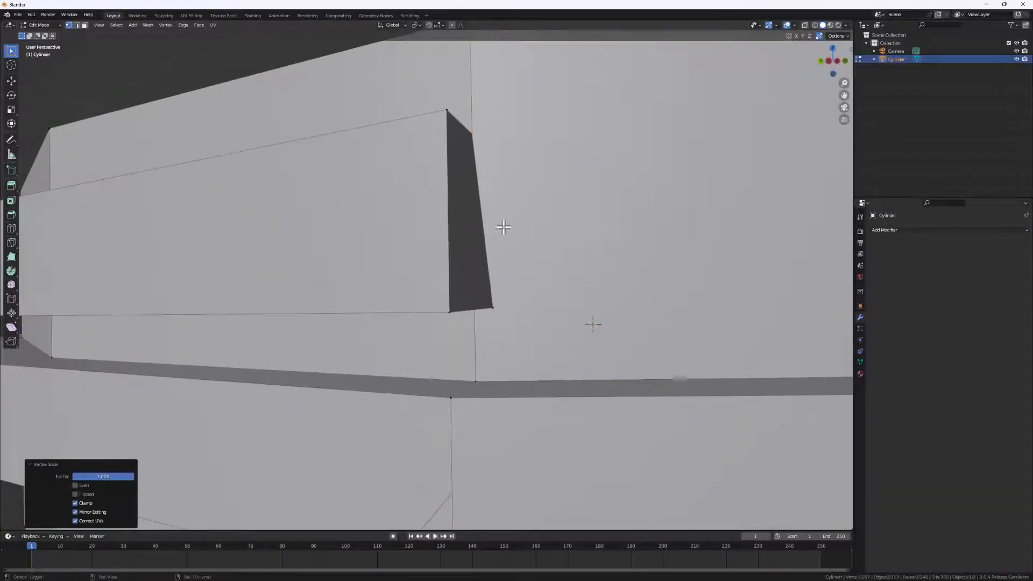
pyautogui.moveTo(499, 324); pyautogui.dragTo(503, 295, button='middle')
pyautogui.click(503, 296)
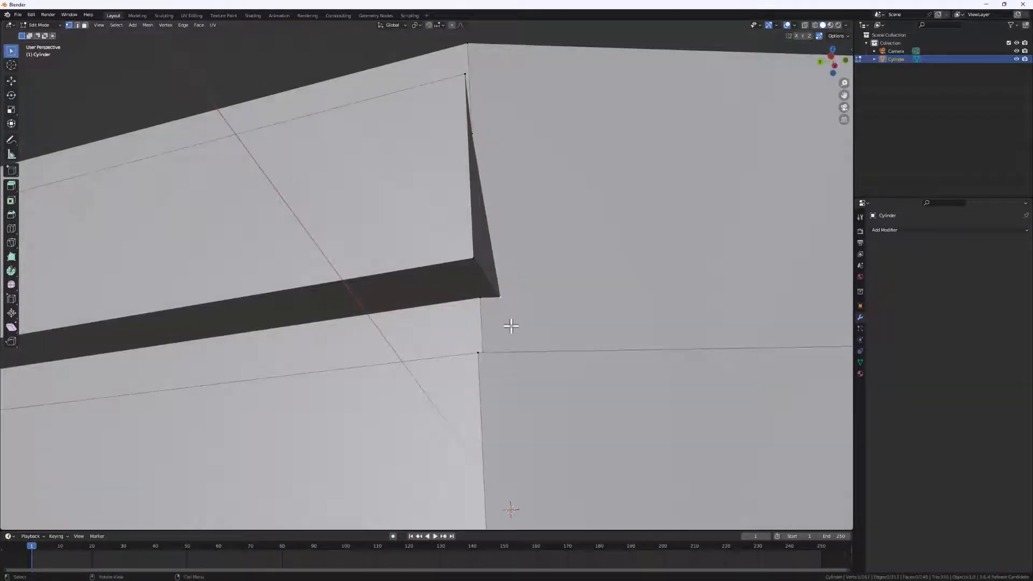
pyautogui.press('g')
pyautogui.press('g')
pyautogui.click(464, 328)
pyautogui.scroll(-5, 527, 318)
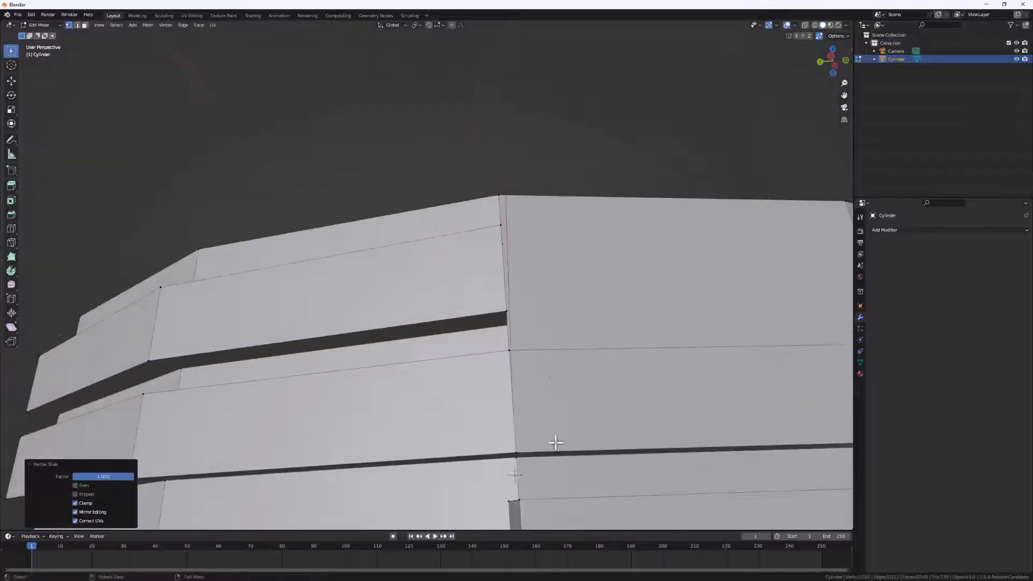
# Slide the two inner corner vertices of the thread's lower end onto the adjacent vertices along the cylinder's vertical edge
pyautogui.keyDown('shift'); pyautogui.moveTo(541, 431); pyautogui.dragTo(526, 261, button='middle'); pyautogui.keyUp('shift')
pyautogui.click(514, 396)
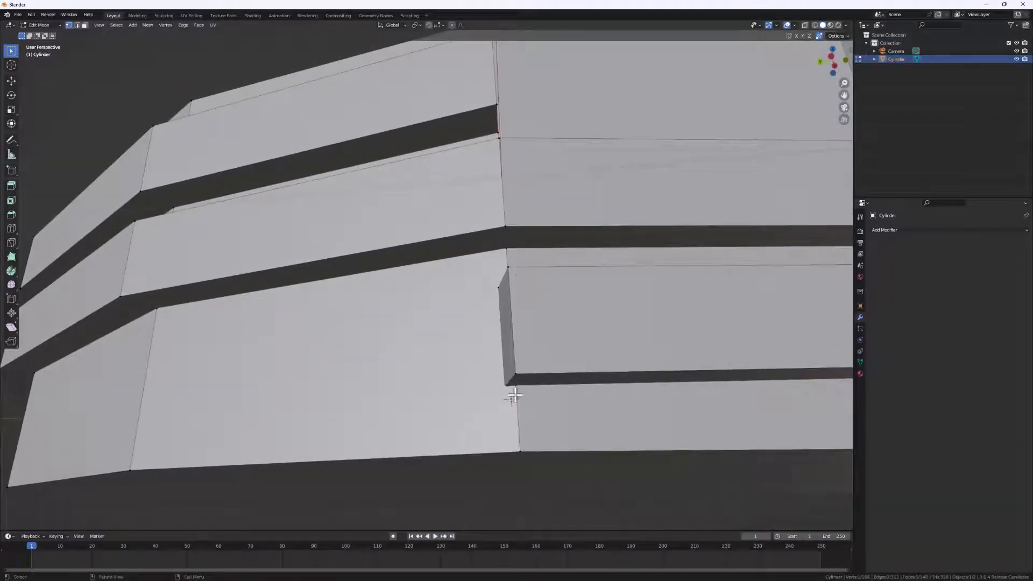
pyautogui.press('g')
pyautogui.press('g')
pyautogui.click(537, 392)
pyautogui.moveTo(560, 332); pyautogui.dragTo(508, 287, button='middle')
pyautogui.press('g')
pyautogui.press('g')
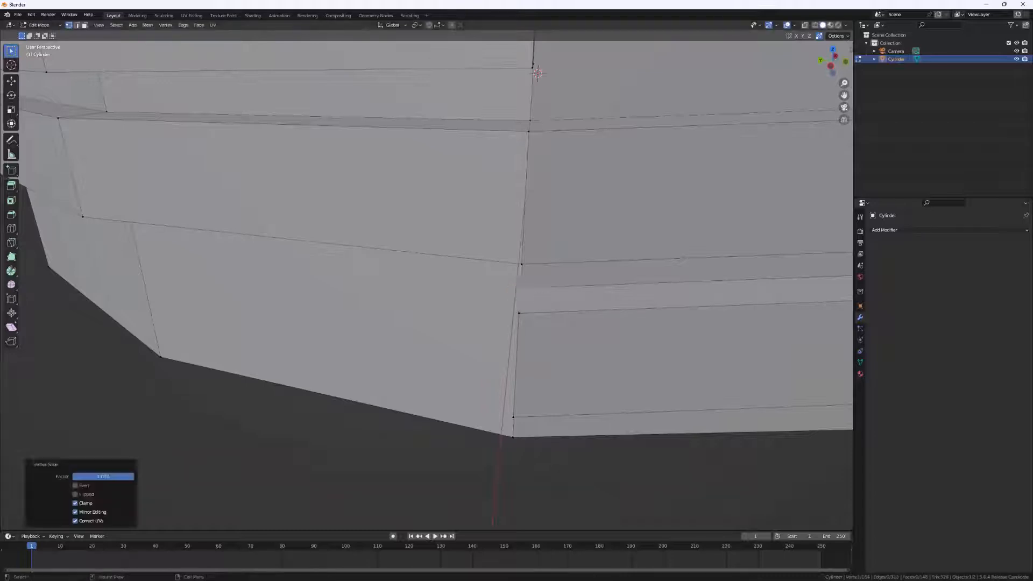
pyautogui.scroll(-5, 532, 305)
pyautogui.scroll(5, 512, 300)
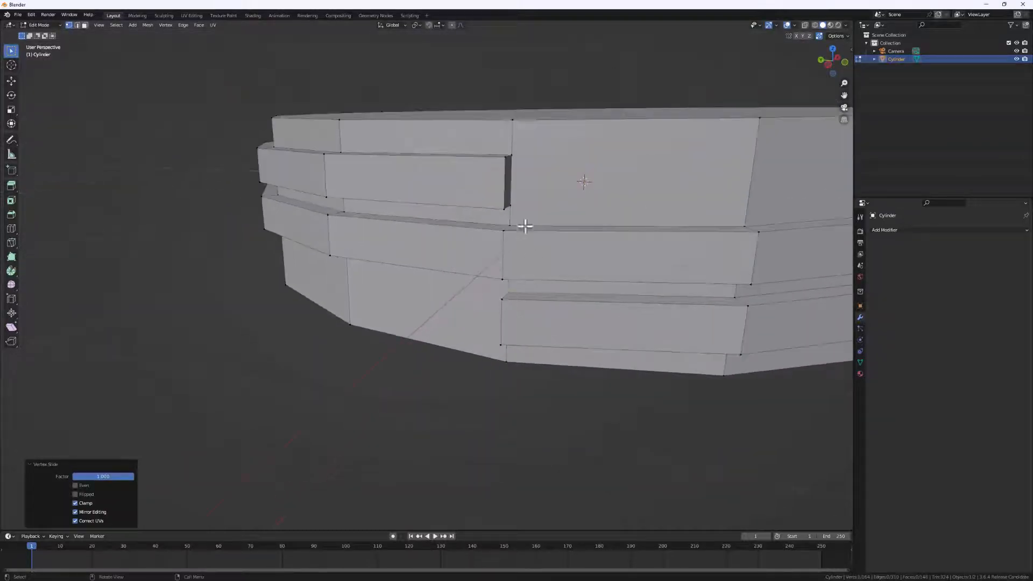
# Delete the cylinder's top and bottom cap faces so that only the threaded wall remains
pyautogui.press('Tab')
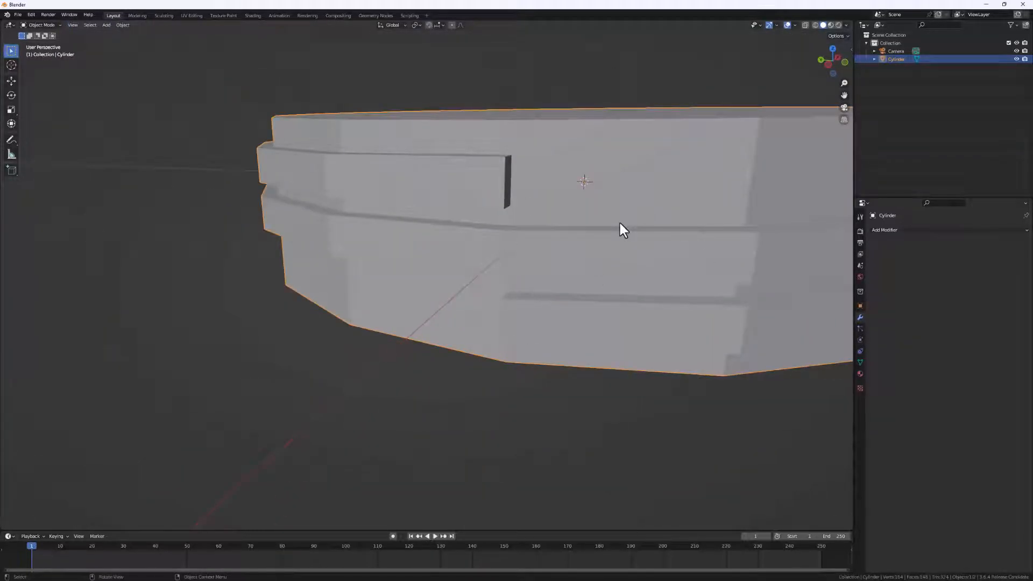
pyautogui.scroll(-5, 582, 228)
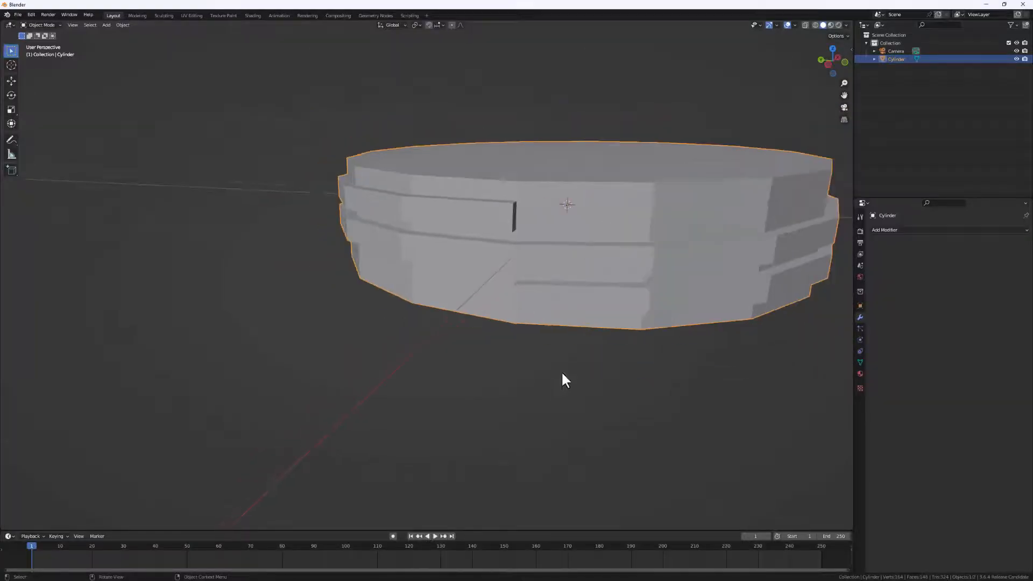
pyautogui.moveTo(575, 394); pyautogui.dragTo(548, 323, button='middle')
pyautogui.moveTo(605, 388); pyautogui.dragTo(600, 351, button='middle')
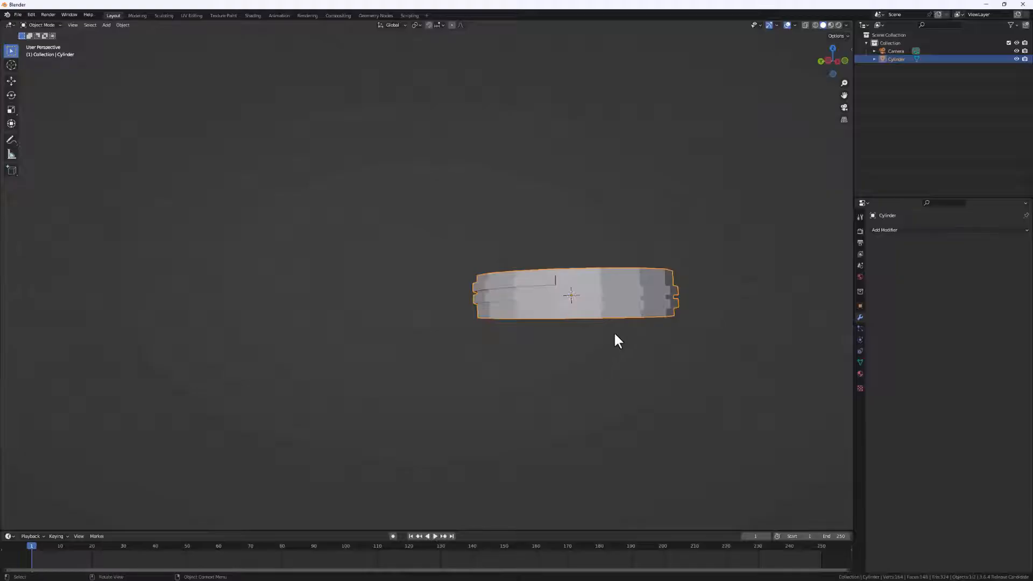
pyautogui.moveTo(656, 308); pyautogui.dragTo(560, 356, button='middle')
pyautogui.press('Tab')
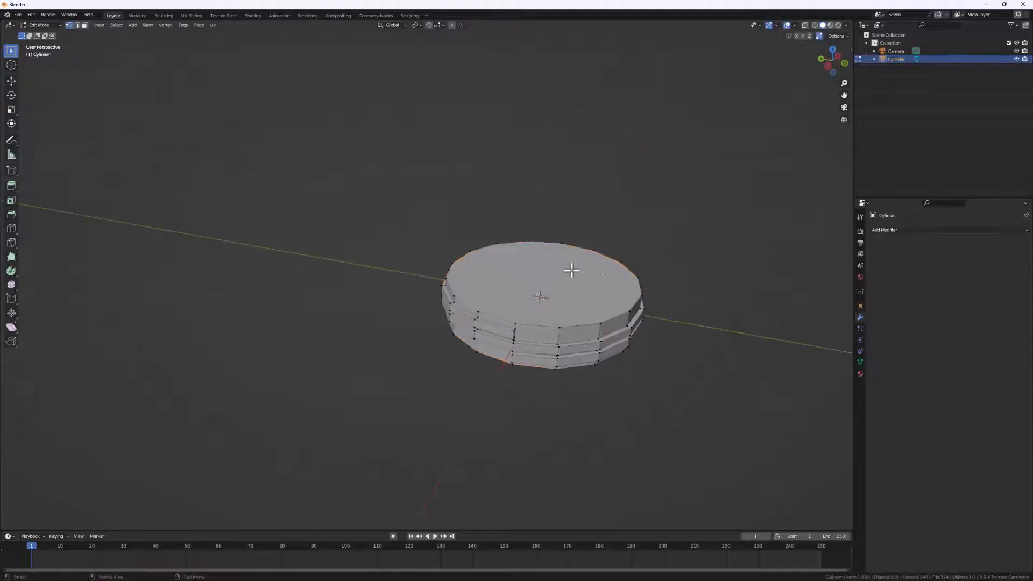
pyautogui.press('3')
pyautogui.click(554, 305)
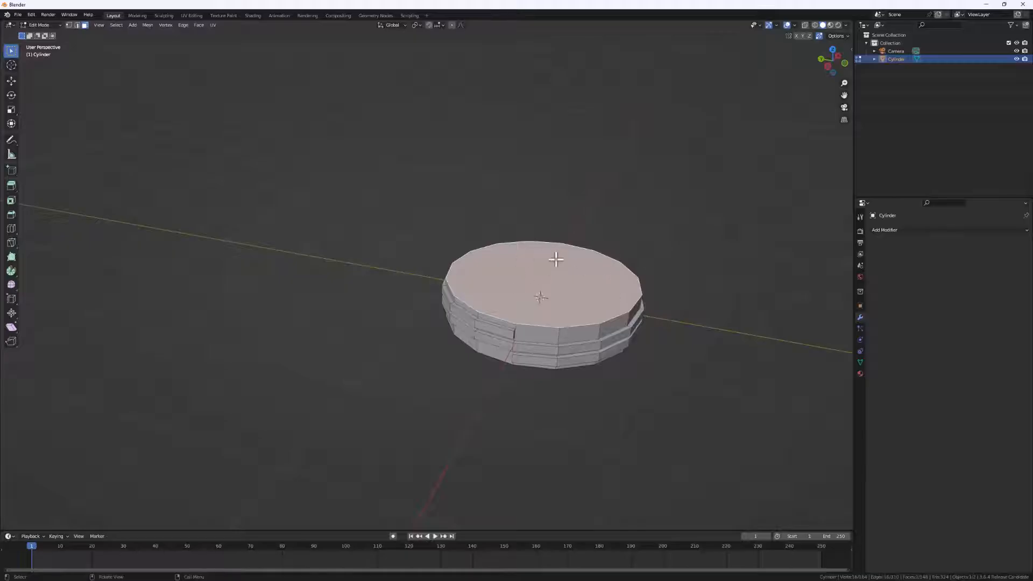
pyautogui.press('x')
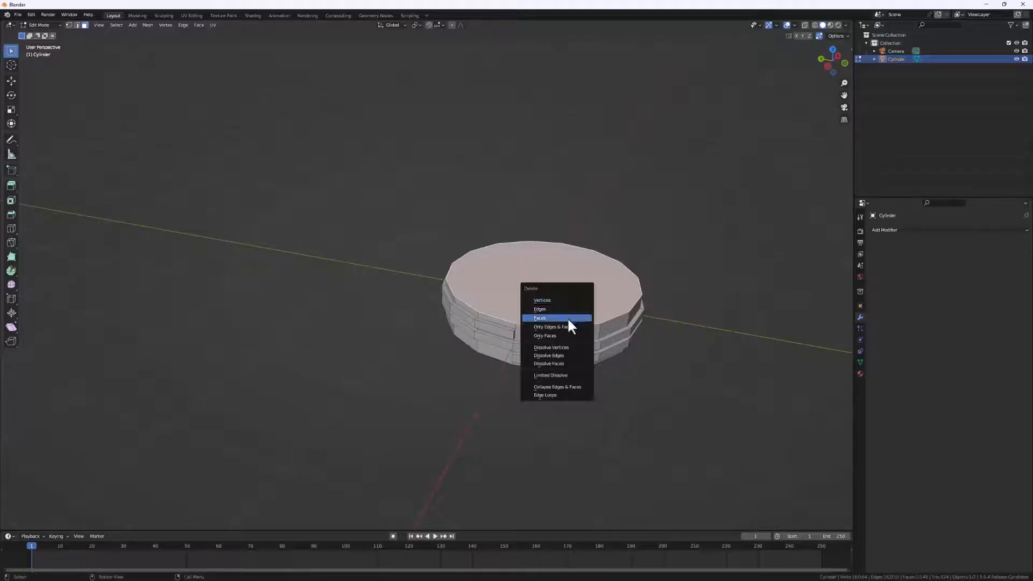
pyautogui.click(567, 318)
pyautogui.click(546, 315)
pyautogui.press('x')
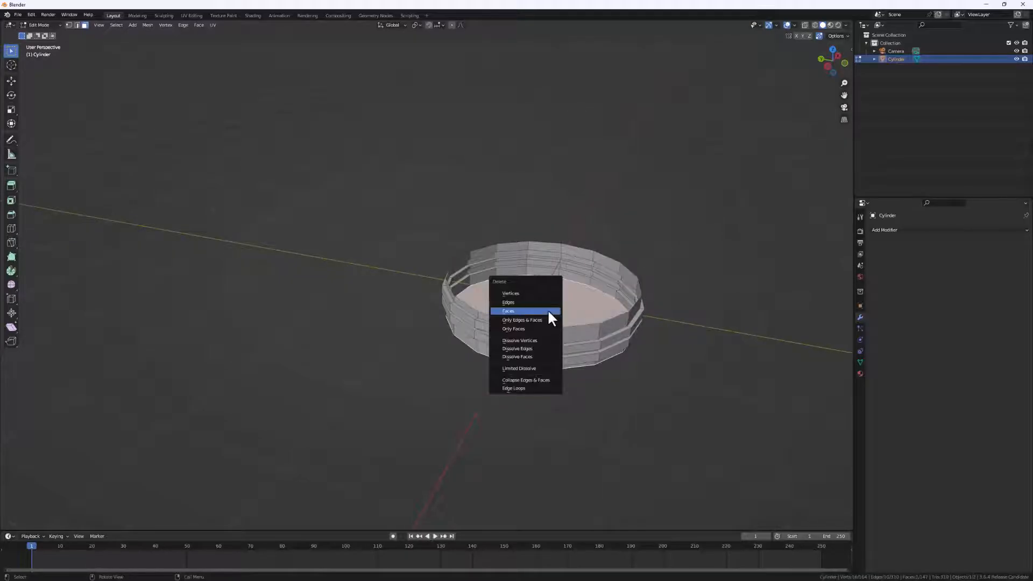
pyautogui.click(549, 315)
# Select the cylinder's open bottom edge loop and move it up about 0.02 m along global Z
pyautogui.moveTo(519, 422); pyautogui.dragTo(551, 373, button='middle')
pyautogui.click(512, 362)
pyautogui.press('2')
pyautogui.keyDown('alt'); pyautogui.click(518, 366); pyautogui.keyUp('alt')
pyautogui.press('g')
pyautogui.press('z')
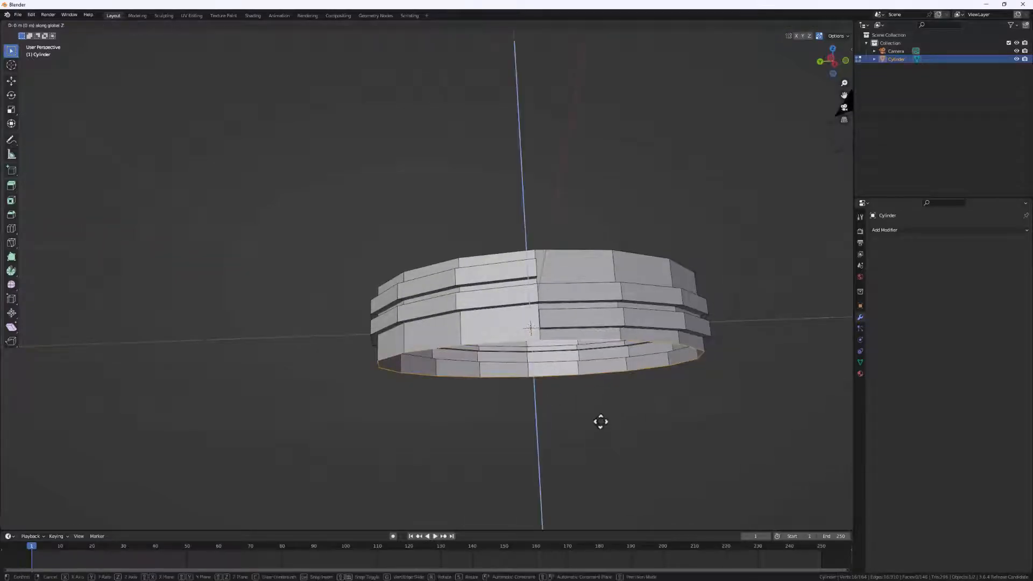
pyautogui.click(600, 419)
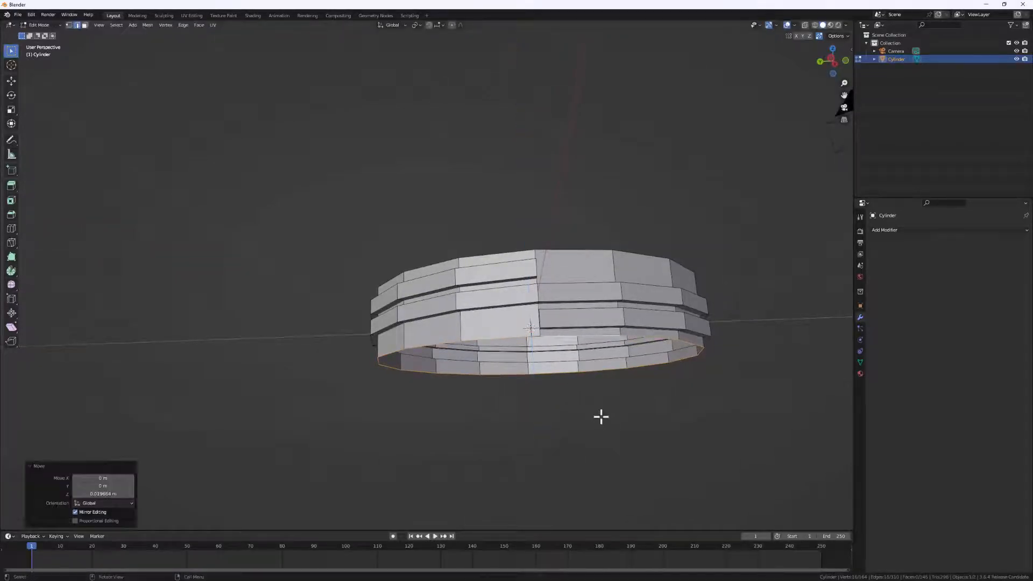
# Extrude the selected bottom edge loop downward about 0.044 m along the Z axis
pyautogui.moveTo(600, 415); pyautogui.dragTo(592, 410, button='middle')
pyautogui.press('z')
pyautogui.click(813, 339)
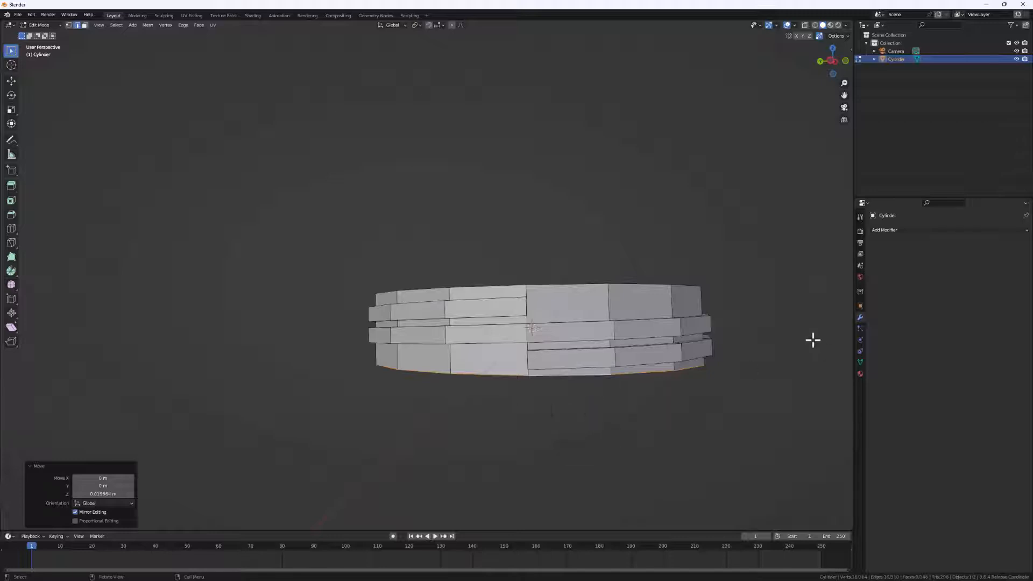
pyautogui.press('e')
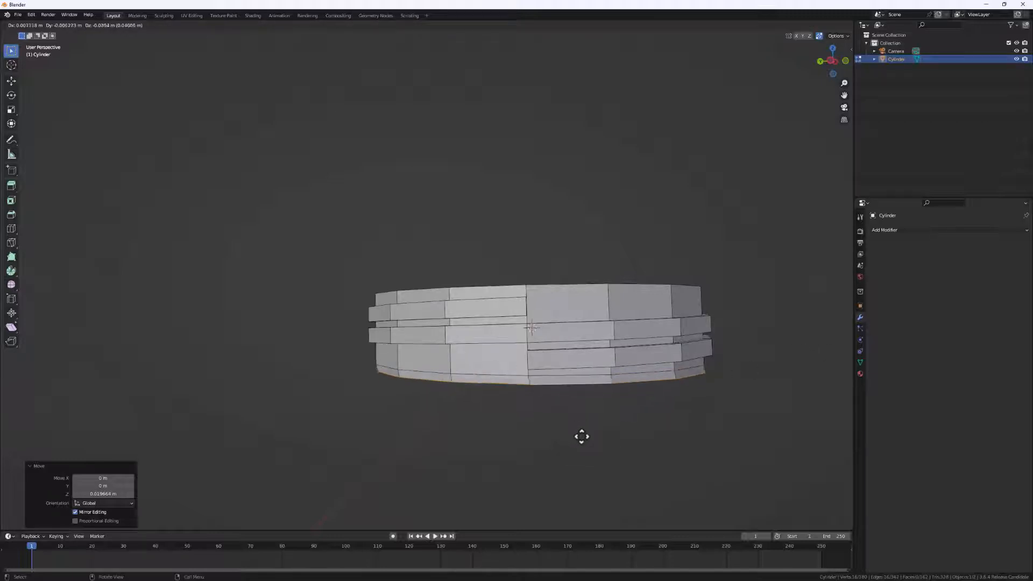
pyautogui.press('z')
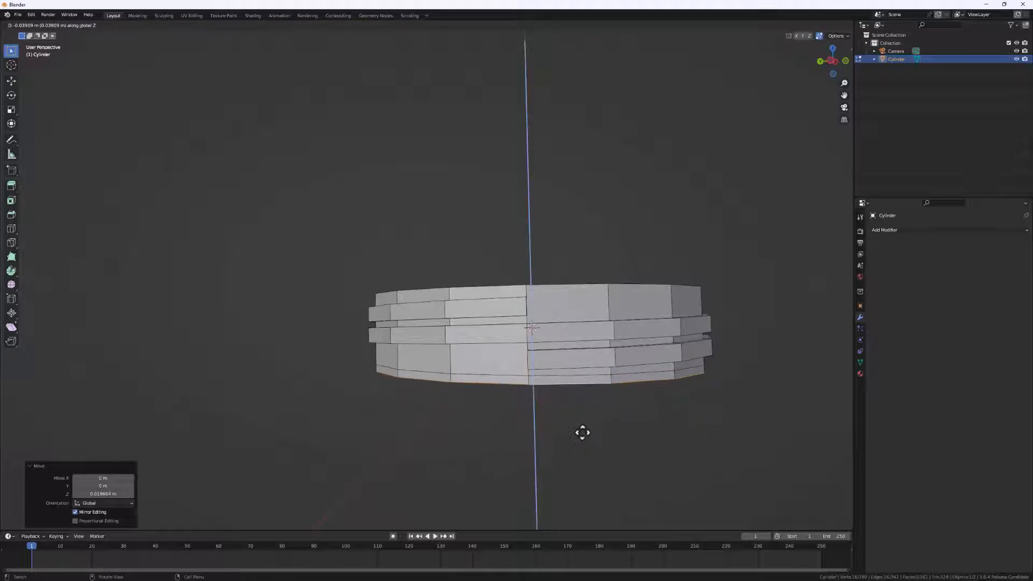
pyautogui.click(582, 432)
# Extrude the bottom edge loop outward by scaling it to about 1.338, forming a flat shoulder below the thread
pyautogui.moveTo(580, 434); pyautogui.dragTo(537, 400, button='middle')
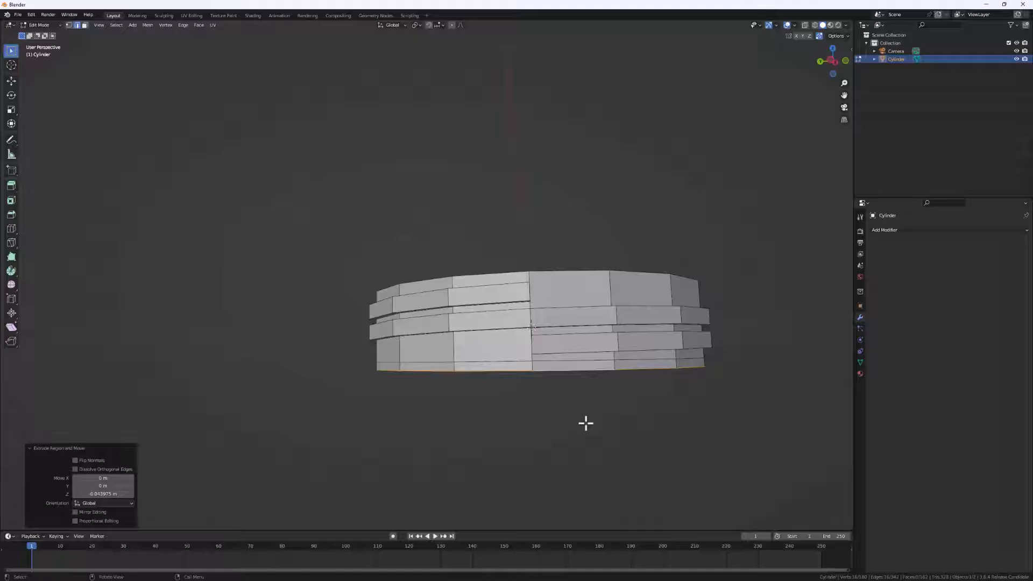
pyautogui.press('e')
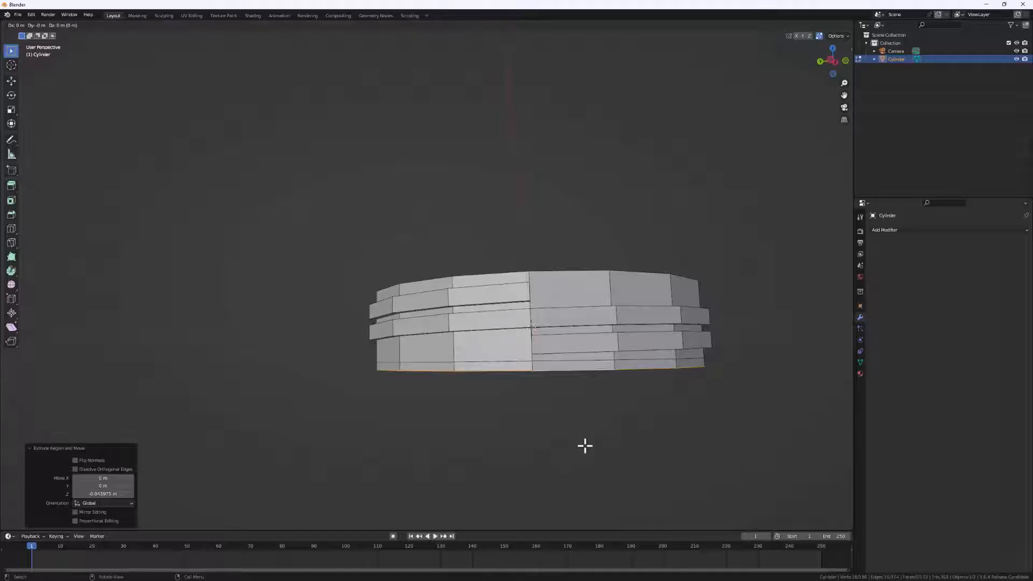
pyautogui.press('s')
pyautogui.click(619, 447)
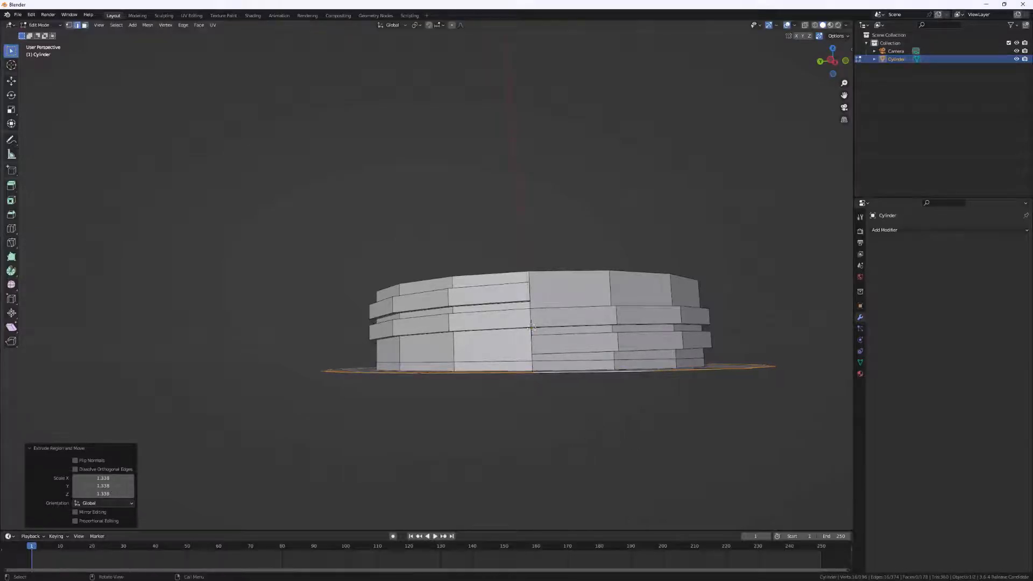
# Extrude the shoulder's outer edge loop down about 0.92 m along Z for the body, and lower that loop about another 0.1 m
pyautogui.scroll(-3, 547, 392)
pyautogui.moveTo(546, 393); pyautogui.dragTo(532, 414, button='middle')
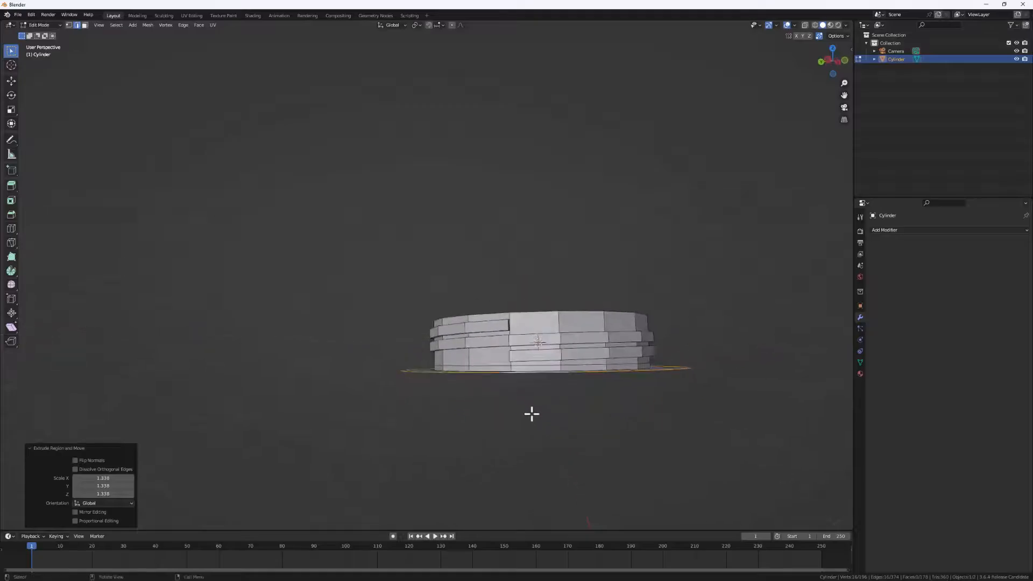
pyautogui.press('e')
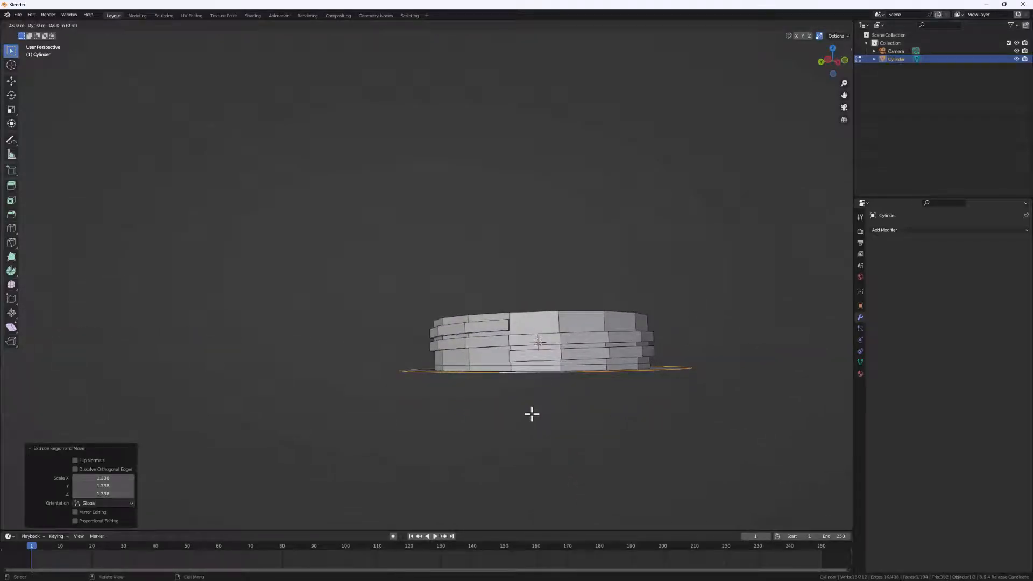
pyautogui.press('z')
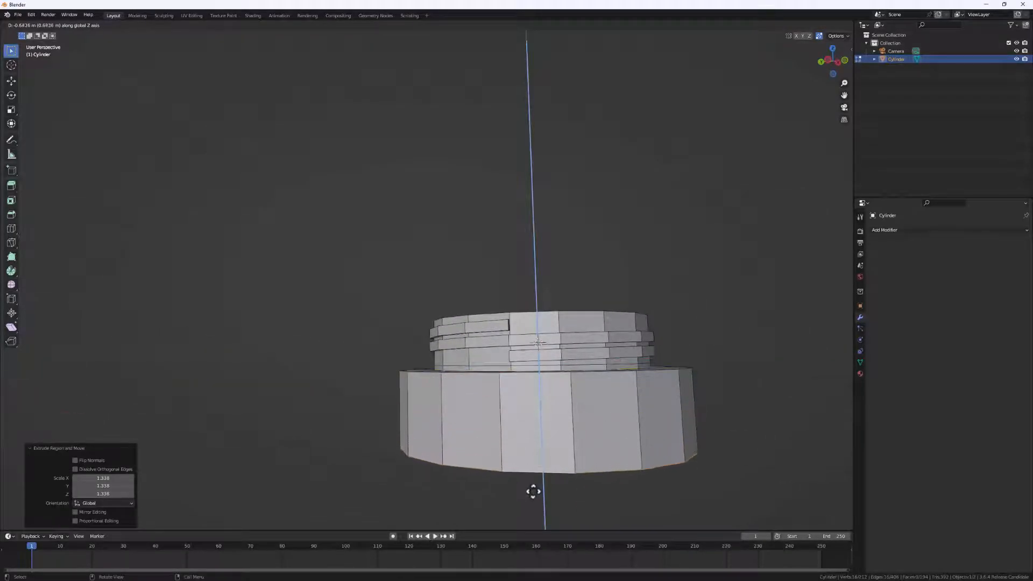
pyautogui.click(537, 517)
pyautogui.scroll(-2, 578, 476)
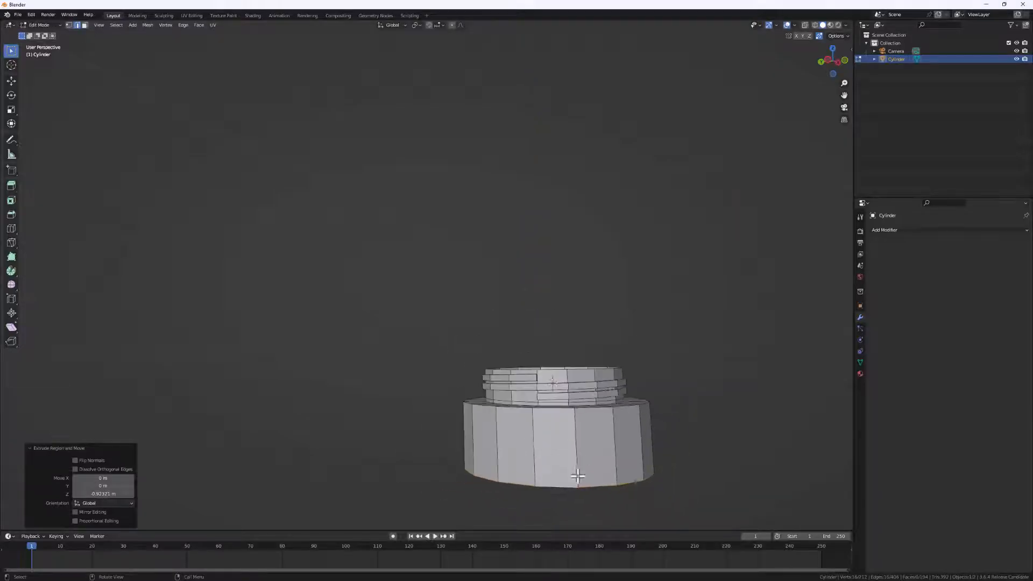
pyautogui.moveTo(578, 475); pyautogui.dragTo(605, 474, button='middle')
pyautogui.press('g')
pyautogui.press('z')
pyautogui.click(626, 485)
# Extrude the body's bottom edge loop inward at a scale of about 0.844, and extrude the inner loop down about 0.137 m along Z
pyautogui.moveTo(594, 468); pyautogui.dragTo(573, 347, button='middle')
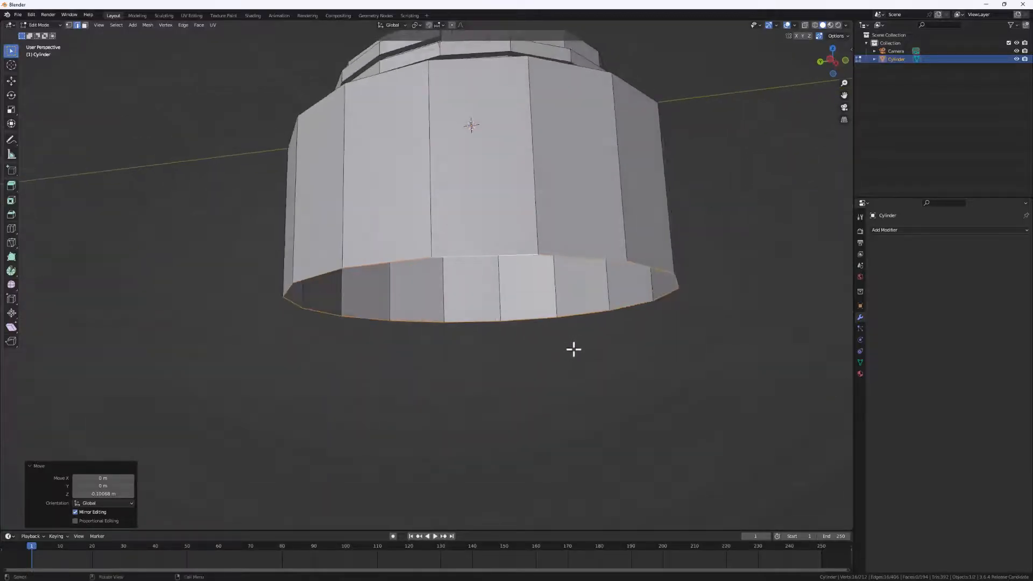
pyautogui.press('e')
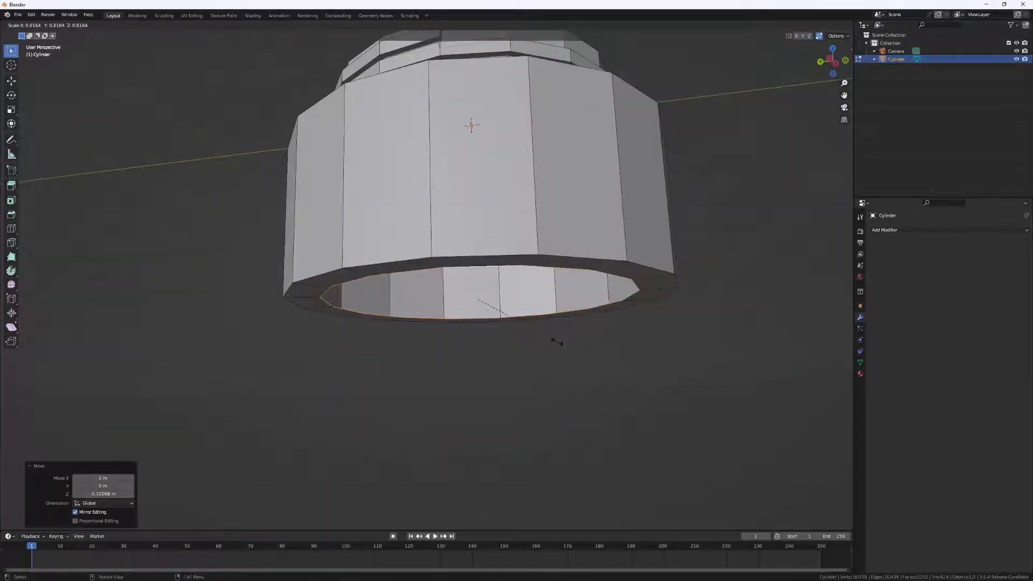
pyautogui.click(559, 344)
pyautogui.press('e')
pyautogui.press('z')
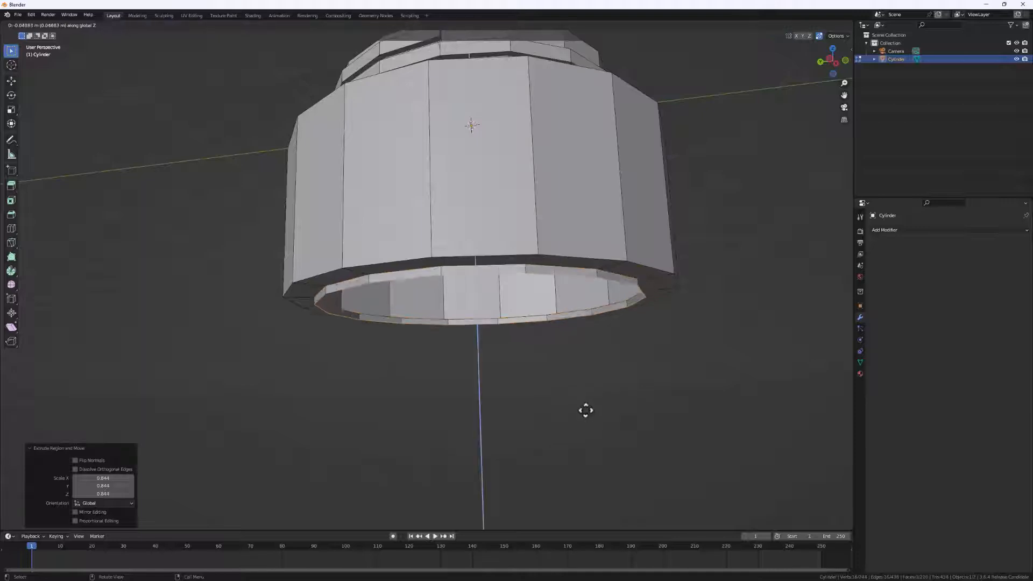
pyautogui.click(587, 424)
# Extrude the base ring's lower edge inward at a scale of about 0.852, and extrude that loop up about 0.112 m to recess the base
pyautogui.moveTo(587, 424); pyautogui.dragTo(625, 395, button='middle')
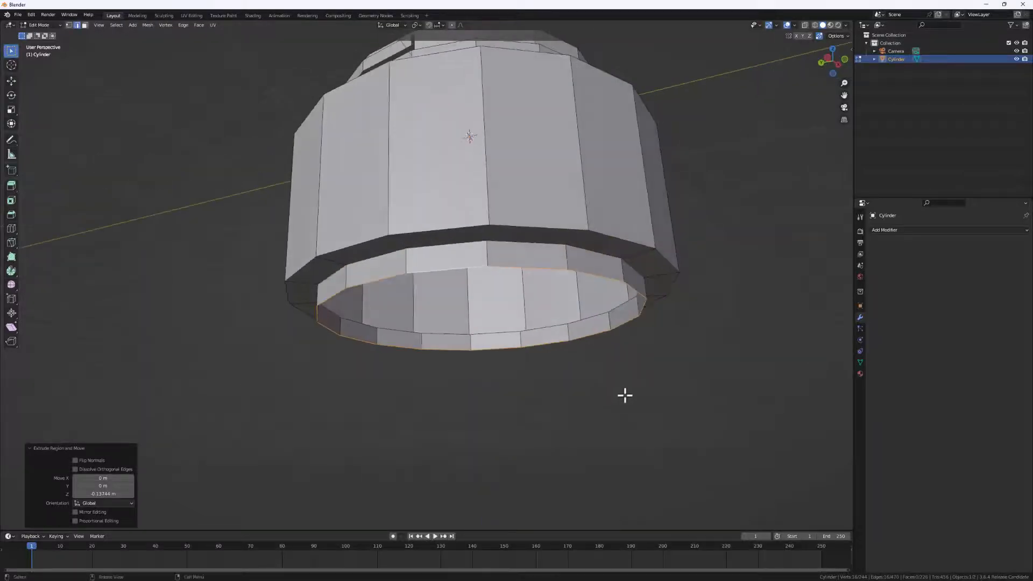
pyautogui.press('s')
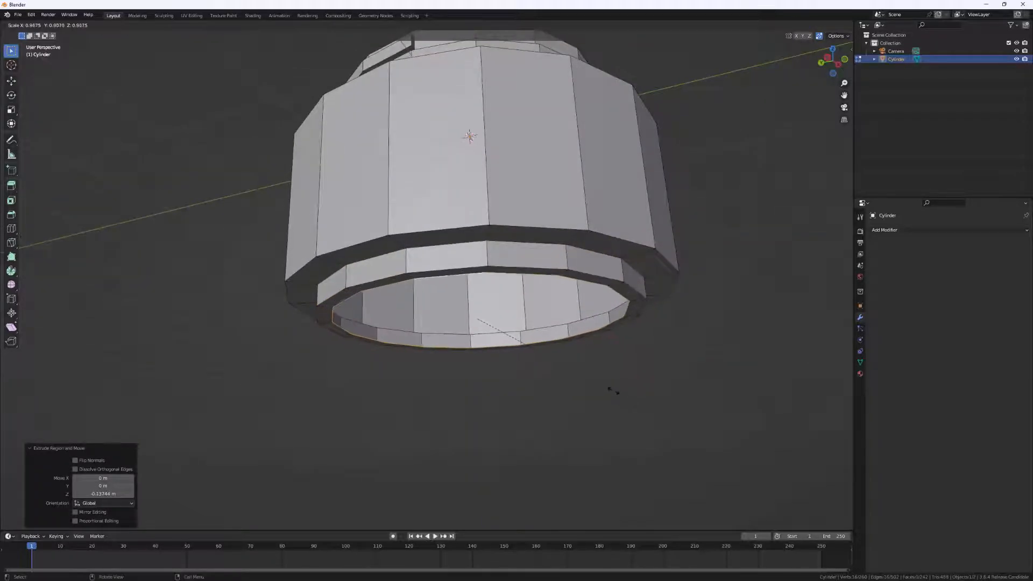
pyautogui.click(592, 385)
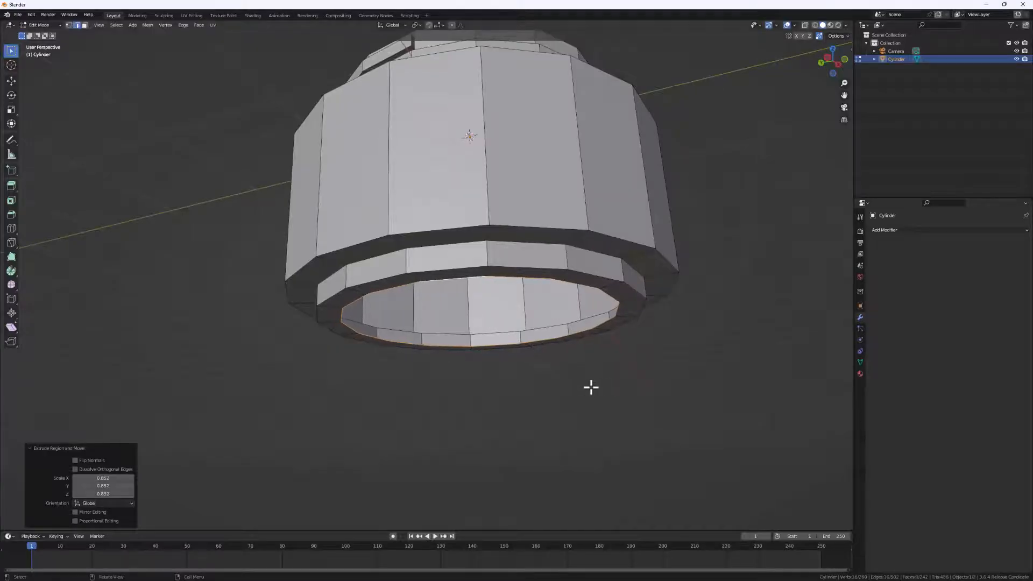
pyautogui.moveTo(570, 395)
pyautogui.mouseDown(button='middle')
pyautogui.moveTo(544, 374)
pyautogui.moveTo(552, 392)
pyautogui.mouseUp(button='middle')
pyautogui.press('e')
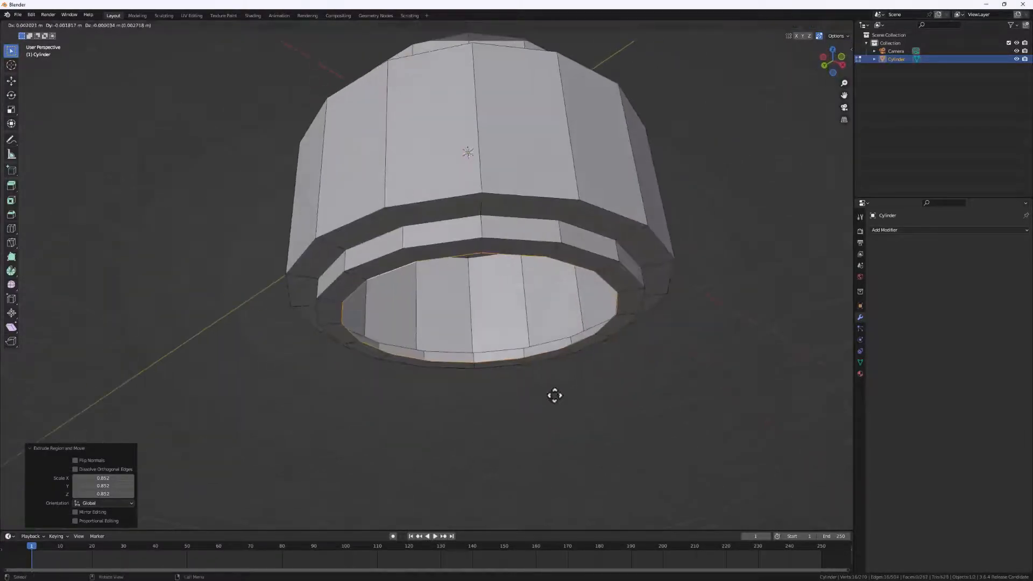
pyautogui.press('z')
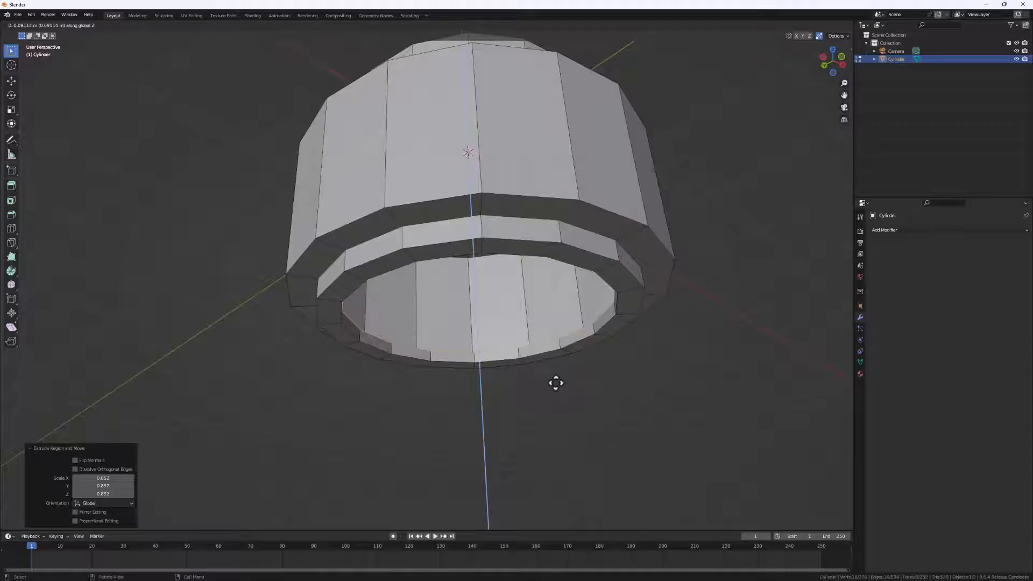
pyautogui.click(554, 380)
# Extrude the recessed loop inward twice across the base, scaling it to about 0.524 and again to about 0.428
pyautogui.press('e')
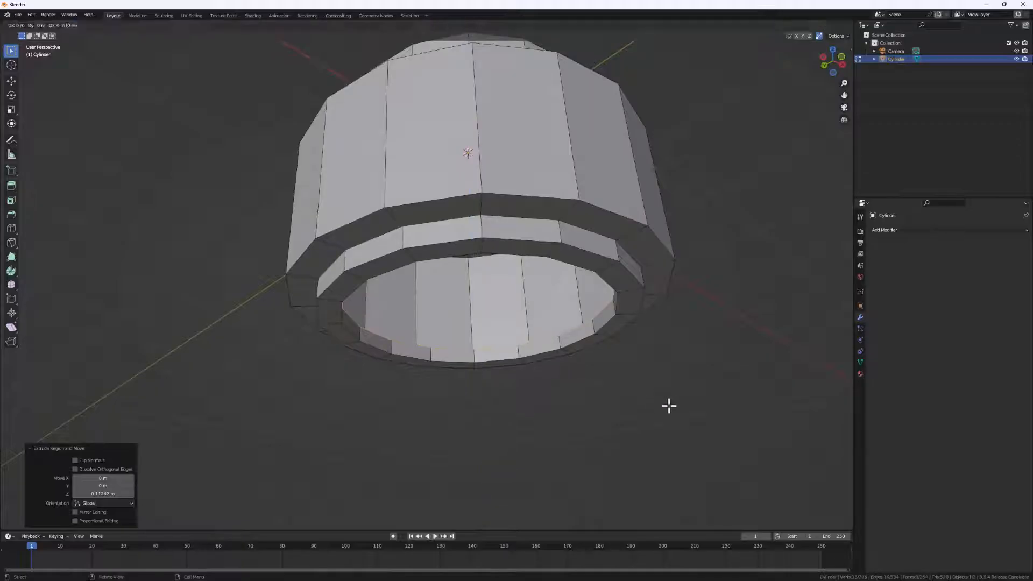
pyautogui.press('s')
pyautogui.click(572, 362)
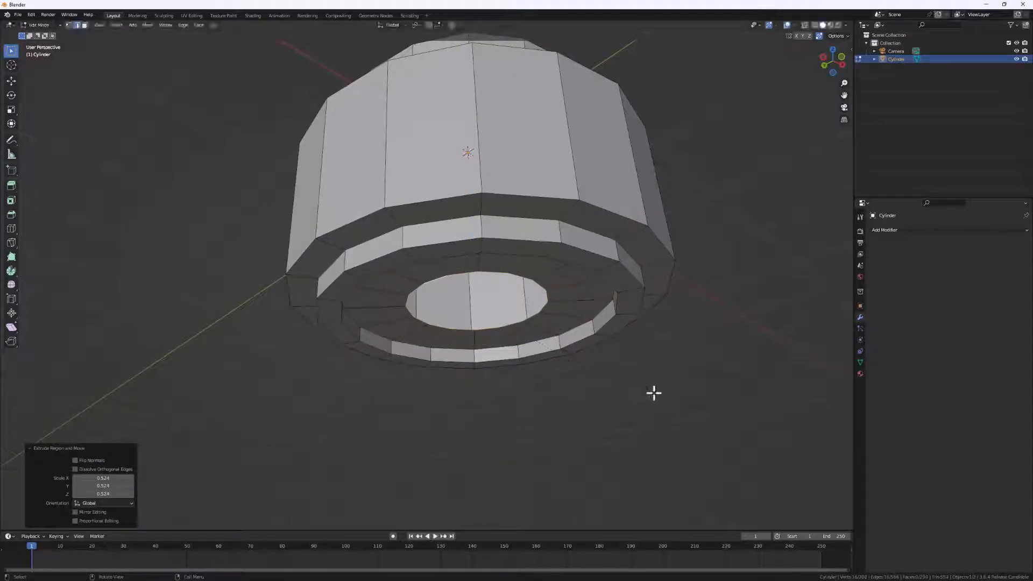
pyautogui.press('s')
pyautogui.click(469, 262)
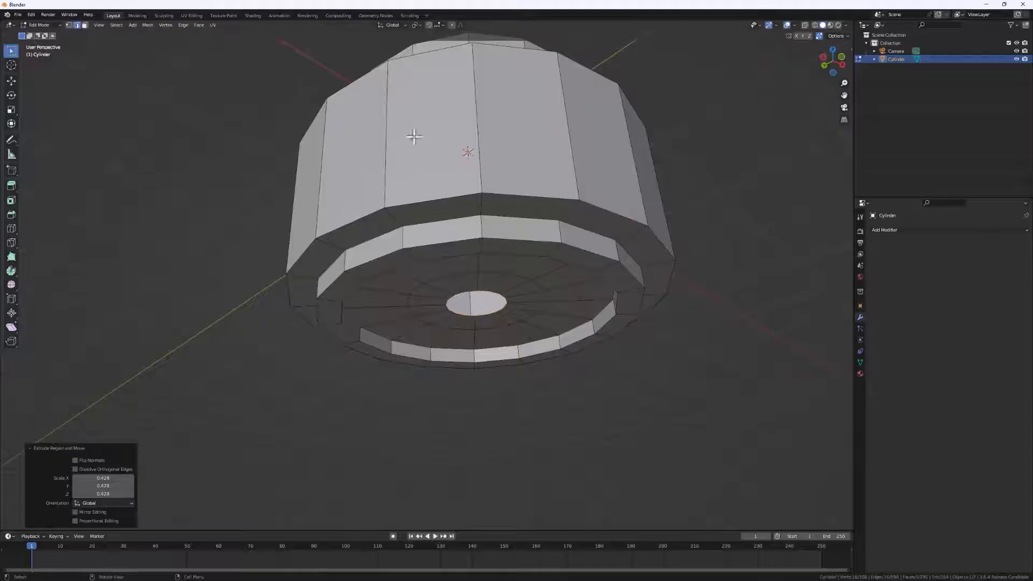
# Close the remaining small hole in the centre of the base with Grid Fill
pyautogui.click(198, 25)
pyautogui.click(194, 24)
pyautogui.click(198, 25)
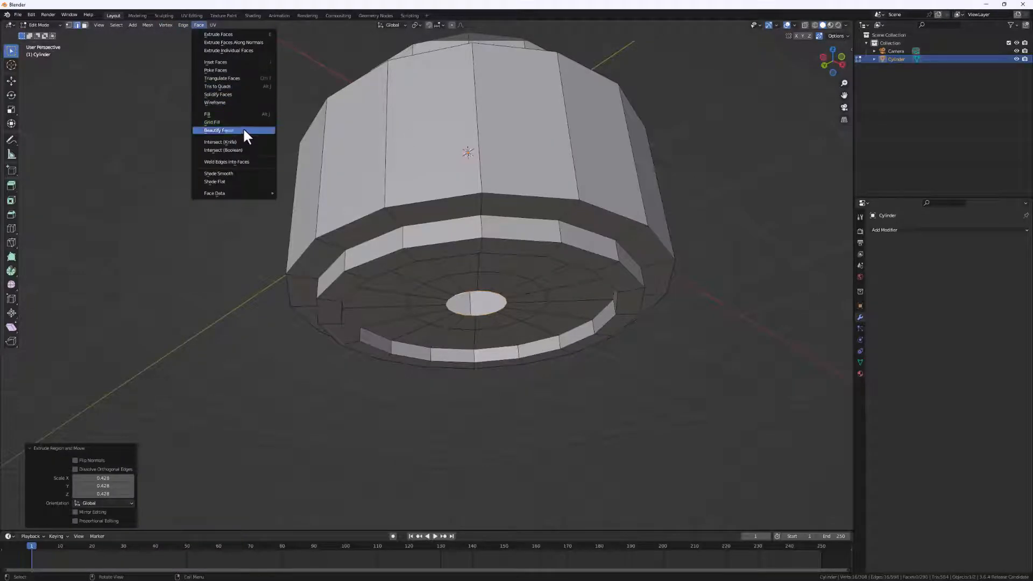
pyautogui.click(228, 124)
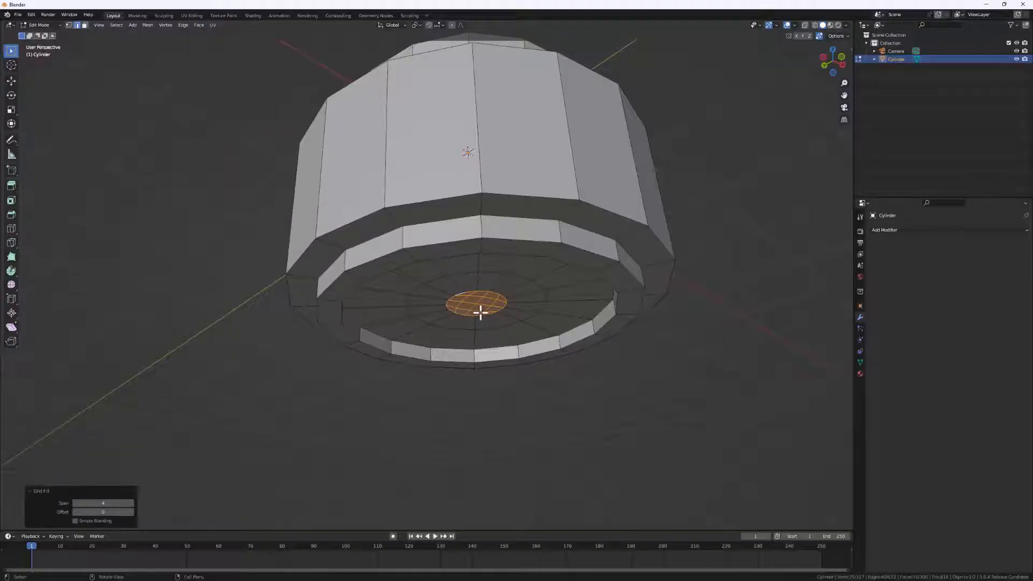
# Deselect the filled base faces and examine the open threaded neck and the interior from above
pyautogui.moveTo(494, 227)
pyautogui.mouseDown(button='middle')
pyautogui.moveTo(512, 318)
pyautogui.moveTo(489, 284)
pyautogui.moveTo(486, 228)
pyautogui.moveTo(526, 296)
pyautogui.moveTo(489, 307)
pyautogui.moveTo(425, 249)
pyautogui.moveTo(462, 200)
pyautogui.moveTo(487, 224)
pyautogui.moveTo(524, 224)
pyautogui.moveTo(519, 249)
pyautogui.moveTo(493, 215)
pyautogui.mouseUp(button='middle')
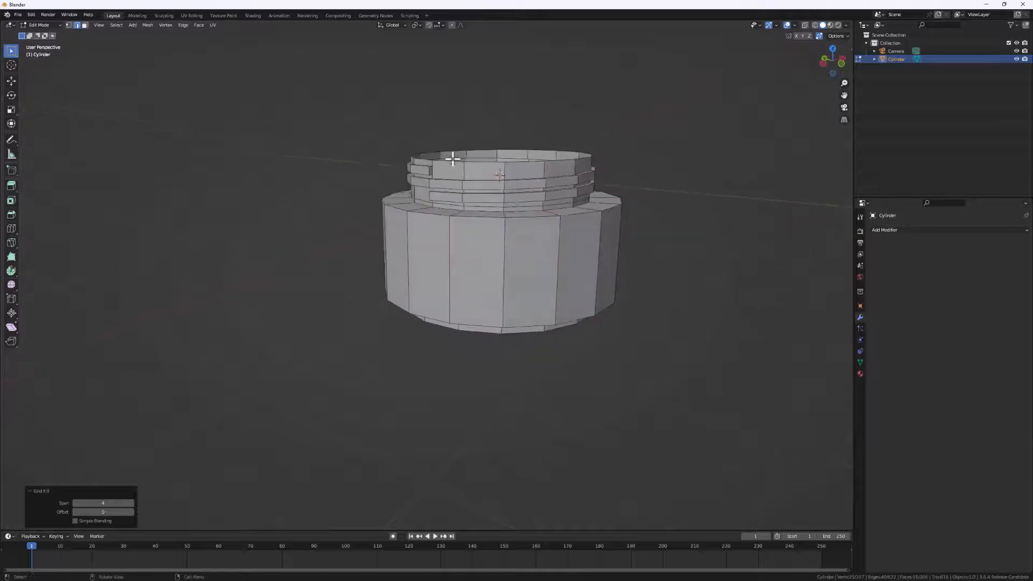
pyautogui.moveTo(497, 175); pyautogui.dragTo(518, 179, button='middle')
pyautogui.click(514, 177)
pyautogui.scroll(4, 547, 153)
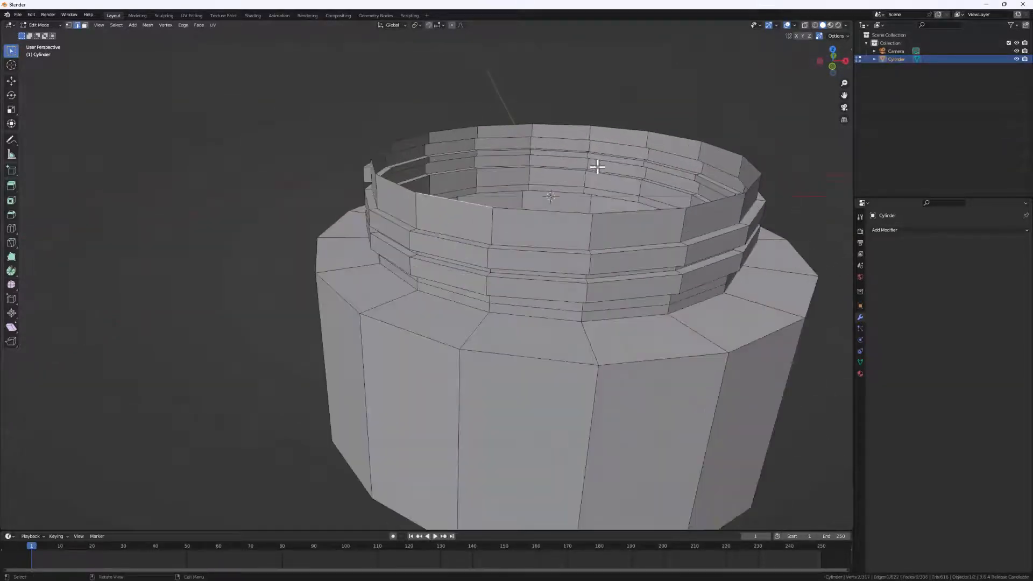
pyautogui.moveTo(595, 166)
pyautogui.mouseDown(button='middle')
pyautogui.moveTo(521, 212)
pyautogui.moveTo(601, 155)
pyautogui.mouseUp(button='middle')
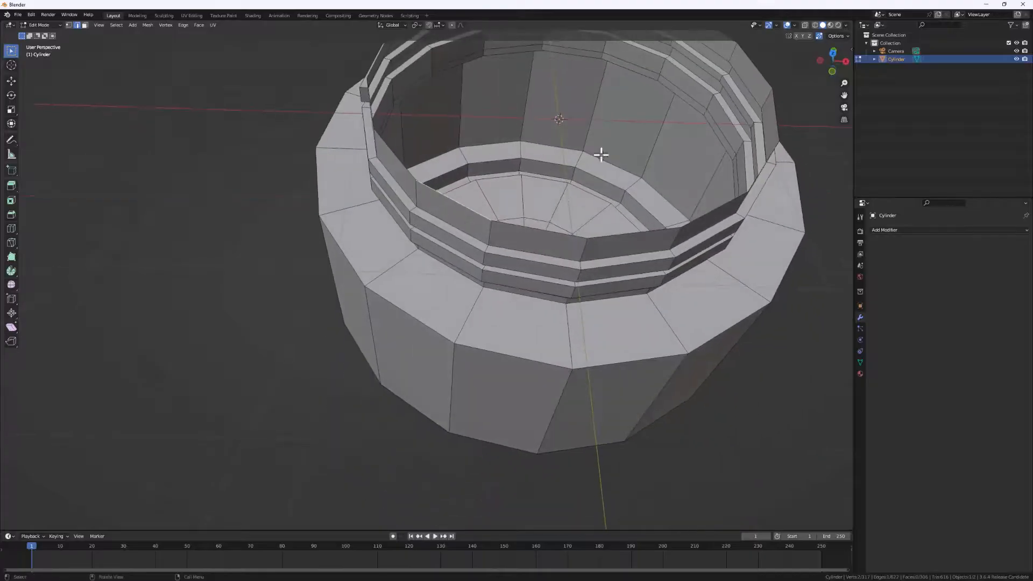
# Select the edge loop around the top rim of the neck and extrude it inward at a scale of about 0.907
pyautogui.keyDown('alt'); pyautogui.click(543, 231); pyautogui.keyUp('alt')
pyautogui.moveTo(553, 243)
pyautogui.mouseDown(button='middle')
pyautogui.moveTo(608, 224)
pyautogui.moveTo(553, 237)
pyautogui.mouseUp(button='middle')
pyautogui.scroll(8, 553, 237)
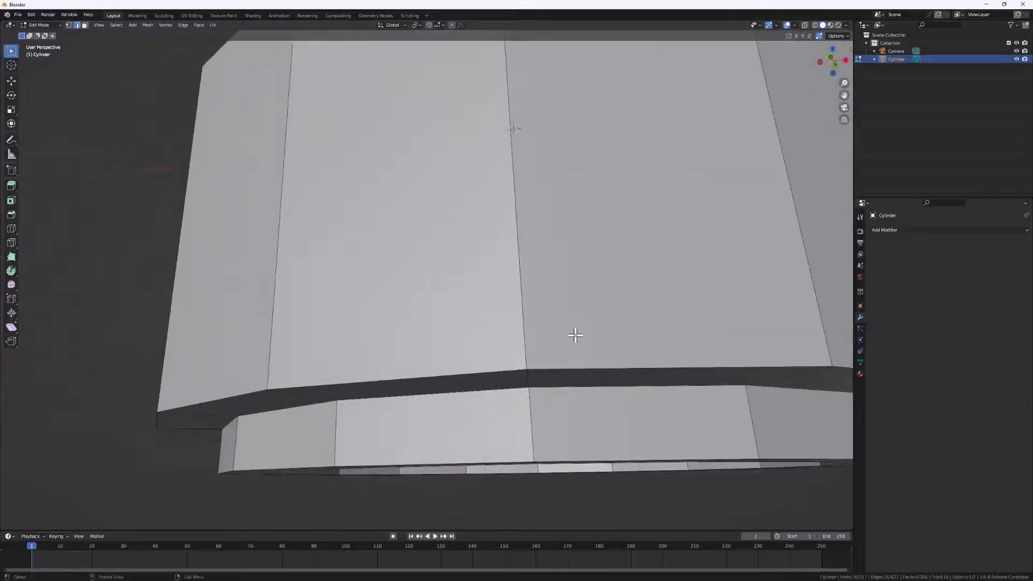
pyautogui.scroll(-8, 546, 446)
pyautogui.moveTo(549, 436); pyautogui.dragTo(524, 352, button='middle')
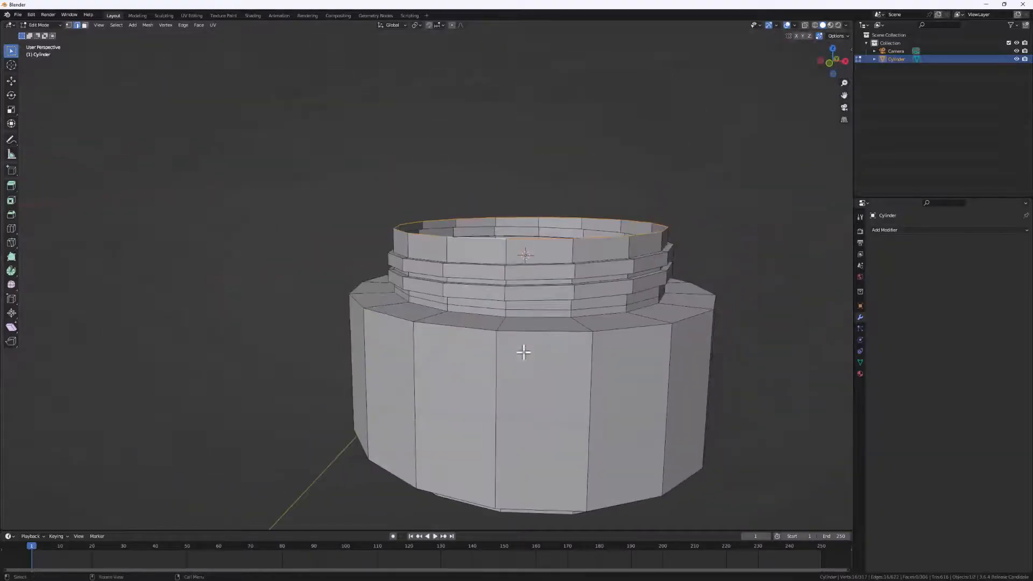
pyautogui.scroll(3, 510, 221)
pyautogui.moveTo(511, 222); pyautogui.dragTo(605, 349, button='middle')
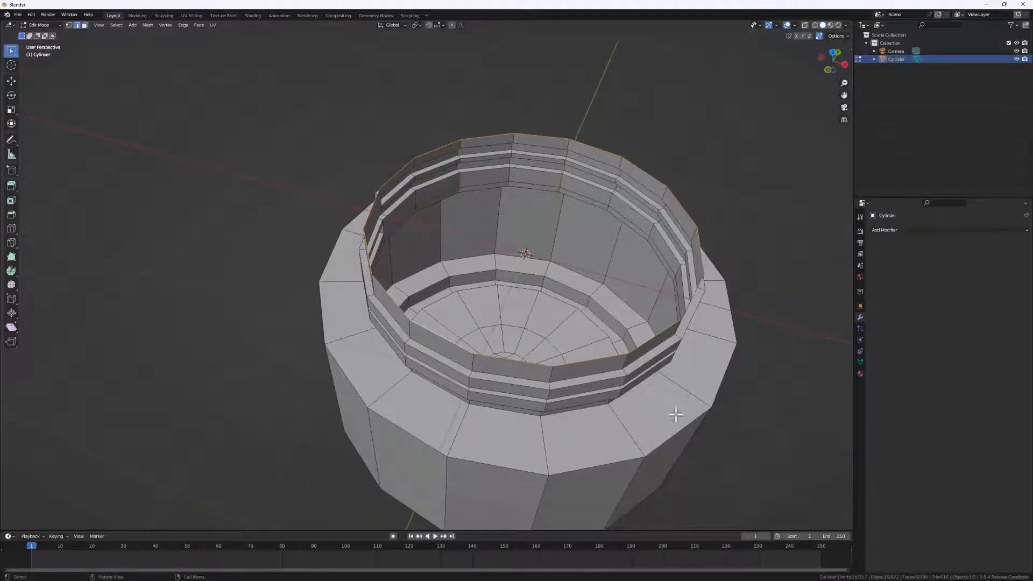
pyautogui.press('s')
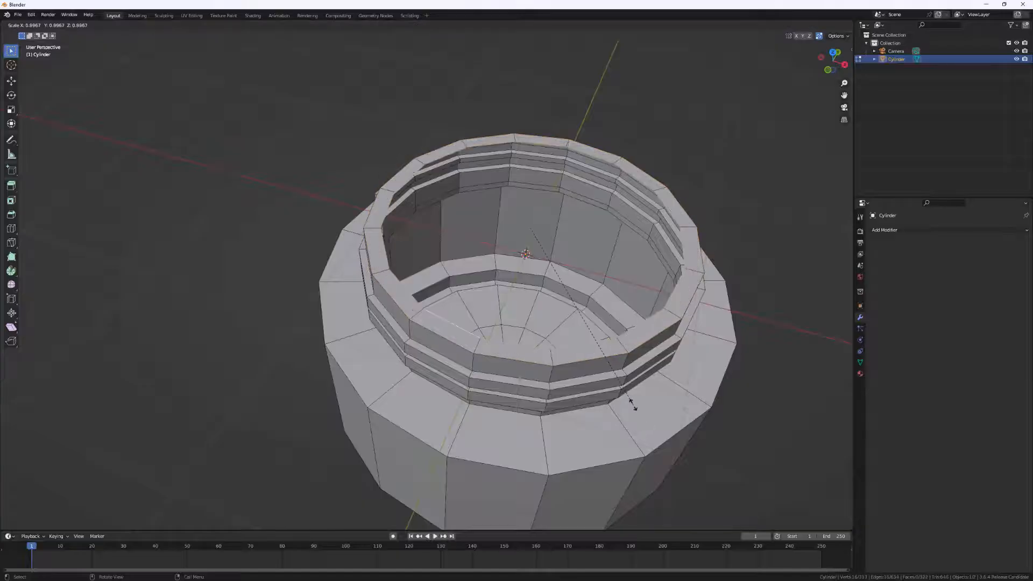
pyautogui.click(636, 408)
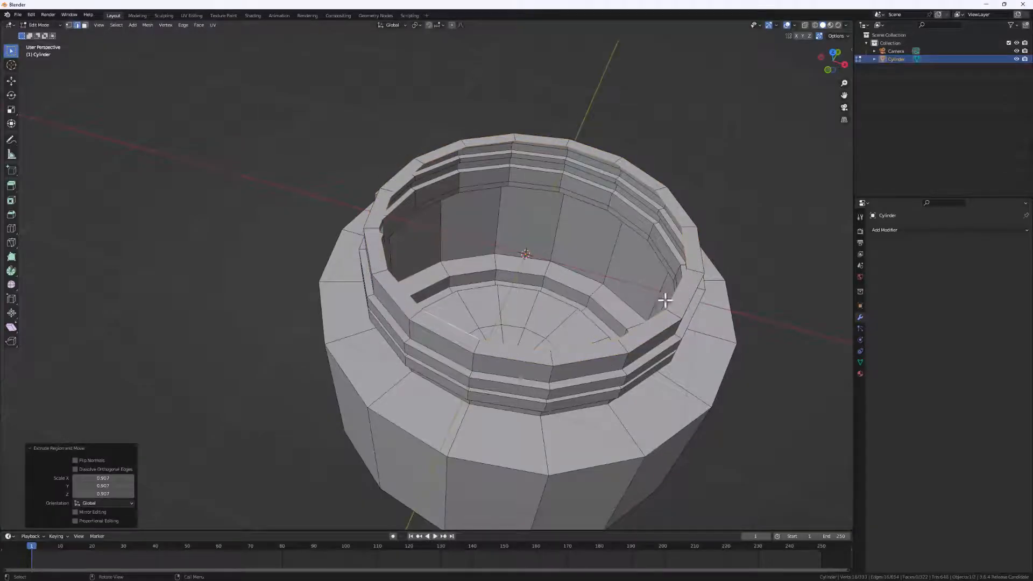
# Extrude the inner rim loop straight down inside the neck by about 0.511 m along Z
pyautogui.moveTo(692, 380); pyautogui.dragTo(694, 370, button='middle')
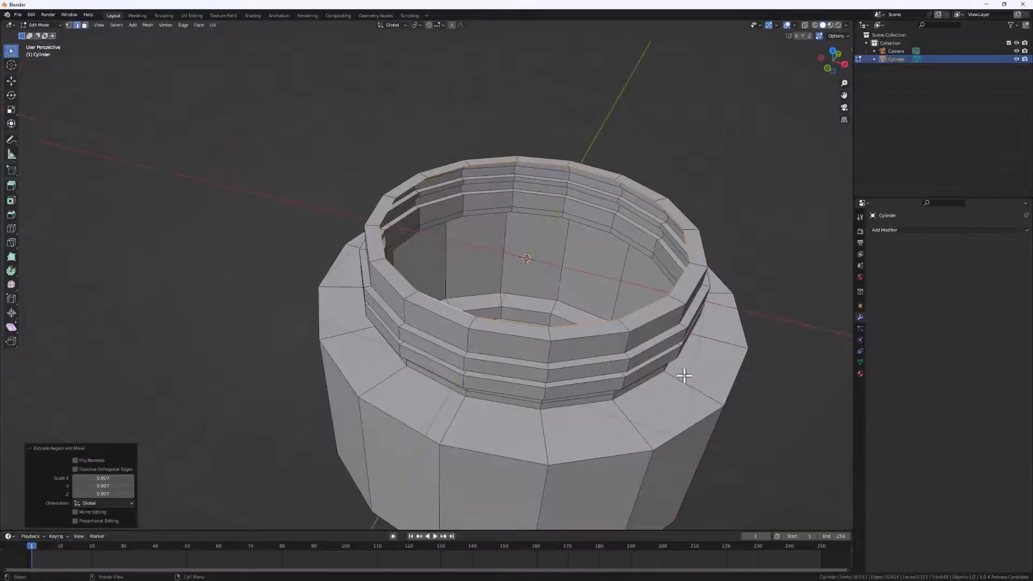
pyautogui.press('e')
pyautogui.press('z')
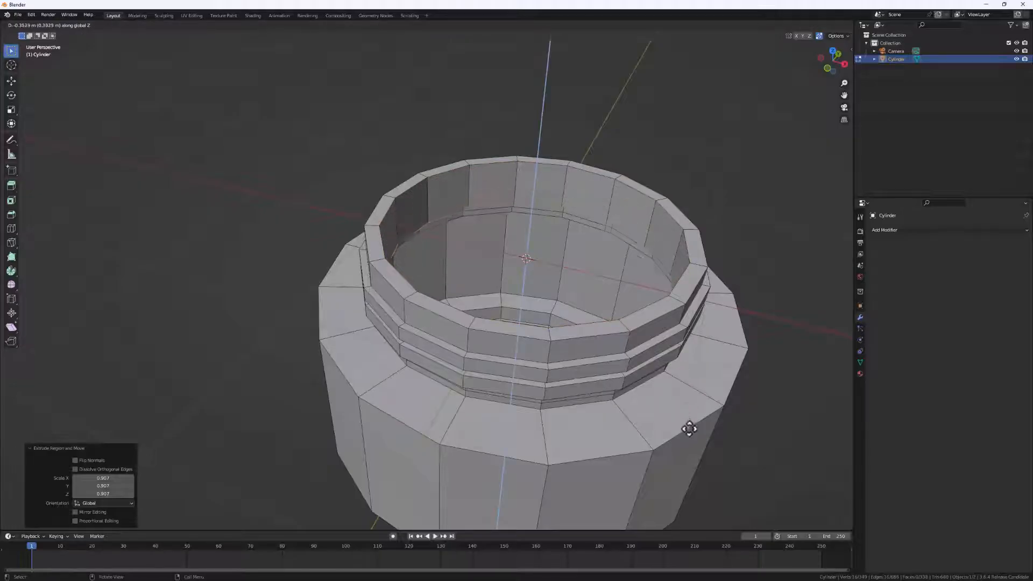
pyautogui.click(688, 446)
# Switch to wireframe display and extrude the inner neck's lower loop outward under the shoulder at a scale of about 1.32
pyautogui.scroll(-5, 618, 446)
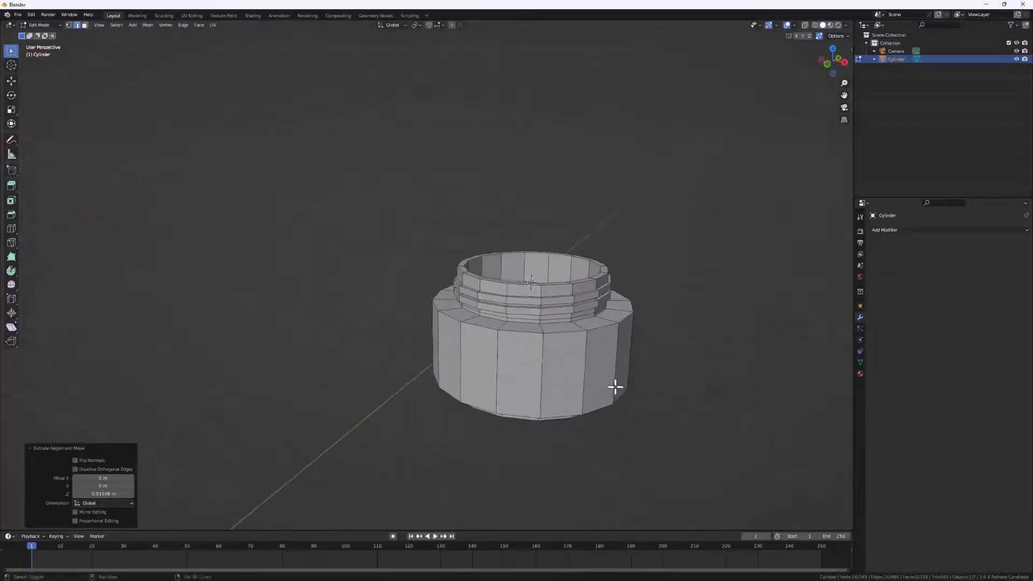
pyautogui.press('z')
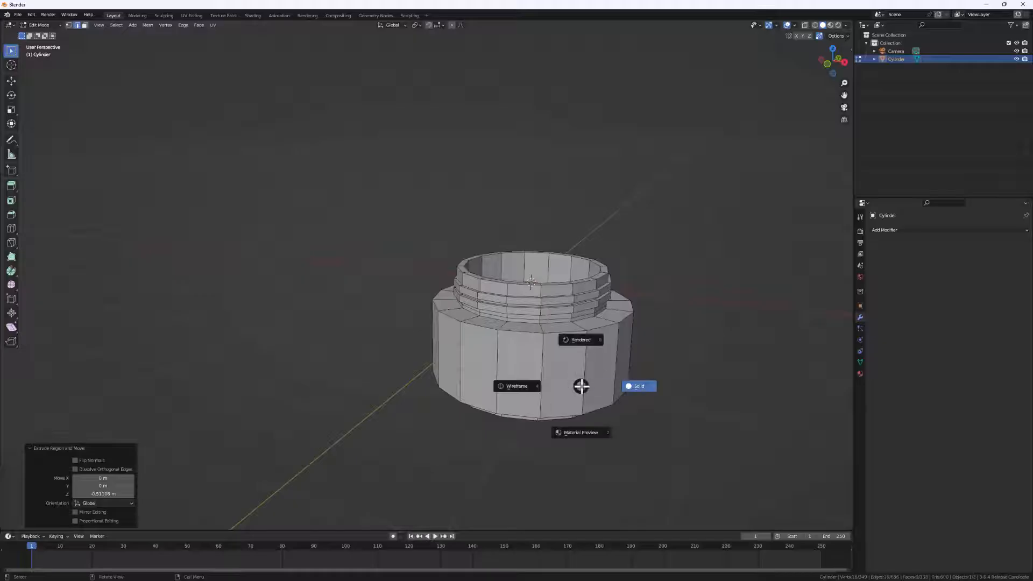
pyautogui.click(521, 388)
pyautogui.moveTo(528, 389); pyautogui.dragTo(514, 359, button='middle')
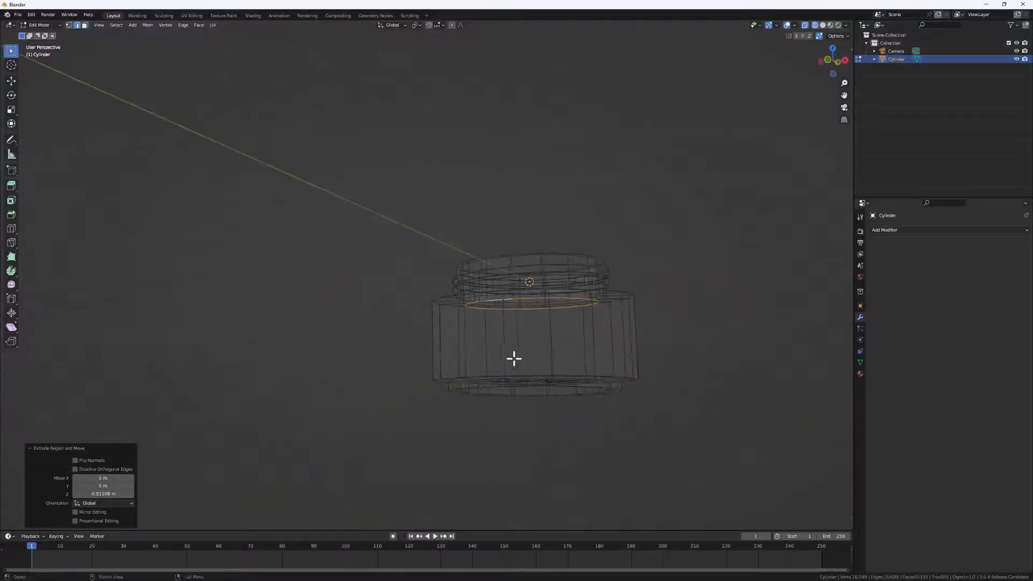
pyautogui.scroll(3, 510, 328)
pyautogui.moveTo(544, 299); pyautogui.dragTo(574, 343, button='middle')
pyautogui.press('s')
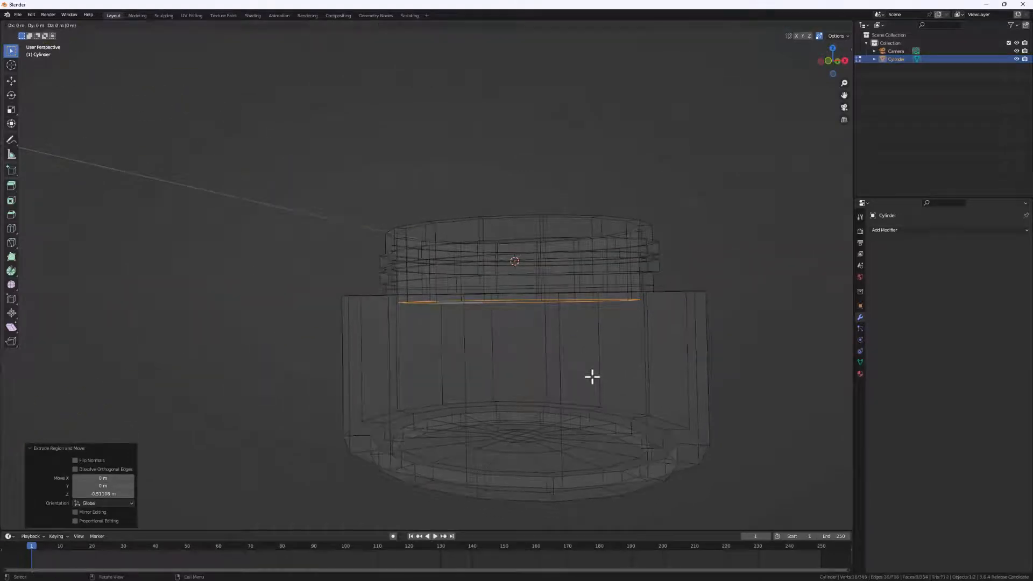
pyautogui.click(636, 374)
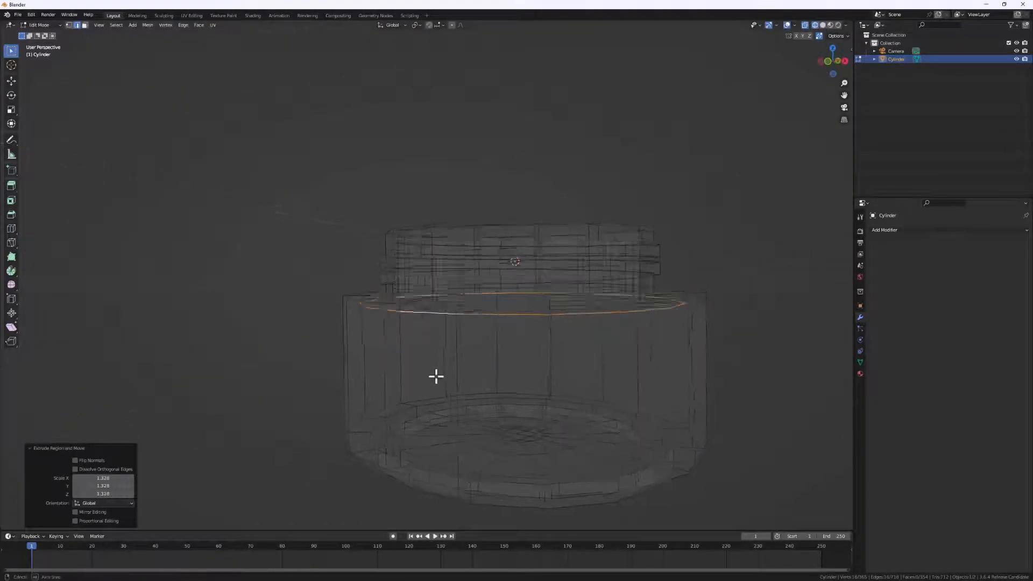
# Extrude the widened inner loop down about 0.886 m along Z to form the inside wall of the body
pyautogui.moveTo(436, 376); pyautogui.dragTo(466, 374, button='middle')
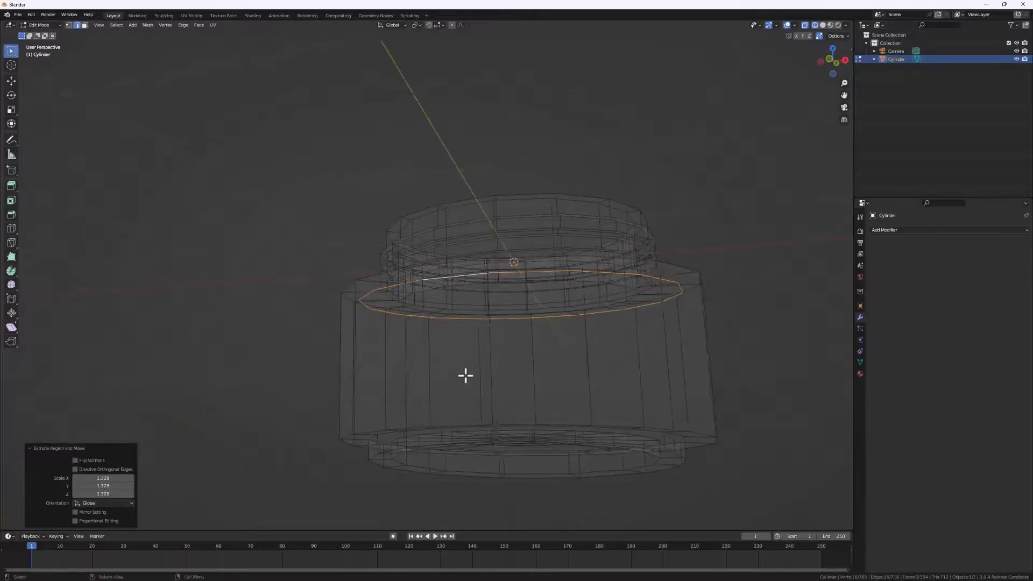
pyautogui.press('g')
pyautogui.press('z')
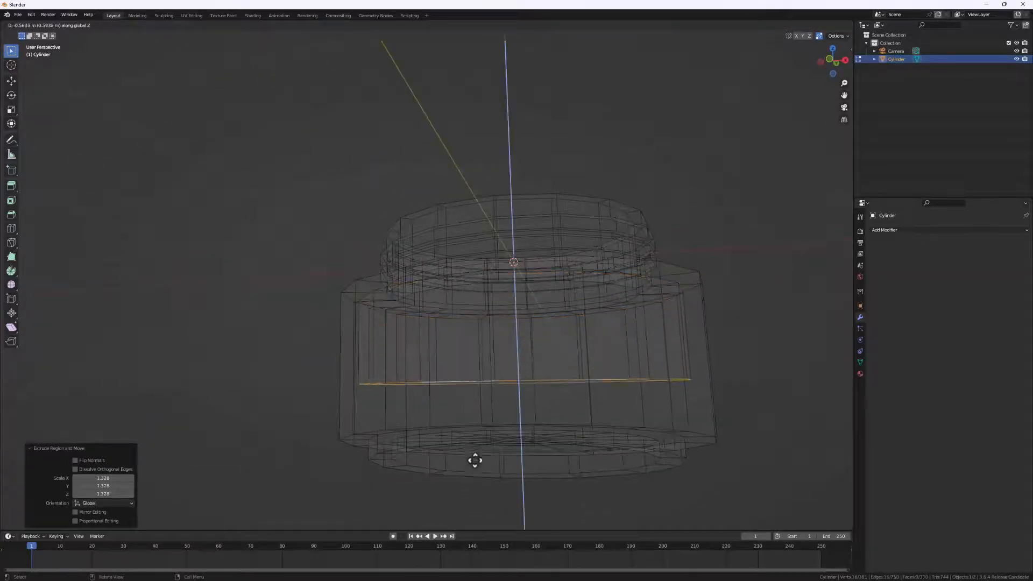
pyautogui.click(478, 499)
pyautogui.moveTo(478, 498); pyautogui.dragTo(488, 437, button='middle')
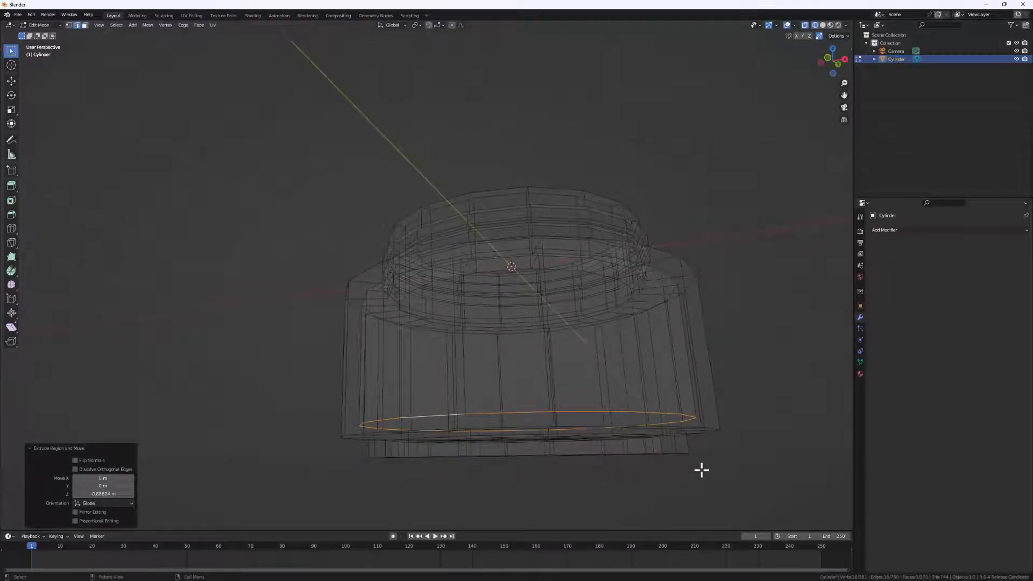
# Extrude the inner wall's bottom loop inward at a scale of about 0.59 and fill the remaining opening with a face
pyautogui.press('s')
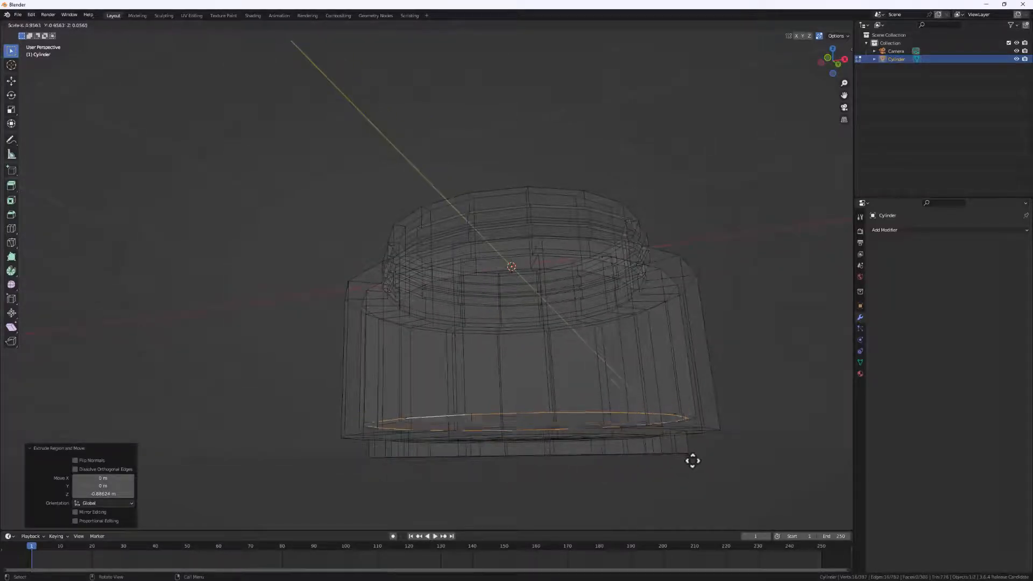
pyautogui.click(674, 479)
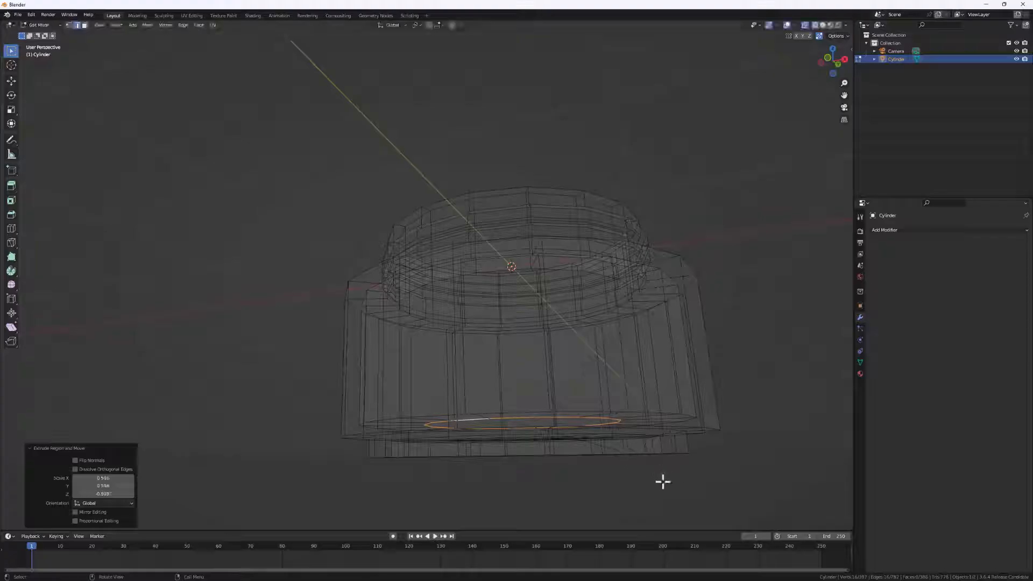
pyautogui.press('f')
pyautogui.moveTo(649, 487); pyautogui.dragTo(542, 339, button='middle')
pyautogui.scroll(-2, 553, 323)
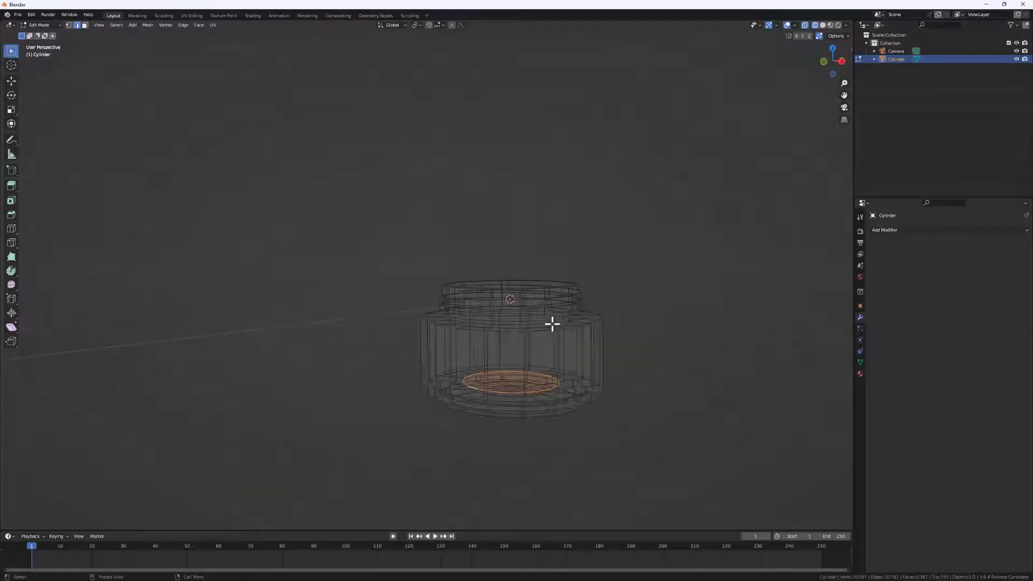
pyautogui.scroll(1, 473, 351)
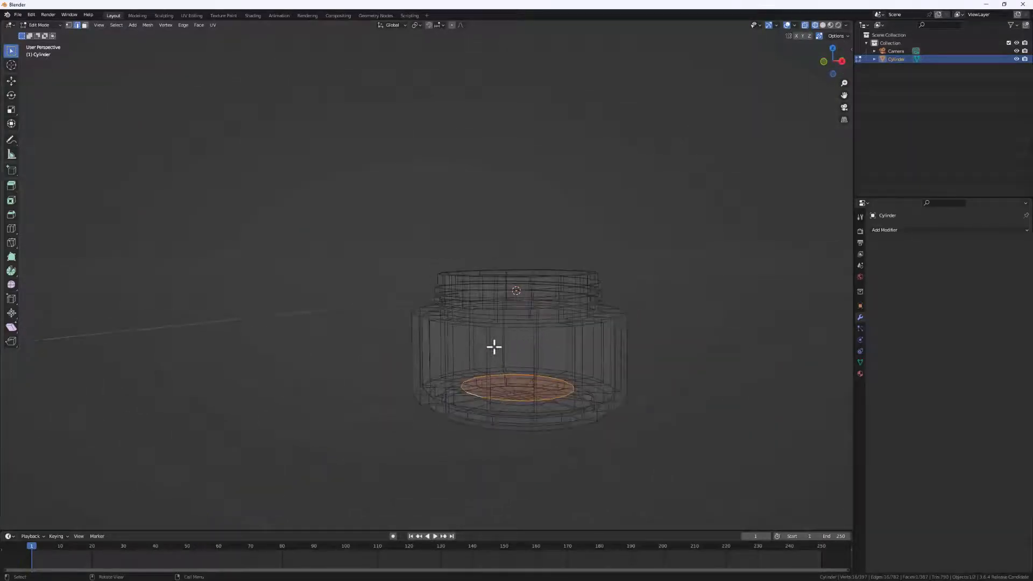
pyautogui.moveTo(493, 349); pyautogui.dragTo(461, 352, button='middle')
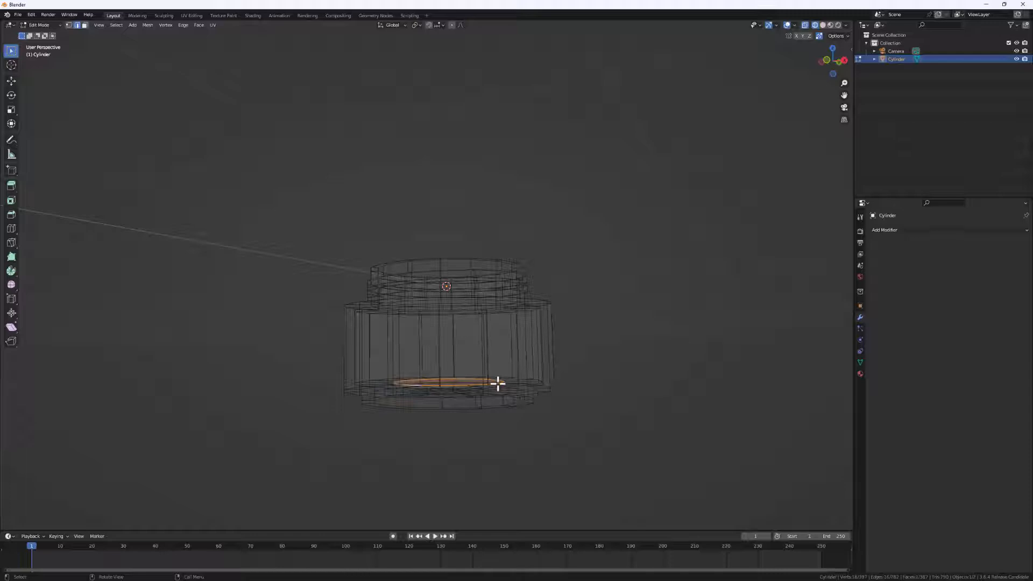
# Return the jar to Object Mode with solid shading
pyautogui.press('Tab')
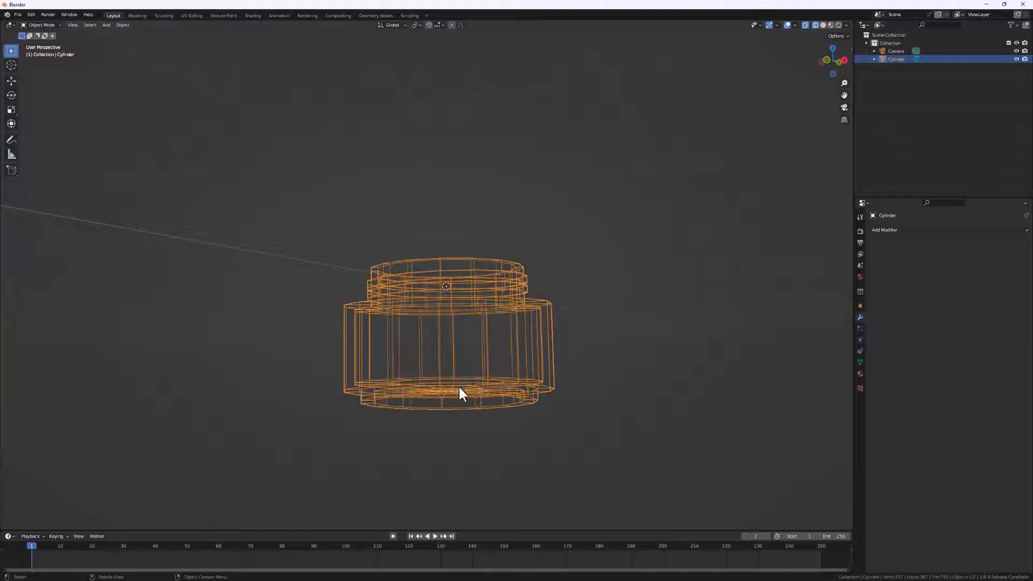
pyautogui.press('z')
pyautogui.click(525, 387)
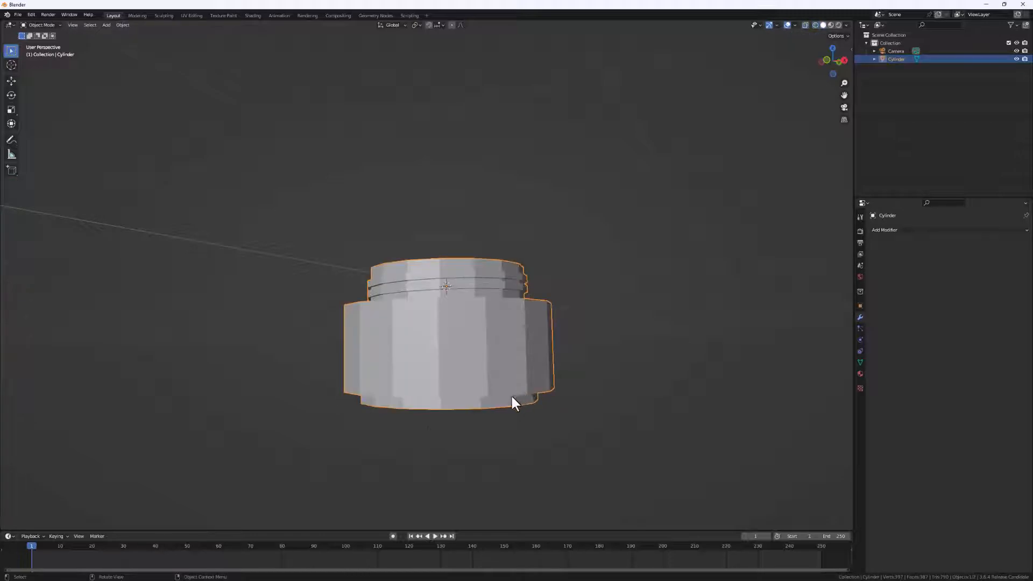
pyautogui.moveTo(511, 394)
pyautogui.mouseDown(button='middle')
pyautogui.moveTo(489, 431)
pyautogui.moveTo(461, 360)
pyautogui.moveTo(459, 369)
pyautogui.mouseUp(button='middle')
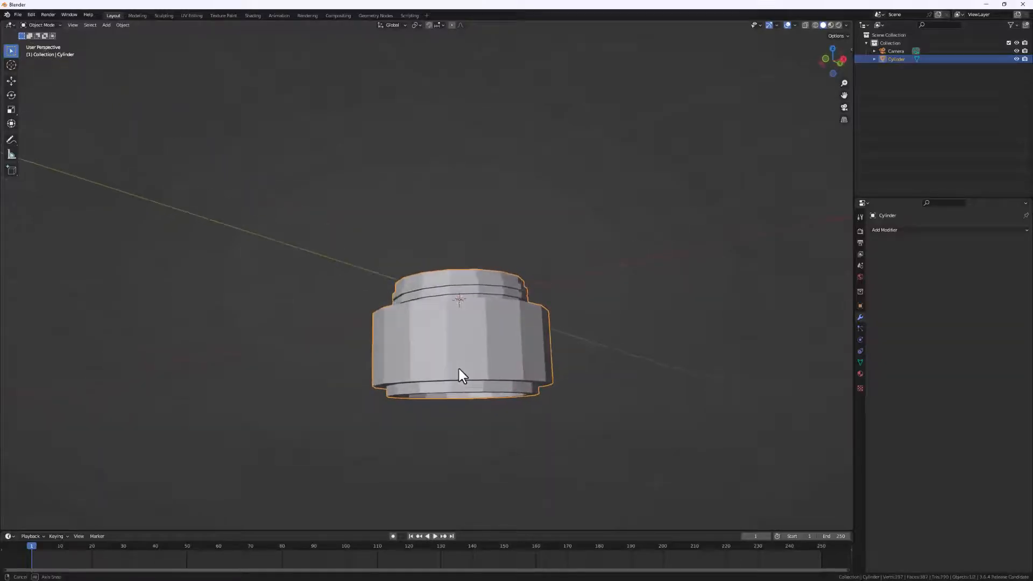
# Add a Subdivision Surface modifier to the jar and apply Shade Smooth
pyautogui.click(893, 229)
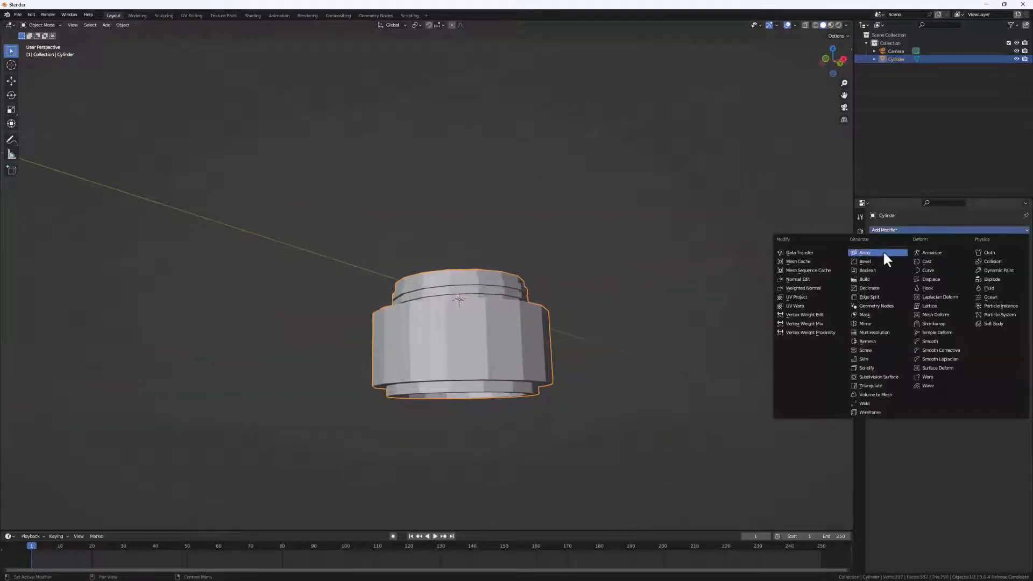
pyautogui.click(884, 375)
pyautogui.moveTo(576, 392); pyautogui.dragTo(435, 254, button='middle')
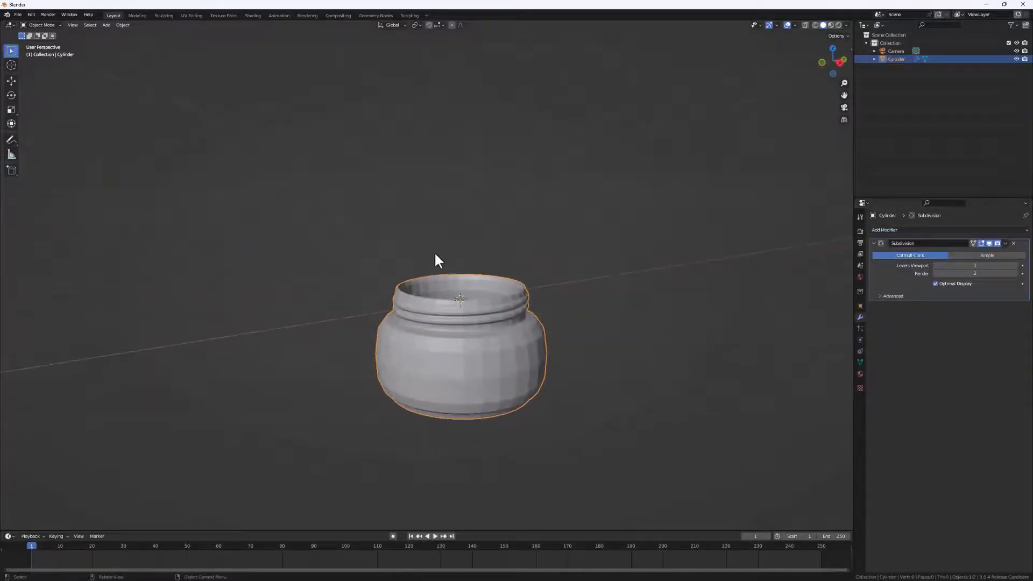
pyautogui.rightClick(434, 387)
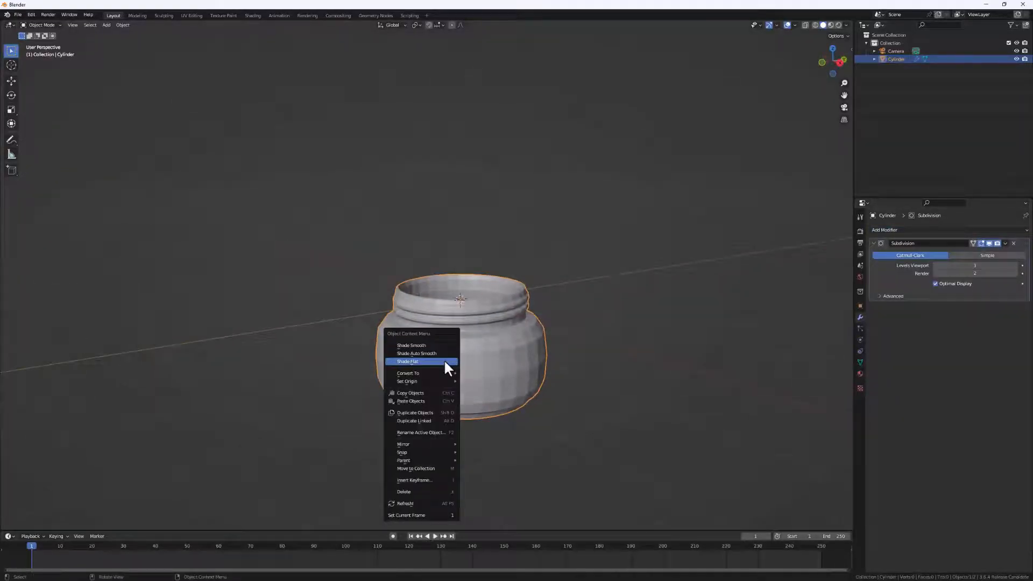
pyautogui.click(416, 344)
pyautogui.scroll(2, 437, 376)
pyautogui.keyDown('shift'); pyautogui.moveTo(437, 380); pyautogui.dragTo(555, 347, button='middle'); pyautogui.keyUp('shift')
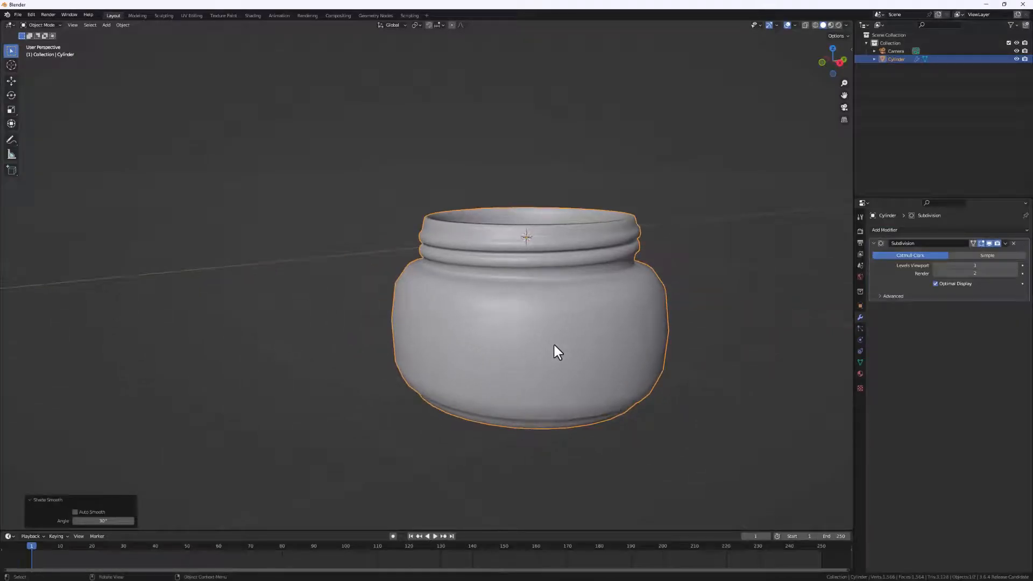
# Examine the smoothed jar's shape and compare it with the underlying mesh in Edit Mode
pyautogui.moveTo(552, 392); pyautogui.dragTo(540, 373, button='middle')
pyautogui.scroll(4, 519, 382)
pyautogui.scroll(-2, 567, 407)
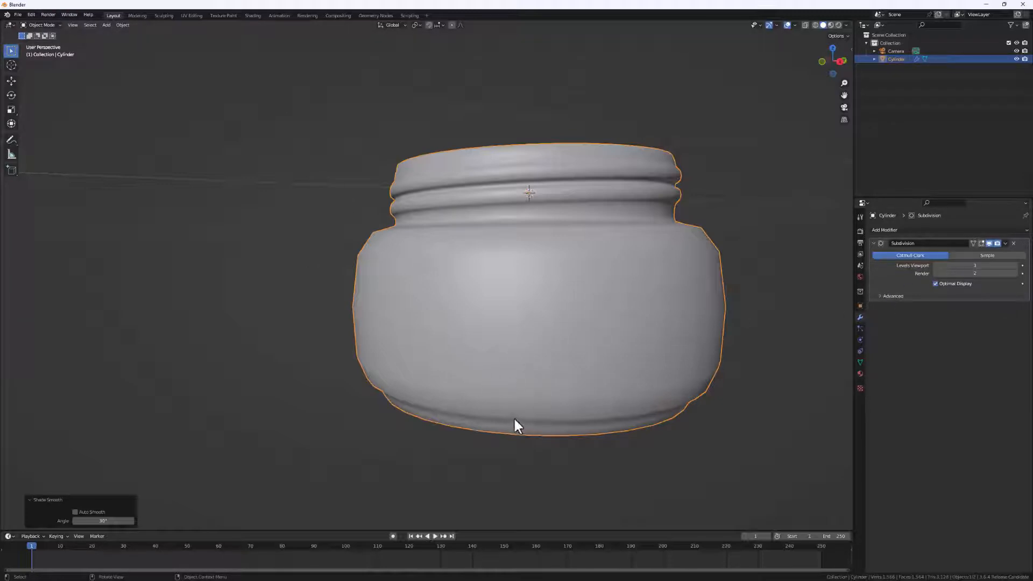
pyautogui.press('Tab')
pyautogui.scroll(-5, 461, 387)
pyautogui.scroll(1, 529, 411)
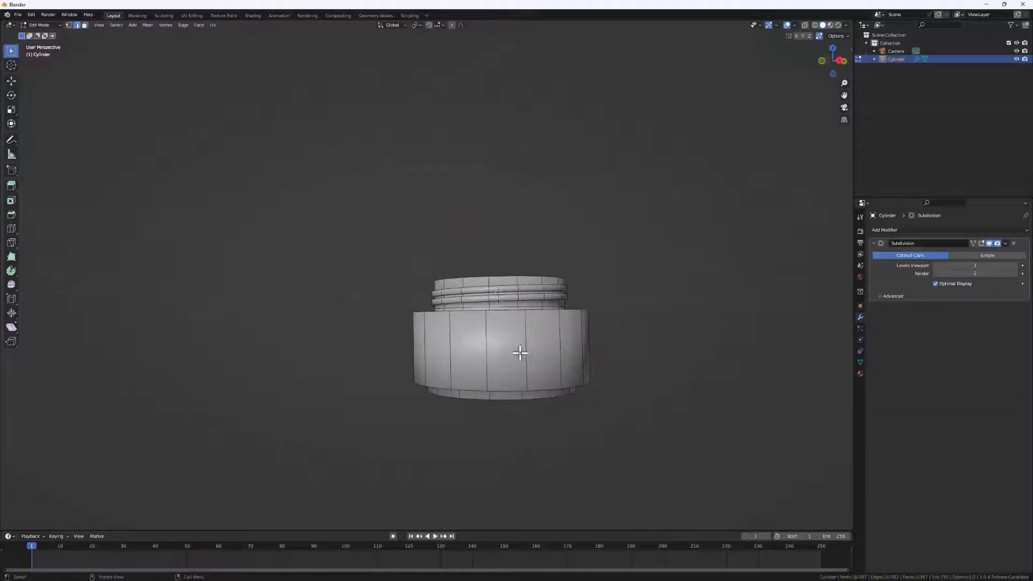
pyautogui.press('Tab')
pyautogui.scroll(3, 495, 369)
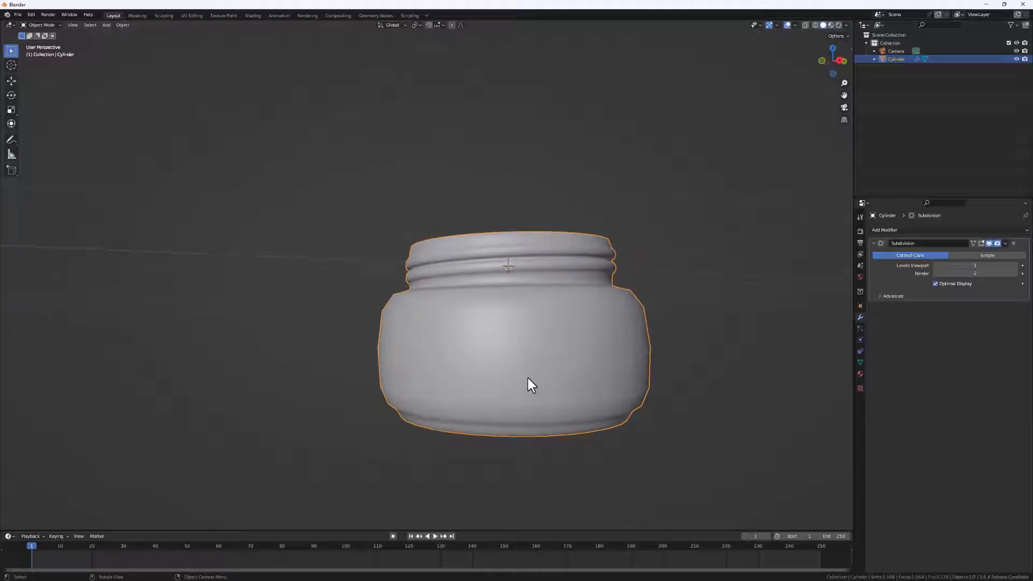
# In Edit Mode, bevel the jar body's lower outer edge loop with 2 segments
pyautogui.press('Tab')
pyautogui.scroll(-2, 506, 383)
pyautogui.moveTo(500, 391); pyautogui.dragTo(490, 377, button='middle')
pyautogui.scroll(1, 489, 376)
pyautogui.scroll(3, 489, 377)
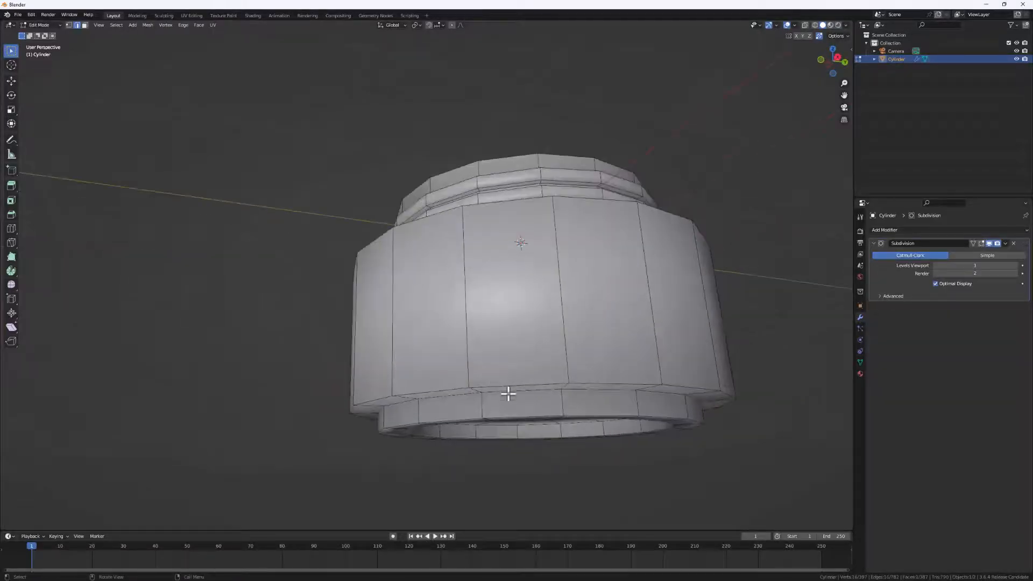
pyautogui.press('super')
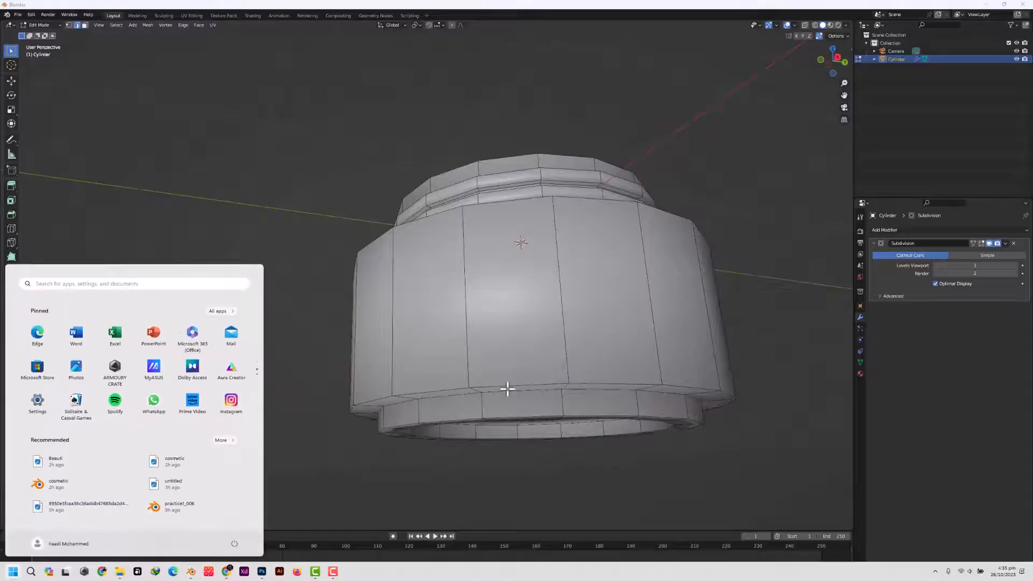
pyautogui.press('super')
pyautogui.keyDown('alt'); pyautogui.click(508, 386); pyautogui.keyUp('alt')
pyautogui.moveTo(579, 411); pyautogui.dragTo(479, 307, button='middle')
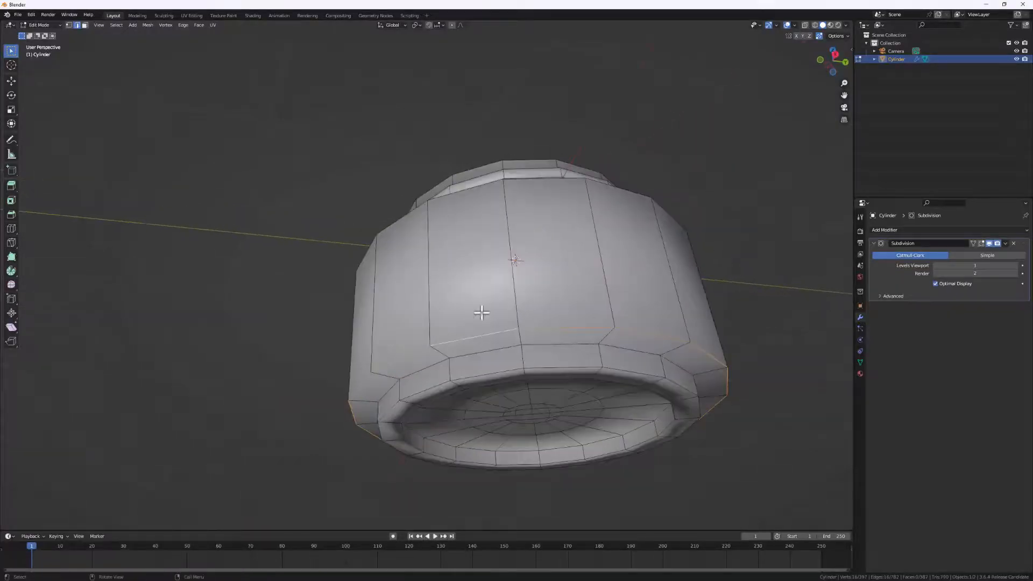
pyautogui.scroll(3, 517, 374)
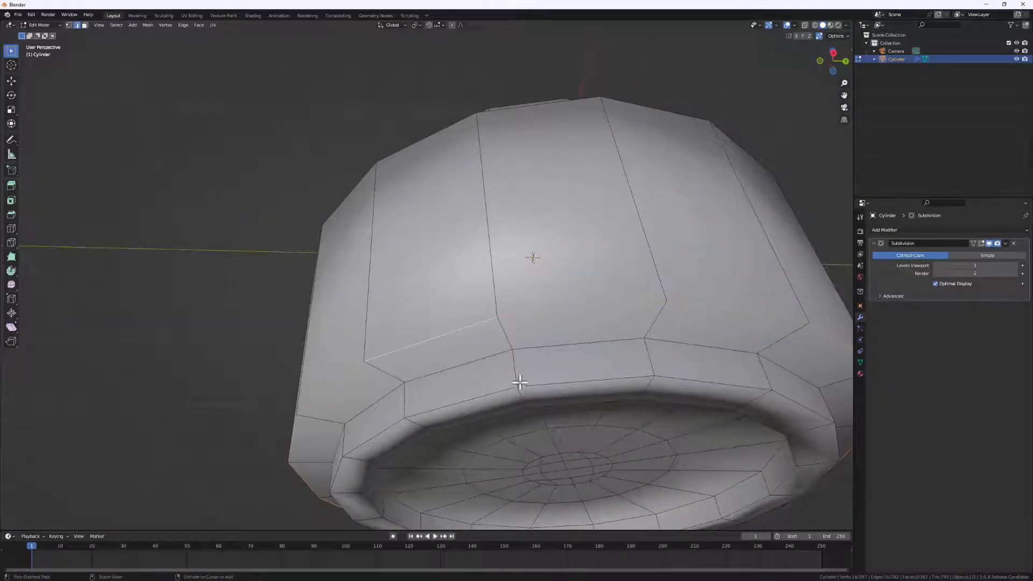
pyautogui.hotkey('ctrl', 'b')
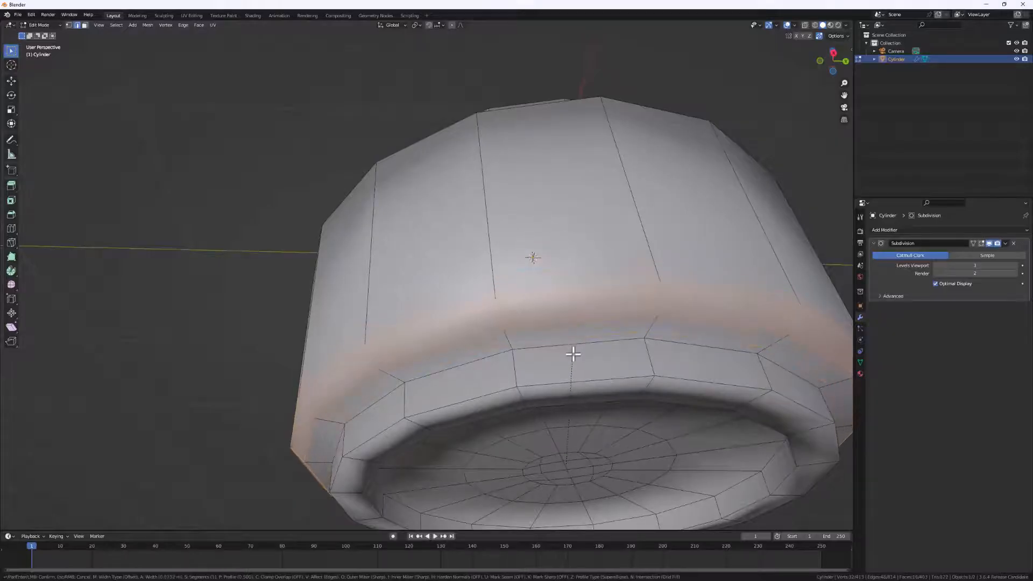
pyautogui.scroll(1, 573, 353)
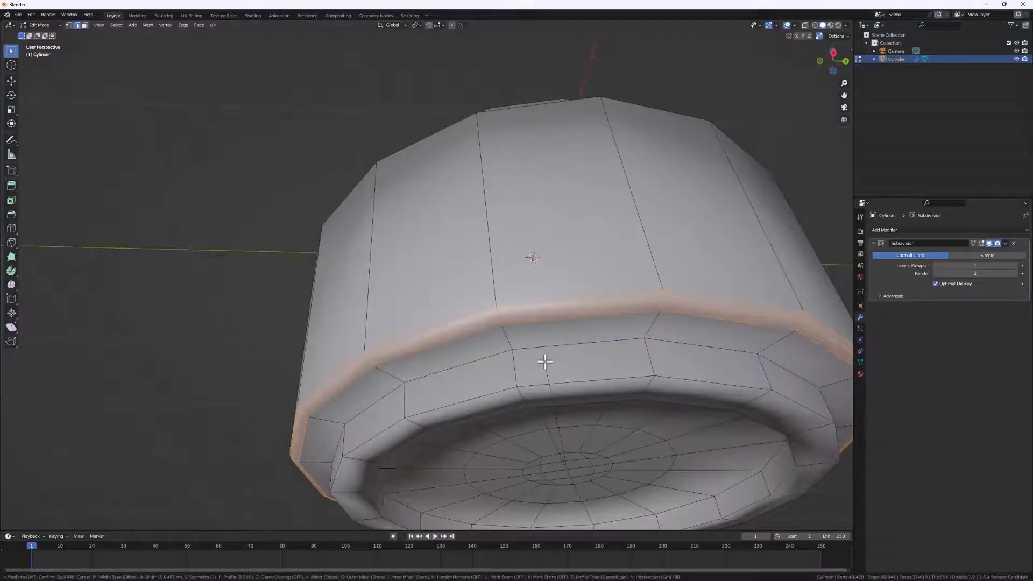
pyautogui.click(544, 362)
# Bevel the outer edge loop of the jar's shoulder about 0.04 m wide with 2 segments
pyautogui.scroll(-3, 544, 362)
pyautogui.moveTo(544, 362); pyautogui.dragTo(457, 312, button='middle')
pyautogui.scroll(2, 509, 372)
pyautogui.hotkey('ctrl', 'z')
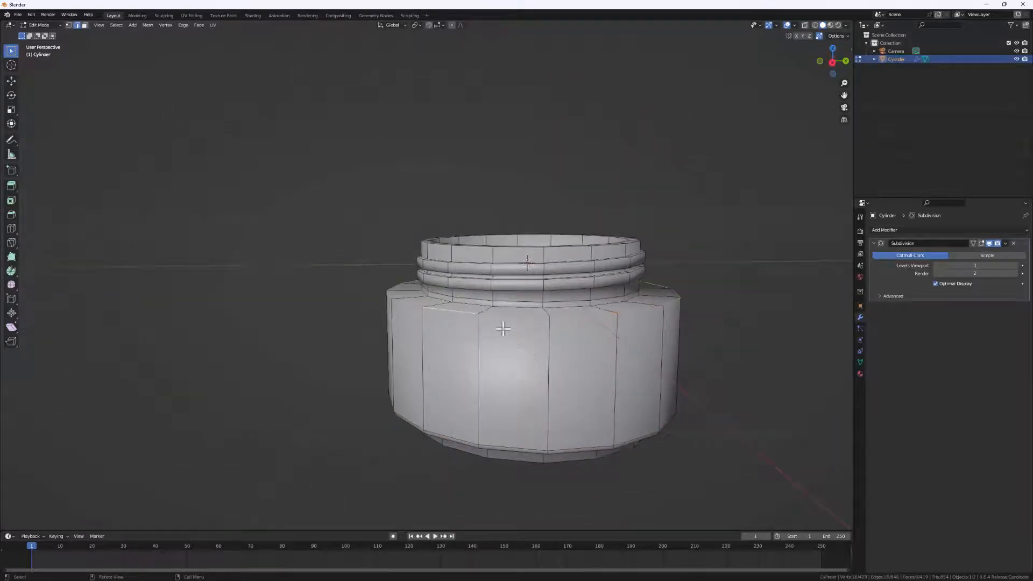
pyautogui.scroll(1, 503, 329)
pyautogui.hotkey('ctrl', 'b')
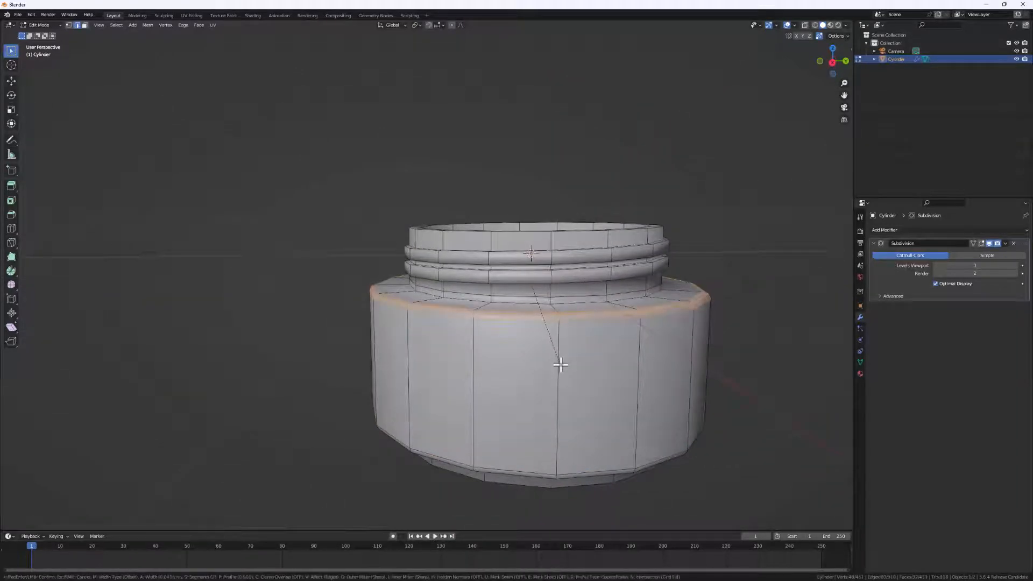
pyautogui.click(560, 364)
# Bevel the outer bottom edge loop of the jar's base ring about 0.02 m wide with 2 segments
pyautogui.moveTo(560, 357); pyautogui.dragTo(581, 346, button='middle')
pyautogui.scroll(3, 508, 383)
pyautogui.moveTo(508, 393); pyautogui.dragTo(502, 374, button='middle')
pyautogui.moveTo(418, 348); pyautogui.dragTo(411, 343, button='middle')
pyautogui.scroll(-1, 411, 344)
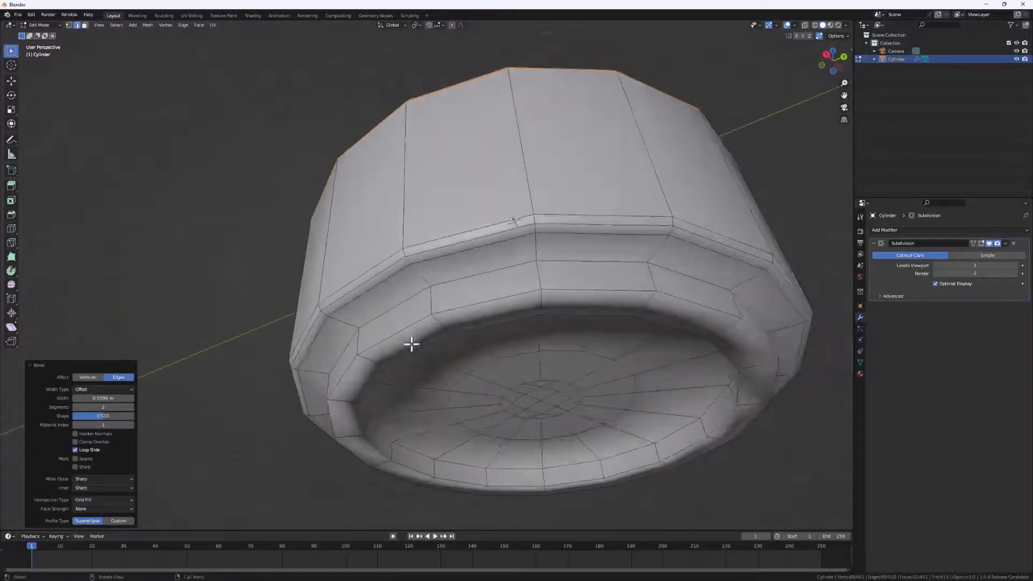
pyautogui.click(397, 338)
pyautogui.keyDown('alt'); pyautogui.click(407, 340); pyautogui.keyUp('alt')
pyautogui.hotkey('ctrl', 'b')
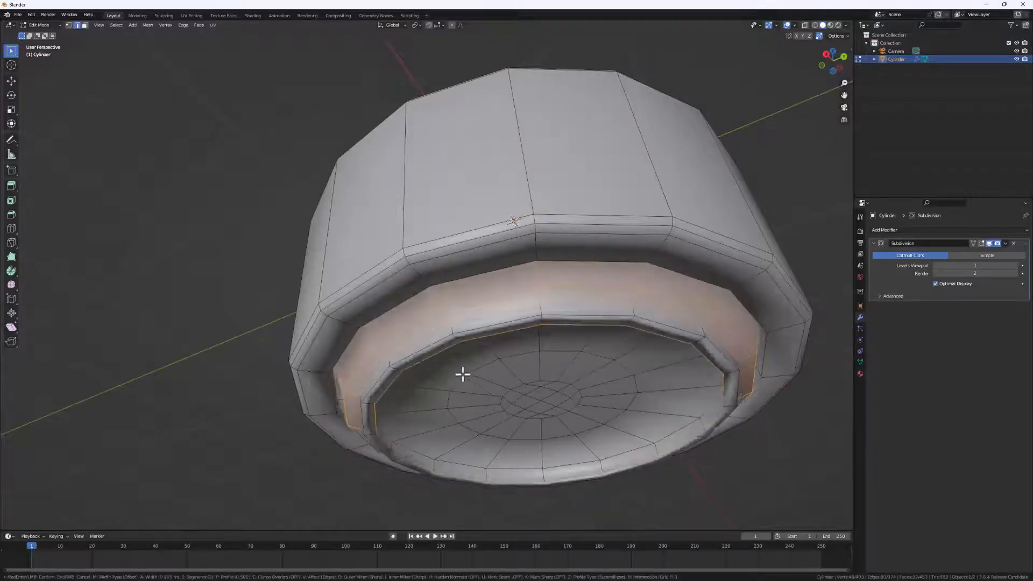
pyautogui.click(503, 381)
# Add a single centred loop cut around the inner side wall of the base recess
pyautogui.moveTo(501, 381); pyautogui.dragTo(487, 480, button='middle')
pyautogui.hotkey('ctrl', 'r')
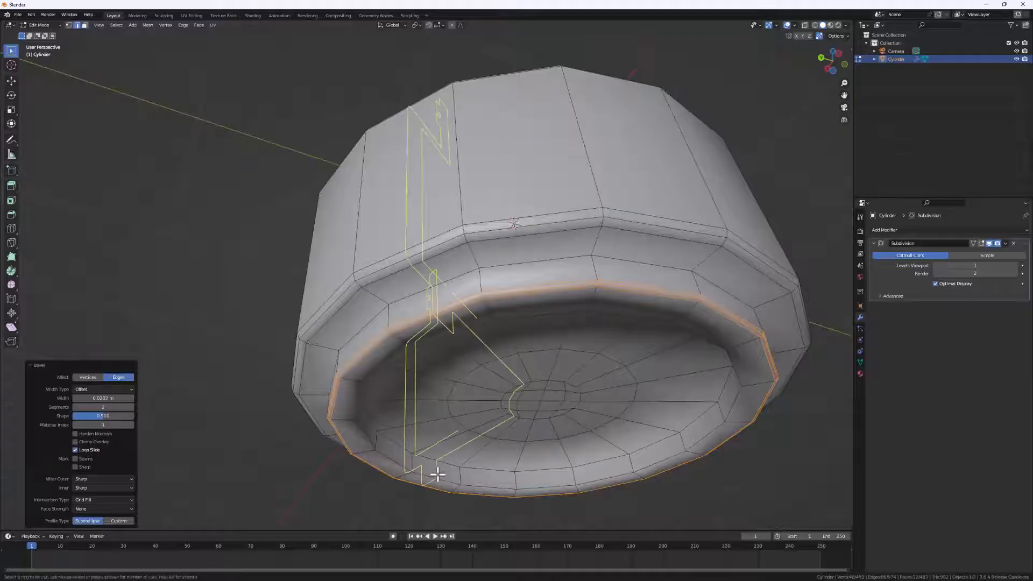
pyautogui.click(414, 461)
pyautogui.rightClick(415, 461)
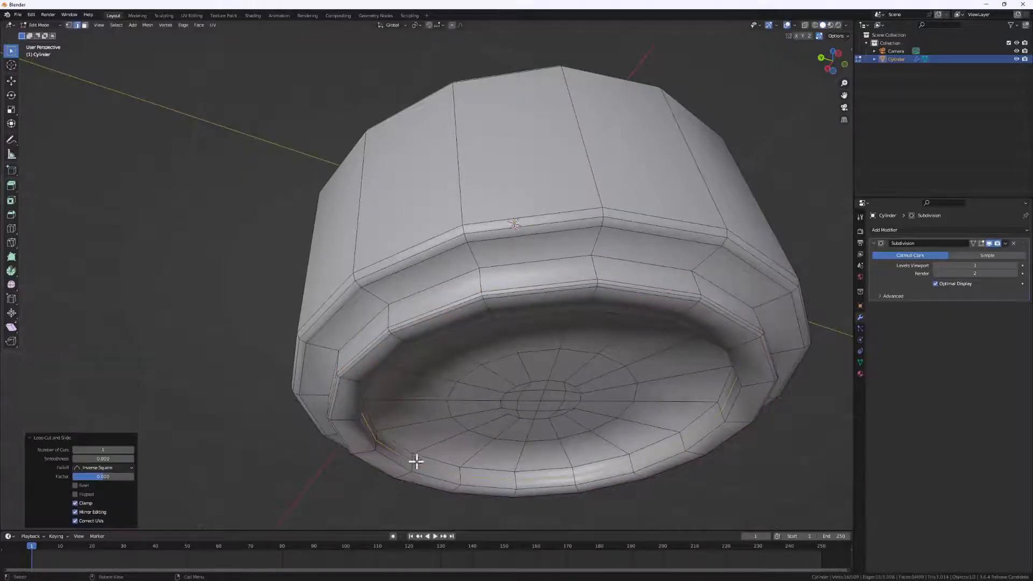
pyautogui.scroll(-4, 520, 415)
pyautogui.moveTo(519, 414); pyautogui.dragTo(532, 391, button='middle')
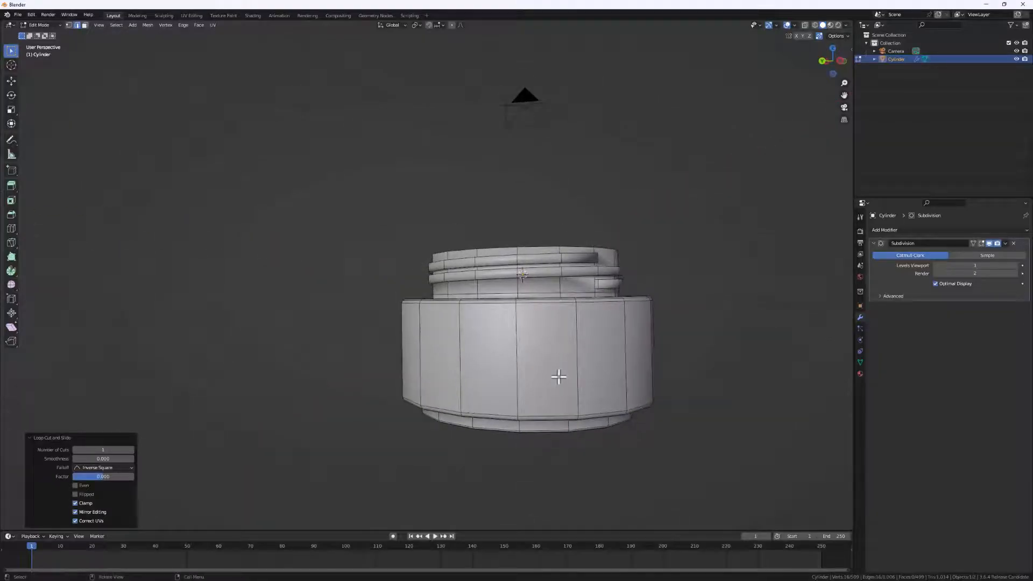
# Check the smoothed jar in Object Mode and set the Subdivision modifier's viewport level to 2
pyautogui.press('Tab')
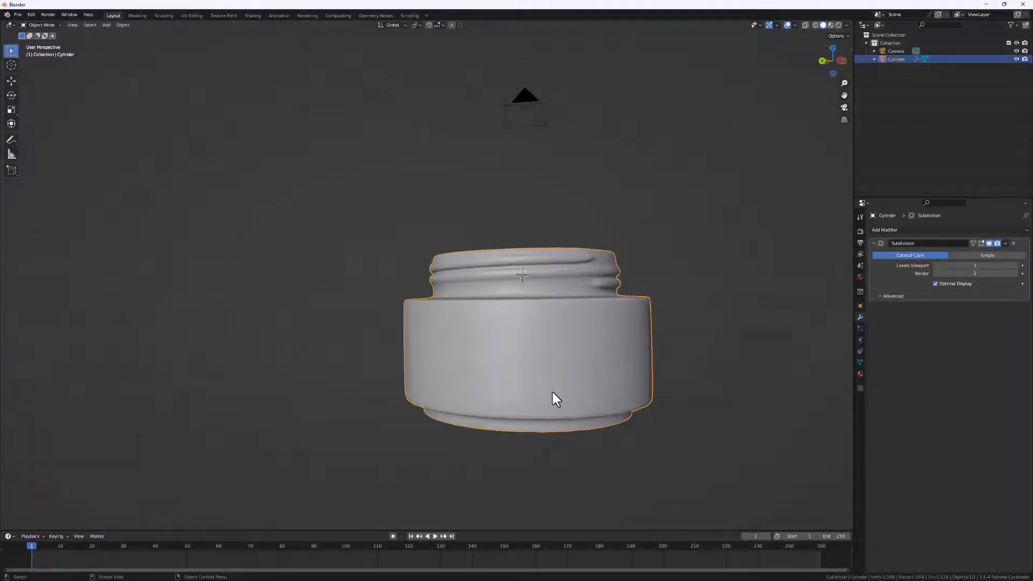
pyautogui.moveTo(553, 392); pyautogui.dragTo(618, 330, button='middle')
pyautogui.press('Tab')
pyautogui.moveTo(547, 290)
pyautogui.mouseDown(button='middle')
pyautogui.moveTo(485, 293)
pyautogui.moveTo(527, 291)
pyautogui.mouseUp(button='middle')
pyautogui.scroll(6, 536, 295)
pyautogui.press('Tab')
pyautogui.click(1017, 266)
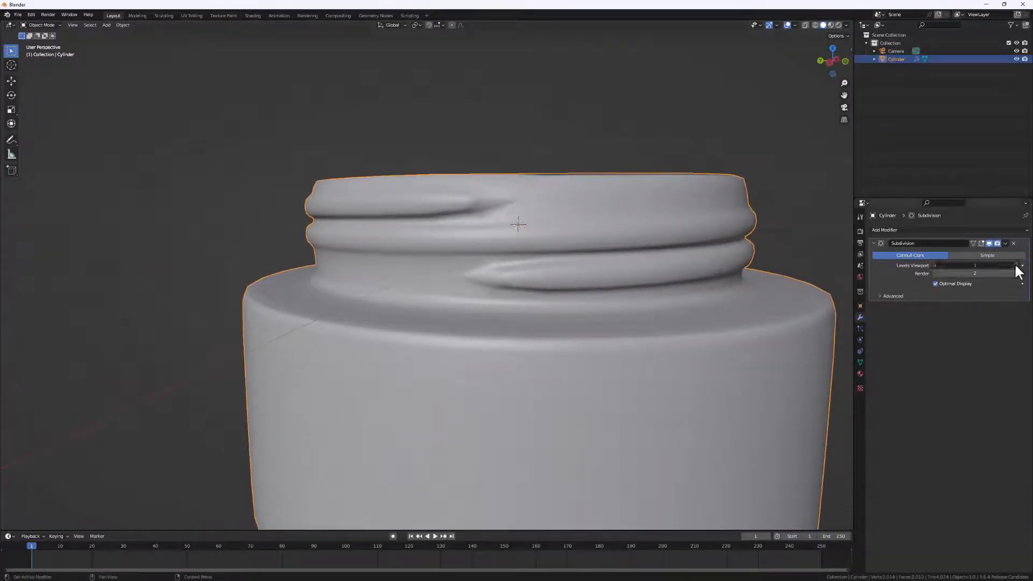
# In Edit Mode, add a loop cut around the jar's mouth close to the rim's outer edge
pyautogui.moveTo(700, 301); pyautogui.dragTo(586, 256, button='middle')
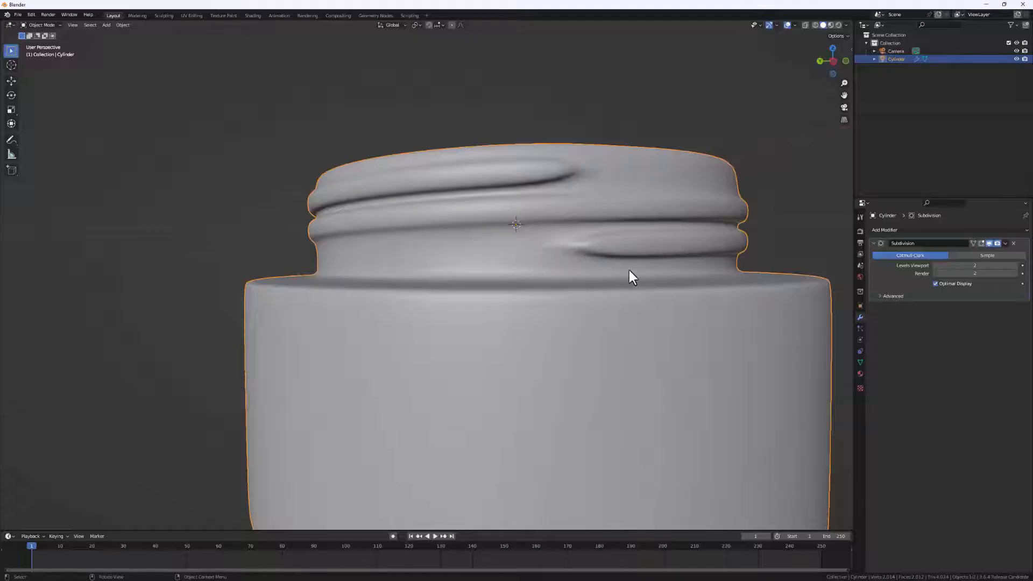
pyautogui.moveTo(628, 271); pyautogui.dragTo(431, 262, button='middle')
pyautogui.press('Tab')
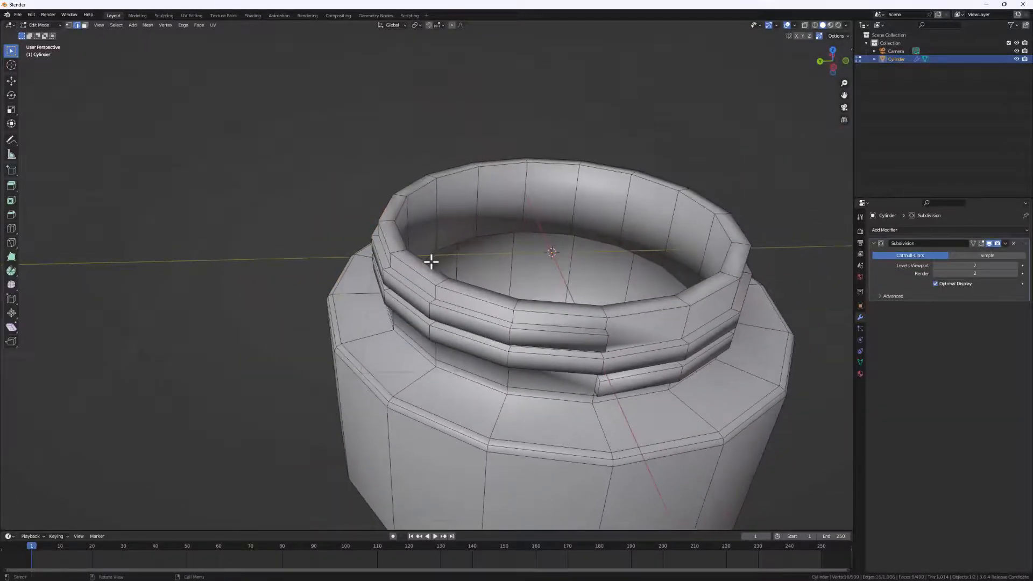
pyautogui.scroll(3, 448, 274)
pyautogui.scroll(-1, 491, 300)
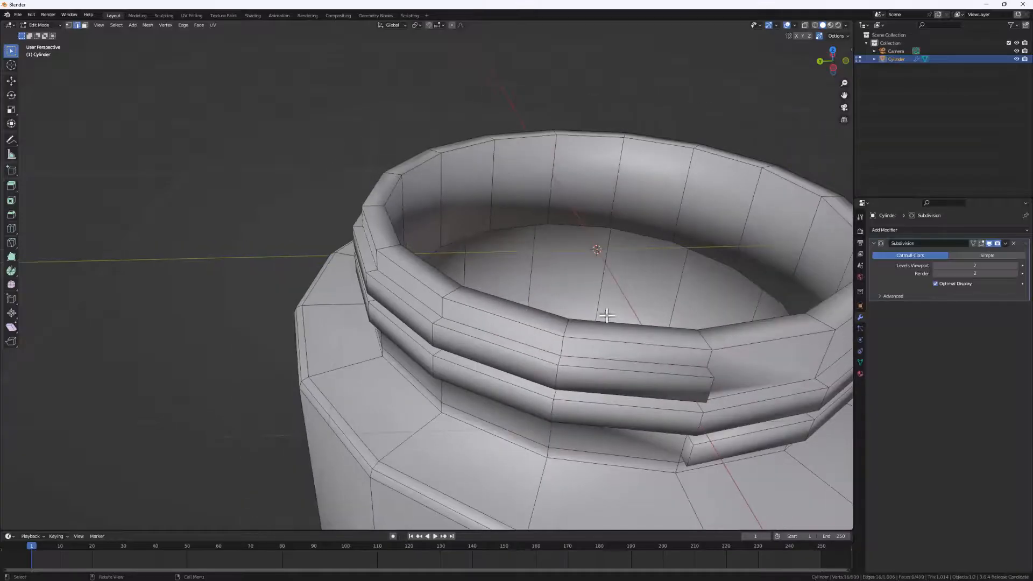
pyautogui.moveTo(758, 323); pyautogui.dragTo(663, 343, button='middle')
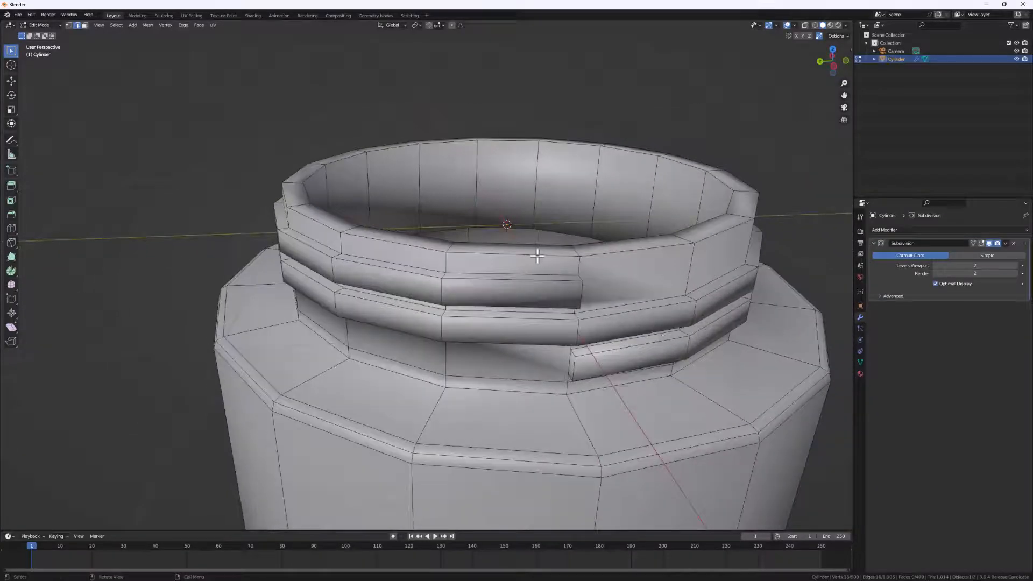
pyautogui.press('Tab')
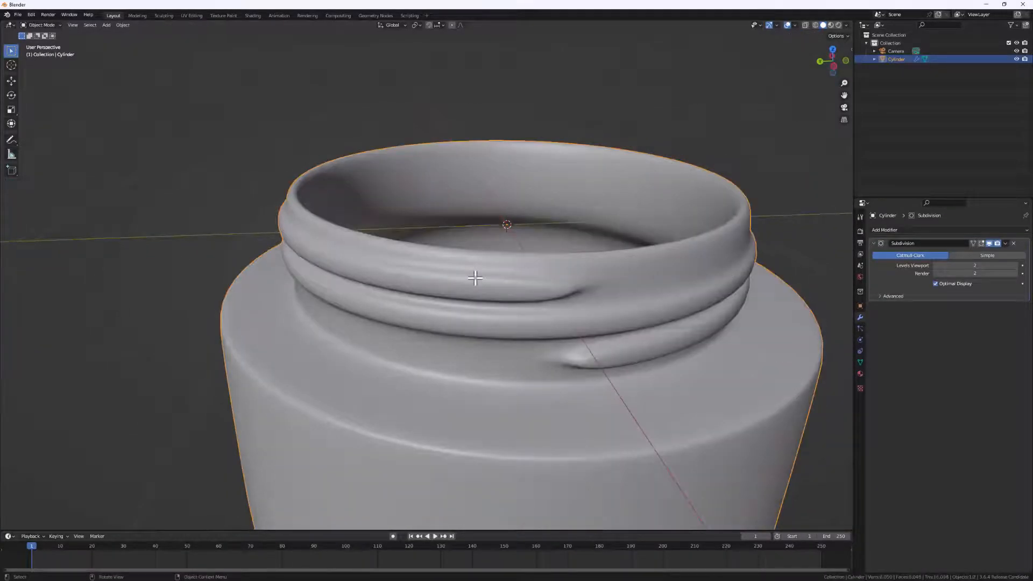
pyautogui.press('Tab')
pyautogui.moveTo(475, 278); pyautogui.dragTo(540, 272, button='middle')
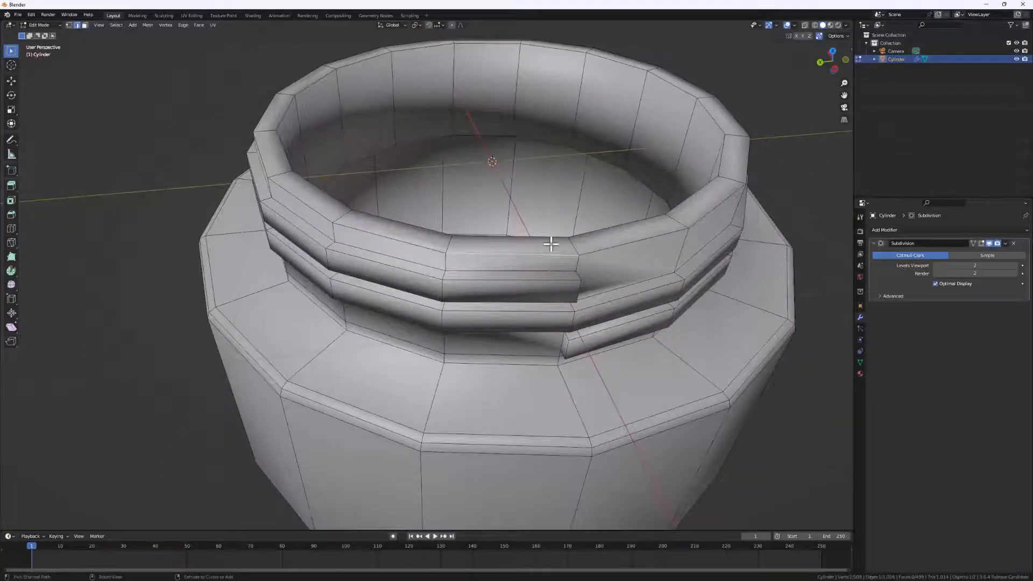
pyautogui.hotkey('ctrl', 'r')
pyautogui.click(573, 241)
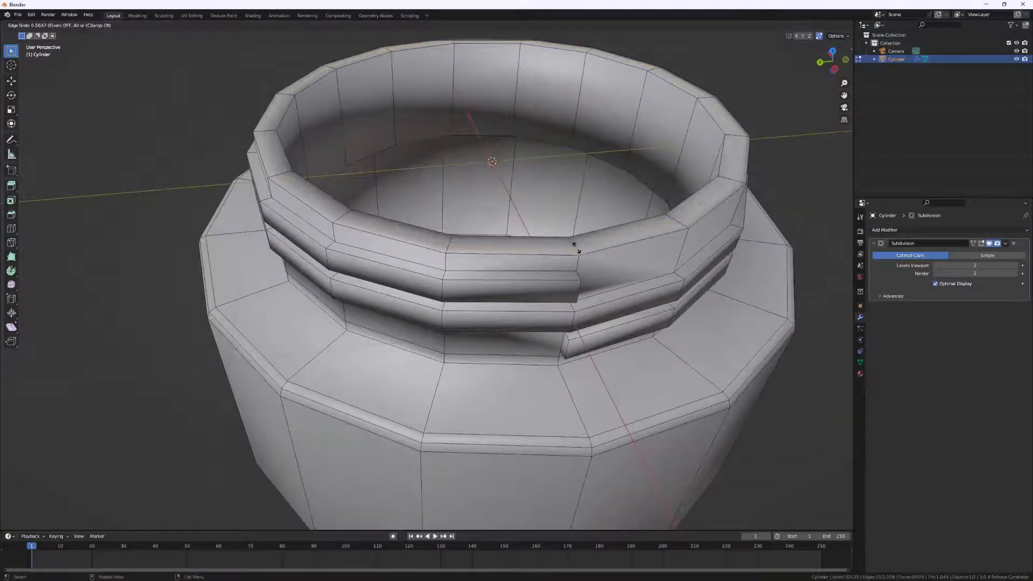
pyautogui.click(577, 248)
# Add a loop cut around the neck's inner wall and slide it up close to the rim
pyautogui.press('Tab')
pyautogui.moveTo(596, 324); pyautogui.dragTo(545, 347, button='middle')
pyautogui.press('Tab')
pyautogui.scroll(-2, 545, 347)
pyautogui.moveTo(430, 328); pyautogui.dragTo(385, 244, button='middle')
pyautogui.hotkey('ctrl', 'r')
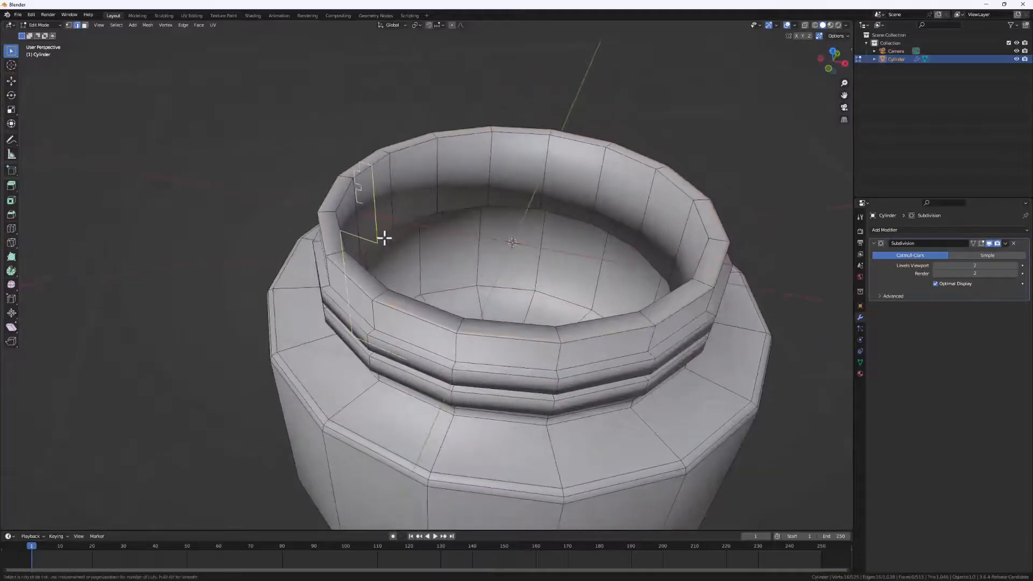
pyautogui.click(394, 165)
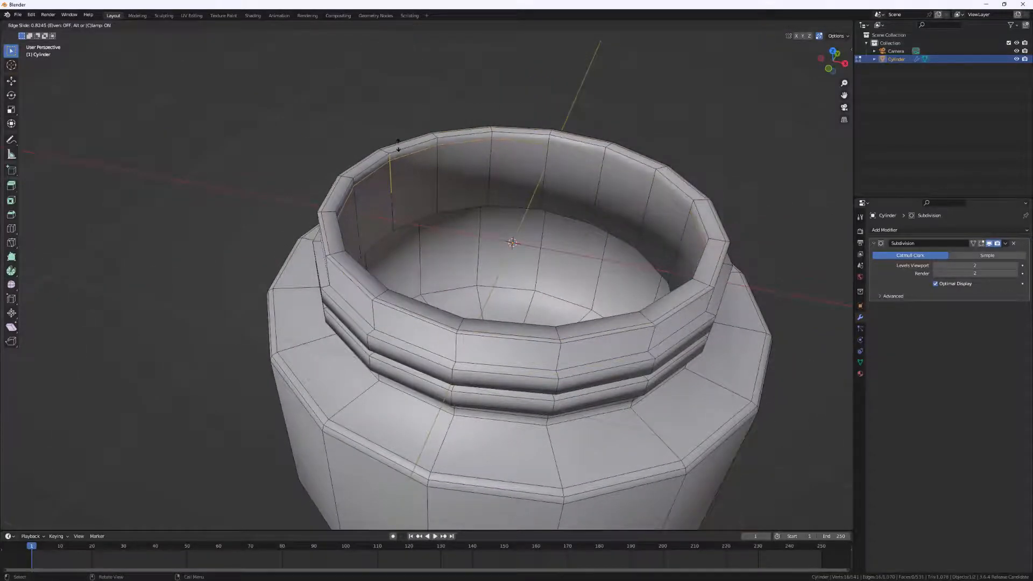
pyautogui.click(399, 145)
# Bevel the edge loop where the inner wall meets the floor about 0.06 m wide with 2 segments
pyautogui.press('Tab')
pyautogui.moveTo(437, 299); pyautogui.dragTo(666, 425, button='middle')
pyautogui.press('Tab')
pyautogui.scroll(-3, 657, 398)
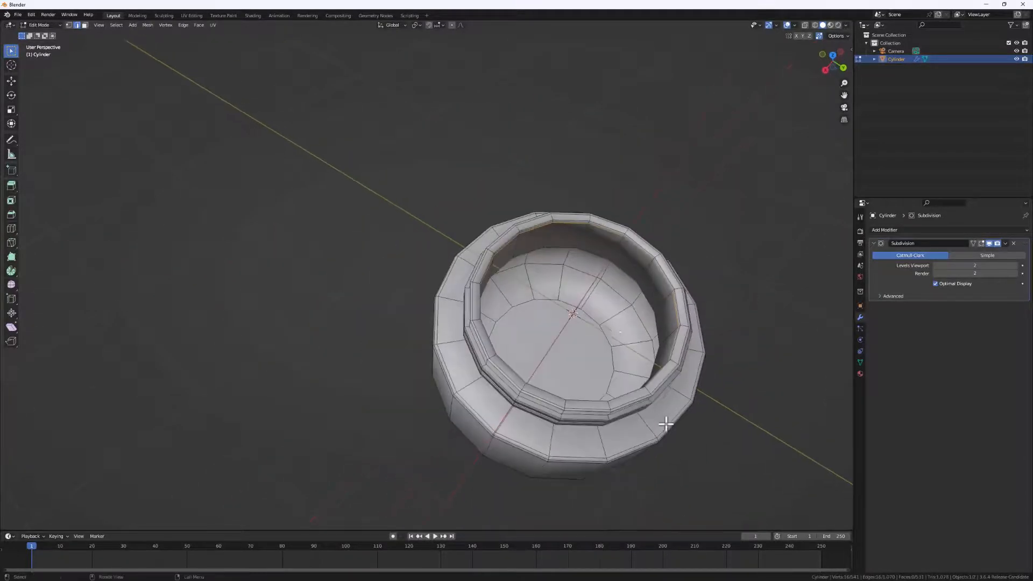
pyautogui.scroll(5, 623, 316)
pyautogui.click(635, 258)
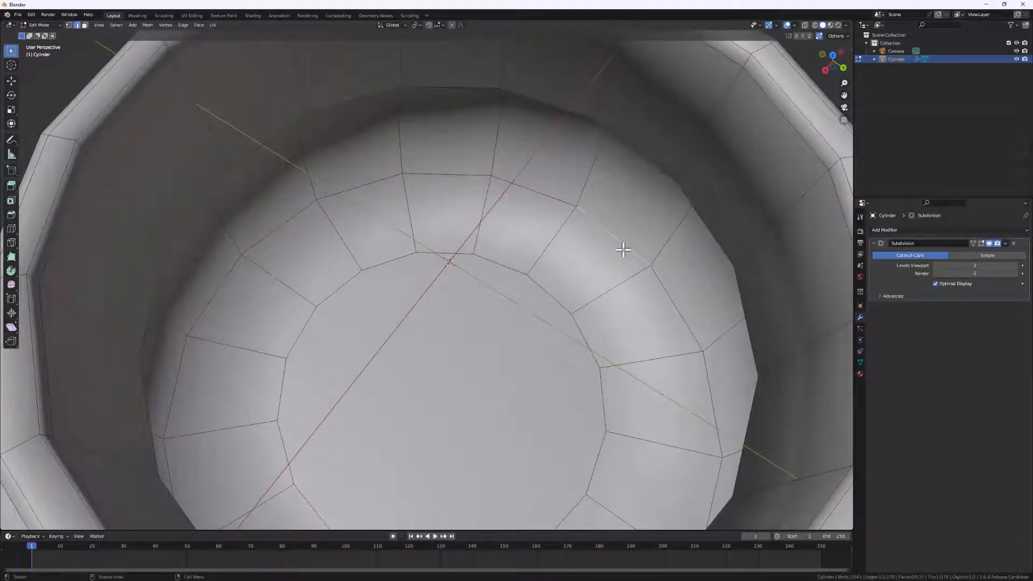
pyautogui.moveTo(625, 248); pyautogui.dragTo(693, 328, button='middle')
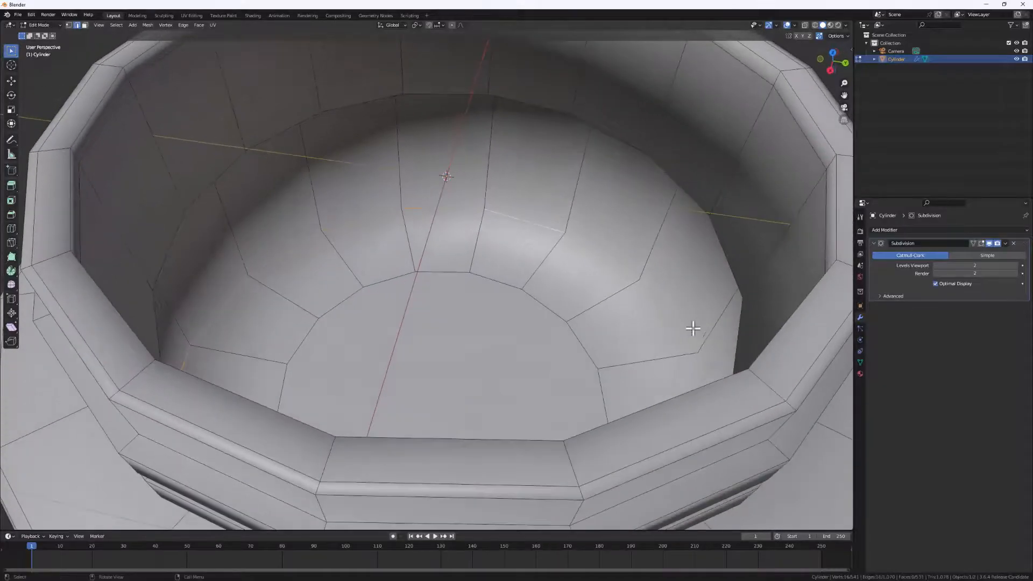
pyautogui.keyDown('alt'); pyautogui.click(698, 344); pyautogui.keyUp('alt')
pyautogui.hotkey('ctrl', 'b')
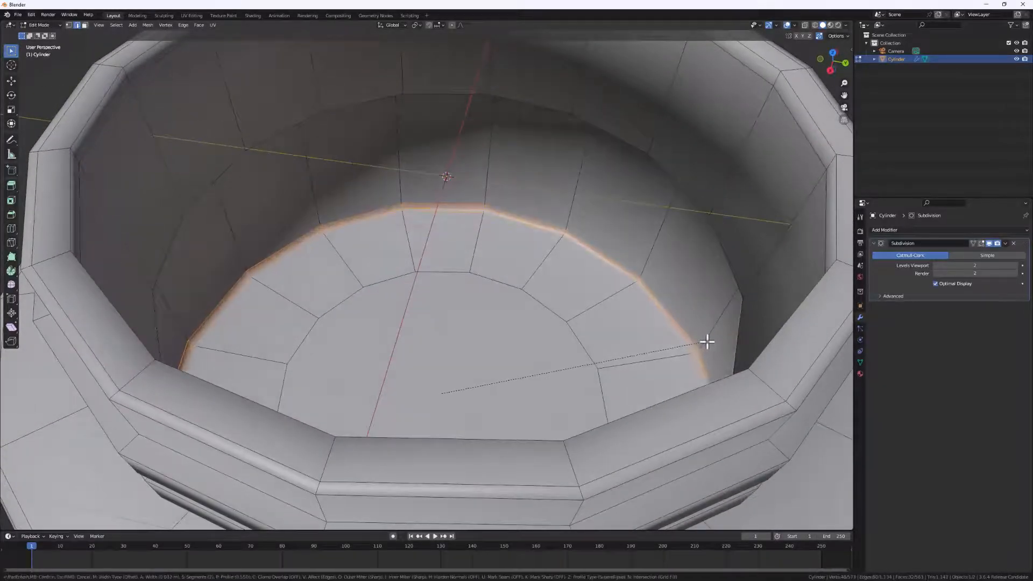
pyautogui.click(710, 336)
# In wireframe shading, bevel the inner wall's edge loop beneath the shoulder about 0.04 m wide with 2 segments
pyautogui.moveTo(709, 337); pyautogui.dragTo(701, 331, button='middle')
pyautogui.scroll(-6, 702, 331)
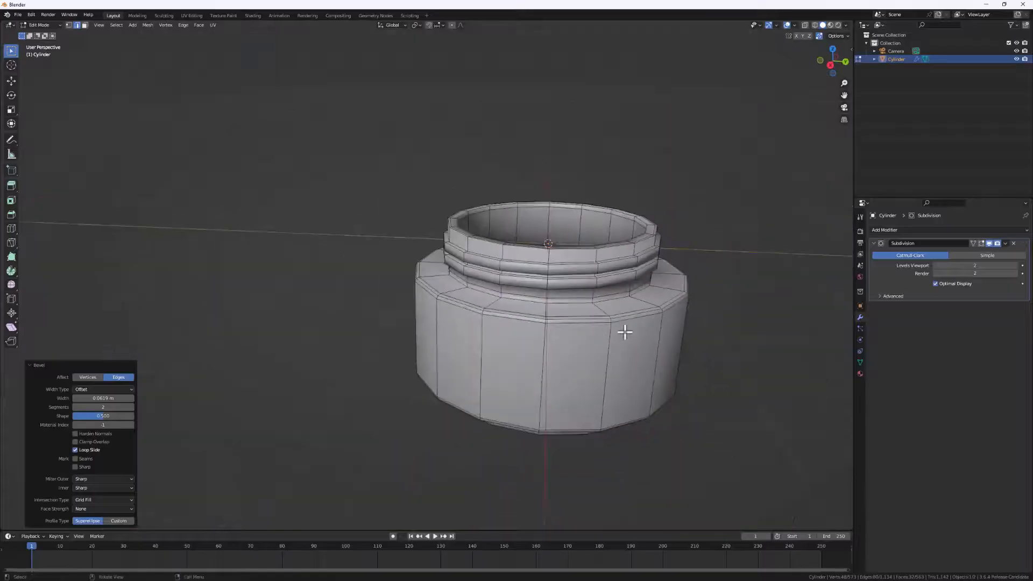
pyautogui.press('z')
pyautogui.click(544, 333)
pyautogui.moveTo(558, 353)
pyautogui.mouseDown(button='middle')
pyautogui.moveTo(528, 295)
pyautogui.moveTo(546, 299)
pyautogui.mouseUp(button='middle')
pyautogui.moveTo(355, 263); pyautogui.dragTo(401, 272, button='middle')
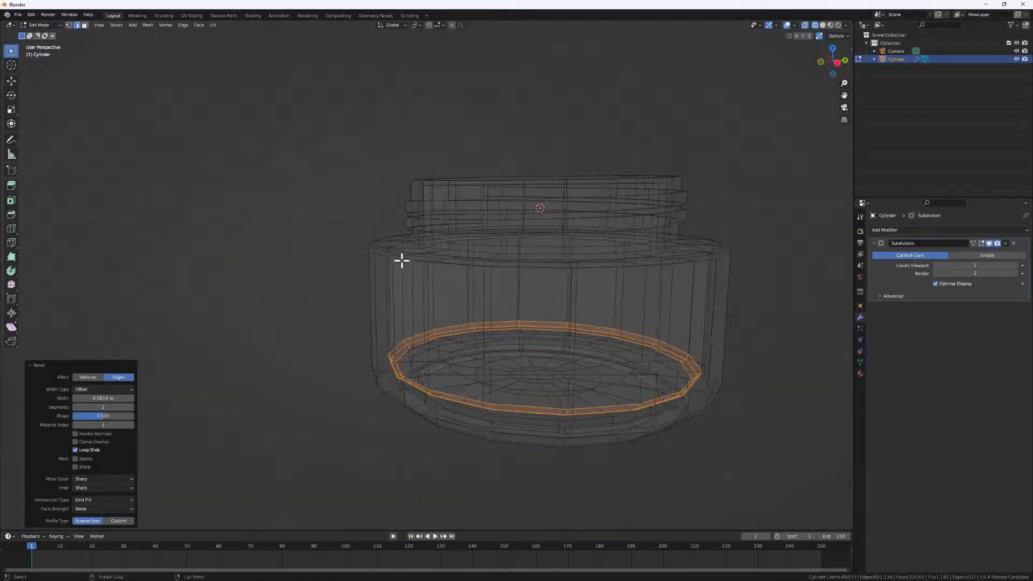
pyautogui.click(402, 261)
pyautogui.scroll(8, 407, 263)
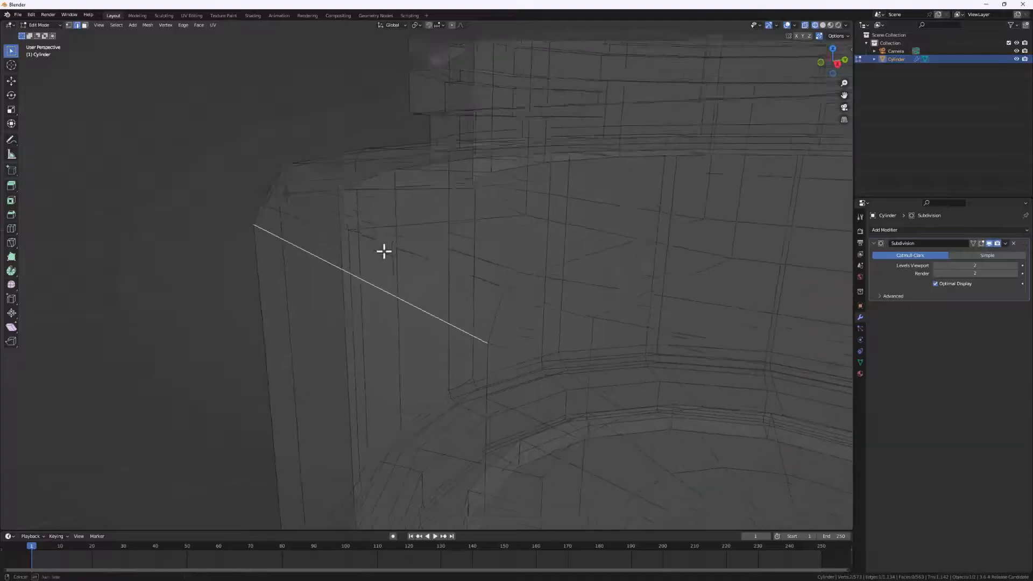
pyautogui.moveTo(392, 212); pyautogui.dragTo(509, 305, button='middle')
pyautogui.hotkey('ctrl', 'b')
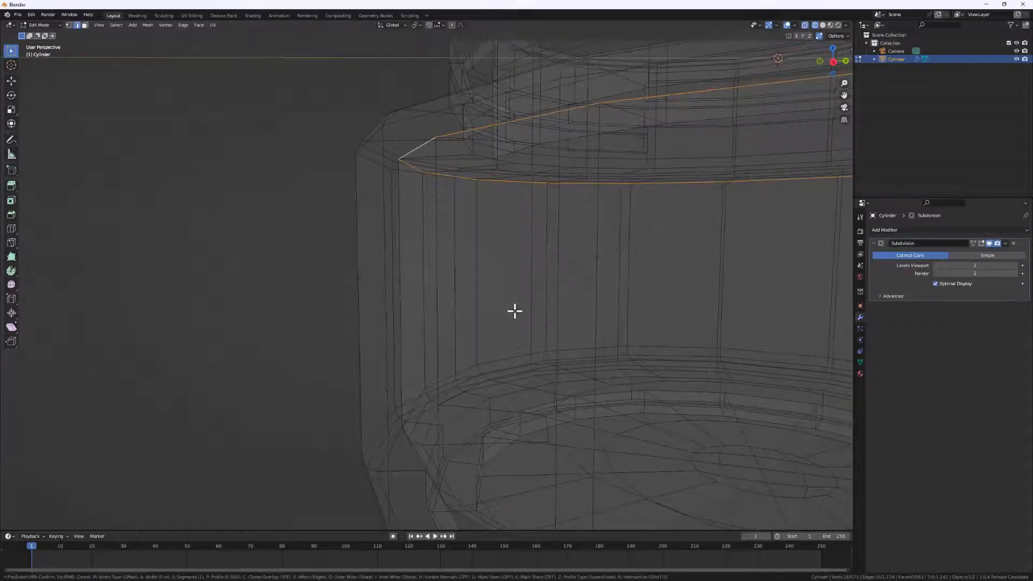
pyautogui.click(510, 336)
# Return to Object Mode with solid shading and inspect the finished jar from several angles
pyautogui.moveTo(510, 337); pyautogui.dragTo(482, 342, button='middle')
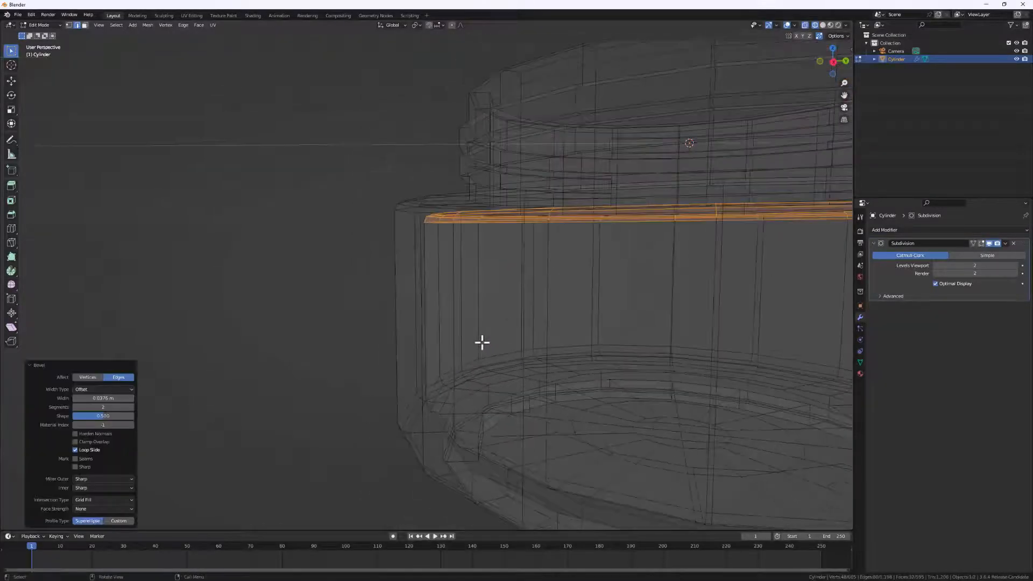
pyautogui.press('Tab')
pyautogui.scroll(-5, 493, 341)
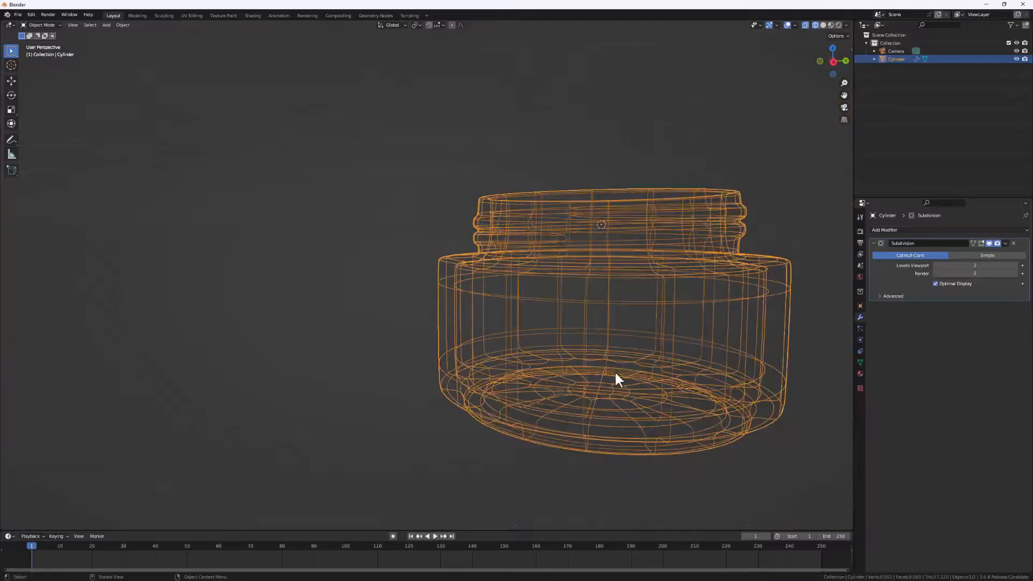
pyautogui.press('z')
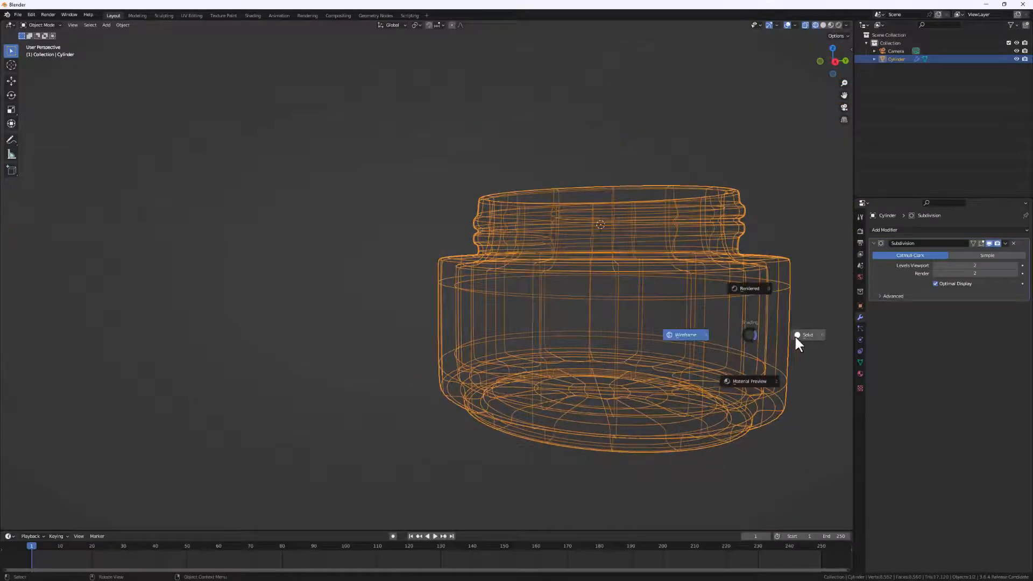
pyautogui.click(795, 334)
pyautogui.moveTo(692, 364)
pyautogui.mouseDown(button='middle')
pyautogui.moveTo(615, 408)
pyautogui.moveTo(667, 429)
pyautogui.moveTo(660, 385)
pyautogui.moveTo(687, 383)
pyautogui.moveTo(590, 371)
pyautogui.moveTo(571, 348)
pyautogui.moveTo(563, 372)
pyautogui.moveTo(545, 300)
pyautogui.mouseUp(button='middle')
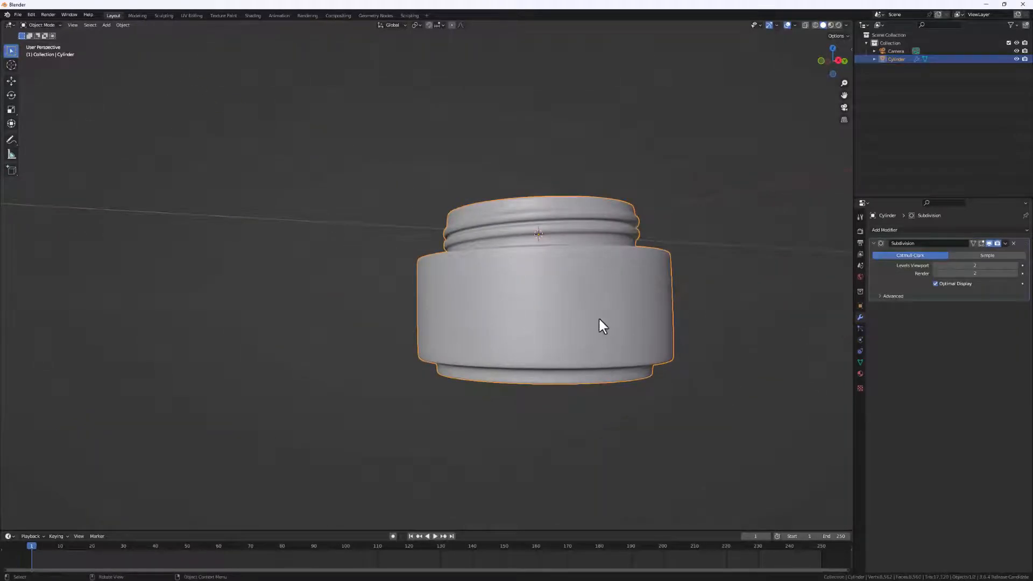
pyautogui.press('Tab')
pyautogui.moveTo(600, 309); pyautogui.dragTo(584, 338, button='middle')
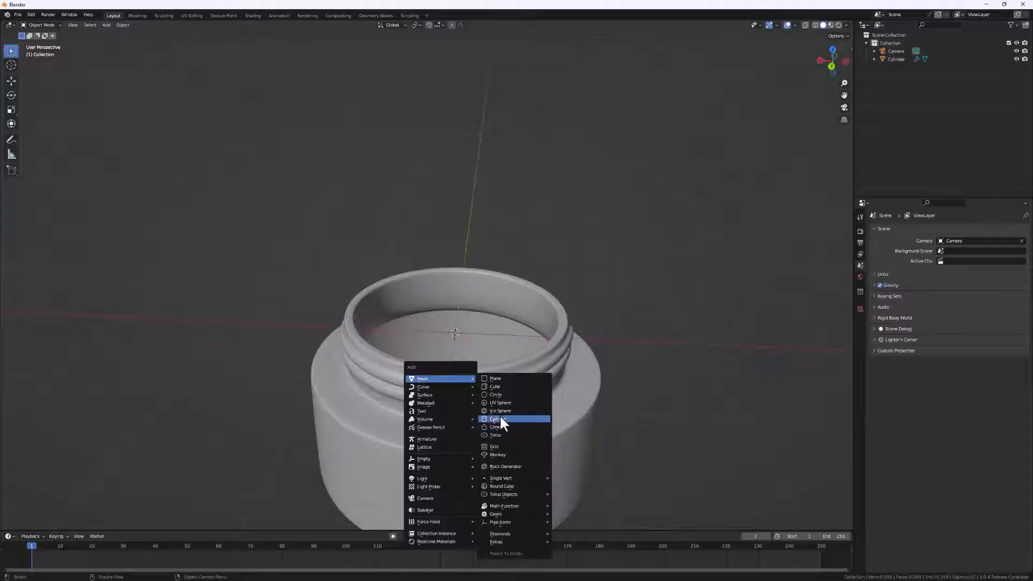
# Add a mesh circle with 16 vertices at the world origin around the jar's neck
pyautogui.click(502, 394)
pyautogui.moveTo(498, 458); pyautogui.dragTo(469, 431, button='middle')
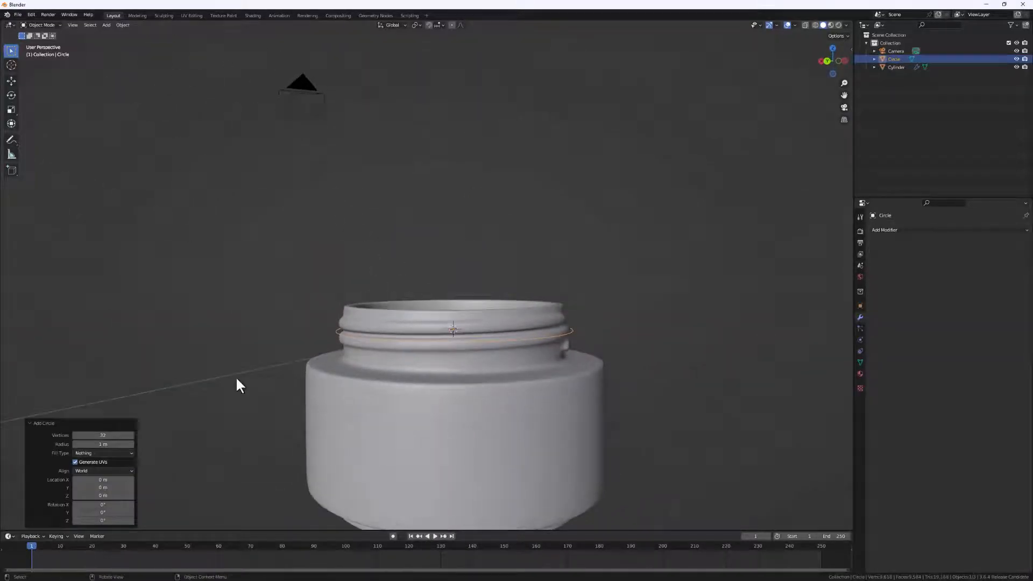
pyautogui.click(115, 435)
pyautogui.write('16')
pyautogui.press('Return')
# In back view, move the circle down along Z about 0.21 m to just above the jar's shoulder
pyautogui.moveTo(308, 415); pyautogui.dragTo(475, 370, button='middle')
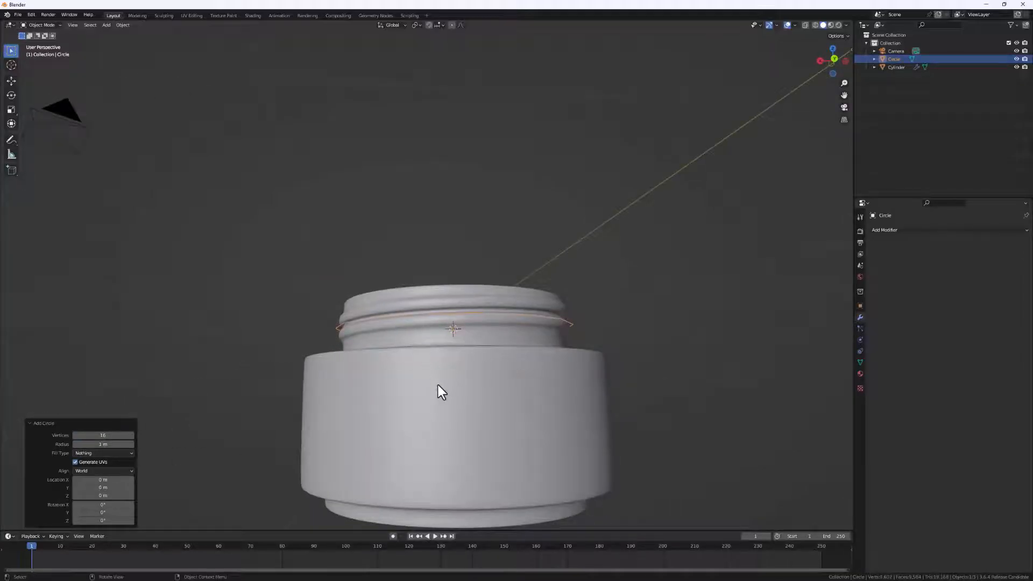
pyautogui.keyDown('alt'); pyautogui.moveTo(443, 409); pyautogui.dragTo(447, 339, button='middle'); pyautogui.keyUp('alt')
pyautogui.press('g')
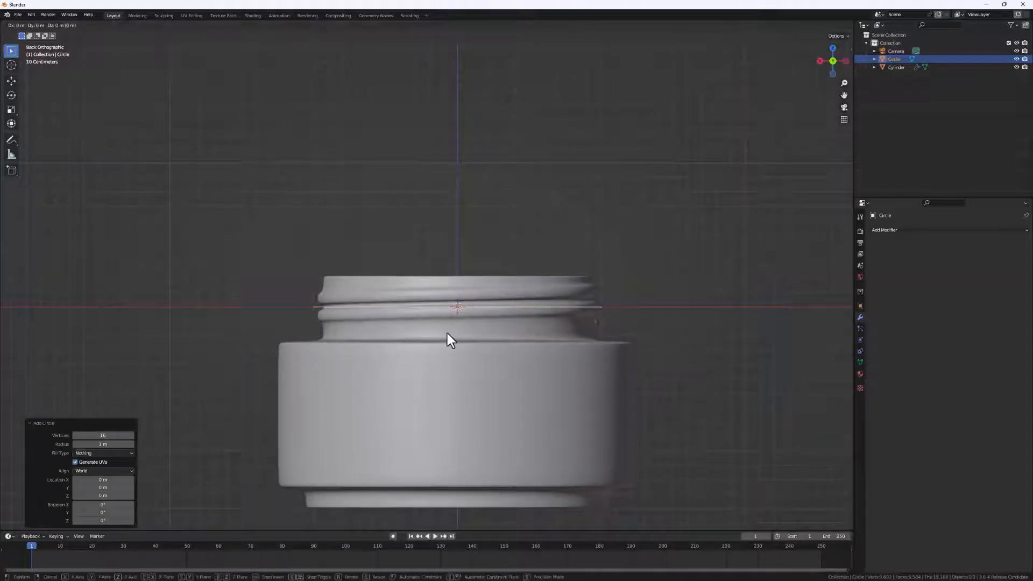
pyautogui.press('z')
pyautogui.click(448, 362)
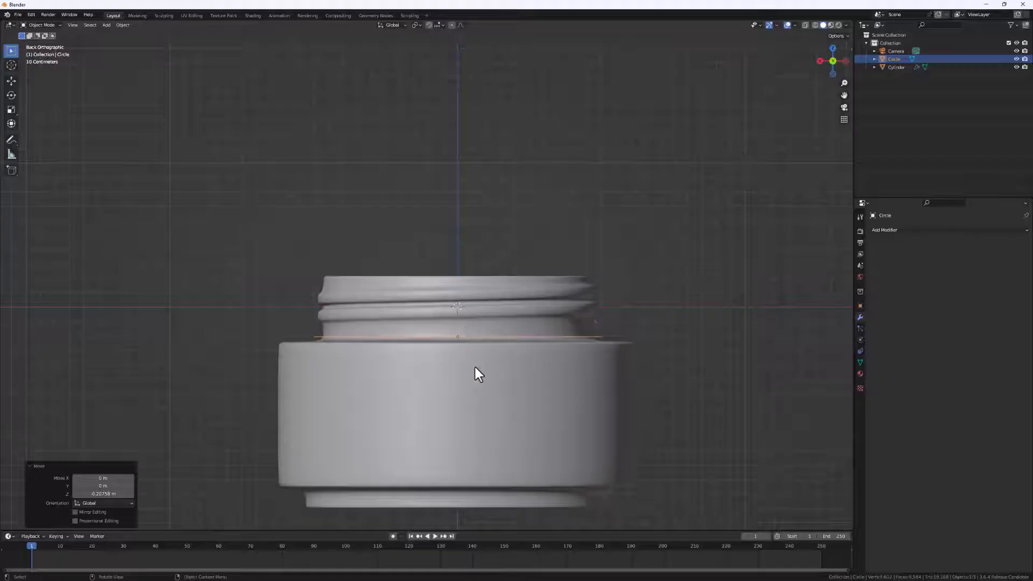
# In Edit Mode, extrude the circle up about 0.43 m as the lid's inner wall and raise its top edge about 0.03 m
pyautogui.press('Tab')
pyautogui.press('e')
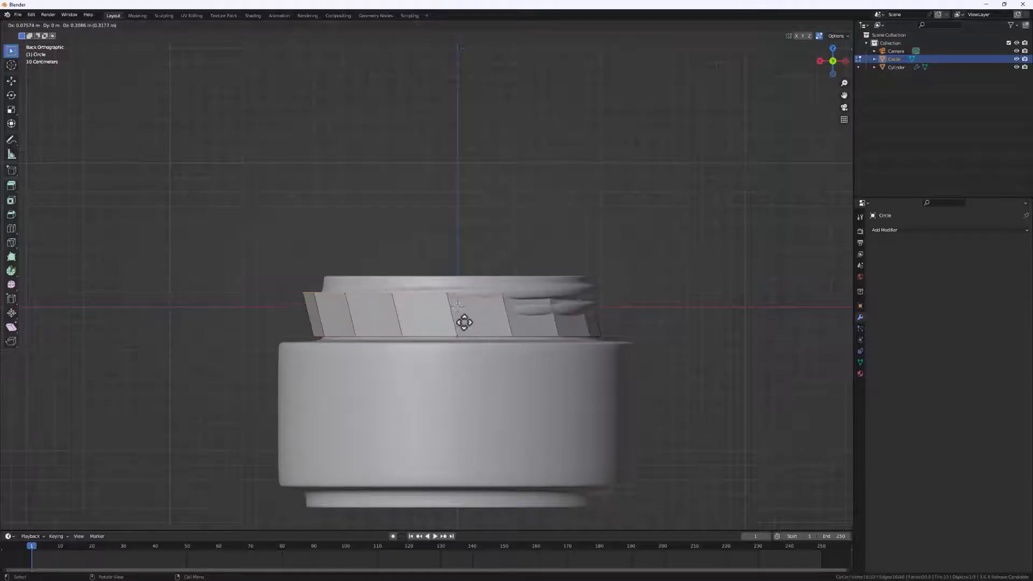
pyautogui.press('z')
pyautogui.click(478, 304)
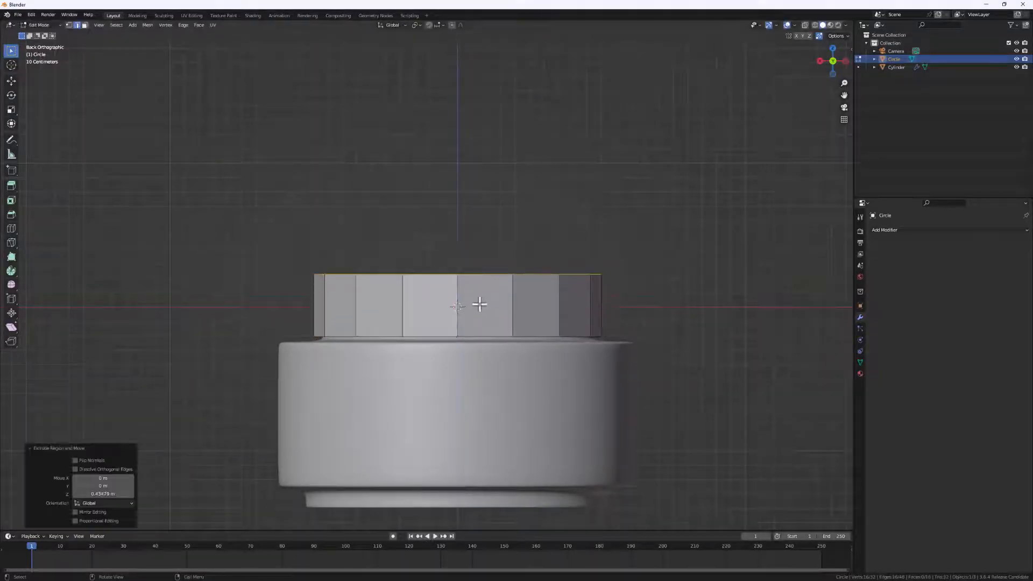
pyautogui.scroll(3, 496, 300)
pyautogui.moveTo(495, 300)
pyautogui.mouseDown(button='middle')
pyautogui.moveTo(491, 334)
pyautogui.moveTo(492, 298)
pyautogui.moveTo(487, 307)
pyautogui.mouseUp(button='middle')
pyautogui.press('e')
pyautogui.press('z')
pyautogui.click(488, 307)
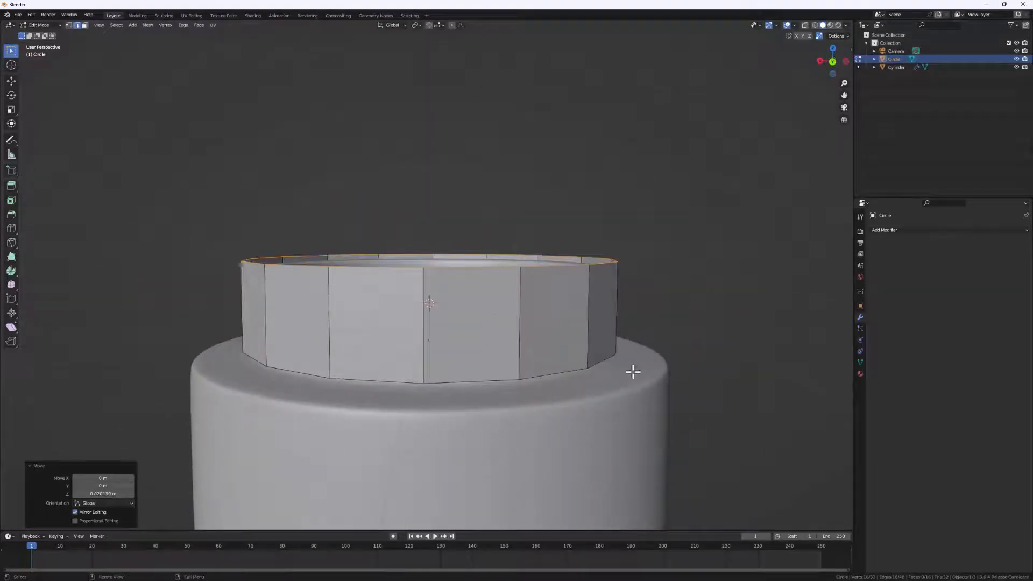
# Extrude the inner wall's top edge inward twice, scaled to about 0.65 and 0.24, and close the centre hole with Grid Fill
pyautogui.press('e')
pyautogui.press('s')
pyautogui.click(593, 359)
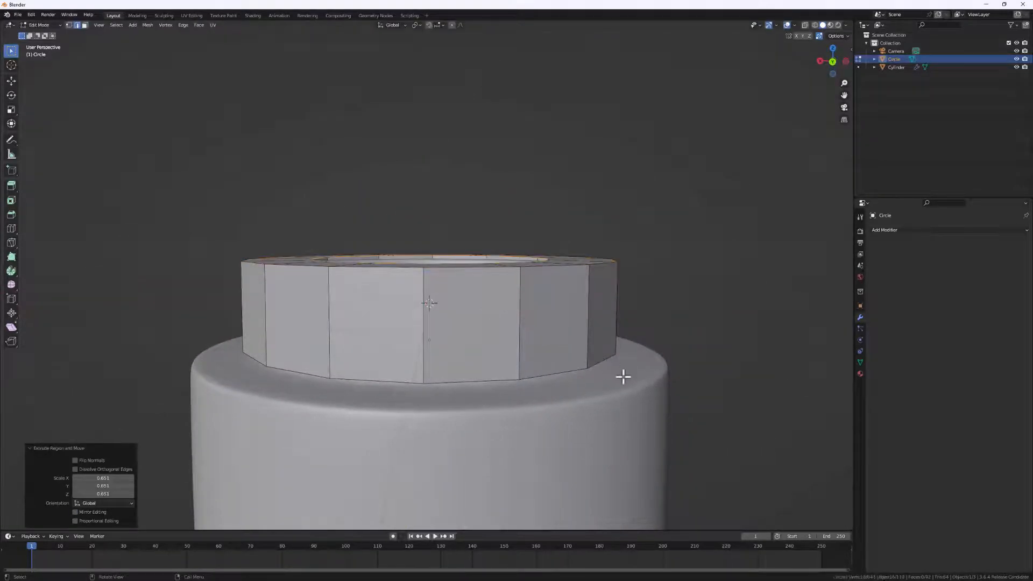
pyautogui.press('e')
pyautogui.press('s')
pyautogui.click(466, 293)
pyautogui.moveTo(465, 293); pyautogui.dragTo(464, 315, button='middle')
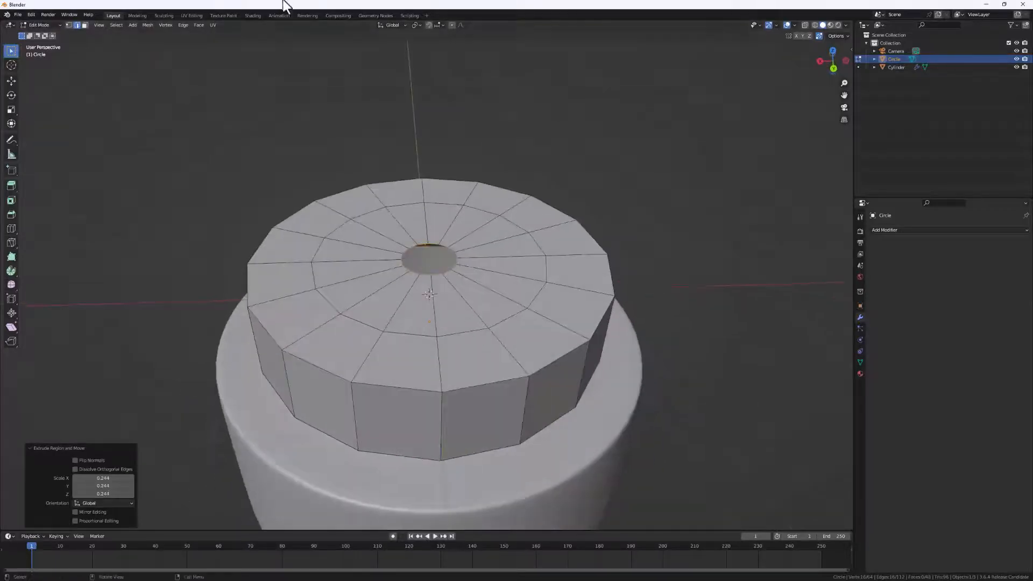
pyautogui.click(201, 25)
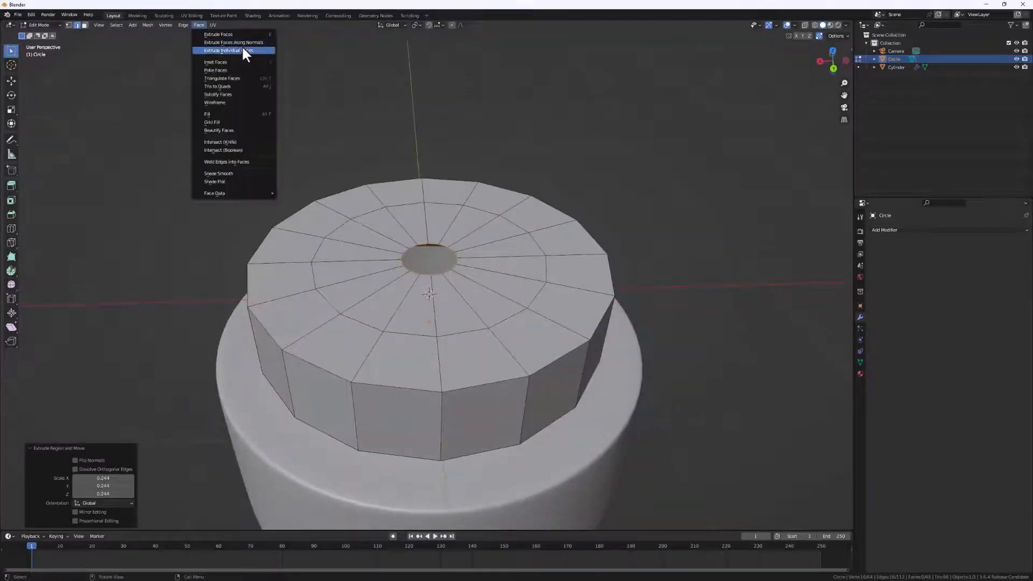
pyautogui.click(234, 122)
# Select the inner wall's bottom edge loop and extrude it outward at a scale of about 1.25 to reach the jar's outer edge
pyautogui.moveTo(455, 408); pyautogui.dragTo(404, 401, button='middle')
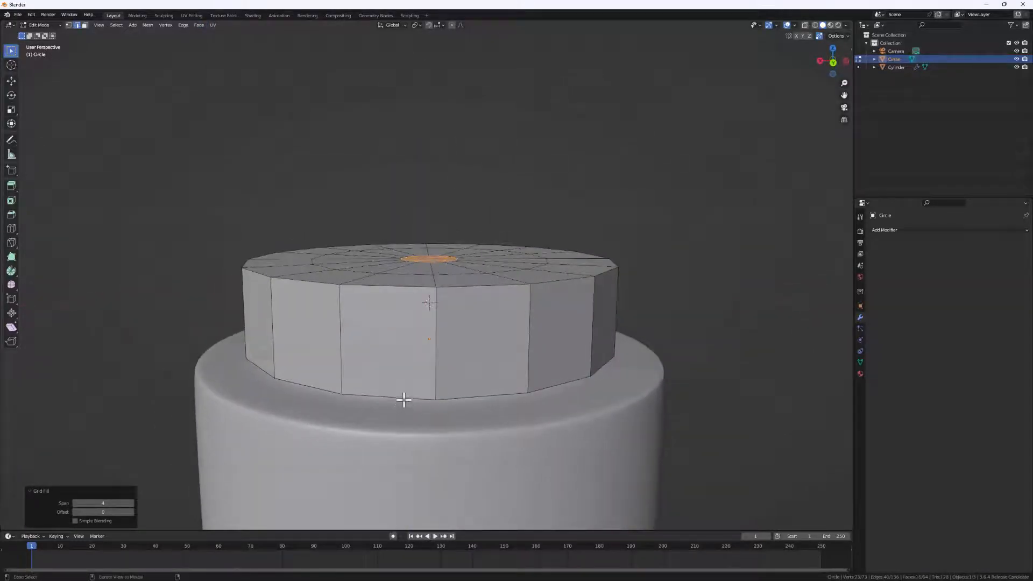
pyautogui.keyDown('alt'); pyautogui.click(403, 400); pyautogui.keyUp('alt')
pyautogui.moveTo(466, 429); pyautogui.dragTo(516, 458, button='middle')
pyautogui.press('e')
pyautogui.press('s')
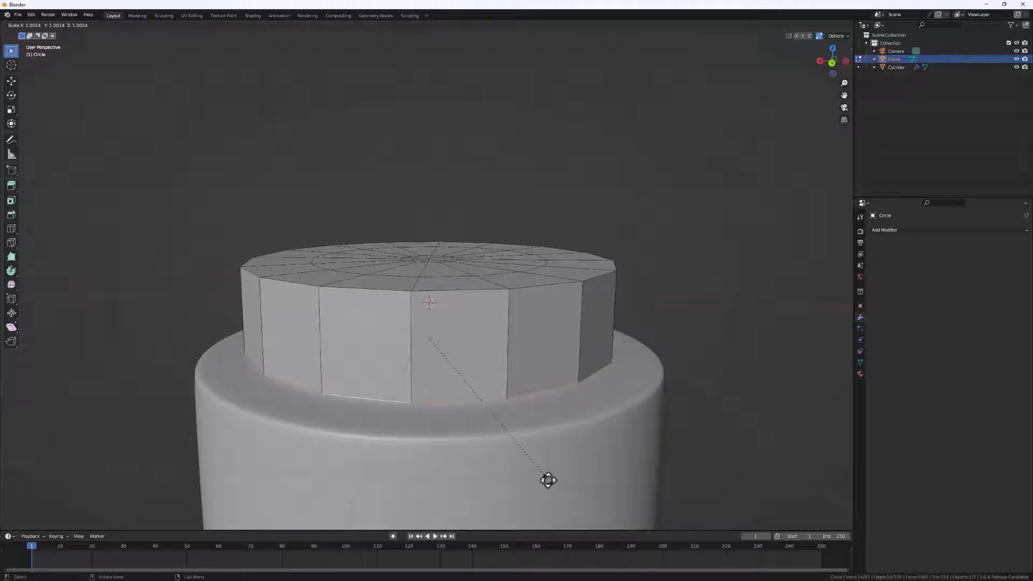
pyautogui.click(576, 515)
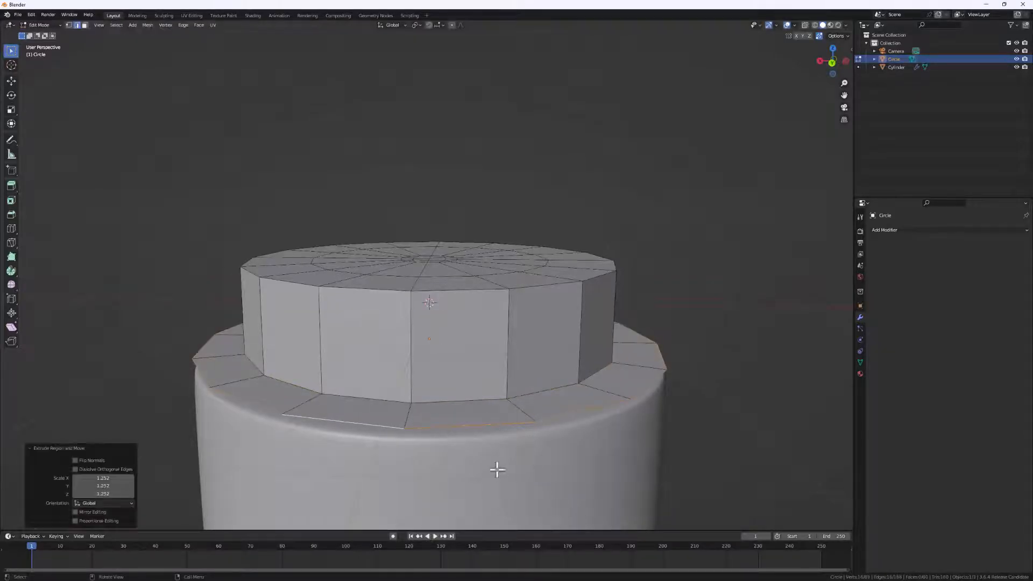
# Extrude the outer edge loop up about 0.49 m as the lid's outer wall, and raise its top edge another 0.11 m or so
pyautogui.moveTo(494, 468); pyautogui.dragTo(496, 440, button='middle')
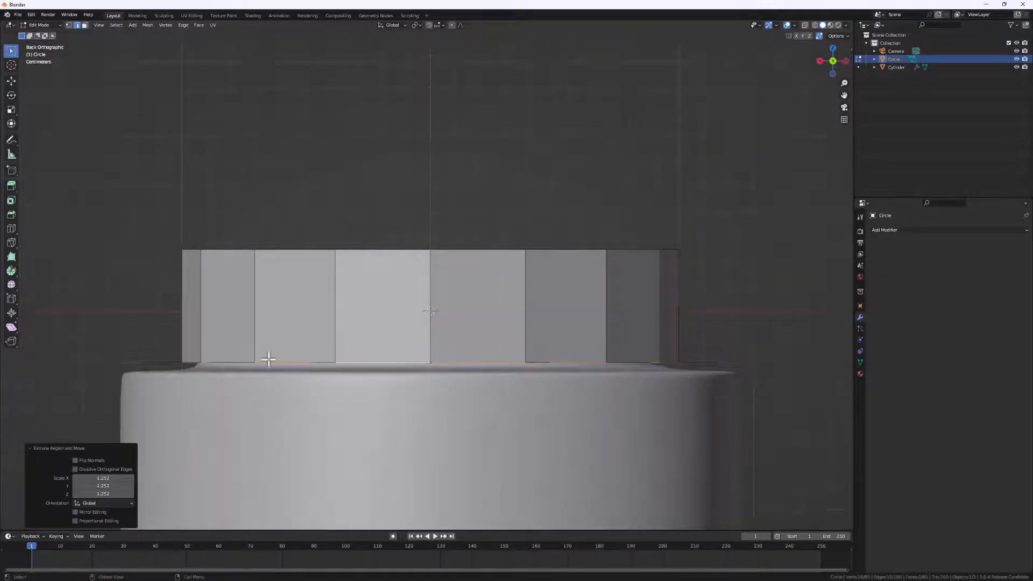
pyautogui.moveTo(177, 375); pyautogui.dragTo(176, 397, button='middle')
pyautogui.press('e')
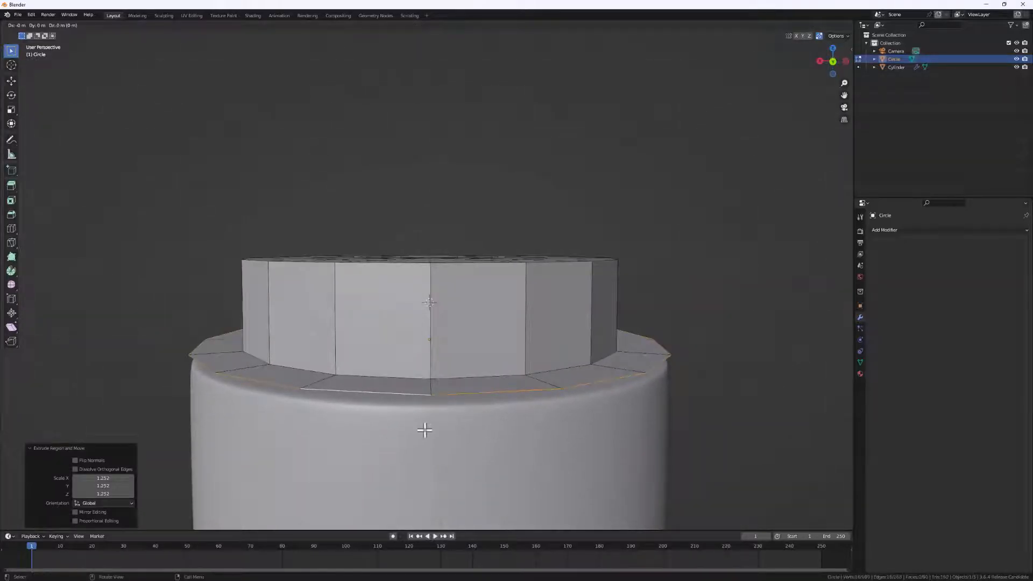
pyautogui.press('z')
pyautogui.click(432, 344)
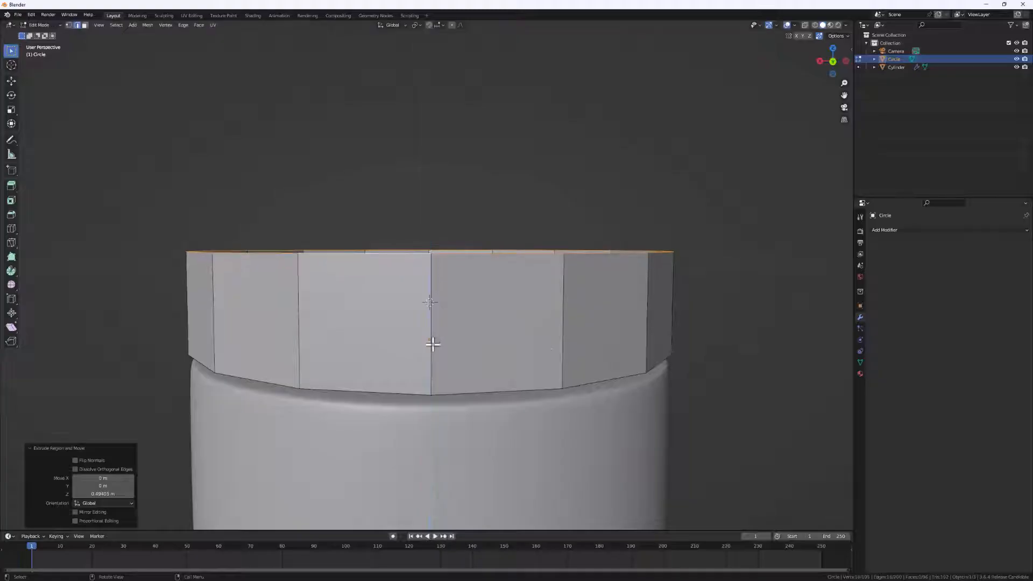
pyautogui.moveTo(433, 341); pyautogui.dragTo(525, 374, button='middle')
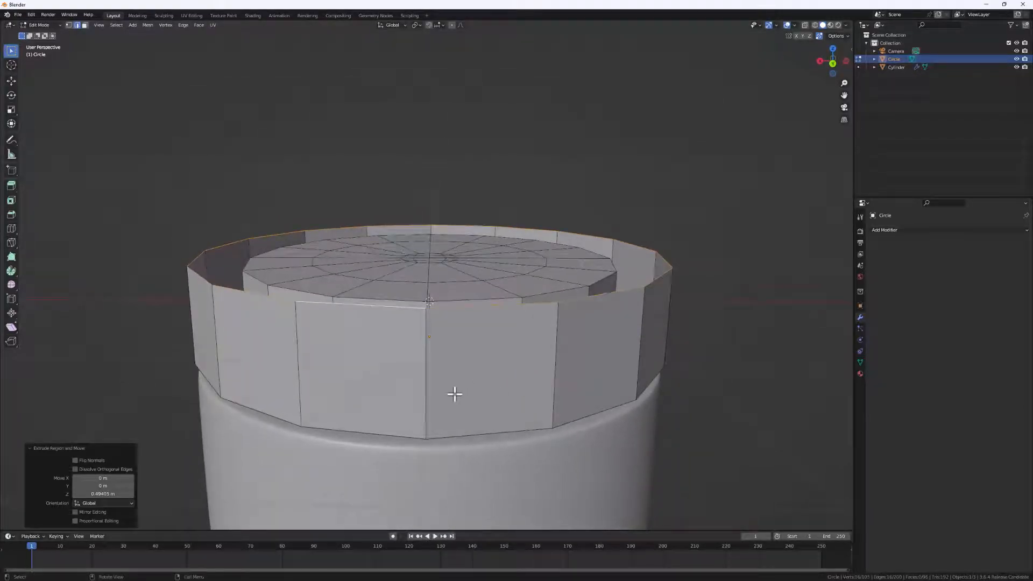
pyautogui.press('g')
pyautogui.press('z')
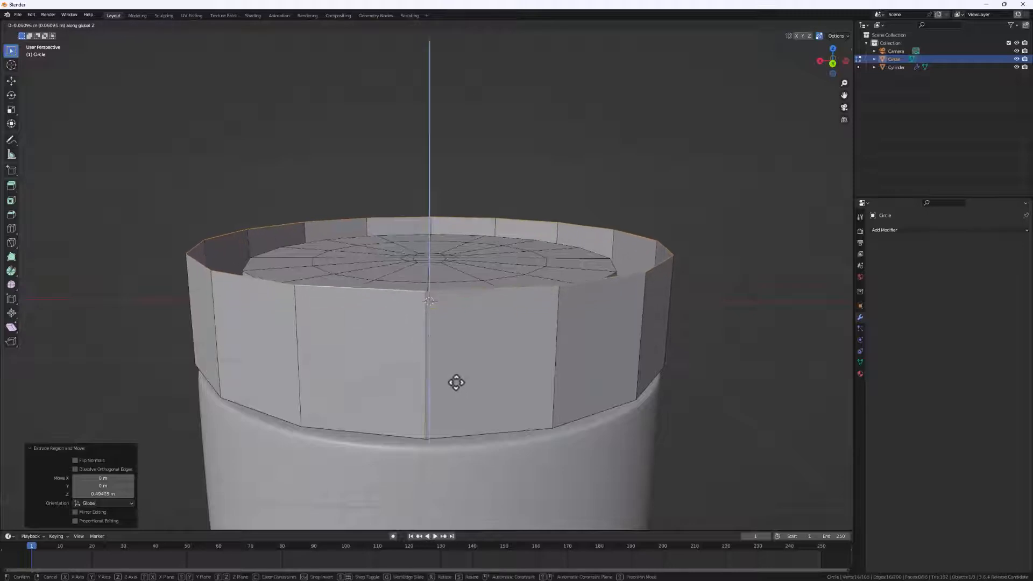
pyautogui.click(525, 387)
# Extrude the outer wall's top edge inward in two rings, the second scaled to about 0.31, and close the hole with Grid Fill
pyautogui.moveTo(525, 387); pyautogui.dragTo(560, 385, button='middle')
pyautogui.moveTo(648, 431); pyautogui.dragTo(558, 438, button='middle')
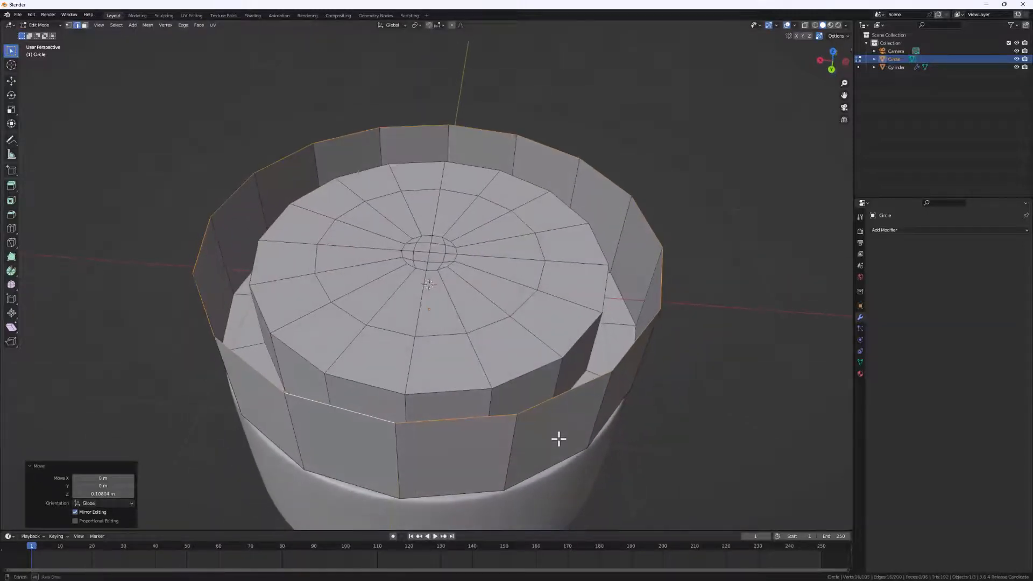
pyautogui.press('e')
pyautogui.press('s')
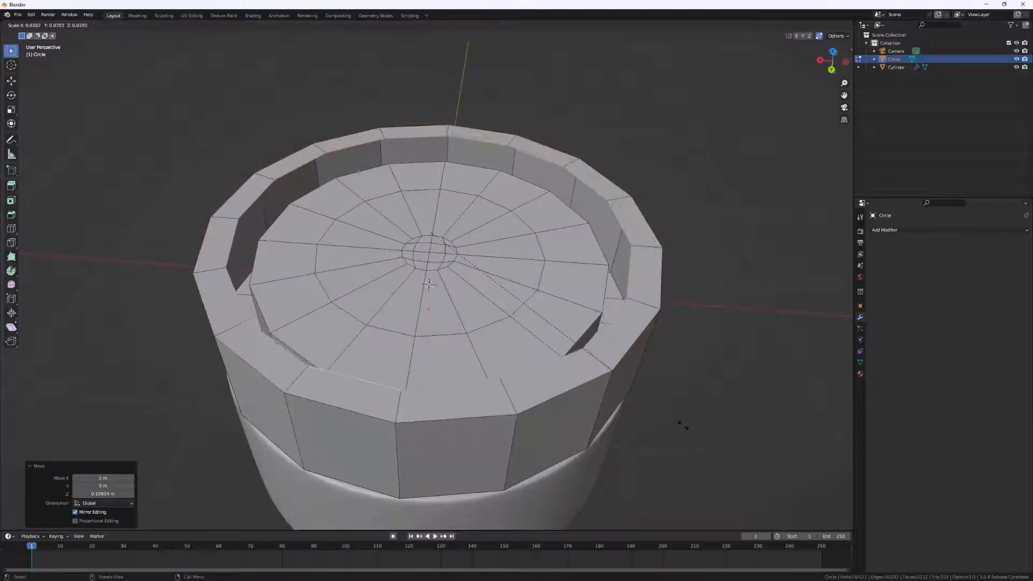
pyautogui.click(604, 361)
pyautogui.press('e')
pyautogui.press('s')
pyautogui.click(492, 256)
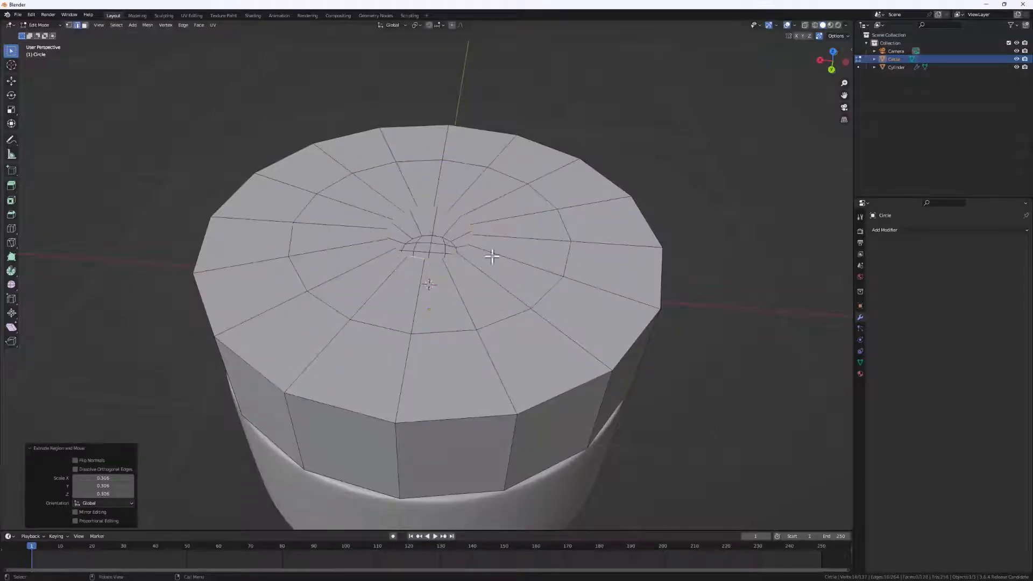
pyautogui.click(197, 25)
pyautogui.click(226, 121)
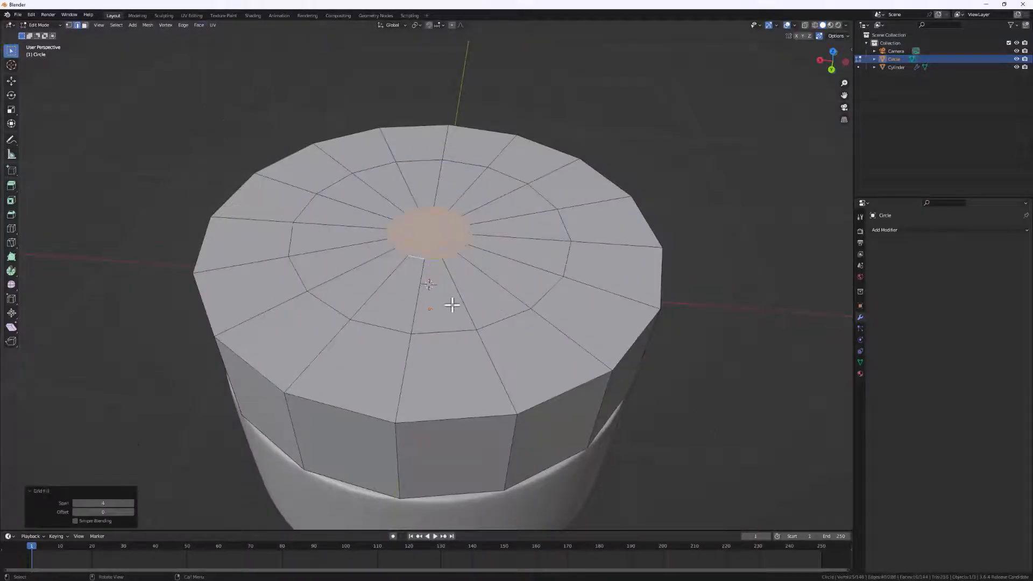
# Isolate the lid in local view and bevel the top and bottom edge loops of its outer and inner walls with 2 segments
pyautogui.moveTo(452, 302); pyautogui.dragTo(373, 339, button='middle')
pyautogui.press('KP_Divide')
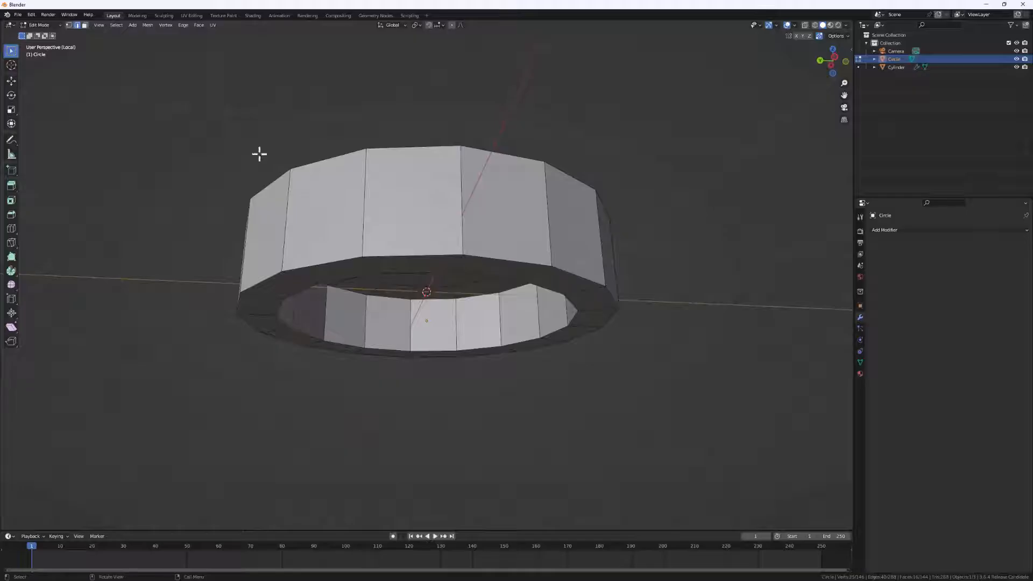
pyautogui.keyDown('alt'); pyautogui.click(390, 259); pyautogui.keyUp('alt')
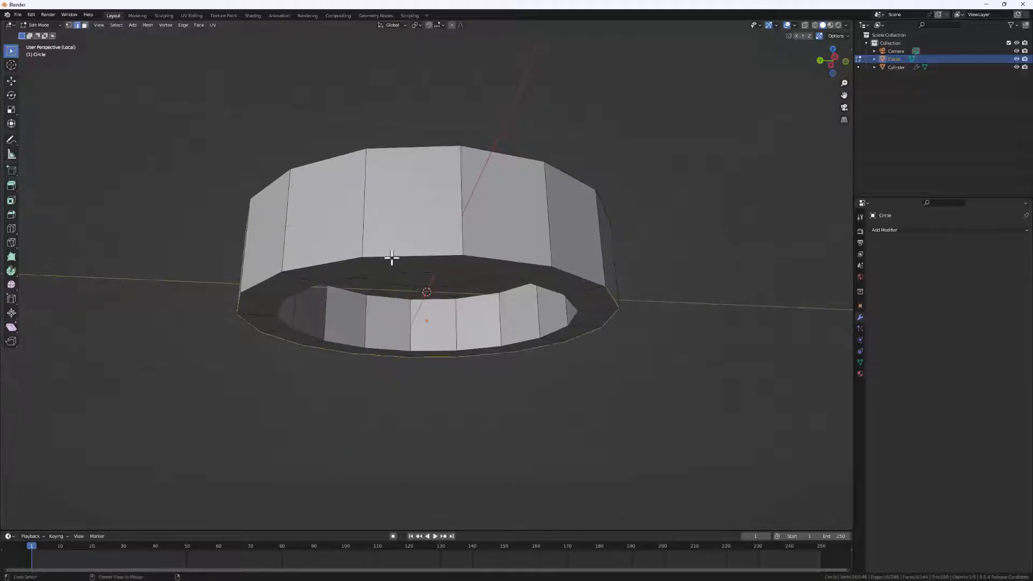
pyautogui.keyDown('alt'); pyautogui.keyDown('shift'); pyautogui.click(316, 278); pyautogui.keyUp('shift'); pyautogui.keyUp('alt')
pyautogui.moveTo(325, 280); pyautogui.dragTo(406, 369, button='middle')
pyautogui.keyDown('alt'); pyautogui.keyDown('shift'); pyautogui.click(392, 275); pyautogui.keyUp('shift'); pyautogui.keyUp('alt')
pyautogui.keyDown('alt'); pyautogui.keyDown('shift'); pyautogui.click(392, 274); pyautogui.keyUp('shift'); pyautogui.keyUp('alt')
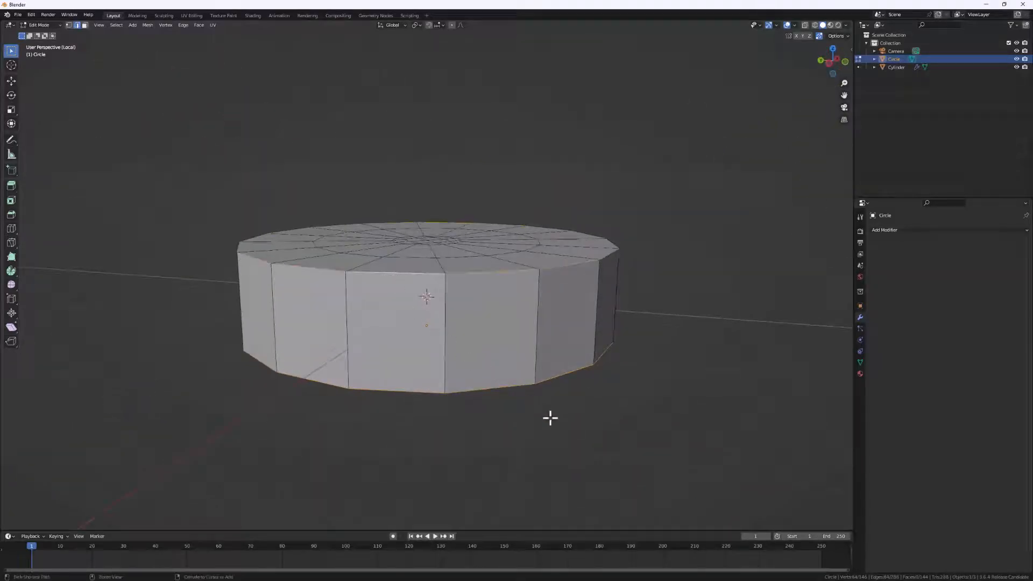
pyautogui.hotkey('ctrl', 'b')
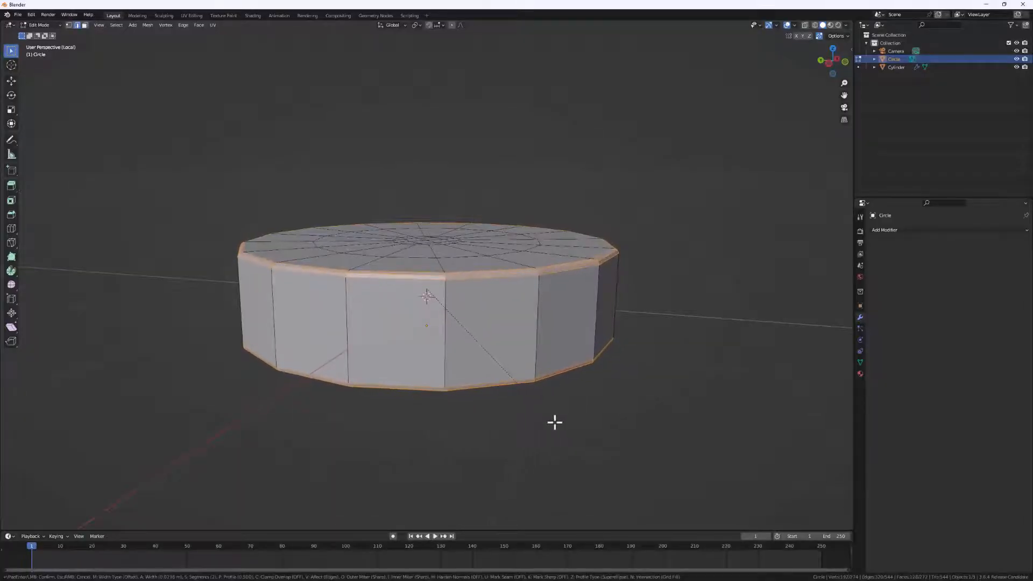
pyautogui.click(554, 423)
# Shade the lid smooth in Object Mode and add a Subdivision Surface modifier to it
pyautogui.press('Tab')
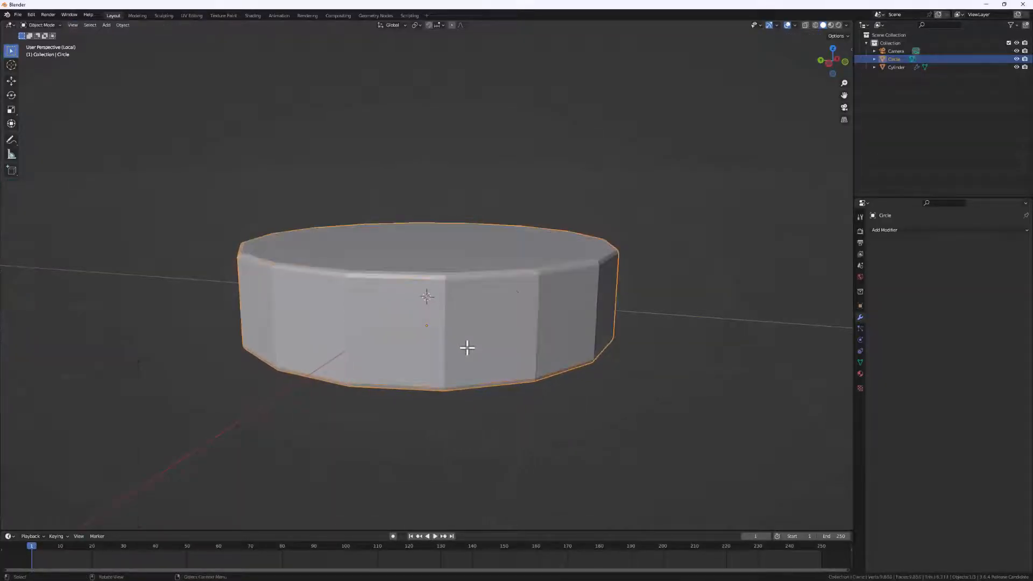
pyautogui.rightClick(452, 299)
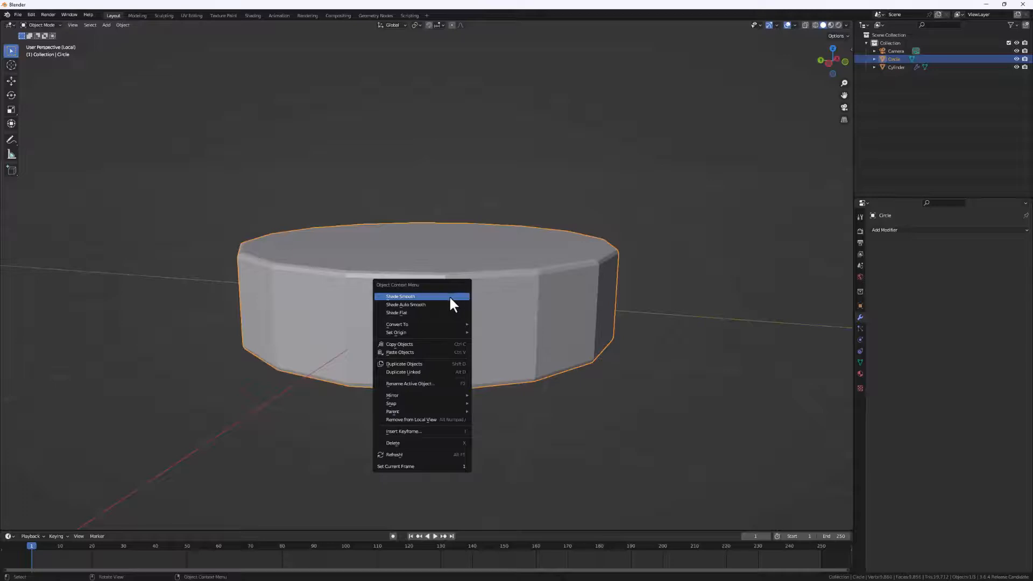
pyautogui.click(451, 296)
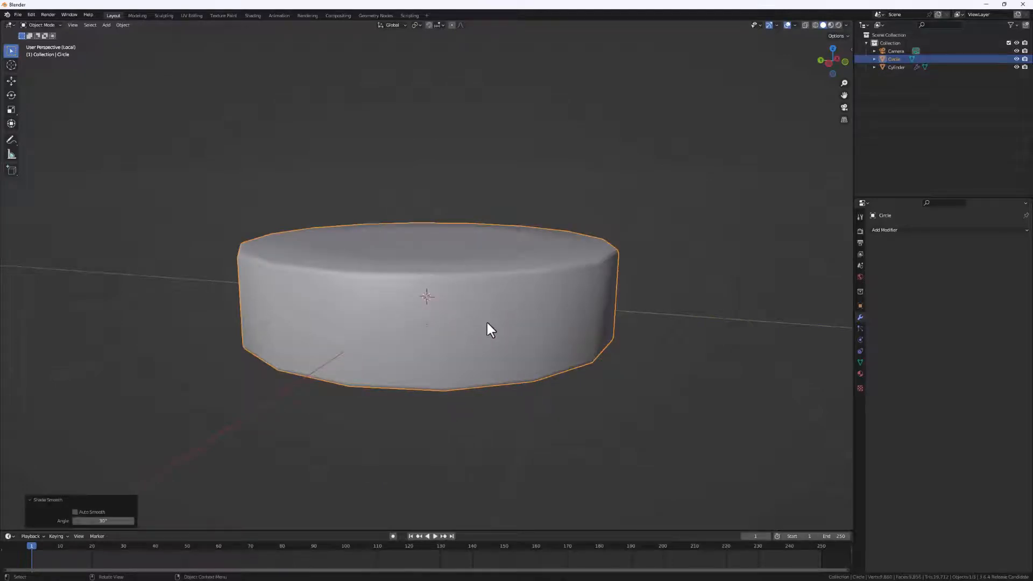
pyautogui.click(956, 230)
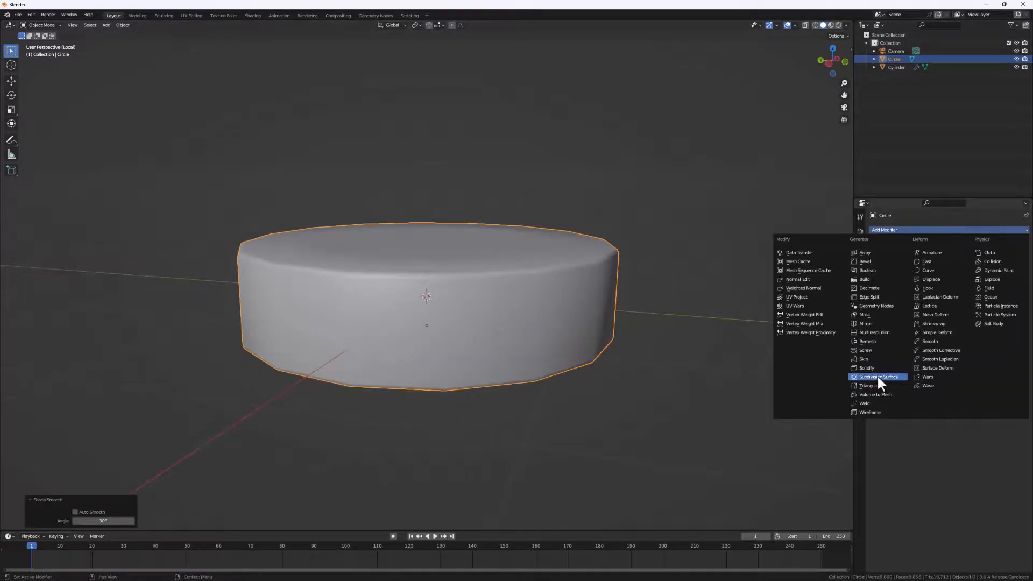
pyautogui.click(877, 376)
# Try viewport subdivision level 2 on the lid and return it to level 1
pyautogui.moveTo(457, 337); pyautogui.dragTo(1021, 273, button='middle')
pyautogui.click(1015, 266)
pyautogui.moveTo(401, 349); pyautogui.dragTo(952, 326, button='middle')
pyautogui.click(936, 265)
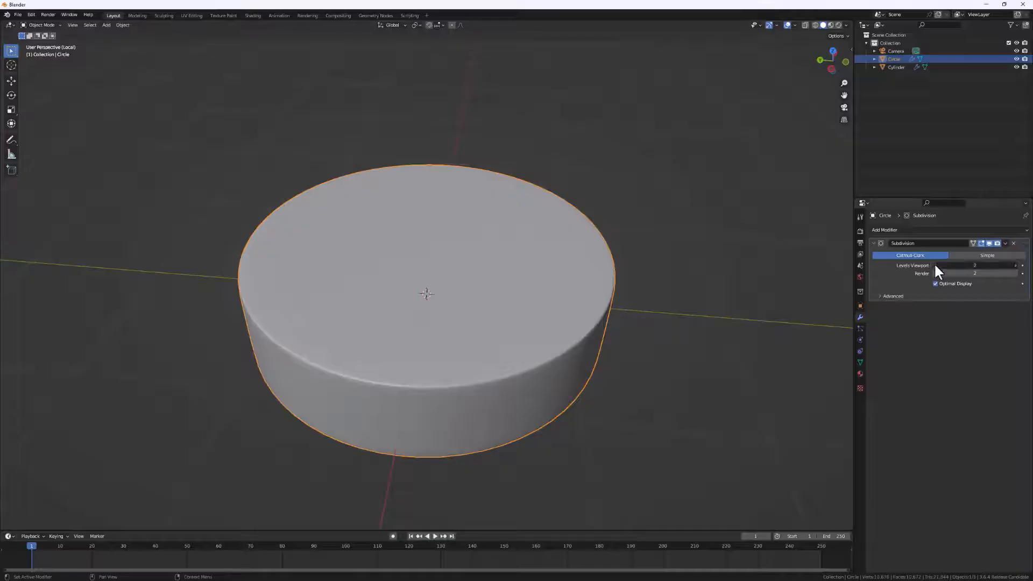
pyautogui.moveTo(429, 366); pyautogui.dragTo(492, 380, button='middle')
# Leave local view and hide the lid so that only the open jar is displayed
pyautogui.press('KP_Divide')
pyautogui.scroll(-4, 474, 370)
pyautogui.moveTo(718, 352); pyautogui.dragTo(514, 320, button='middle')
pyautogui.click(457, 396)
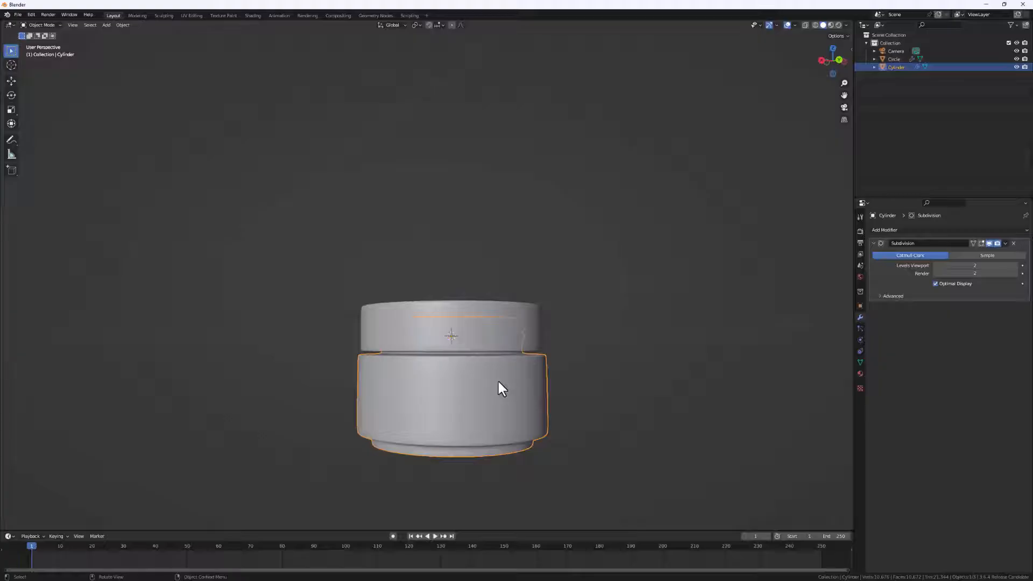
pyautogui.click(450, 336)
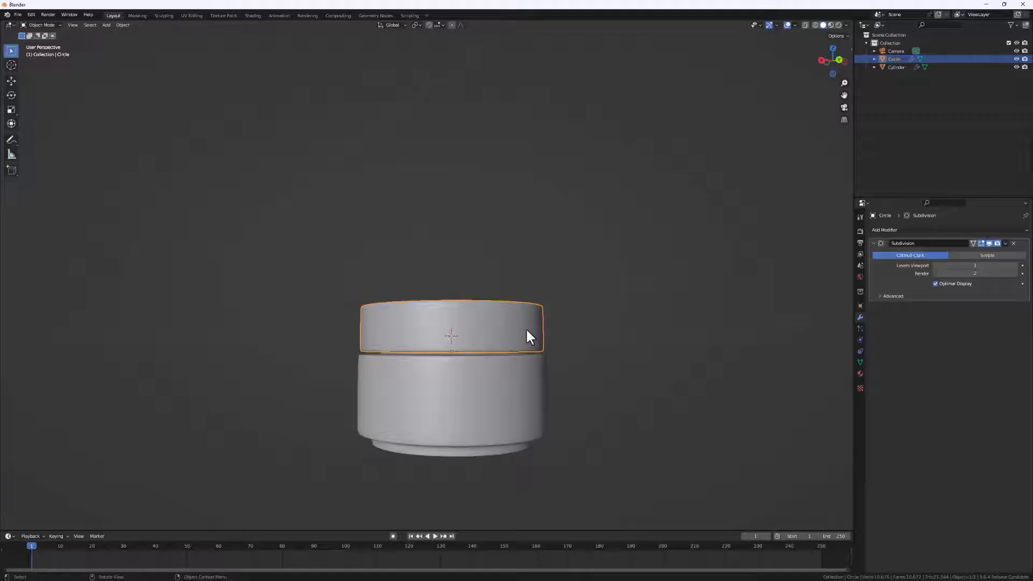
pyautogui.press('h')
pyautogui.moveTo(526, 328); pyautogui.dragTo(518, 402, button='middle')
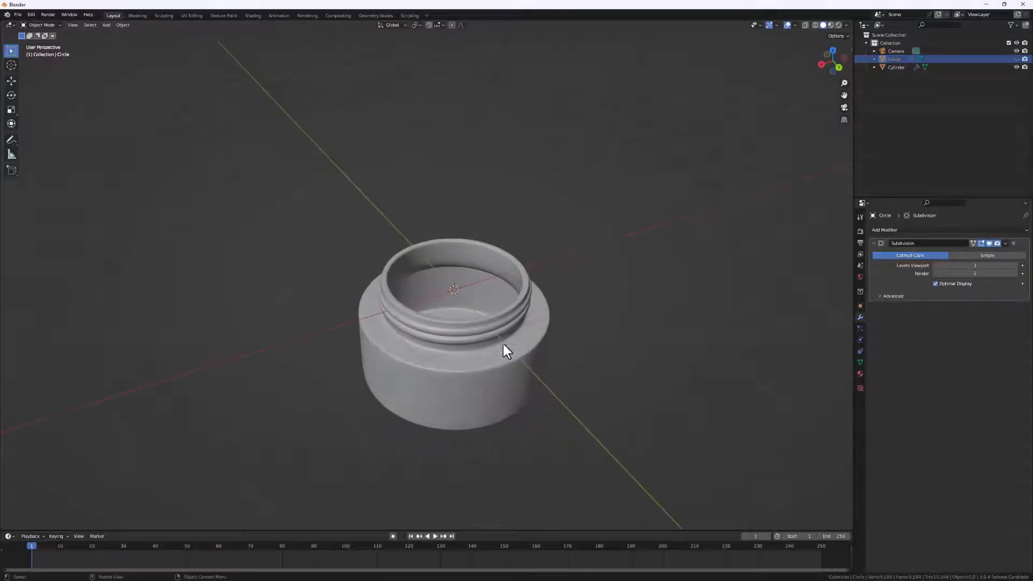
pyautogui.moveTo(503, 345); pyautogui.dragTo(472, 284, button='middle')
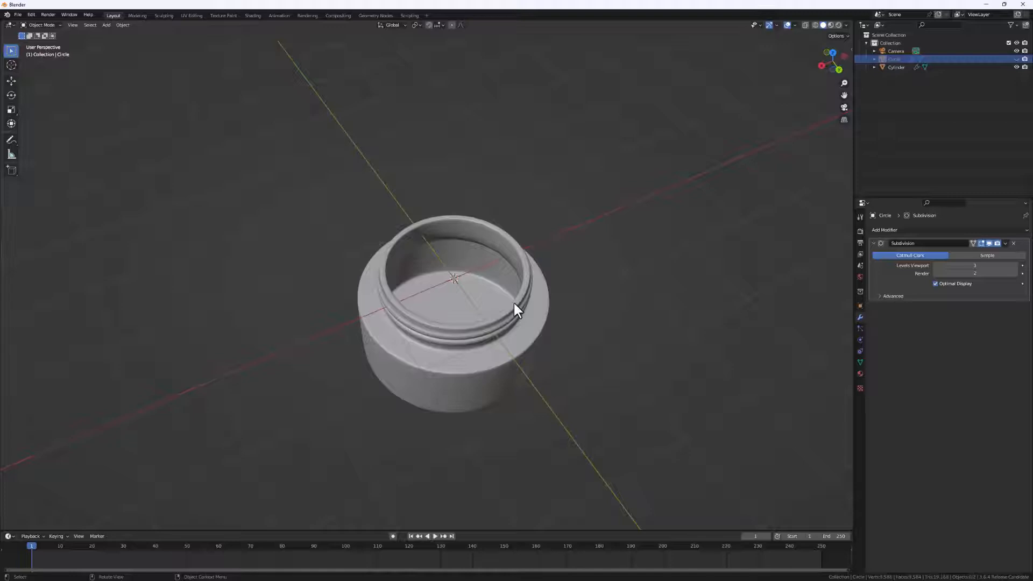
pyautogui.moveTo(513, 303); pyautogui.dragTo(399, 331, button='middle')
# In the jar's mesh, select the inner floor face and grow the selection over the interior walls up to below the neck
pyautogui.click(398, 331)
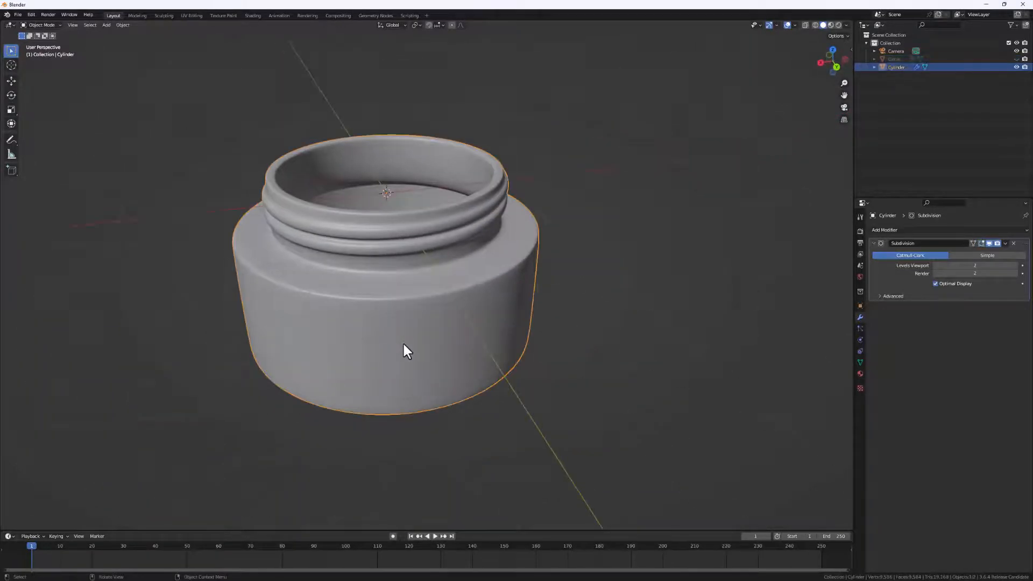
pyautogui.press('Tab')
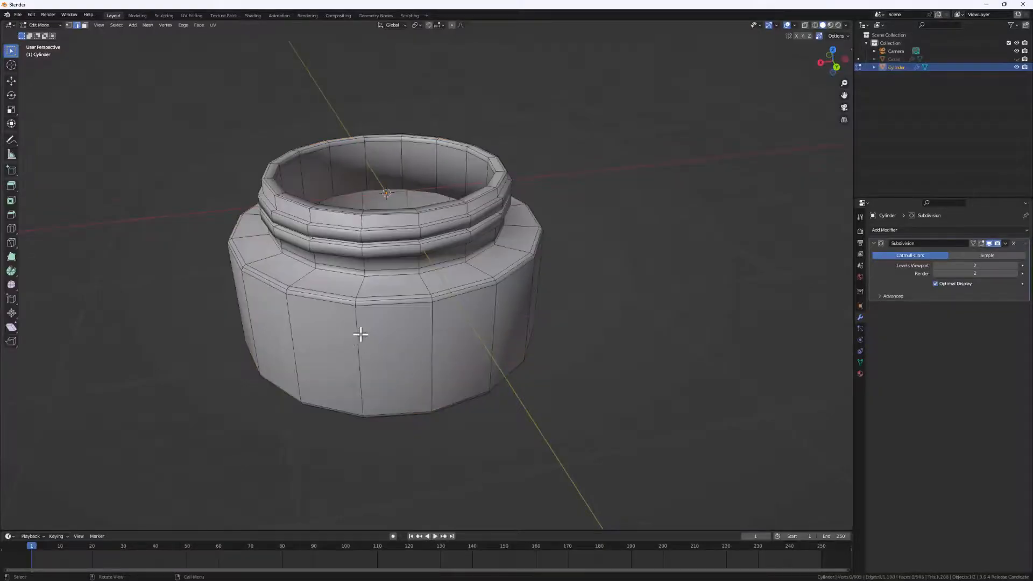
pyautogui.moveTo(360, 334); pyautogui.dragTo(358, 400, button='middle')
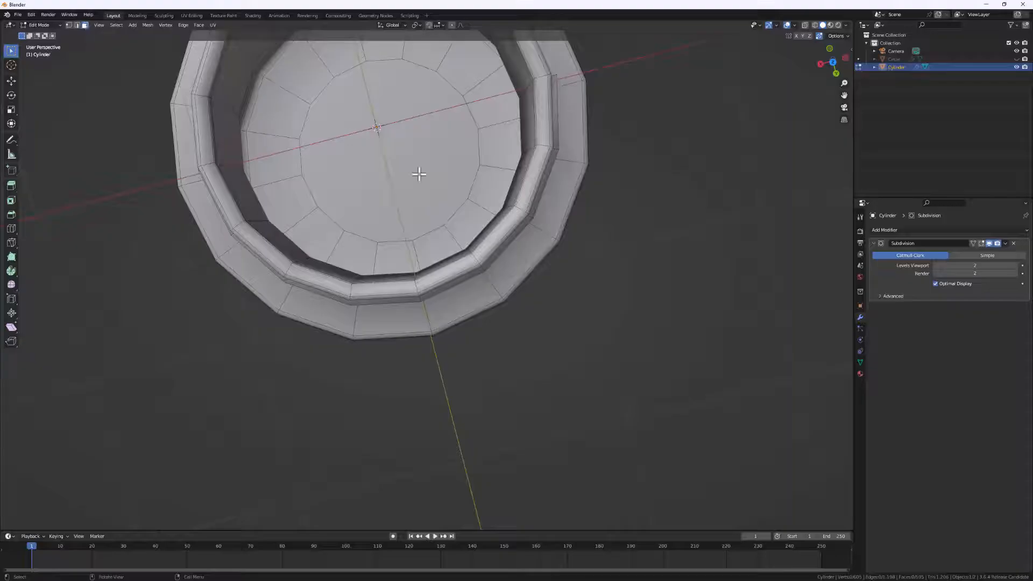
pyautogui.click(429, 155)
pyautogui.moveTo(431, 210); pyautogui.dragTo(415, 266, button='middle')
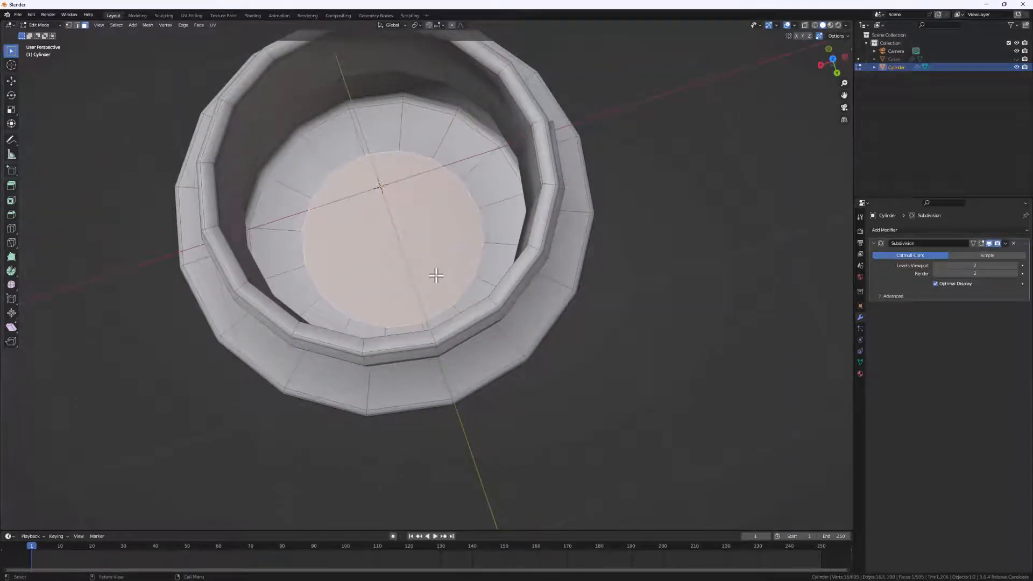
pyautogui.press('ctrl+KP_Add')
pyautogui.press('ctrl+KP_Add')
pyautogui.press('ctrl+KP_Add')
pyautogui.press('ctrl+KP_Add')
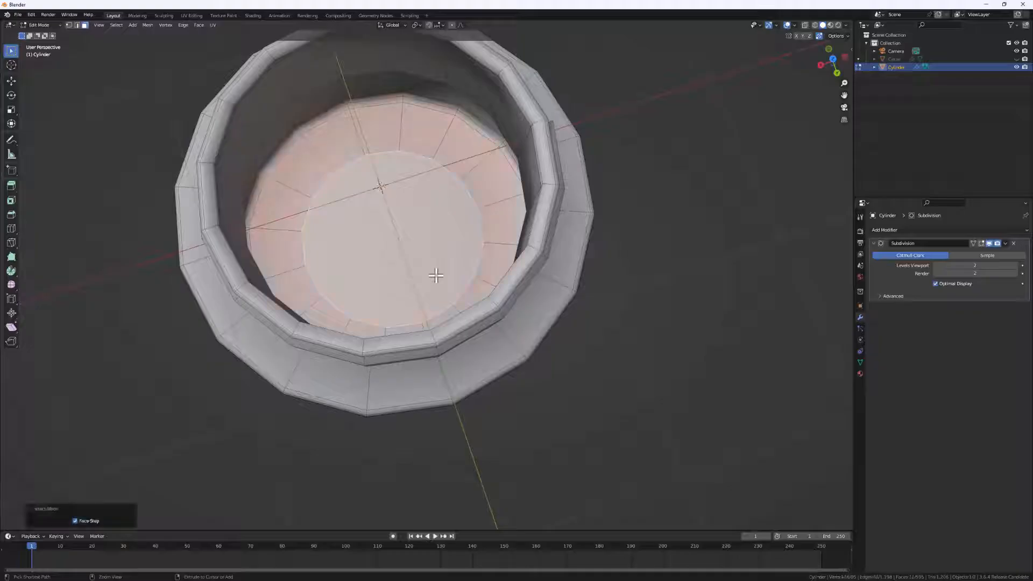
pyautogui.press('ctrl+KP_Add')
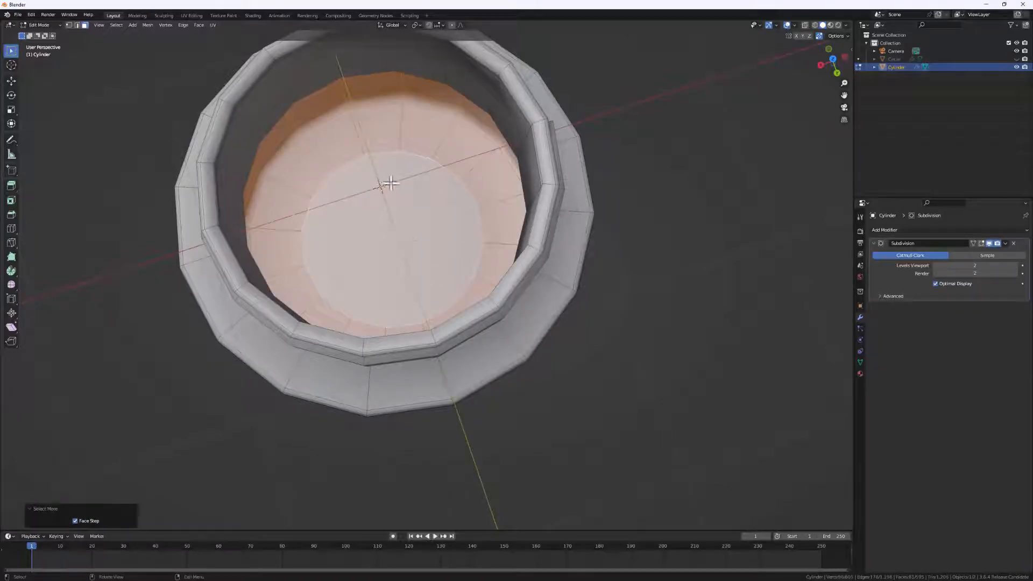
pyautogui.press('ctrl+KP_Add')
pyautogui.moveTo(558, 152); pyautogui.dragTo(362, 155, button='middle')
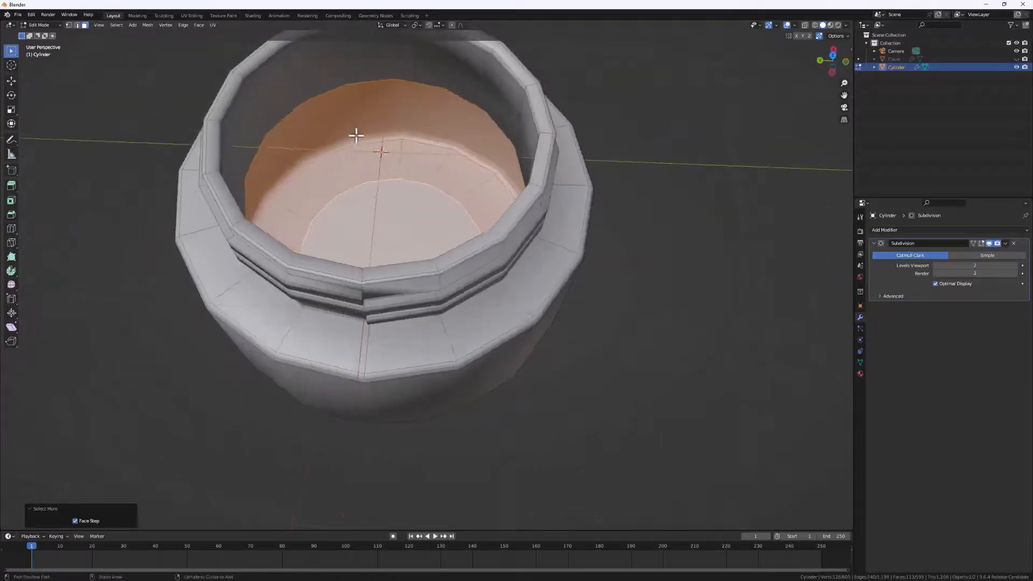
pyautogui.press('ctrl+KP_Subtract')
pyautogui.moveTo(406, 115); pyautogui.dragTo(282, 113, button='middle')
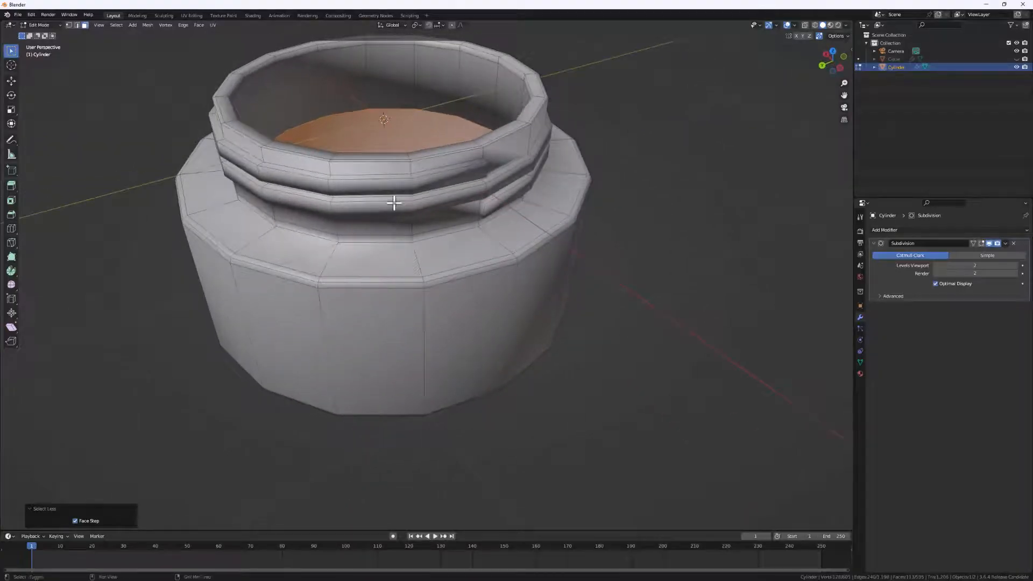
# Duplicate the selected interior faces in place and separate the copy into its own object
pyautogui.hotkey('shift', 'd')
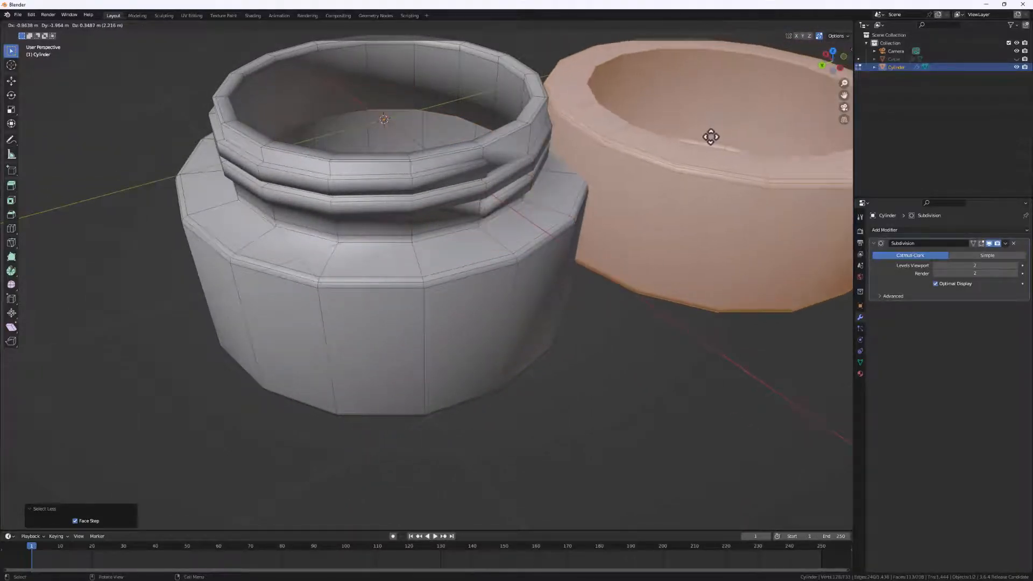
pyautogui.rightClick(711, 137)
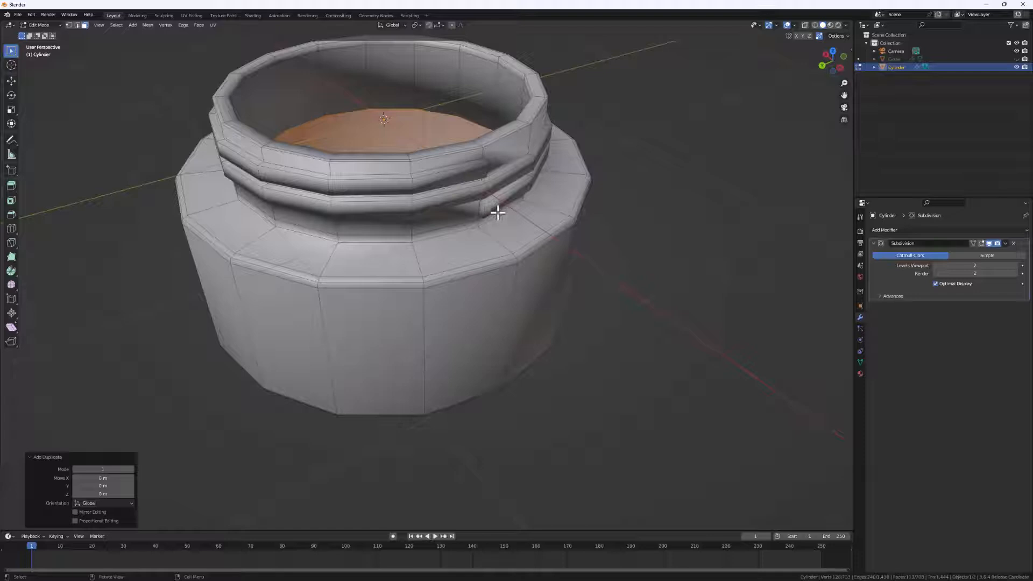
pyautogui.press('p')
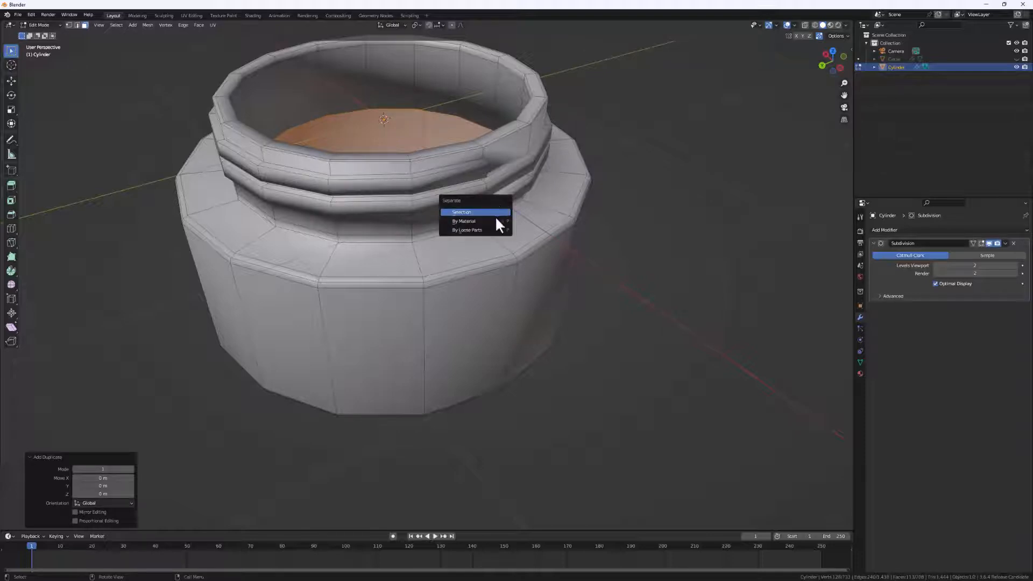
pyautogui.click(479, 212)
pyautogui.moveTo(497, 226); pyautogui.dragTo(482, 249, button='middle')
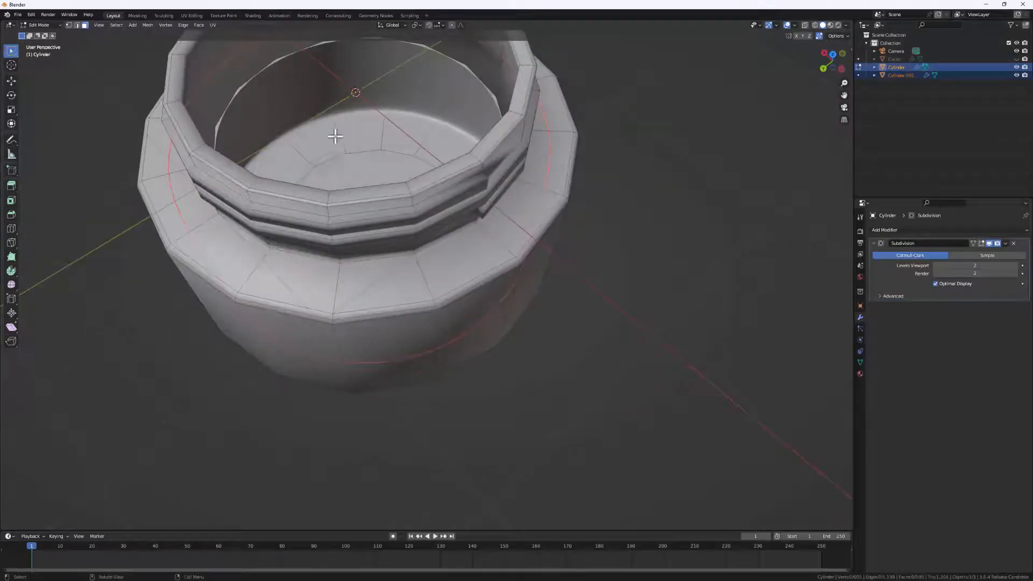
pyautogui.moveTo(252, 140); pyautogui.dragTo(326, 209, button='middle')
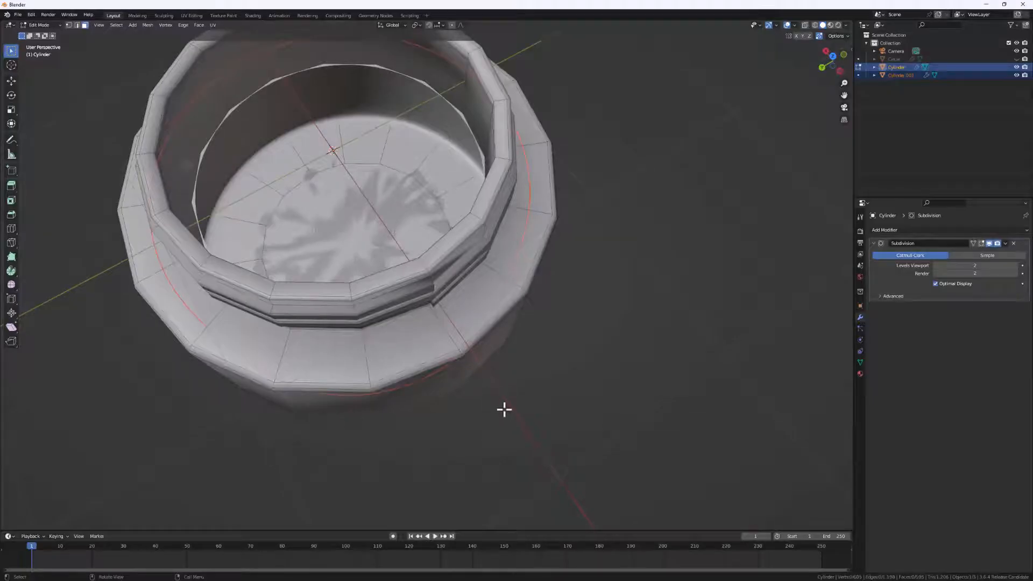
# Select the separated interior object in Object Mode and scale it to about 1.001
pyautogui.press('Tab')
pyautogui.click(199, 175)
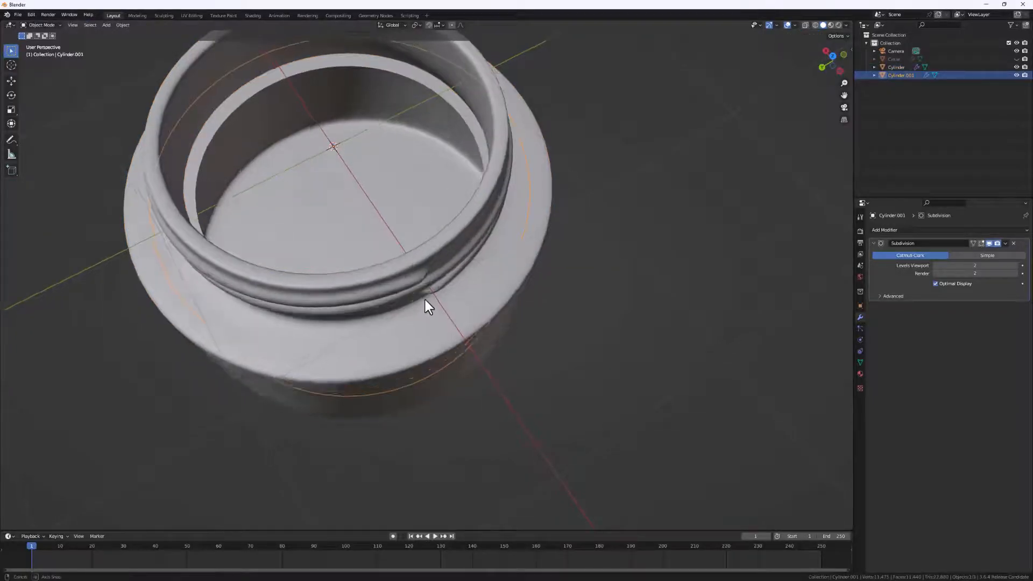
pyautogui.moveTo(425, 299); pyautogui.dragTo(446, 291, button='middle')
pyautogui.press('s')
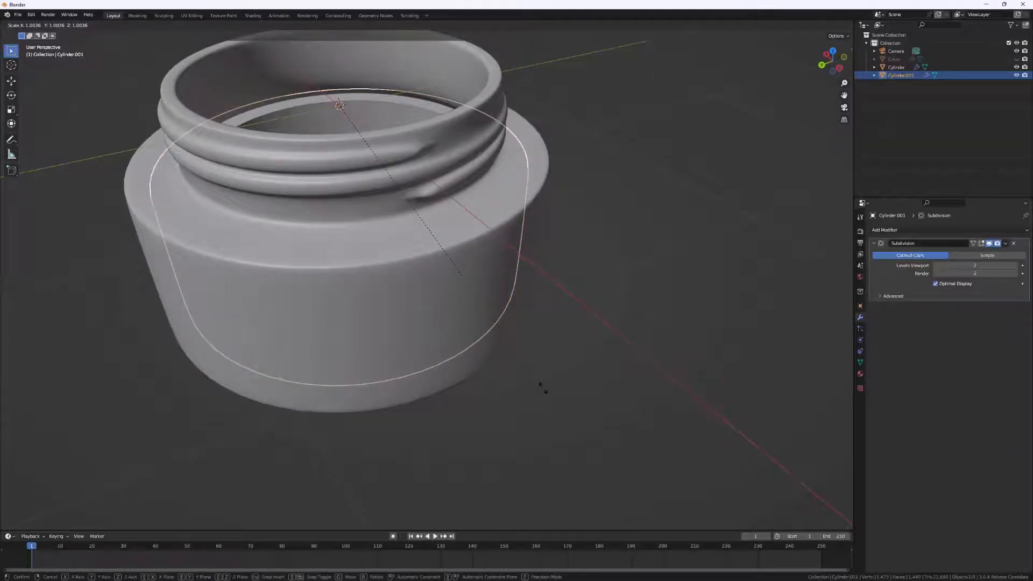
pyautogui.click(543, 388)
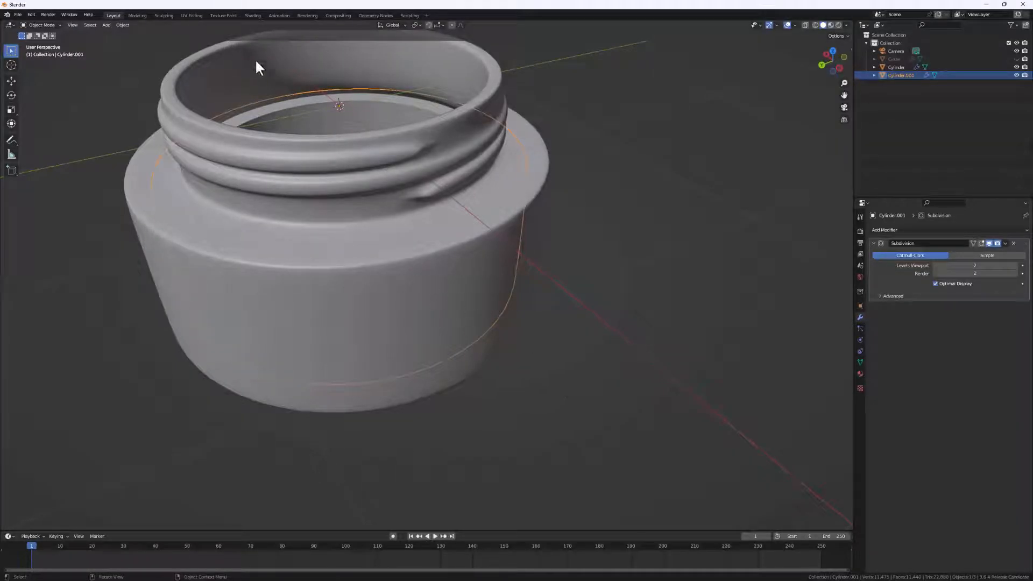
pyautogui.moveTo(331, 138); pyautogui.dragTo(307, 183, button='middle')
pyautogui.moveTo(278, 367); pyautogui.dragTo(258, 379, button='middle')
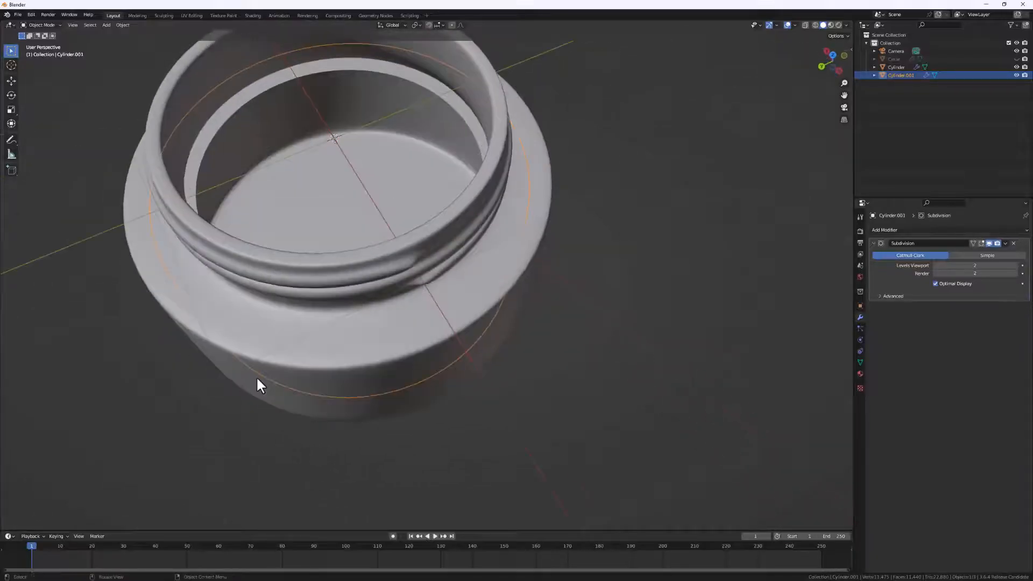
pyautogui.press('s')
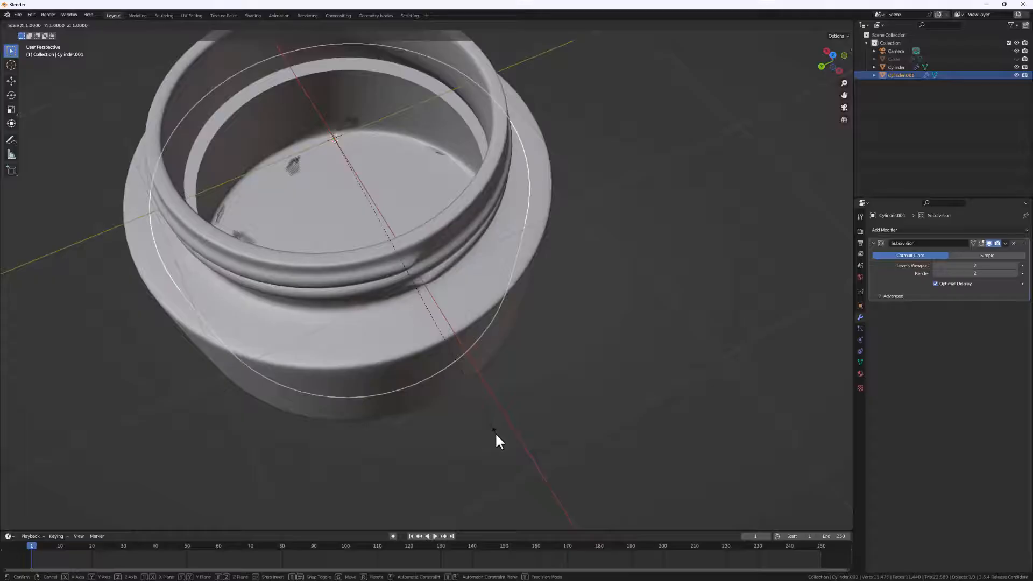
pyautogui.click(498, 436)
pyautogui.moveTo(468, 432); pyautogui.dragTo(453, 402, button='middle')
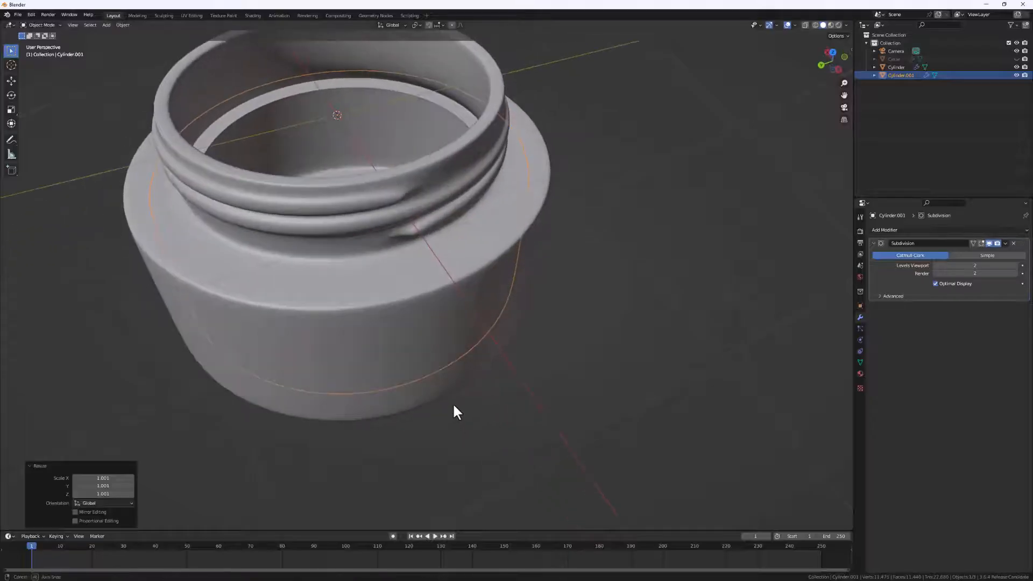
# Open the separated interior object's mesh for editing and isolate it in local view
pyautogui.press('Tab')
pyautogui.moveTo(297, 144); pyautogui.dragTo(454, 242, button='middle')
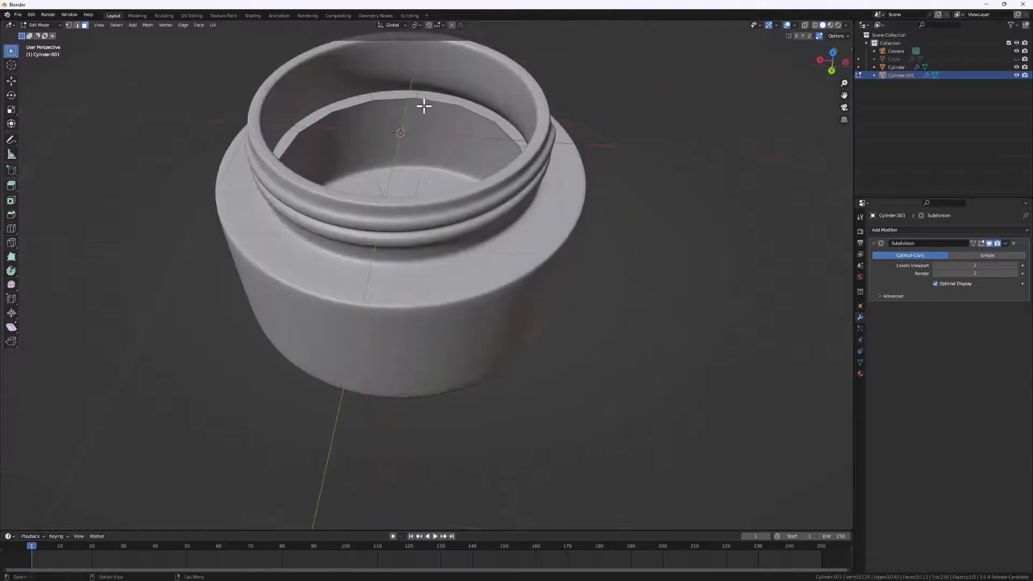
pyautogui.moveTo(429, 106); pyautogui.dragTo(432, 184, button='middle')
pyautogui.press('KP_Divide')
pyautogui.scroll(-6, 579, 235)
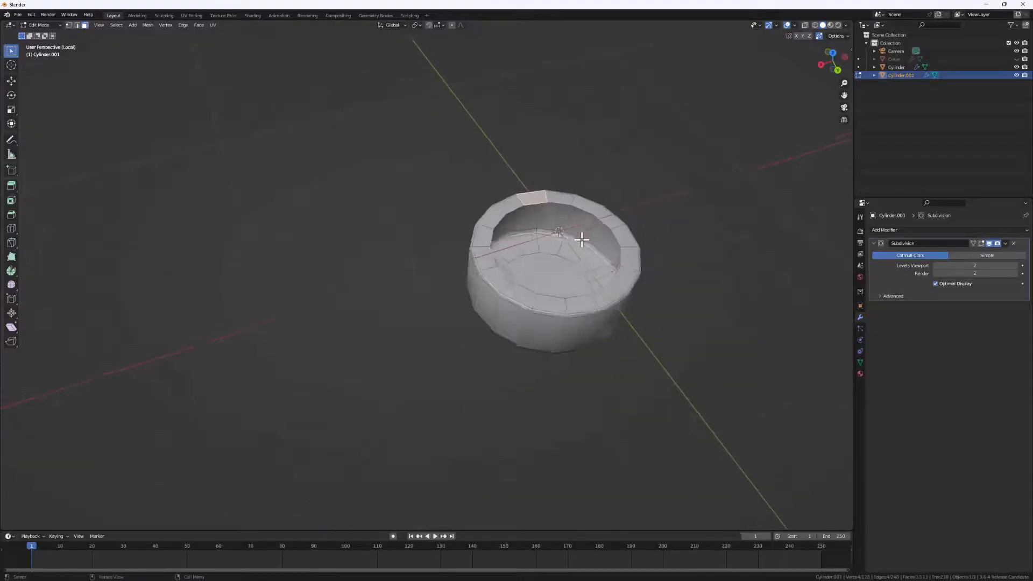
pyautogui.moveTo(635, 300); pyautogui.dragTo(566, 262, button='middle')
# Switch to edge selection and select the inner edge loop around the filling mesh's open rim
pyautogui.press('2')
pyautogui.click(502, 202)
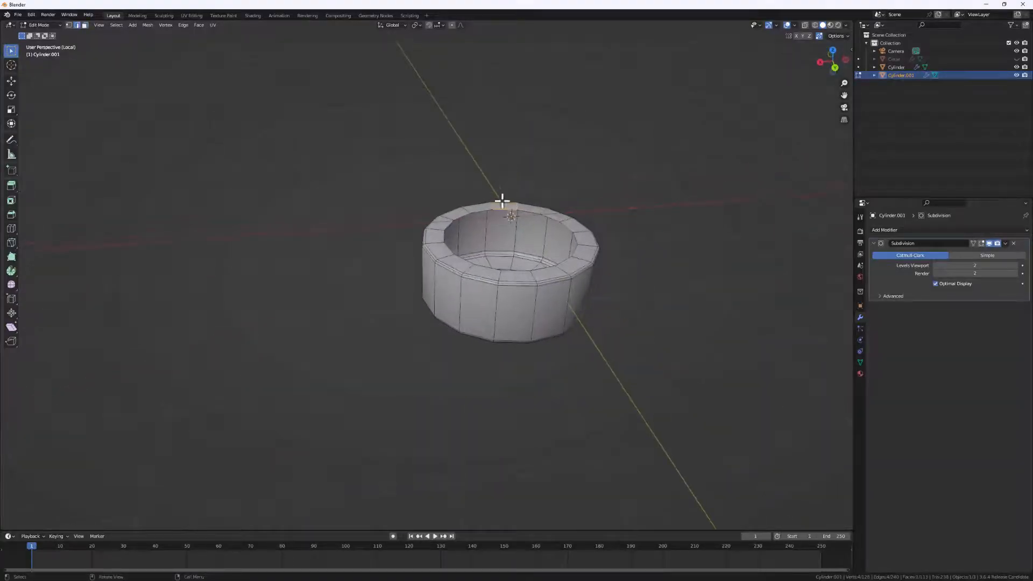
pyautogui.click(502, 203)
pyautogui.keyDown('alt'); pyautogui.click(501, 208); pyautogui.keyUp('alt')
pyautogui.moveTo(588, 272); pyautogui.dragTo(489, 228, button='middle')
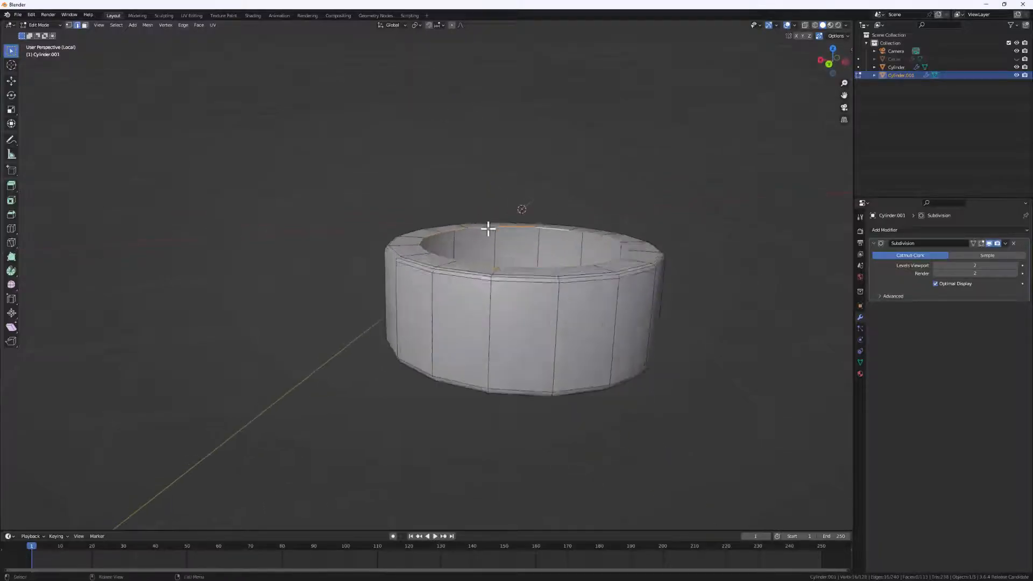
pyautogui.scroll(4, 651, 318)
# Extrude the rim loop inward with a scale of 0.648 and raise the new ring by about 0.12 m
pyautogui.press('e')
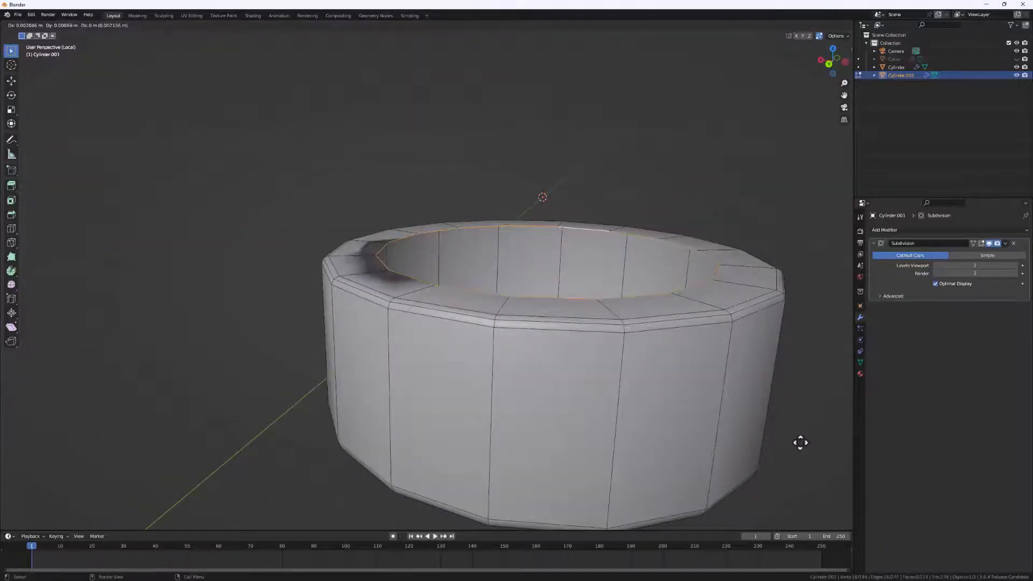
pyautogui.rightClick(801, 437)
pyautogui.press('s')
pyautogui.click(688, 401)
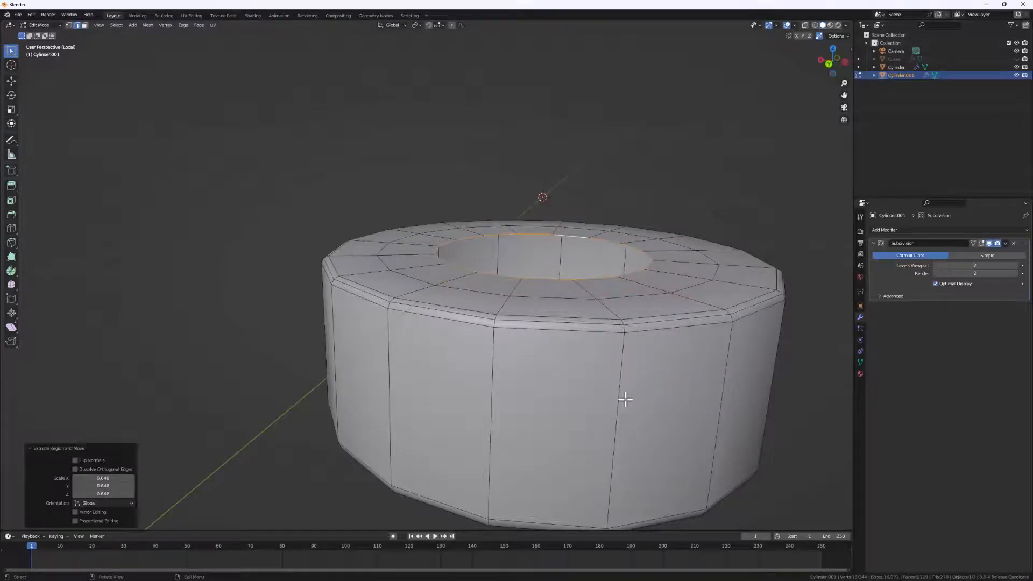
pyautogui.press('g')
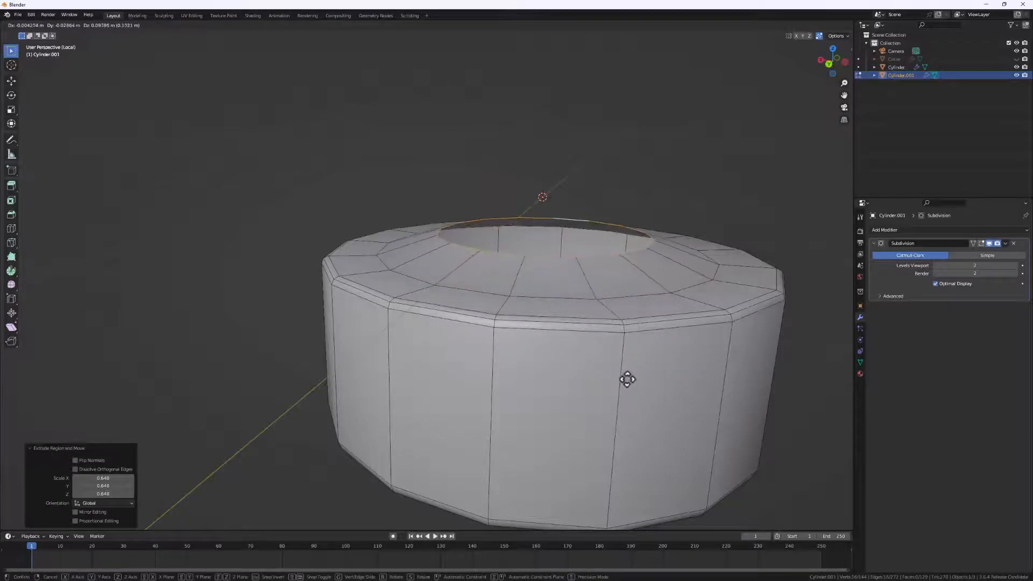
pyautogui.click(626, 375)
pyautogui.moveTo(629, 380); pyautogui.dragTo(589, 393, button='middle')
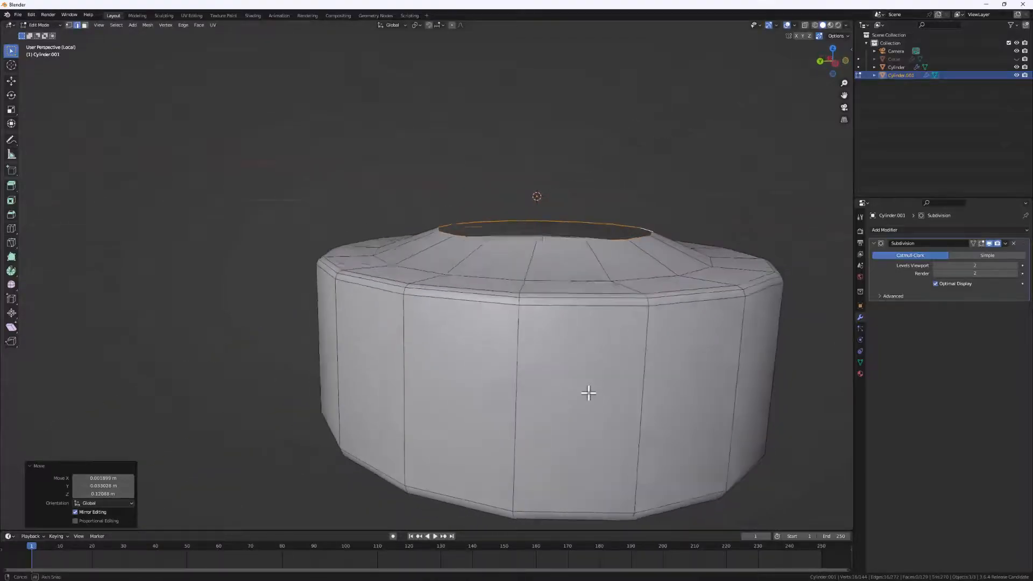
# Extrude a second ring from the raised loop, scale it to about 0.58 and lift it about 0.13 m
pyautogui.press('e')
pyautogui.press('s')
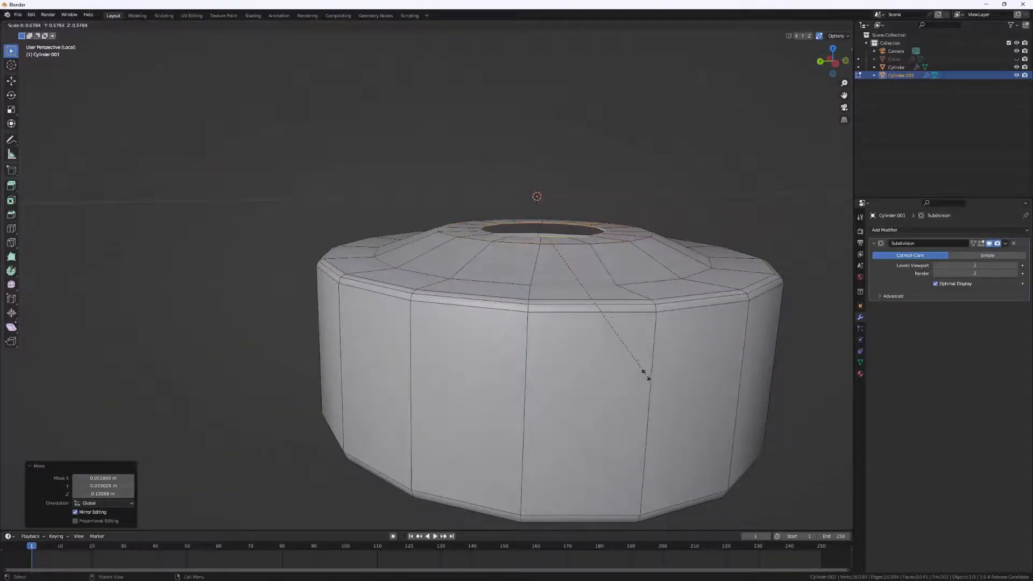
pyautogui.click(646, 374)
pyautogui.press('g')
pyautogui.click(619, 355)
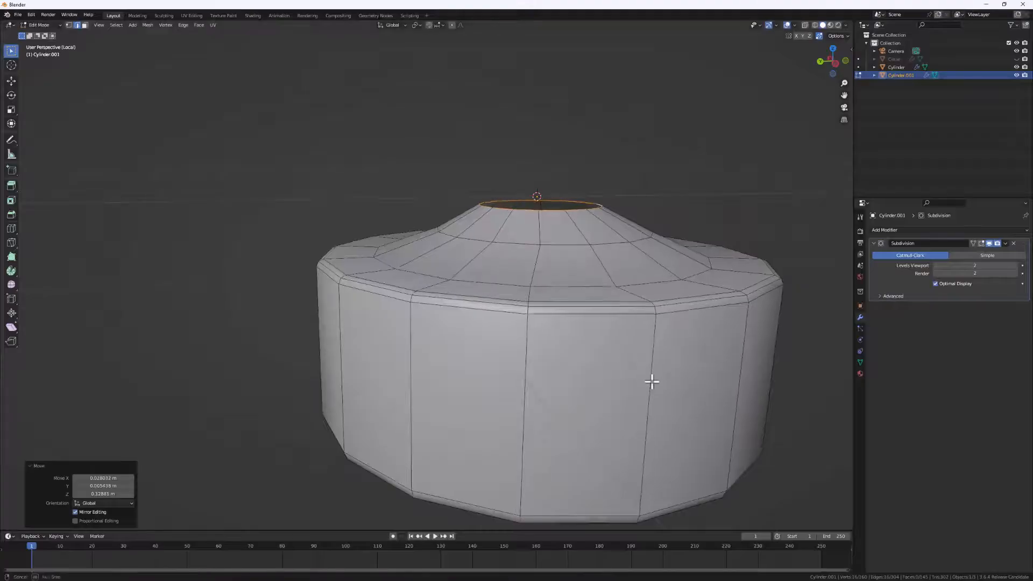
pyautogui.moveTo(652, 381); pyautogui.dragTo(664, 401, button='middle')
# Extrude a smaller third ring from the opening, fill it with a face and raise it about 0.16 m
pyautogui.press('e')
pyautogui.press('s')
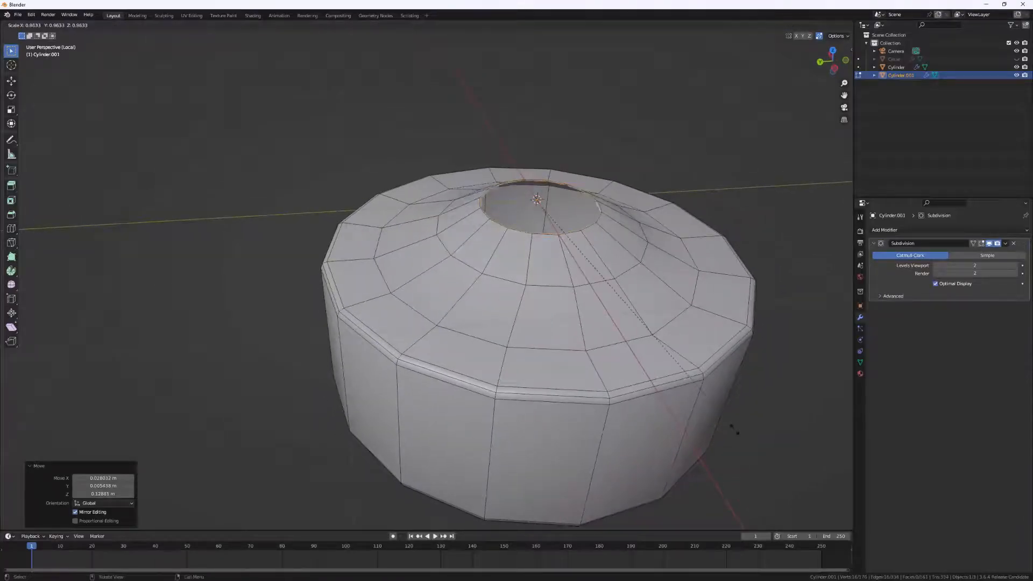
pyautogui.click(611, 292)
pyautogui.press('f')
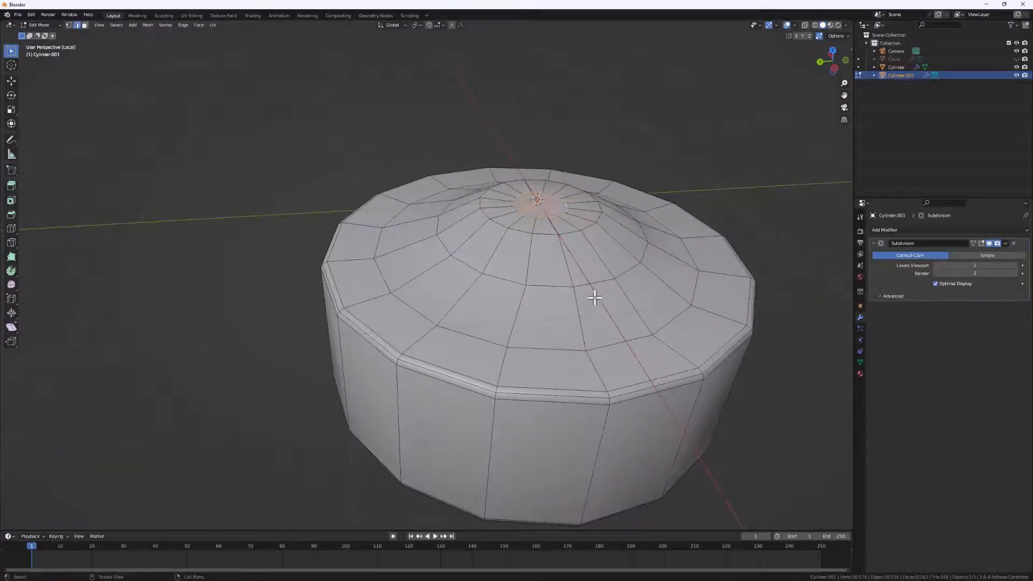
pyautogui.press('g')
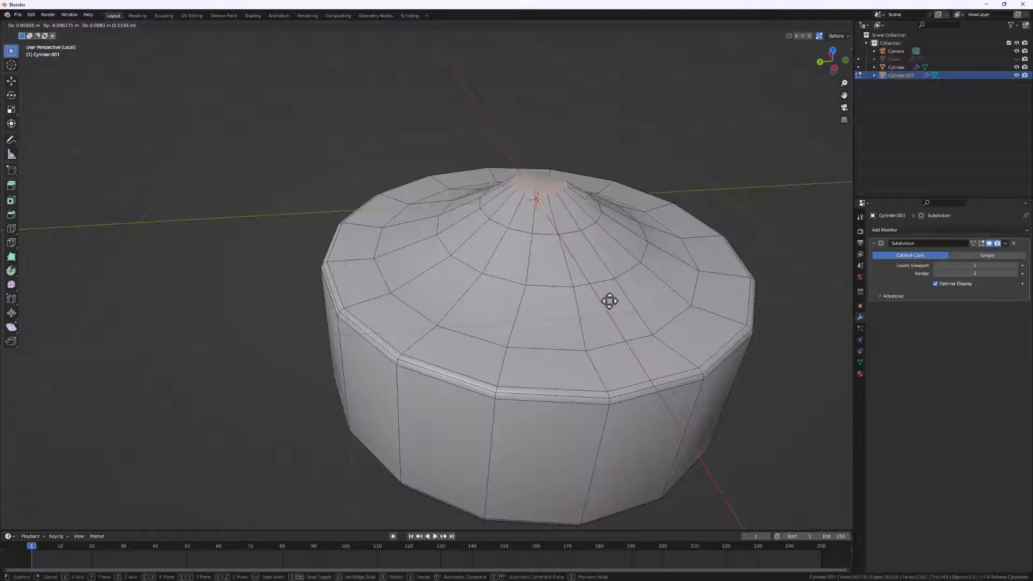
pyautogui.click(611, 288)
# Replace the single face capping the peak with a Grid Fill across its edge loop
pyautogui.press('x')
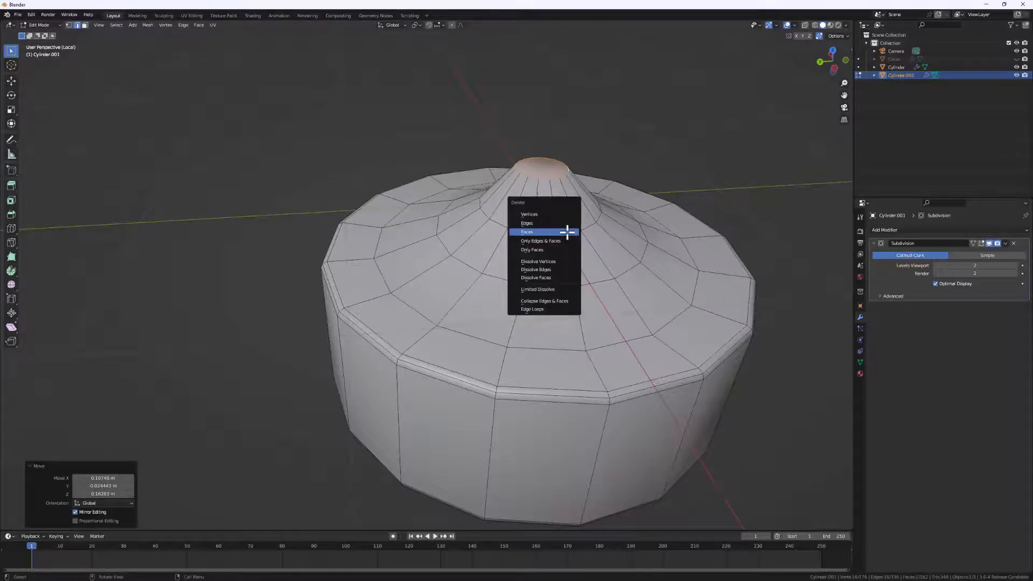
pyautogui.click(567, 232)
pyautogui.keyDown('alt'); pyautogui.click(536, 179); pyautogui.keyUp('alt')
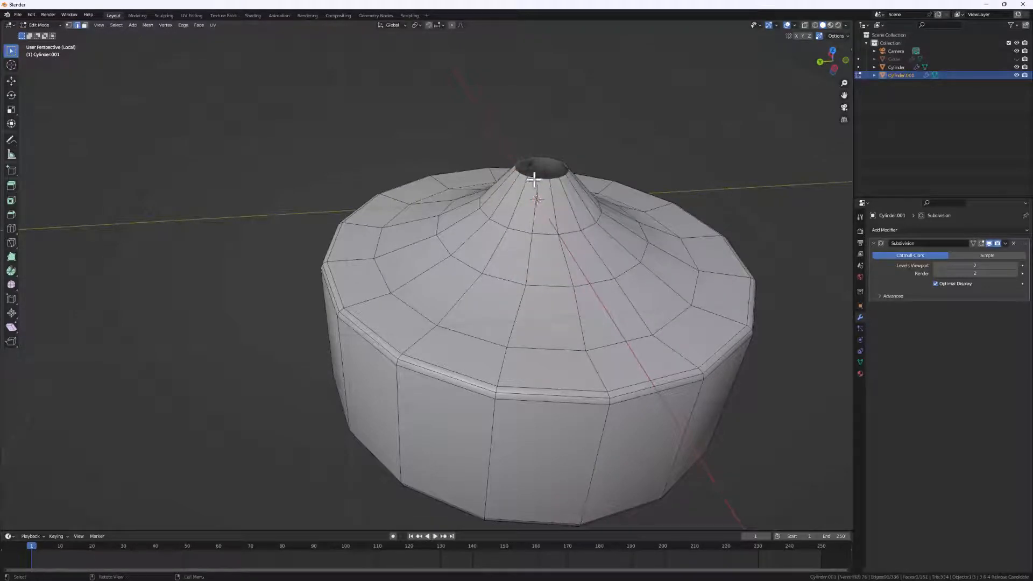
pyautogui.click(183, 25)
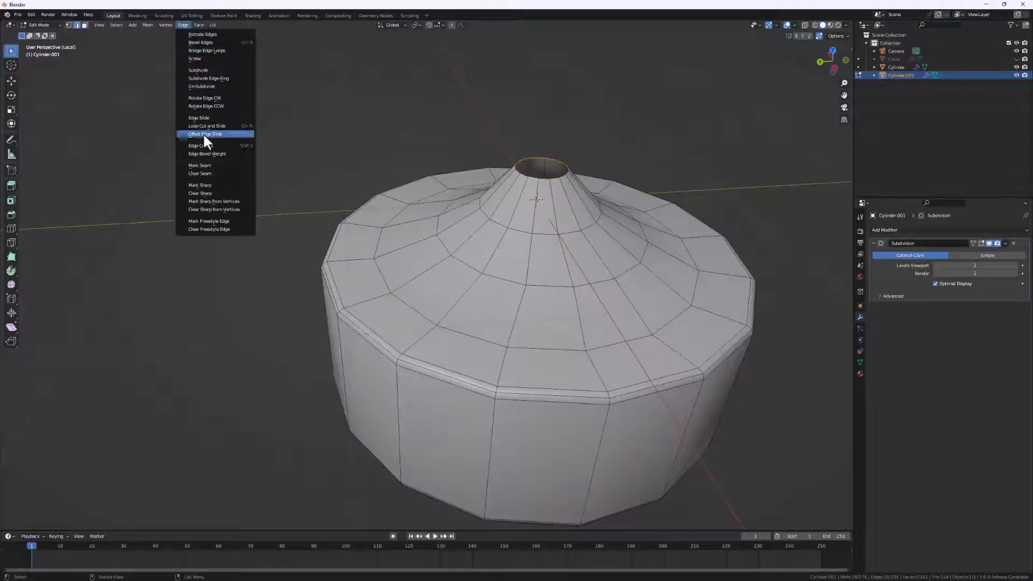
pyautogui.click(182, 28)
pyautogui.click(197, 26)
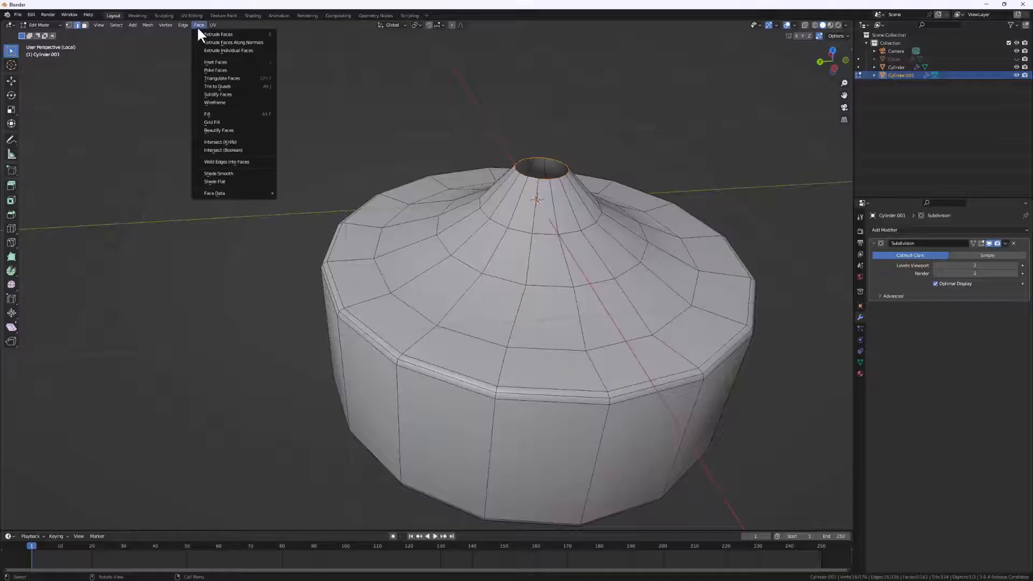
pyautogui.click(228, 120)
# Scale the peak's grid-filled cap to 0.345, raise it into a pointed tip and check the smoothed shape in Object Mode
pyautogui.moveTo(628, 246); pyautogui.dragTo(560, 233, button='middle')
pyautogui.press('s')
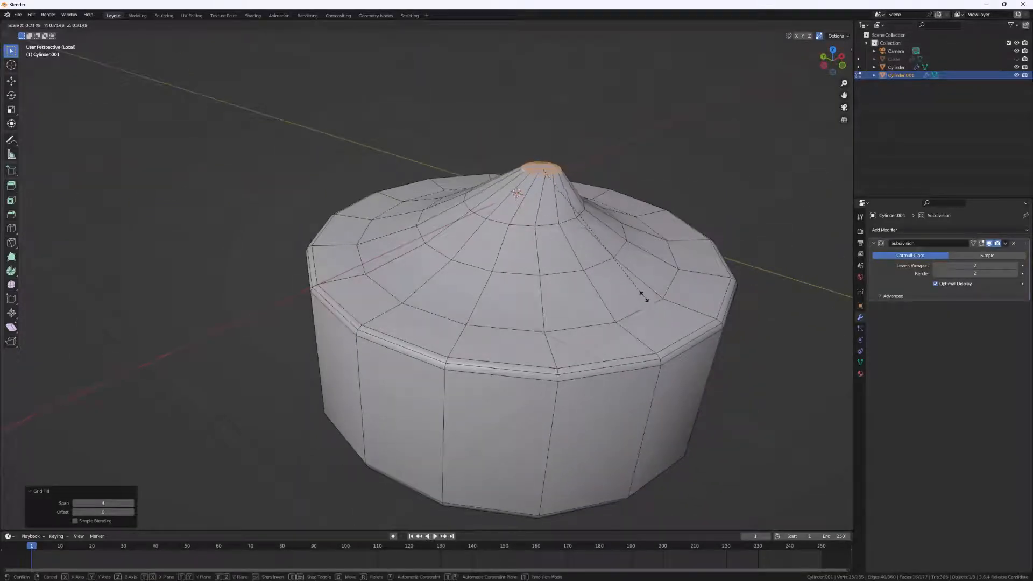
pyautogui.click(588, 220)
pyautogui.press('g')
pyautogui.press('z')
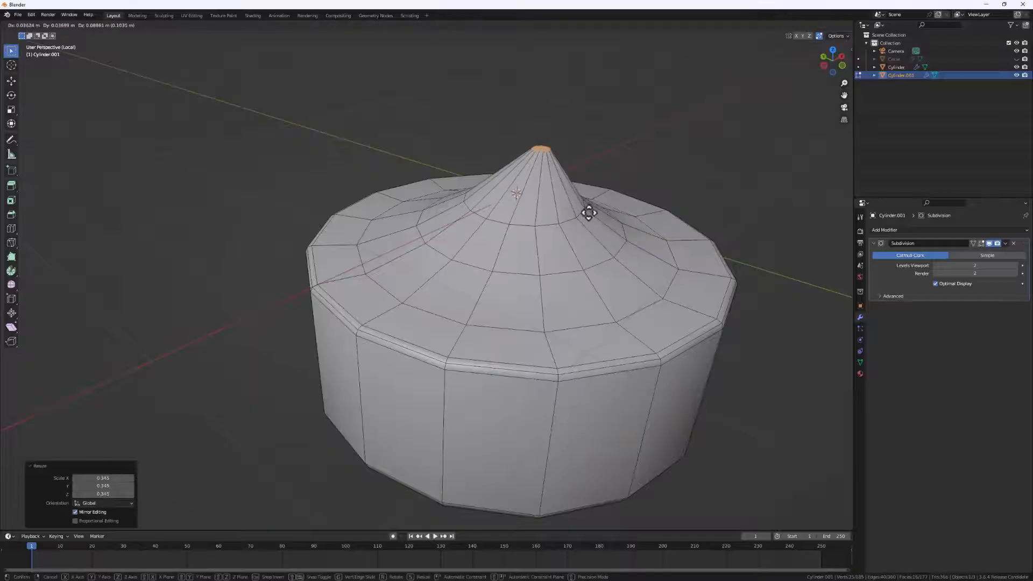
pyautogui.click(590, 208)
pyautogui.press('Tab')
pyautogui.moveTo(644, 355); pyautogui.dragTo(690, 446, button='middle')
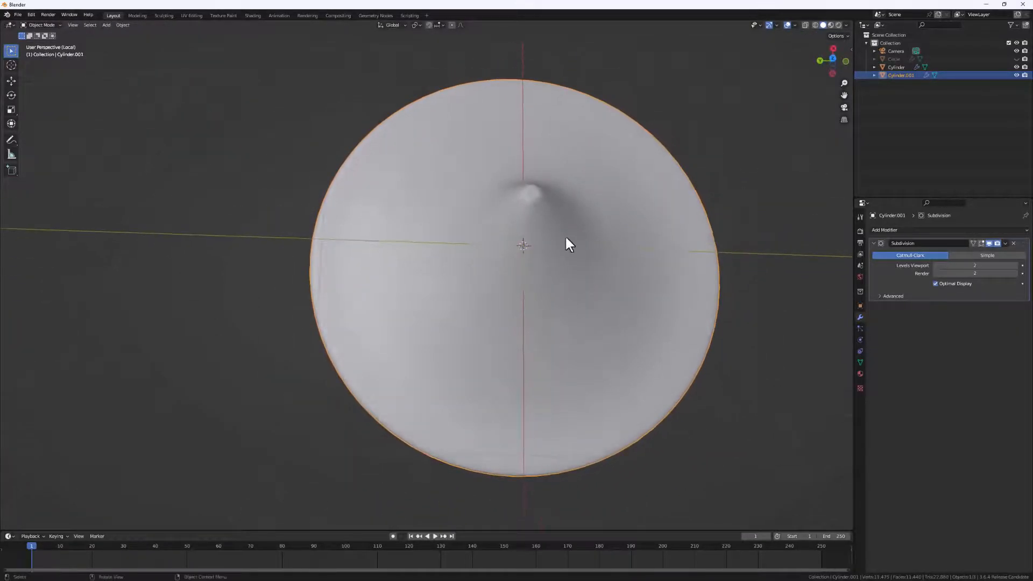
pyautogui.moveTo(646, 395); pyautogui.dragTo(511, 204, button='middle')
# Add a loop cut around the cone below the tip, scale it to about 0.665 and shift it slightly
pyautogui.press('Tab')
pyautogui.press('g')
pyautogui.press('g')
pyautogui.click(553, 163)
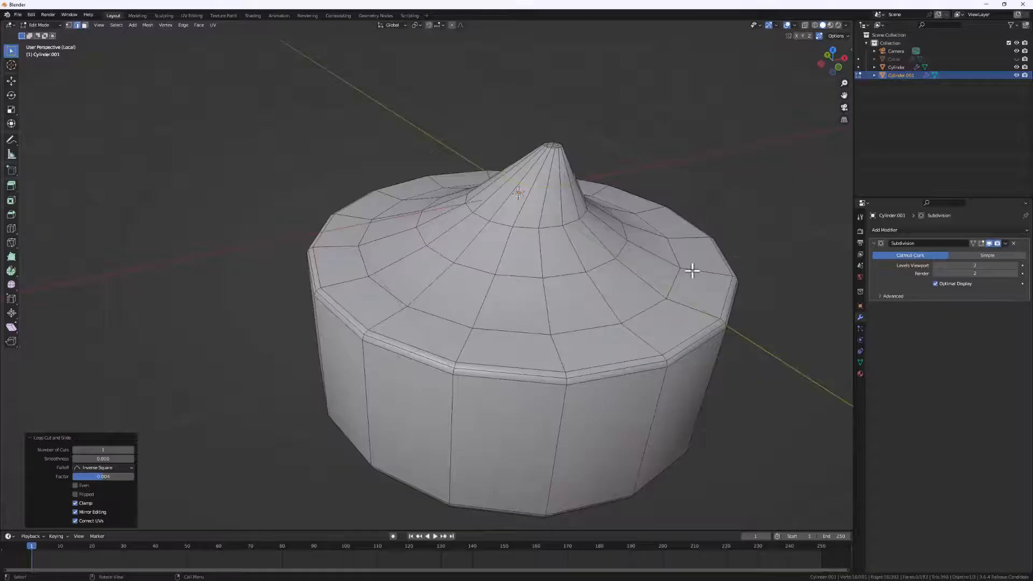
pyautogui.press('s')
pyautogui.click(629, 253)
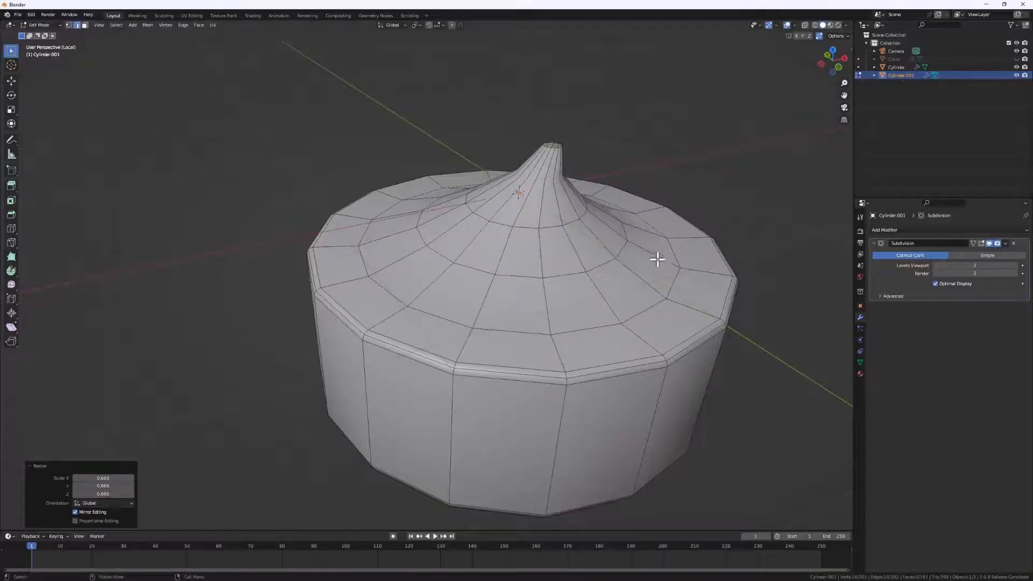
pyautogui.moveTo(608, 217); pyautogui.dragTo(562, 224, button='middle')
pyautogui.press('g')
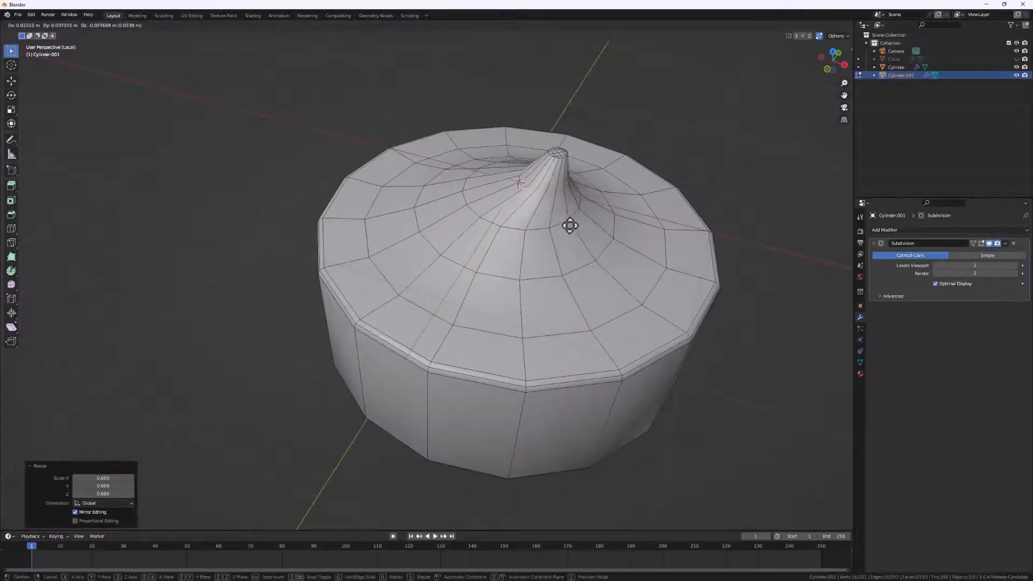
pyautogui.click(572, 227)
# Switch to vertex selection and nudge individual vertices on the slope beside the peak to make the surface irregular
pyautogui.press('Tab')
pyautogui.moveTo(579, 259); pyautogui.dragTo(572, 231, button='middle')
pyautogui.press('Tab')
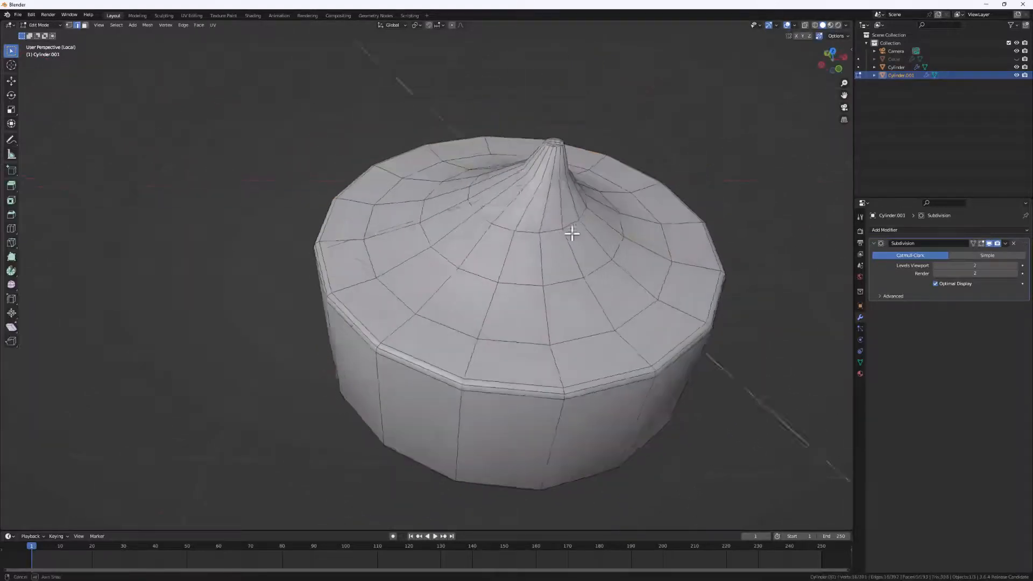
pyautogui.press('1')
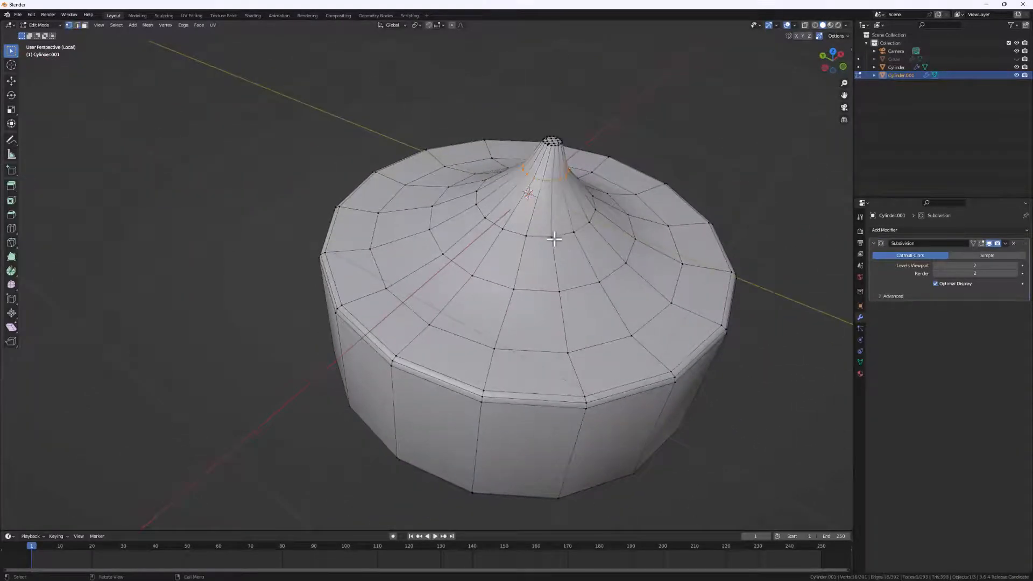
pyautogui.moveTo(553, 237)
pyautogui.mouseDown(button='middle')
pyautogui.moveTo(581, 269)
pyautogui.moveTo(489, 247)
pyautogui.moveTo(540, 249)
pyautogui.mouseUp(button='middle')
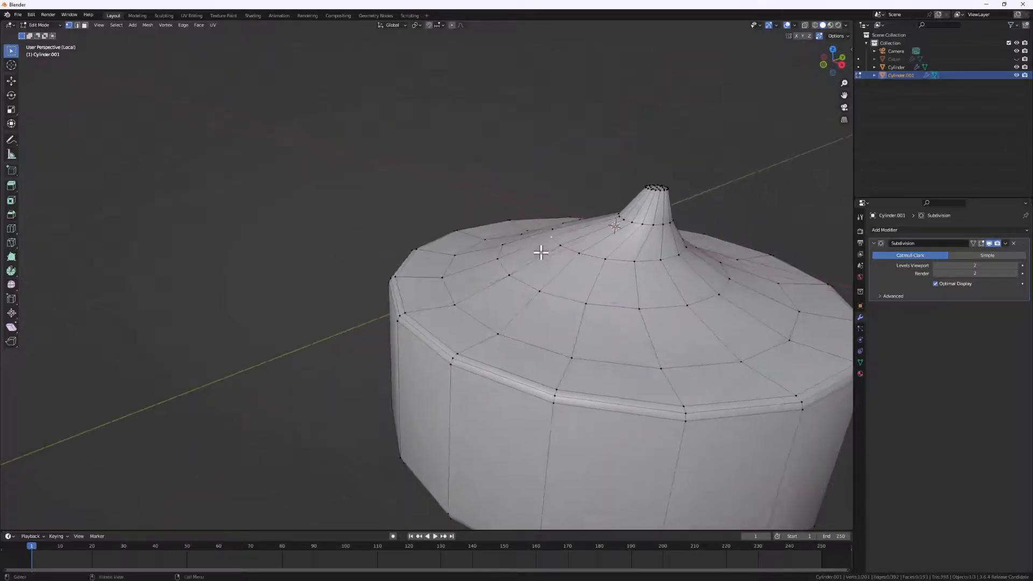
pyautogui.press('g')
pyautogui.click(548, 260)
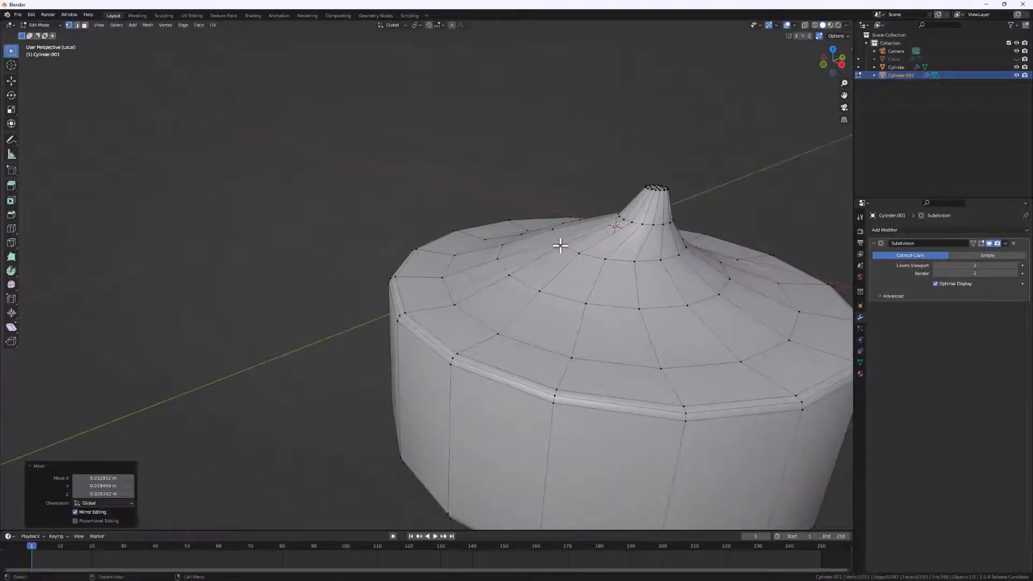
pyautogui.press('g')
pyautogui.click(600, 269)
pyautogui.press('g')
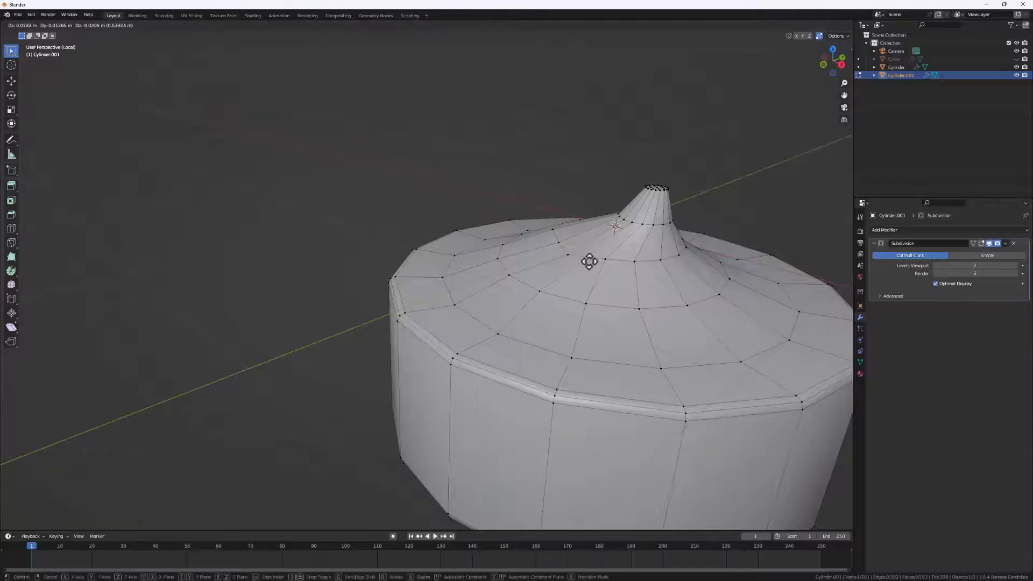
pyautogui.click(589, 262)
# Reposition more single vertices around the base of the peak from other sides, checking the smoothed surface in between
pyautogui.moveTo(641, 311); pyautogui.dragTo(524, 243, button='middle')
pyautogui.press('g')
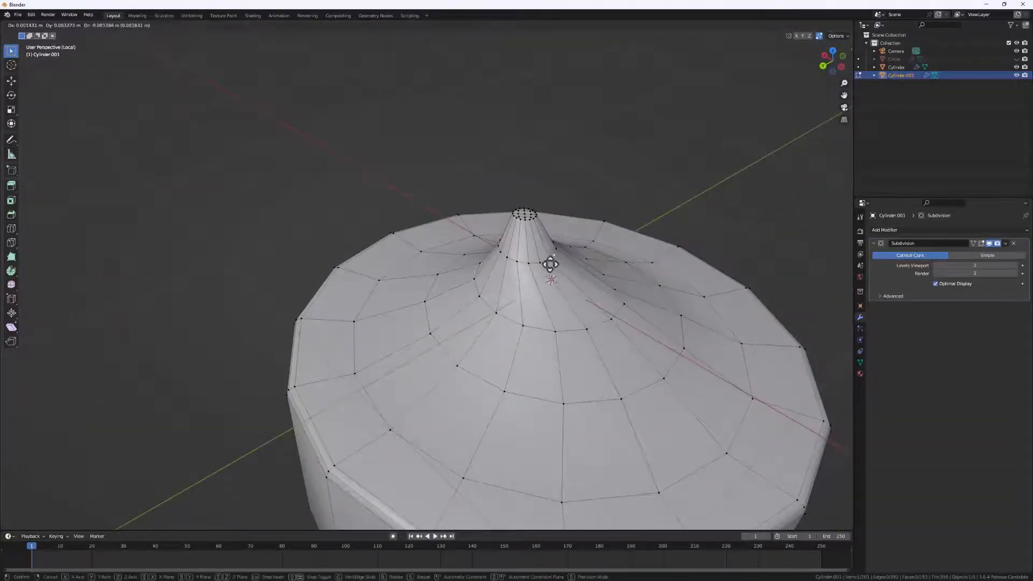
pyautogui.click(548, 265)
pyautogui.press('g')
pyautogui.click(545, 267)
pyautogui.press('Tab')
pyautogui.moveTo(576, 314); pyautogui.dragTo(456, 289, button='middle')
pyautogui.press('Tab')
pyautogui.press('g')
pyautogui.click(457, 291)
pyautogui.press('g')
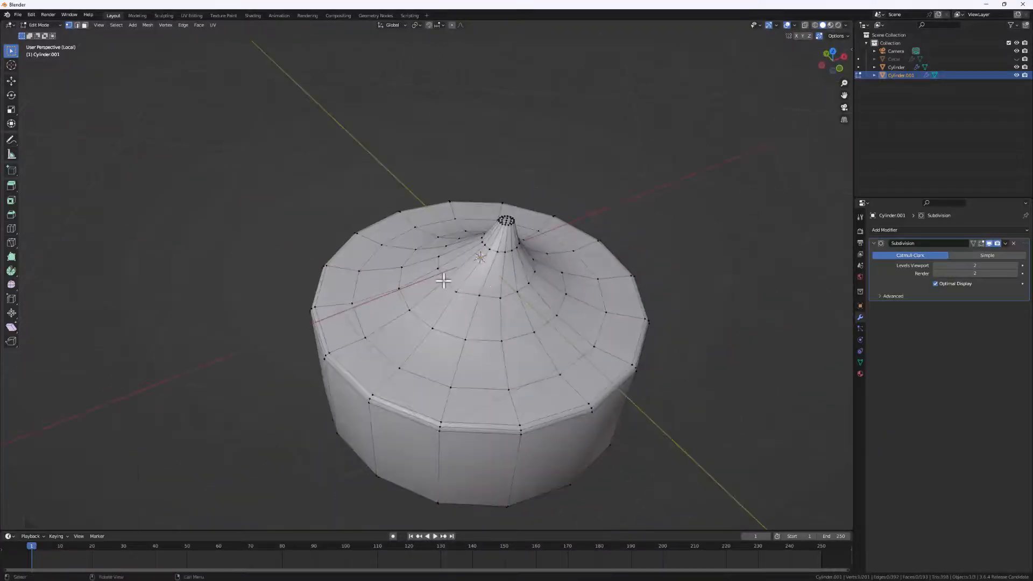
pyautogui.click(453, 282)
# Leave local view and inspect the filling's peaked surface inside the jar from above and the side
pyautogui.moveTo(517, 302); pyautogui.dragTo(482, 312, button='middle')
pyautogui.press('Tab')
pyautogui.press('KP_Divide')
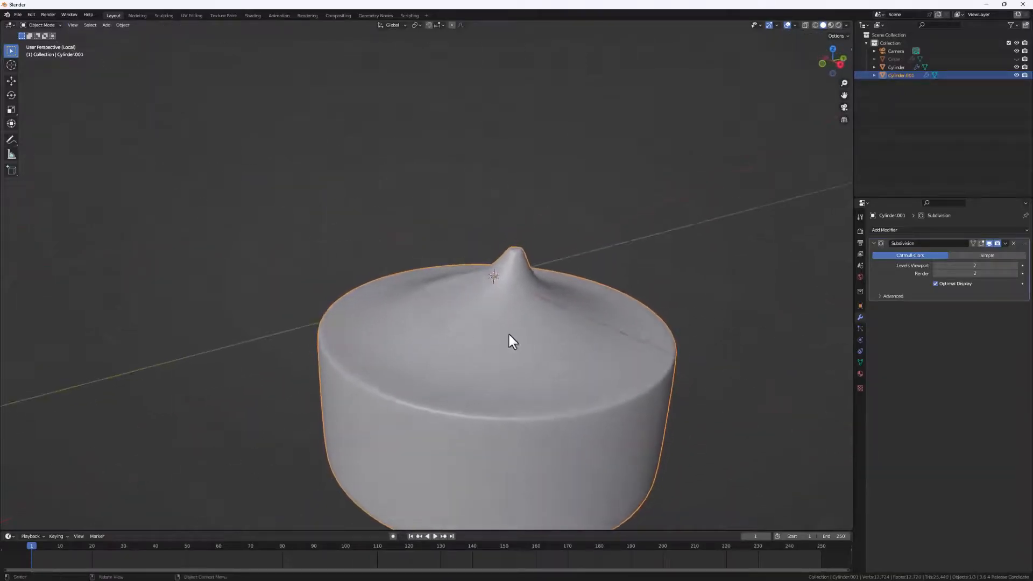
pyautogui.press('Tab')
pyautogui.moveTo(548, 342); pyautogui.dragTo(549, 341, button='middle')
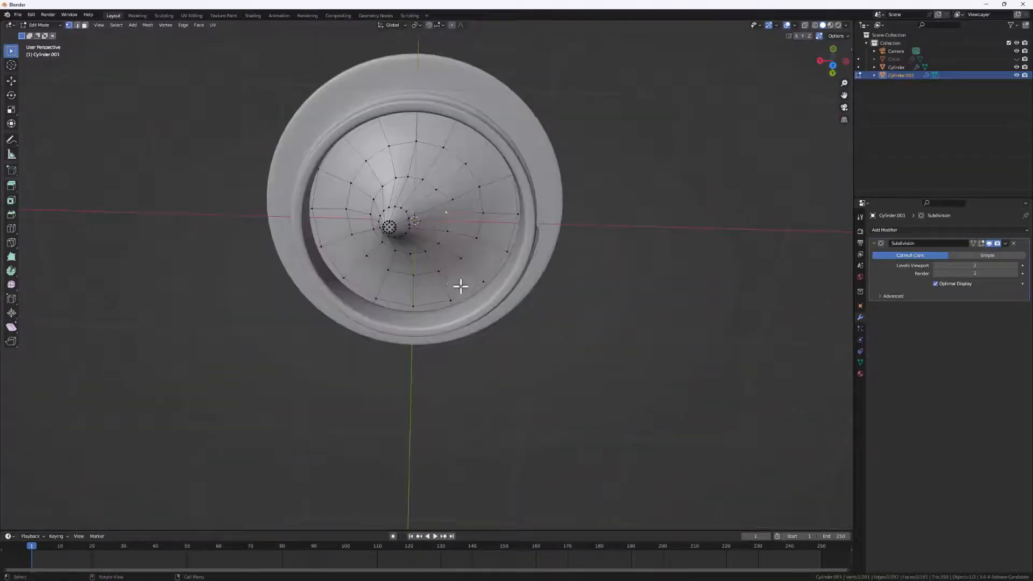
pyautogui.moveTo(460, 285); pyautogui.dragTo(347, 249, button='middle')
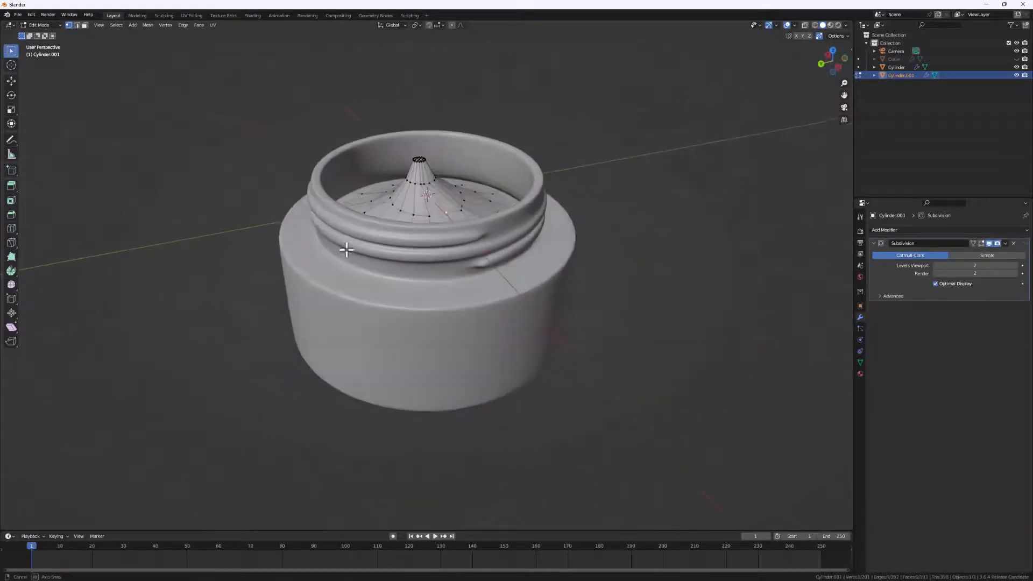
pyautogui.click(628, 183)
pyautogui.keyDown('shift'); pyautogui.moveTo(572, 281); pyautogui.dragTo(576, 281, button='middle'); pyautogui.keyUp('shift')
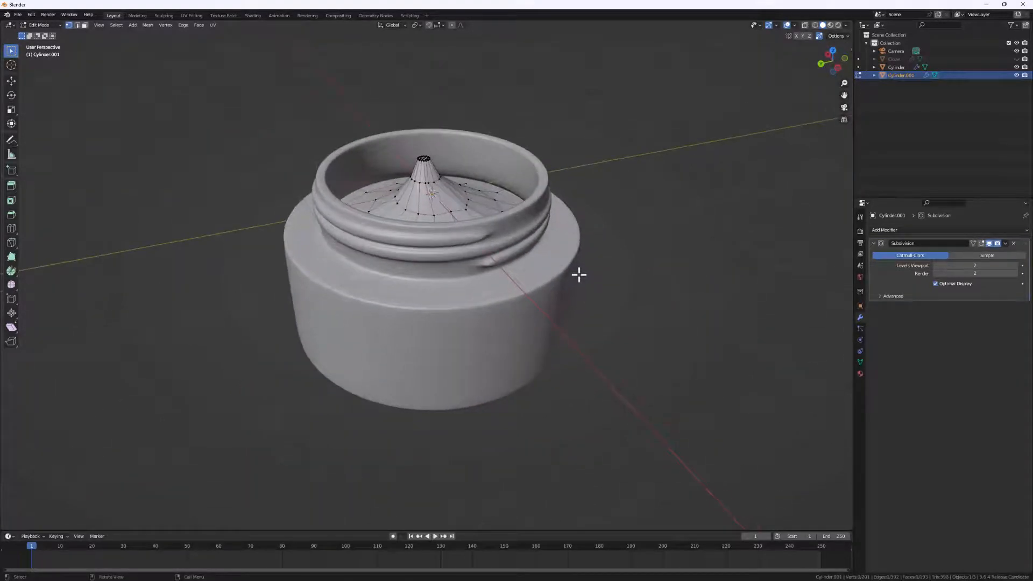
# Try to bring back the hidden lid by toggling local view and revealing hidden elements
pyautogui.press('KP_Divide')
pyautogui.press('KP_Divide')
pyautogui.press('super')
pyautogui.press('super')
pyautogui.hotkey('alt', 'h')
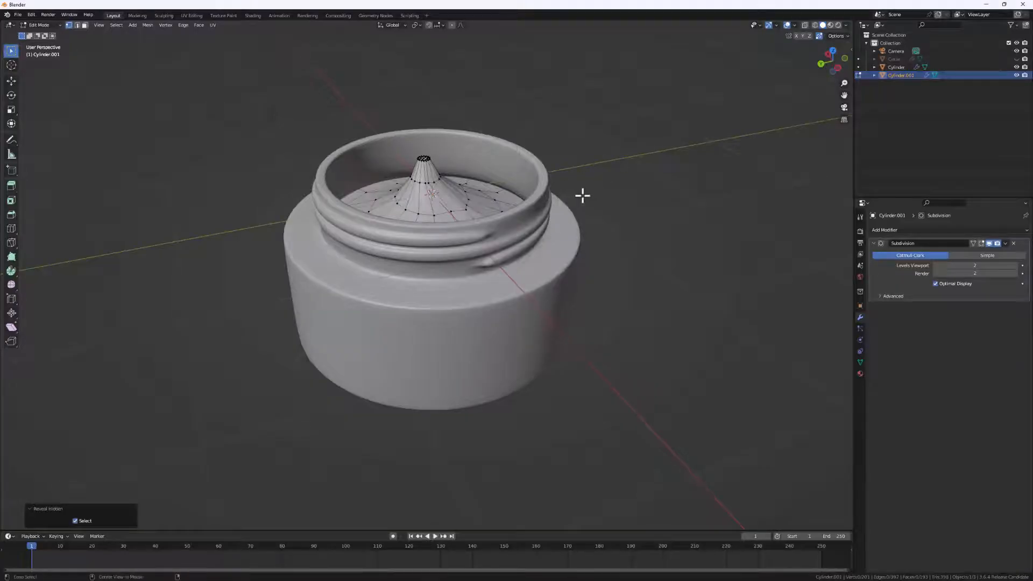
# Make the hidden lid object Circle visible again and view it on the jar
pyautogui.scroll(-4, 791, 161)
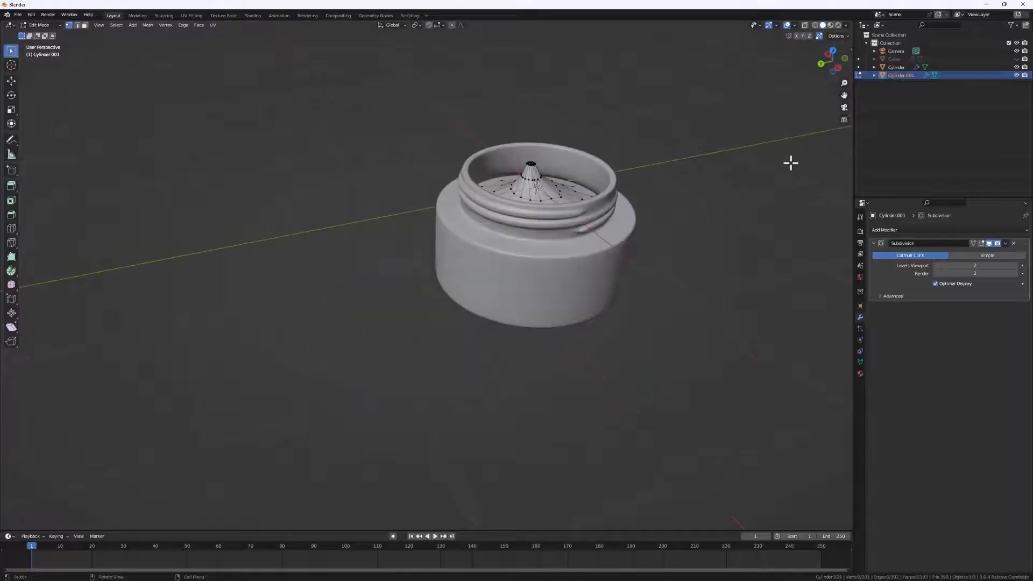
pyautogui.click(1016, 58)
pyautogui.moveTo(600, 260); pyautogui.dragTo(561, 209, button='middle')
pyautogui.scroll(4, 608, 216)
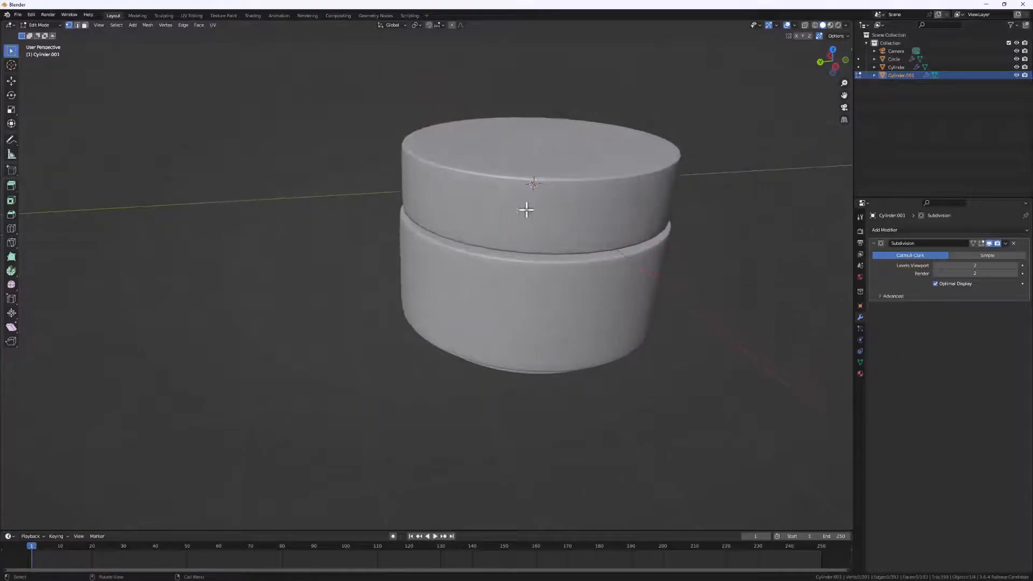
pyautogui.moveTo(666, 247); pyautogui.dragTo(521, 224, button='middle')
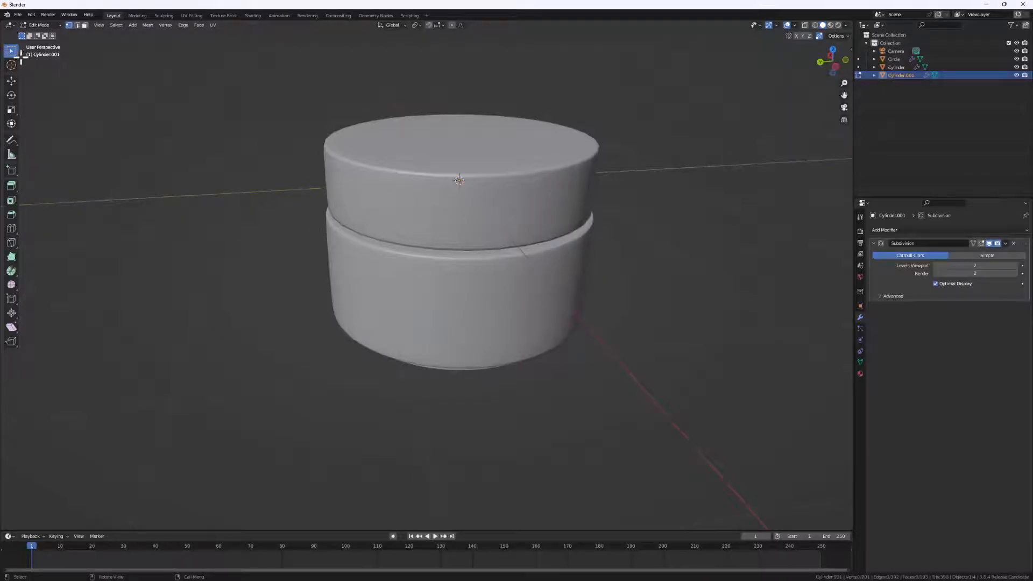
pyautogui.moveTo(15, 54); pyautogui.dragTo(37, 51)
pyautogui.moveTo(531, 266); pyautogui.dragTo(525, 251, button='middle')
pyautogui.scroll(-3, 525, 251)
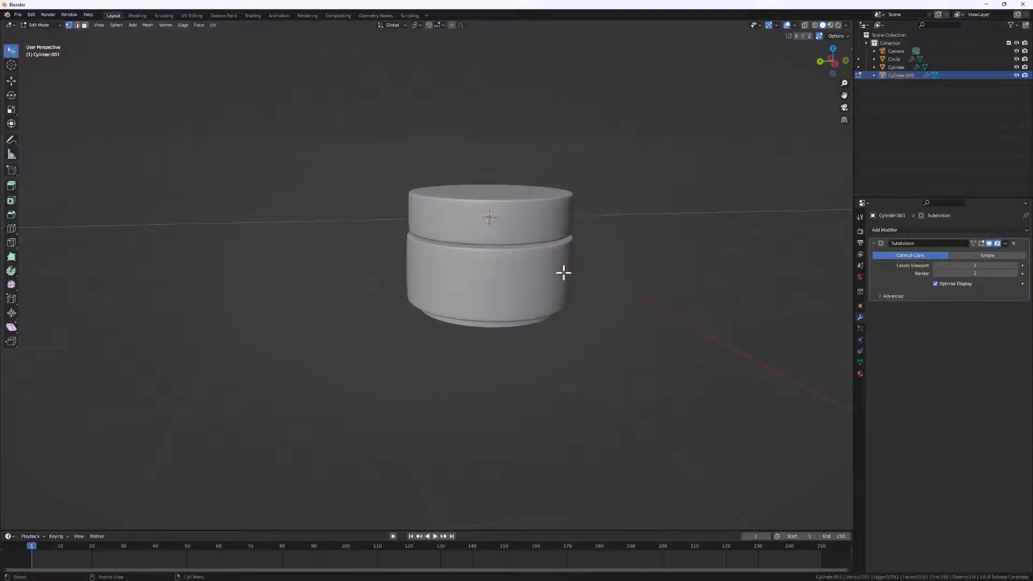
pyautogui.scroll(3, 565, 275)
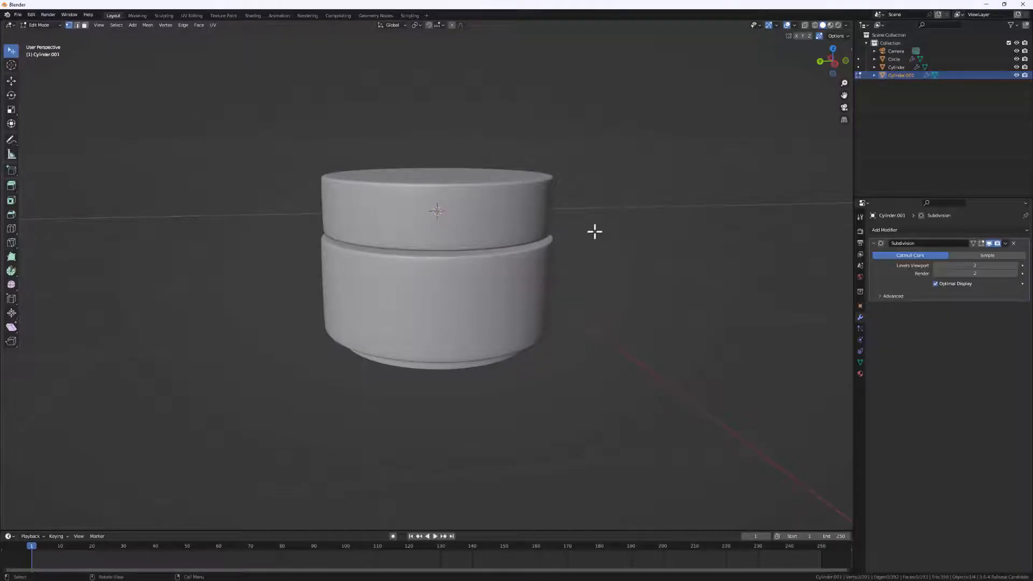
# Leave Edit Mode, select the lid and set its Subdivision viewport level to 1
pyautogui.press('Tab')
pyautogui.click(460, 213)
pyautogui.hotkey('ctrl', '1')
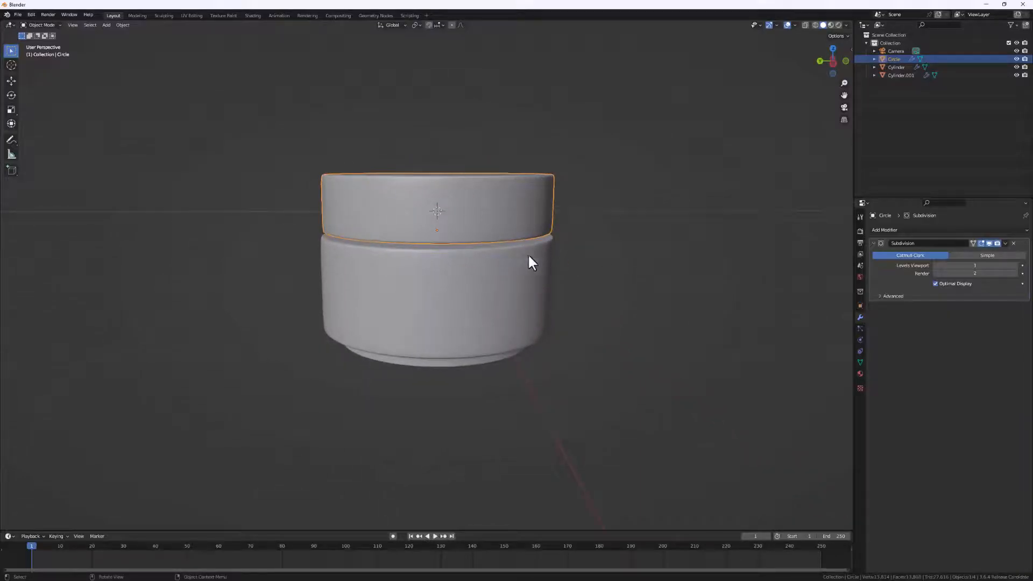
# Raise the lid straight up along Z in two moves of about 0.77 m and 0.80 m, clear of the jar
pyautogui.press('g')
pyautogui.press('z')
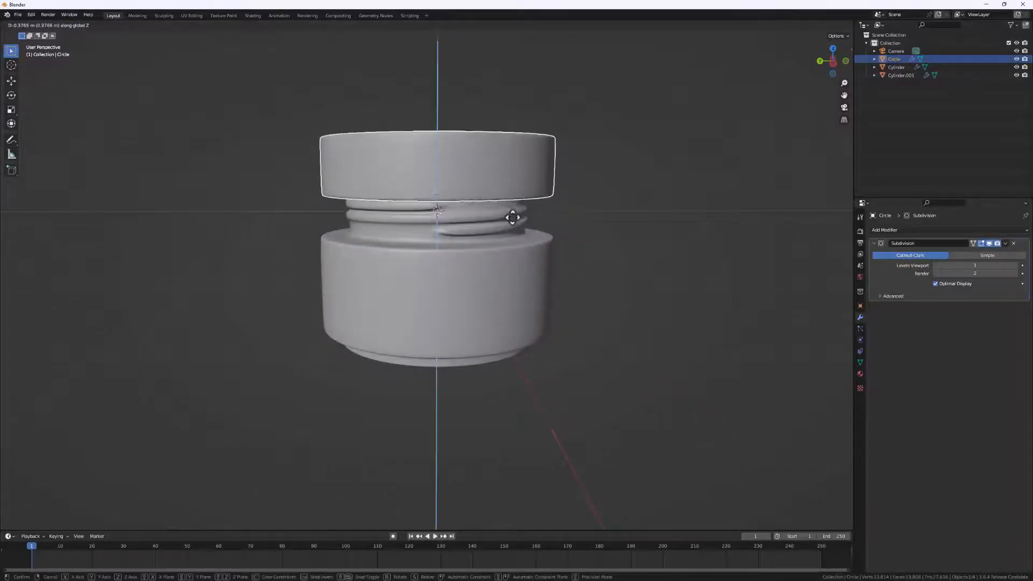
pyautogui.click(517, 179)
pyautogui.scroll(-5, 502, 258)
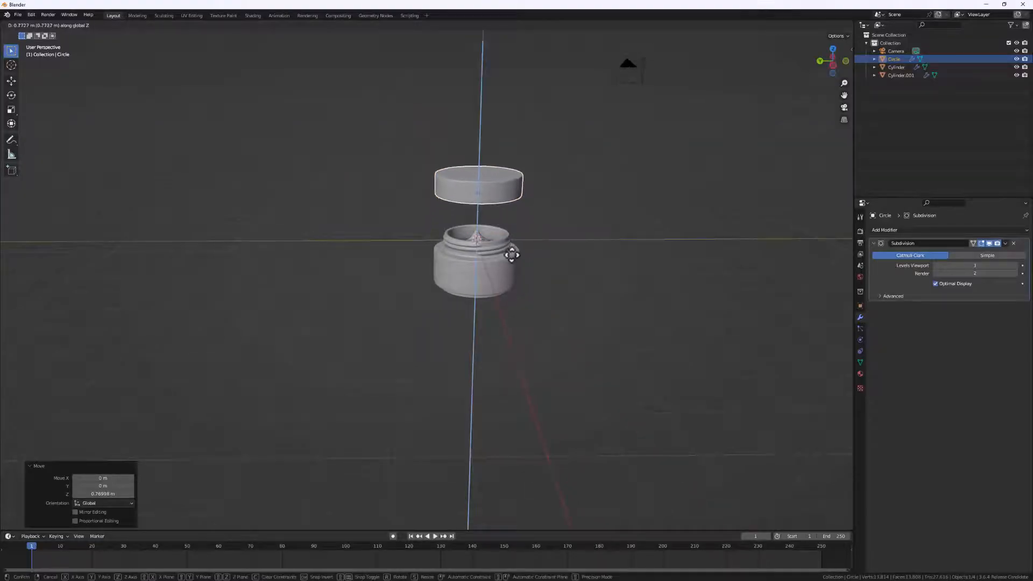
pyautogui.click(511, 251)
pyautogui.moveTo(560, 294); pyautogui.dragTo(562, 261, button='middle')
pyautogui.moveTo(509, 217); pyautogui.dragTo(627, 318, button='middle')
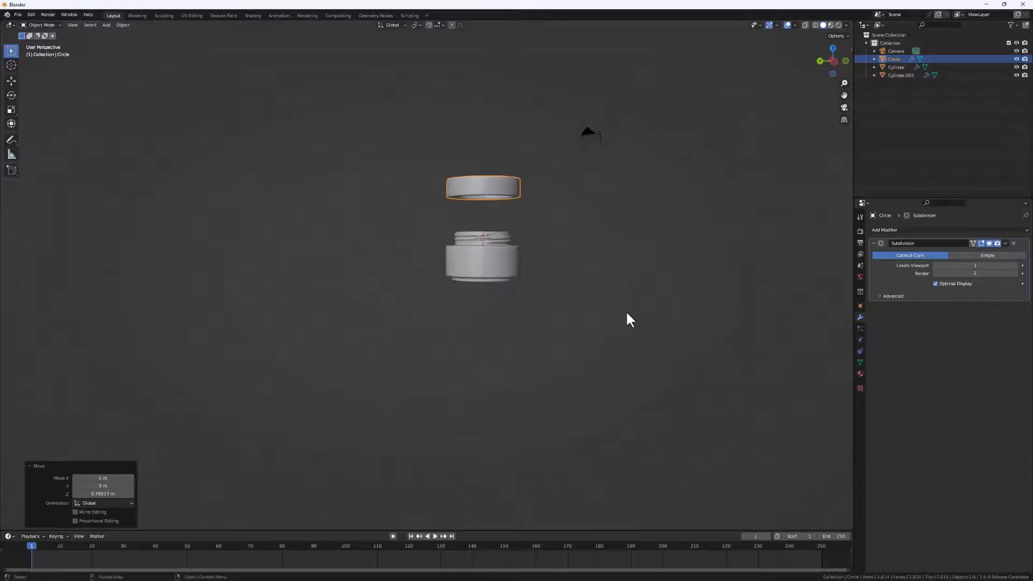
# Tilt the raised lid with a free trackball rotation so its hollow underside shows above the open jar
pyautogui.press('r')
pyautogui.press('r')
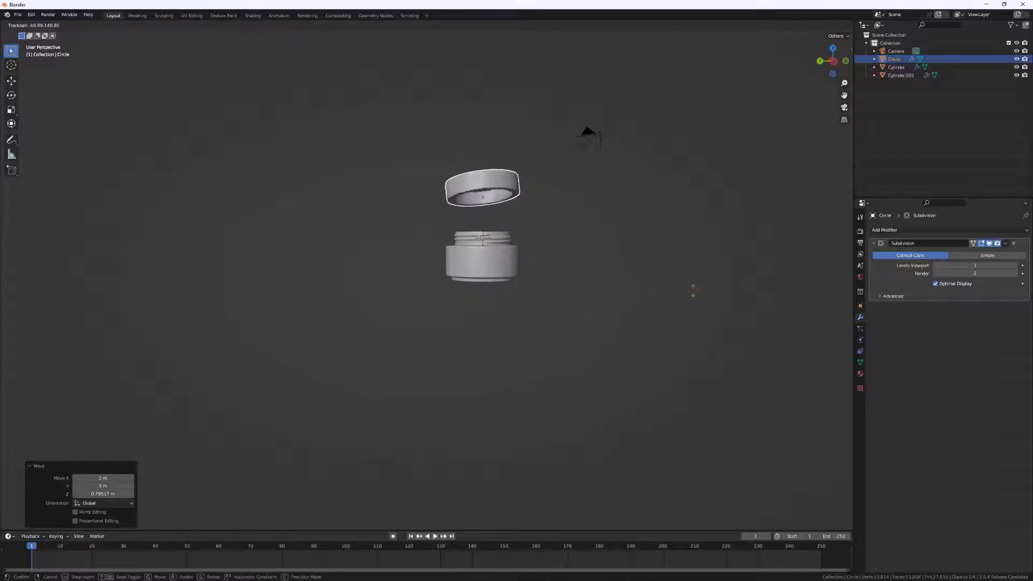
pyautogui.click(674, 317)
pyautogui.moveTo(532, 237); pyautogui.dragTo(616, 260, button='middle')
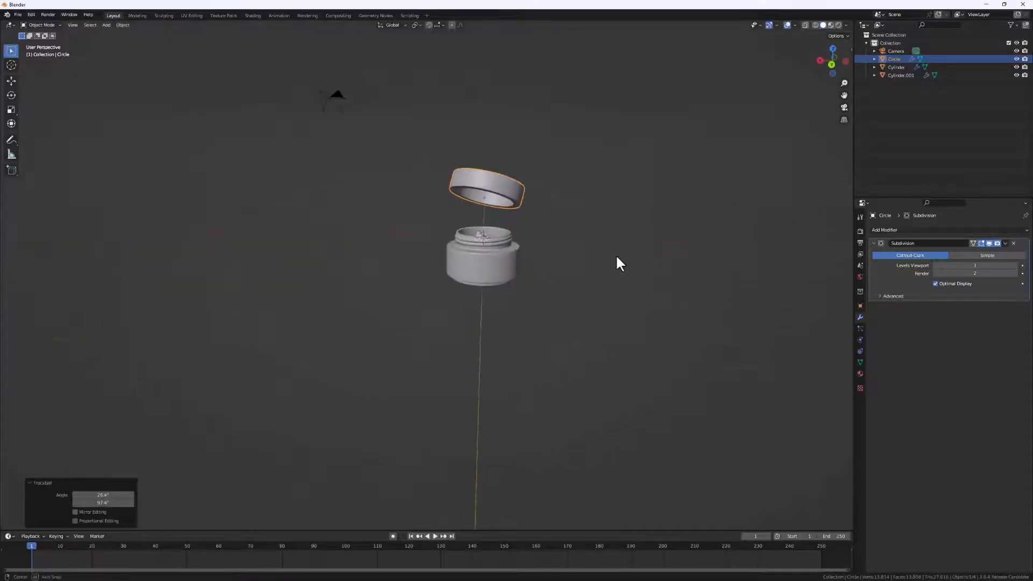
pyautogui.scroll(5, 518, 231)
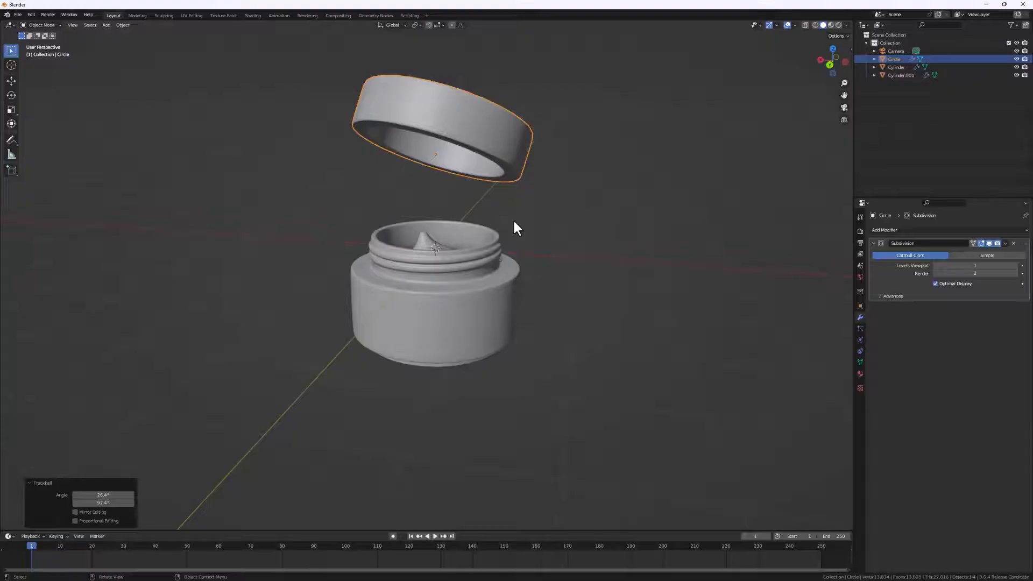
# Select the cream filling and the jar body, with the jar as the active object, and bring up the parenting options
pyautogui.moveTo(454, 271); pyautogui.dragTo(405, 277, button='middle')
pyautogui.click(413, 233)
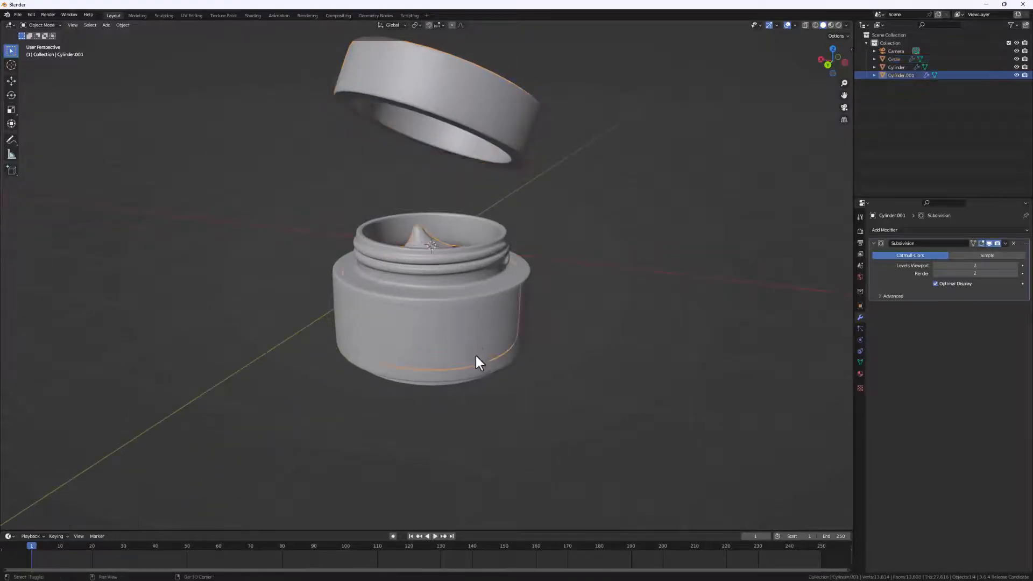
pyautogui.keyDown('shift'); pyautogui.click(473, 334); pyautogui.keyUp('shift')
pyautogui.keyDown('shift'); pyautogui.moveTo(486, 337); pyautogui.dragTo(470, 340, button='middle'); pyautogui.keyUp('shift')
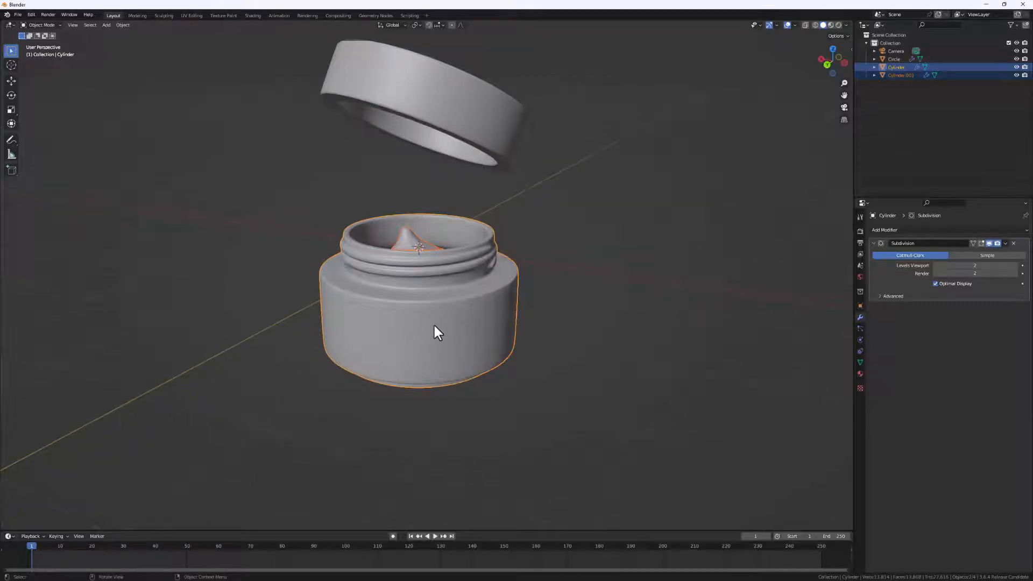
pyautogui.hotkey('ctrl', 'p')
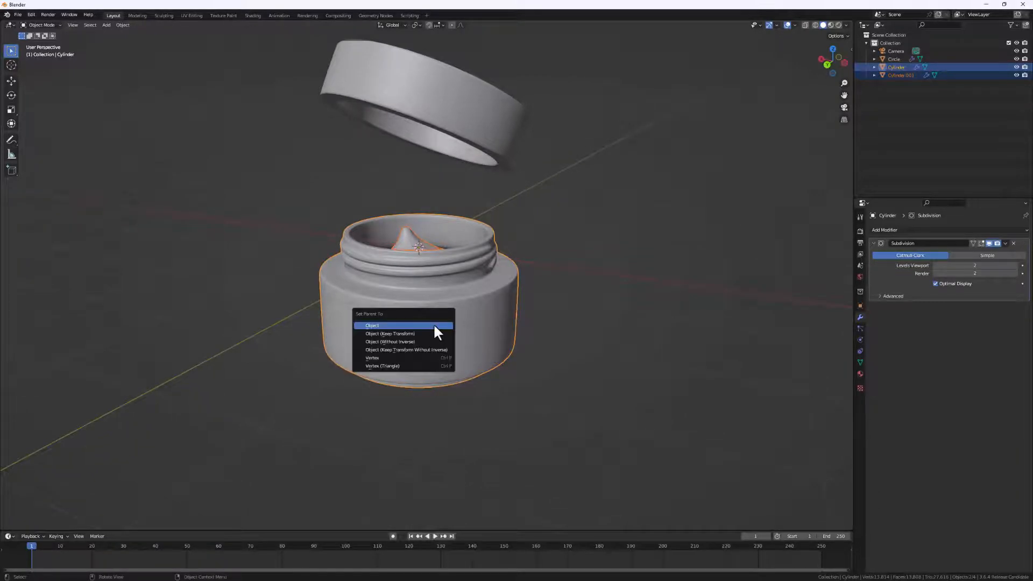
# Parent the cream inside the jar to the jar body as Object, testing the link with a cancelled move
pyautogui.click(434, 326)
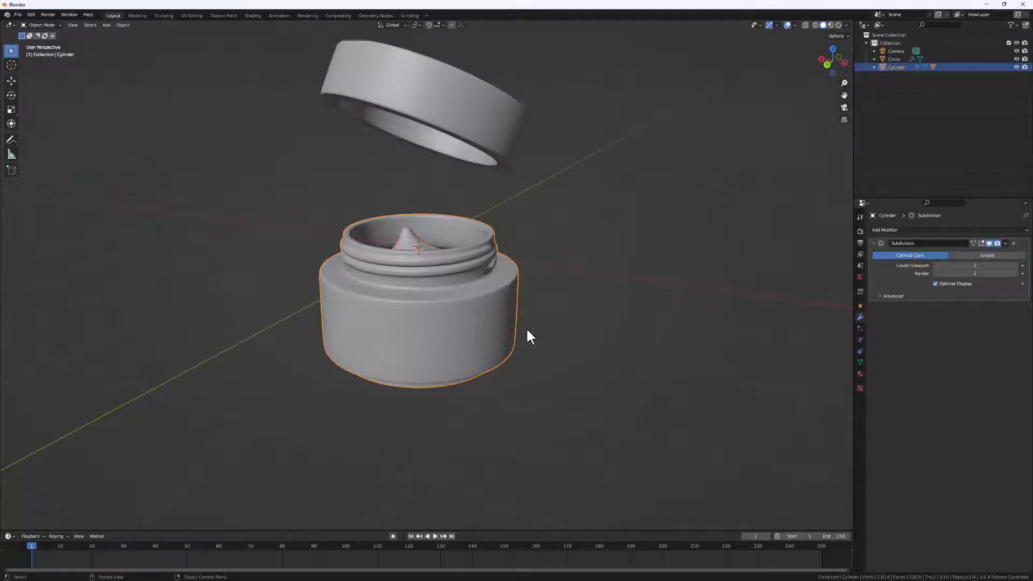
pyautogui.moveTo(525, 337); pyautogui.dragTo(450, 334, button='middle')
pyautogui.press('g')
pyautogui.rightClick(431, 330)
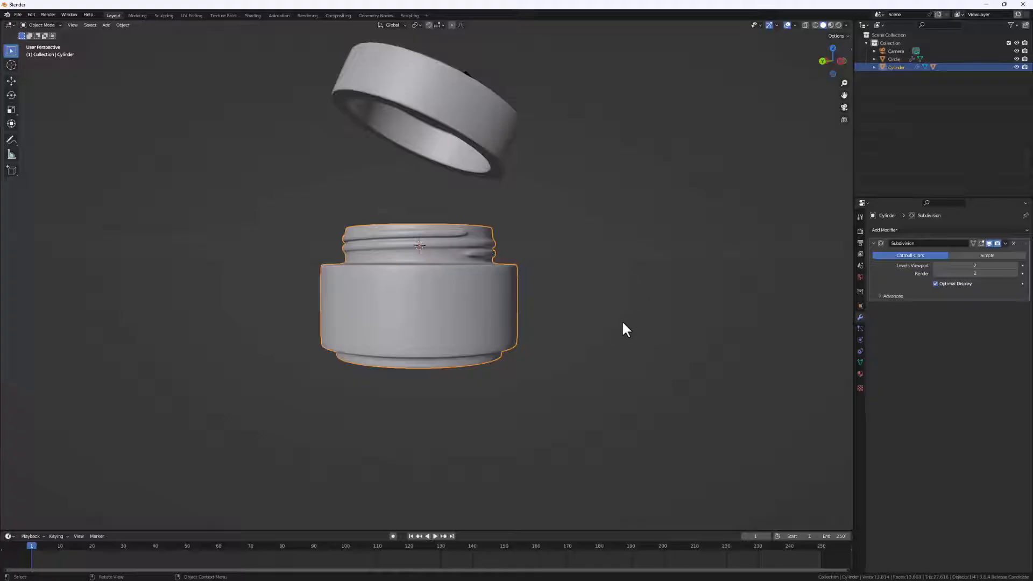
# Split the 3D viewport into two side-by-side views and show the camera view in the second one
pyautogui.moveTo(737, 335); pyautogui.dragTo(659, 349, button='middle')
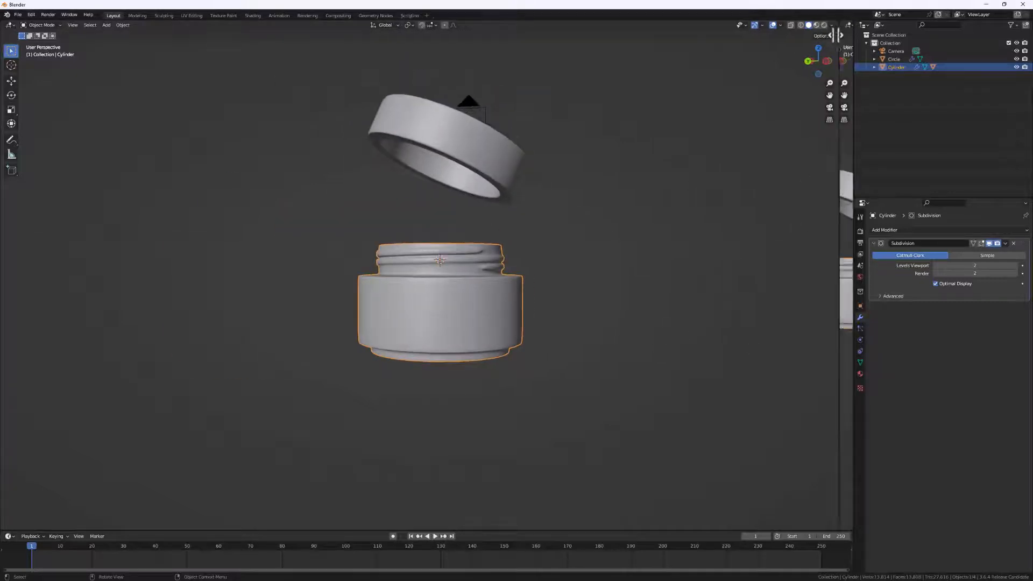
pyautogui.moveTo(852, 22); pyautogui.dragTo(479, 193)
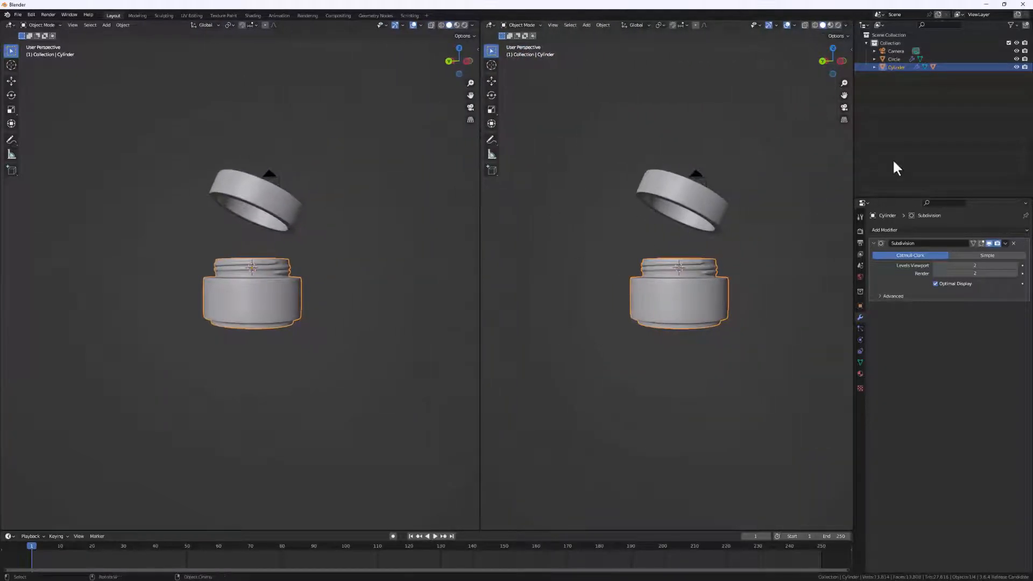
pyautogui.click(844, 107)
pyautogui.keyDown('shift'); pyautogui.moveTo(682, 306); pyautogui.dragTo(709, 202, button='middle'); pyautogui.keyUp('shift')
pyautogui.scroll(1, 686, 184)
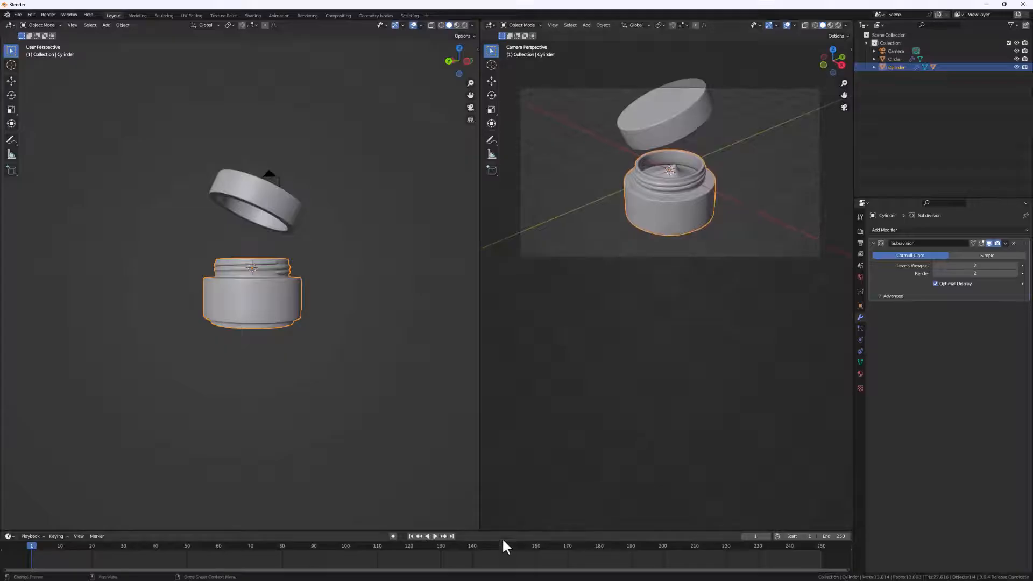
# Enlarge the timeline area to more than half the window height and refit the camera frame in its viewport
pyautogui.moveTo(507, 531); pyautogui.dragTo(527, 230)
pyautogui.keyDown('shift'); pyautogui.moveTo(669, 154); pyautogui.dragTo(687, 184, button='middle'); pyautogui.keyUp('shift')
pyautogui.scroll(1, 671, 180)
pyautogui.scroll(2, 672, 181)
pyautogui.scroll(-1, 688, 186)
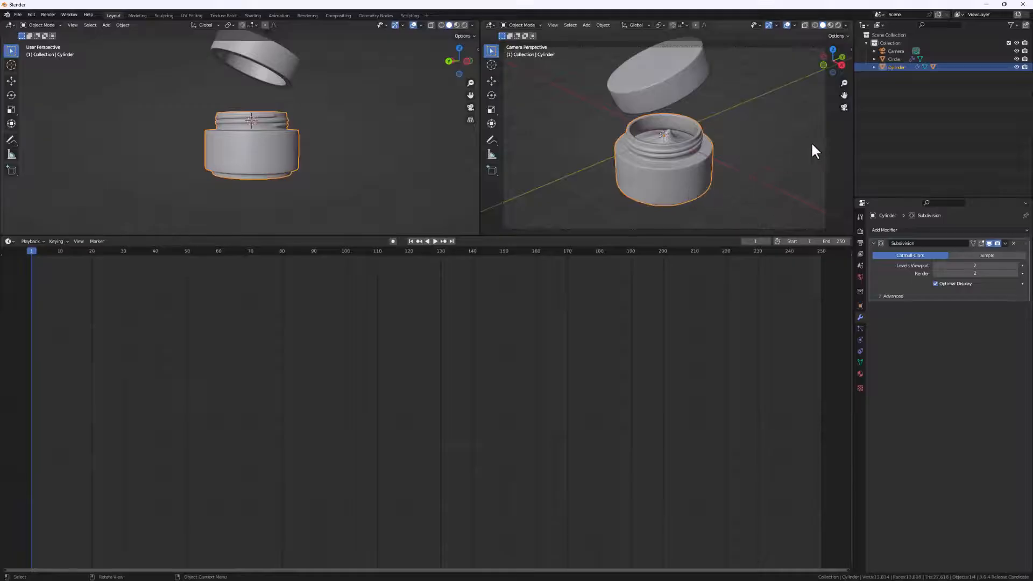
# Lock the camera to the view and move the camera back so the jar and lid fit inside the frame
pyautogui.press('n')
pyautogui.click(848, 87)
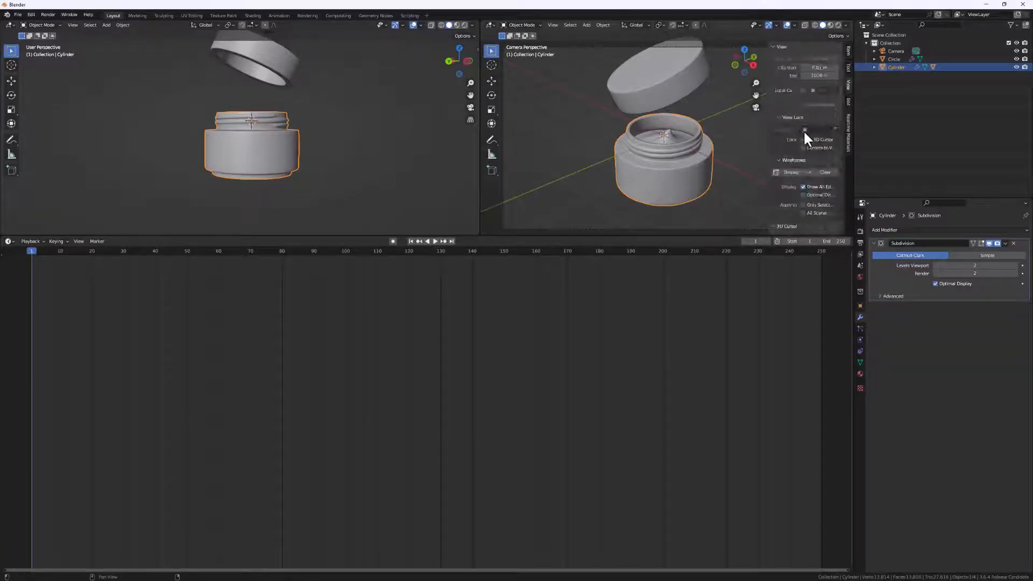
pyautogui.press('n')
pyautogui.scroll(-2, 671, 168)
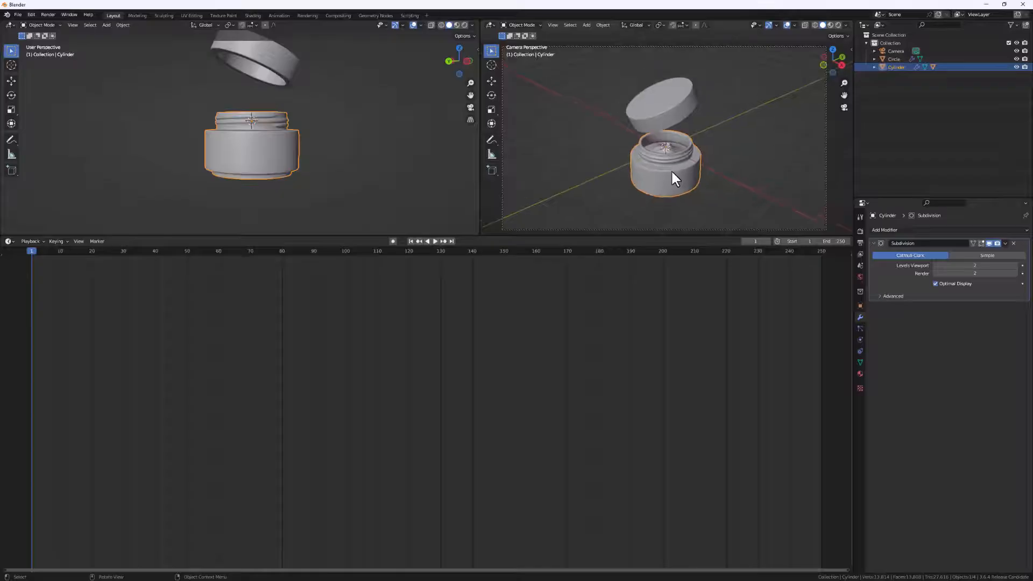
pyautogui.moveTo(670, 170)
pyautogui.mouseDown(button='middle')
pyautogui.moveTo(668, 144)
pyautogui.moveTo(651, 158)
pyautogui.moveTo(670, 165)
pyautogui.mouseUp(button='middle')
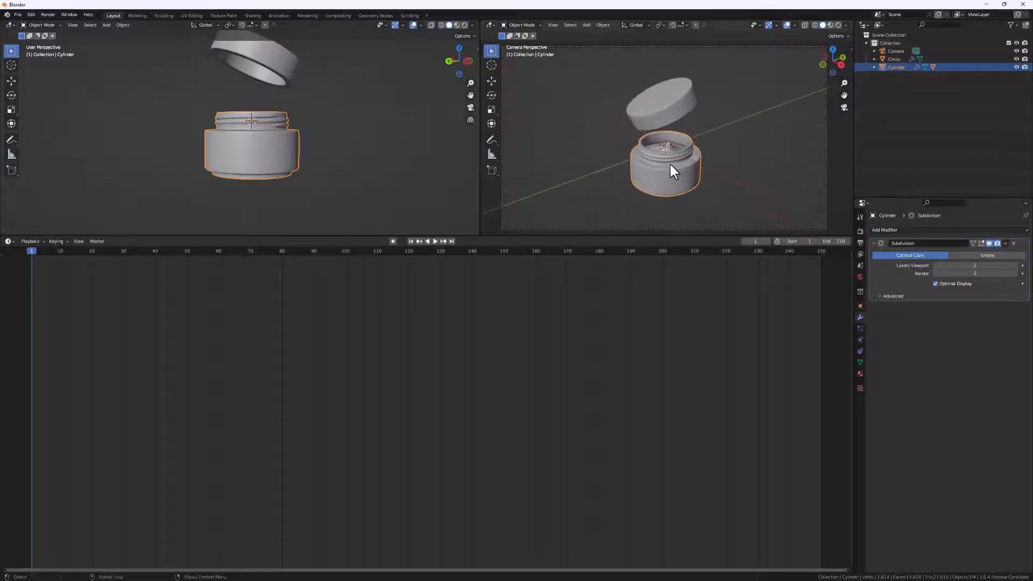
# Change the timeline area into a Shader Editor
pyautogui.click(9, 241)
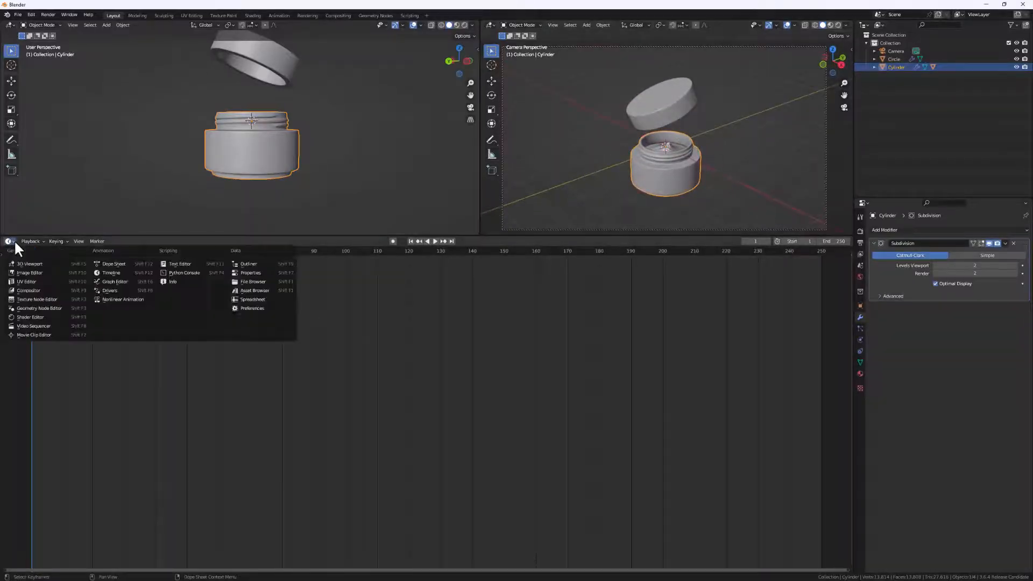
pyautogui.click(28, 317)
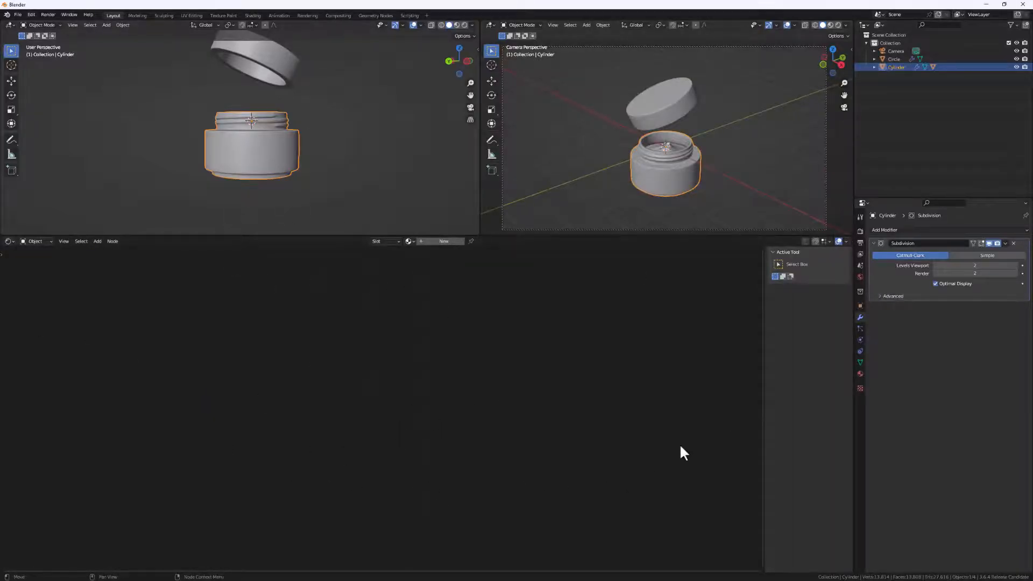
# Set the render engine to Cycles with GPU Compute as the device
pyautogui.click(860, 232)
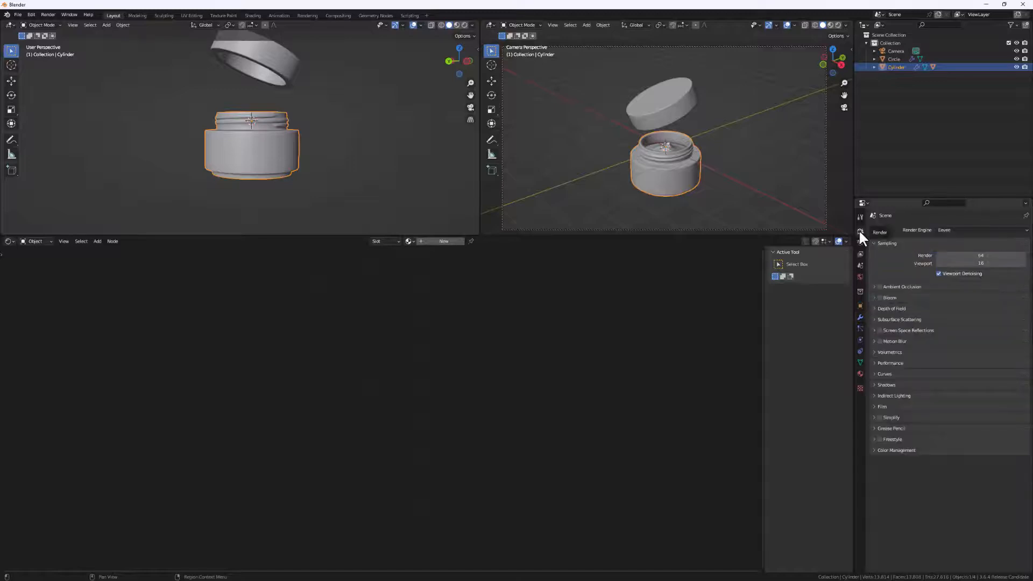
pyautogui.click(952, 229)
pyautogui.click(959, 258)
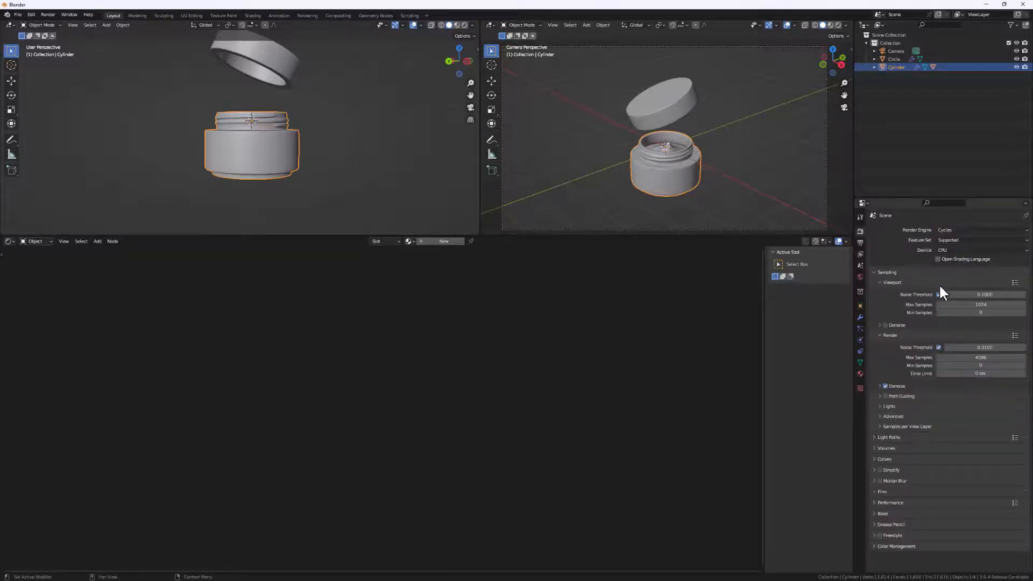
pyautogui.click(954, 241)
pyautogui.click(923, 248)
pyautogui.click(950, 251)
pyautogui.click(947, 266)
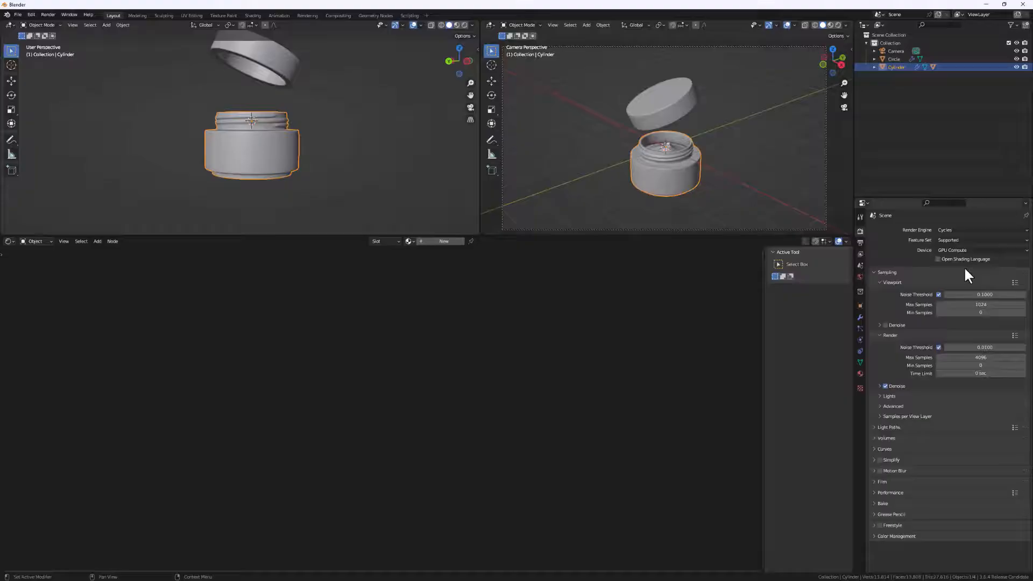
# Set the camera viewport to rendered shading and hide its overlays and tool strip
pyautogui.click(837, 25)
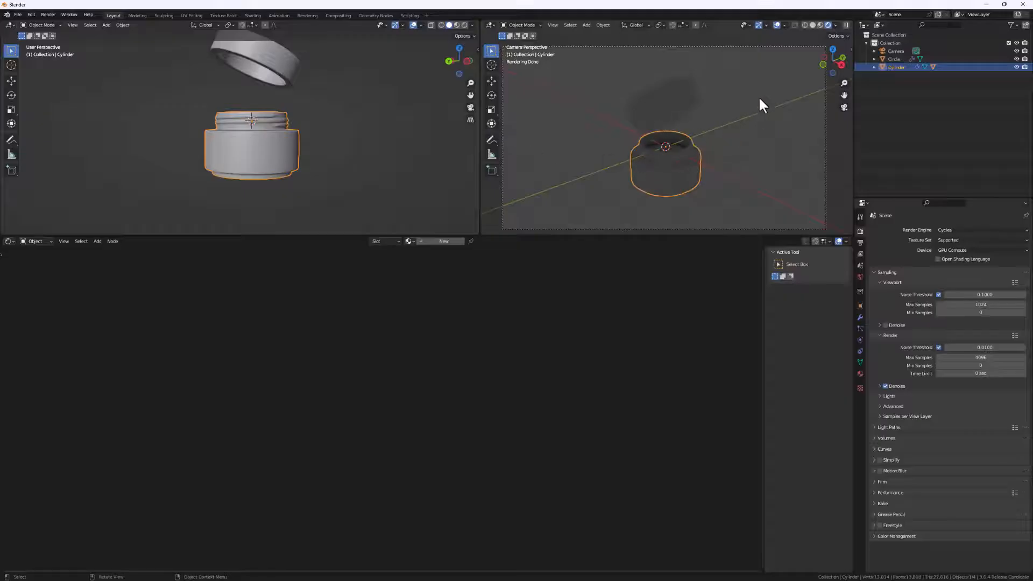
pyautogui.click(775, 25)
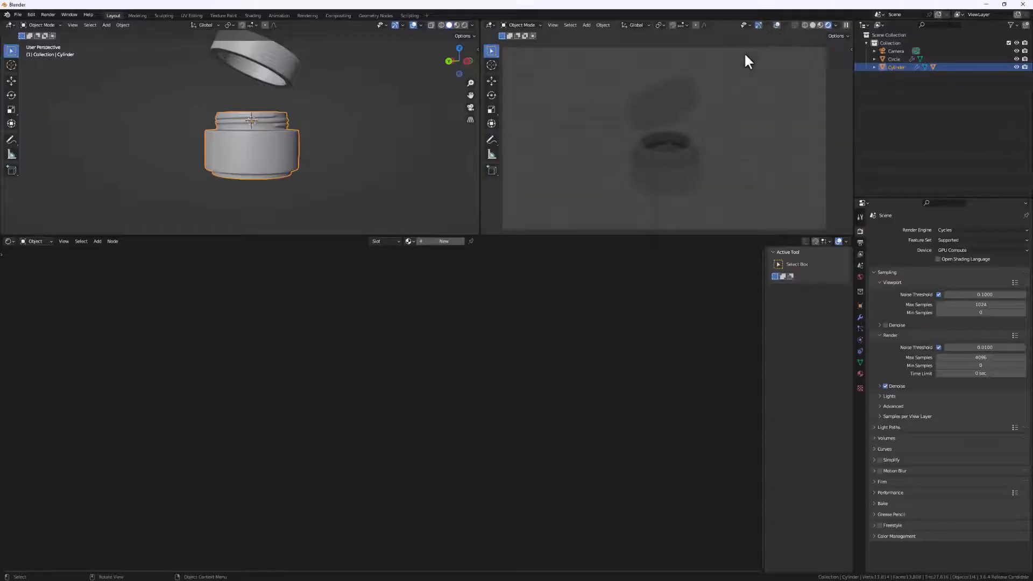
pyautogui.press('t')
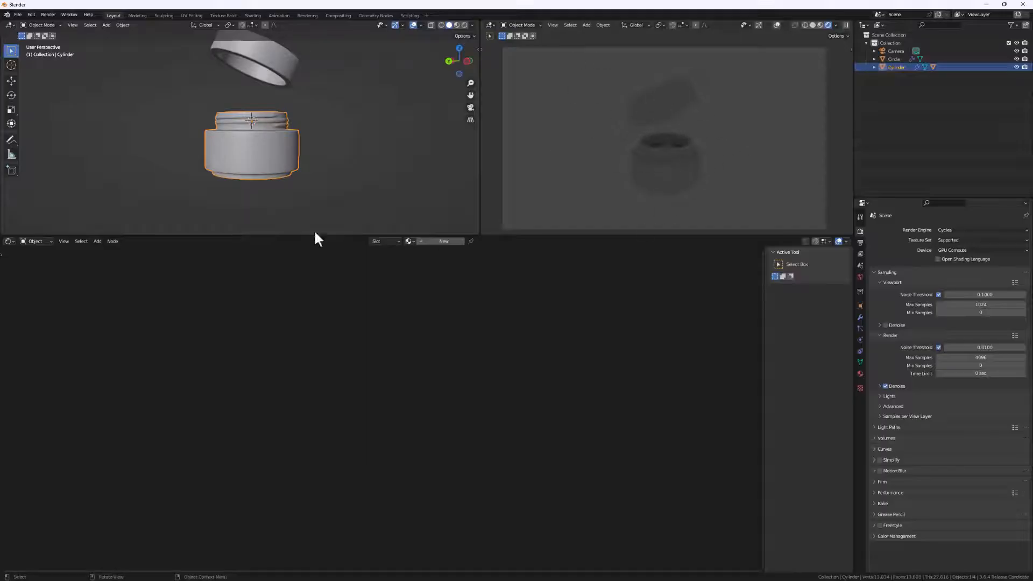
# Show the World nodes in the Shader Editor and add Environment Texture, Mapping and Texture Coordinate nodes to the Background node
pyautogui.click(35, 241)
pyautogui.click(38, 260)
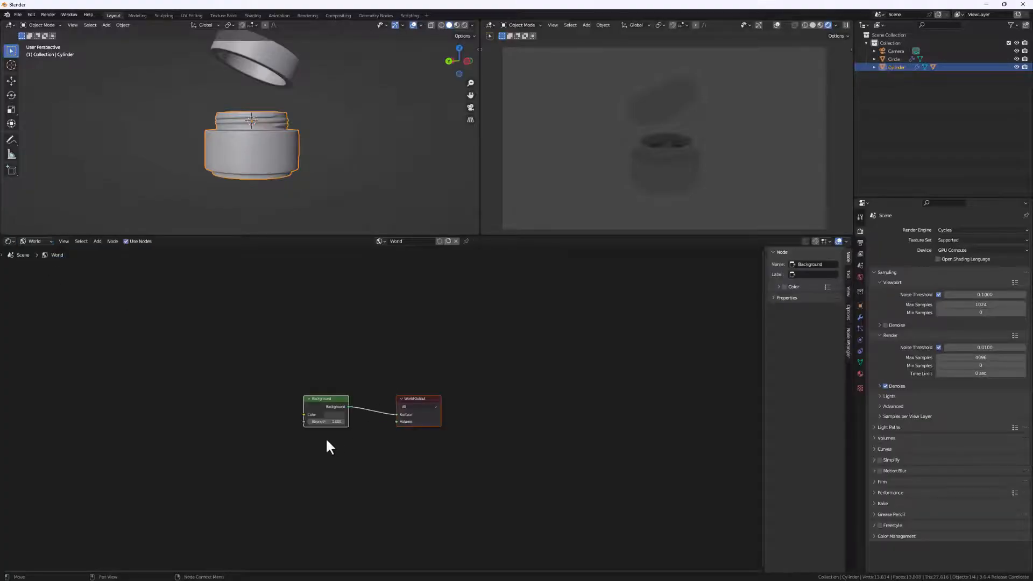
pyautogui.scroll(5, 332, 433)
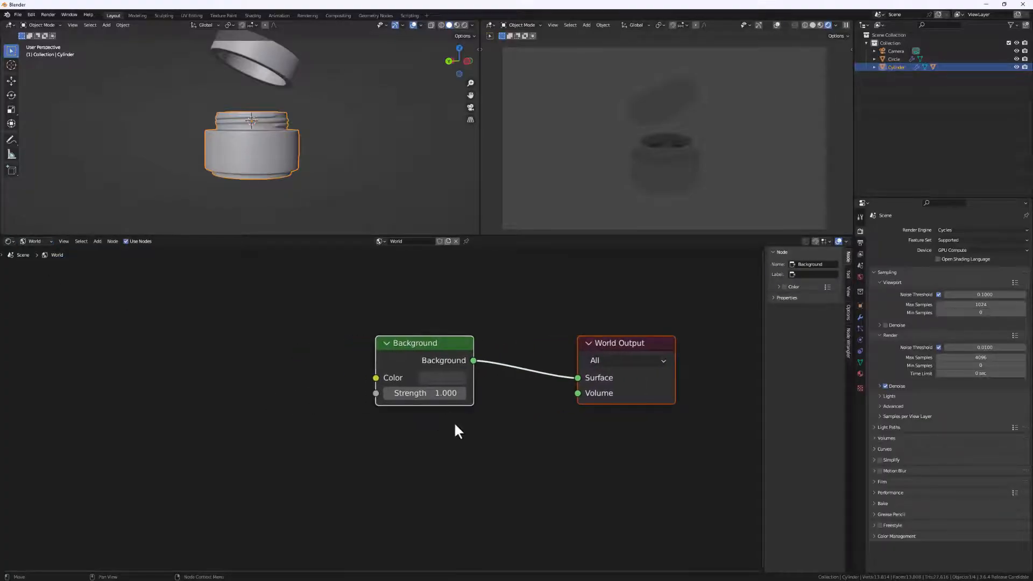
pyautogui.click(428, 344)
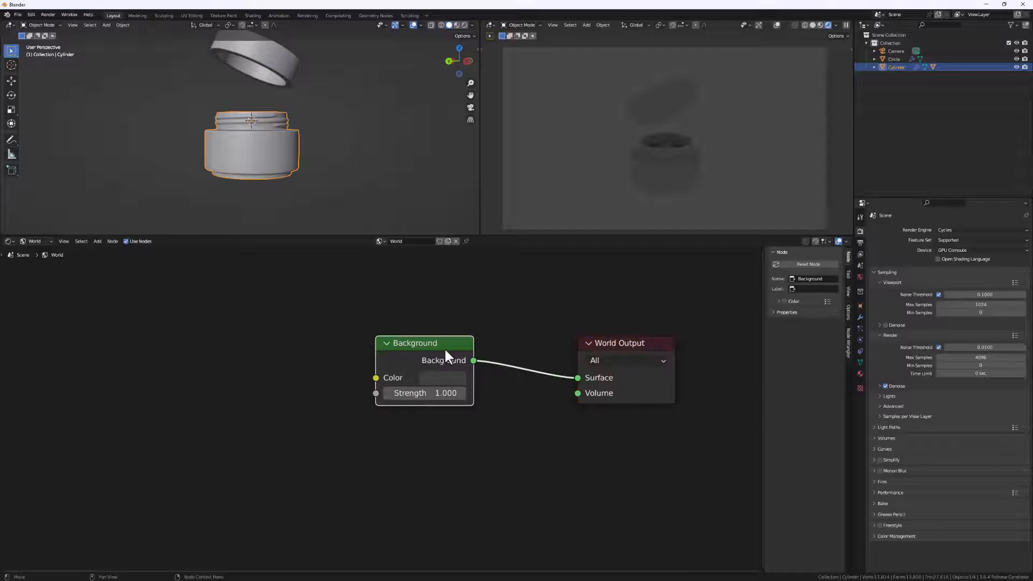
pyautogui.hotkey('ctrl', 't')
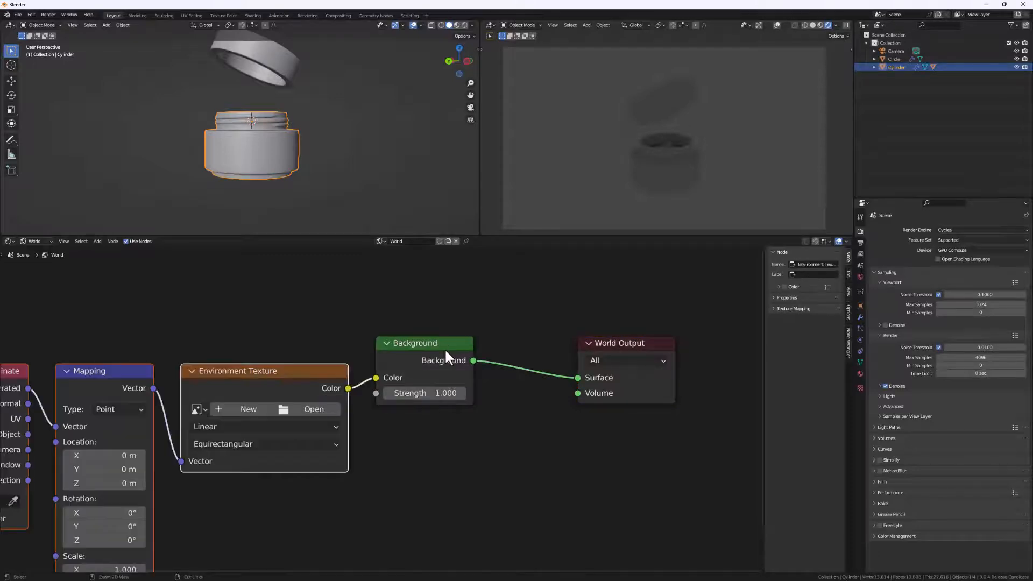
pyautogui.press('Home')
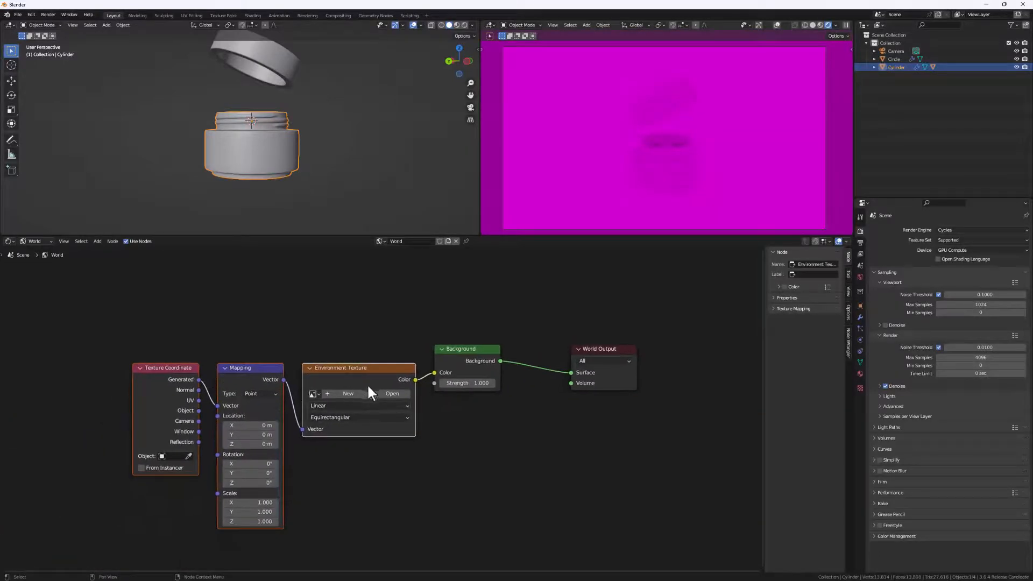
# Load brown_photostudio_02_4k.hdr into the Environment Texture node and move the texture nodes away from the Background node
pyautogui.click(384, 395)
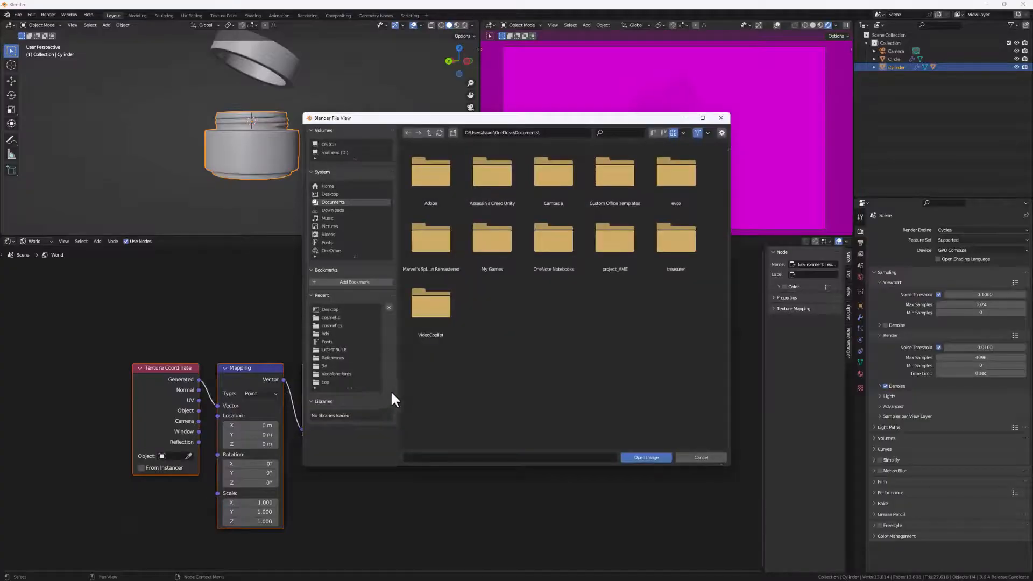
pyautogui.click(329, 334)
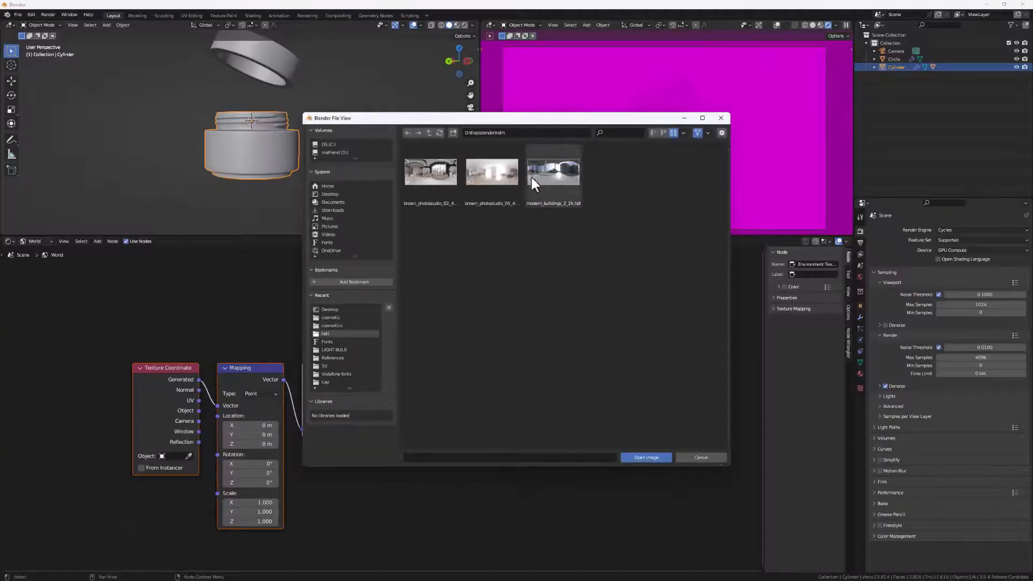
pyautogui.click(492, 176)
pyautogui.click(436, 182)
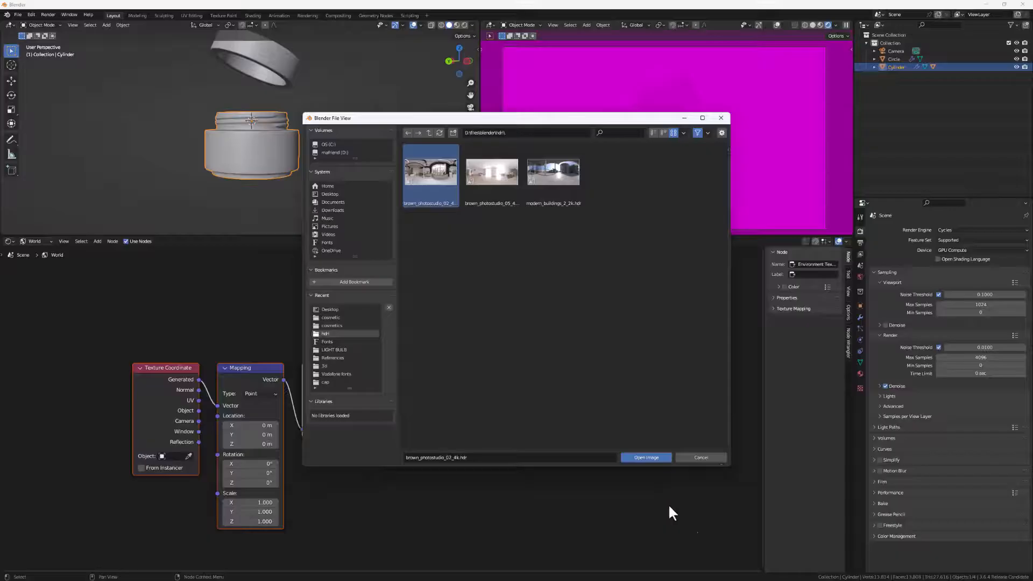
pyautogui.click(648, 457)
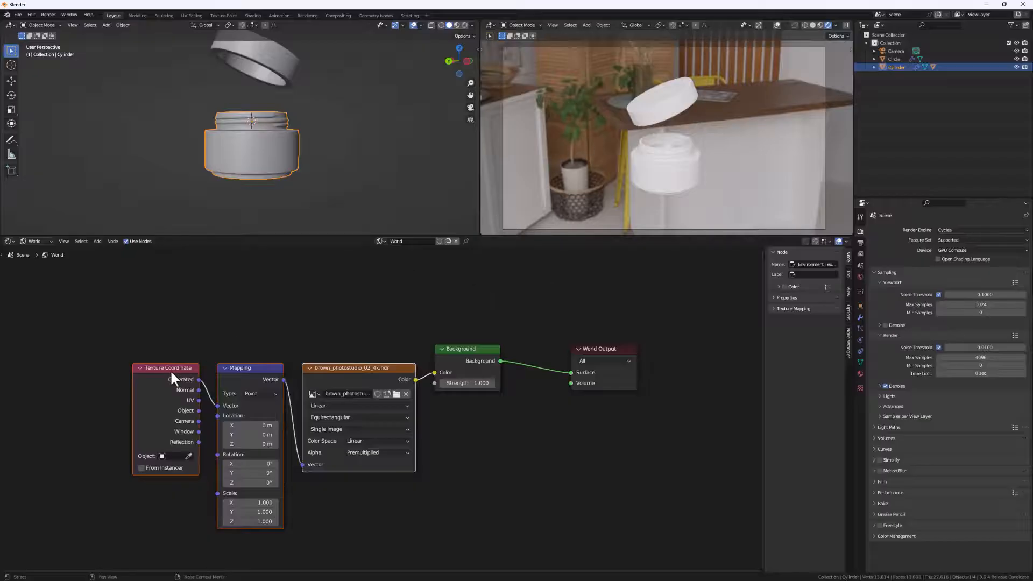
pyautogui.moveTo(170, 370); pyautogui.dragTo(76, 375)
# Pull the camera back, add a plane at the jar's location and scale it up about 16.8 times
pyautogui.scroll(3, 694, 167)
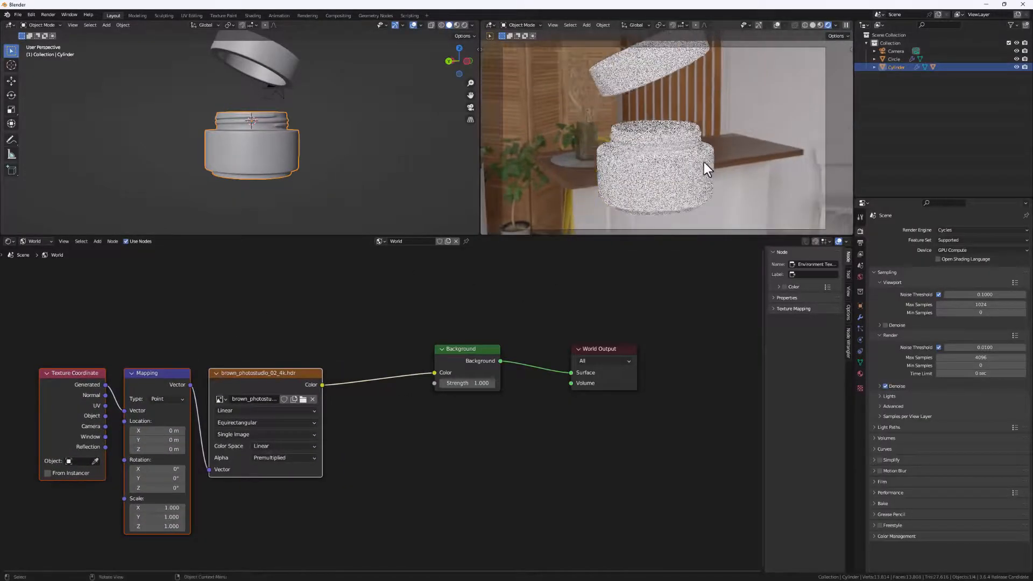
pyautogui.scroll(-5, 700, 166)
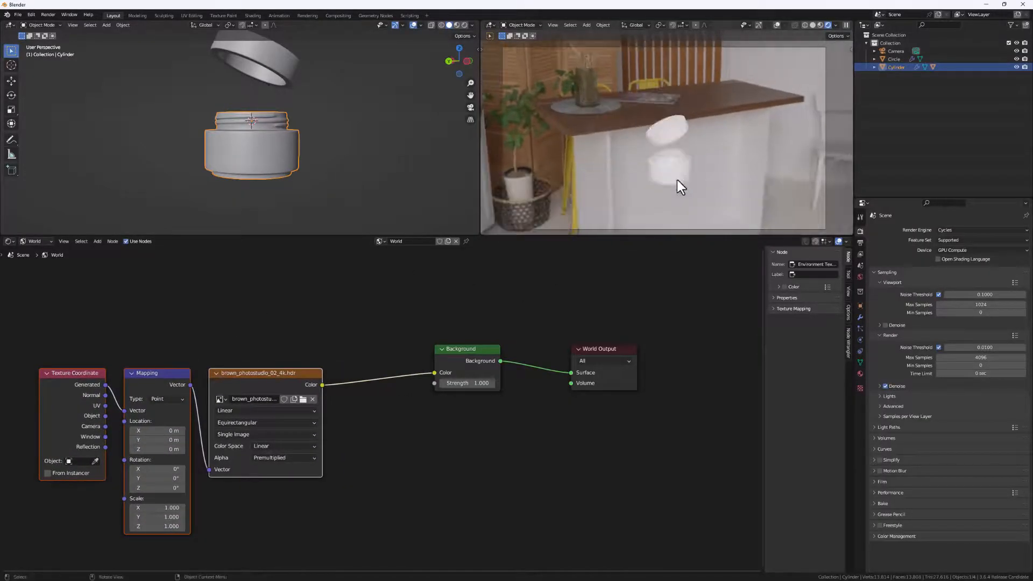
pyautogui.scroll(-4, 292, 163)
pyautogui.moveTo(293, 164)
pyautogui.mouseDown(button='middle')
pyautogui.moveTo(249, 203)
pyautogui.moveTo(318, 143)
pyautogui.moveTo(263, 147)
pyautogui.moveTo(335, 160)
pyautogui.moveTo(289, 163)
pyautogui.moveTo(295, 157)
pyautogui.mouseUp(button='middle')
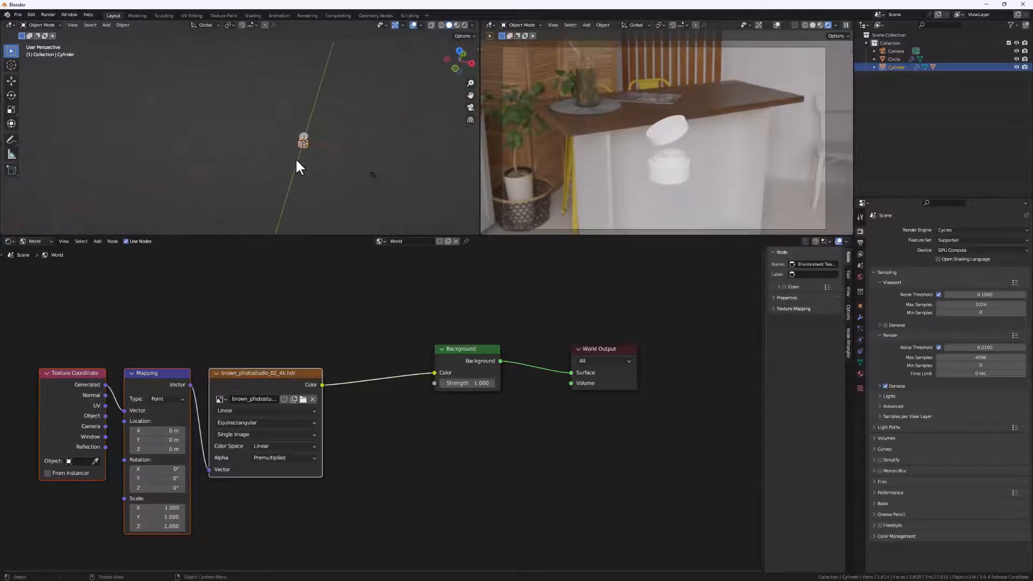
pyautogui.hotkey('shift', 'a')
pyautogui.click(327, 159)
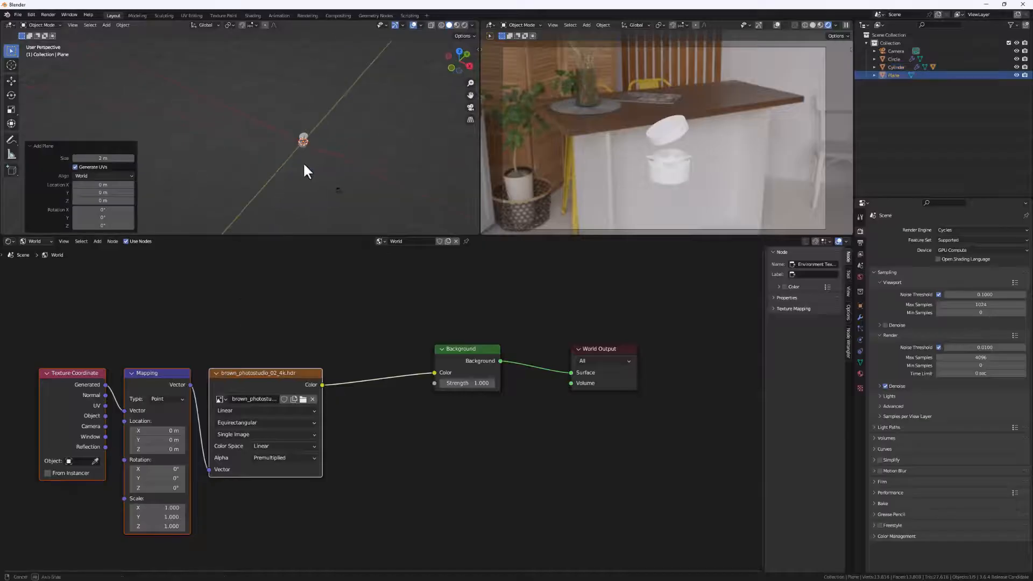
pyautogui.press('s')
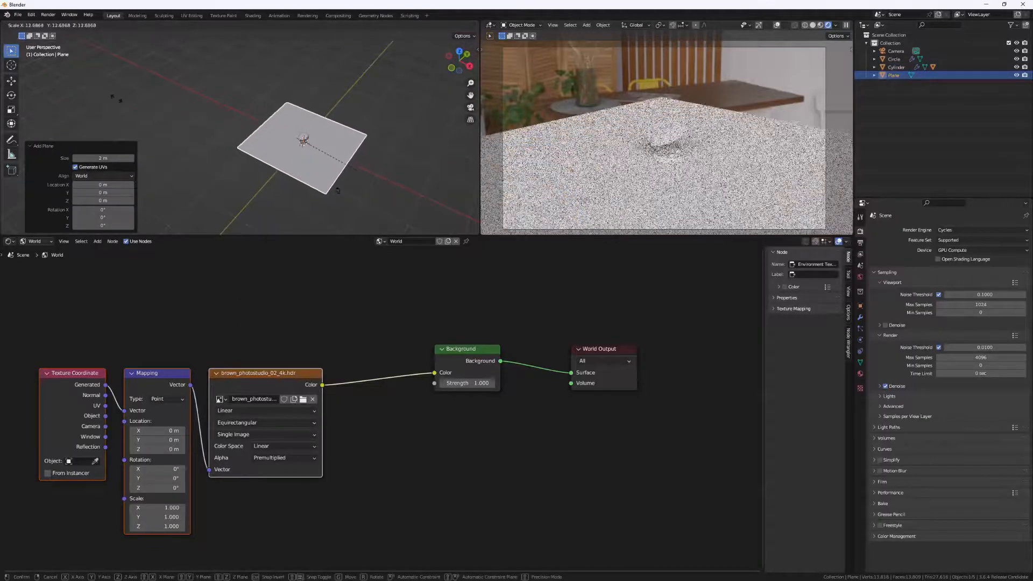
pyautogui.click(301, 144)
# Rotate the plane 90° about the X axis so that it stands upright
pyautogui.moveTo(302, 144); pyautogui.dragTo(382, 166, button='middle')
pyautogui.write('rx')
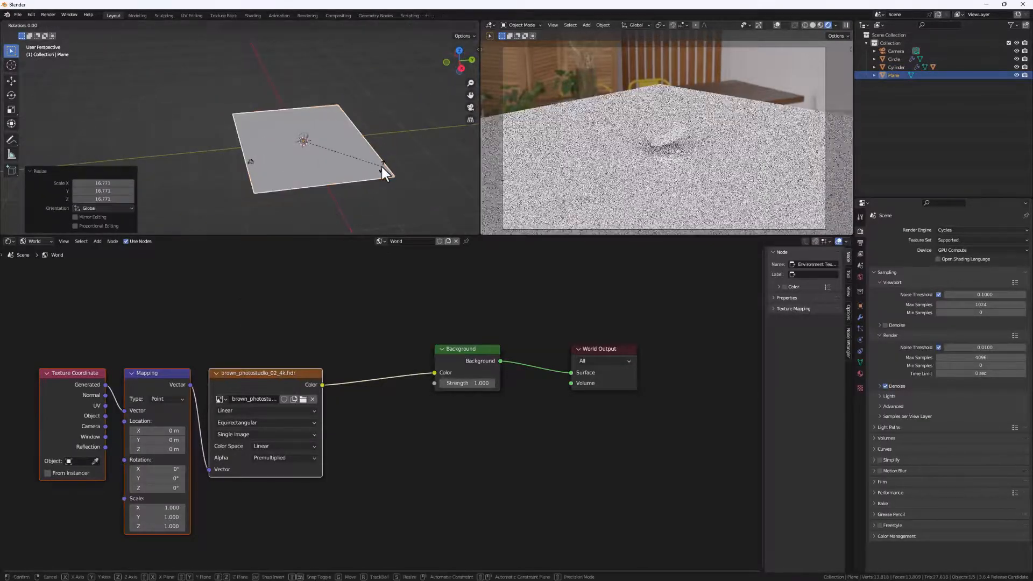
pyautogui.write('90')
pyautogui.press('Return')
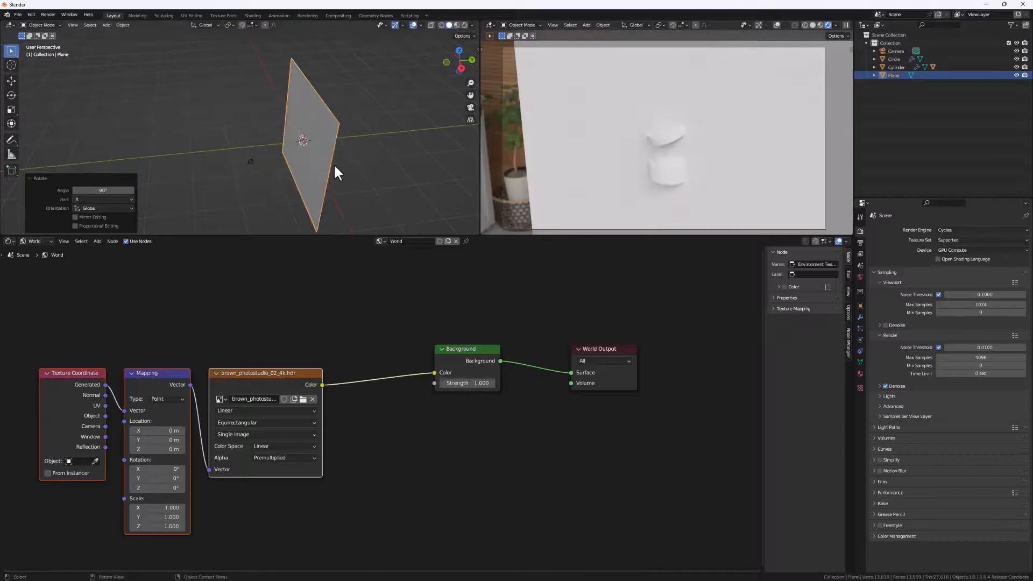
# Move the upright plane about 21 m along Y behind the jar and orbit the camera so the plane fills the background
pyautogui.press('g')
pyautogui.press('y')
pyautogui.click(405, 151)
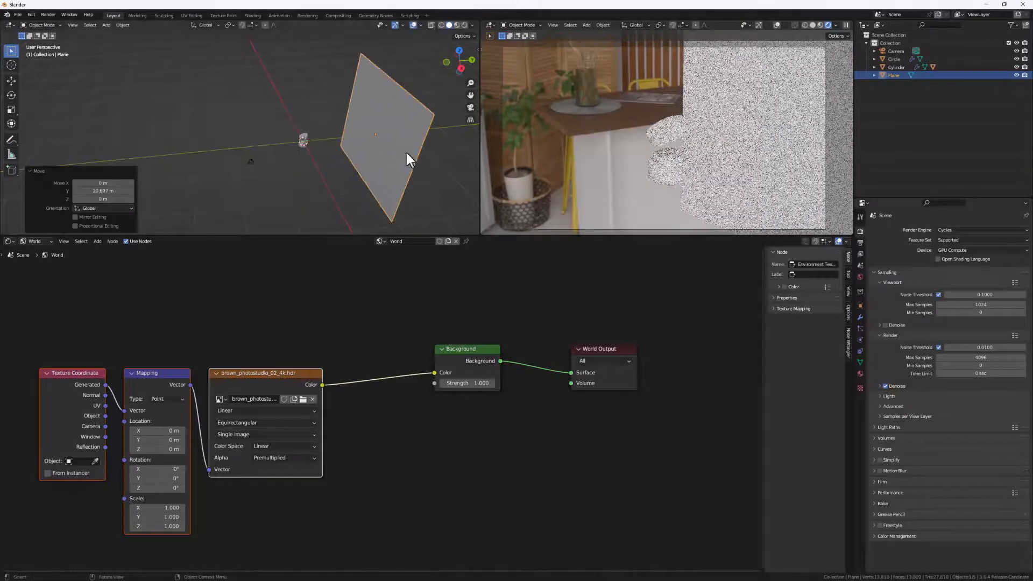
pyautogui.moveTo(689, 160); pyautogui.dragTo(718, 163, button='middle')
pyautogui.scroll(1, 710, 157)
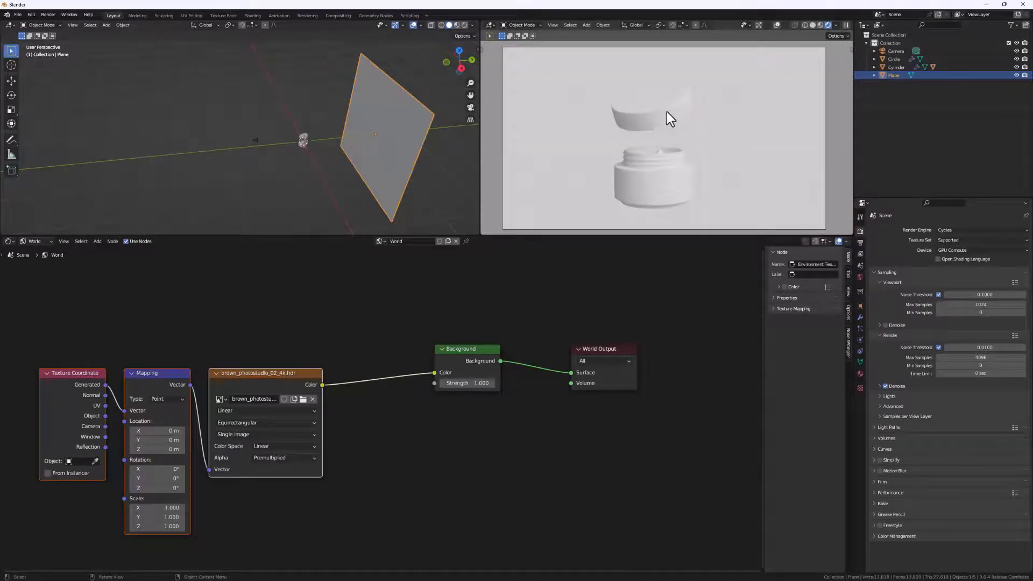
# Select the jar's lid, switch the shader editor from World to Object and create a new material for the lid
pyautogui.moveTo(307, 140); pyautogui.dragTo(350, 173, button='middle')
pyautogui.scroll(8, 353, 175)
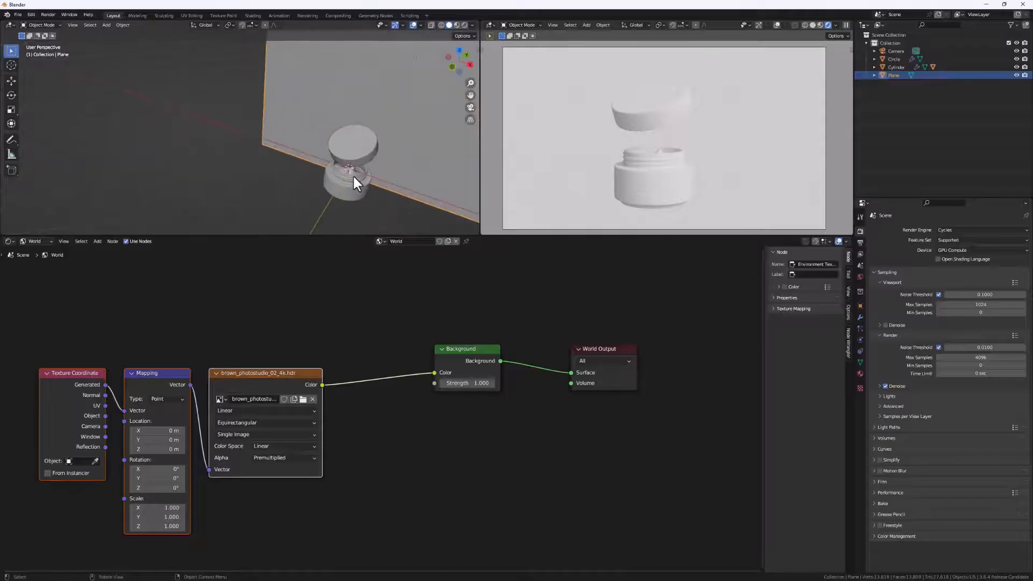
pyautogui.click(368, 150)
pyautogui.scroll(3, 358, 150)
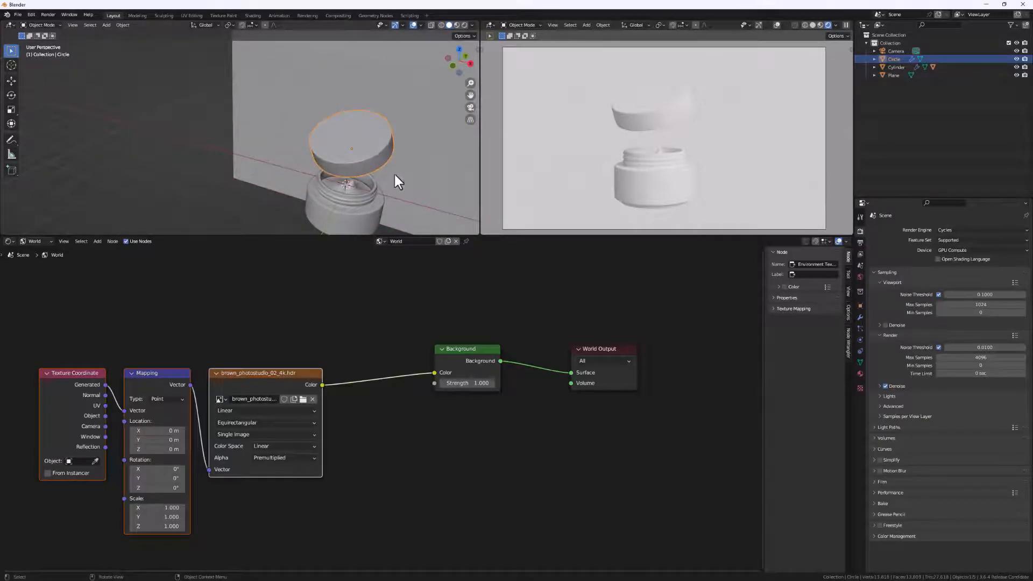
pyautogui.moveTo(374, 162); pyautogui.dragTo(313, 116, button='middle')
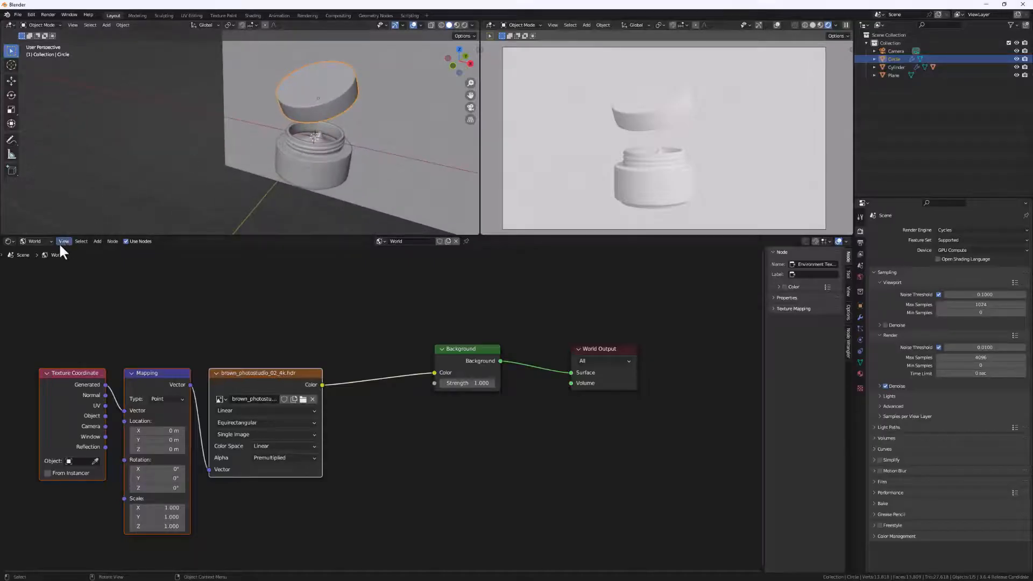
pyautogui.click(38, 241)
pyautogui.click(41, 260)
pyautogui.click(43, 251)
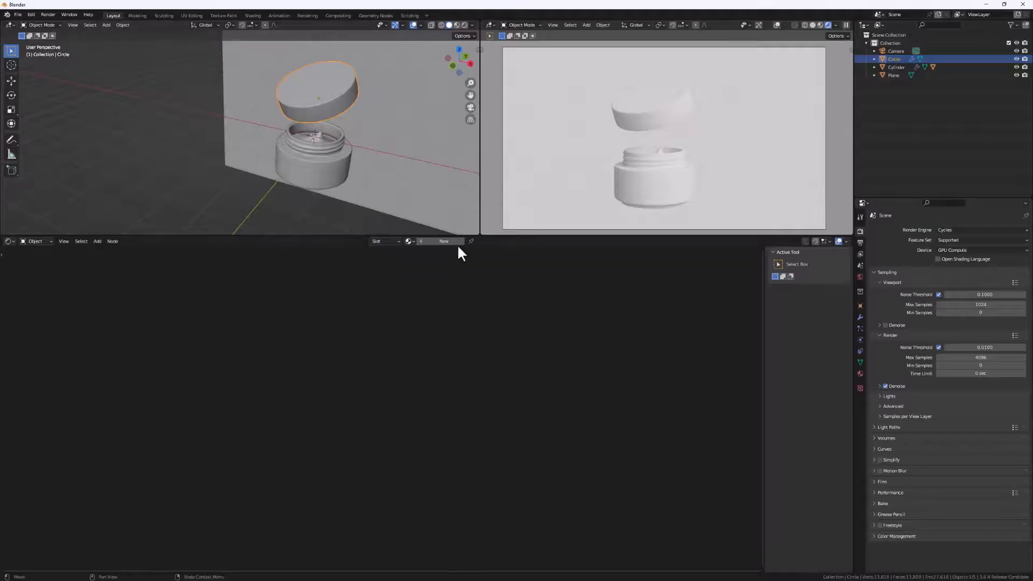
pyautogui.moveTo(531, 428); pyautogui.dragTo(500, 406, button='middle')
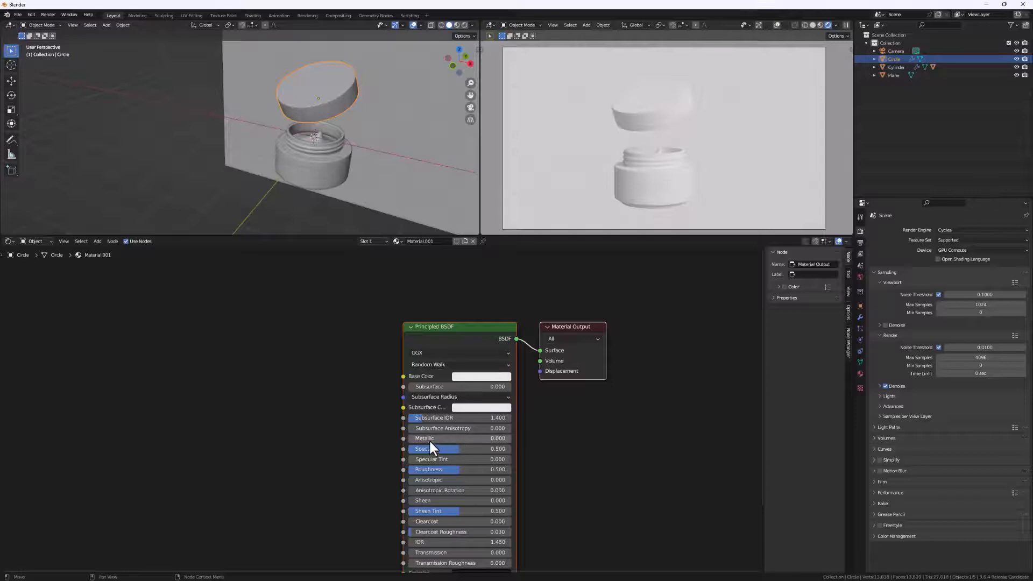
# Give the lid material a Metallic value of 1.000, a light blue base color and a Roughness of about 0.459
pyautogui.moveTo(429, 439); pyautogui.dragTo(507, 437)
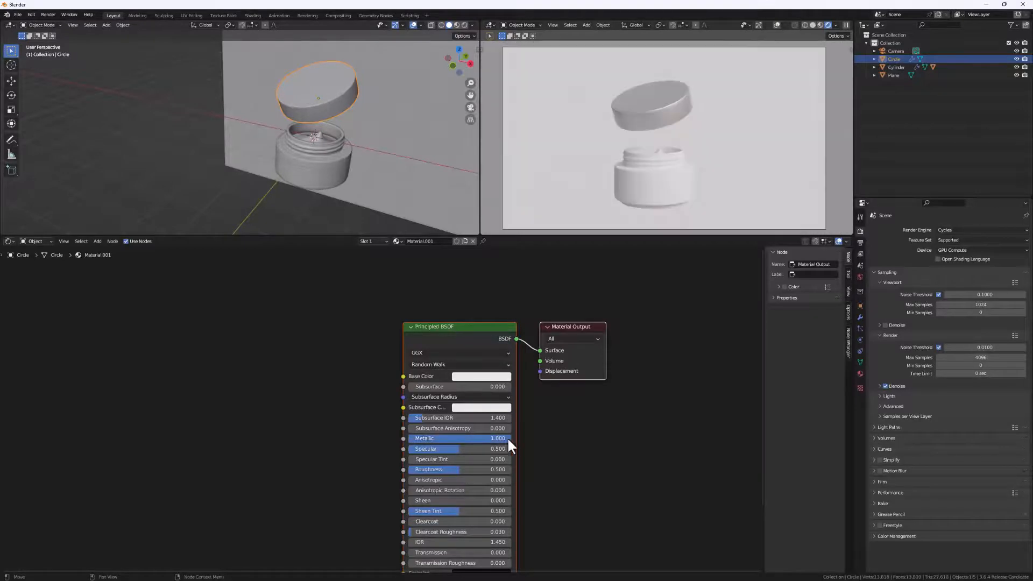
pyautogui.click(470, 377)
pyautogui.click(493, 267)
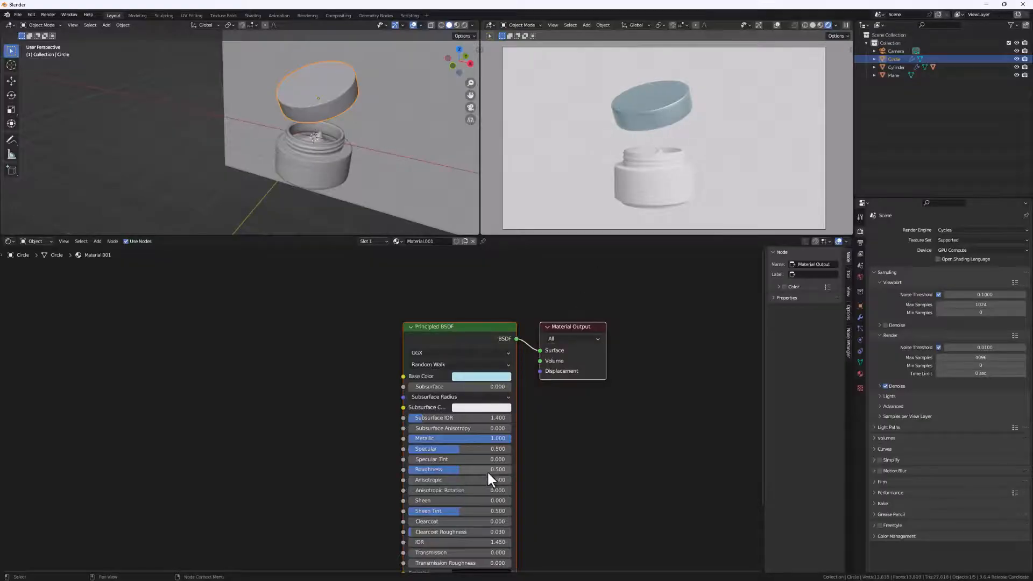
pyautogui.moveTo(454, 503); pyautogui.dragTo(459, 470, button='middle')
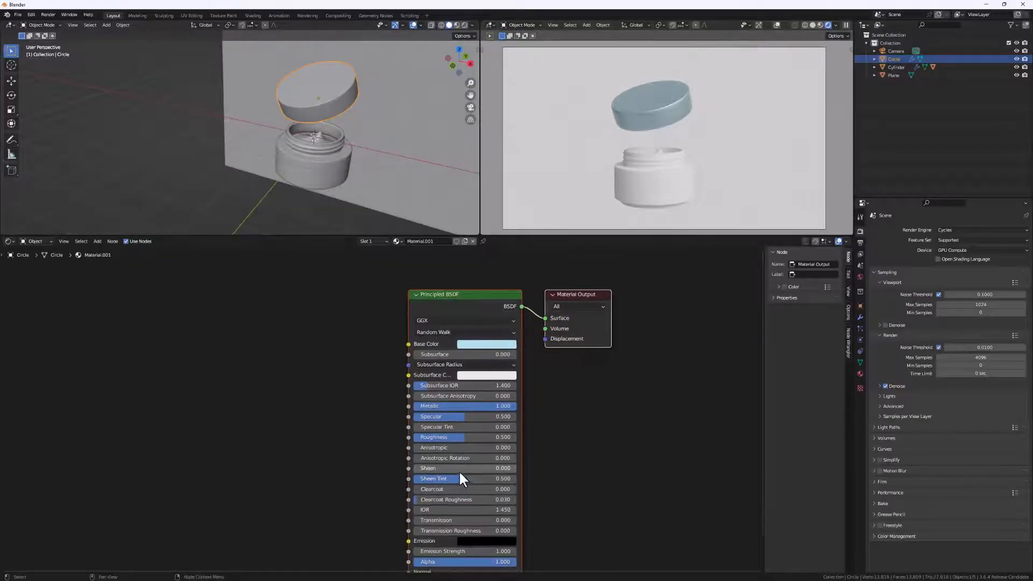
pyautogui.moveTo(464, 437); pyautogui.dragTo(455, 437)
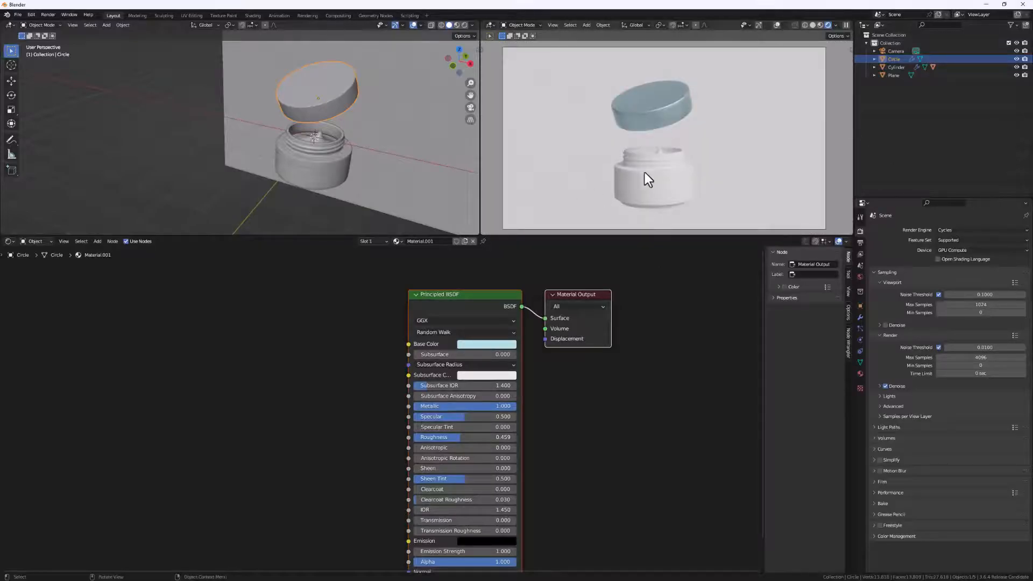
# Create a new material for the jar body and set its Transmission to 1.000
pyautogui.scroll(-3, 261, 176)
pyautogui.scroll(8, 263, 176)
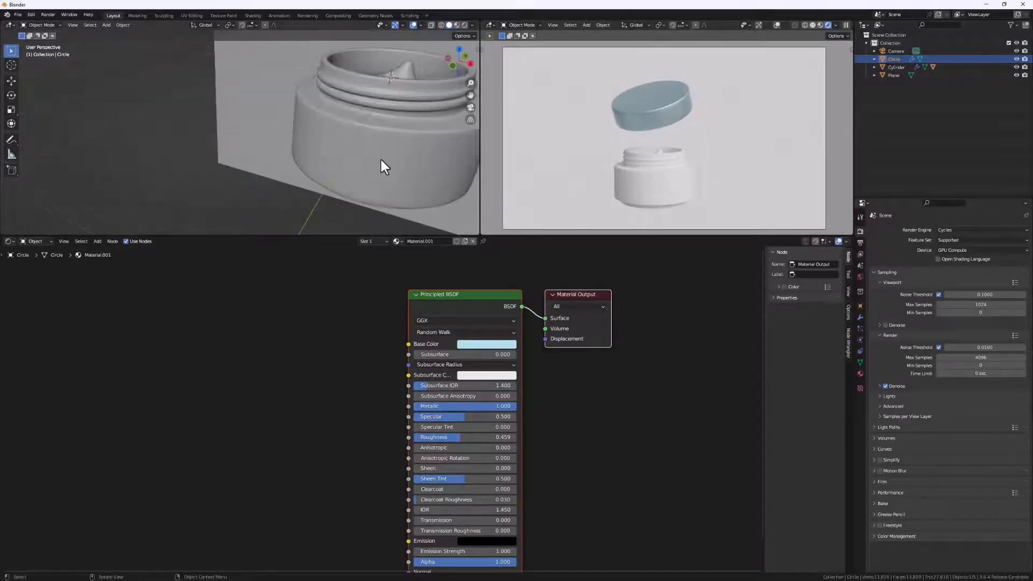
pyautogui.click(382, 159)
pyautogui.keyDown('shift'); pyautogui.moveTo(398, 169); pyautogui.dragTo(309, 191, button='middle'); pyautogui.keyUp('shift')
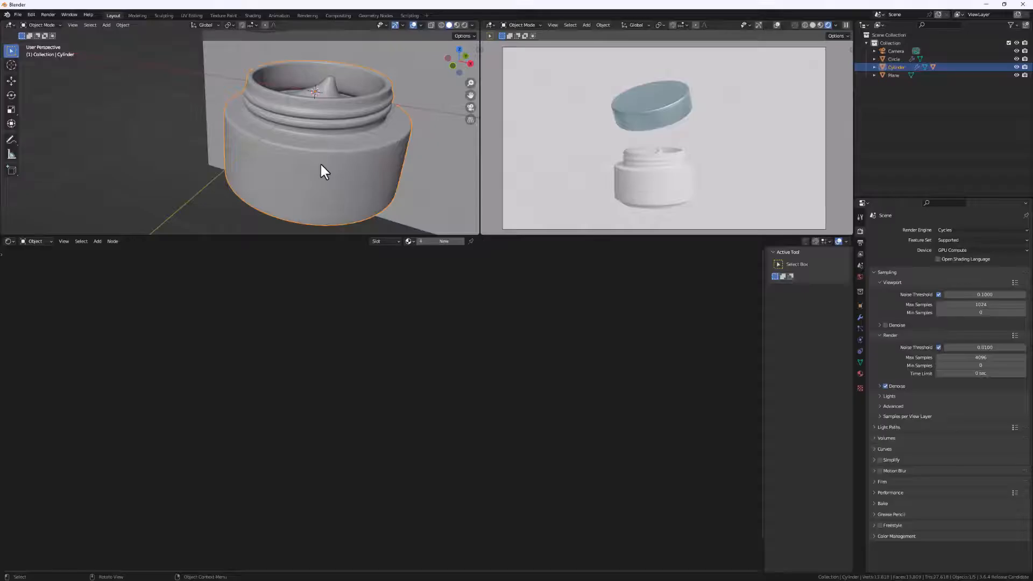
pyautogui.click(444, 241)
pyautogui.scroll(-2, 464, 386)
pyautogui.keyDown('shift'); pyautogui.scroll(-2, 470, 458); pyautogui.keyUp('shift')
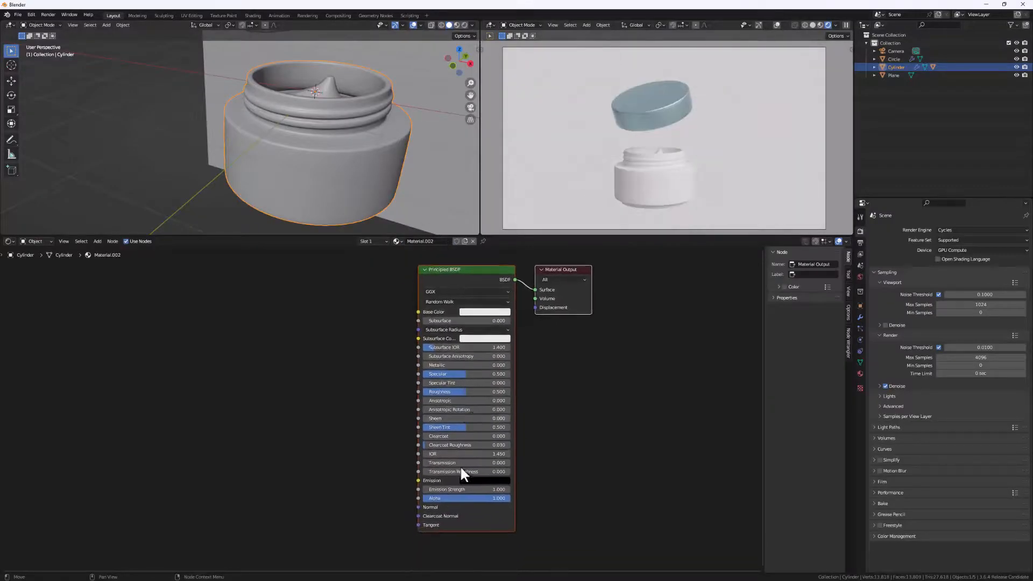
pyautogui.moveTo(447, 463); pyautogui.dragTo(533, 463)
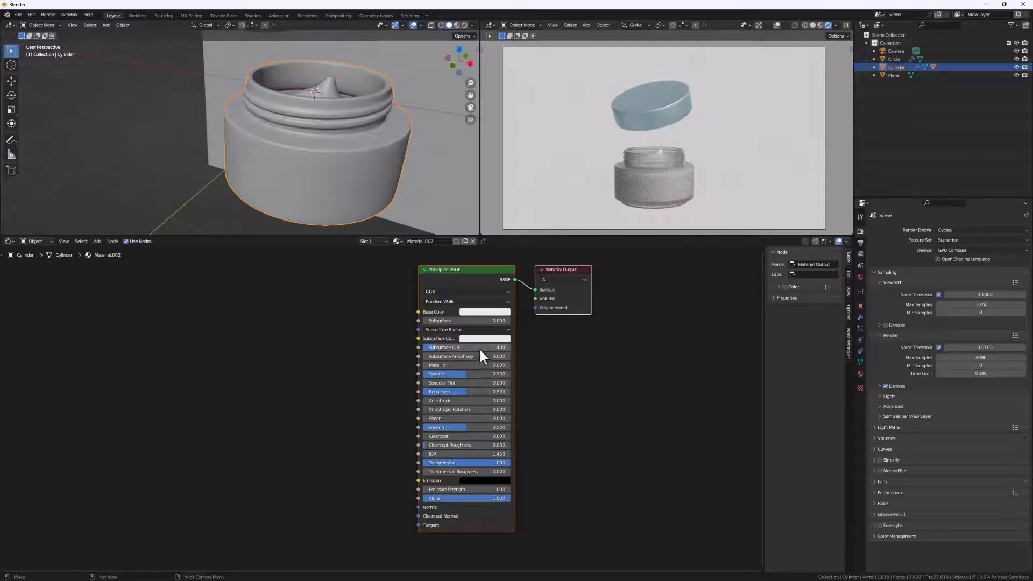
# Set the jar body material's base color to light cyan and its Roughness to about 0.405
pyautogui.click(480, 315)
pyautogui.click(495, 209)
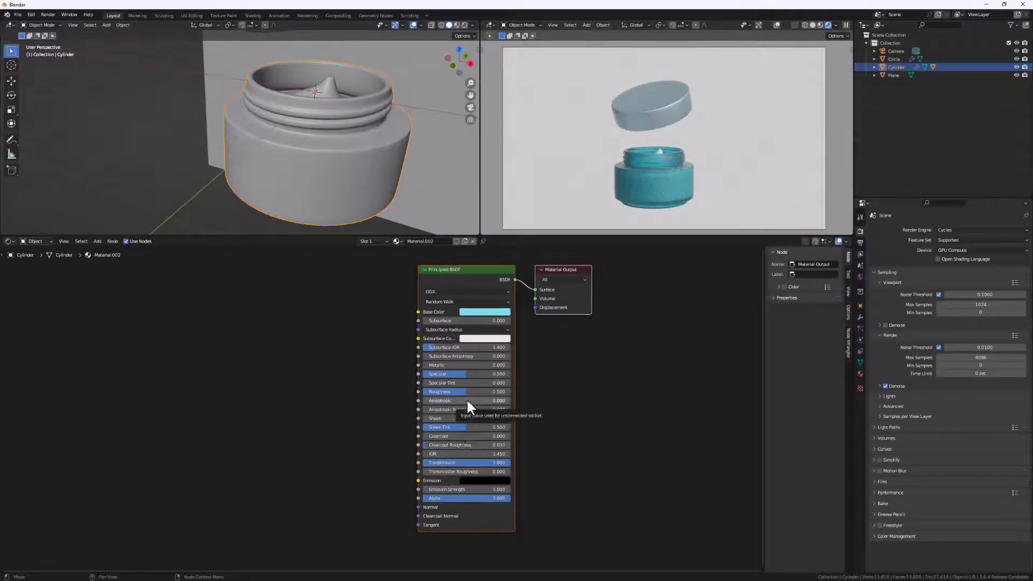
pyautogui.moveTo(457, 390); pyautogui.dragTo(440, 391)
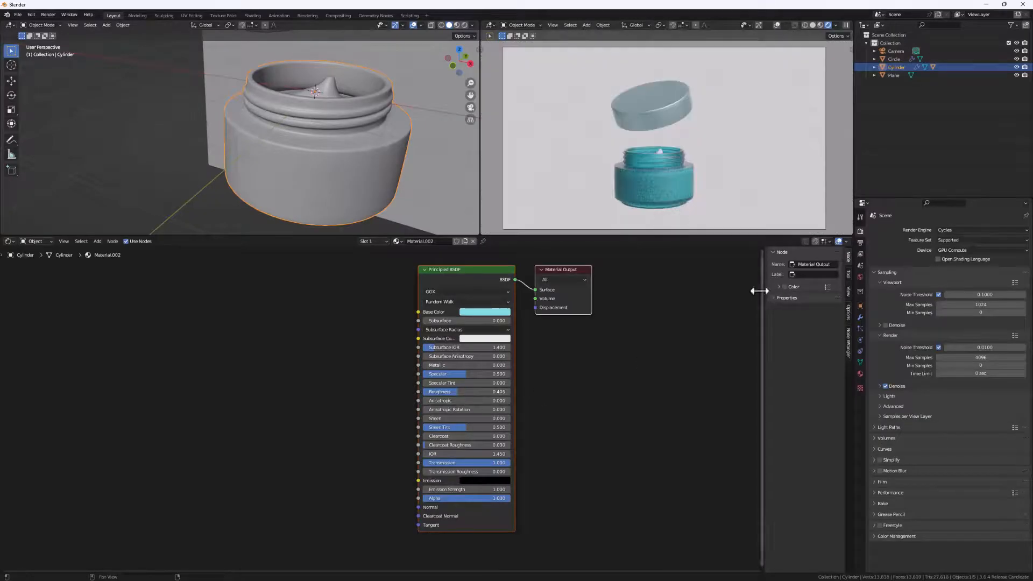
# Add a Bump node linked to the Normal input of the jar body's Principled BSDF and place it beside the shader
pyautogui.scroll(5, 632, 189)
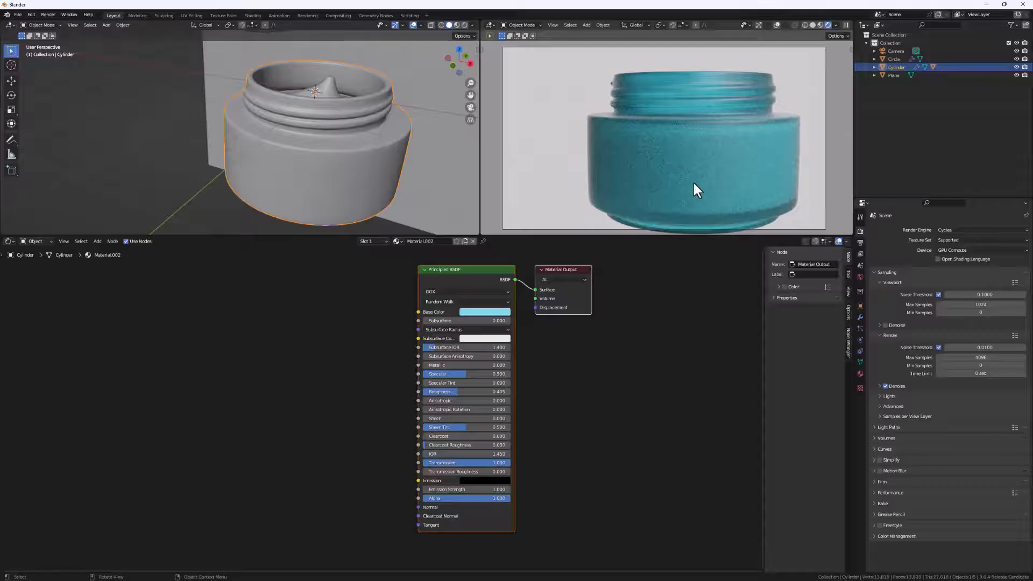
pyautogui.moveTo(472, 472); pyautogui.dragTo(607, 513, button='middle')
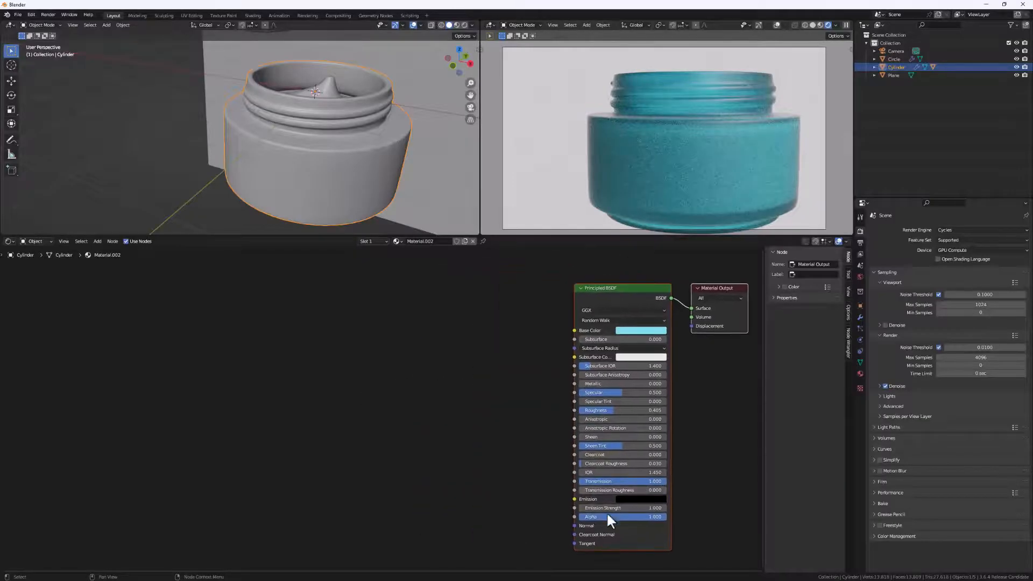
pyautogui.scroll(-1, 587, 540)
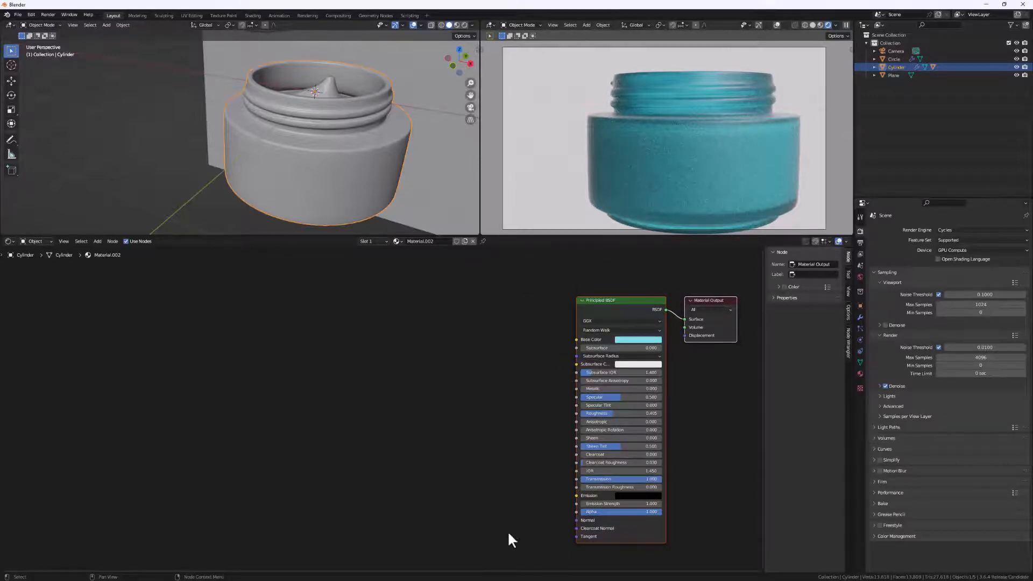
pyautogui.moveTo(576, 520); pyautogui.dragTo(535, 519)
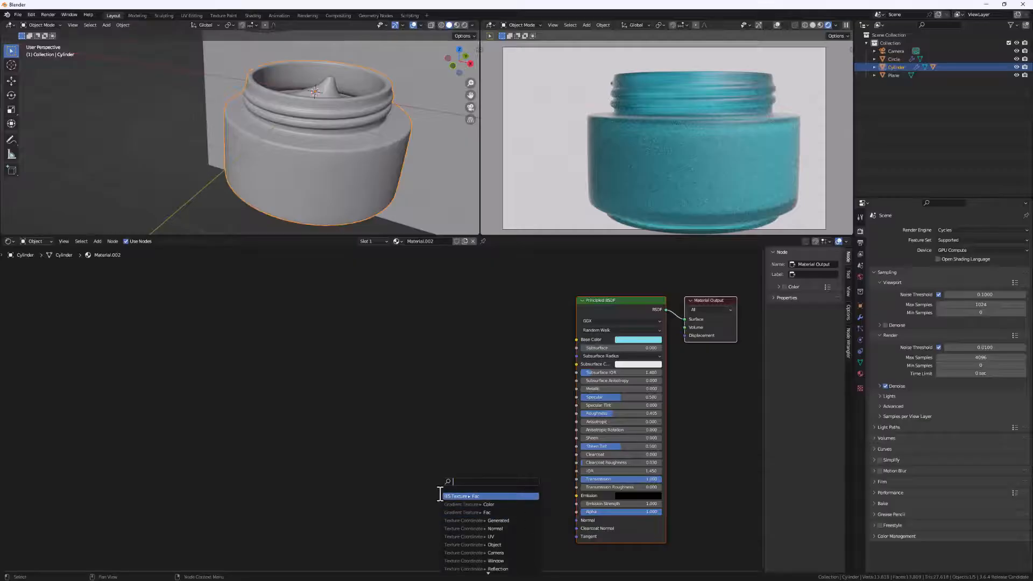
pyautogui.write('BUM')
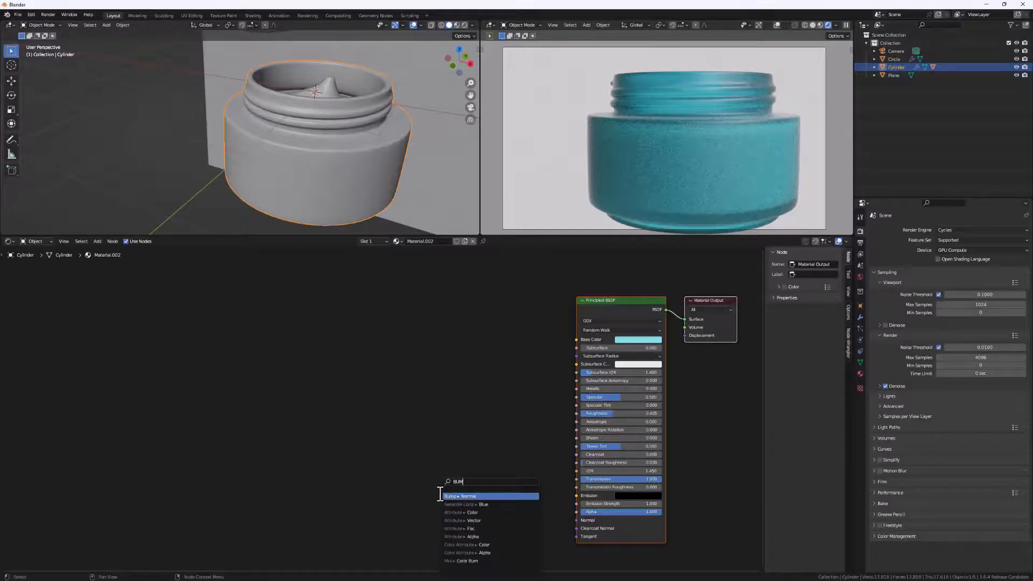
pyautogui.press('Return')
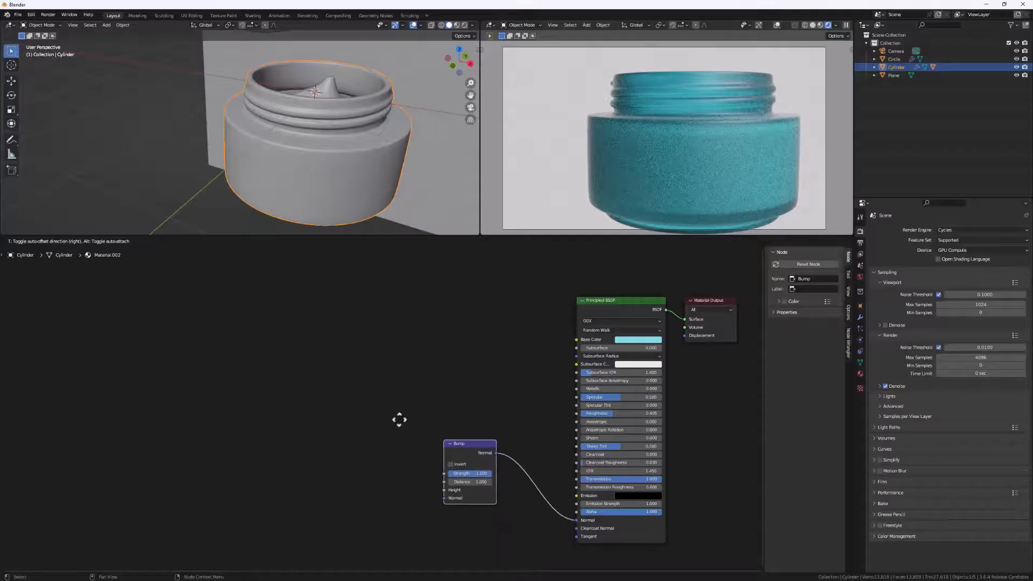
pyautogui.click(400, 420)
# Feed a Musgrave Texture into the Bump node's Height input, place it further from the Bump node and set its Scale to about 103.4
pyautogui.scroll(1, 470, 499)
pyautogui.moveTo(436, 487); pyautogui.dragTo(355, 473)
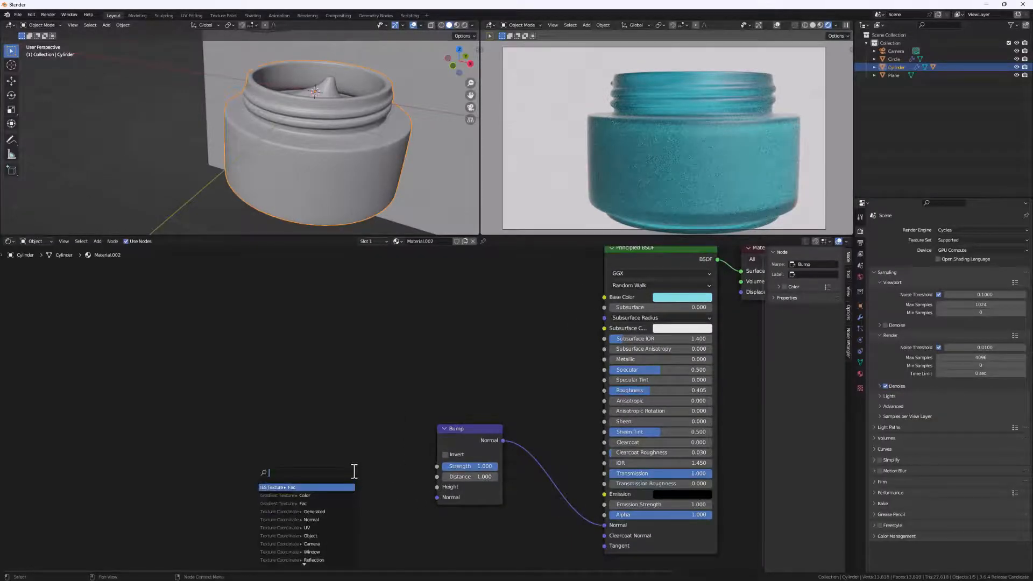
pyautogui.write('MUS')
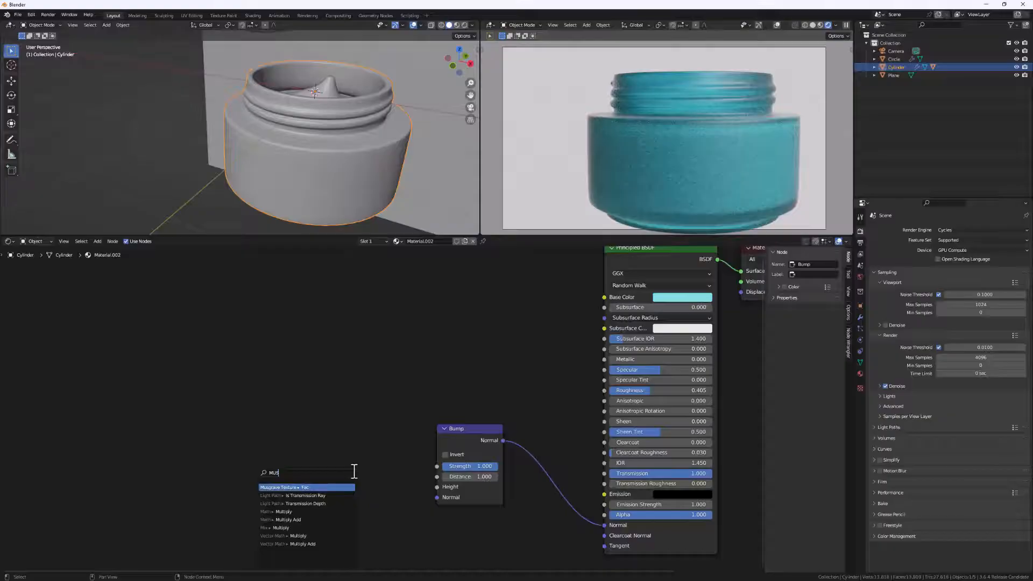
pyautogui.press('Return')
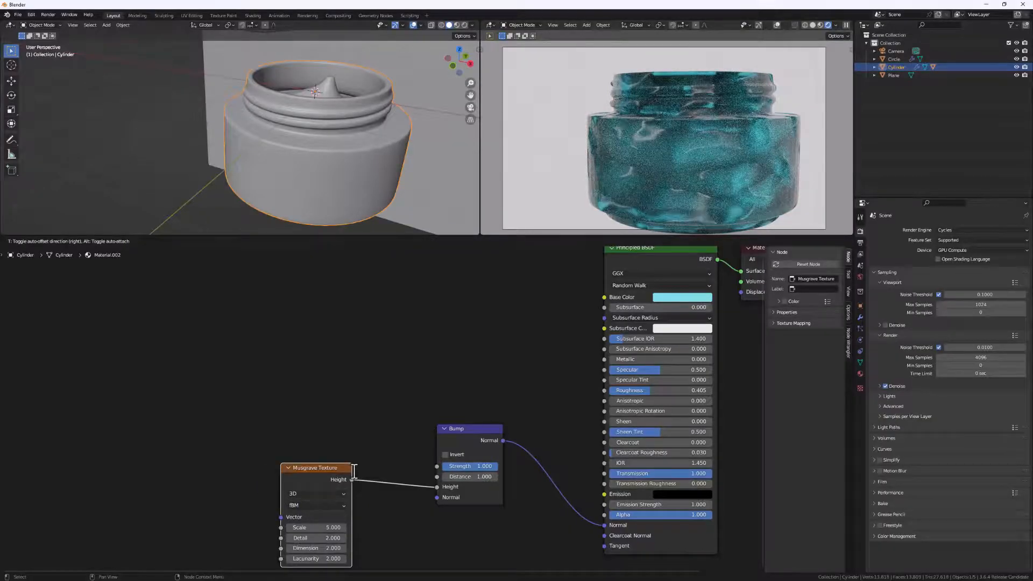
pyautogui.click(355, 473)
pyautogui.moveTo(322, 474); pyautogui.dragTo(277, 404)
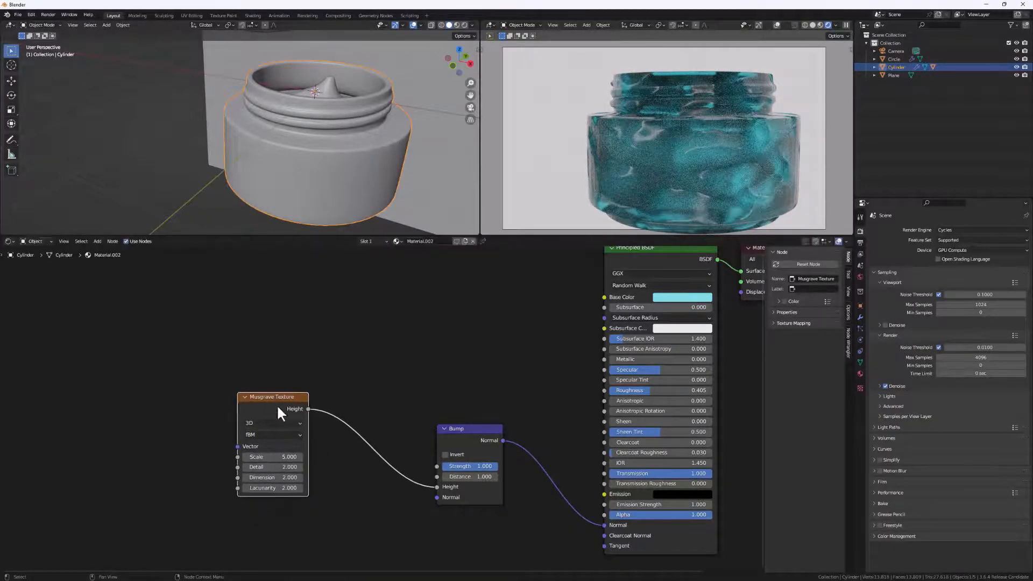
pyautogui.moveTo(269, 458); pyautogui.dragTo(355, 458)
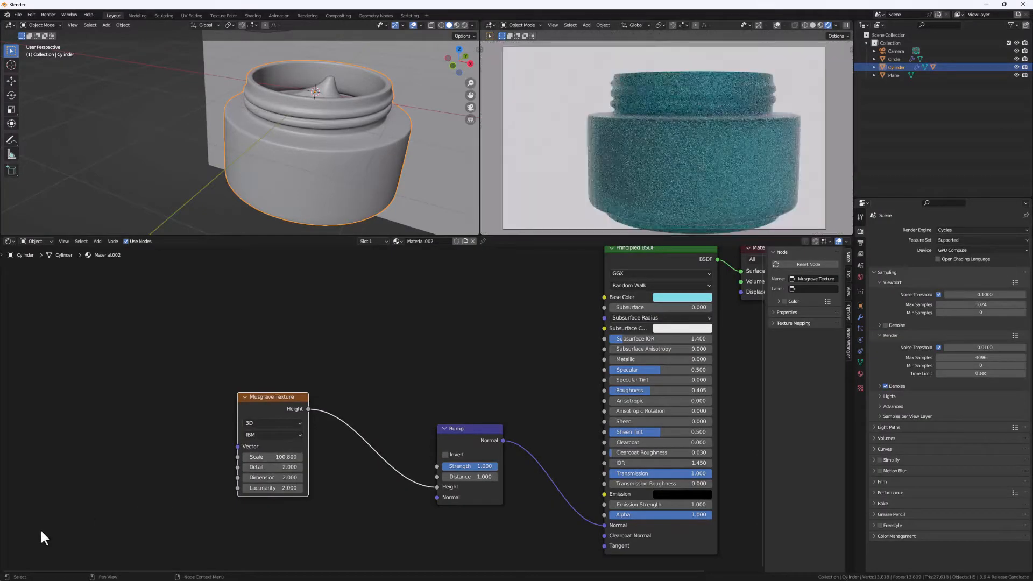
pyautogui.moveTo(269, 457); pyautogui.dragTo(275, 456)
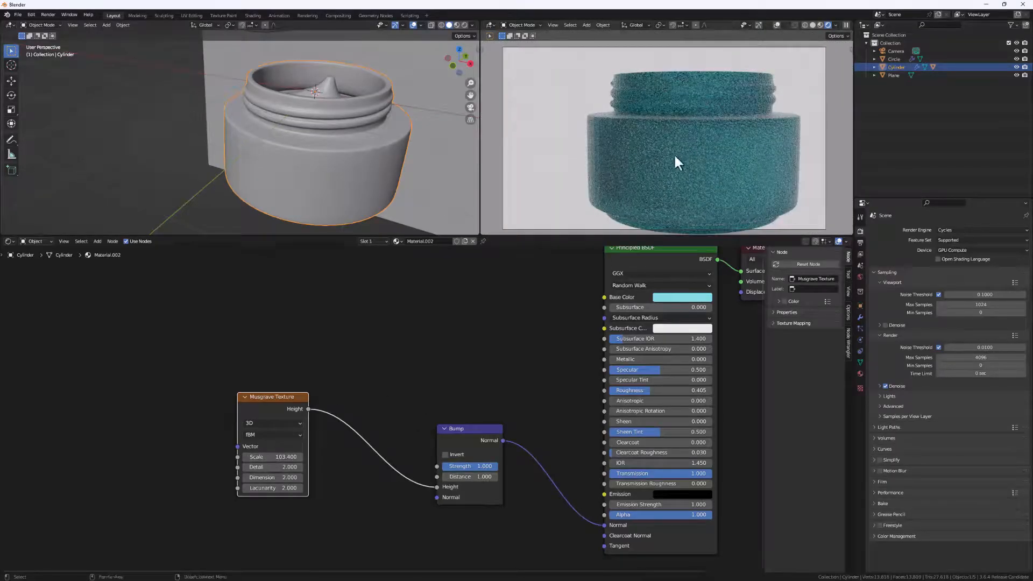
# Make room beside the Musgrave Texture and insert a Color Ramp into its link to the Bump node
pyautogui.moveTo(414, 470); pyautogui.dragTo(484, 449, button='middle')
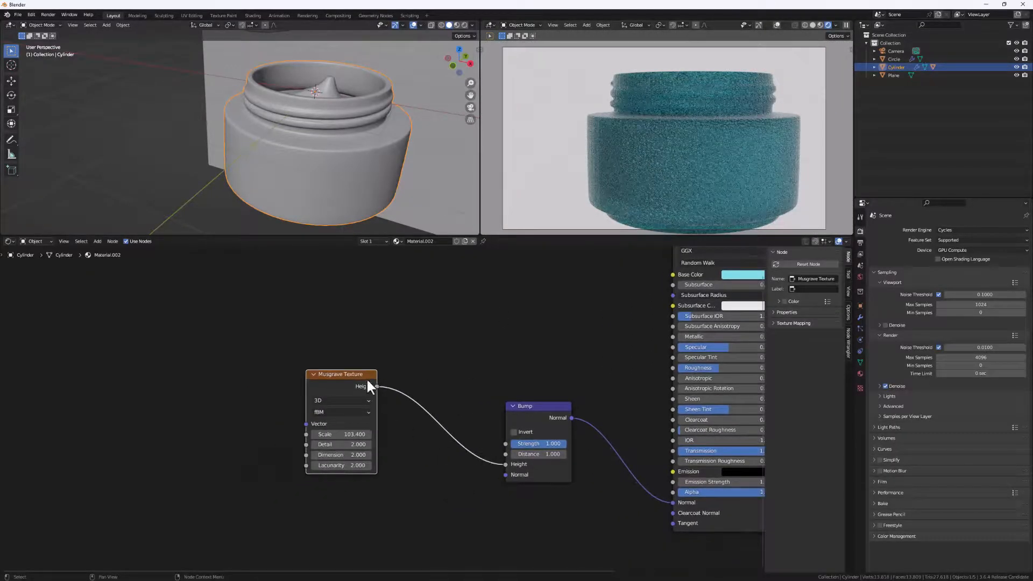
pyautogui.moveTo(366, 378); pyautogui.dragTo(262, 375)
pyautogui.hotkey('shift', 'a')
pyautogui.moveTo(389, 331)
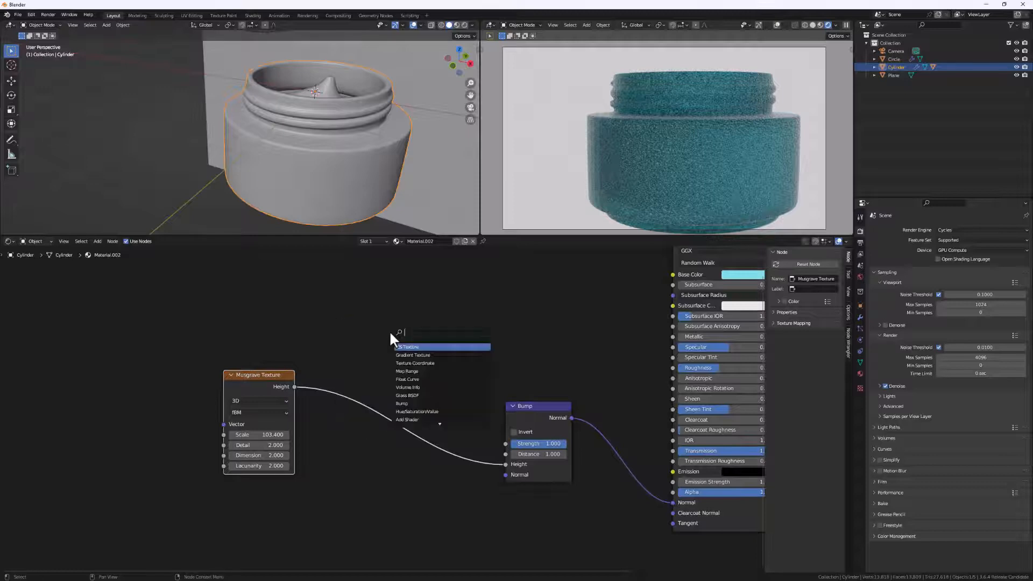
pyautogui.write('COLOR')
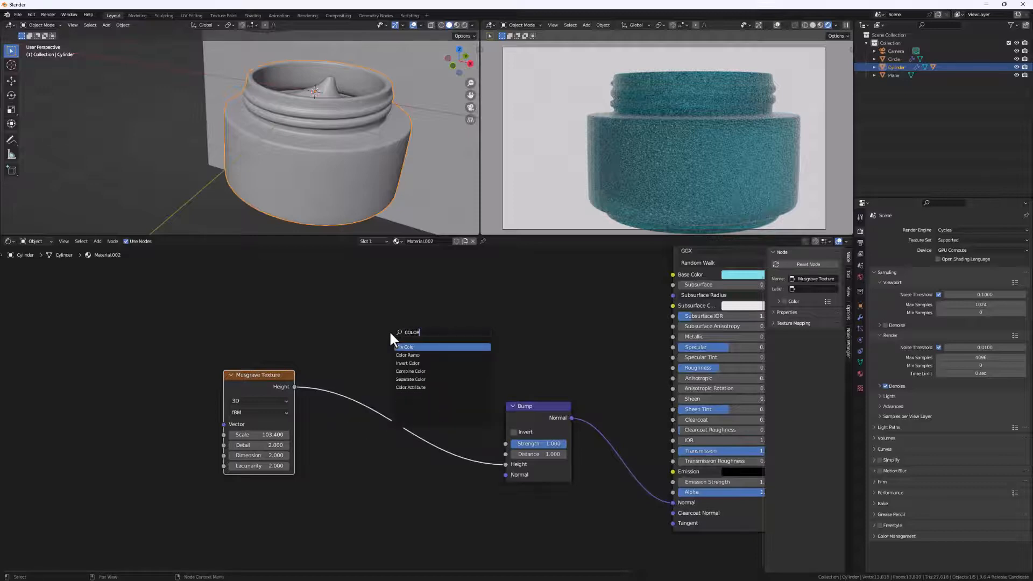
pyautogui.click(408, 355)
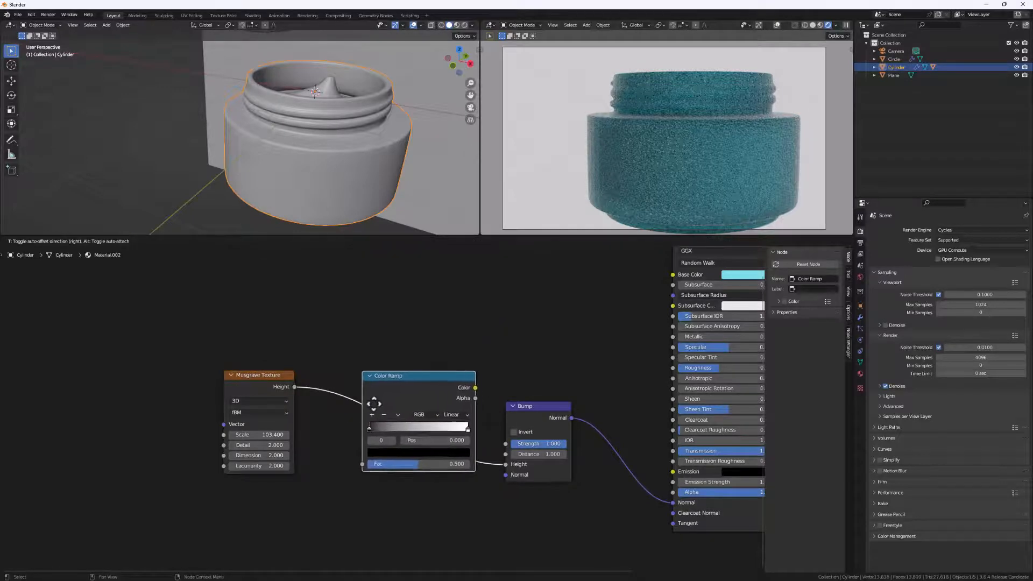
pyautogui.click(365, 405)
# Move the Color Ramp's black stop to 0.173 and white stop to 0.845, and lower the Bump Strength to 0.173 and Distance to 0.080
pyautogui.scroll(1, 387, 425)
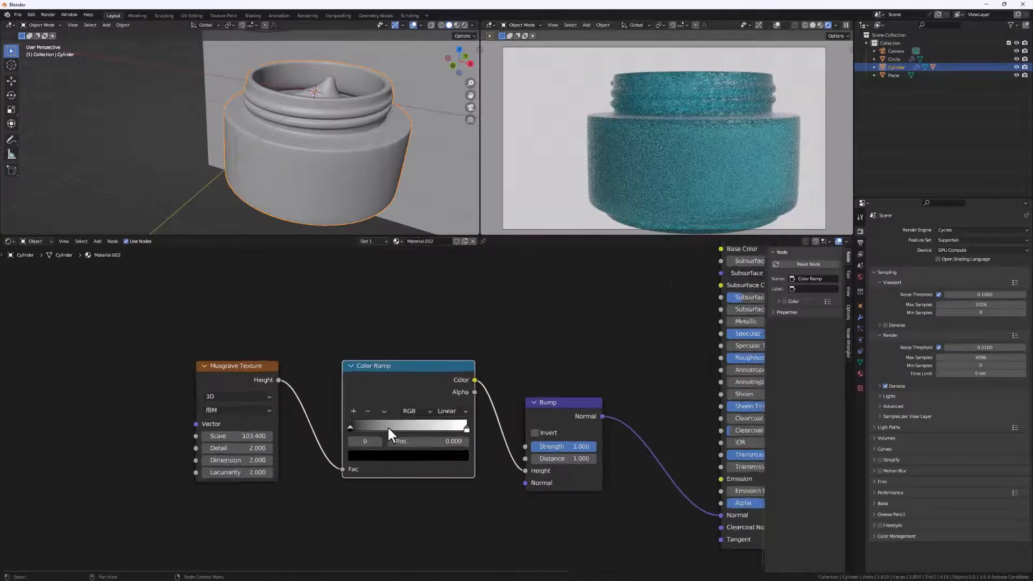
pyautogui.moveTo(347, 427); pyautogui.dragTo(369, 426)
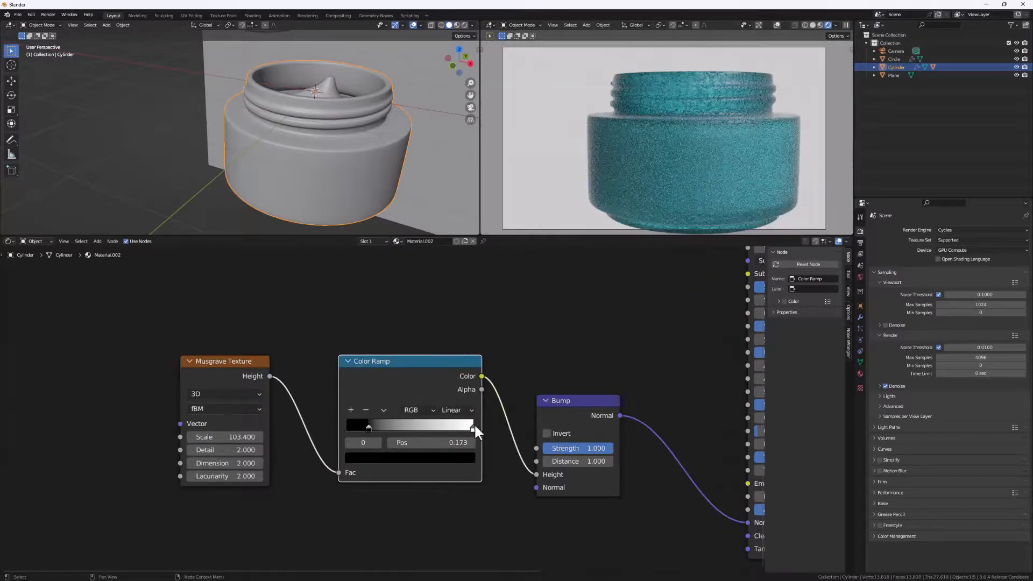
pyautogui.moveTo(472, 428); pyautogui.dragTo(454, 428)
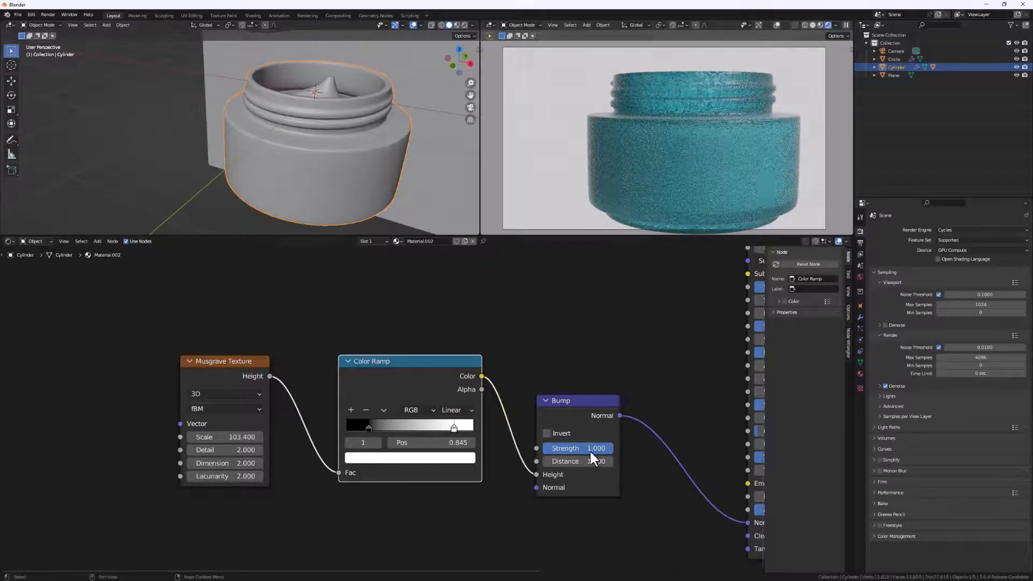
pyautogui.moveTo(592, 450); pyautogui.dragTo(540, 458)
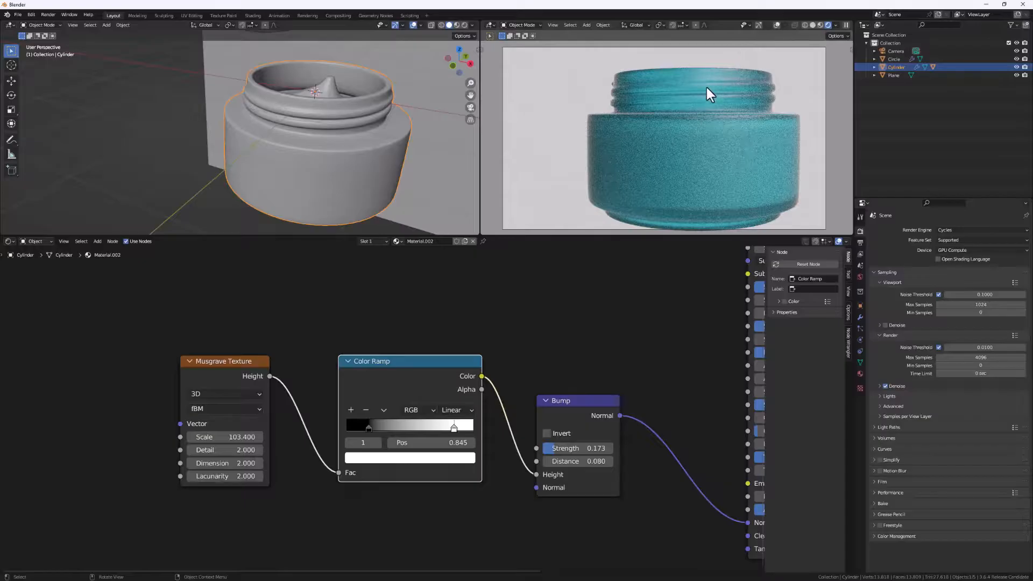
# Select the cream inside the jar and give it a new material
pyautogui.scroll(2, 707, 92)
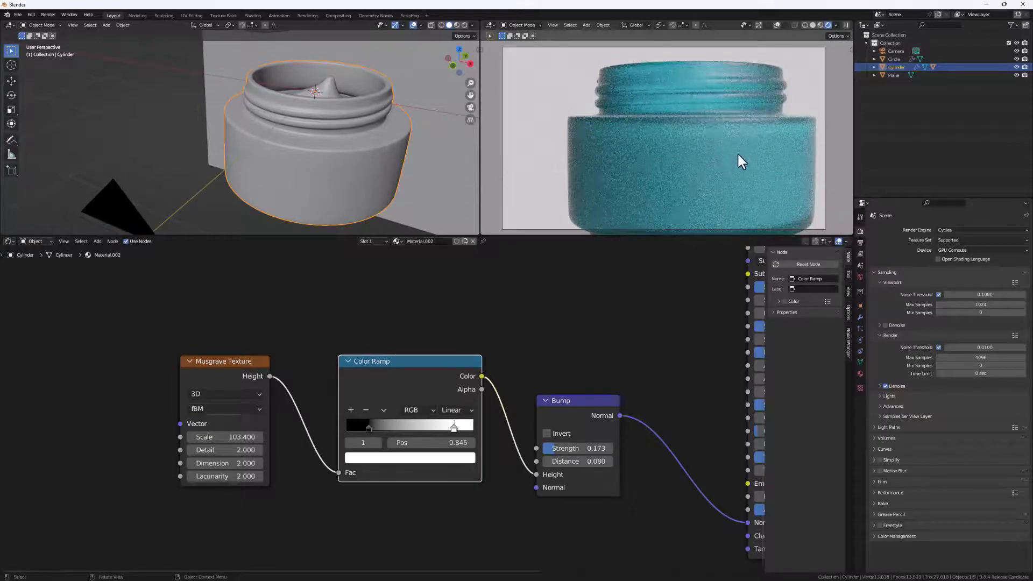
pyautogui.scroll(-4, 742, 156)
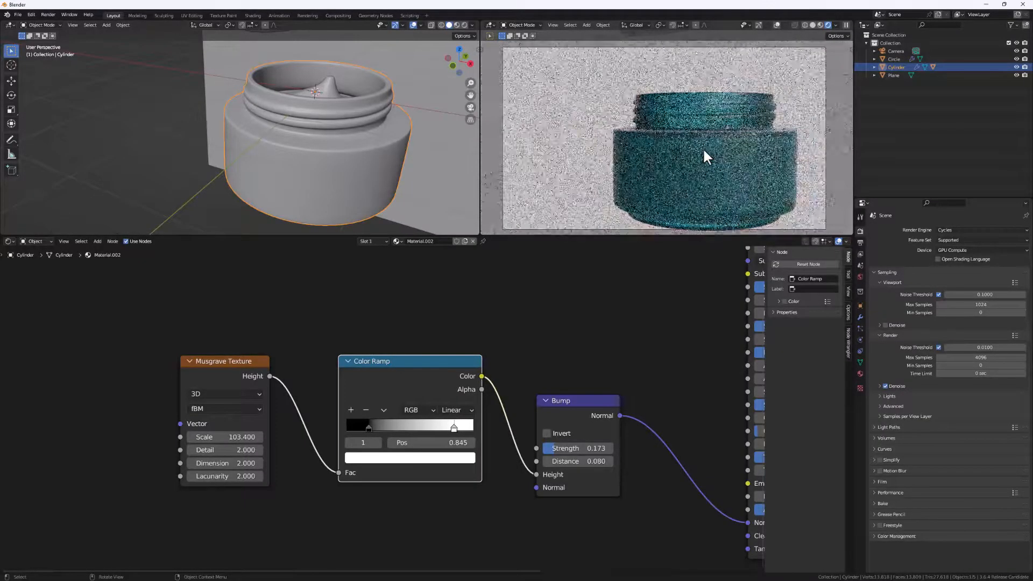
pyautogui.moveTo(747, 163); pyautogui.dragTo(661, 182, button='middle')
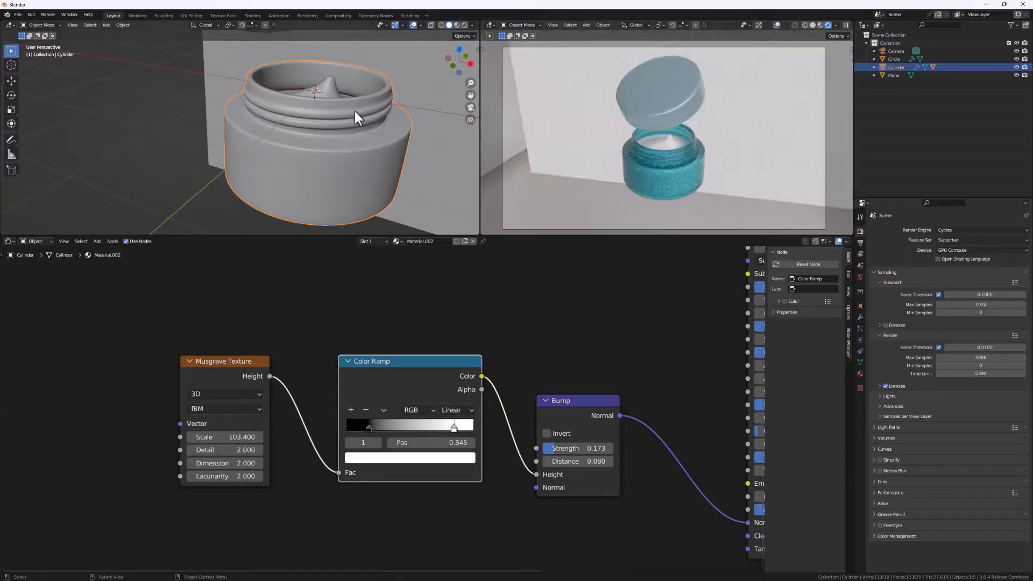
pyautogui.click(328, 82)
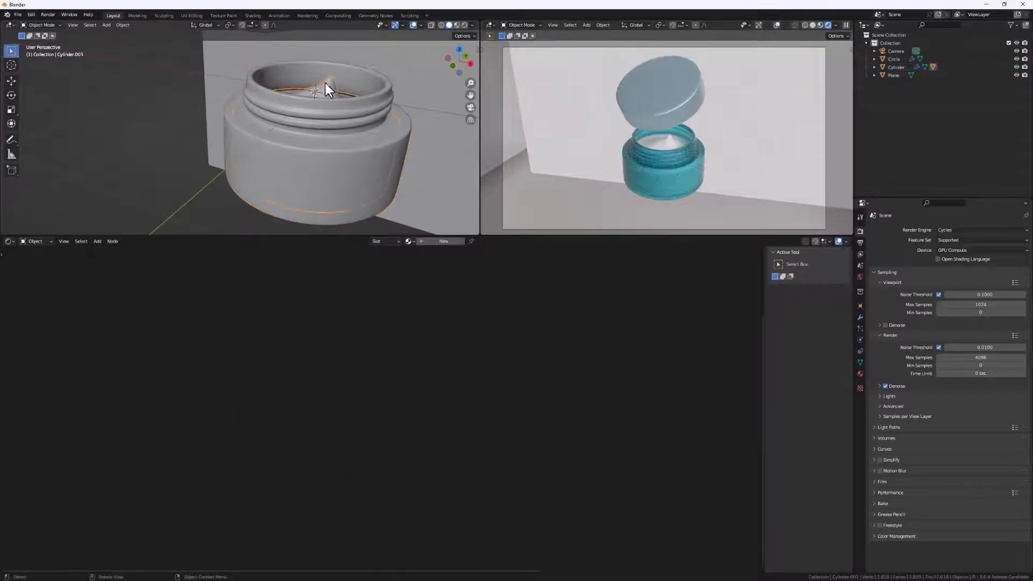
pyautogui.press('KP_Decimal')
pyautogui.click(446, 240)
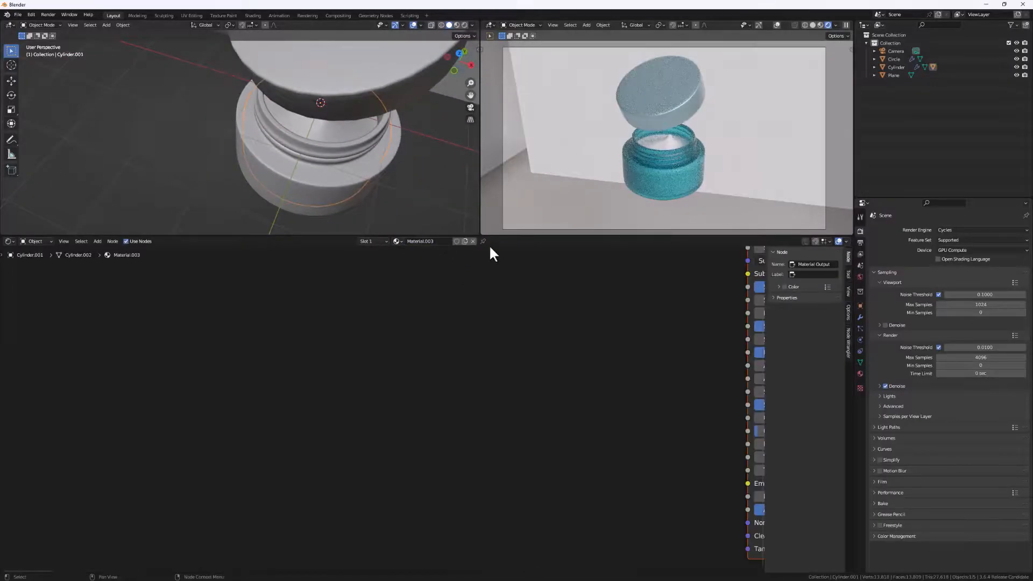
# Set the cream shader's Subsurface to 1.000 and its Base Color to a pale cyan
pyautogui.scroll(-5, 686, 416)
pyautogui.moveTo(682, 417); pyautogui.dragTo(548, 411, button='middle')
pyautogui.scroll(-3, 484, 388)
pyautogui.scroll(2, 538, 371)
pyautogui.scroll(1, 522, 399)
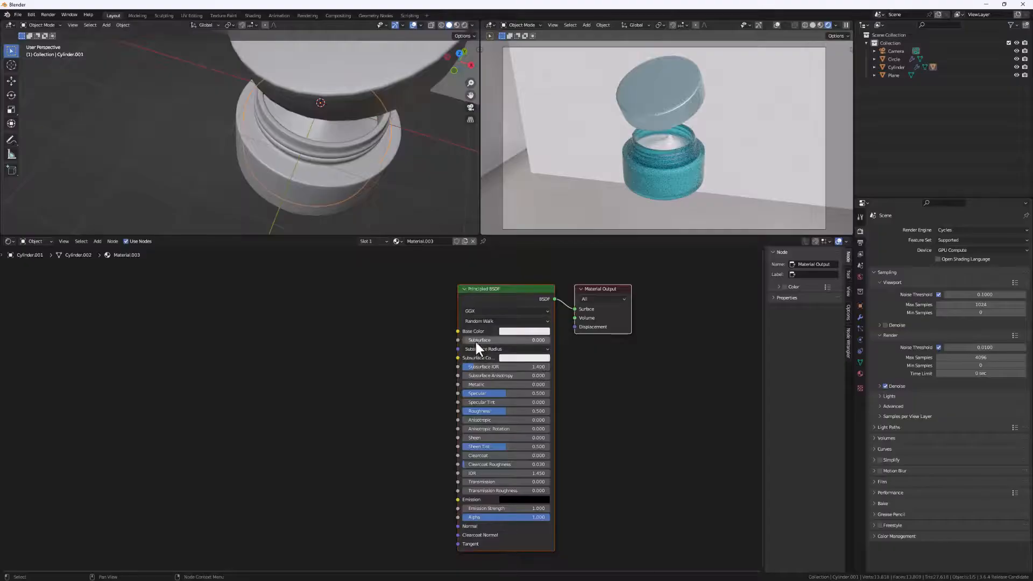
pyautogui.moveTo(476, 340); pyautogui.dragTo(543, 340)
pyautogui.click(516, 331)
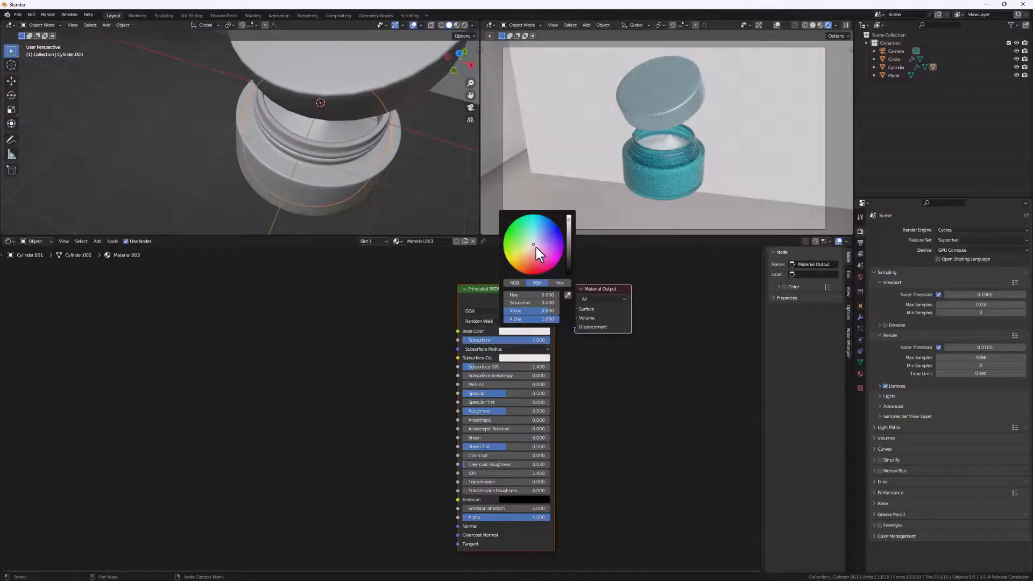
pyautogui.moveTo(536, 247); pyautogui.dragTo(533, 237)
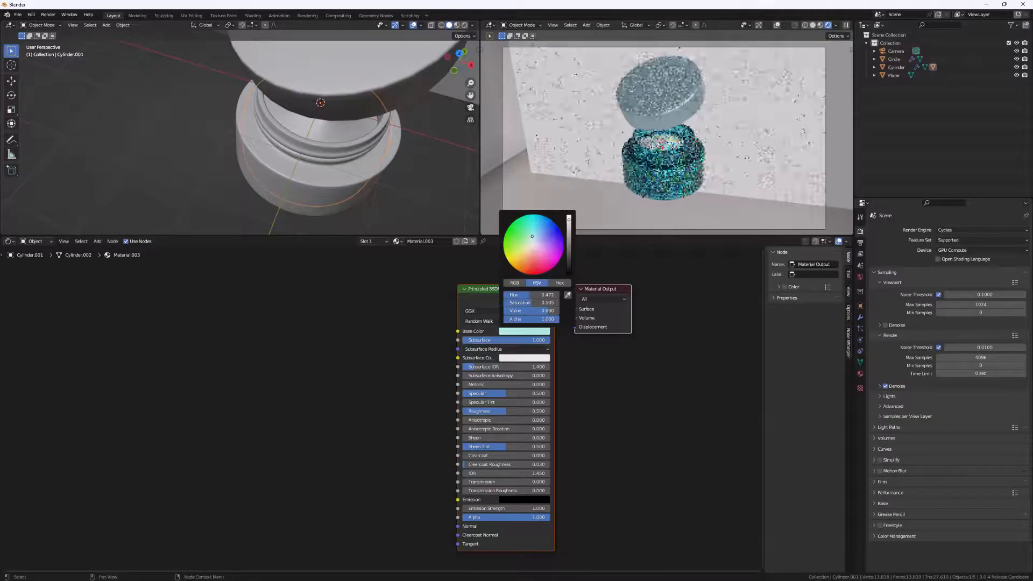
# Give the cream's Subsurface Color the same pale cyan as its Base Color and lower Roughness to 0.273
pyautogui.click(508, 358)
pyautogui.click(531, 280)
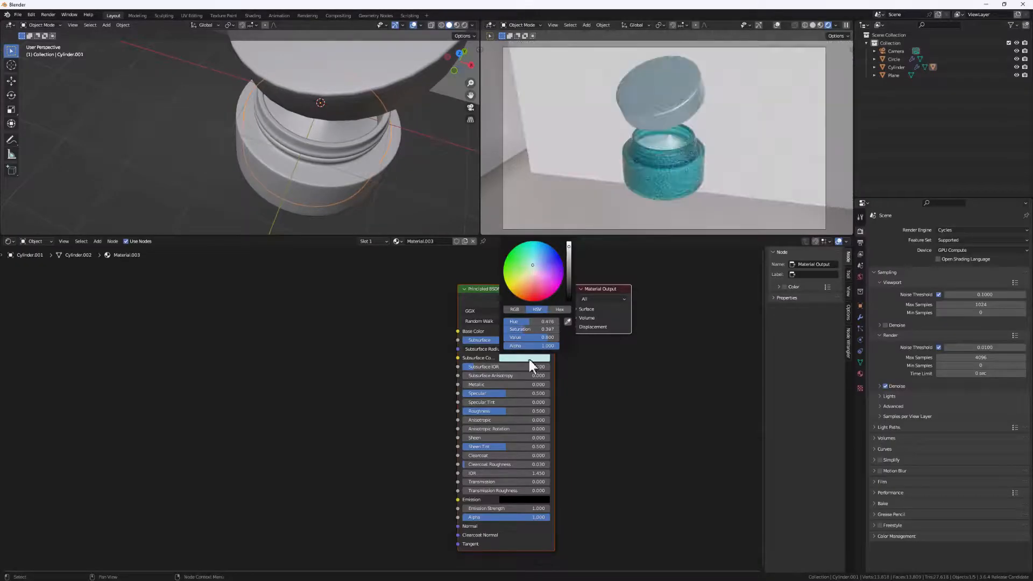
pyautogui.moveTo(497, 409); pyautogui.dragTo(477, 410)
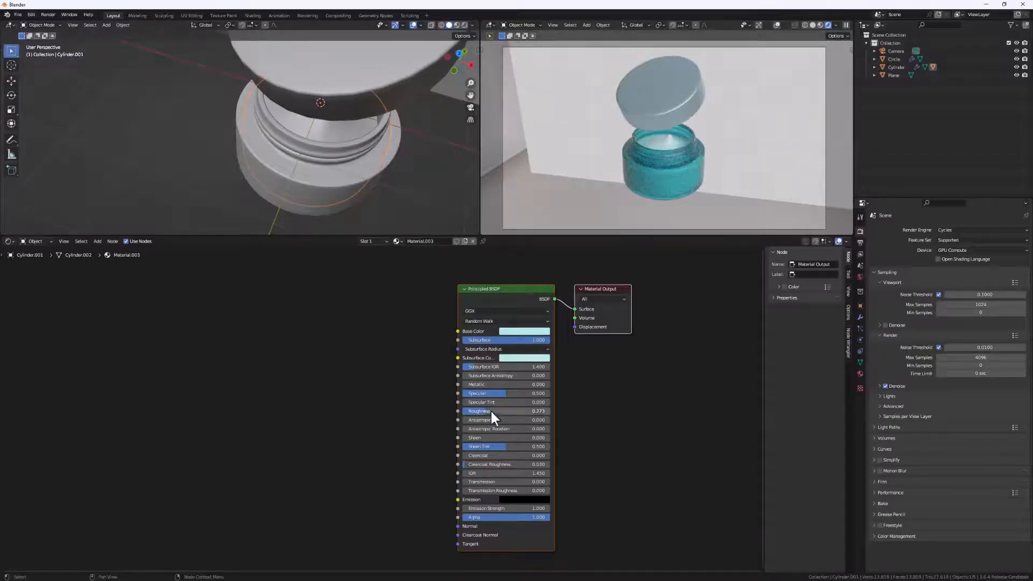
pyautogui.scroll(5, 671, 148)
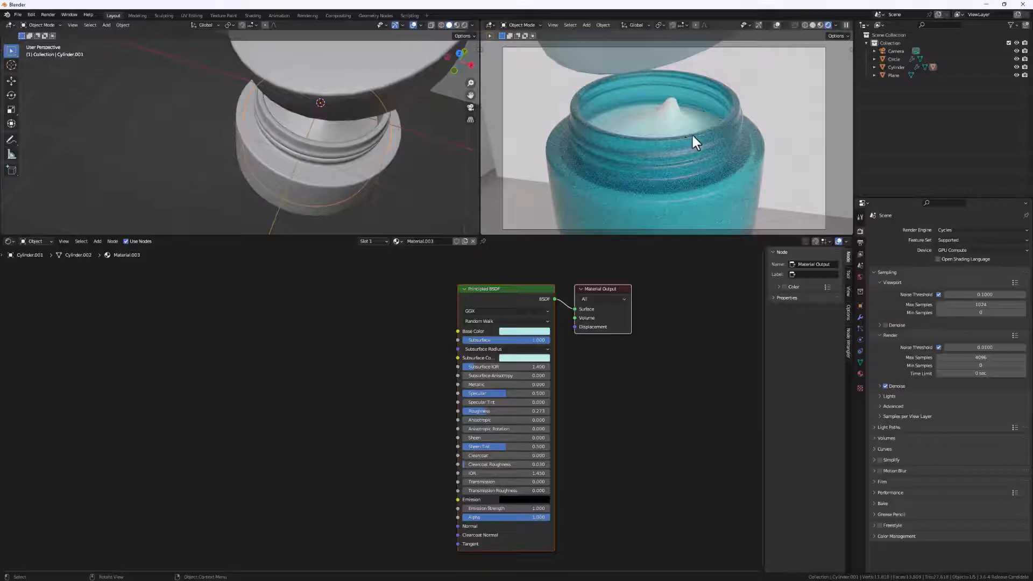
pyautogui.scroll(-5, 669, 161)
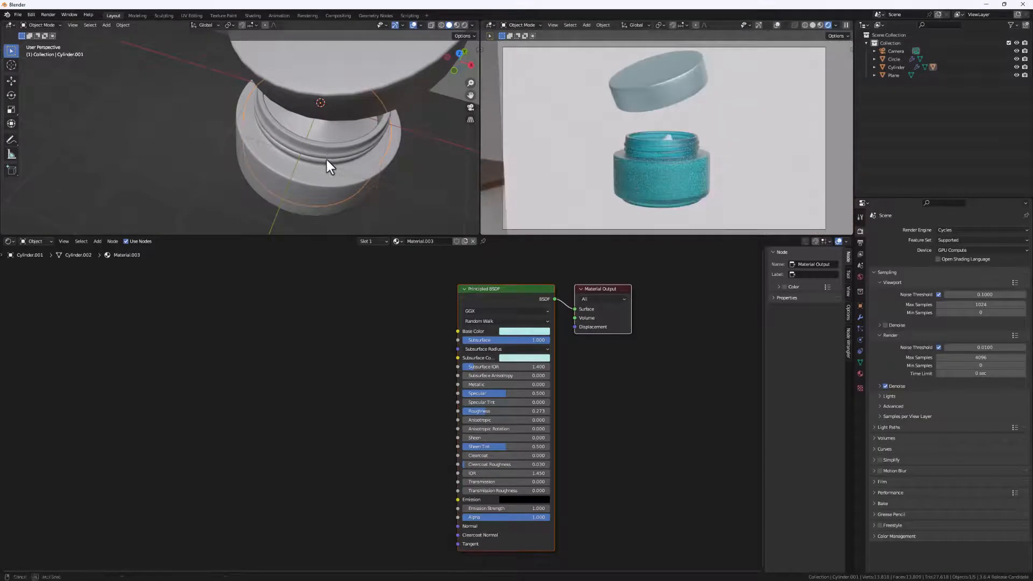
# Select the jar body, preview Beauti.png from the cosmetic folder in File Explorer, and bring it into the body's material as an Image Texture
pyautogui.click(325, 157)
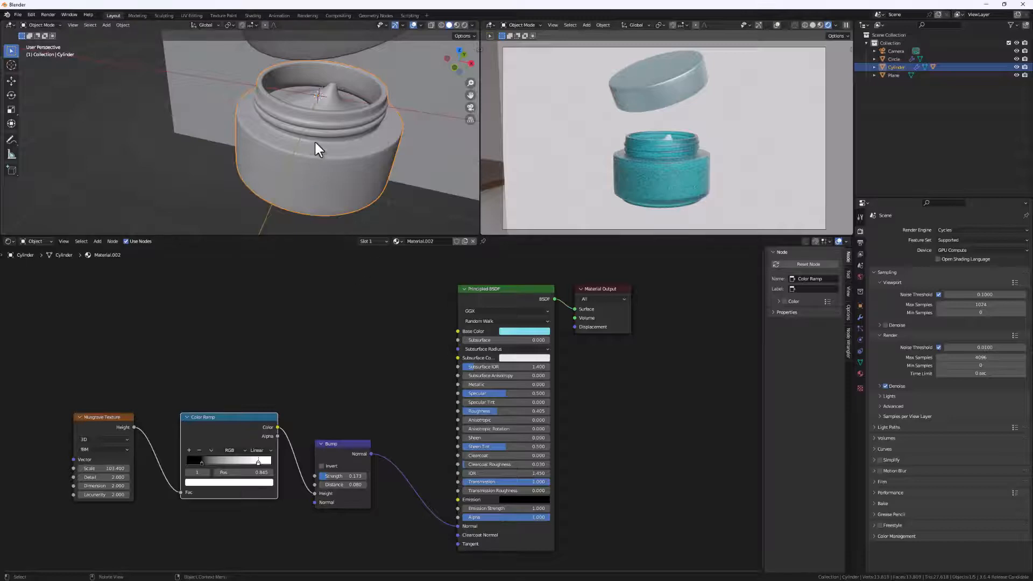
pyautogui.moveTo(372, 193); pyautogui.dragTo(363, 151, button='middle')
pyautogui.scroll(-2, 349, 170)
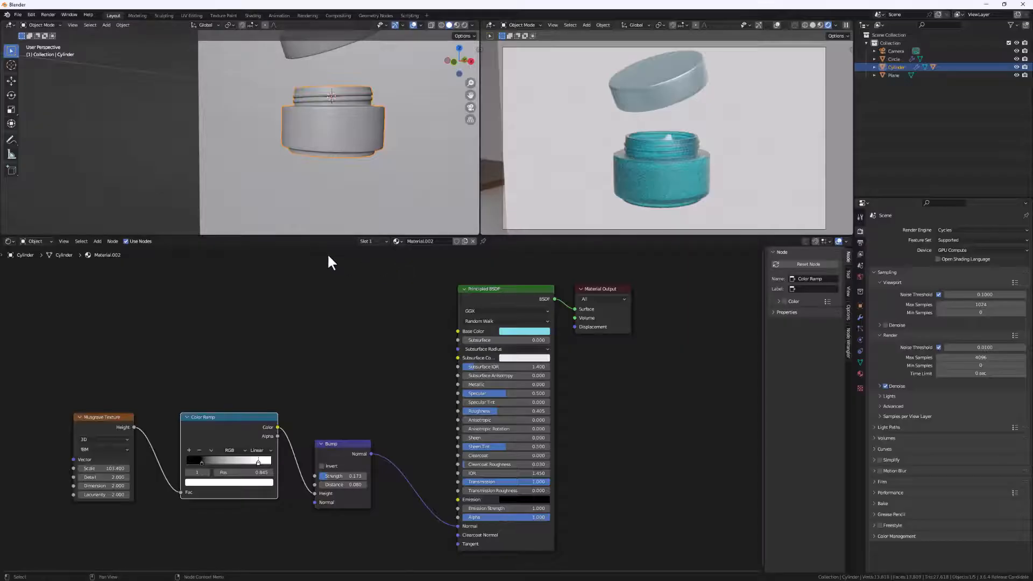
pyautogui.press('super')
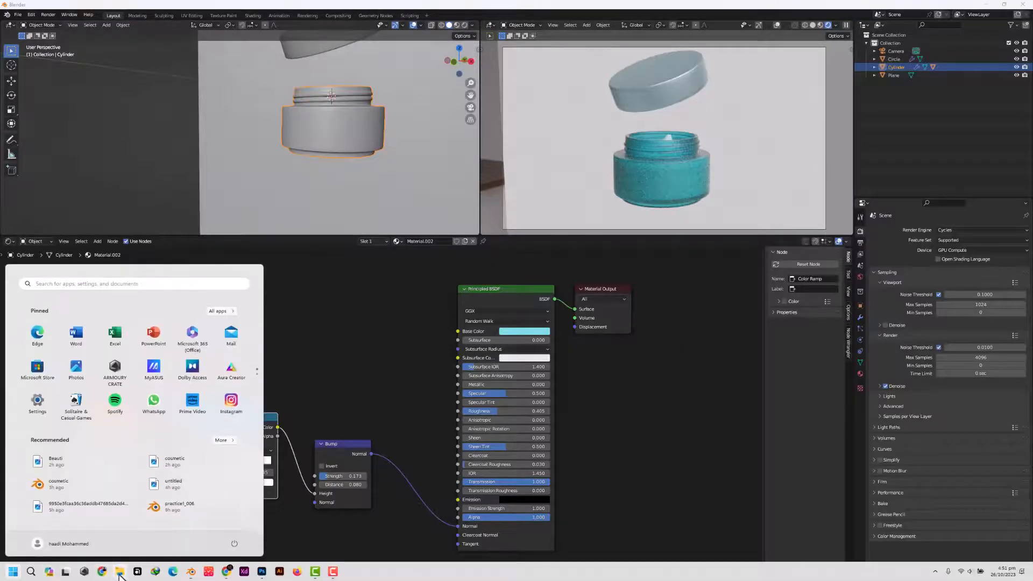
pyautogui.click(116, 573)
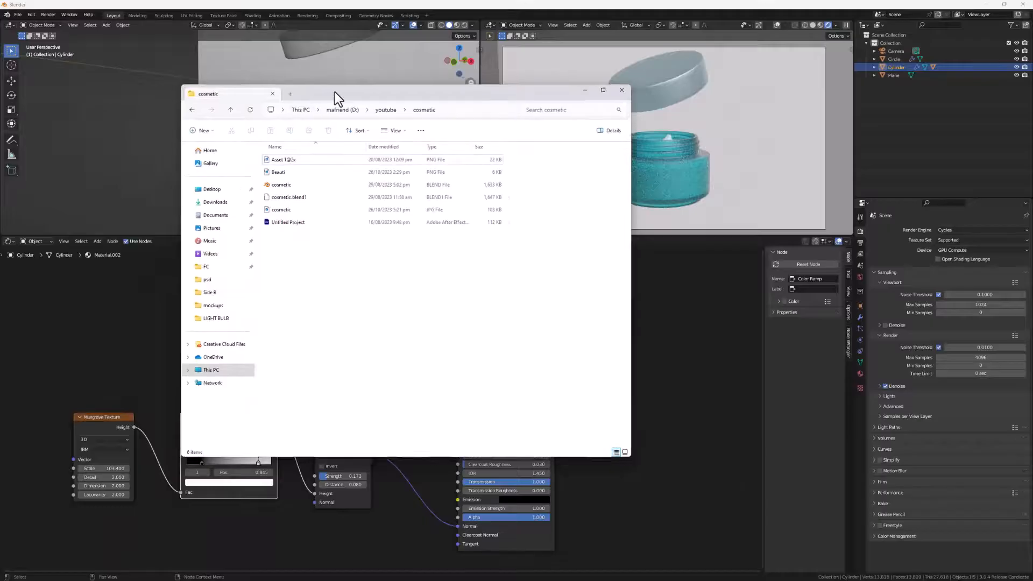
pyautogui.moveTo(323, 93); pyautogui.dragTo(503, 120)
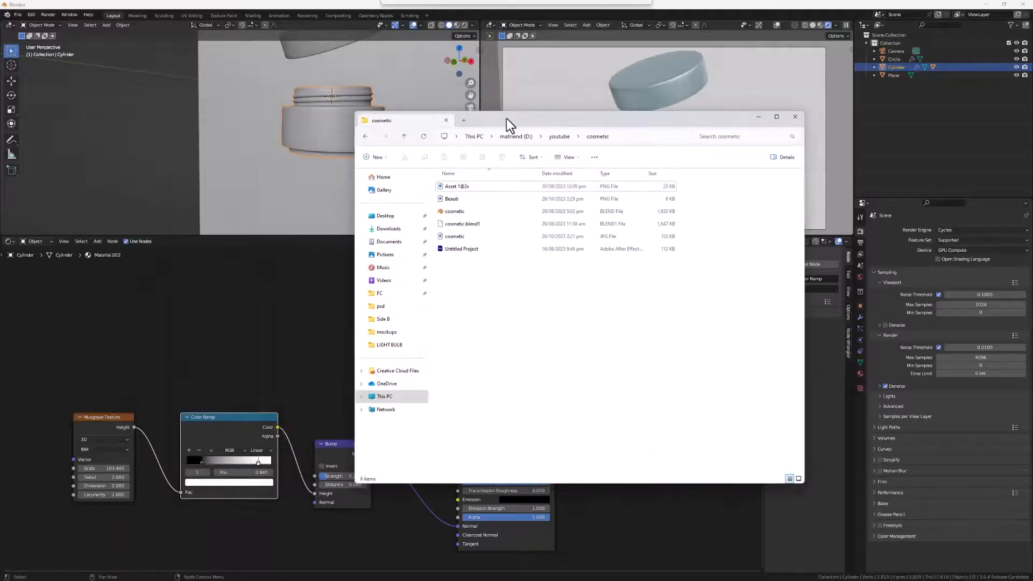
pyautogui.click(459, 199)
pyautogui.doubleClick(456, 200)
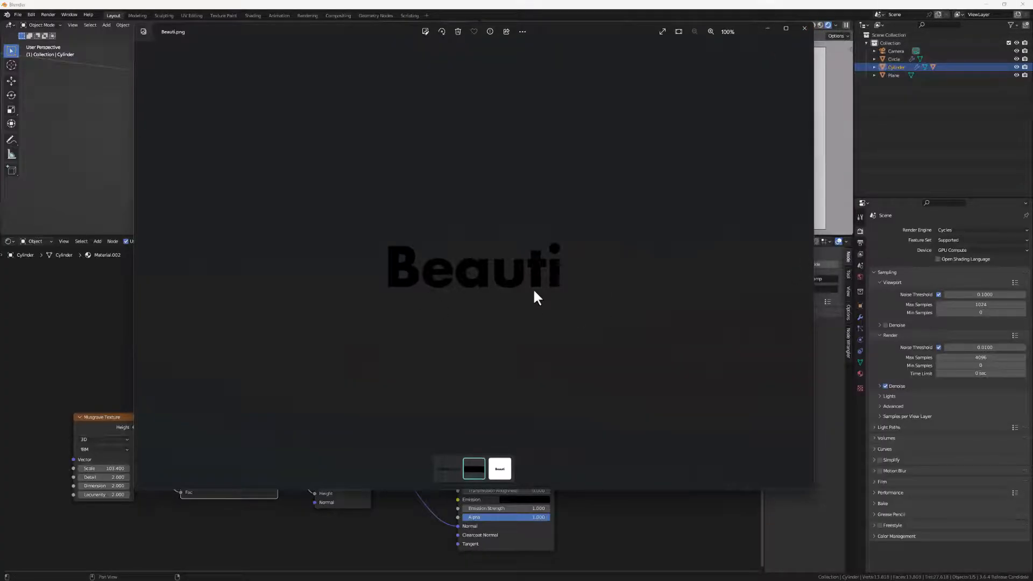
pyautogui.click(804, 29)
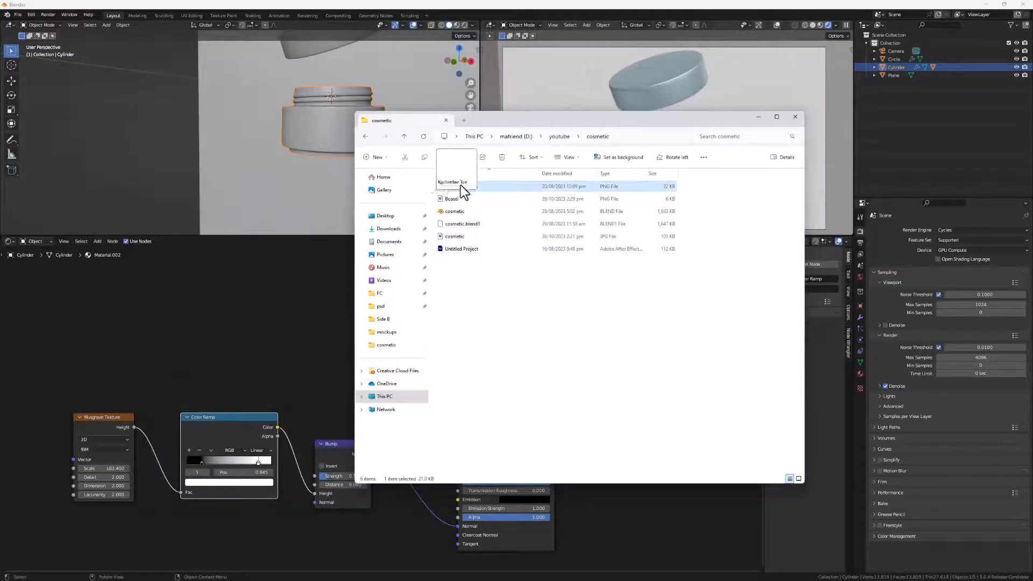
pyautogui.click(466, 200)
pyautogui.moveTo(466, 199); pyautogui.dragTo(281, 293)
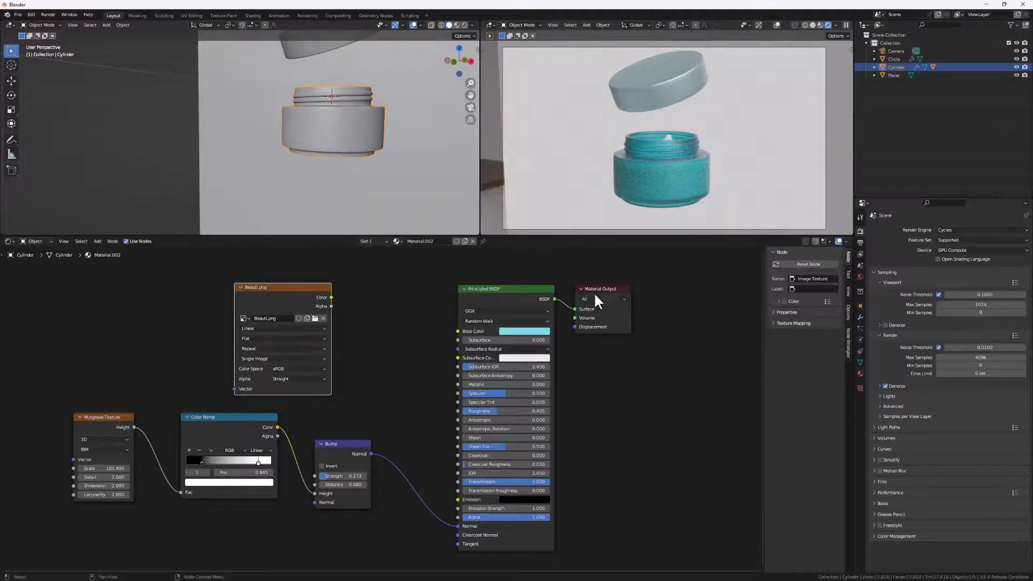
# Move the Material Output and Principled BSDF apart, then duplicate the Principled BSDF and place the copy between them
pyautogui.moveTo(595, 296); pyautogui.dragTo(707, 297)
pyautogui.moveTo(491, 299); pyautogui.dragTo(433, 330)
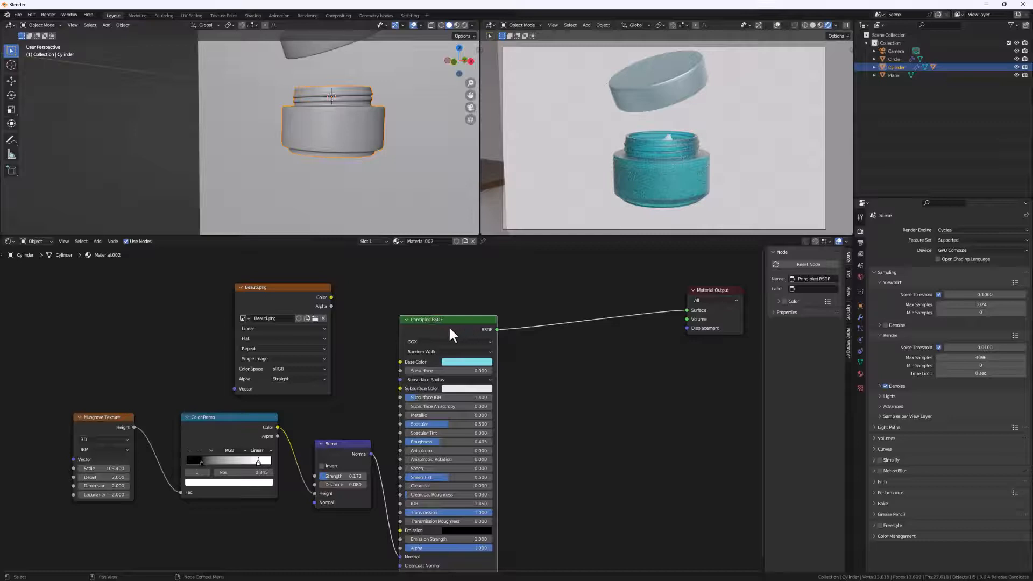
pyautogui.moveTo(448, 321); pyautogui.dragTo(450, 319)
pyautogui.hotkey('shift', 'd')
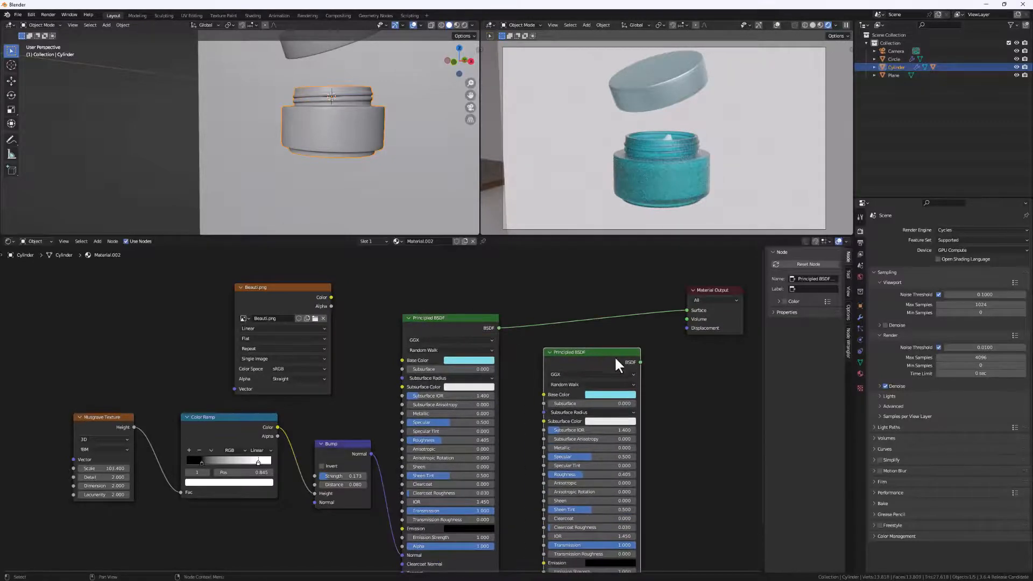
pyautogui.click(618, 362)
# Rearrange the jar body's nodes, placing the Beauti.png texture above the shaders and the Material Output further away to leave room
pyautogui.scroll(-2, 629, 393)
pyautogui.moveTo(419, 350); pyautogui.dragTo(401, 366)
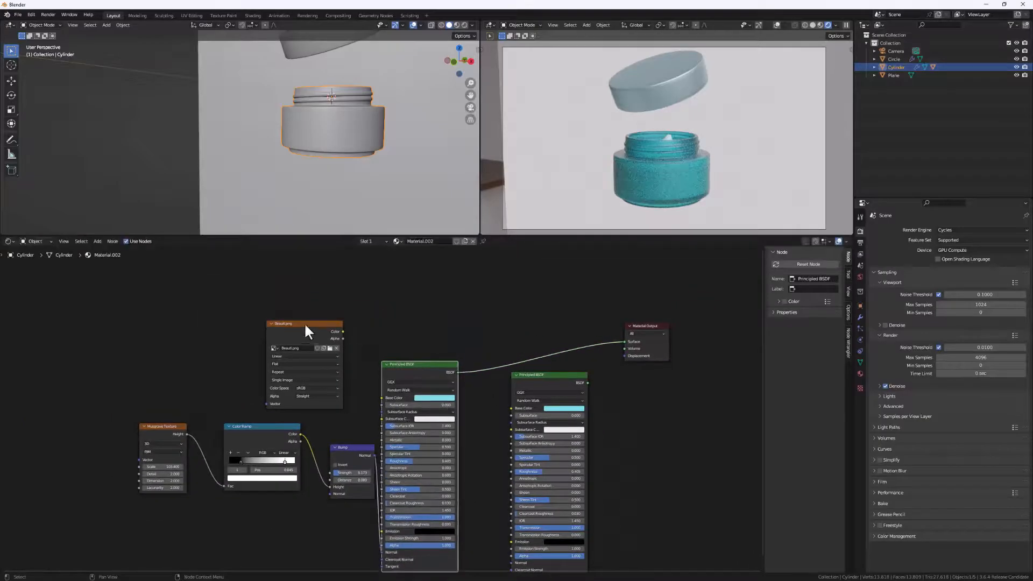
pyautogui.moveTo(306, 323); pyautogui.dragTo(418, 274)
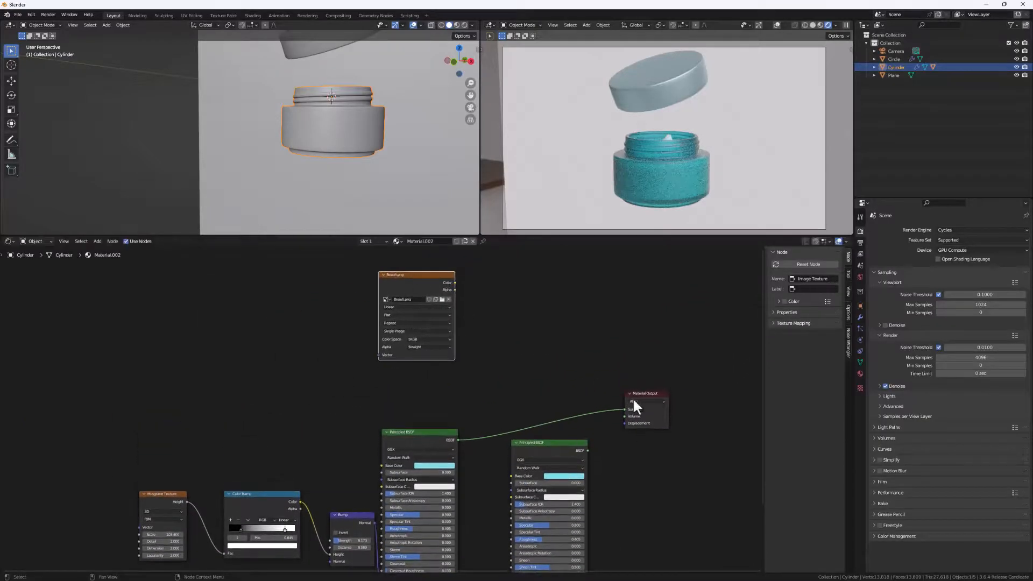
pyautogui.moveTo(633, 403); pyautogui.dragTo(662, 402)
pyautogui.moveTo(563, 446); pyautogui.dragTo(554, 453)
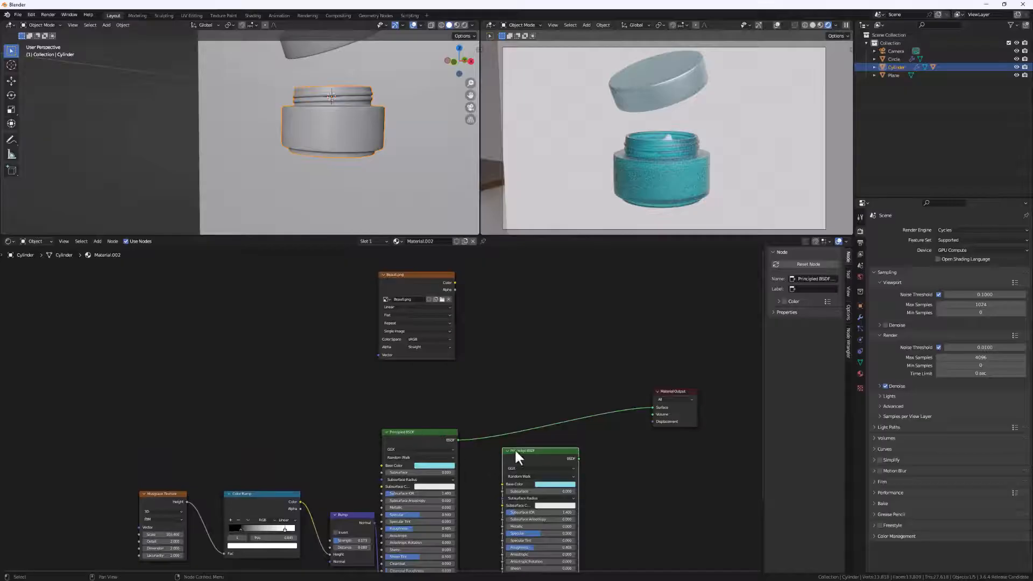
pyautogui.scroll(-2, 623, 453)
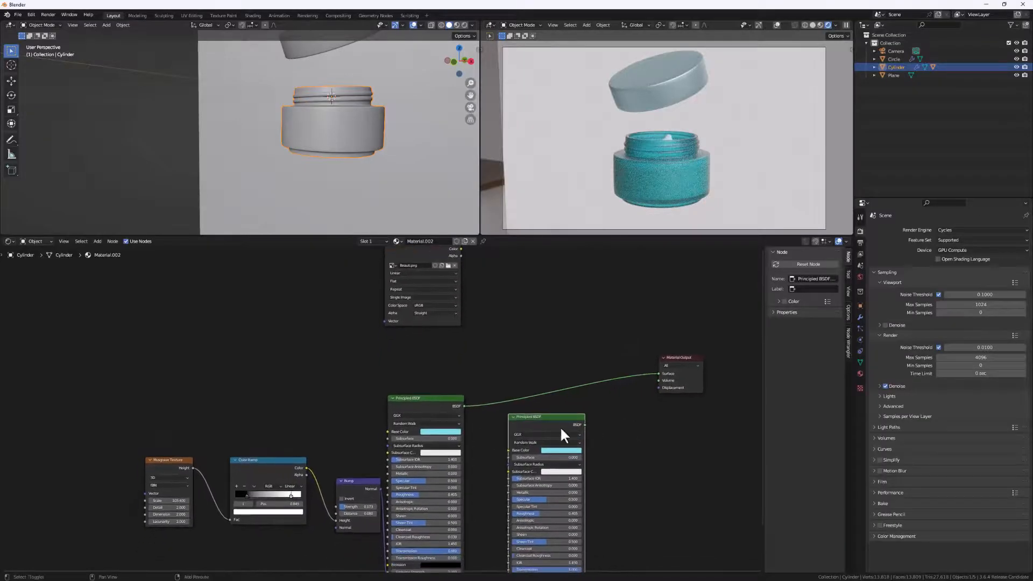
# Add a Mix Shader node and place it above the duplicated Principled BSDF
pyautogui.hotkey('shift', 'a')
pyautogui.click(563, 430)
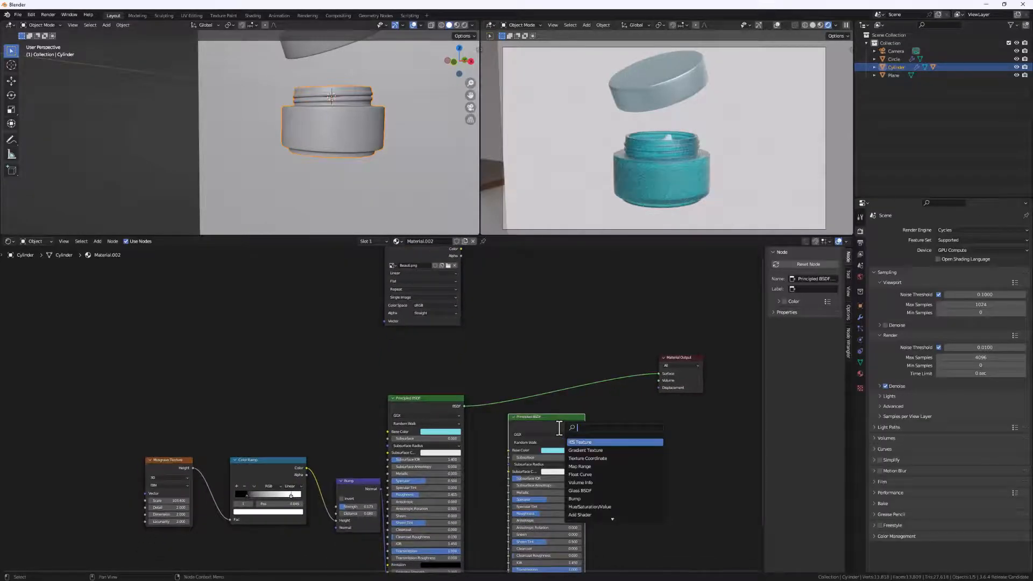
pyautogui.write('MIX')
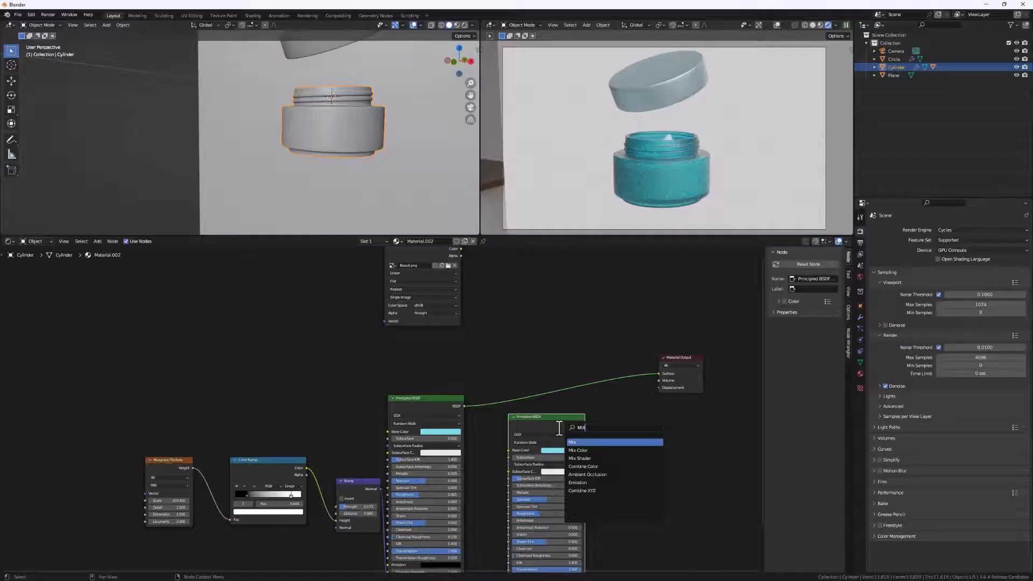
pyautogui.click(602, 458)
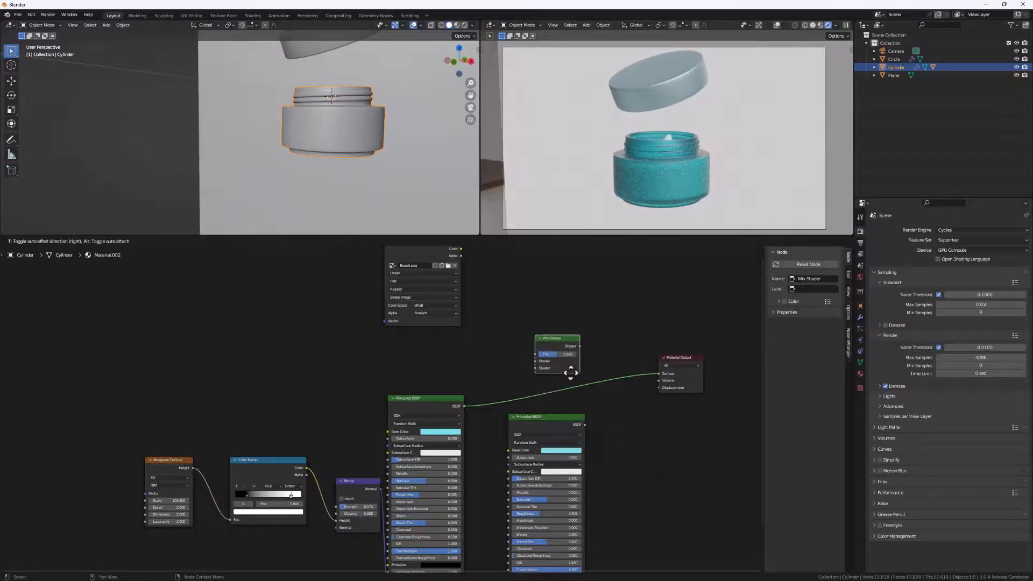
pyautogui.click(572, 376)
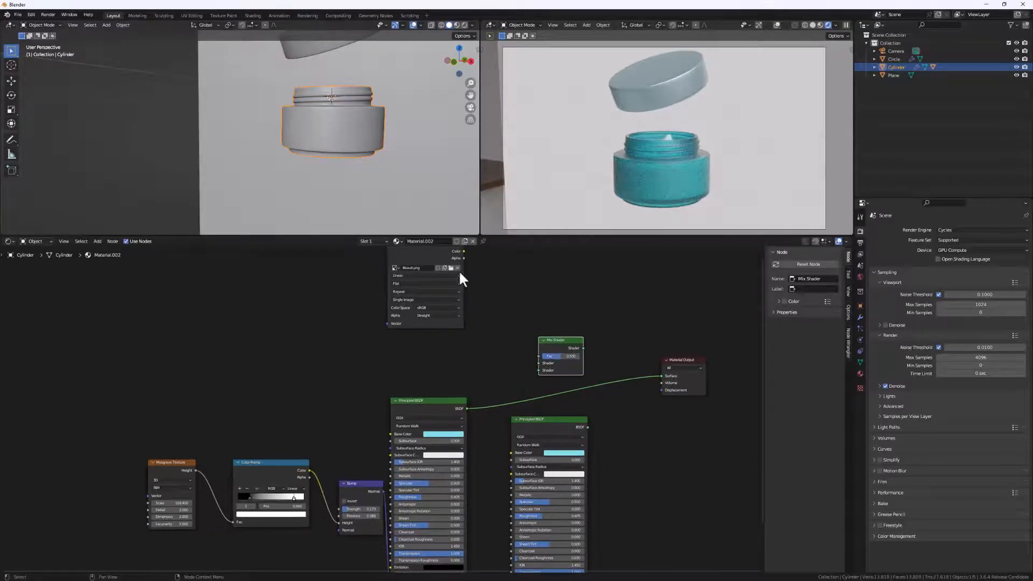
# Link the Beauti.png Alpha to the Mix Shader's Fac, the original and duplicated Principled BSDFs to its Shader inputs, and its output to Surface
pyautogui.moveTo(458, 270); pyautogui.dragTo(473, 285, button='middle')
pyautogui.moveTo(466, 279); pyautogui.dragTo(602, 371)
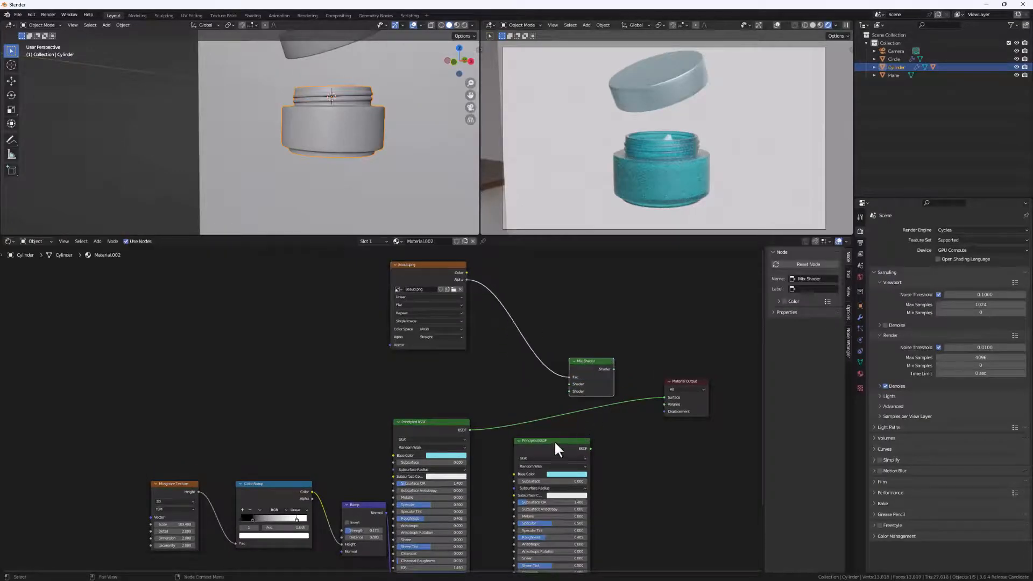
pyautogui.moveTo(553, 440); pyautogui.dragTo(569, 391)
pyautogui.moveTo(470, 429); pyautogui.dragTo(665, 398)
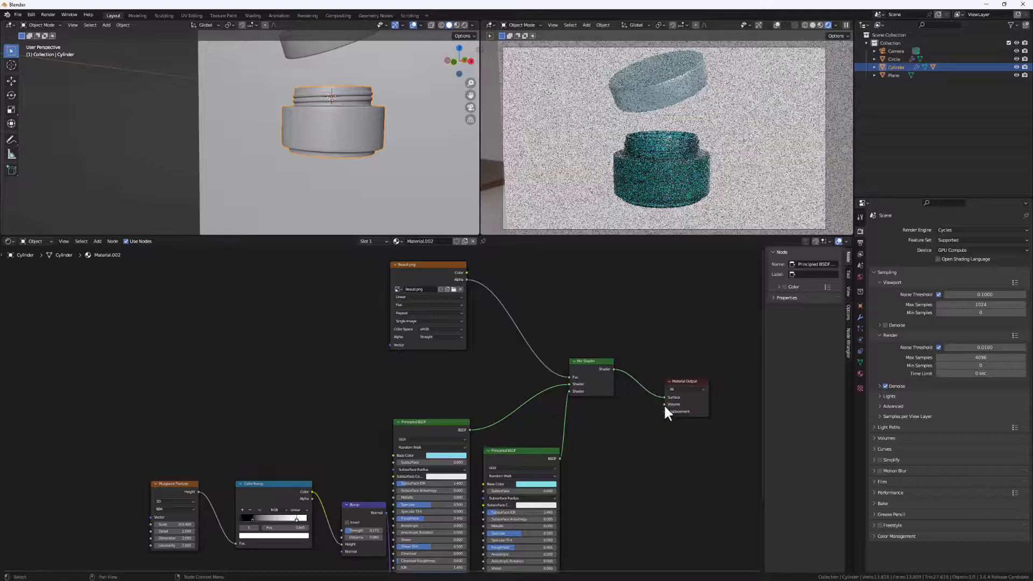
pyautogui.scroll(1, 605, 415)
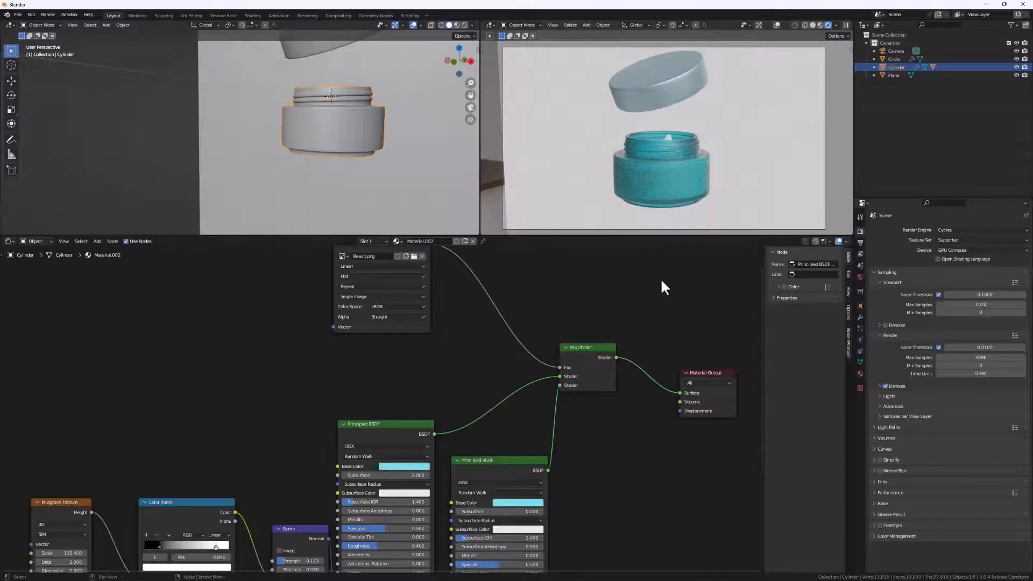
pyautogui.scroll(-3, 596, 444)
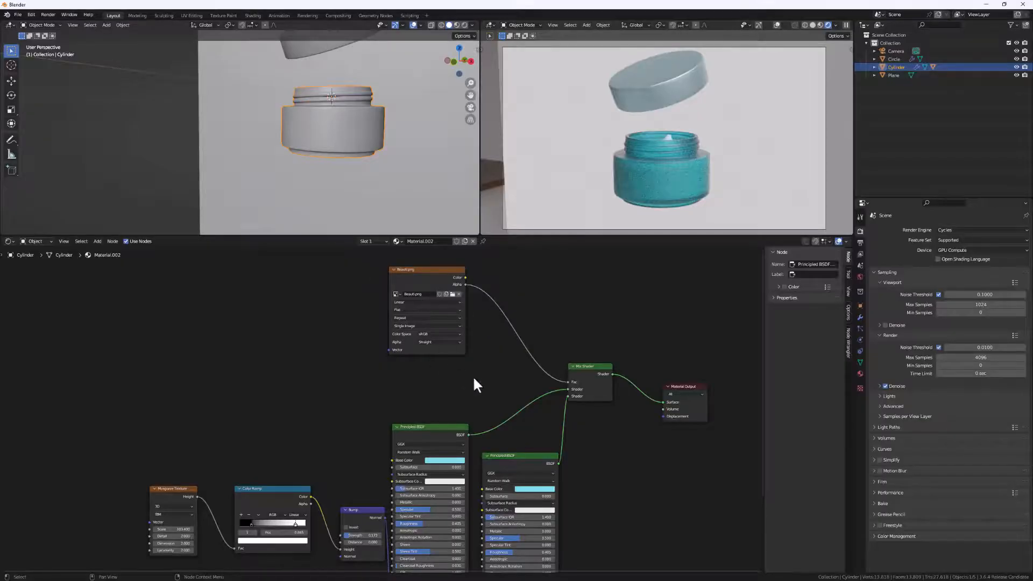
pyautogui.moveTo(490, 387); pyautogui.dragTo(534, 399, button='middle')
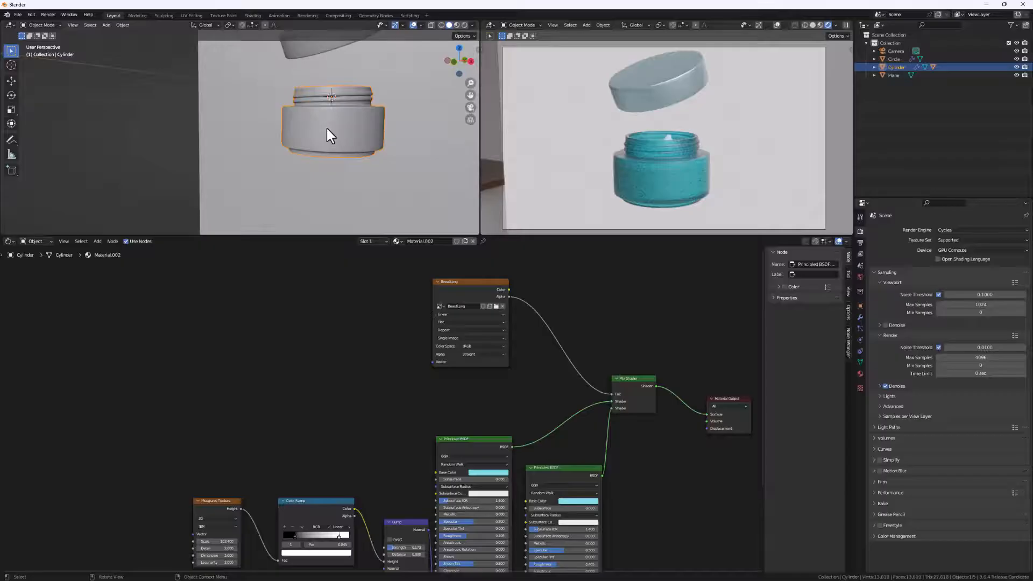
# Link the duplicated Principled BSDF directly to the Material Output's Surface and the Beauti.png Color to its Base Color
pyautogui.moveTo(602, 475); pyautogui.dragTo(705, 413)
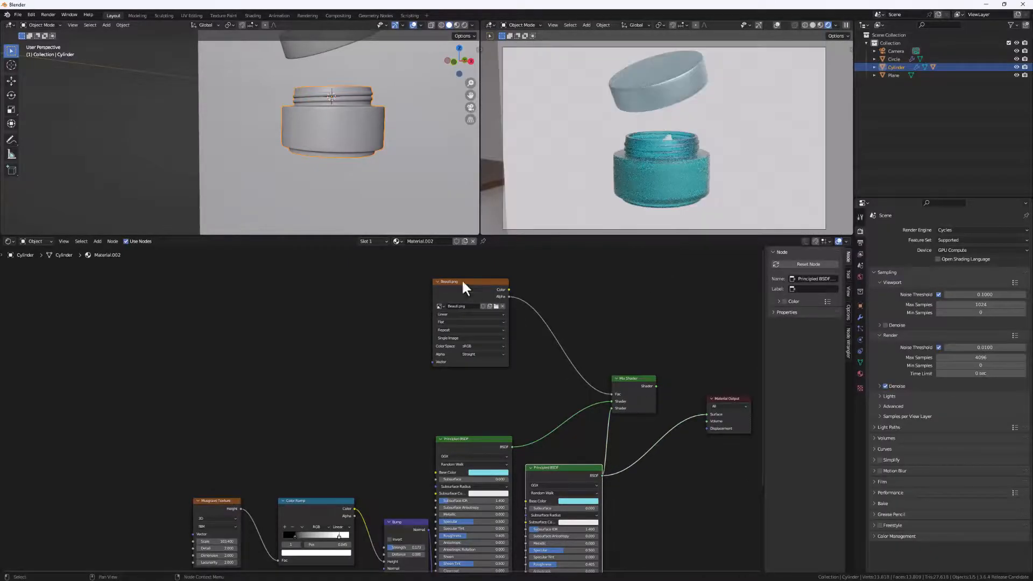
pyautogui.moveTo(509, 291); pyautogui.dragTo(525, 501)
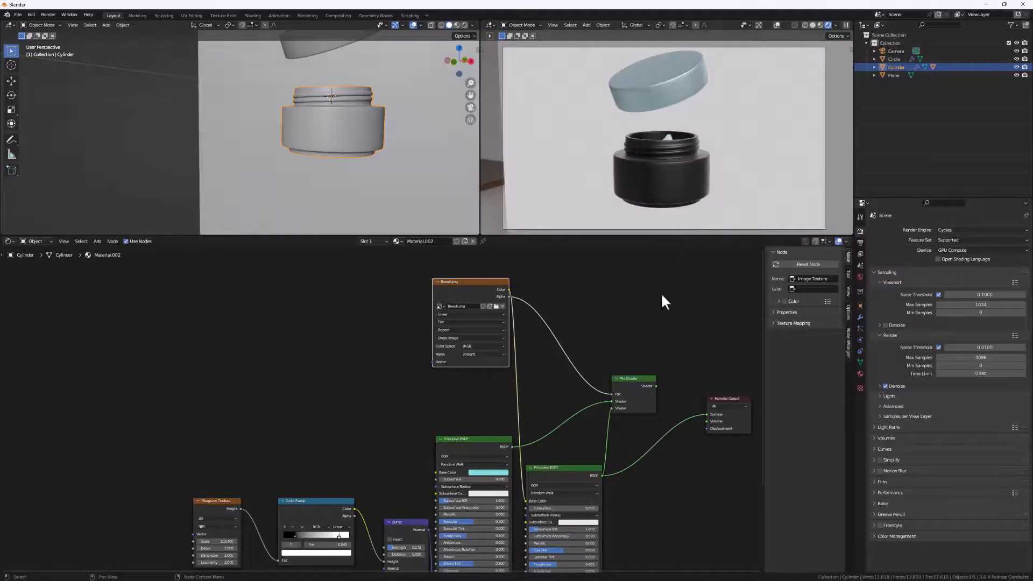
pyautogui.moveTo(666, 147); pyautogui.dragTo(653, 202, button='middle')
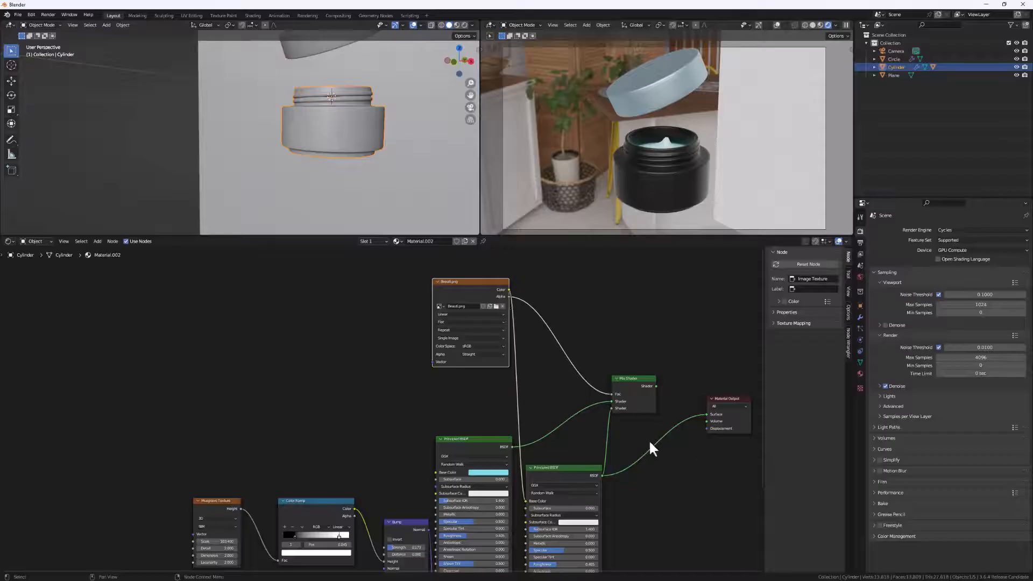
# Disconnect the Mix Shader's second Shader input and move the Mix Shader and Beauti.png nodes clear of the Material Output link
pyautogui.moveTo(612, 408); pyautogui.dragTo(598, 431)
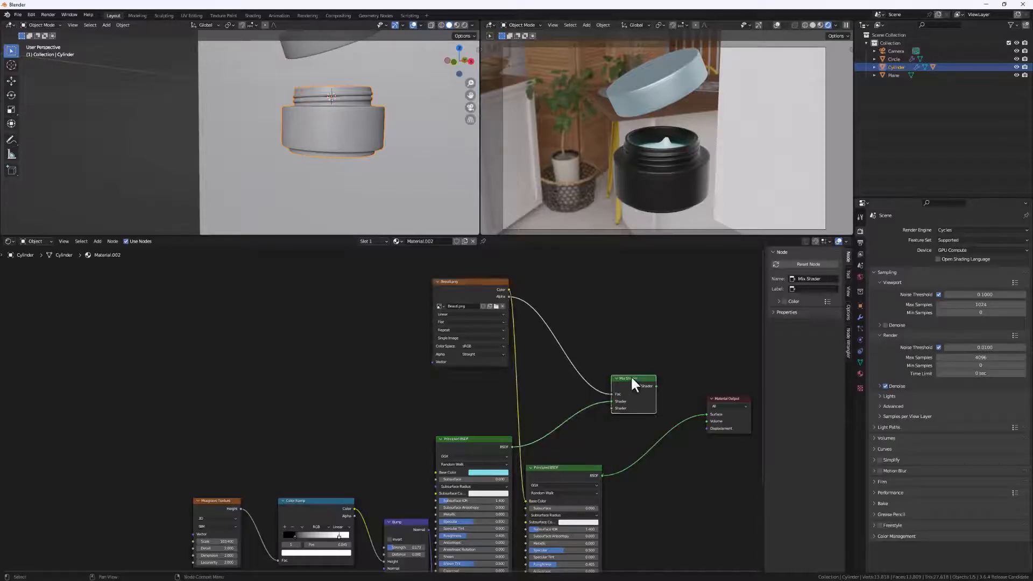
pyautogui.moveTo(631, 375); pyautogui.dragTo(584, 330)
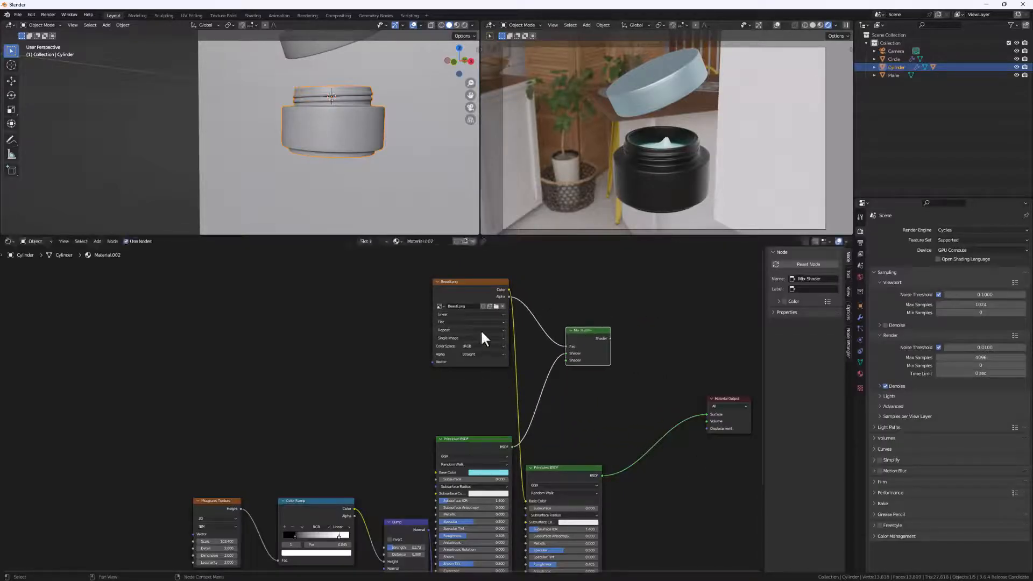
pyautogui.click(482, 333)
pyautogui.moveTo(483, 279); pyautogui.dragTo(465, 284)
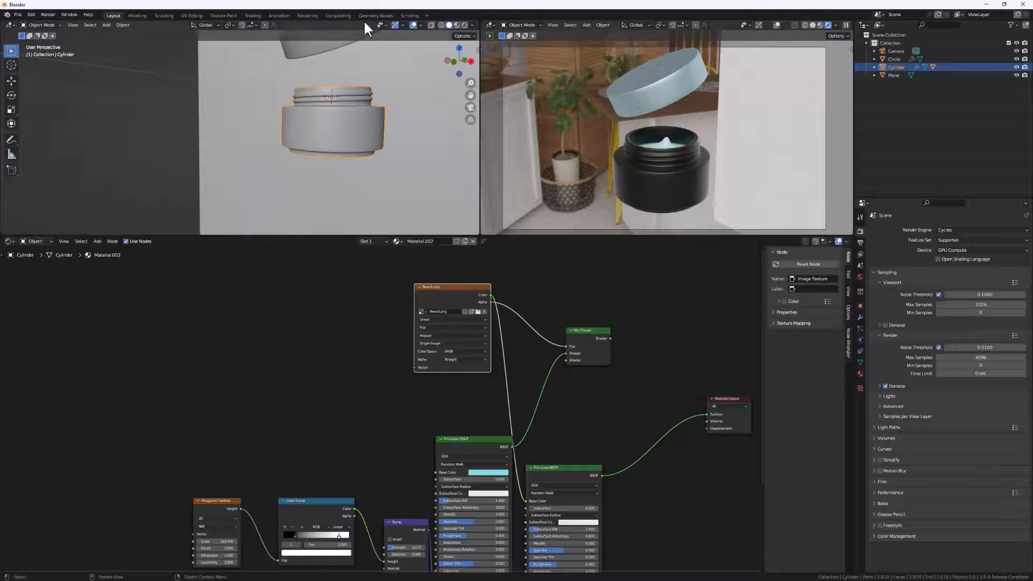
# Switch to the UV Editing workspace and check the whole jar mesh's UVs against the Beauti.png image, leaving everything deselected
pyautogui.click(192, 15)
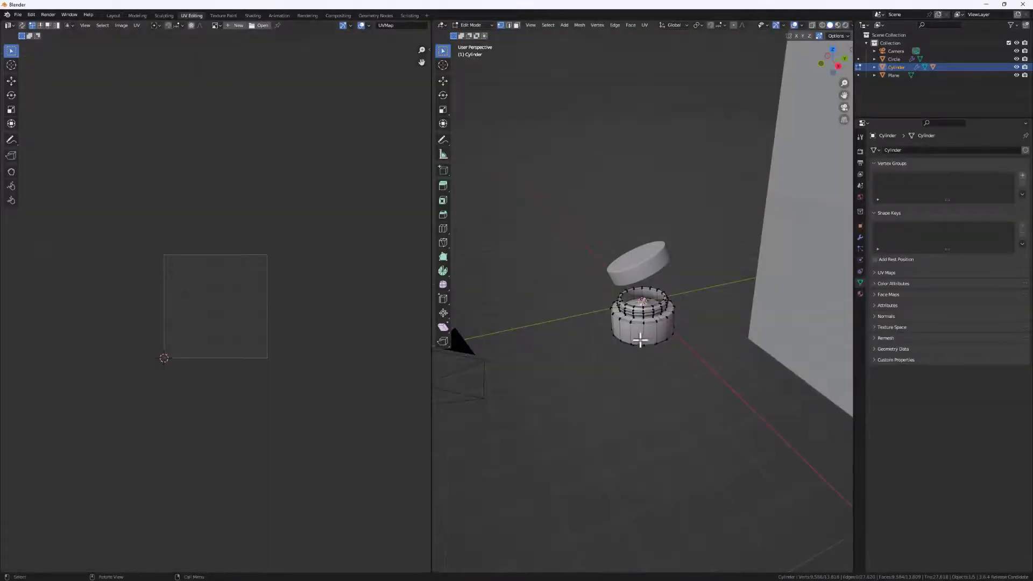
pyautogui.scroll(8, 640, 323)
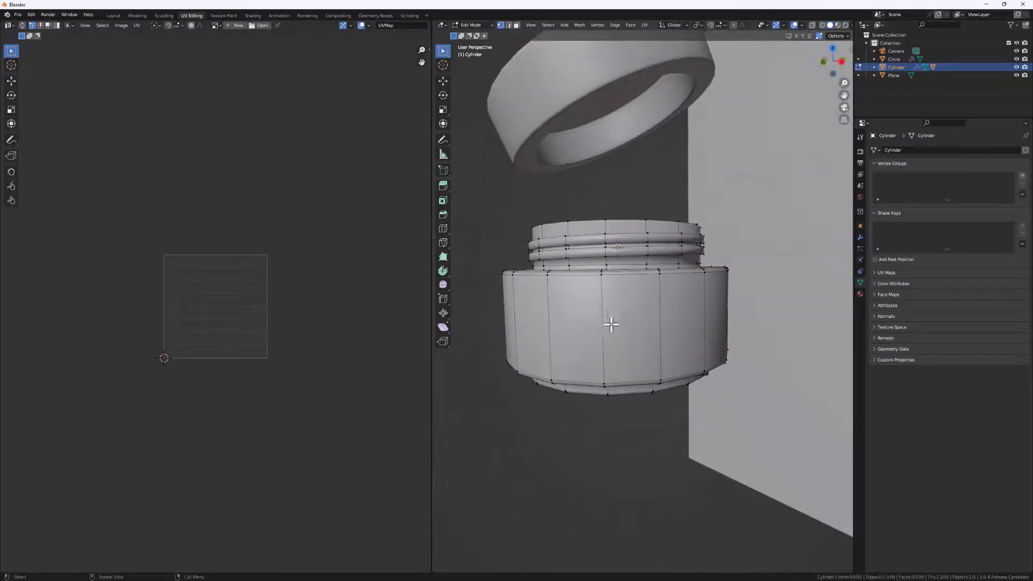
pyautogui.press('a')
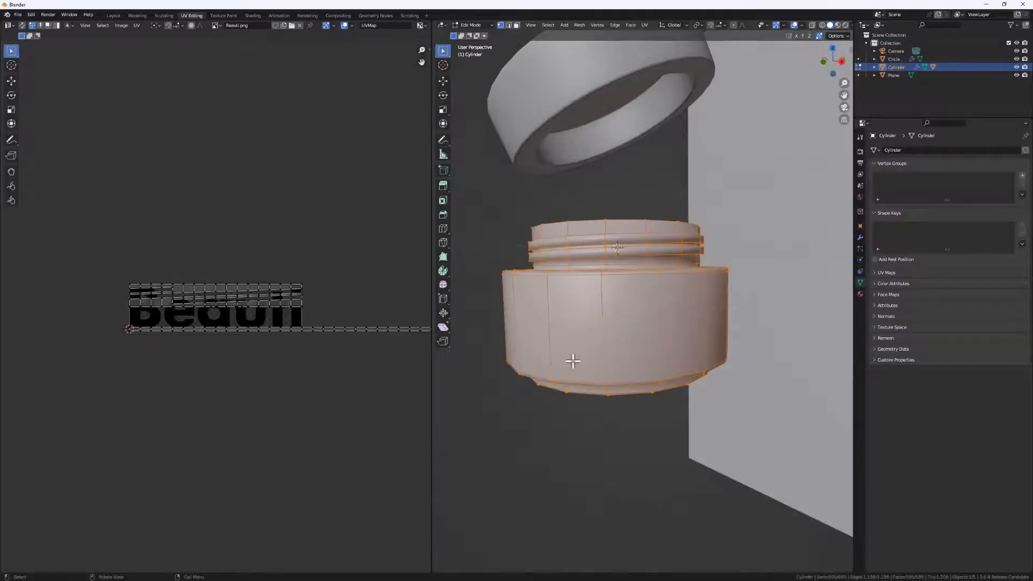
pyautogui.moveTo(588, 323); pyautogui.dragTo(605, 371, button='middle')
pyautogui.scroll(4, 258, 309)
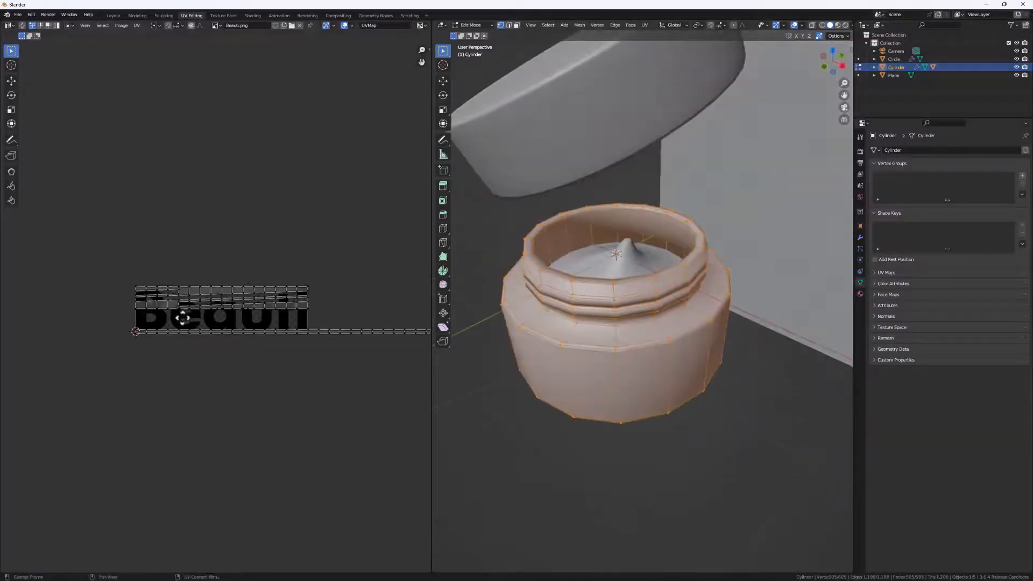
pyautogui.hotkey('alt', 'a')
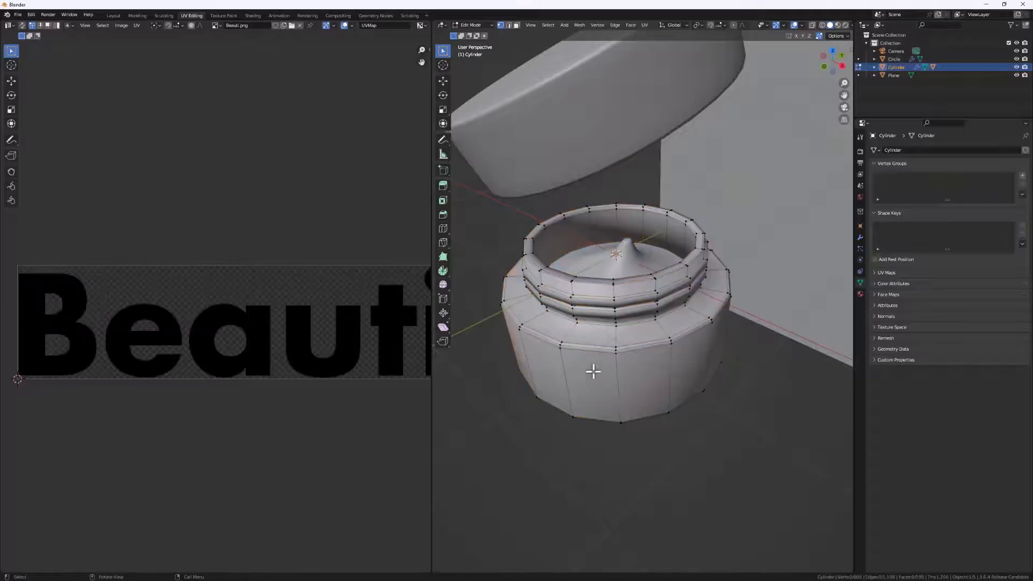
# Examine how a single side face and all geometry linked to it are laid out over the Beauti.png image
pyautogui.press('3')
pyautogui.click(622, 382)
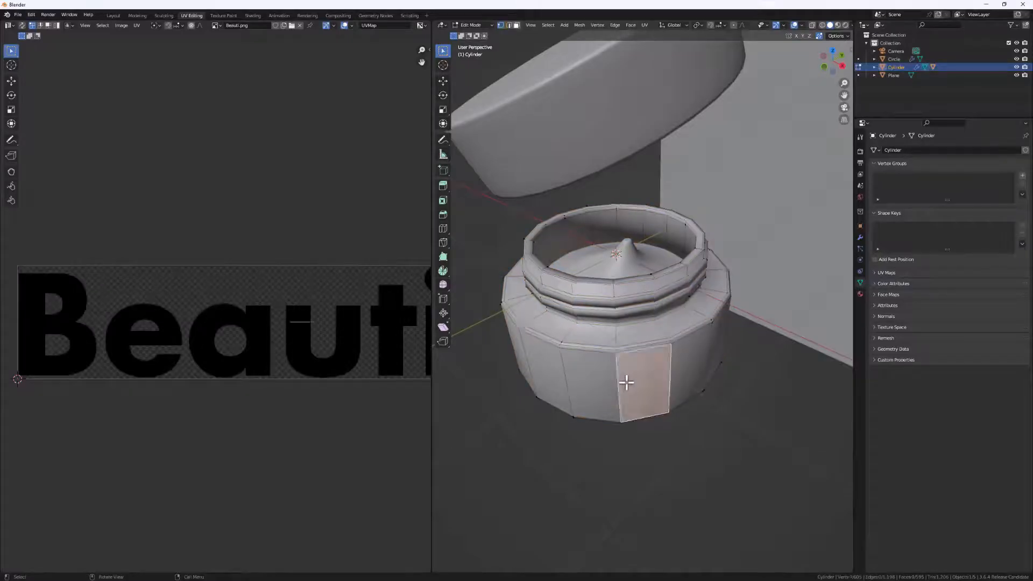
pyautogui.moveTo(619, 401); pyautogui.dragTo(611, 373, button='middle')
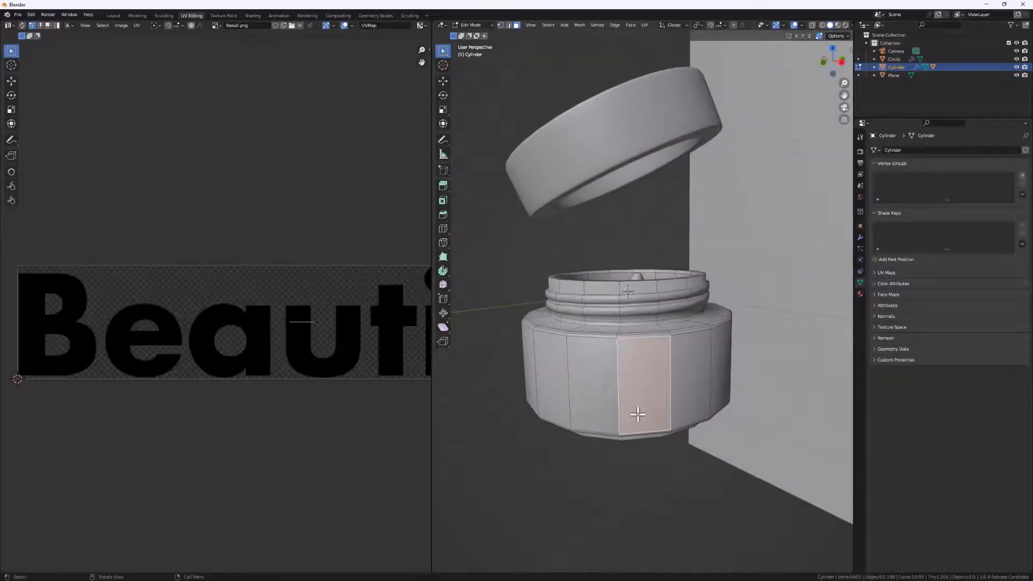
pyautogui.hotkey('ctrl', 'l')
pyautogui.moveTo(640, 413); pyautogui.dragTo(625, 388, button='middle')
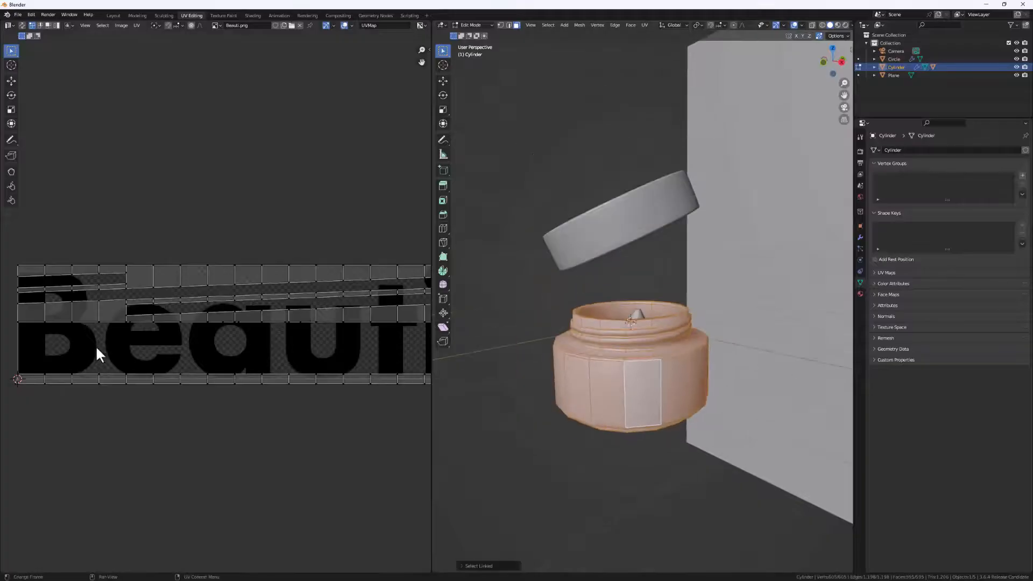
pyautogui.scroll(-3, 95, 344)
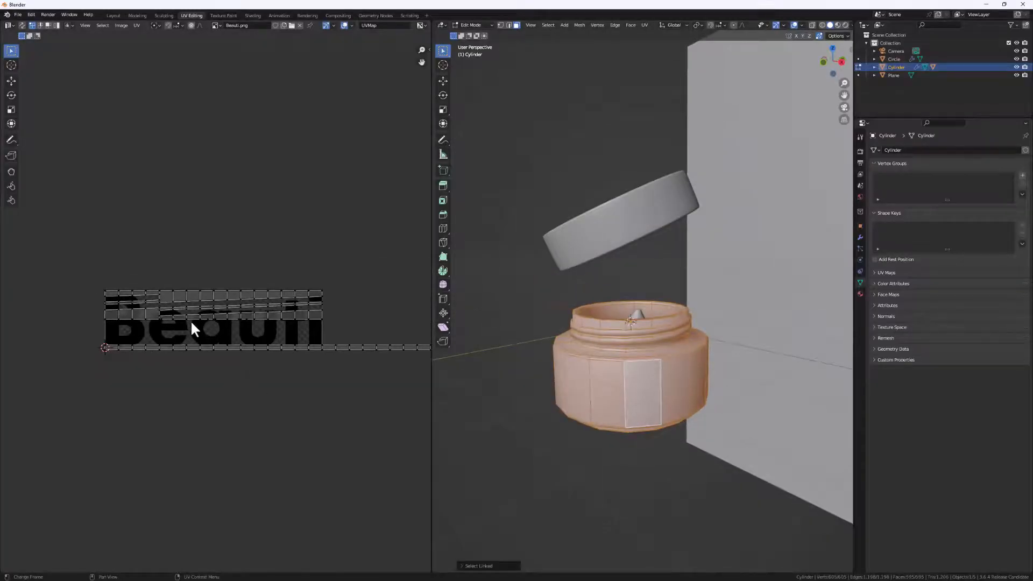
# Mark a seam along the edge loop at the upper rim of the jar body's side wall
pyautogui.click(595, 388)
pyautogui.scroll(4, 602, 350)
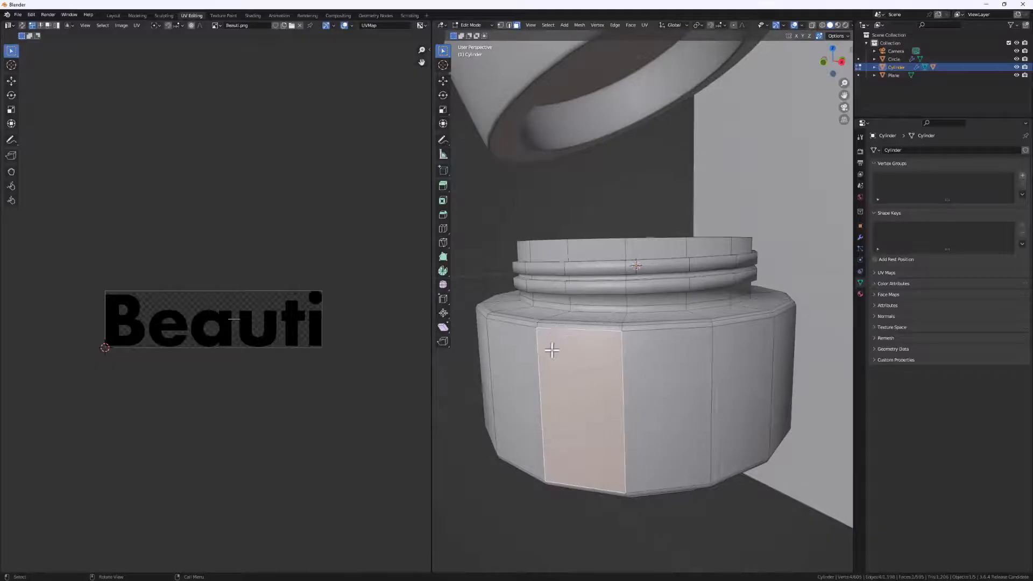
pyautogui.press('2')
pyautogui.click(569, 329)
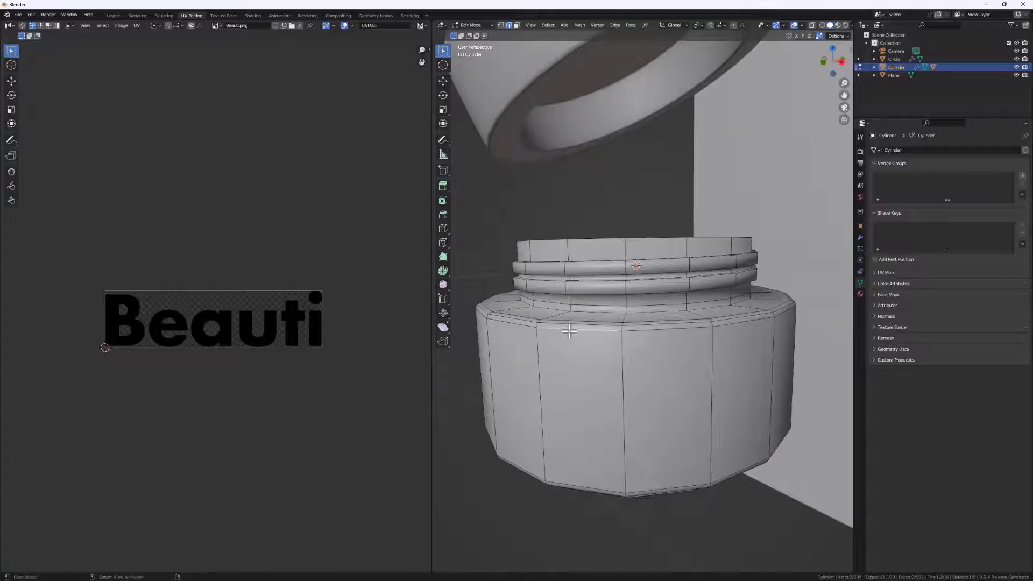
pyautogui.keyDown('alt'); pyautogui.click(570, 330); pyautogui.keyUp('alt')
pyautogui.moveTo(565, 330); pyautogui.dragTo(597, 485, button='middle')
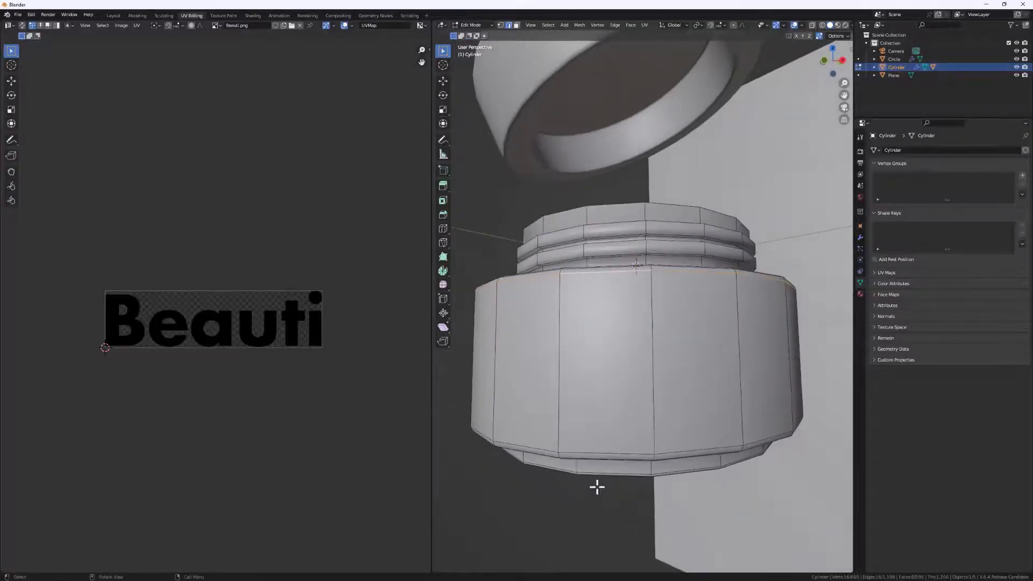
pyautogui.rightClick(623, 295)
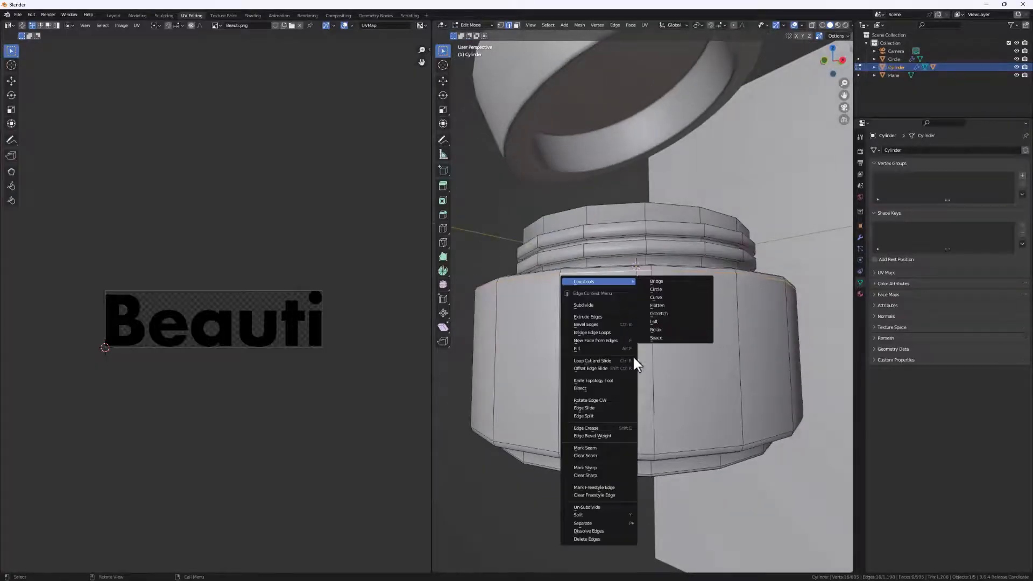
pyautogui.click(592, 449)
# Mark a seam along the edge loop at the lower rim of the jar body's side wall
pyautogui.keyDown('alt'); pyautogui.click(595, 454); pyautogui.keyUp('alt')
pyautogui.rightClick(596, 452)
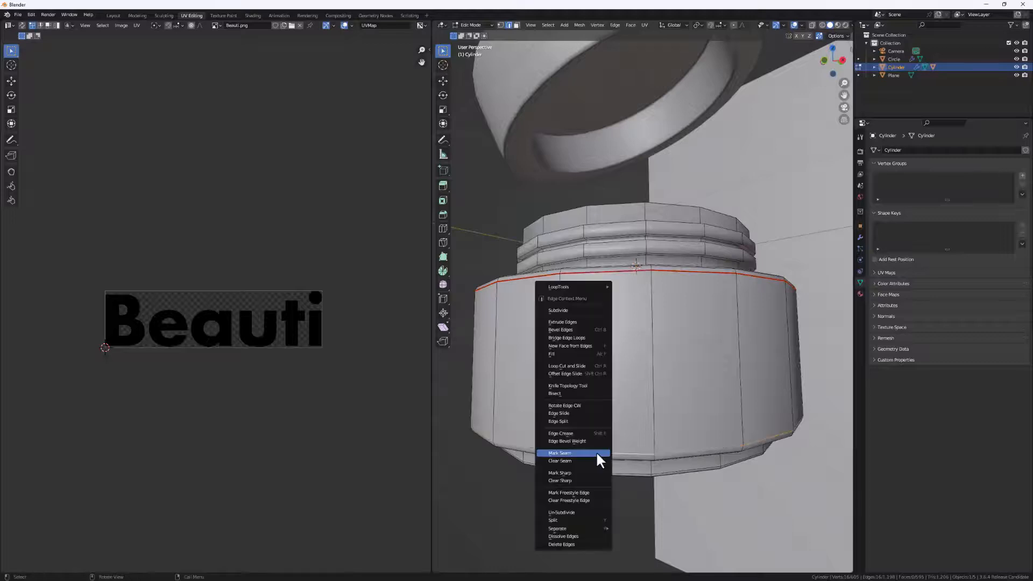
pyautogui.click(569, 453)
# Mark one vertical edge of the jar body's side wall as a seam, joining the upper and lower seam loops
pyautogui.moveTo(745, 415); pyautogui.dragTo(690, 400, button='middle')
pyautogui.click(637, 383)
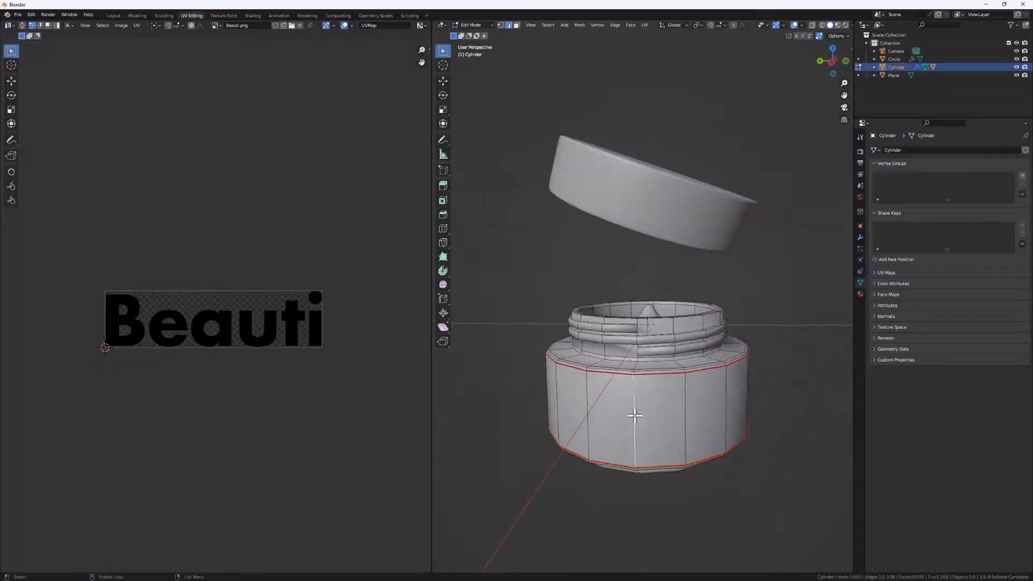
pyautogui.rightClick(637, 417)
pyautogui.click(604, 415)
pyautogui.moveTo(648, 429); pyautogui.dragTo(637, 419, button='middle')
# Select all side-wall faces bounded by the seams and unwrap them with Unwrap
pyautogui.press('3')
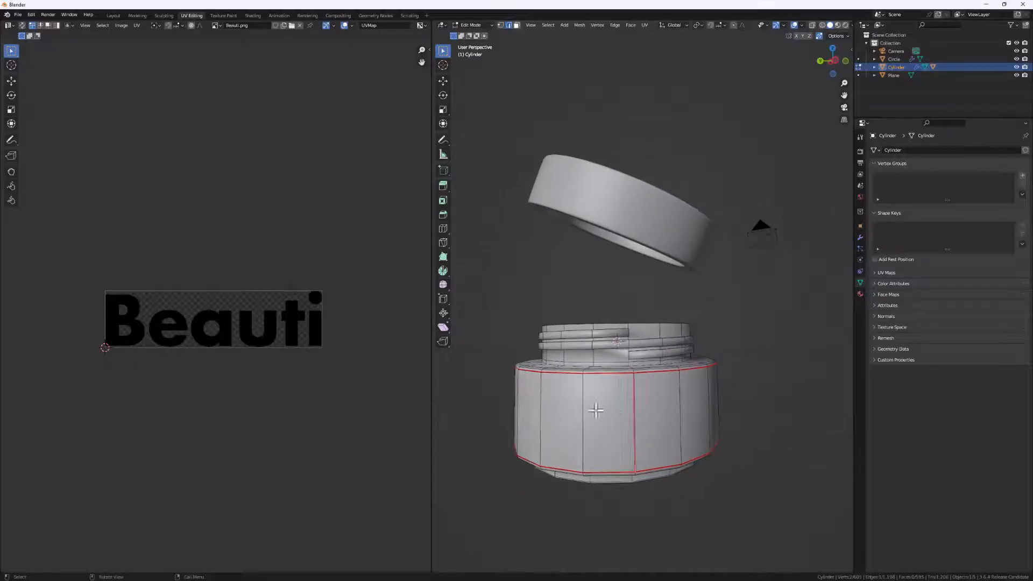
pyautogui.click(606, 415)
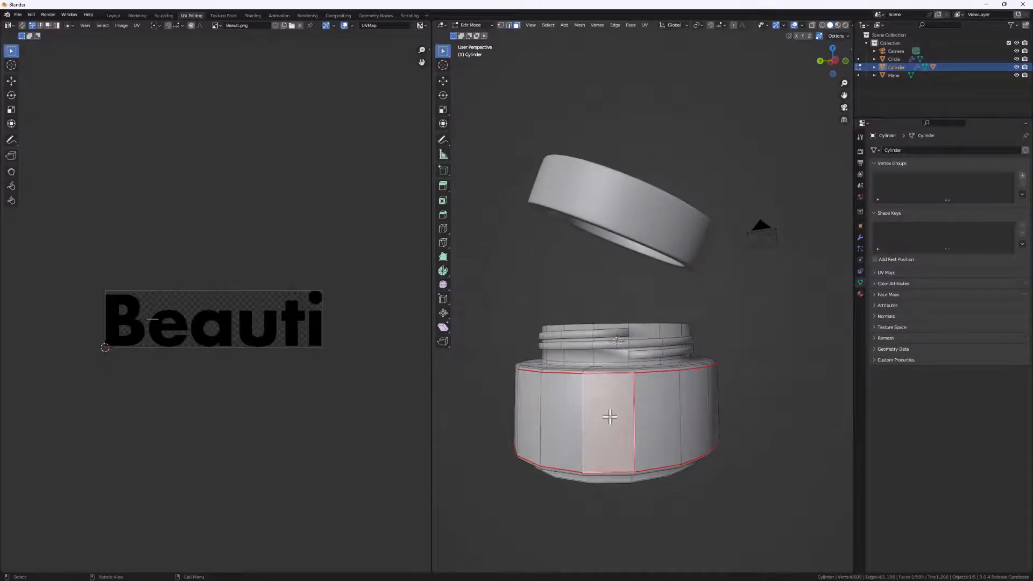
pyautogui.hotkey('ctrl', 'l')
pyautogui.moveTo(607, 411); pyautogui.dragTo(641, 415, button='middle')
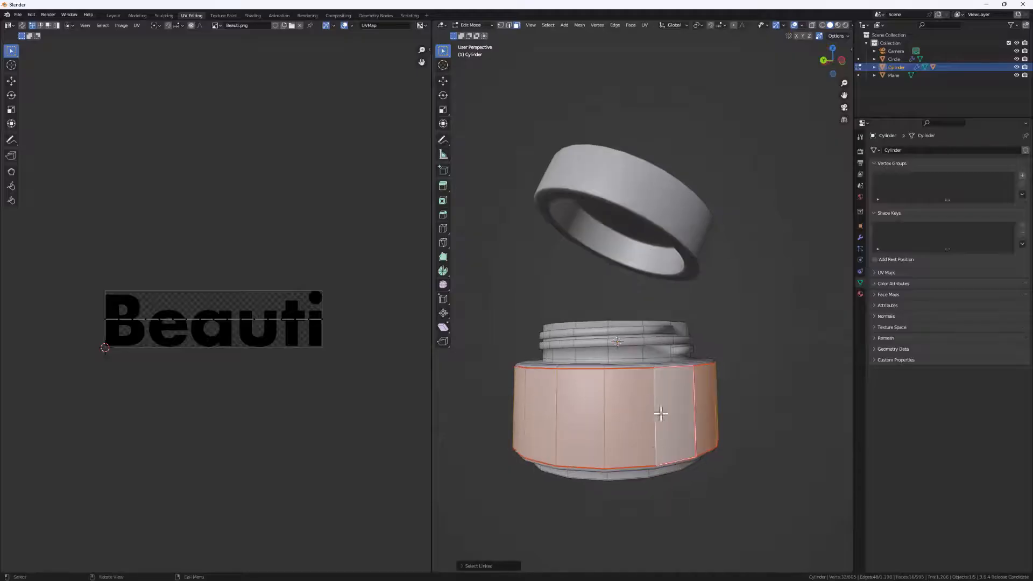
pyautogui.moveTo(538, 409); pyautogui.dragTo(643, 431, button='middle')
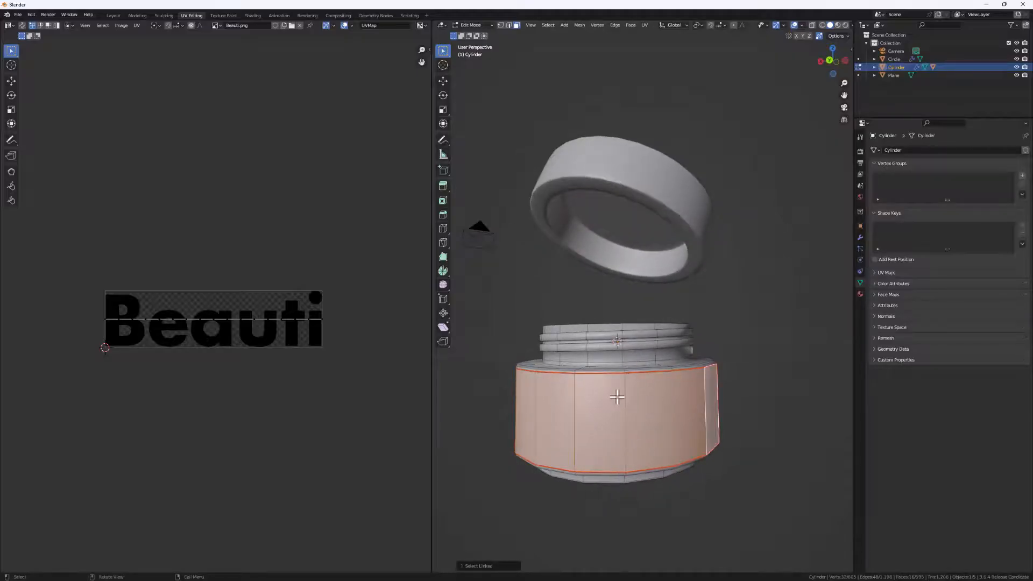
pyautogui.scroll(2, 616, 425)
pyautogui.rightClick(675, 413)
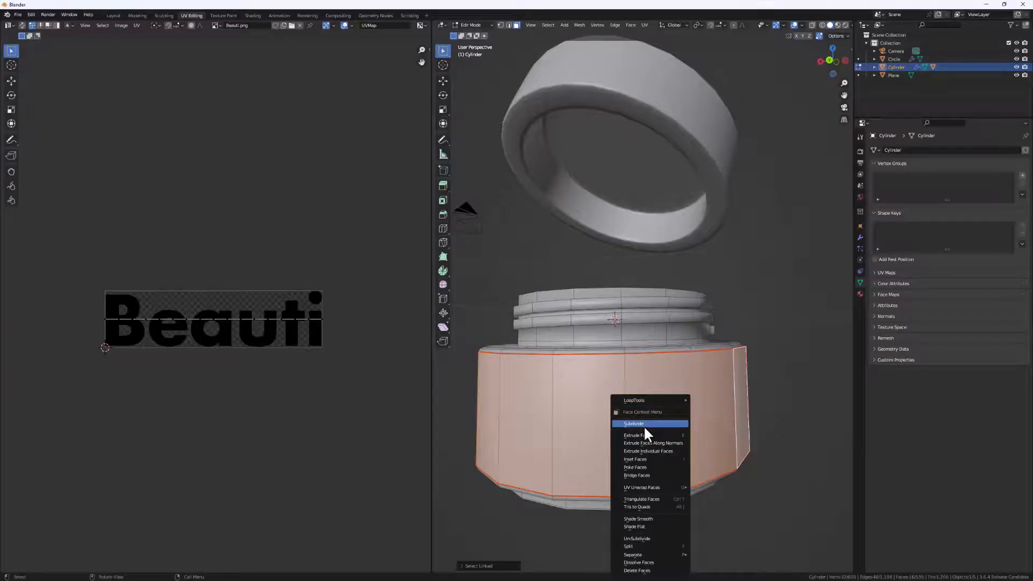
pyautogui.press('u')
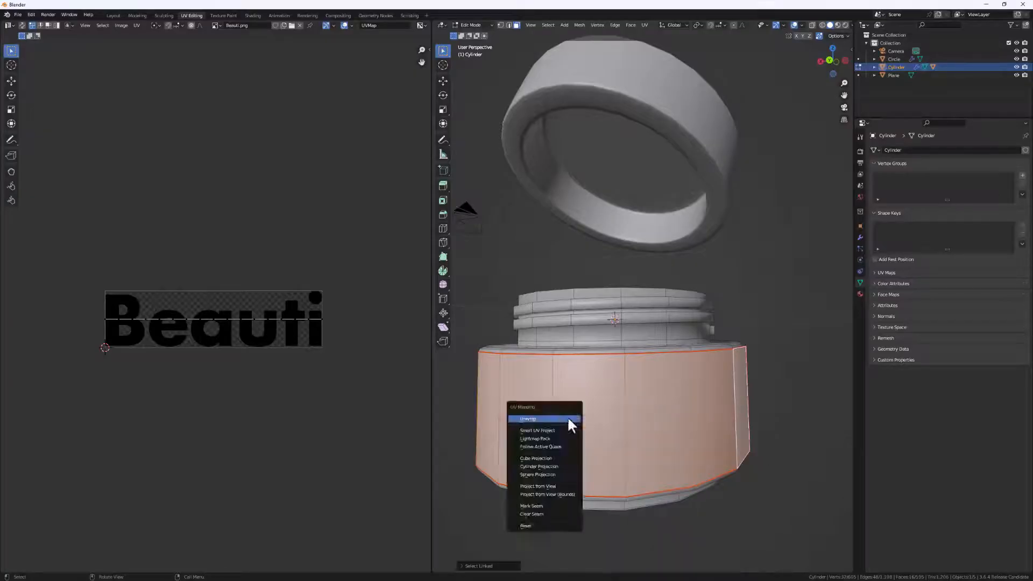
pyautogui.click(566, 418)
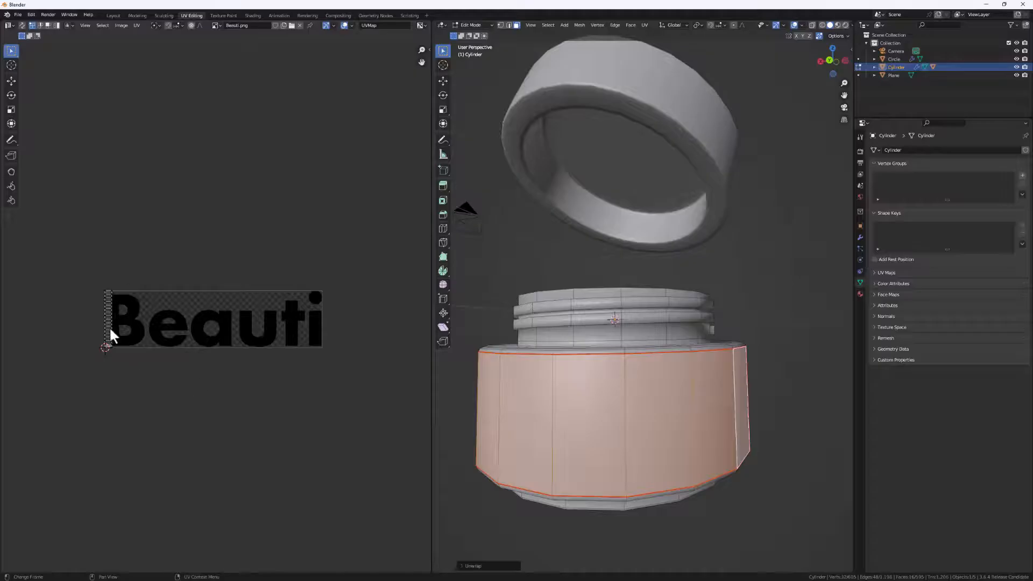
# Show the jar in Material Preview shading and view the unwrapped side wall from the front
pyautogui.moveTo(624, 420); pyautogui.dragTo(717, 415, button='middle')
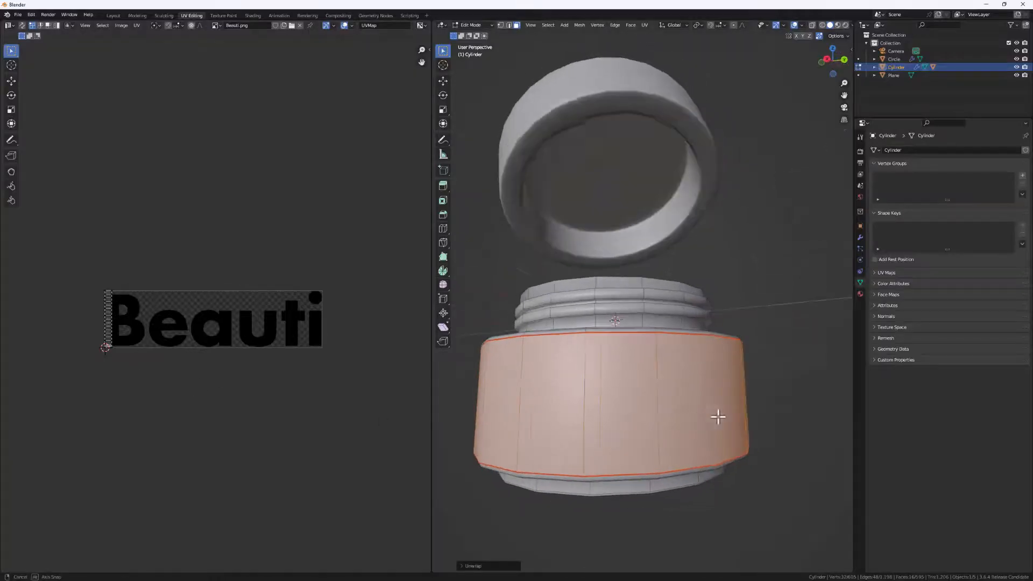
pyautogui.click(837, 24)
pyautogui.moveTo(575, 420); pyautogui.dragTo(585, 443, button='middle')
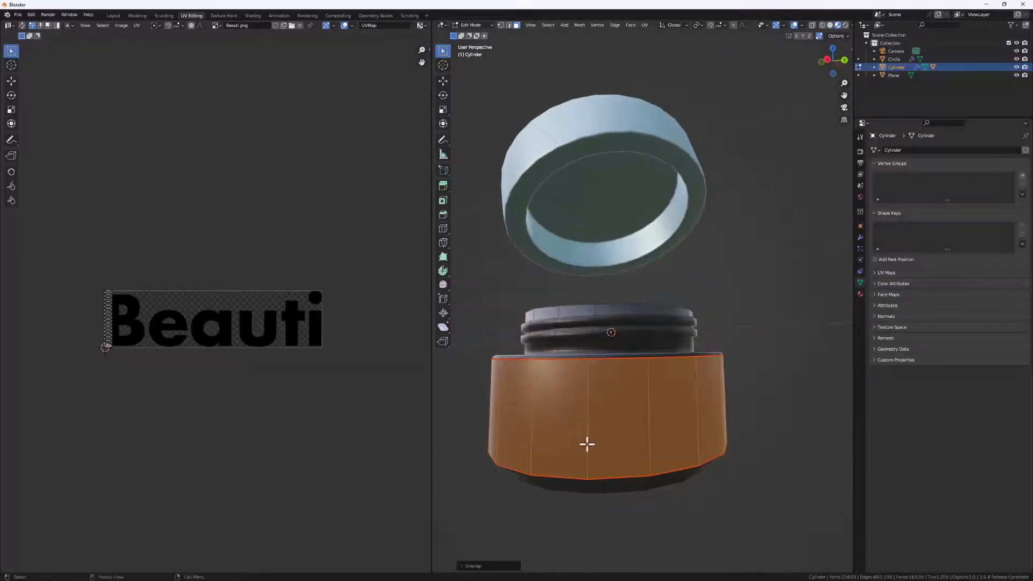
# Scale the side wall's whole UV strip up to well beyond the height of the Beauti.png image, and try rotating it
pyautogui.moveTo(69, 272); pyautogui.dragTo(180, 411)
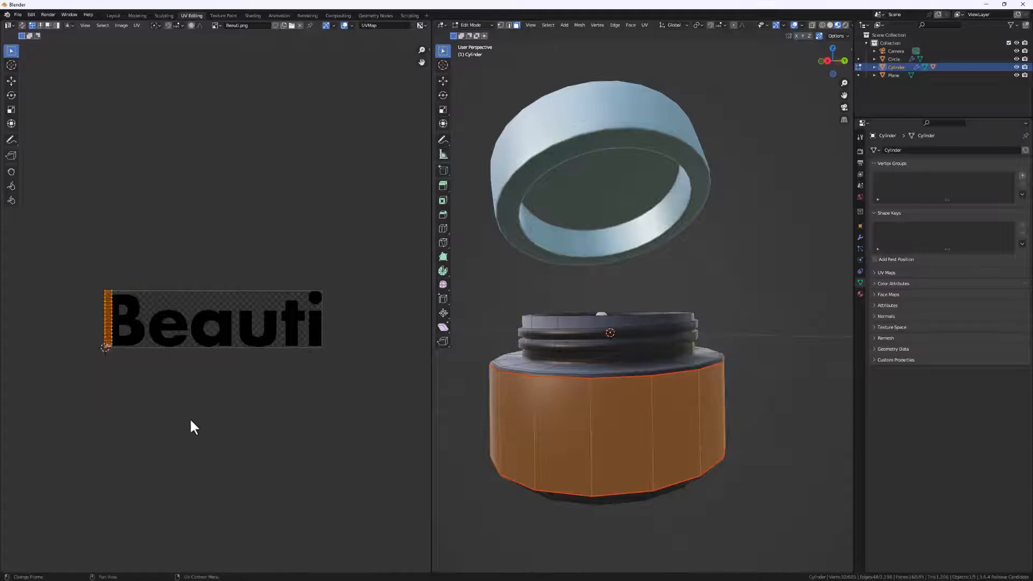
pyautogui.press('s')
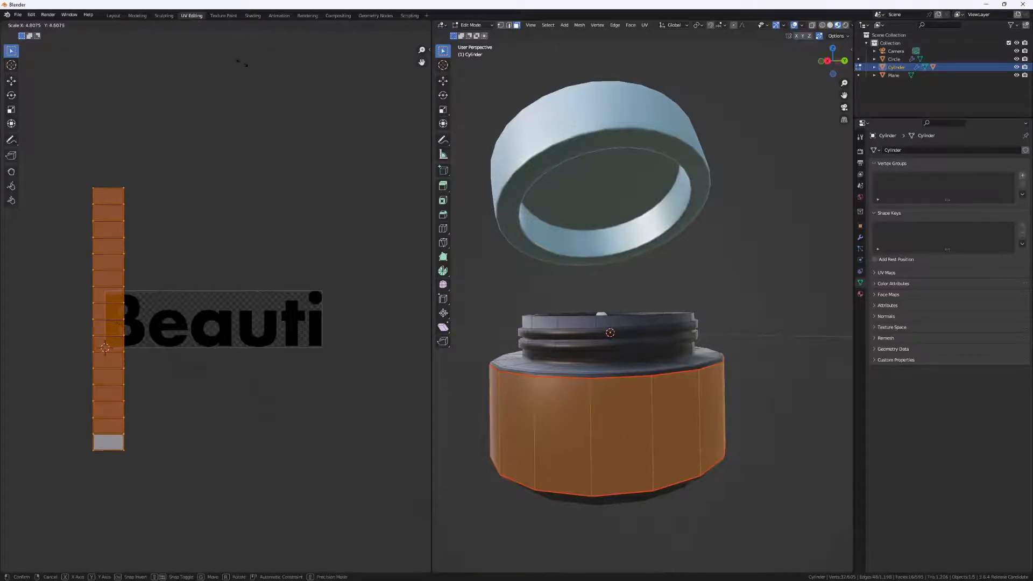
pyautogui.click(401, 80)
pyautogui.scroll(-4, 226, 244)
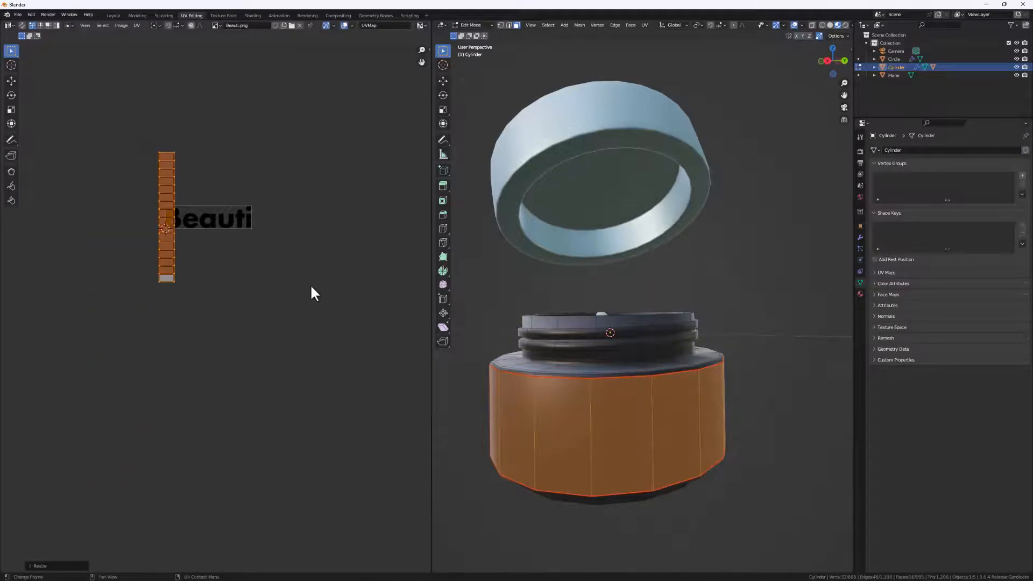
pyautogui.press('r')
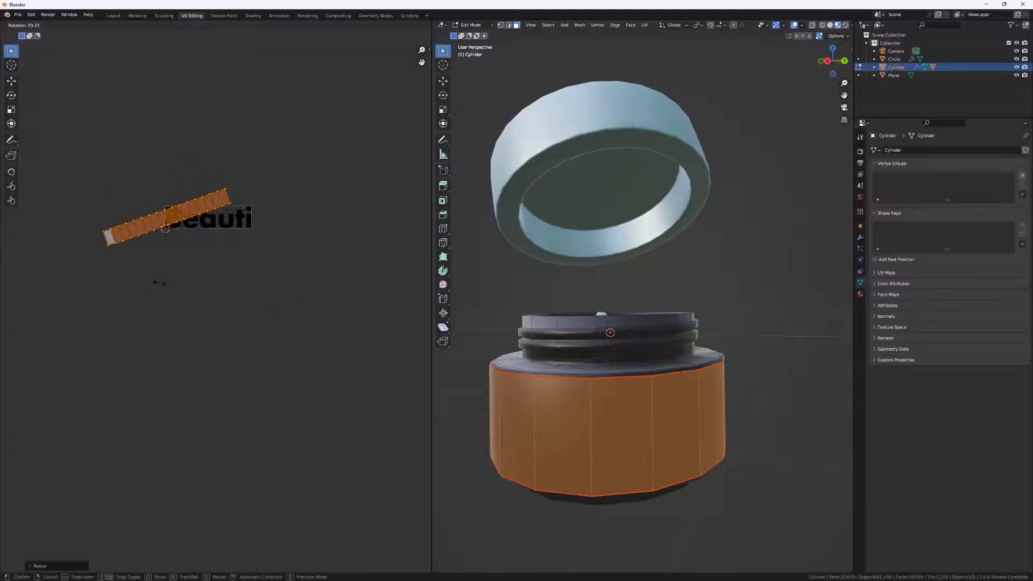
pyautogui.rightClick(133, 288)
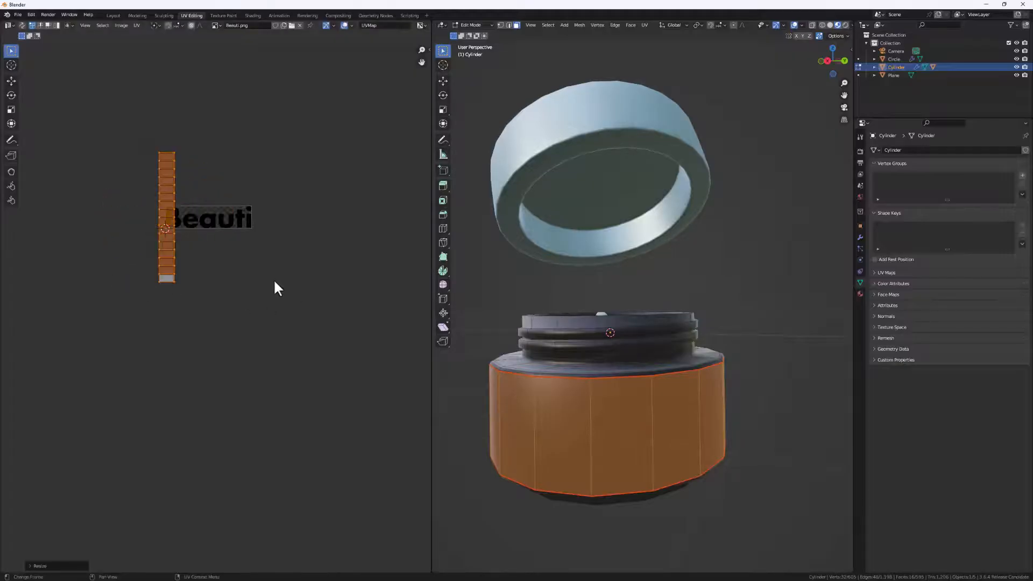
# Rotate the side wall's UV strip 90° to lie horizontally and scale it up to a little over twice the Beauti.png image's height
pyautogui.press('r')
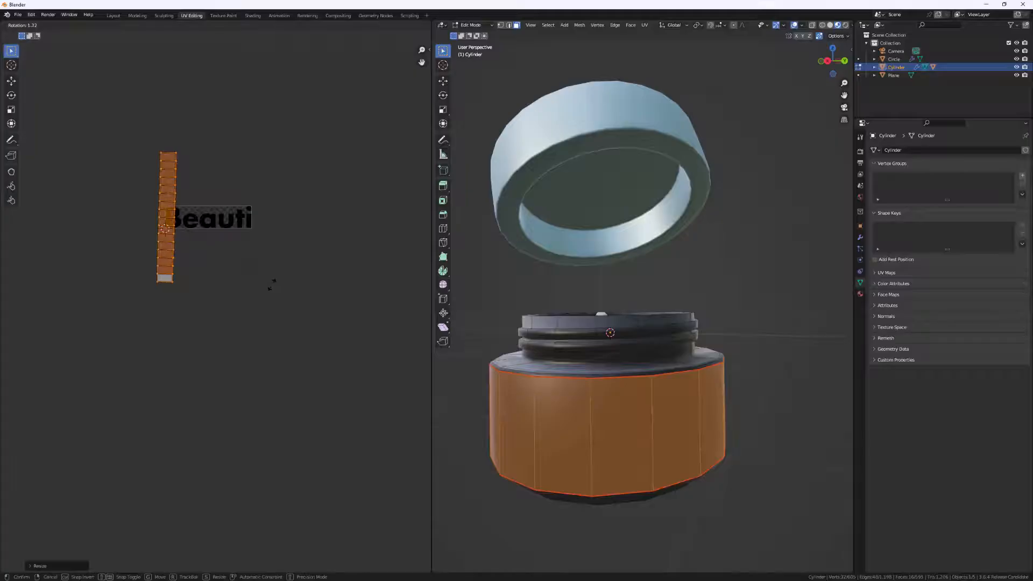
pyautogui.write('90')
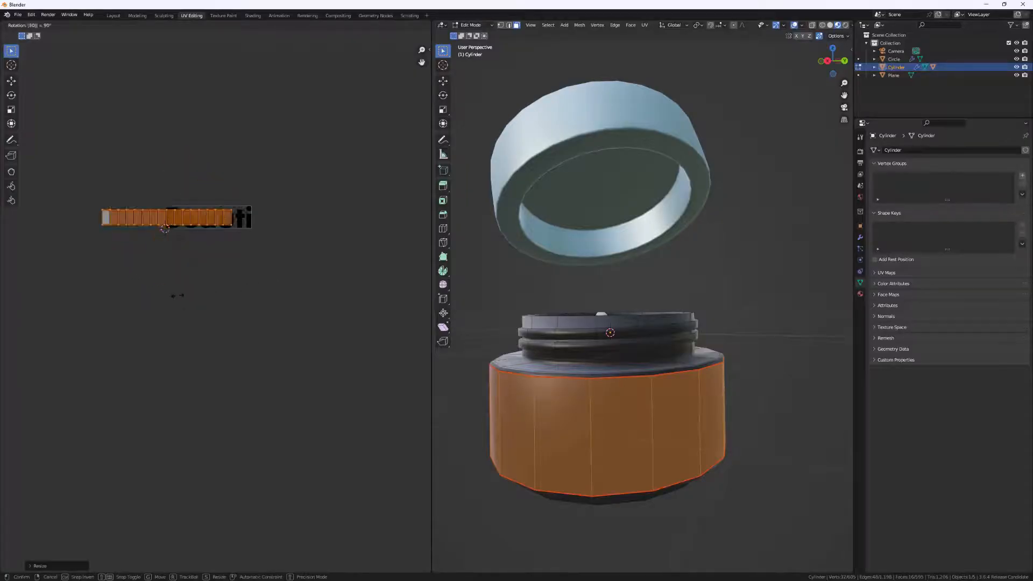
pyautogui.press('Return')
pyautogui.press('s')
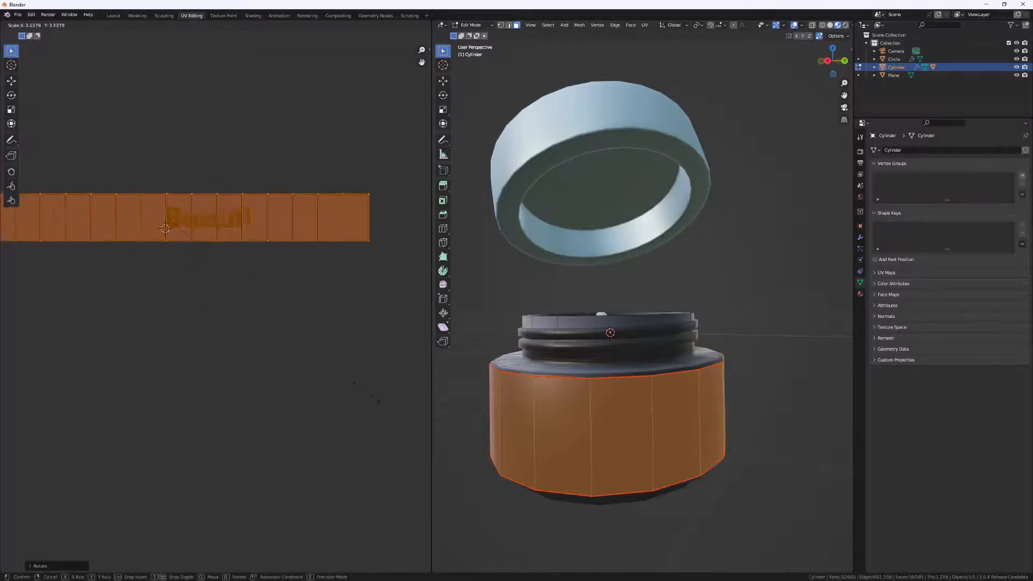
pyautogui.click(401, 412)
pyautogui.moveTo(235, 241); pyautogui.dragTo(140, 248, button='middle')
pyautogui.scroll(-3, 579, 383)
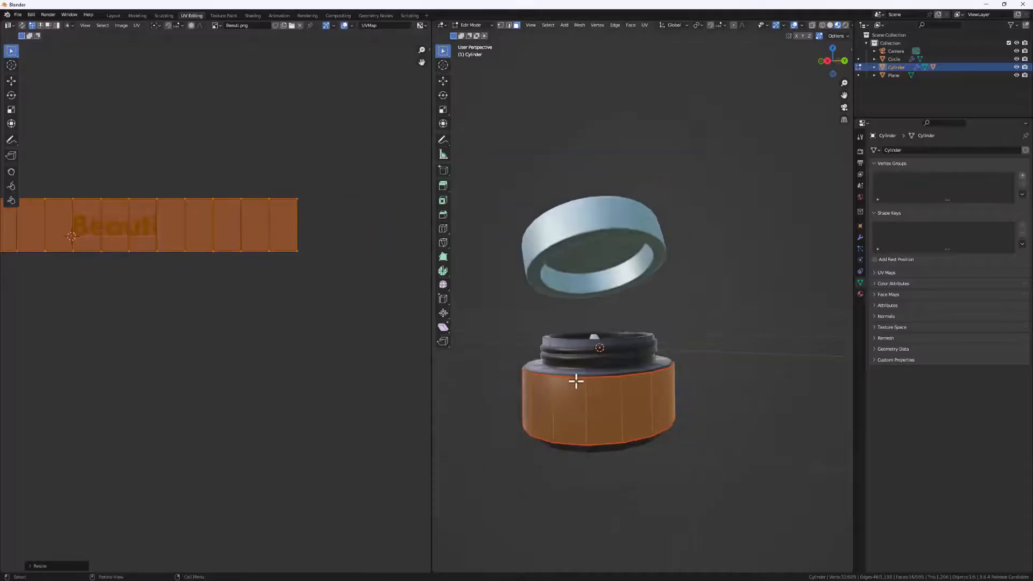
# Deselect the side wall and select one of its front faces to check where it lies on the logo image
pyautogui.moveTo(589, 395); pyautogui.dragTo(662, 402, button='middle')
pyautogui.click(734, 399)
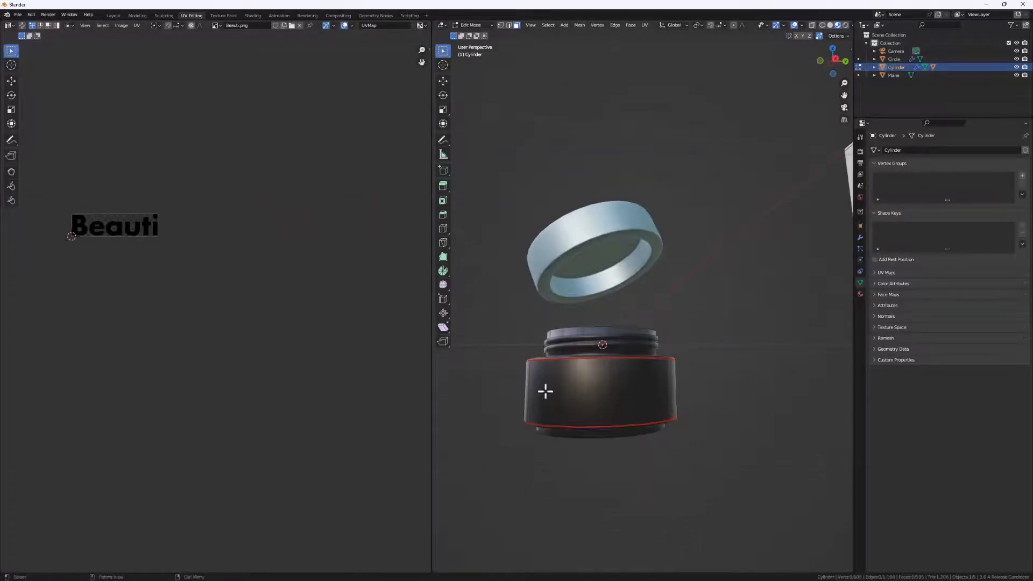
pyautogui.click(570, 392)
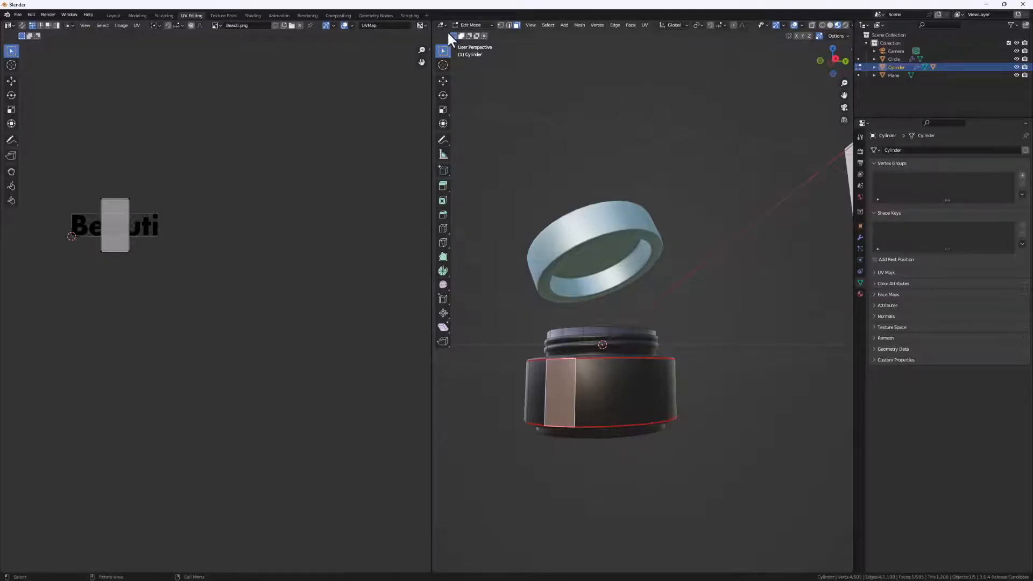
# In the Layout workspace, connect the Beauti.png node's Alpha to the Base Color of the output-linked Principled BSDF, spacing the nodes apart
pyautogui.click(113, 15)
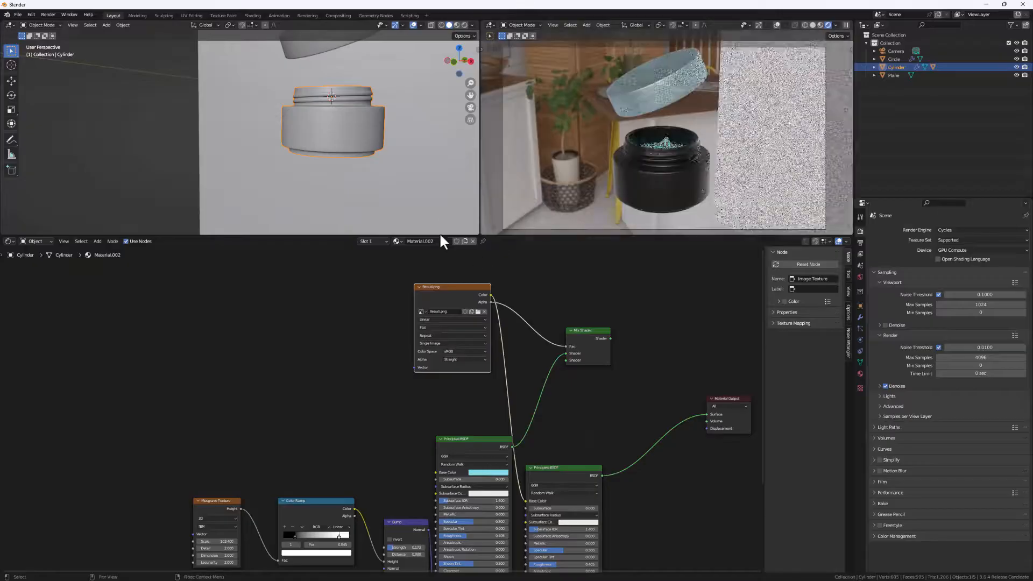
pyautogui.scroll(-5, 440, 232)
pyautogui.moveTo(652, 342); pyautogui.dragTo(661, 378, button='middle')
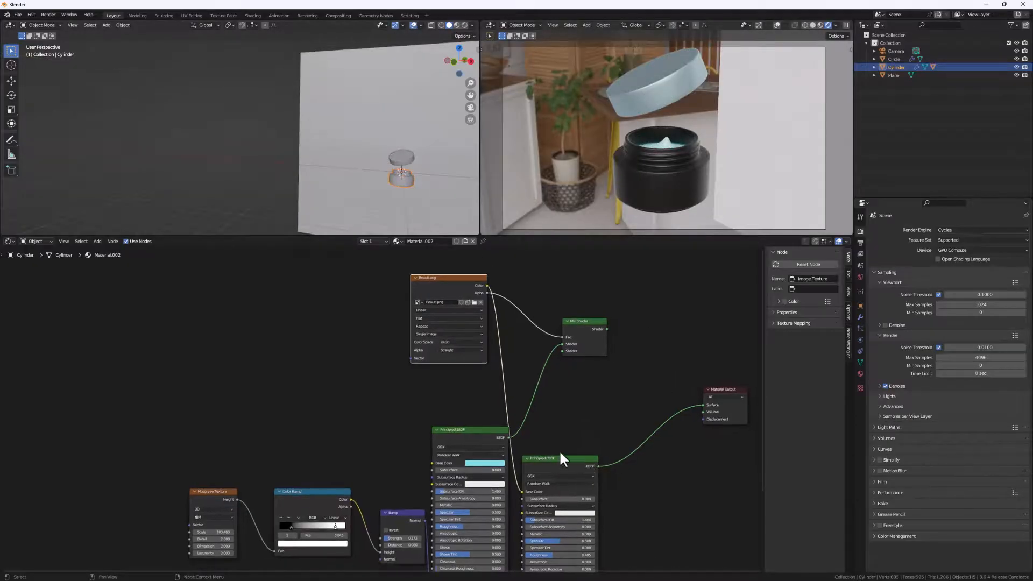
pyautogui.moveTo(559, 459); pyautogui.dragTo(595, 406)
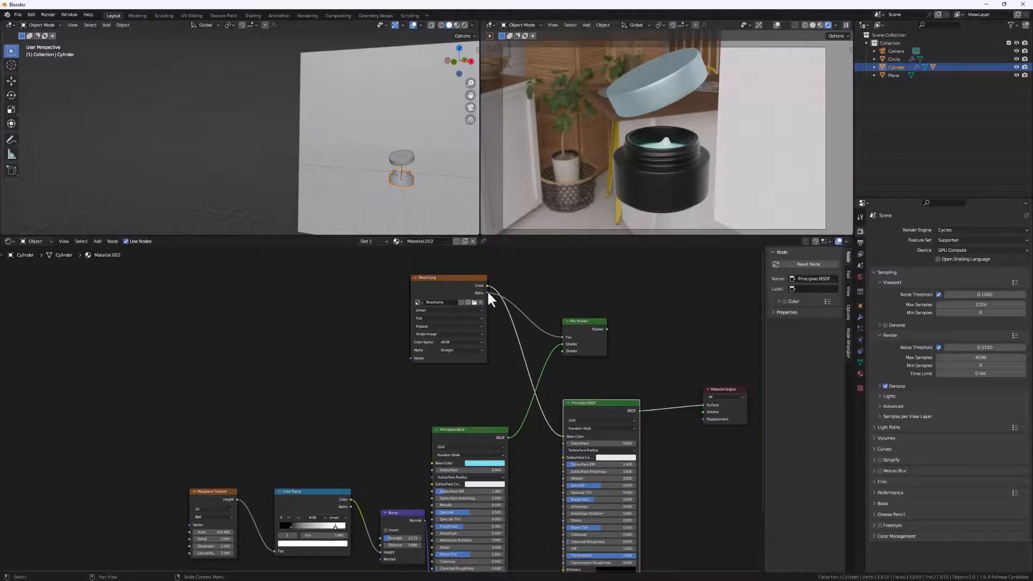
pyautogui.moveTo(487, 286); pyautogui.dragTo(563, 436)
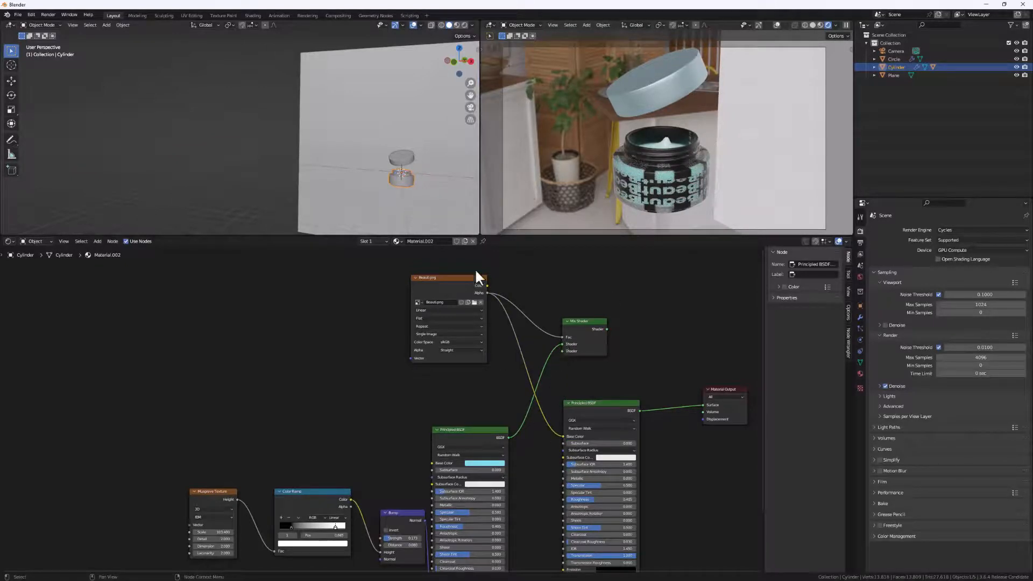
pyautogui.moveTo(470, 295); pyautogui.dragTo(432, 308)
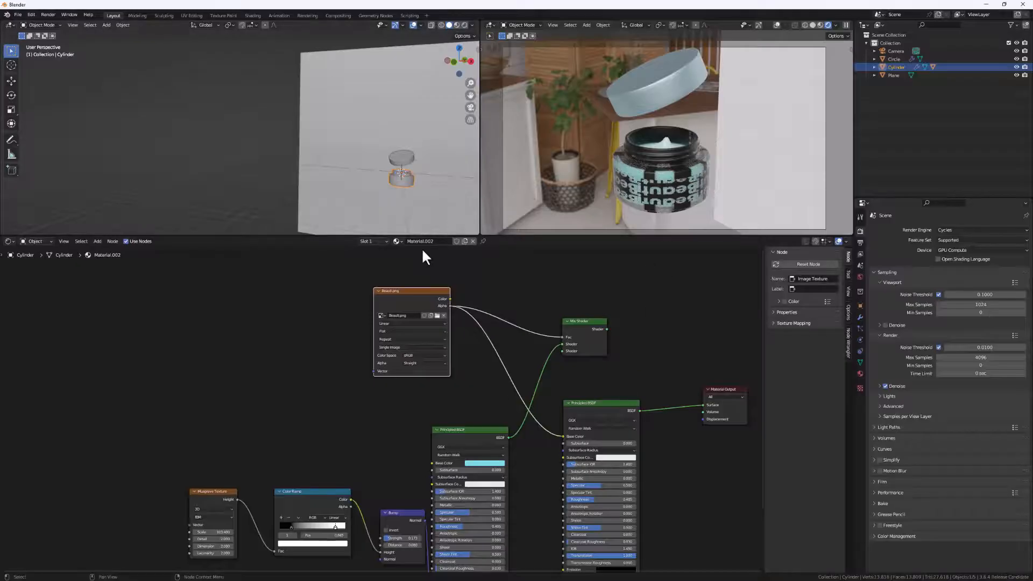
# Set the Beauti.png texture's extension to Clip so the logo no longer repeats across the jar's side wall
pyautogui.moveTo(670, 193); pyautogui.dragTo(635, 190, button='middle')
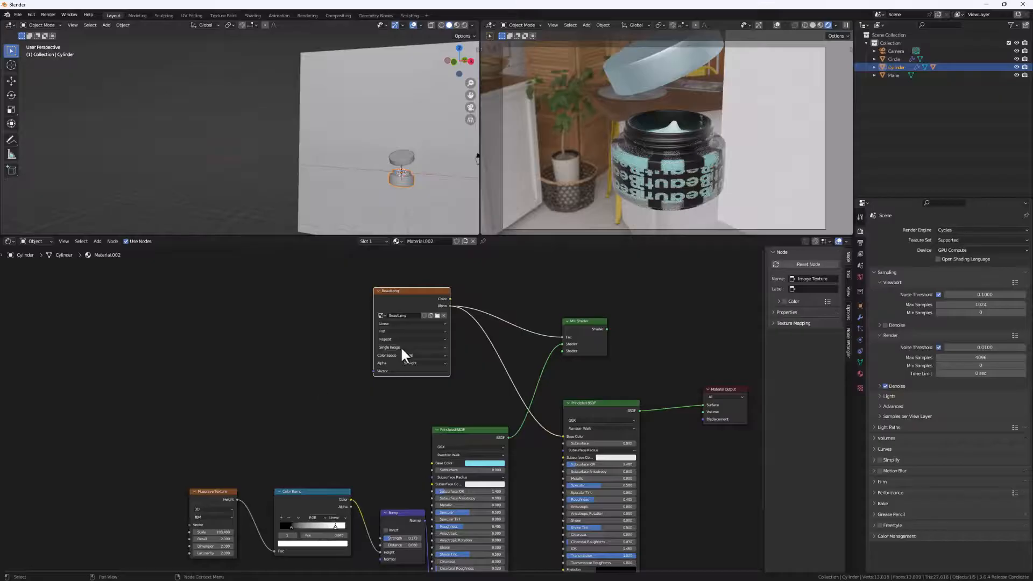
pyautogui.scroll(1, 400, 347)
pyautogui.click(385, 337)
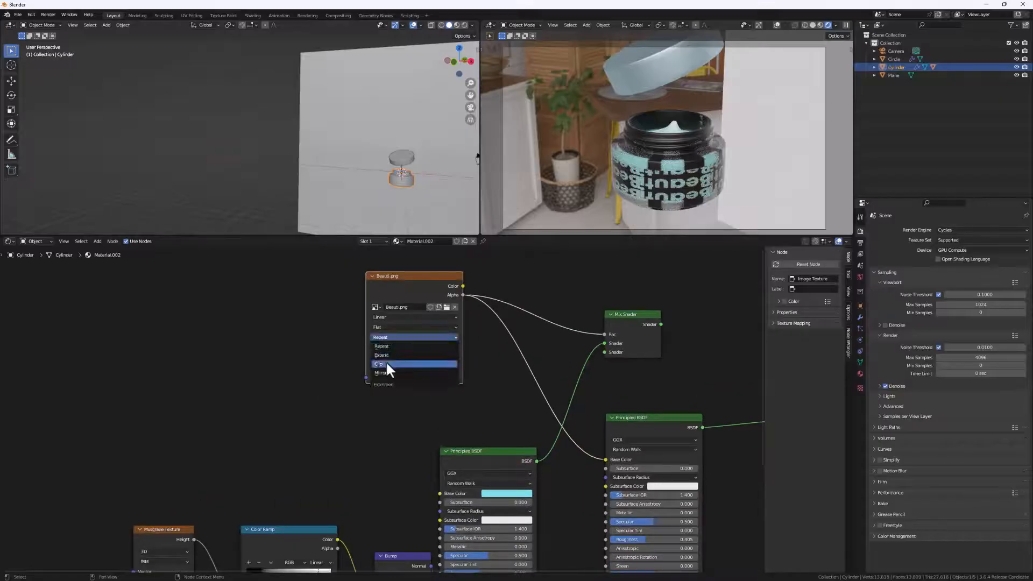
pyautogui.click(386, 363)
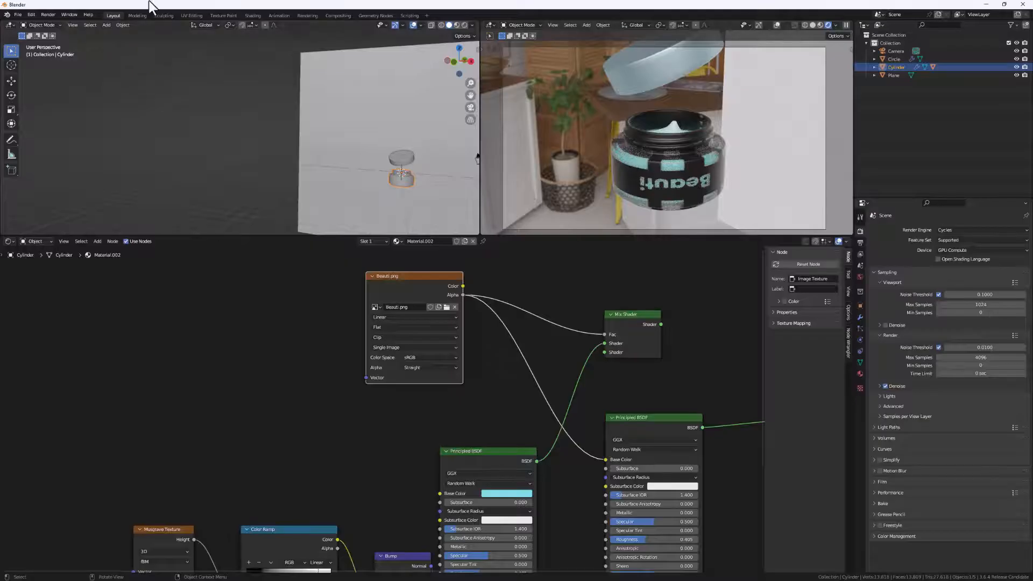
# In the UV Editing workspace, select all linked side-wall faces and turn their UV strip 180° so the Beauti logo reads upright
pyautogui.click(191, 16)
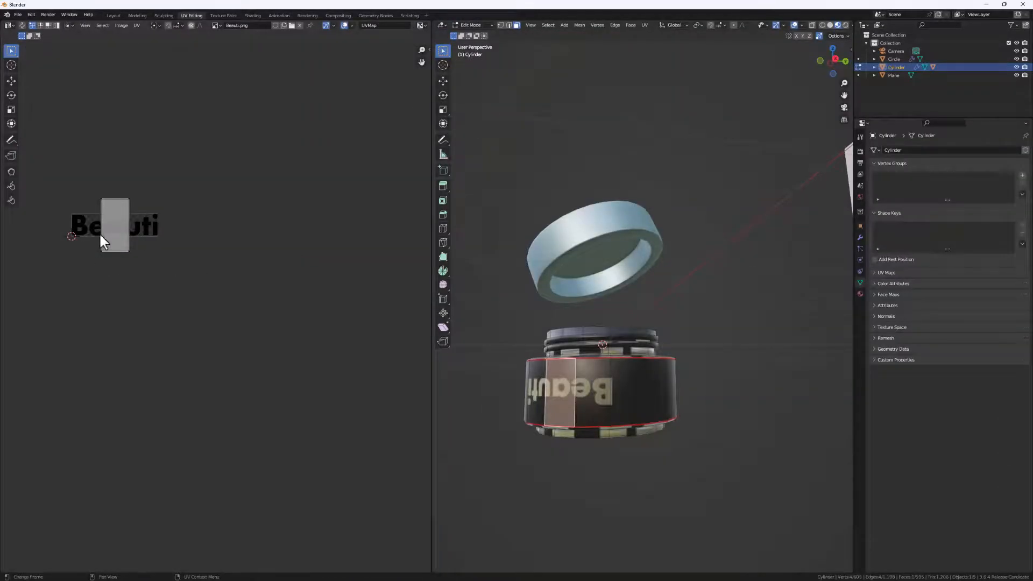
pyautogui.scroll(-3, 111, 231)
pyautogui.click(588, 404)
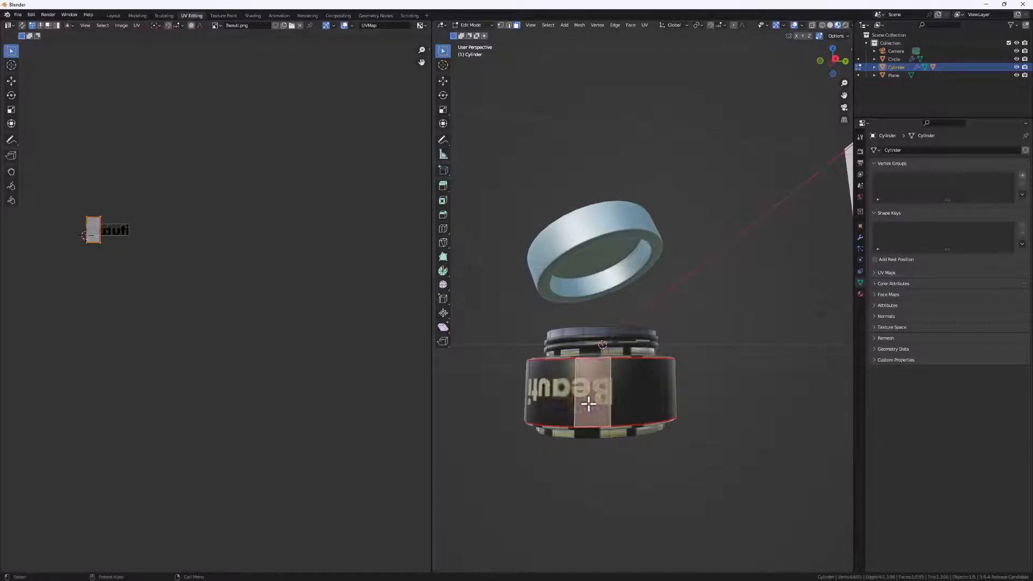
pyautogui.hotkey('ctrl', 'l')
pyautogui.press('KP_Decimal')
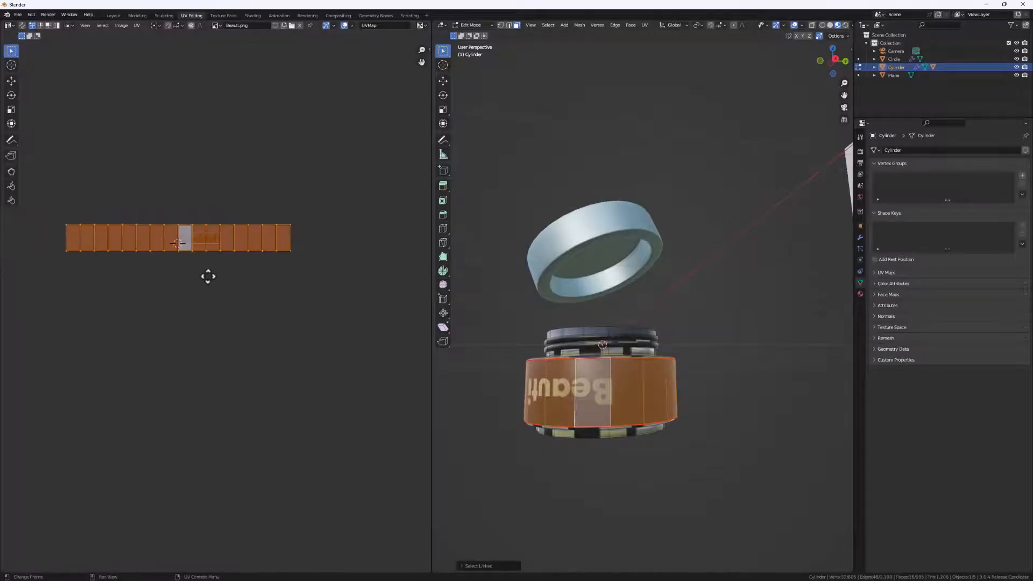
pyautogui.press('r')
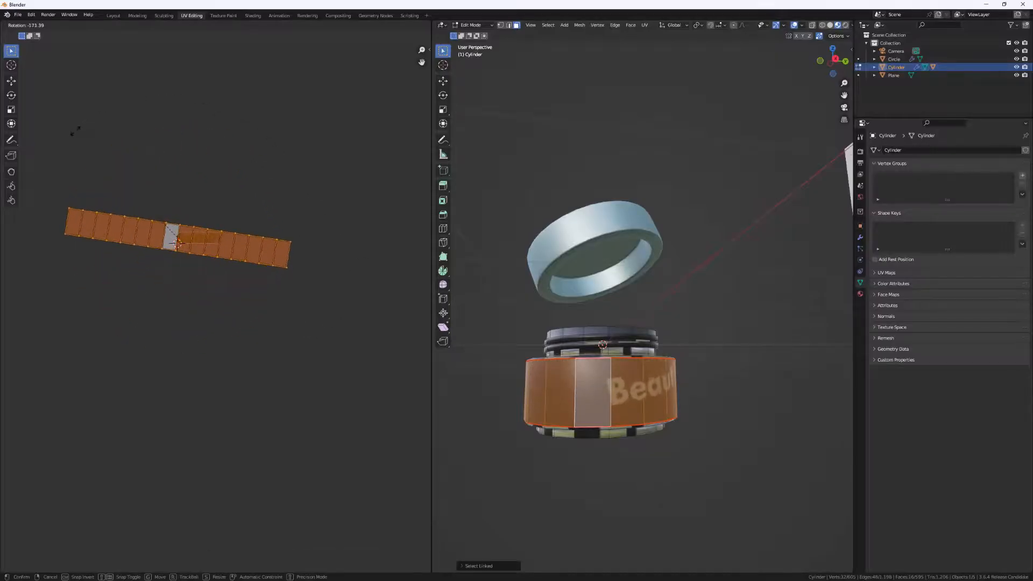
pyautogui.write('-90')
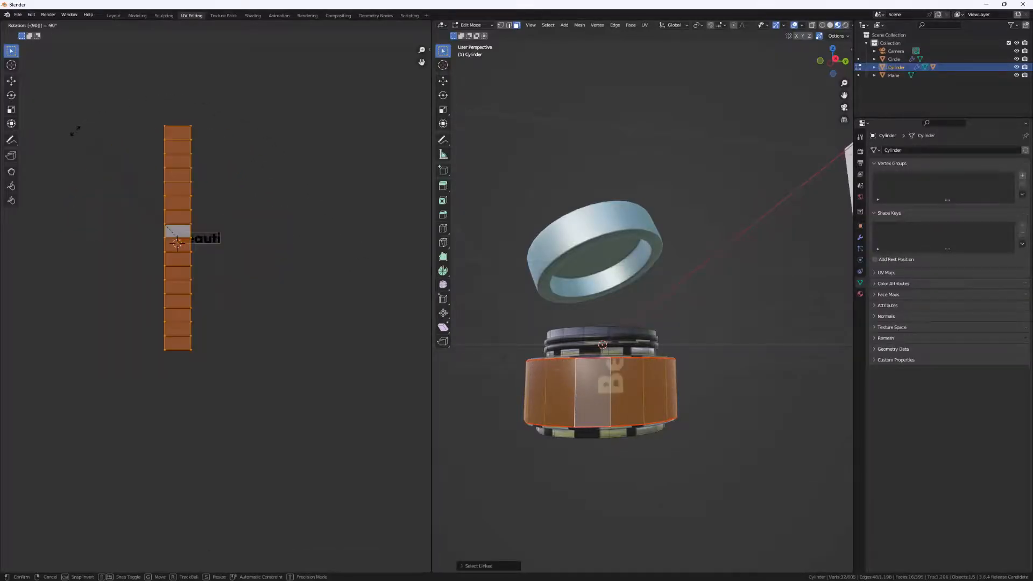
pyautogui.press('-')
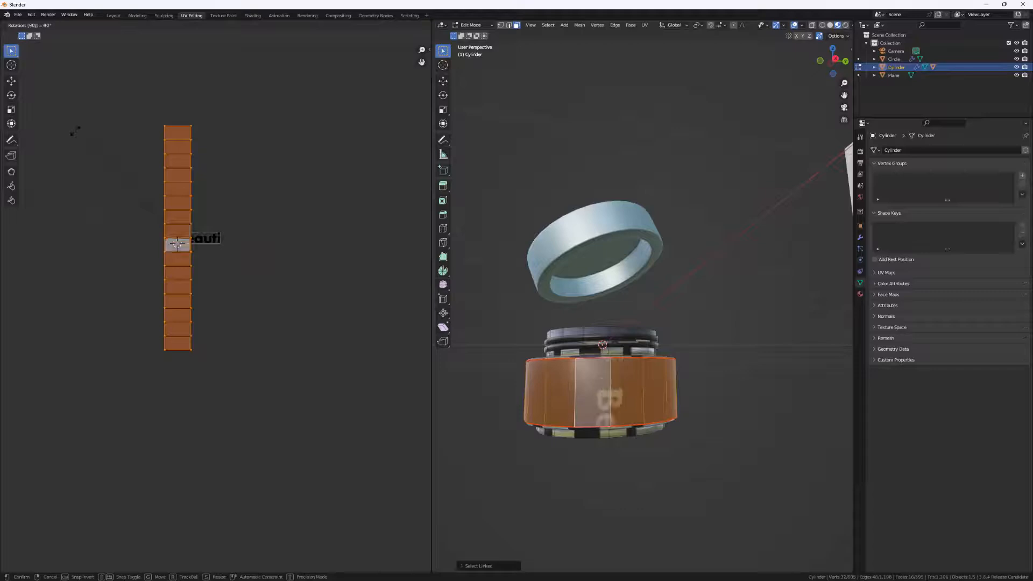
pyautogui.write('90')
pyautogui.press('-')
pyautogui.write('180')
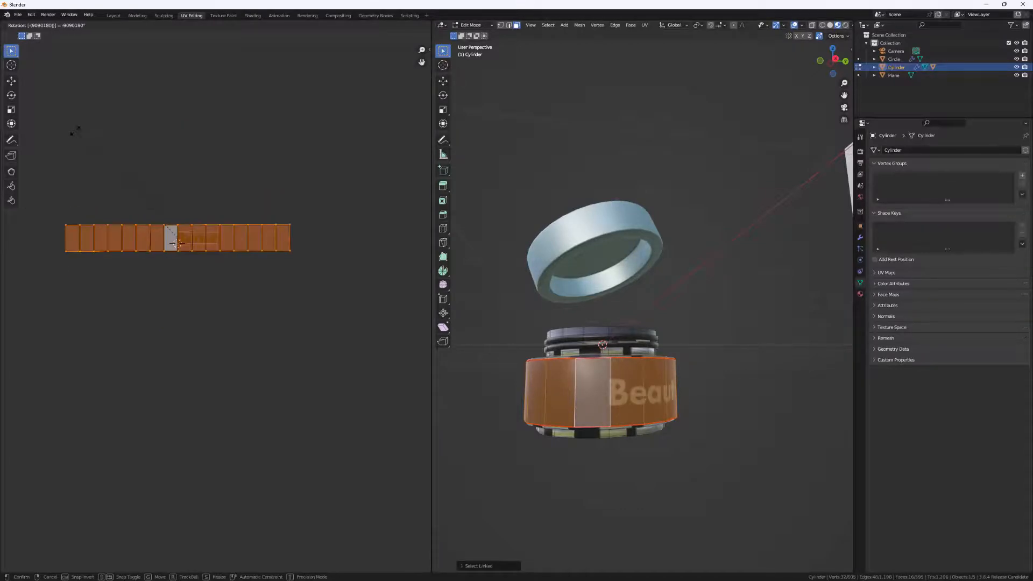
pyautogui.press('Return')
# Scale the side wall's UV strip up to more than four times the image's height and check the smaller logo in Object Mode
pyautogui.moveTo(580, 442); pyautogui.dragTo(493, 419, button='middle')
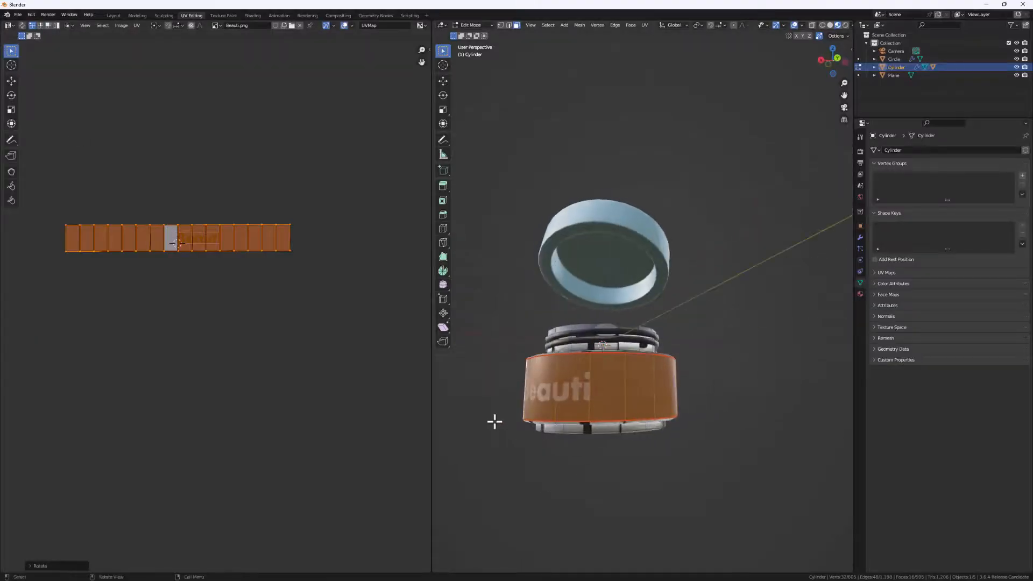
pyautogui.press('s')
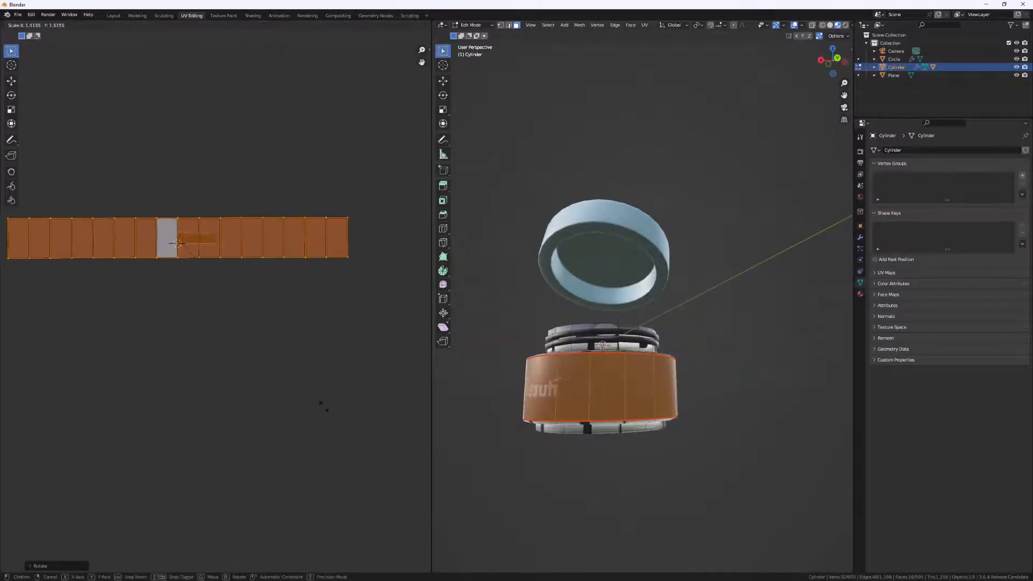
pyautogui.click(380, 435)
pyautogui.press('s')
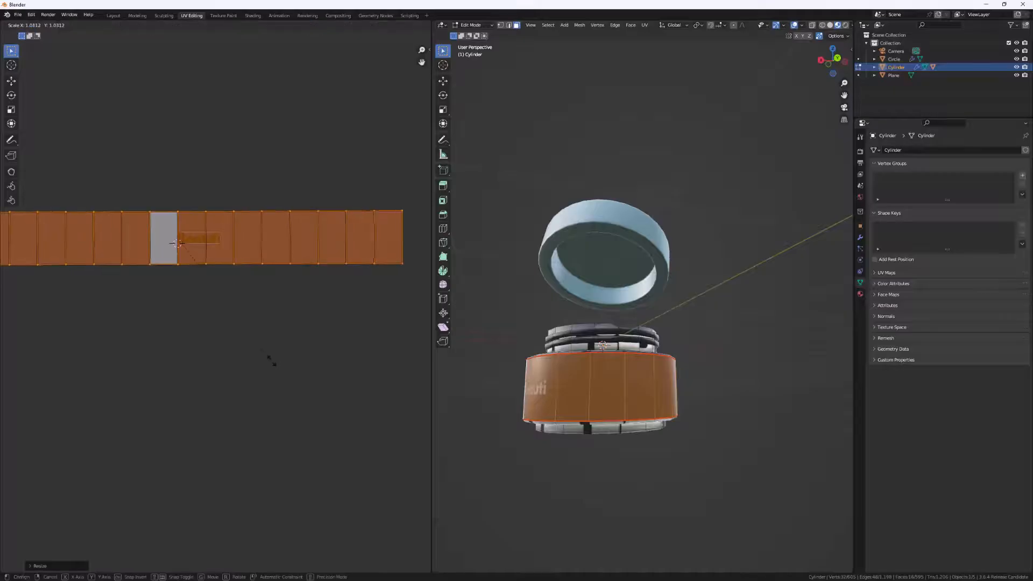
pyautogui.click(277, 367)
pyautogui.moveTo(504, 422); pyautogui.dragTo(579, 418, button='middle')
pyautogui.press('Tab')
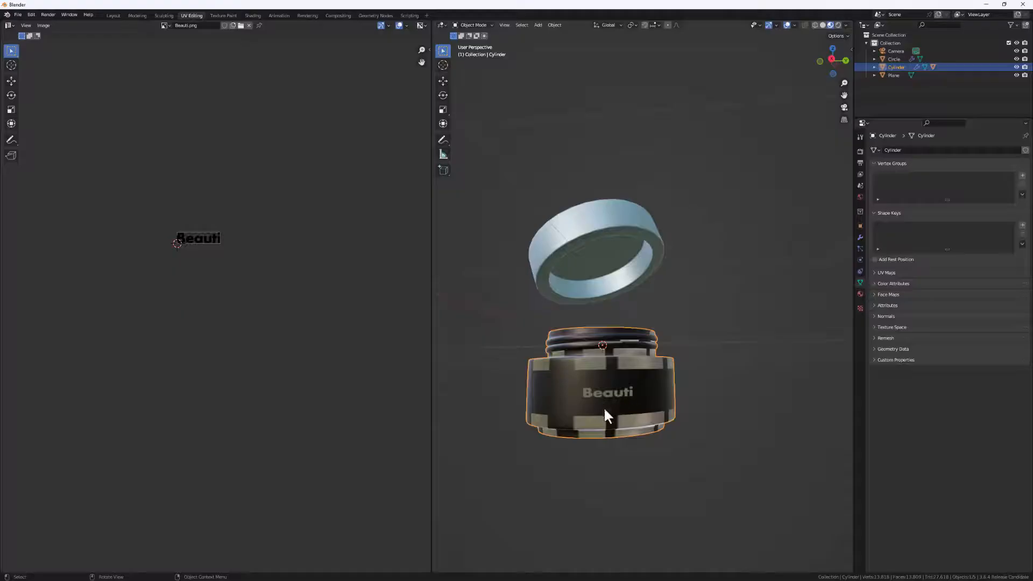
pyautogui.moveTo(605, 411); pyautogui.dragTo(601, 418, button='middle')
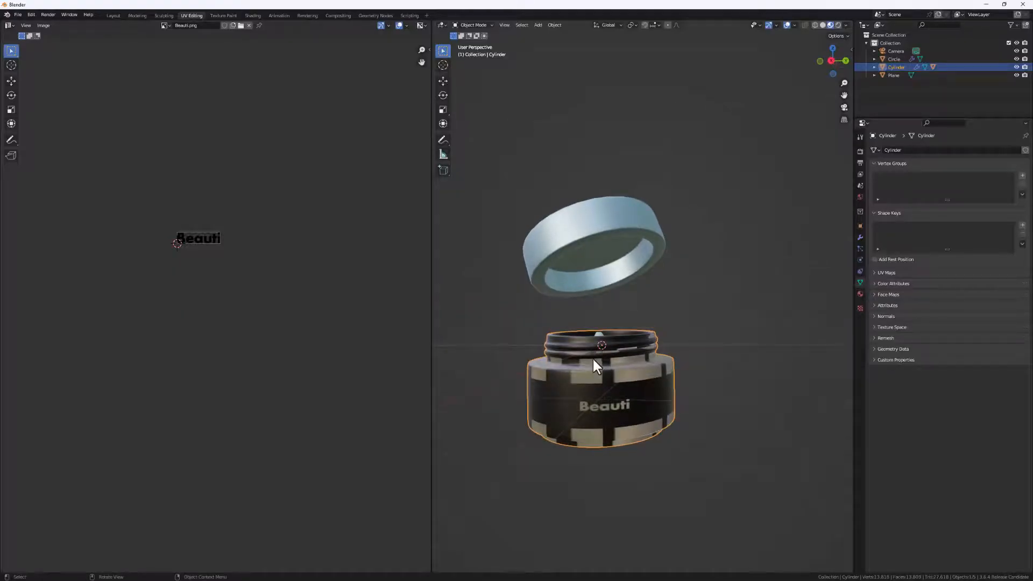
# Back in Edit Mode, select all linked neck and shoulder faces above the upper seam together with all their UVs
pyautogui.press('a')
pyautogui.click(630, 362)
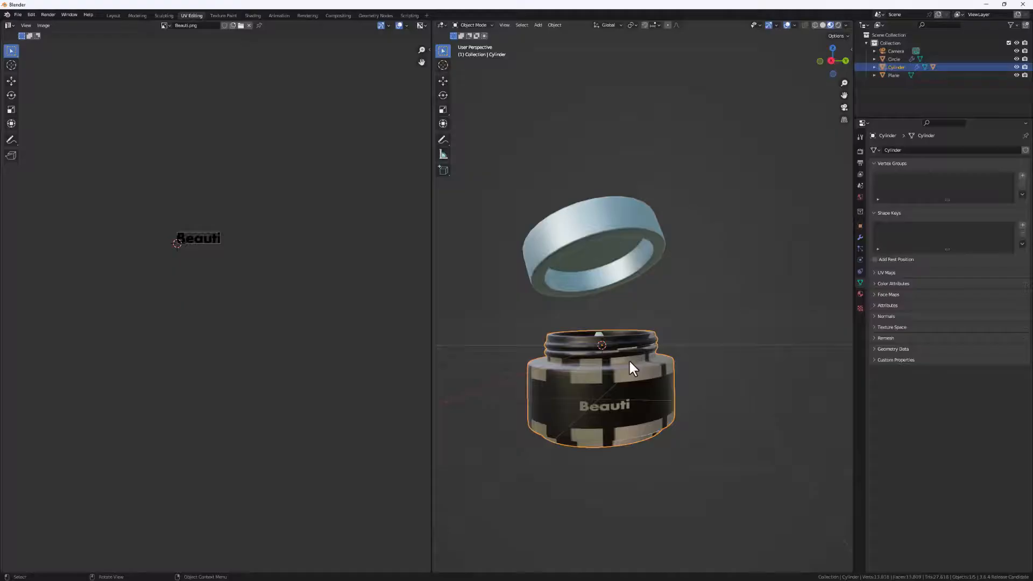
pyautogui.press('Tab')
pyautogui.click(566, 355)
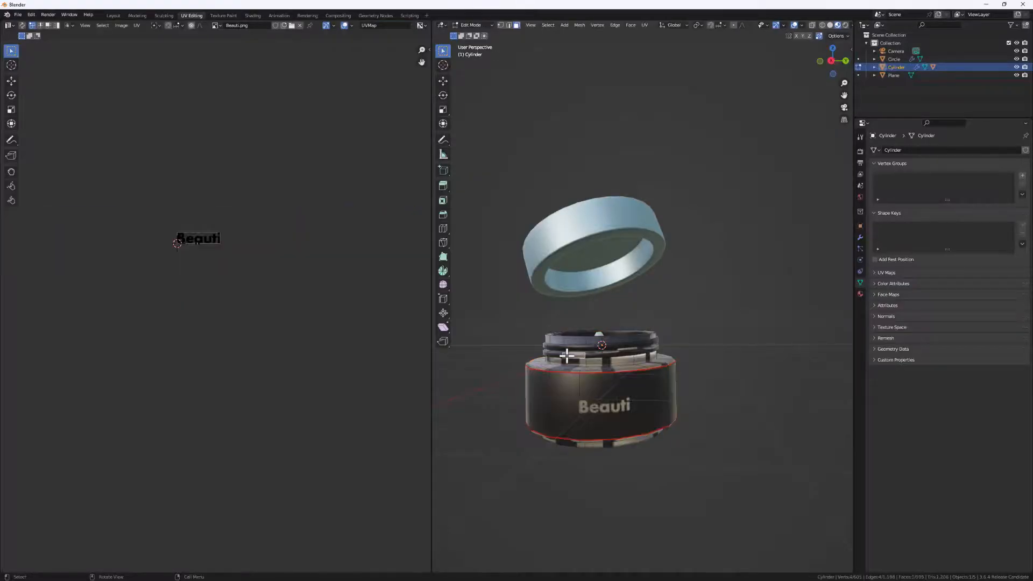
pyautogui.hotkey('ctrl', 'l')
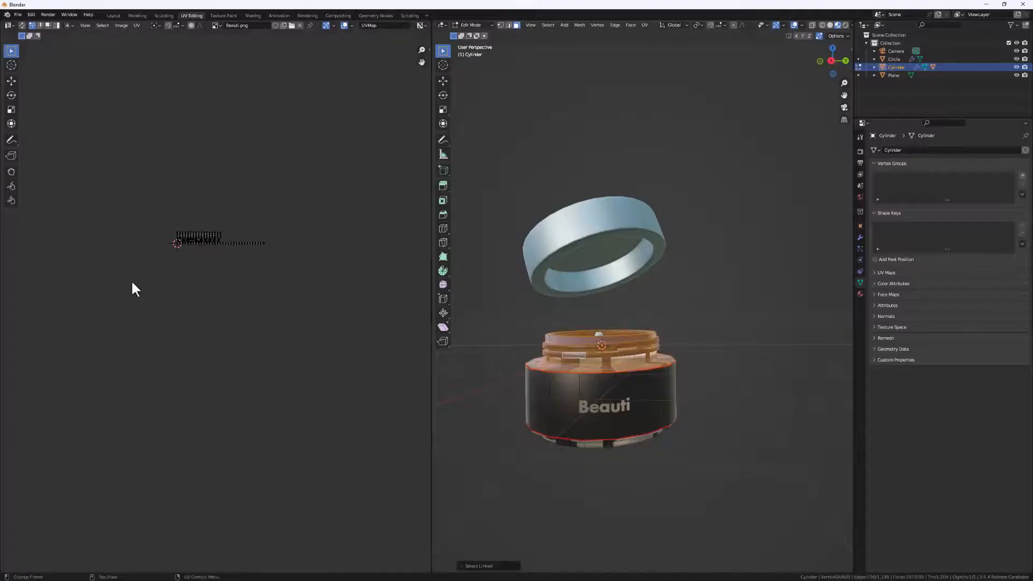
pyautogui.scroll(5, 244, 248)
pyautogui.scroll(-2, 192, 321)
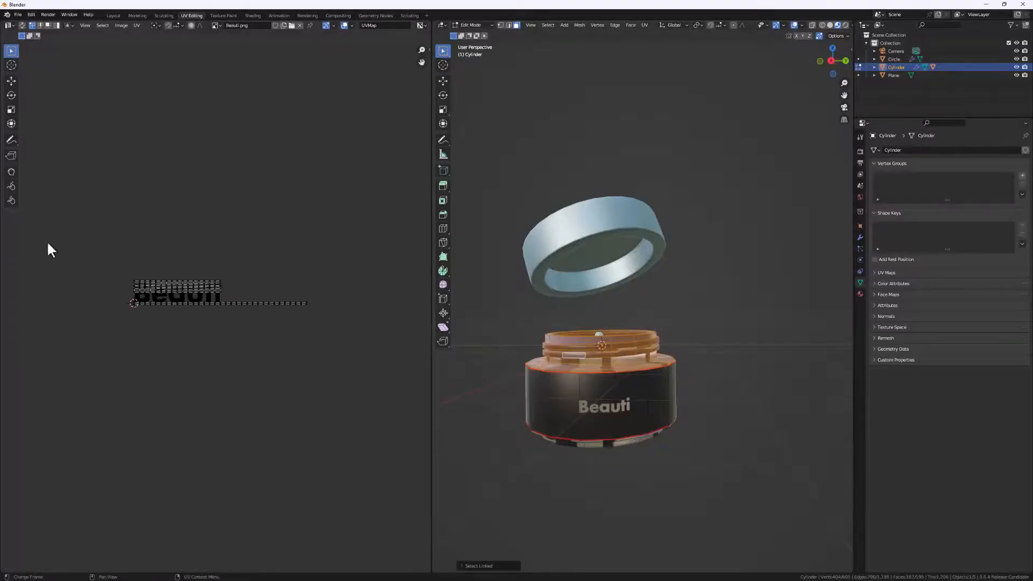
pyautogui.moveTo(96, 248); pyautogui.dragTo(358, 362)
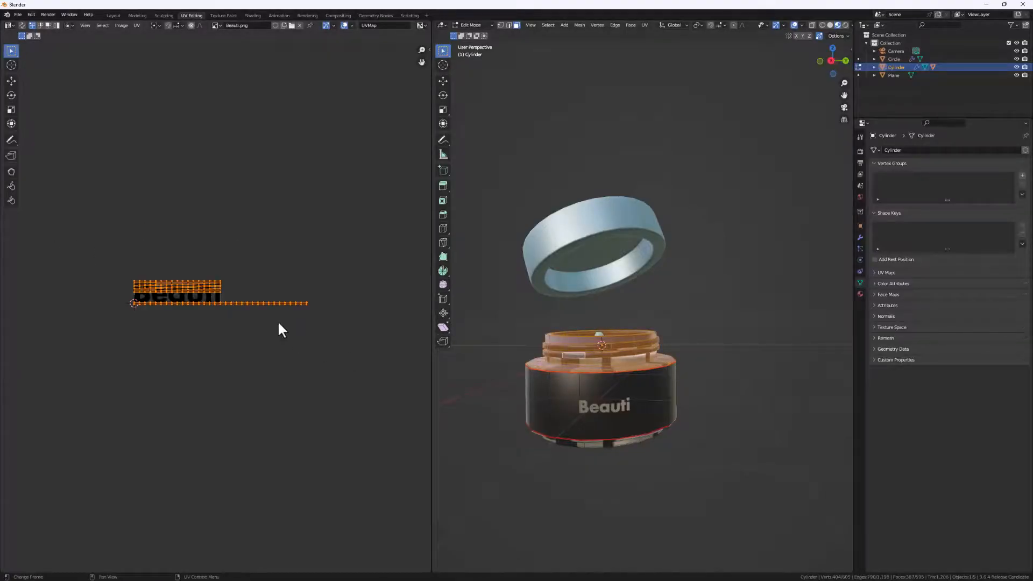
# Scale the neck and shoulder UVs down to about a third and move them below the Beauti.png image, clear of the logo
pyautogui.press('s')
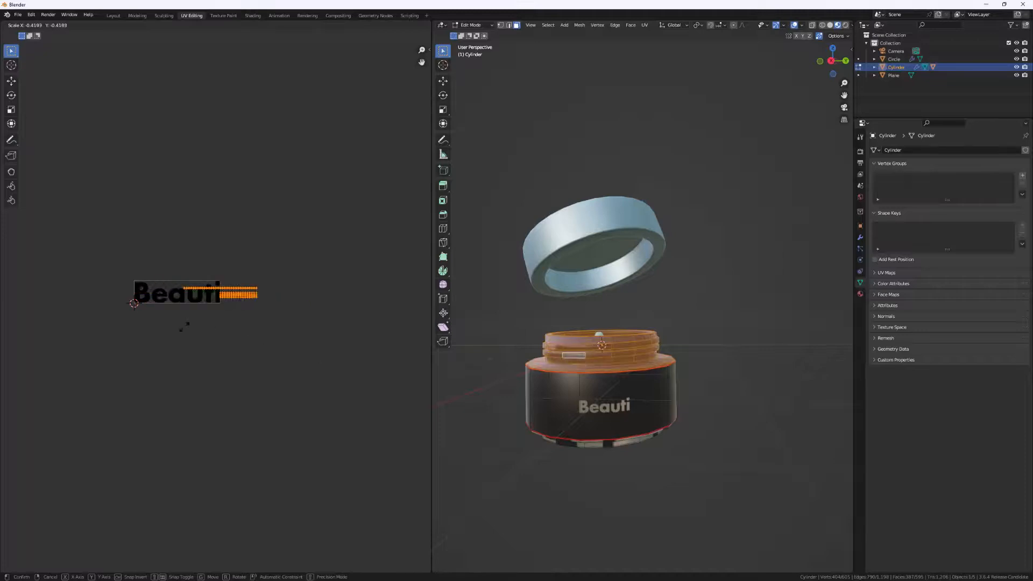
pyautogui.click(191, 291)
pyautogui.scroll(3, 190, 286)
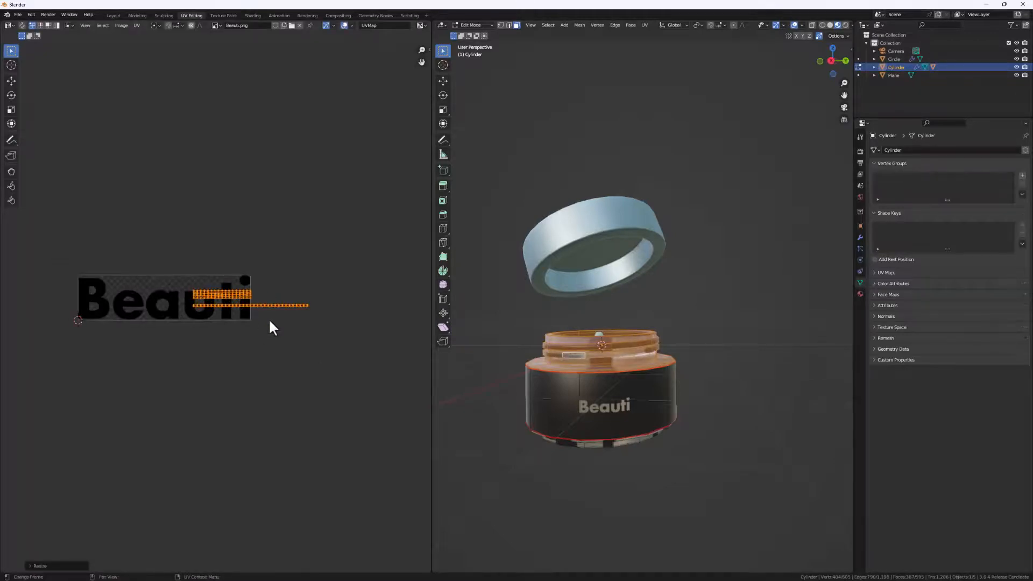
pyautogui.press('g')
pyautogui.click(218, 379)
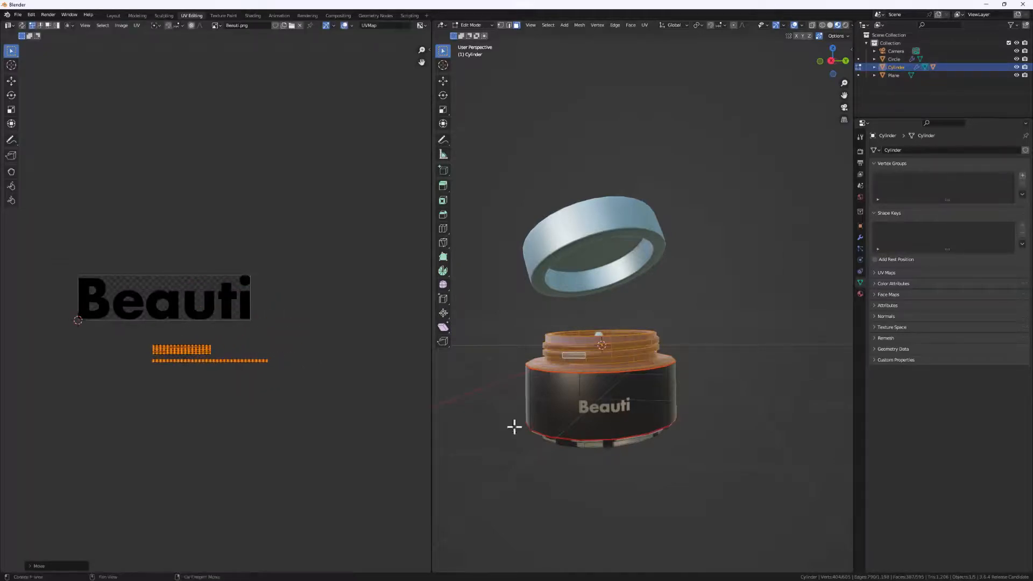
# Select all linked base faces below the lower seam and move their UVs above the Beauti.png image, clear of the logo
pyautogui.click(596, 445)
pyautogui.press('l')
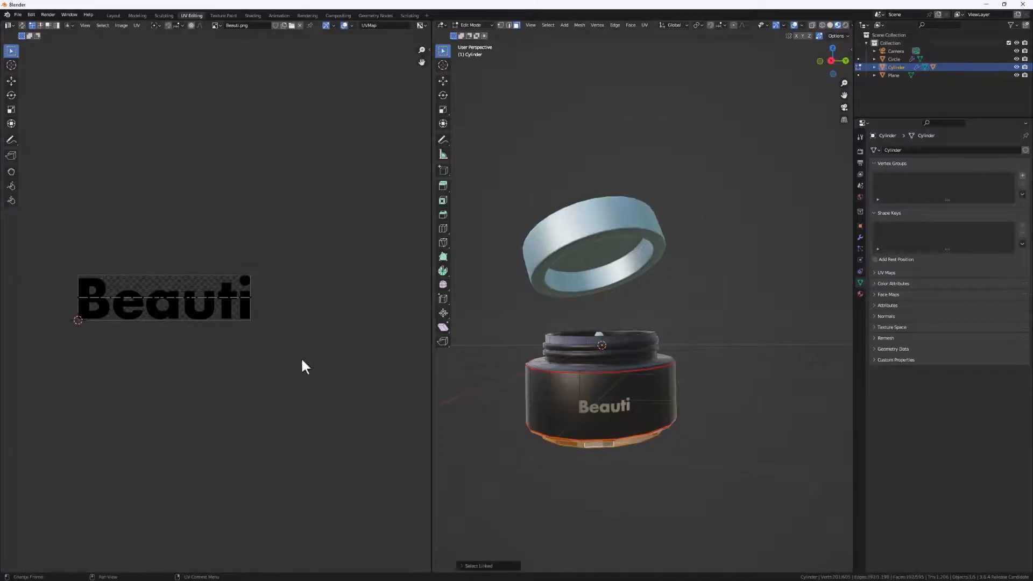
pyautogui.moveTo(304, 256); pyautogui.dragTo(12, 354)
pyautogui.press('g')
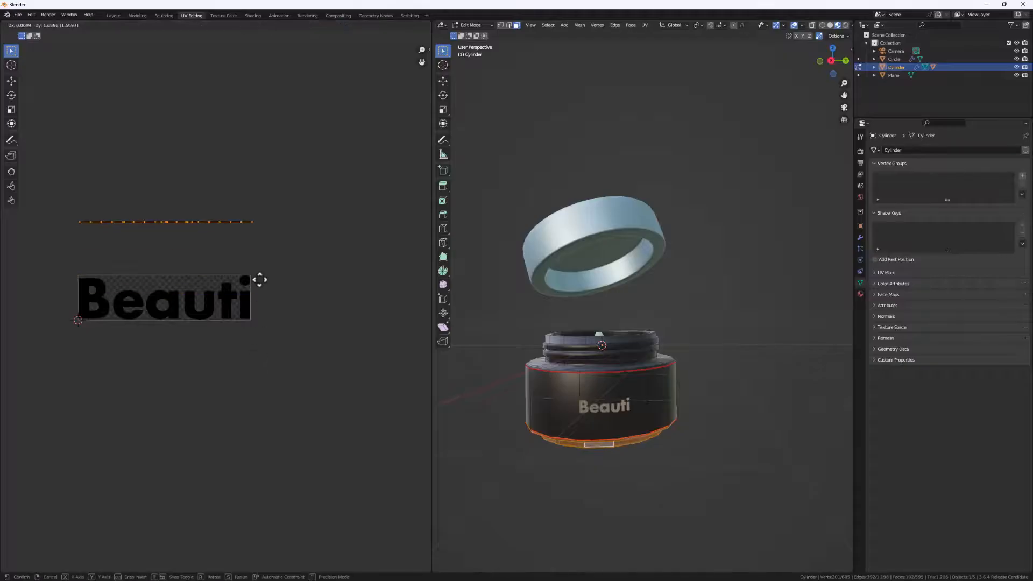
pyautogui.click(258, 278)
pyautogui.click(630, 407)
pyautogui.moveTo(630, 407); pyautogui.dragTo(628, 369, button='middle')
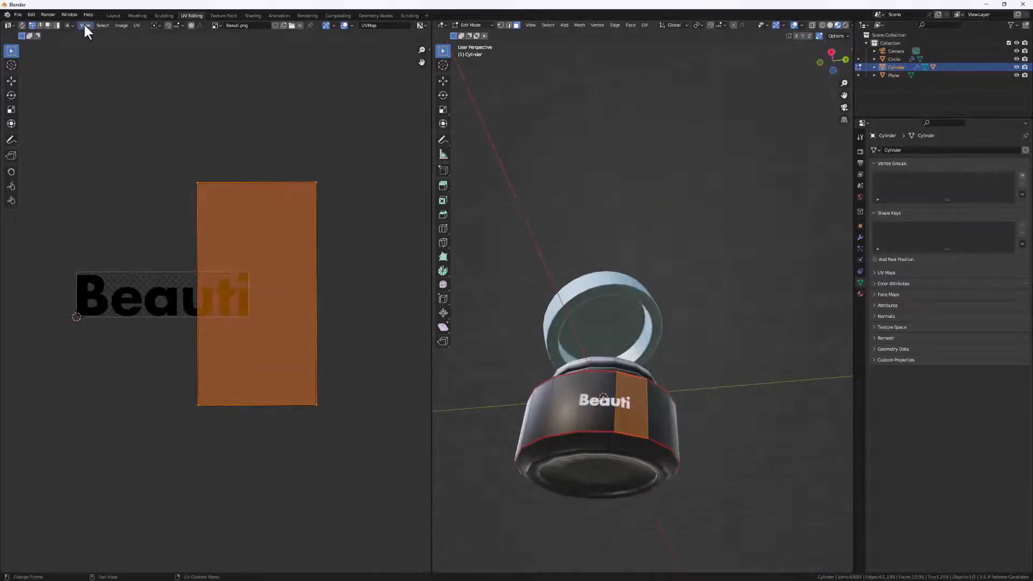
# Return to the Layout workspace and bring the camera around to a close front view of the jar's logo
pyautogui.click(111, 15)
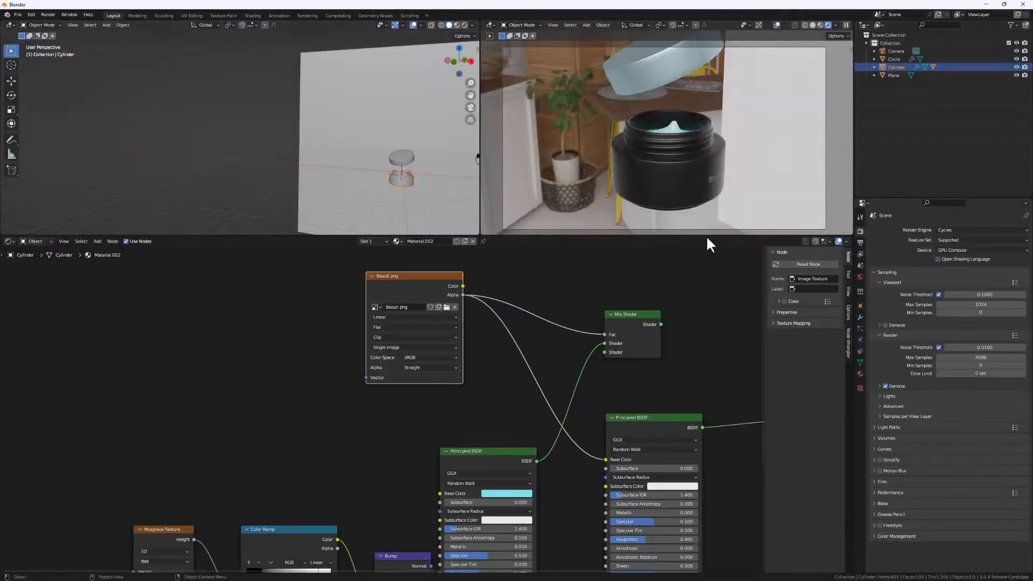
pyautogui.moveTo(666, 183); pyautogui.dragTo(658, 213, button='middle')
pyautogui.scroll(4, 675, 173)
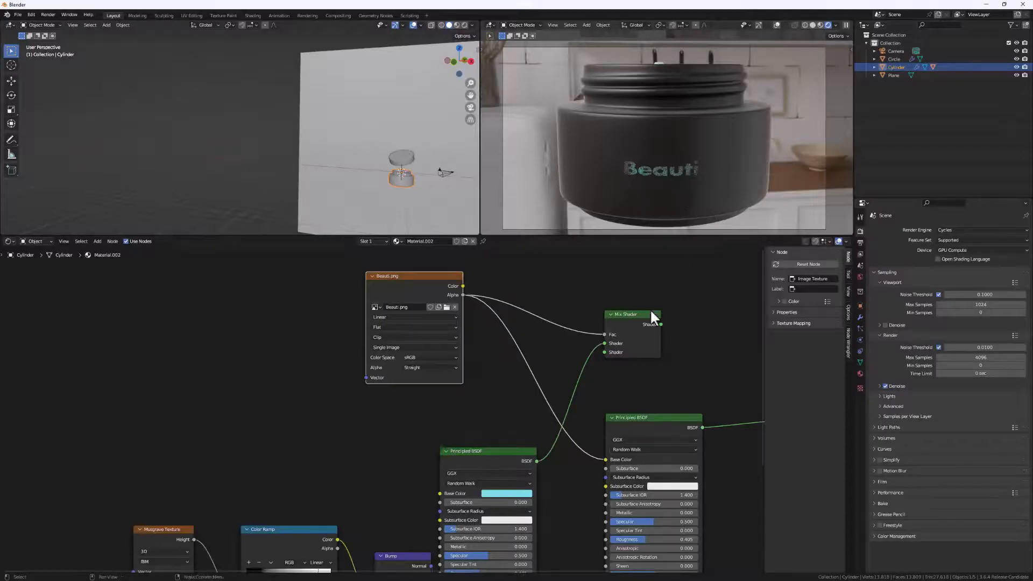
# Unlink the image's Alpha from the second Principled BSDF's Base Color and connect the Mix Shader output to the Material Output's Surface
pyautogui.scroll(-3, 584, 430)
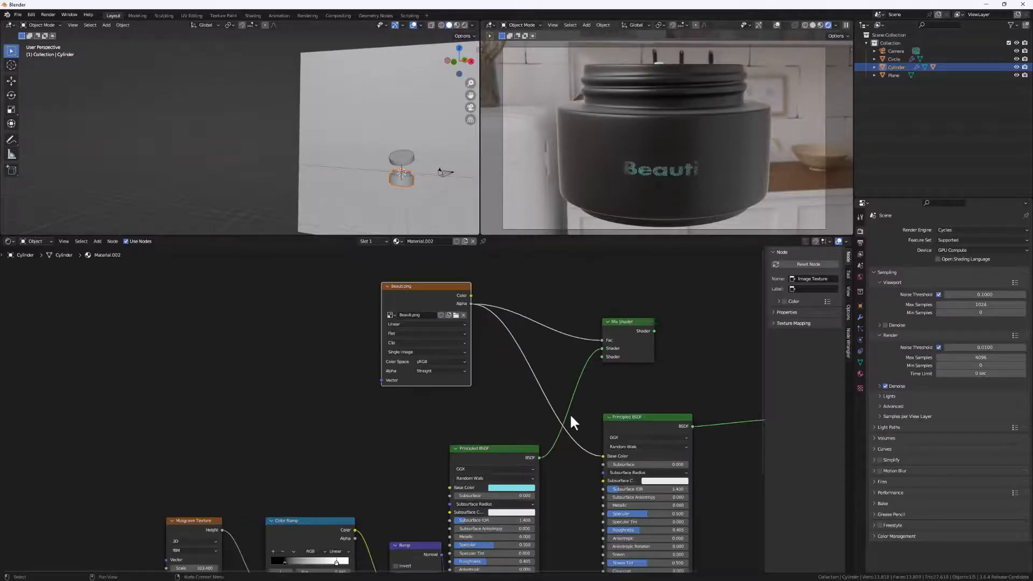
pyautogui.moveTo(572, 457); pyautogui.dragTo(449, 437, button='middle')
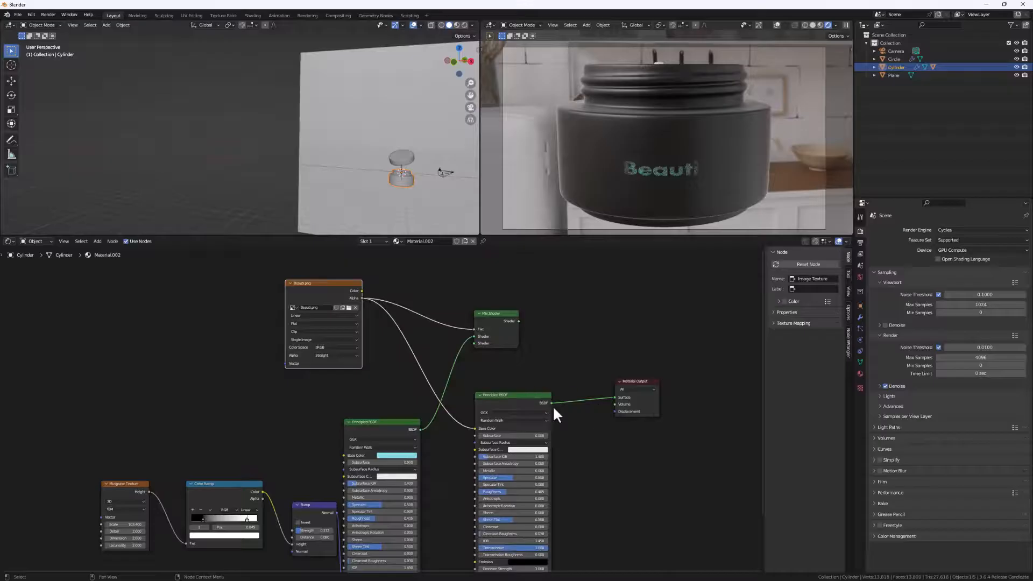
pyautogui.moveTo(473, 428); pyautogui.dragTo(452, 440)
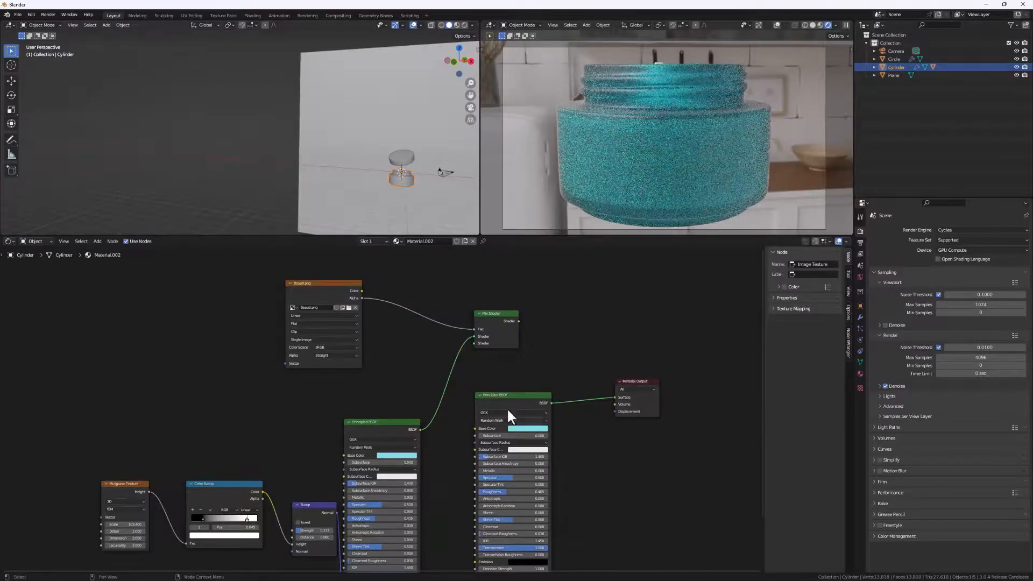
pyautogui.moveTo(518, 321); pyautogui.dragTo(615, 397)
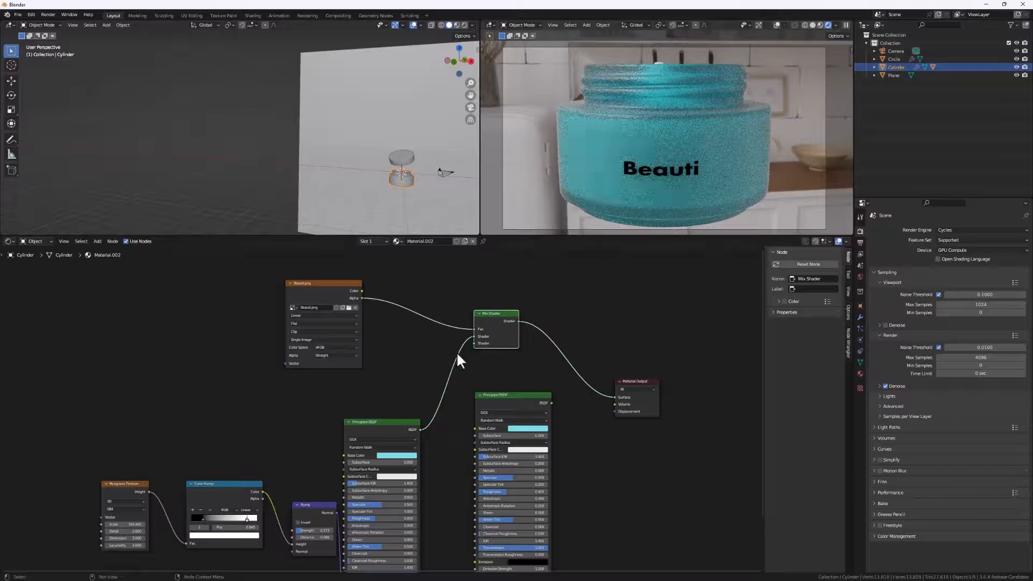
# Connect the second Principled BSDF to the Mix Shader's free Shader input and rearrange the mix, output and image nodes
pyautogui.moveTo(474, 344)
pyautogui.mouseDown()
pyautogui.moveTo(448, 426)
pyautogui.moveTo(476, 431)
pyautogui.moveTo(475, 344)
pyautogui.mouseUp()
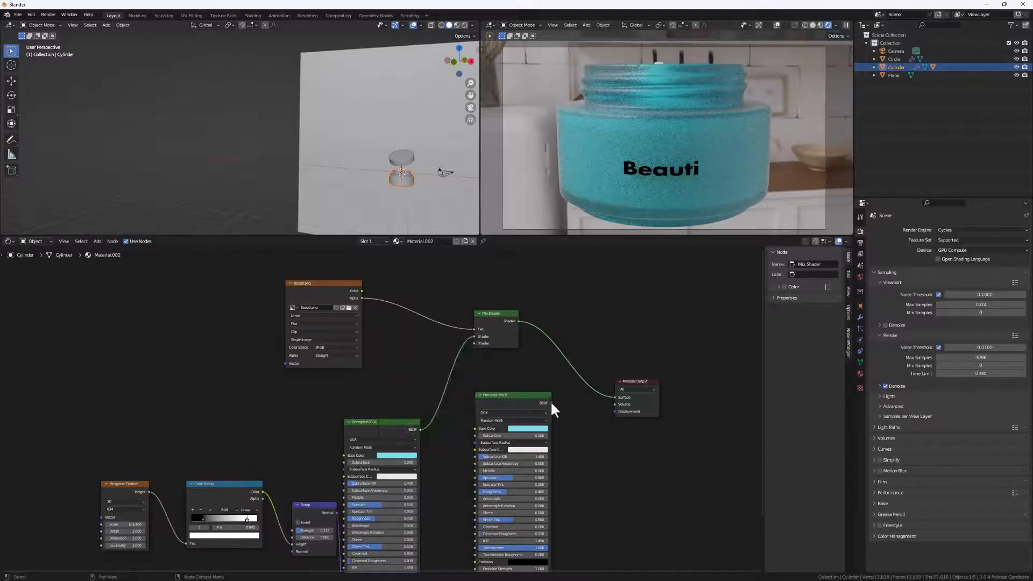
pyautogui.moveTo(552, 403); pyautogui.dragTo(542, 319)
pyautogui.moveTo(645, 380); pyautogui.dragTo(708, 371)
pyautogui.moveTo(546, 318); pyautogui.dragTo(571, 324)
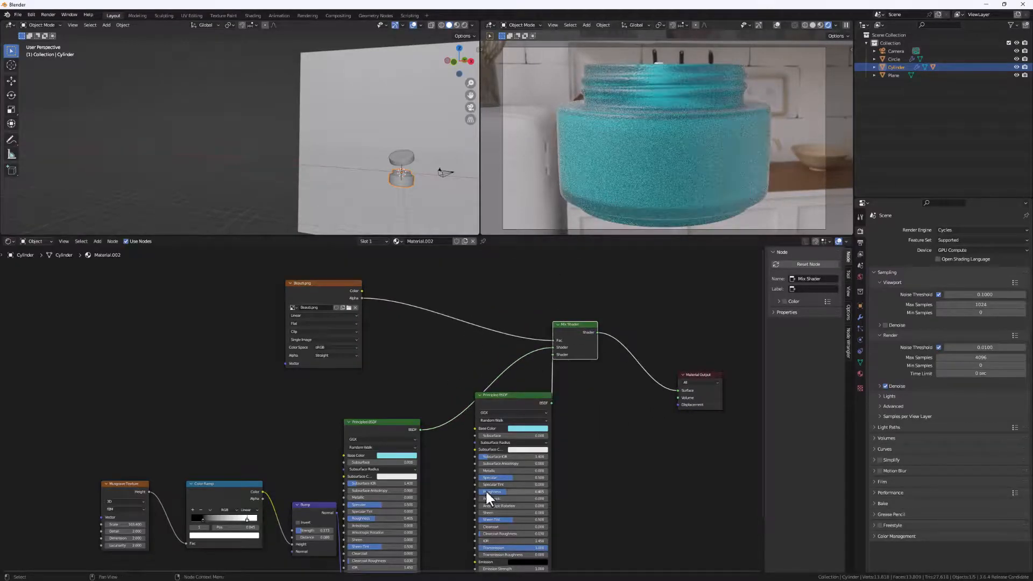
pyautogui.moveTo(318, 288); pyautogui.dragTo(397, 299)
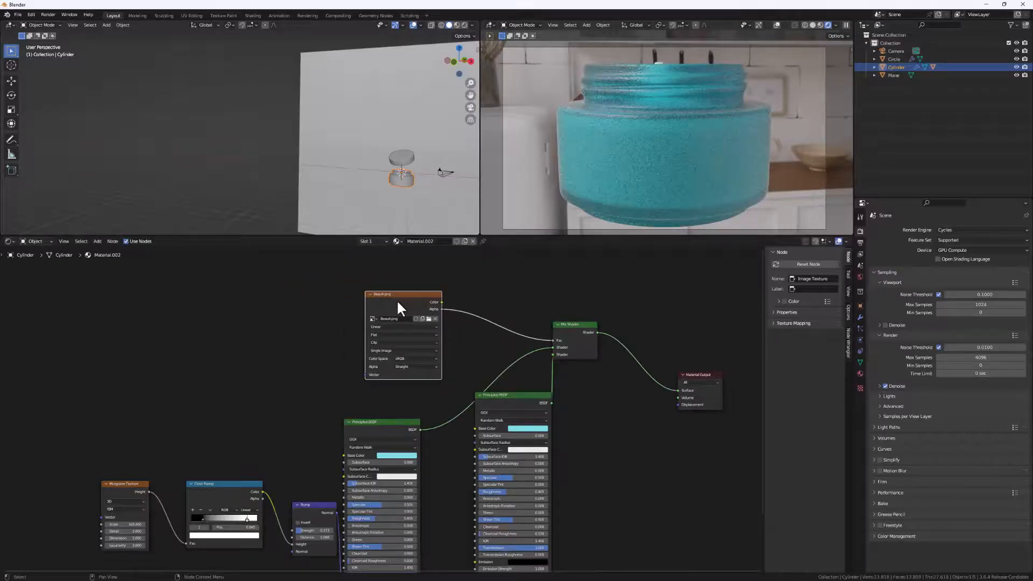
# Set the second Principled BSDF's Base Color to pink and check the logo's color on the rendered jar
pyautogui.scroll(1, 518, 444)
pyautogui.click(530, 426)
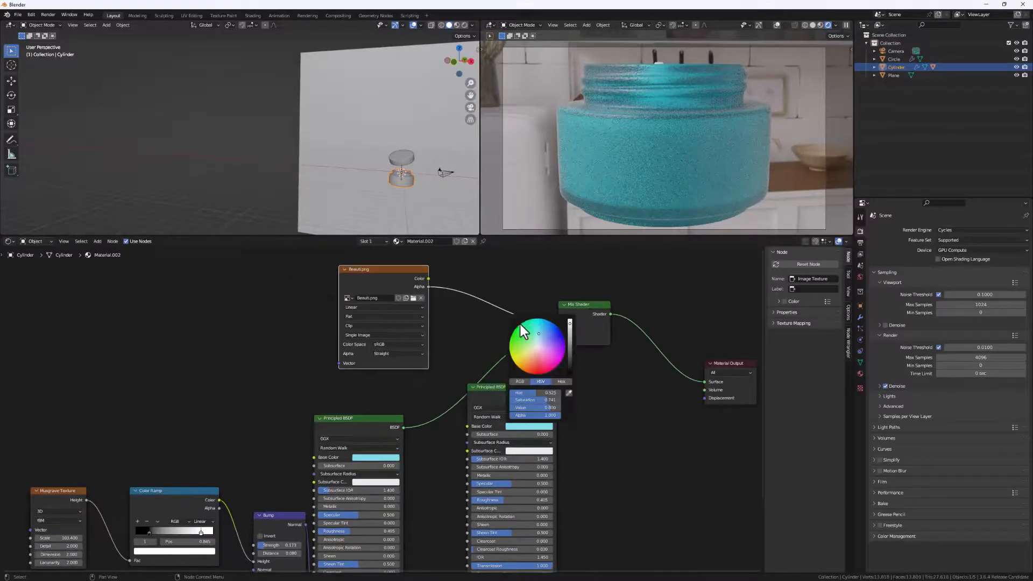
pyautogui.click(545, 353)
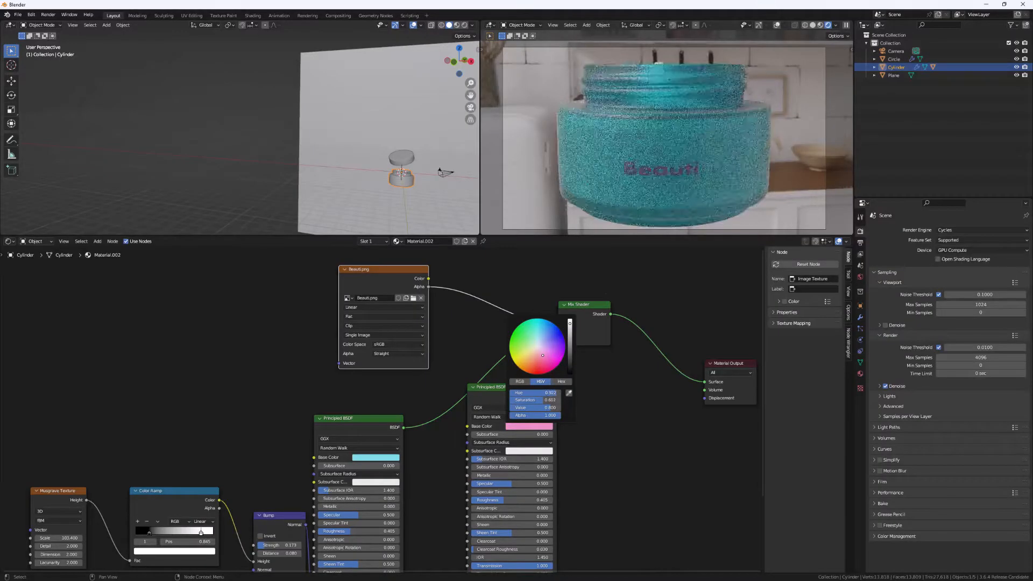
pyautogui.click(543, 361)
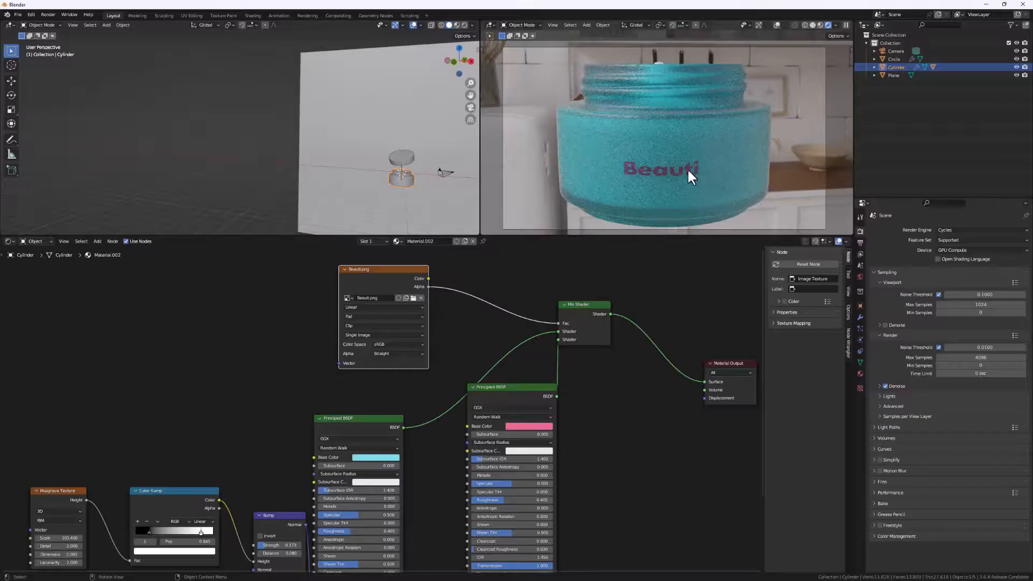
pyautogui.moveTo(693, 170); pyautogui.dragTo(679, 169, button='middle')
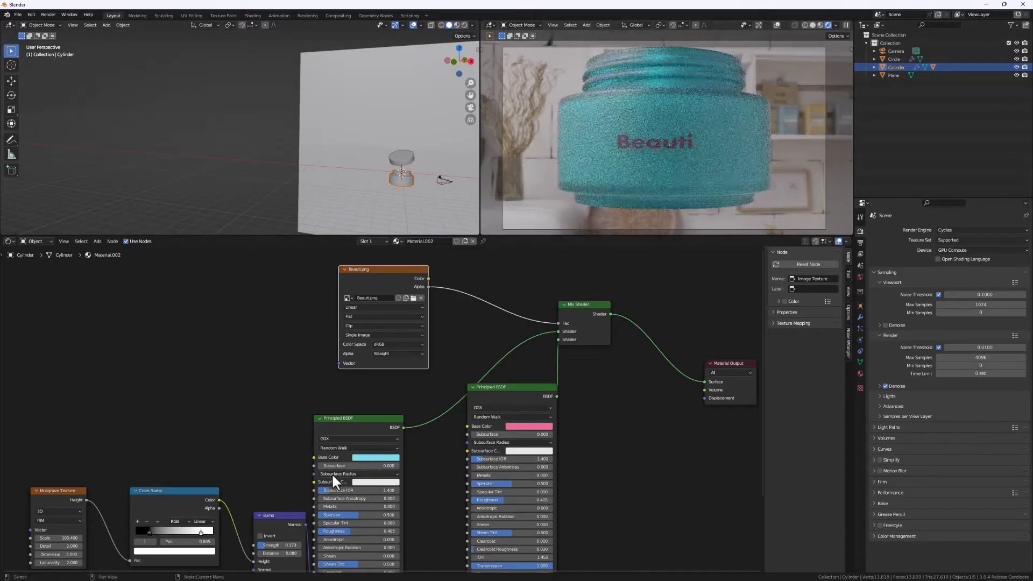
# Make the logo shader metallic gold with Metallic 1.000, a golden yellow Base Color and Roughness 0.355
pyautogui.scroll(-3, 517, 475)
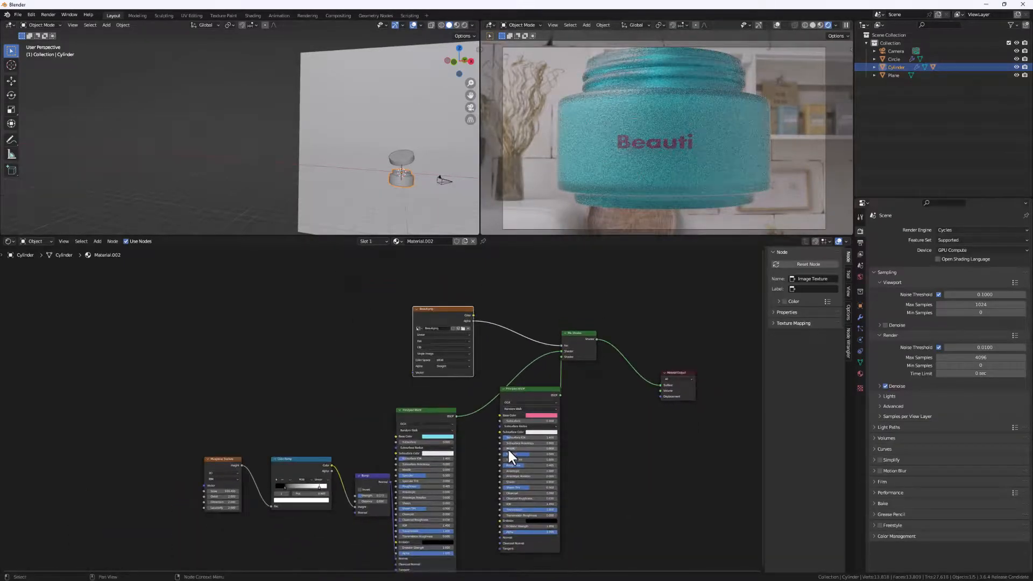
pyautogui.click(541, 415)
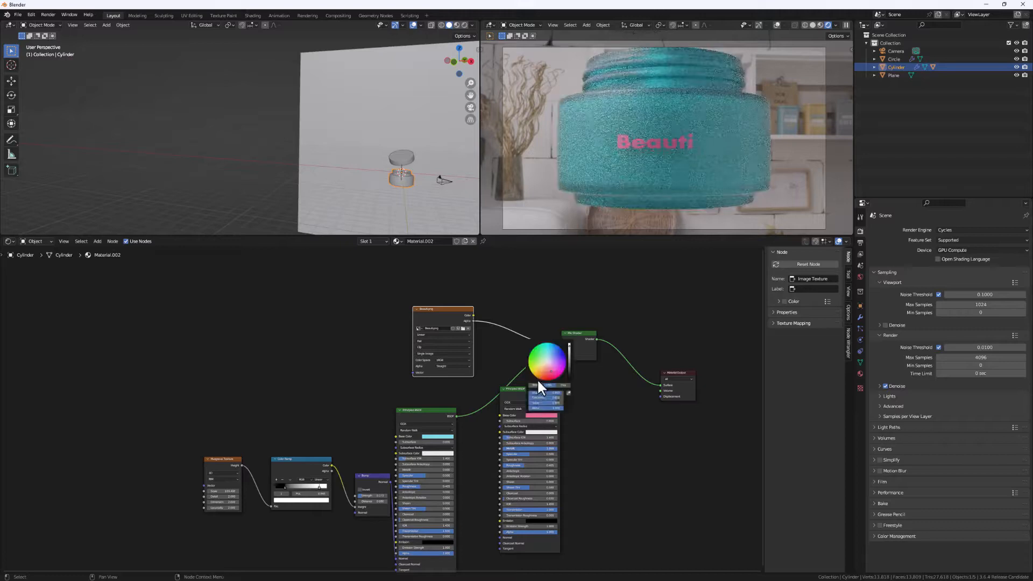
pyautogui.moveTo(537, 379); pyautogui.dragTo(538, 368)
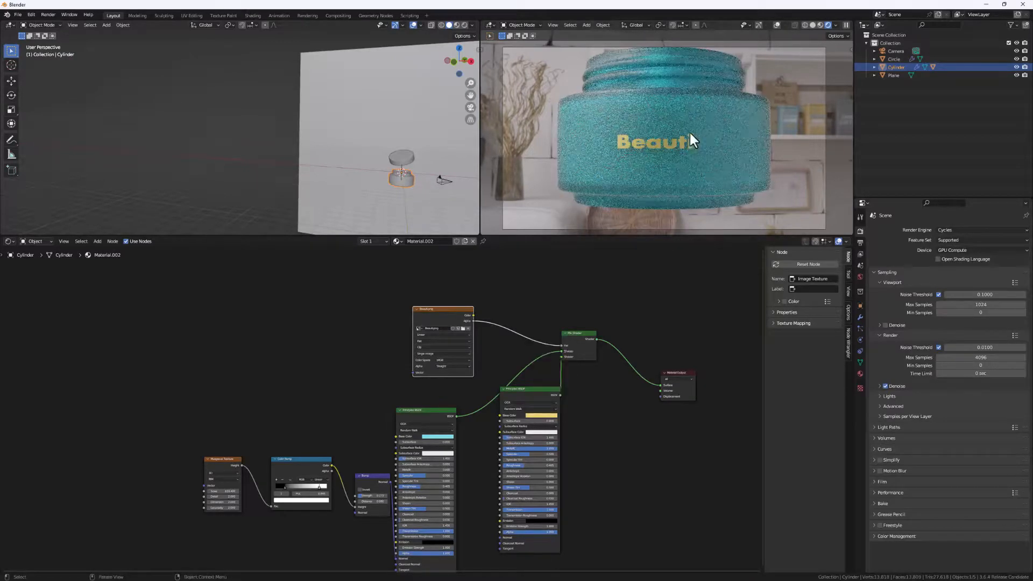
pyautogui.scroll(5, 535, 452)
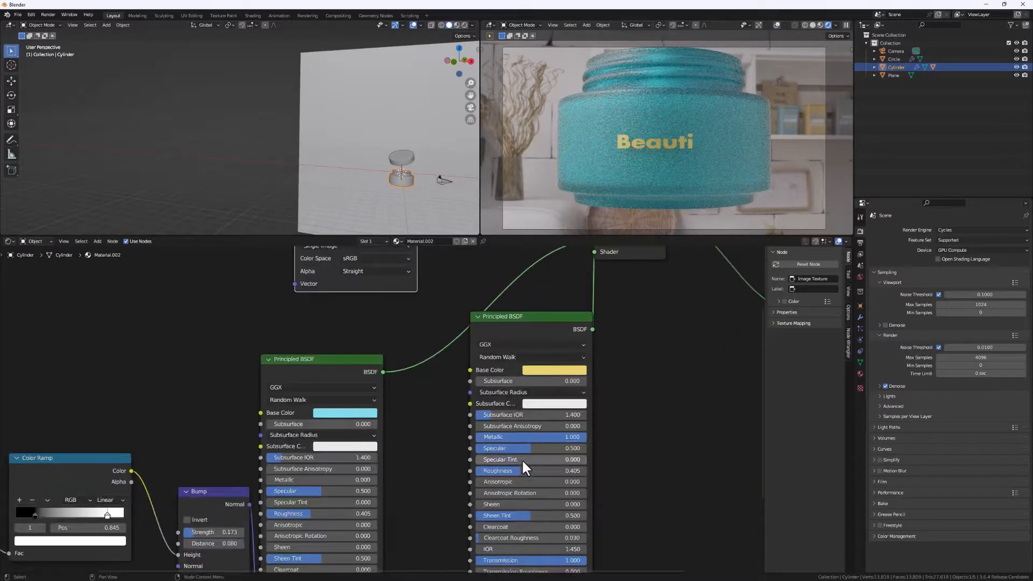
pyautogui.moveTo(519, 471); pyautogui.dragTo(503, 471)
pyautogui.scroll(-4, 581, 420)
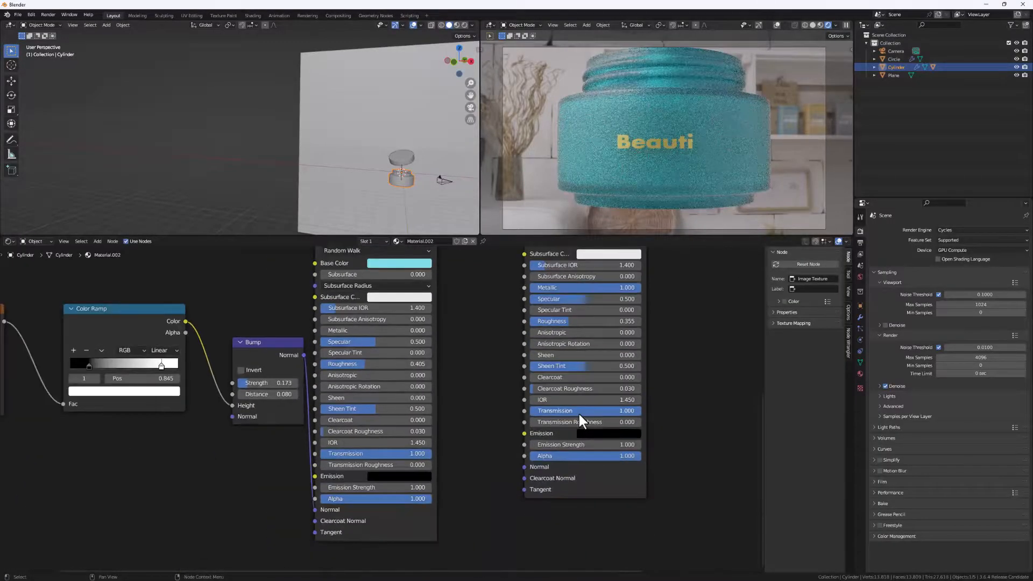
# Duplicate the Bump node, connect it to the gold shader's Normal input and feed the Beauti.png Alpha into its Height
pyautogui.scroll(-2, 586, 431)
pyautogui.click(410, 388)
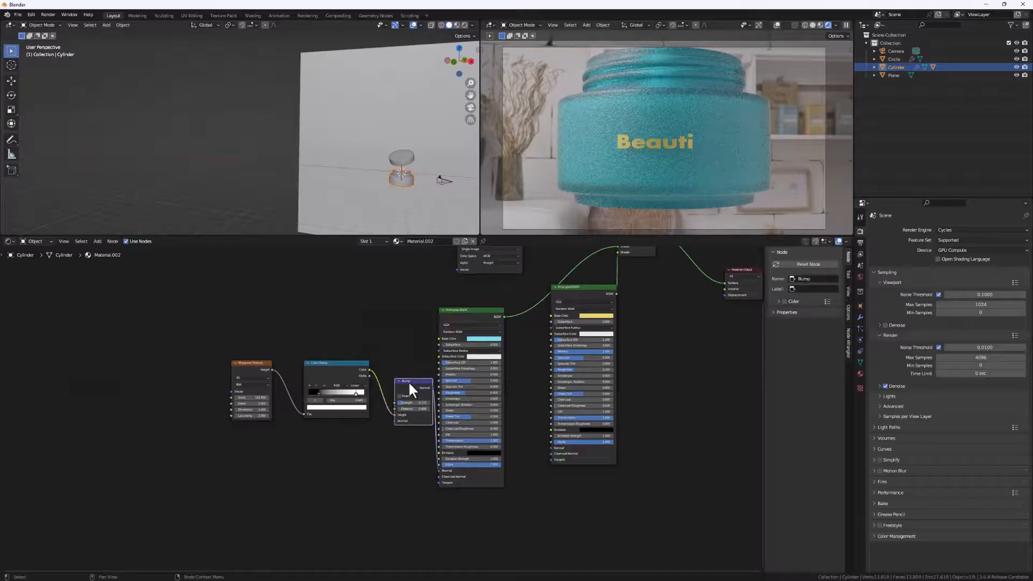
pyautogui.moveTo(410, 389); pyautogui.dragTo(540, 476)
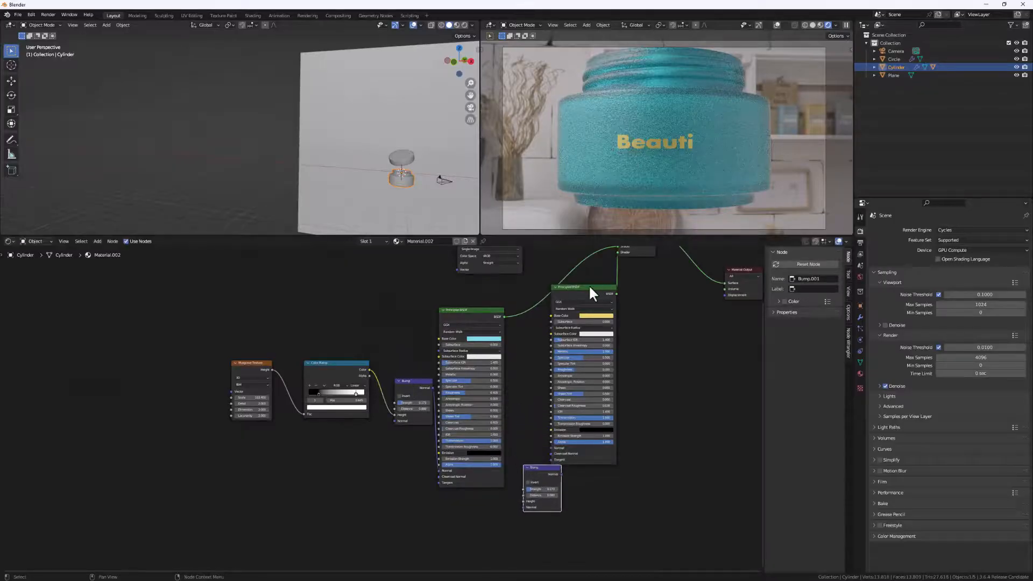
pyautogui.moveTo(592, 291); pyautogui.dragTo(642, 299)
pyautogui.scroll(2, 563, 484)
pyautogui.moveTo(564, 465); pyautogui.dragTo(565, 425)
pyautogui.scroll(-2, 495, 470)
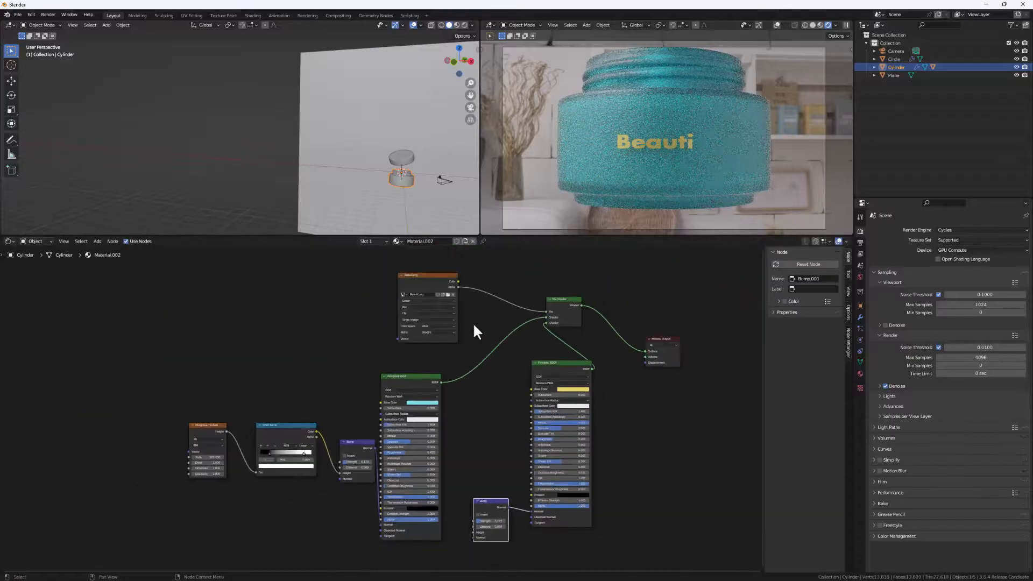
pyautogui.moveTo(458, 287); pyautogui.dragTo(473, 532)
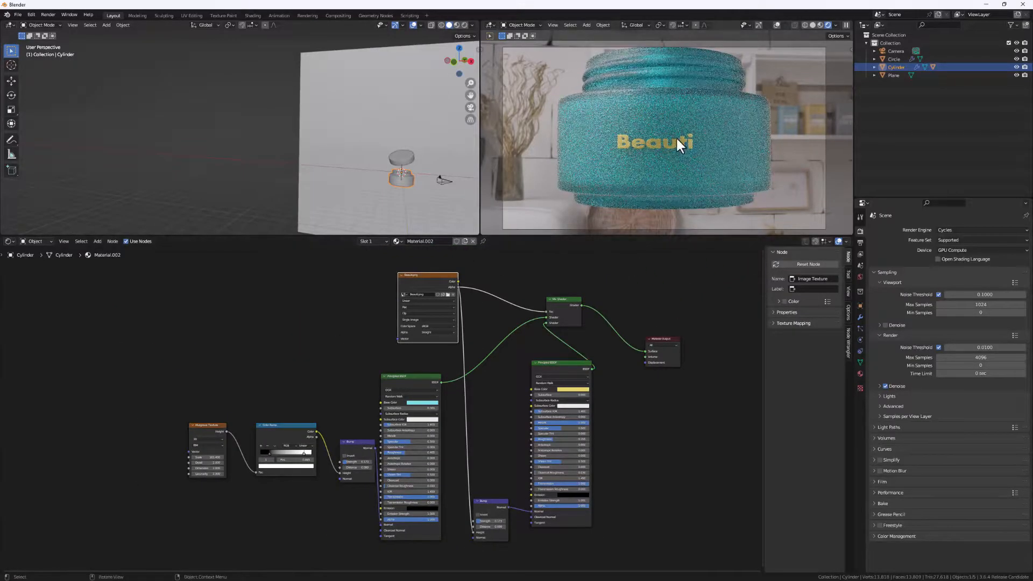
pyautogui.scroll(3, 676, 138)
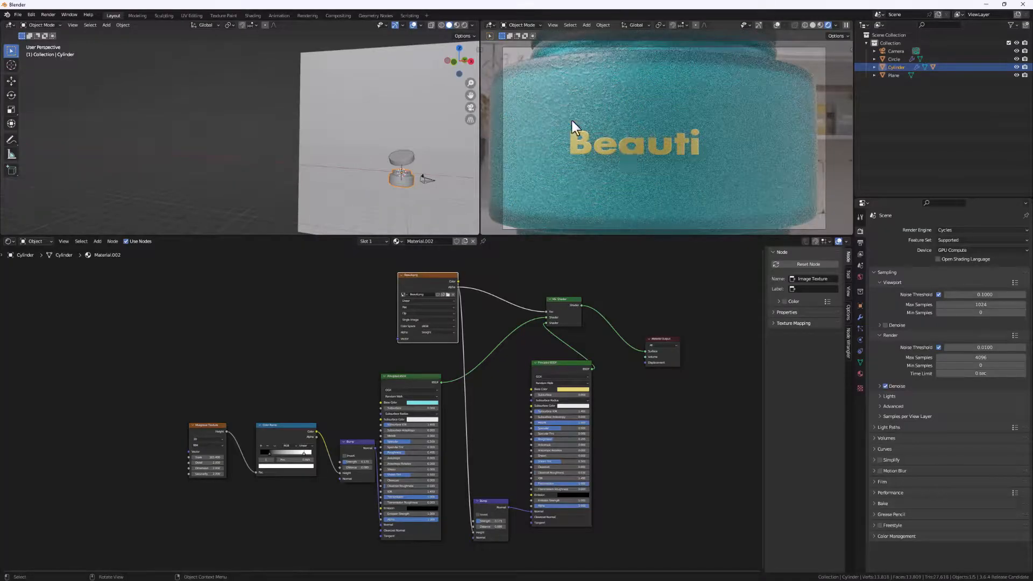
# Pull the camera back and around to frame the whole jar and lid frontally against the white backdrop
pyautogui.scroll(-5, 614, 157)
pyautogui.moveTo(623, 169); pyautogui.dragTo(644, 184, button='middle')
pyautogui.scroll(-4, 634, 159)
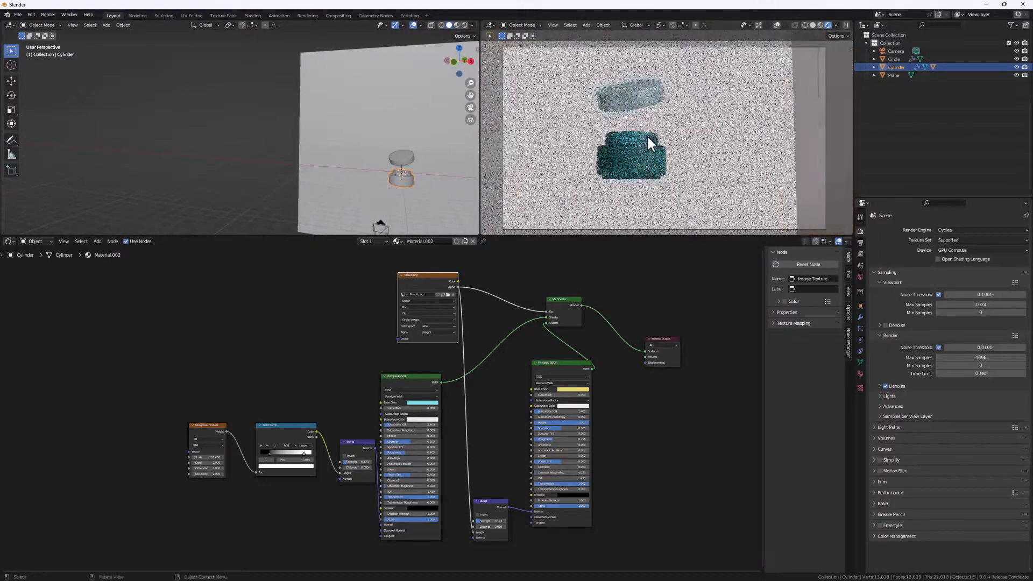
pyautogui.scroll(2, 642, 134)
pyautogui.scroll(-2, 643, 141)
# Tilt the jar body about 22° toward the camera with a trackball rotation so the cream inside shows
pyautogui.scroll(3, 377, 170)
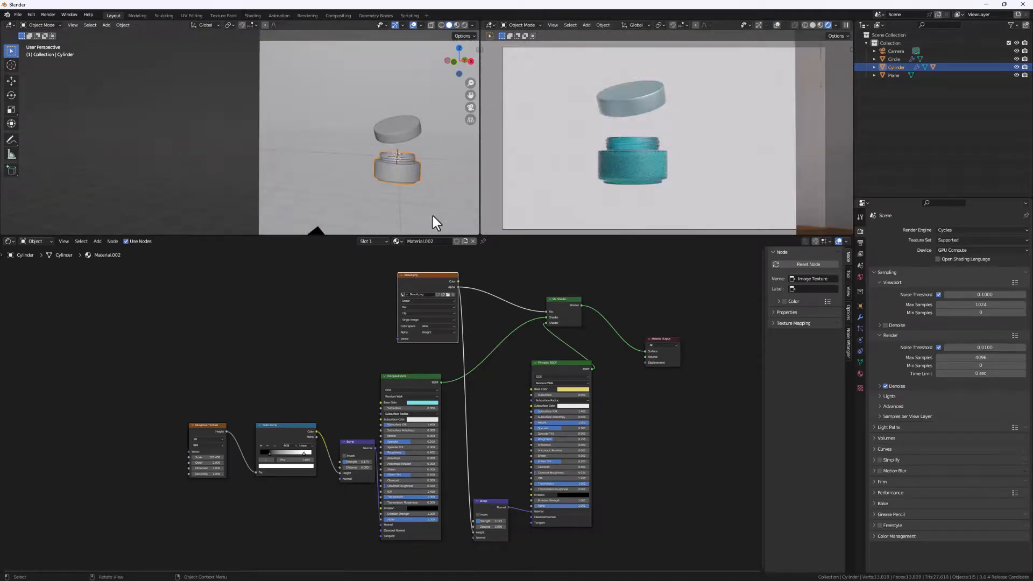
pyautogui.press('r')
pyautogui.press('r')
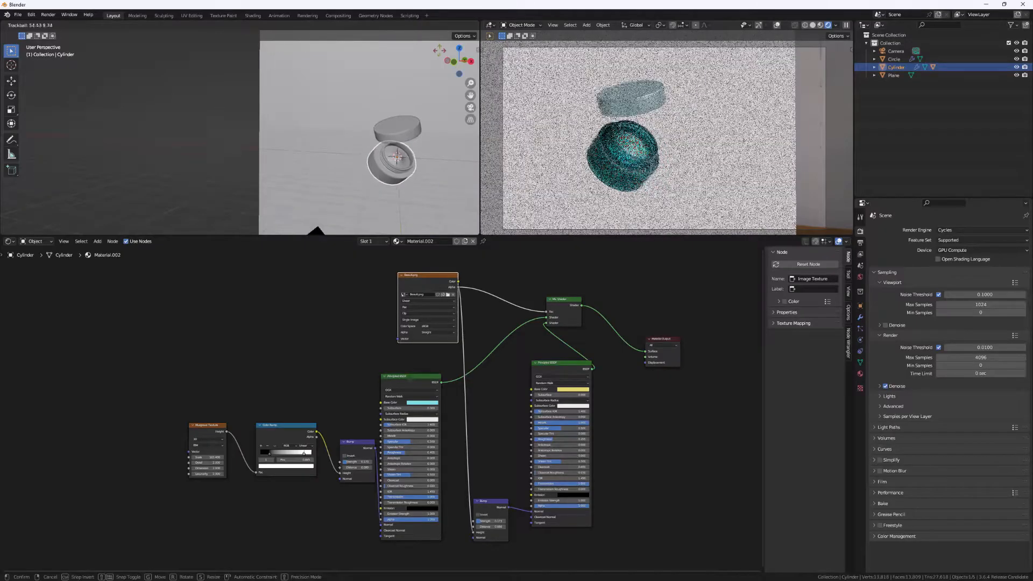
pyautogui.click(435, 231)
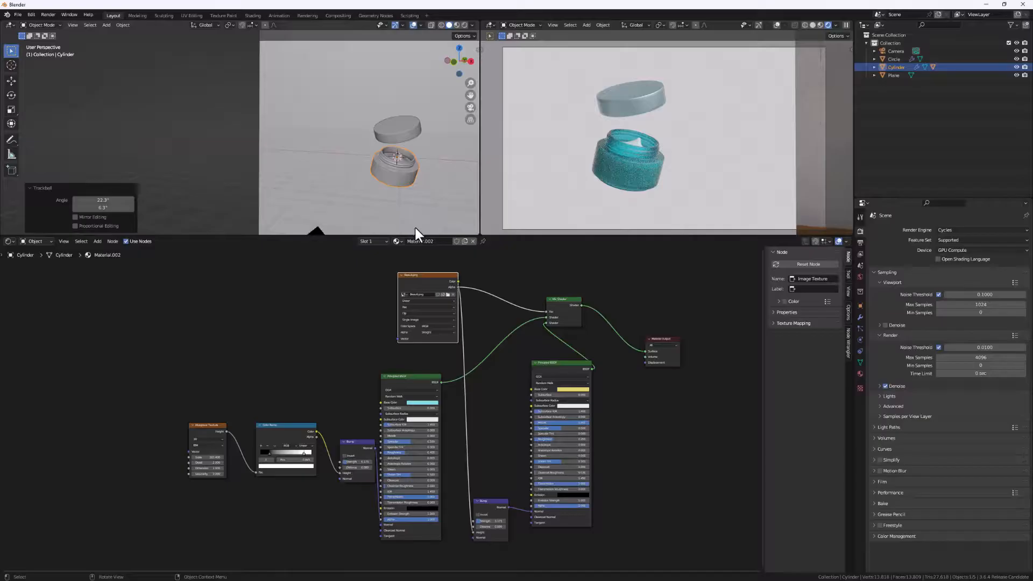
# Turn the tilted jar body with another trackball rotation to bring the Beauti logo around toward the camera
pyautogui.press('r')
pyautogui.press('r')
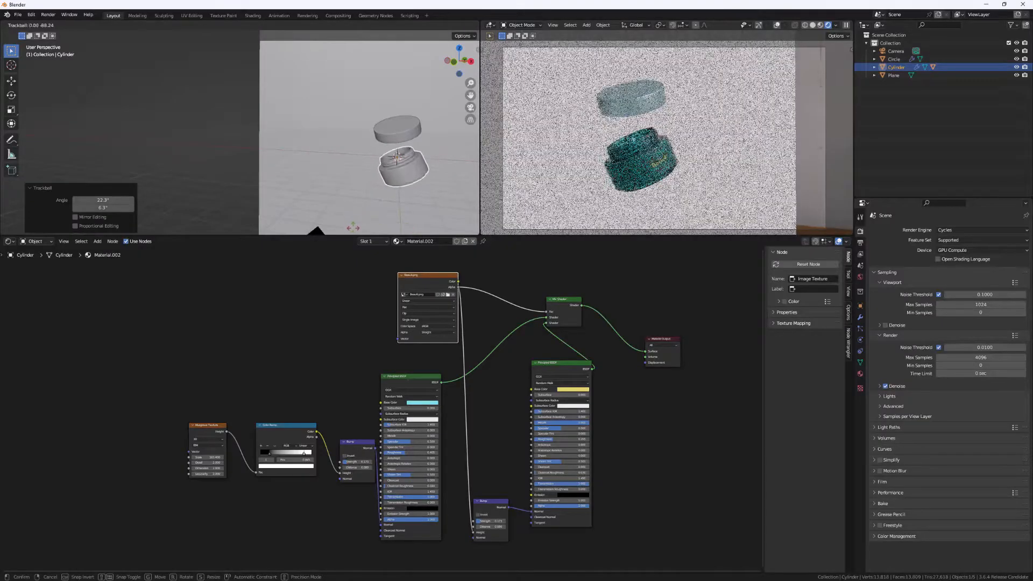
pyautogui.click(426, 228)
# Trackball-rotate the jar body again so it leans sideways with its opening visible and the logo running diagonally
pyautogui.moveTo(432, 199); pyautogui.dragTo(263, 121, button='middle')
pyautogui.press('r')
pyautogui.press('r')
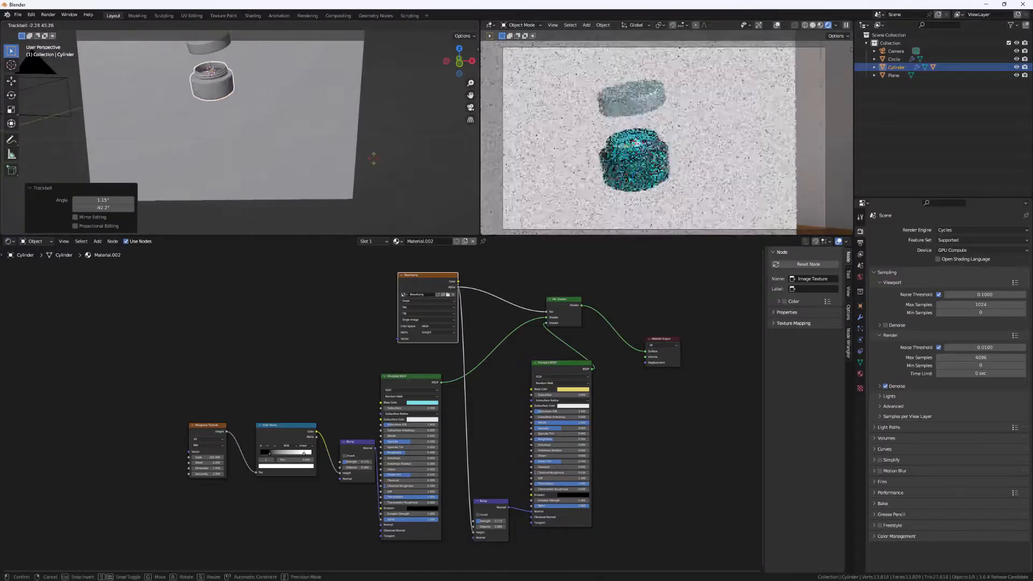
pyautogui.click(326, 167)
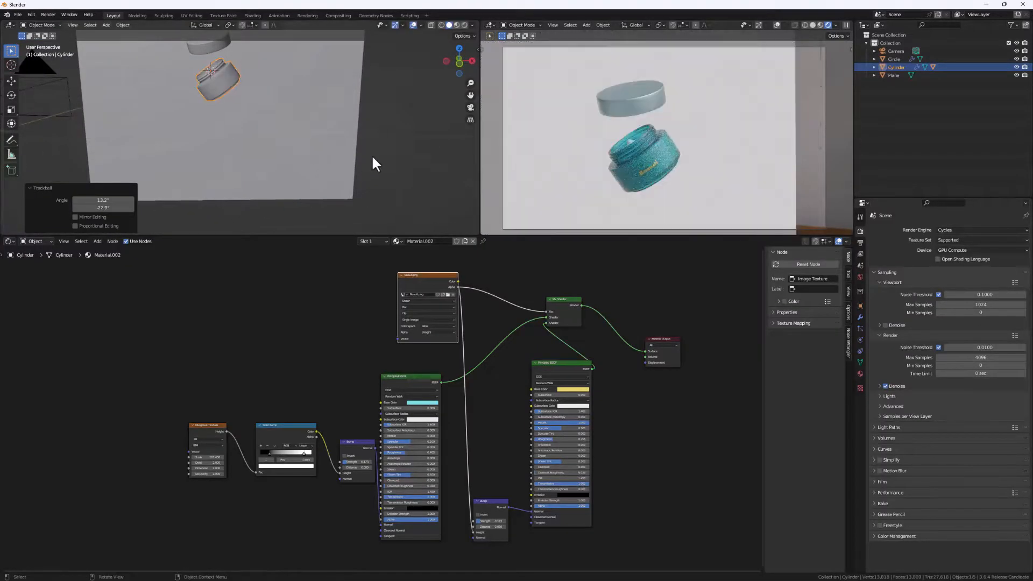
# Tilt the lid with a trackball rotation so its hollow underside shows above the jar, and shift the camera framing slightly
pyautogui.moveTo(373, 154); pyautogui.dragTo(380, 149, button='middle')
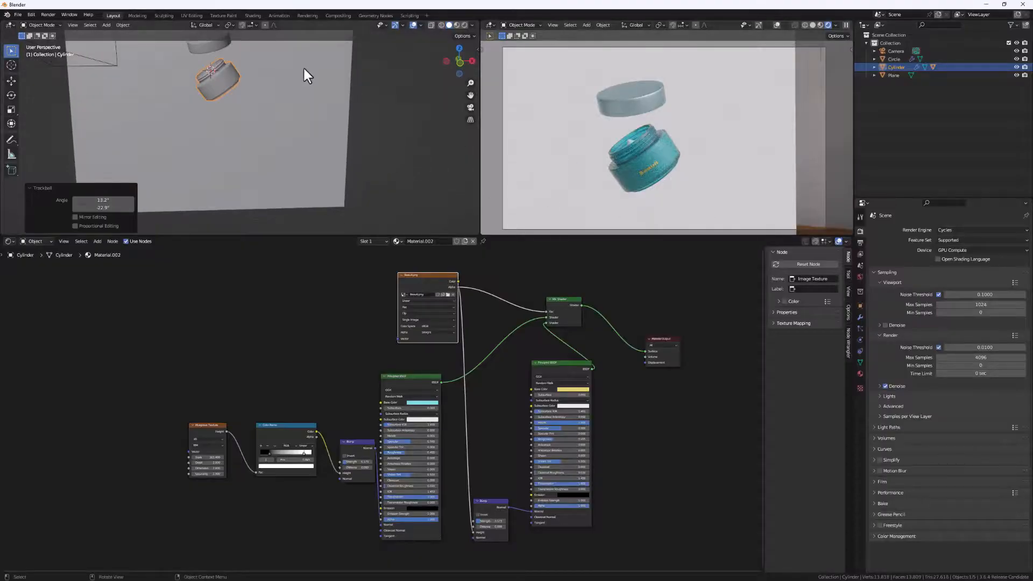
pyautogui.moveTo(304, 69); pyautogui.dragTo(402, 201, button='middle')
pyautogui.click(396, 172)
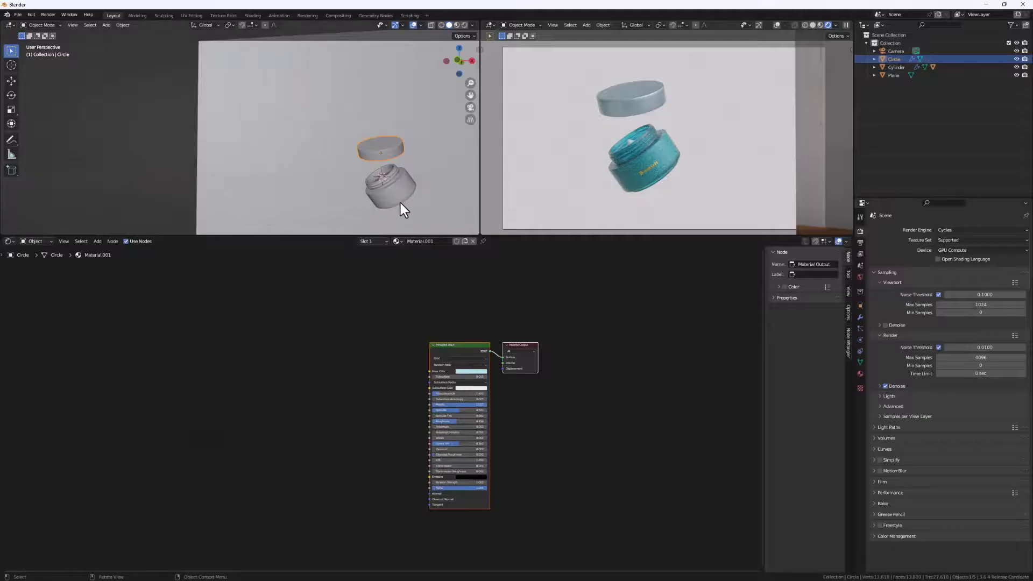
pyautogui.press('r')
pyautogui.press('r')
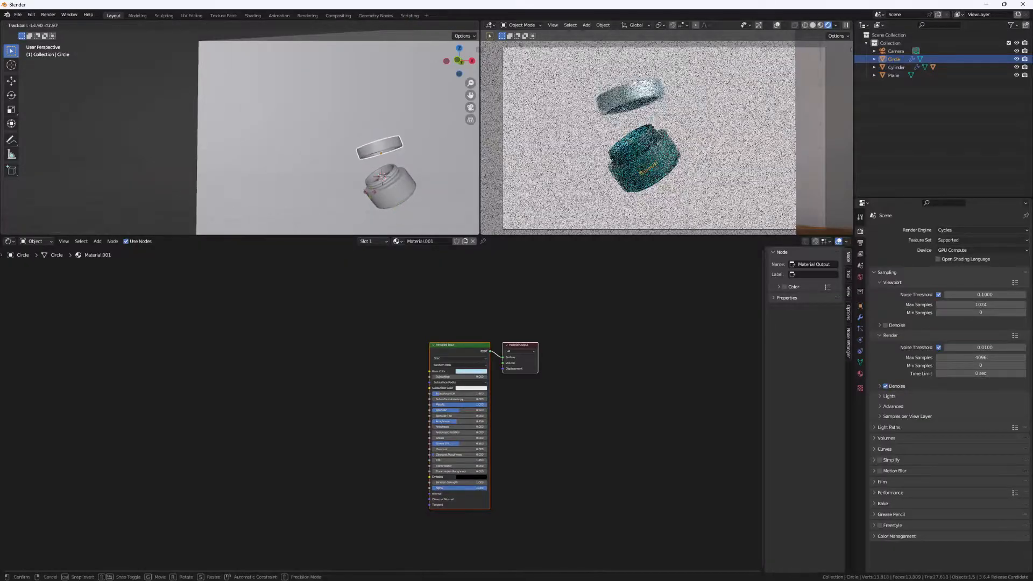
pyautogui.click(460, 217)
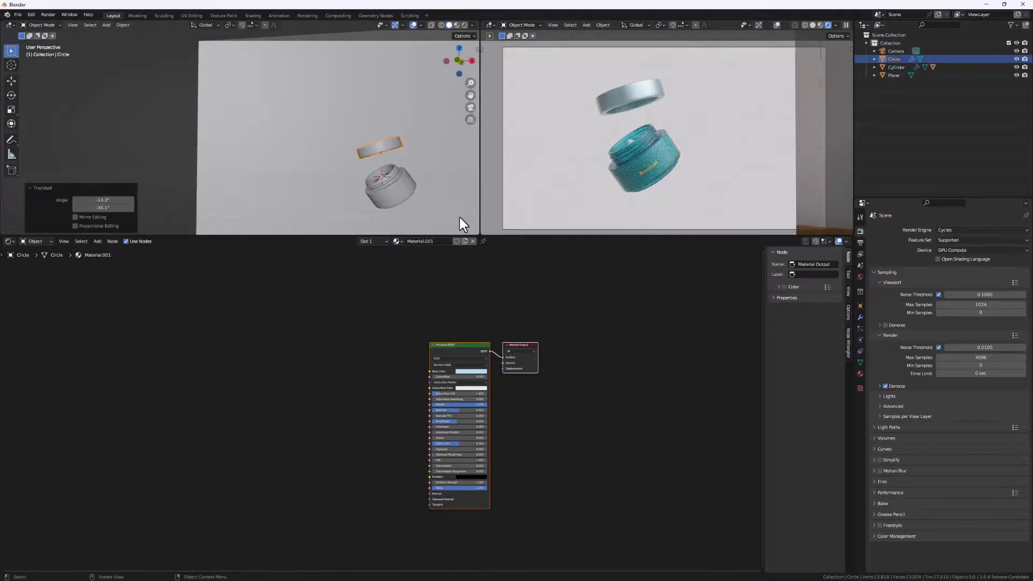
pyautogui.moveTo(380, 147); pyautogui.dragTo(419, 161, button='middle')
pyautogui.moveTo(650, 176); pyautogui.dragTo(658, 185, button='middle')
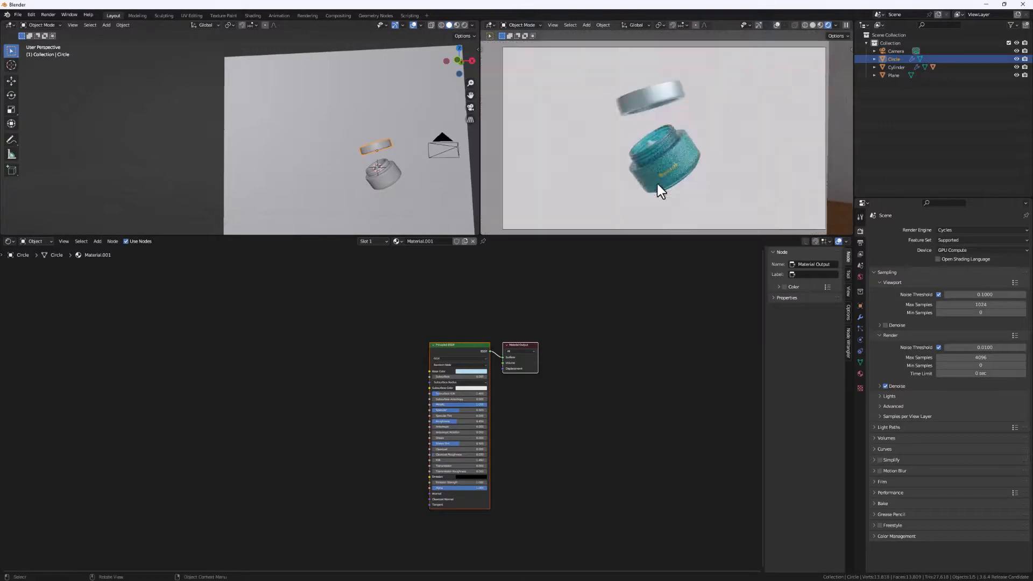
# Add a UV sphere at the scene origin and give it smooth shading
pyautogui.scroll(-8, 292, 147)
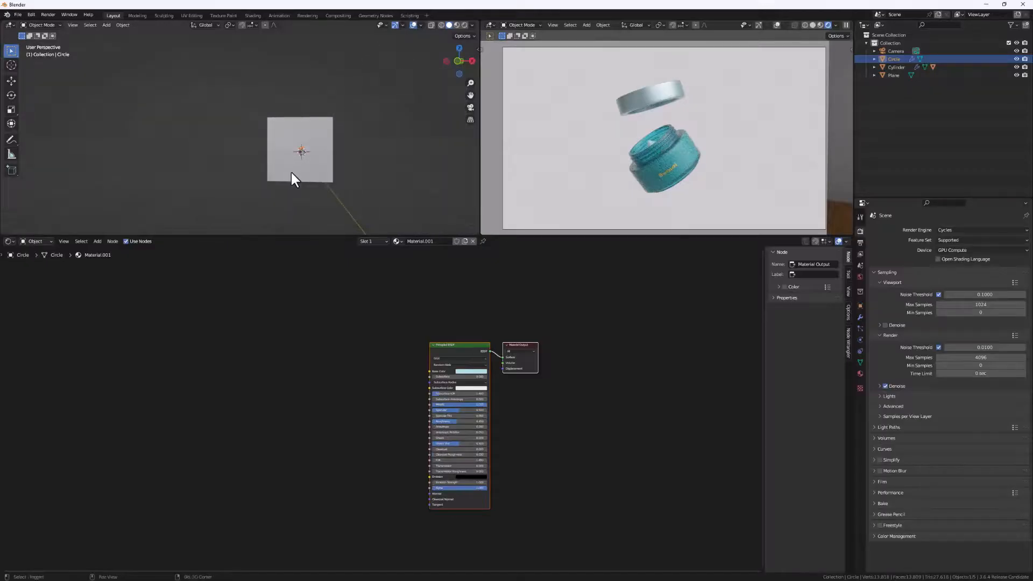
pyautogui.hotkey('shift', 'a')
pyautogui.moveTo(291, 173)
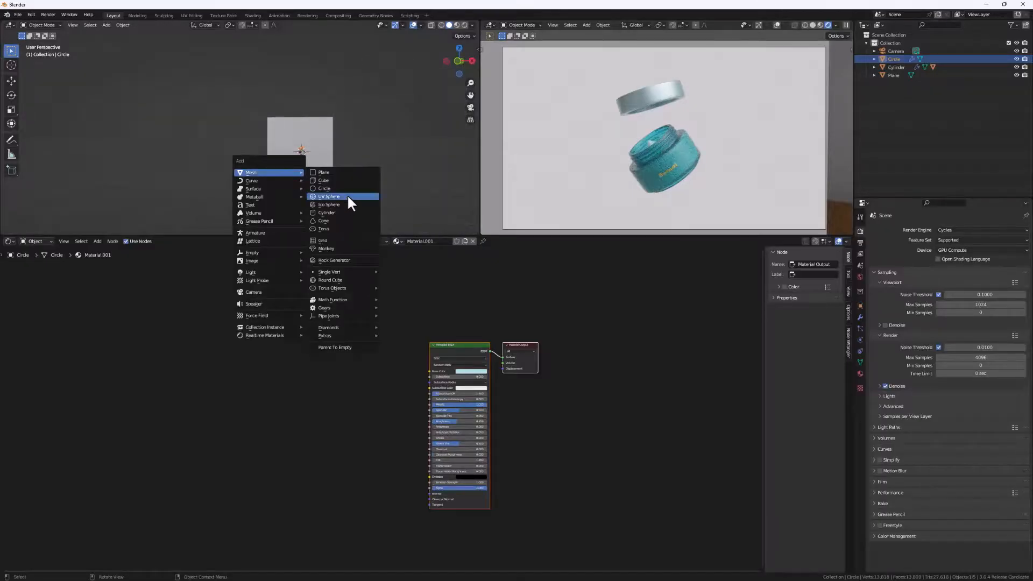
pyautogui.click(346, 196)
pyautogui.scroll(5, 305, 174)
pyautogui.rightClick(303, 151)
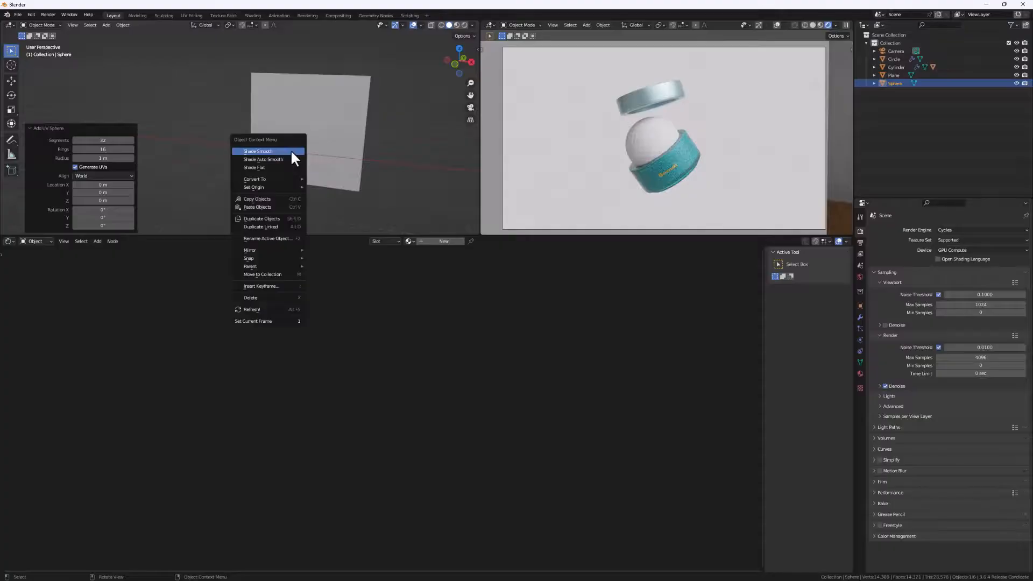
pyautogui.click(289, 151)
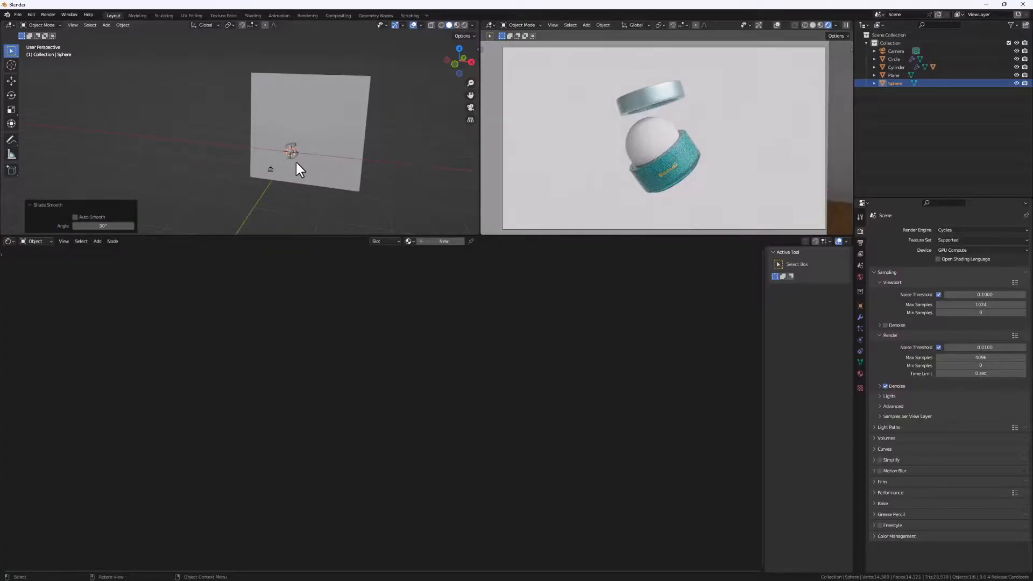
# Give the sphere a level 1 Subdivision modifier and move it out of the jar to the jar's left side
pyautogui.scroll(8, 291, 150)
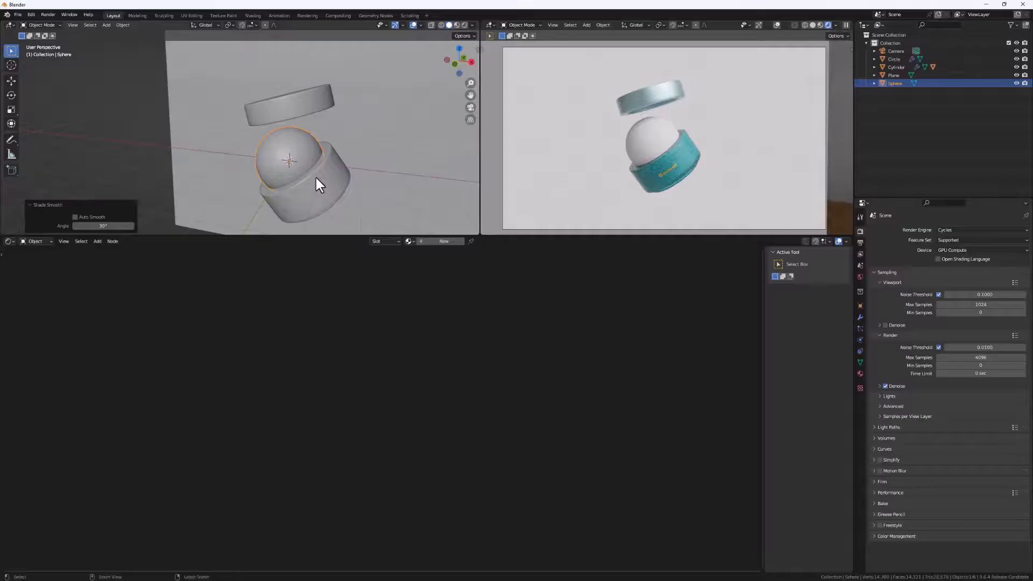
pyautogui.hotkey('ctrl', '1')
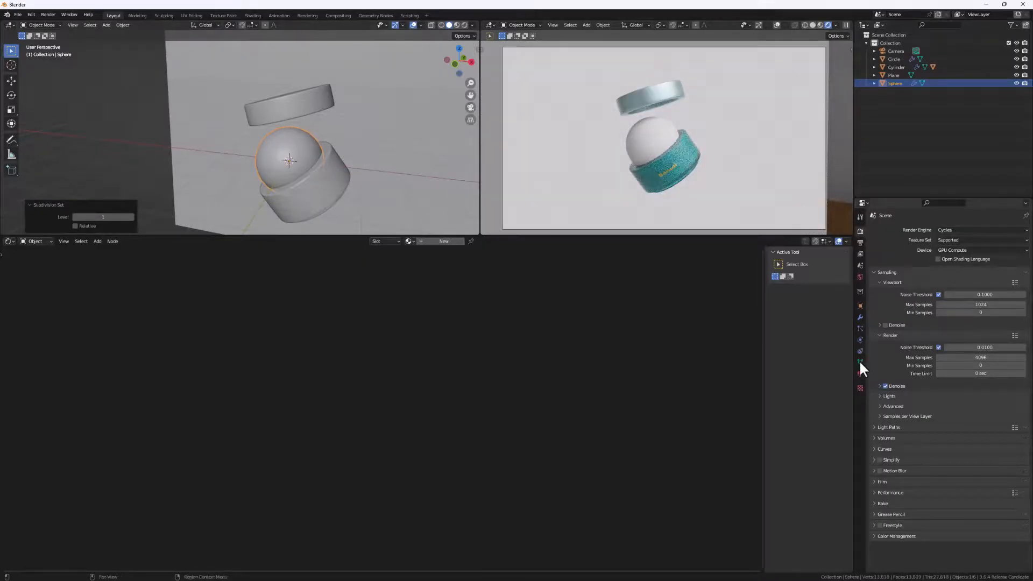
pyautogui.click(860, 317)
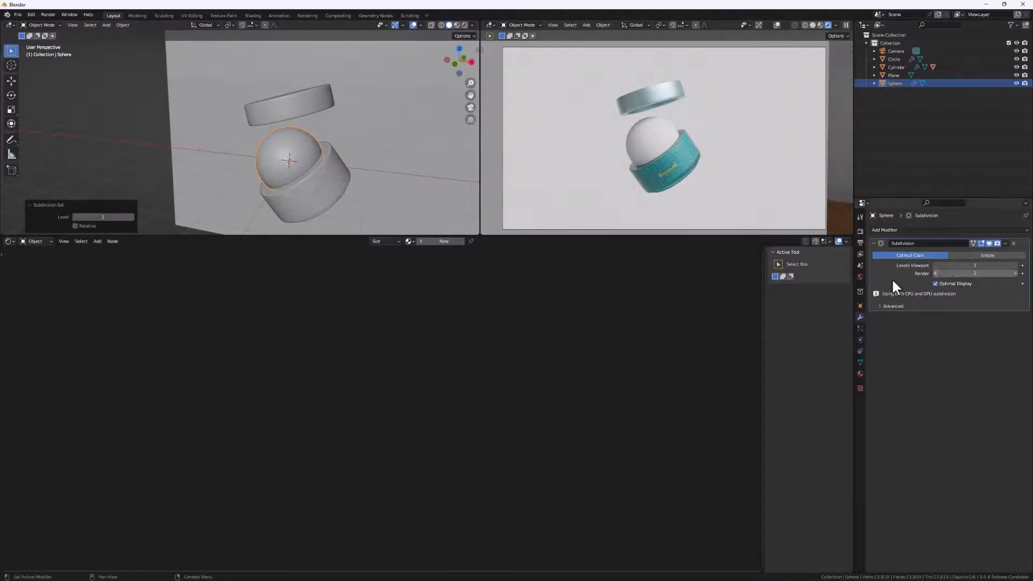
pyautogui.press('g')
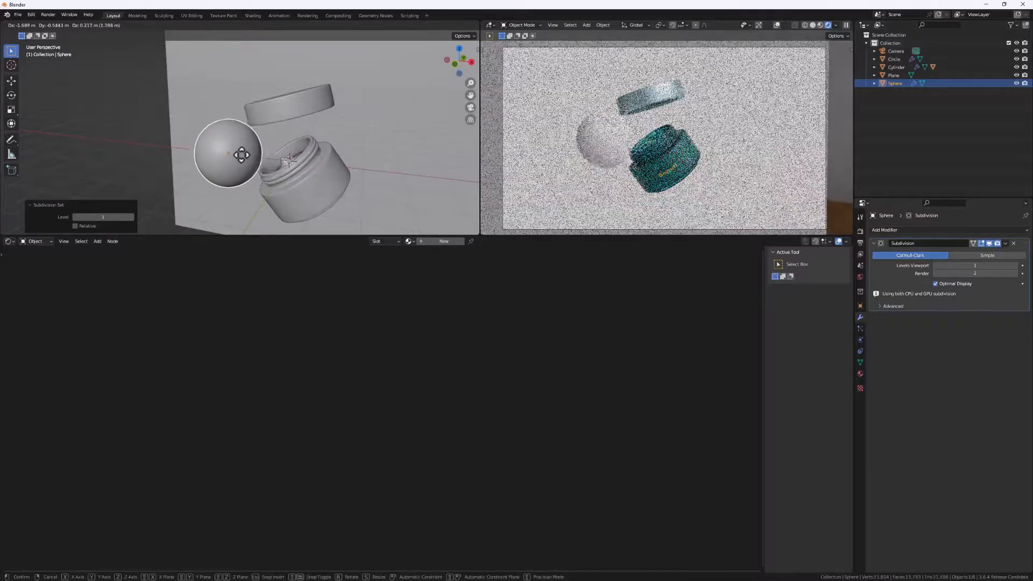
pyautogui.click(202, 156)
pyautogui.moveTo(236, 180); pyautogui.dragTo(261, 181, button='middle')
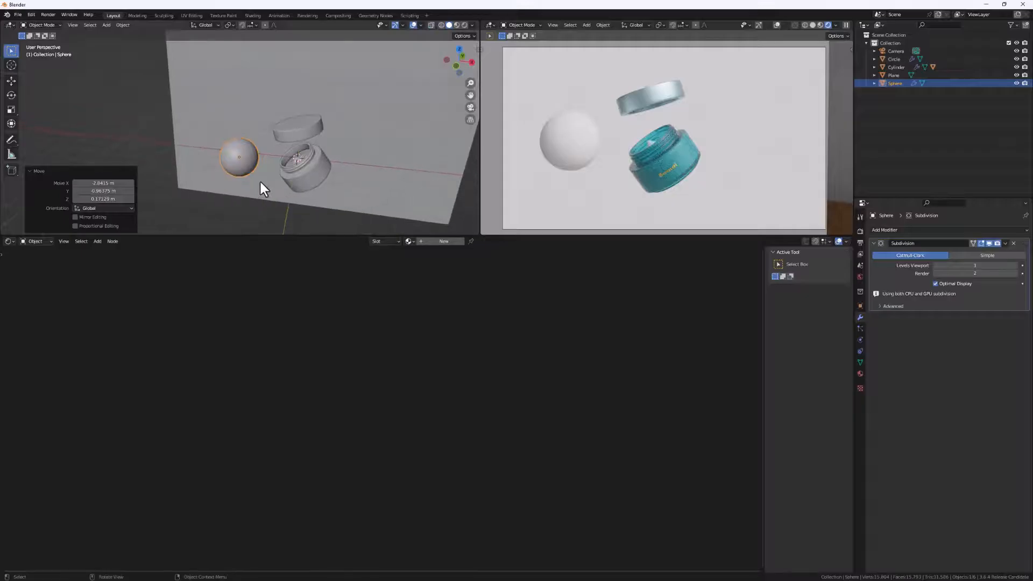
# Duplicate the sphere four times, placing the copies above left, above, above right and to the right of the jar and lid
pyautogui.hotkey('shift', 'd')
pyautogui.click(272, 114)
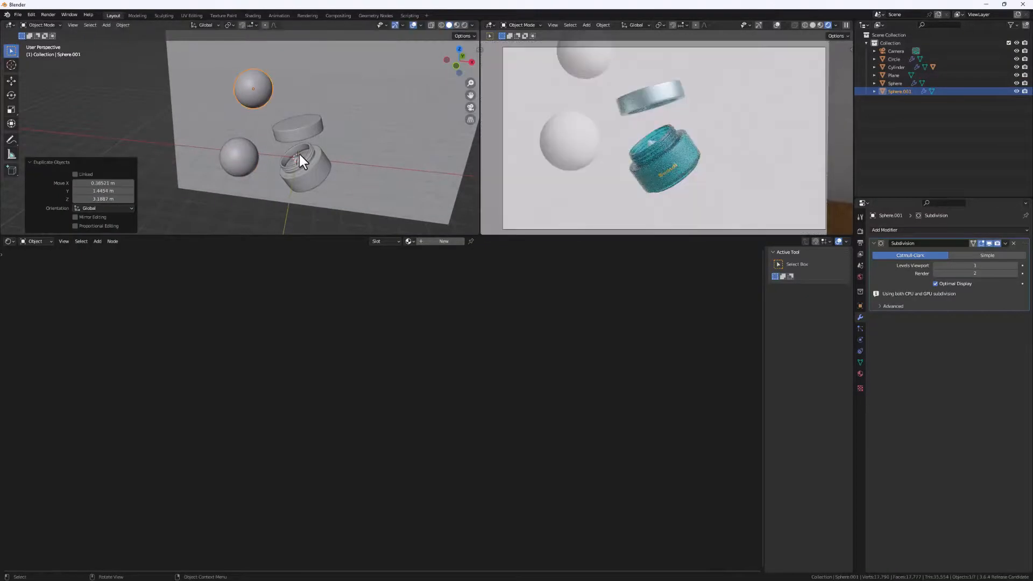
pyautogui.hotkey('shift', 'd')
pyautogui.click(425, 172)
pyautogui.hotkey('shift', 'd')
pyautogui.click(356, 142)
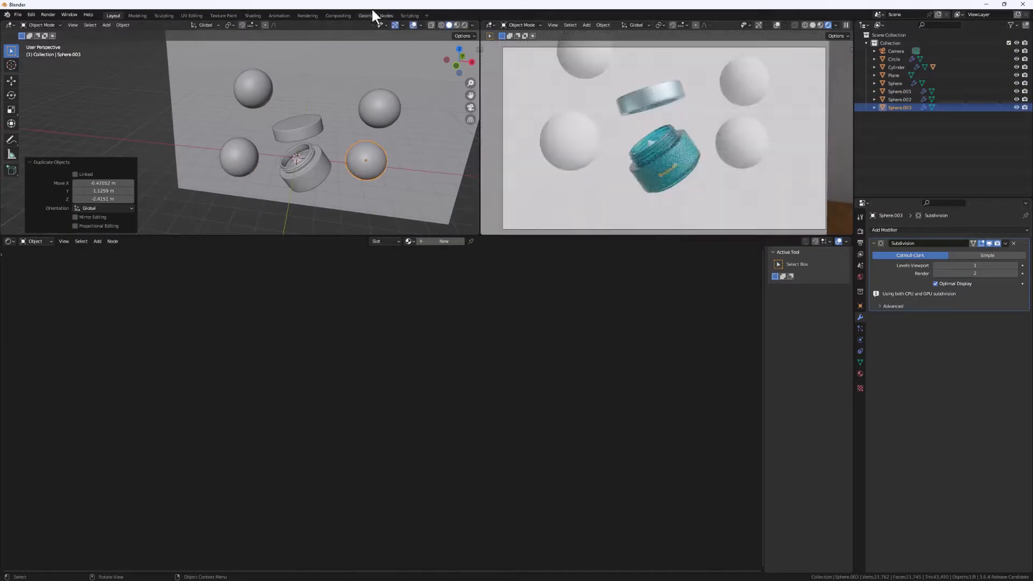
pyautogui.hotkey('shift', 'd')
pyautogui.click(312, 56)
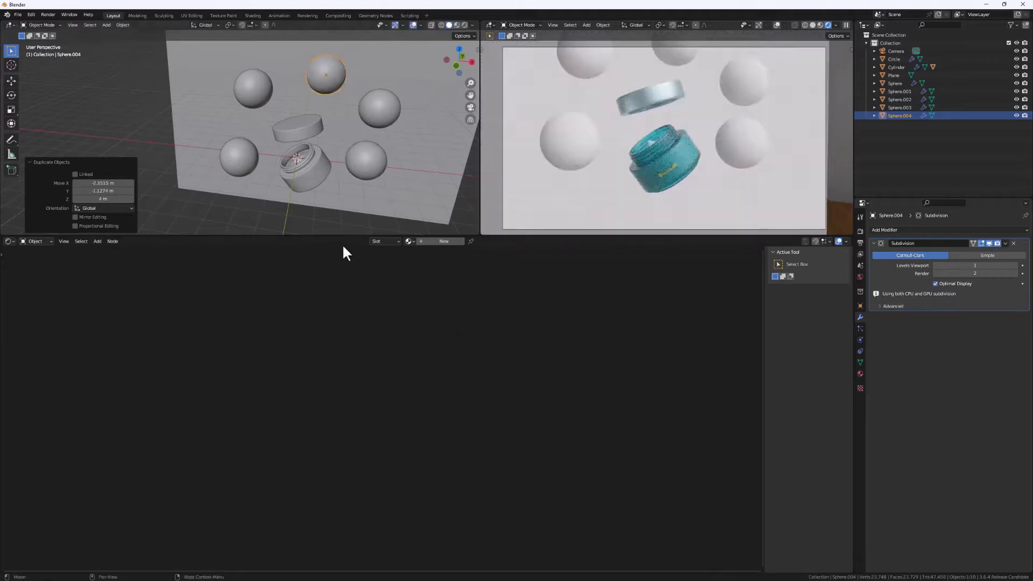
# Enlarge the 3D views and place two more sphere copies farther back toward the backdrop, behind the spheres right of the jar
pyautogui.moveTo(342, 235); pyautogui.dragTo(342, 368)
pyautogui.moveTo(280, 217); pyautogui.dragTo(256, 189, button='middle')
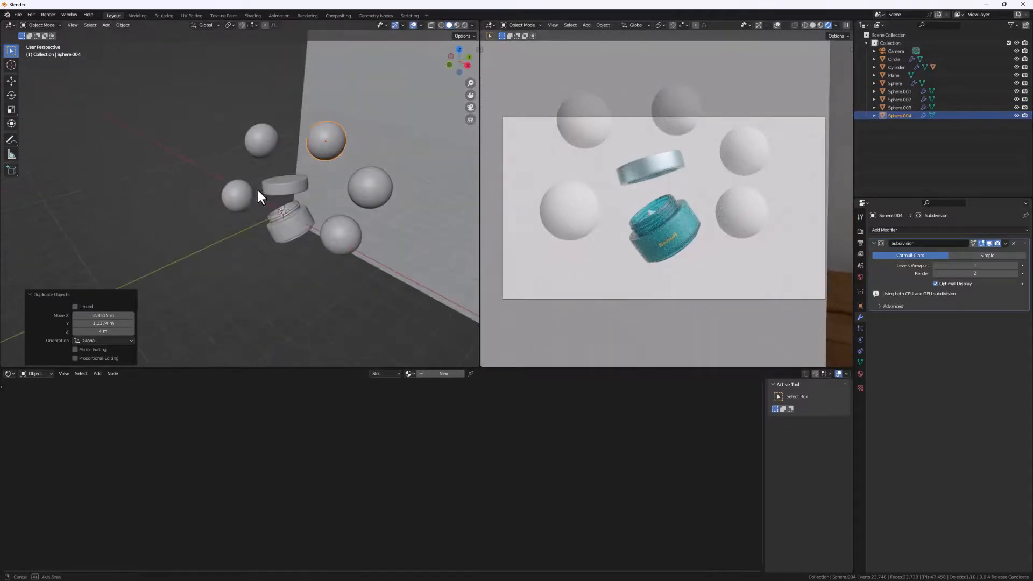
pyautogui.hotkey('shift', 'd')
pyautogui.click(432, 192)
pyautogui.moveTo(432, 191); pyautogui.dragTo(363, 229, button='middle')
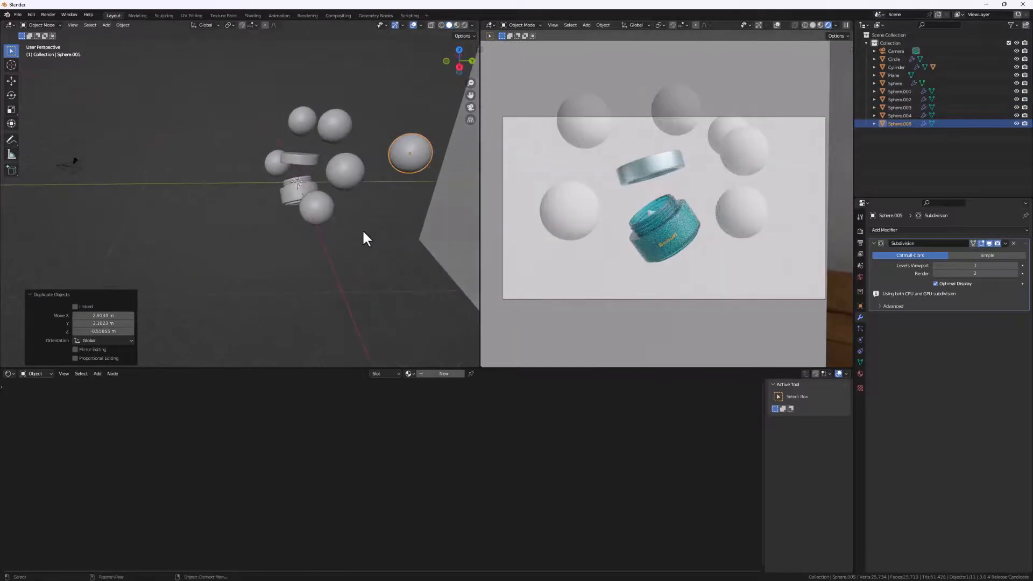
pyautogui.hotkey('shift', 'd')
pyautogui.click(380, 269)
pyautogui.moveTo(373, 275); pyautogui.dragTo(6, 253, button='middle')
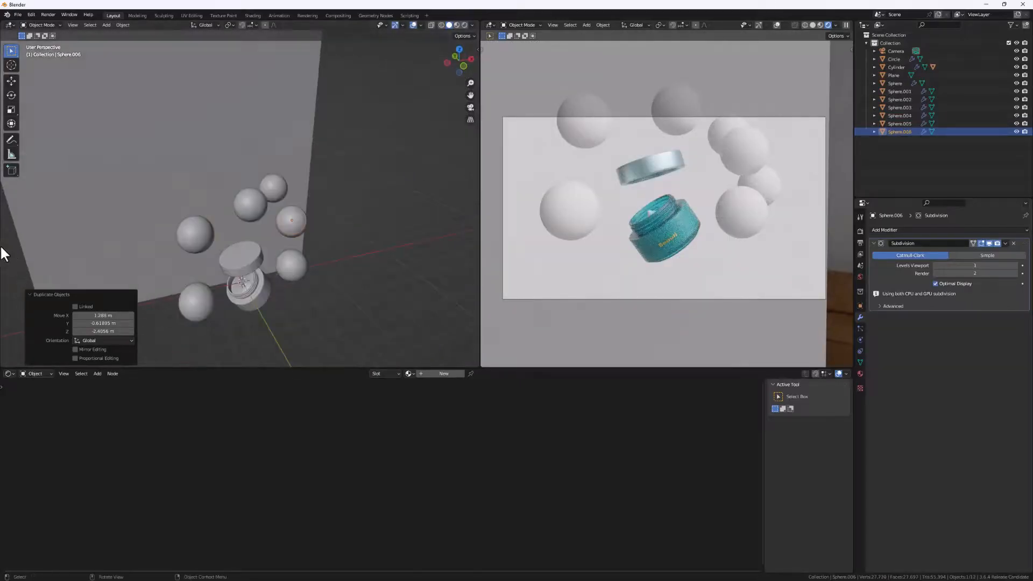
# Duplicate three more spheres into the space behind the jar and lid, one of them low on the jar's left
pyautogui.hotkey('shift', 'd')
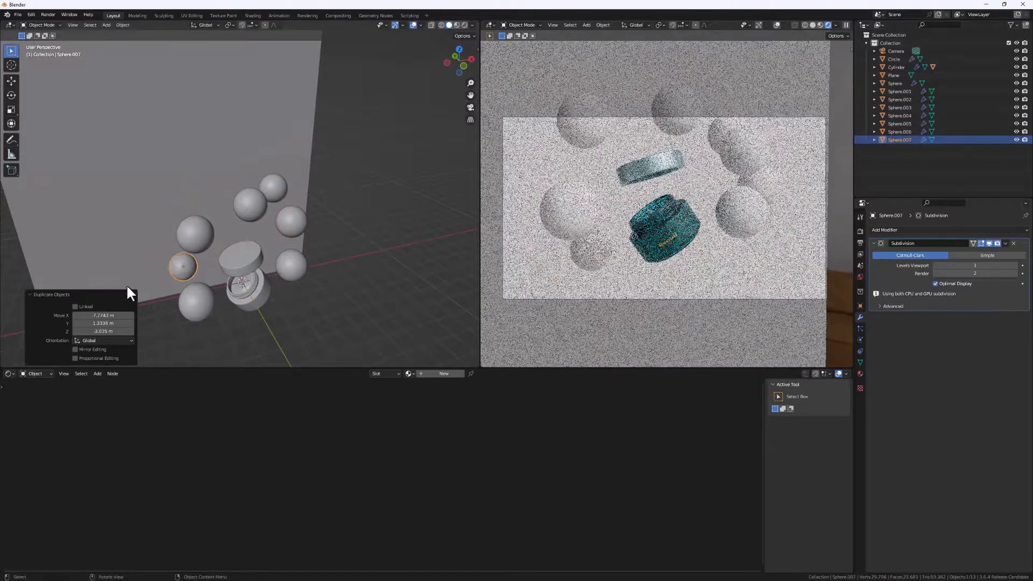
pyautogui.click(126, 283)
pyautogui.hotkey('shift', 'd')
pyautogui.hotkey('shift', 'd')
pyautogui.click(203, 230)
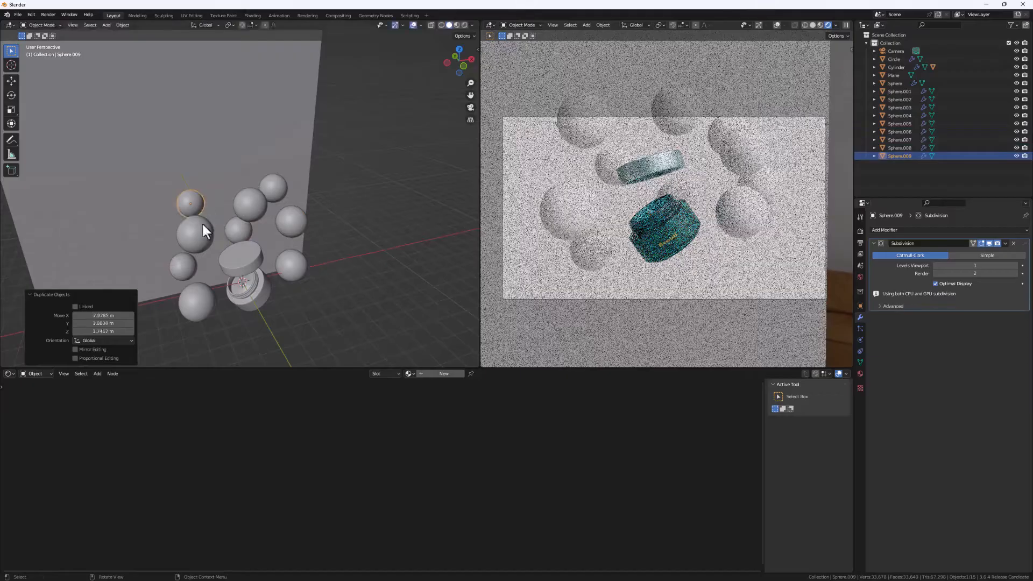
# Add three further sphere copies: one at the far left, one high behind the lid, one low right of the jar
pyautogui.hotkey('shift', 'd')
pyautogui.click(153, 253)
pyautogui.hotkey('shift', 'd')
pyautogui.click(237, 187)
pyautogui.moveTo(263, 254); pyautogui.dragTo(236, 244, button='middle')
pyautogui.hotkey('shift', 'd')
pyautogui.click(305, 301)
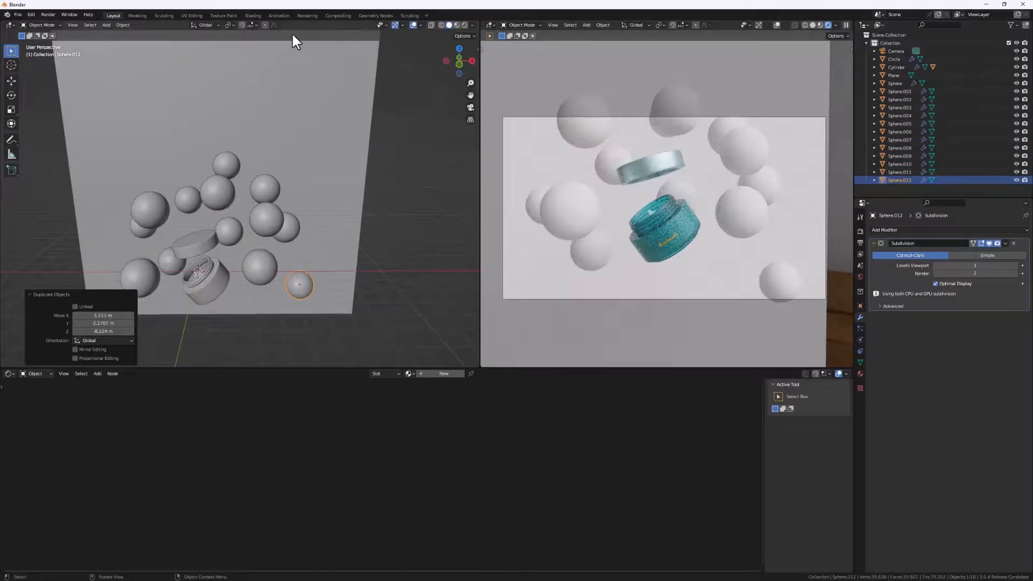
# Enlarge the sphere low on the right of the jar to about 2.4 times its size
pyautogui.press('KP_Decimal')
pyautogui.scroll(-5, 220, 236)
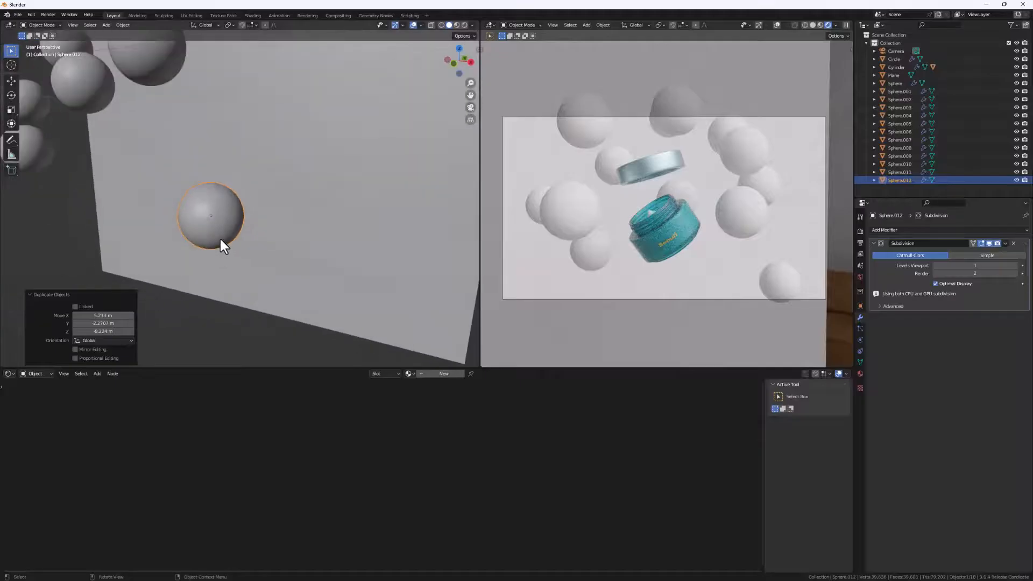
pyautogui.moveTo(214, 237); pyautogui.dragTo(283, 232, button='middle')
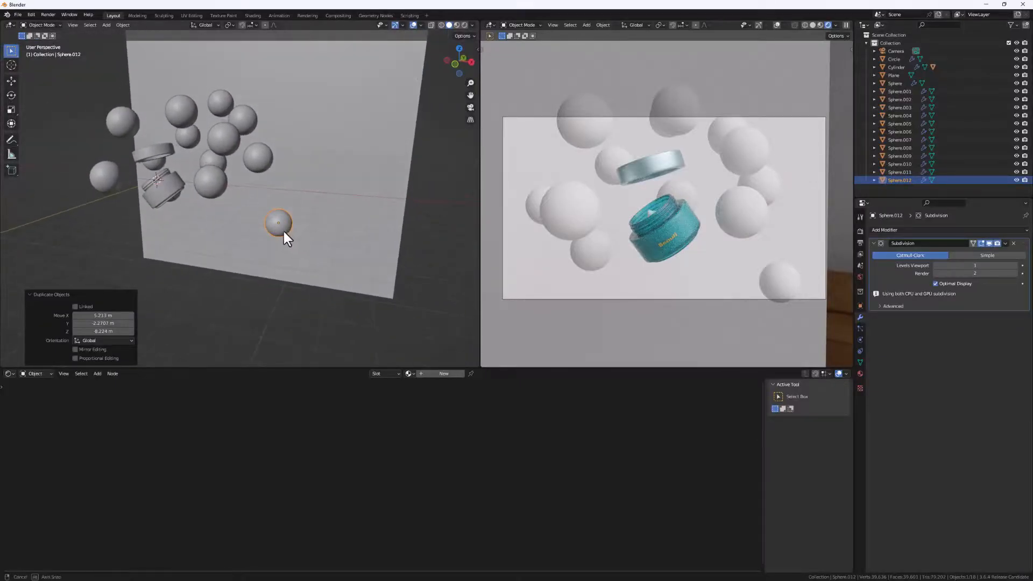
pyautogui.press('s')
pyautogui.click(330, 301)
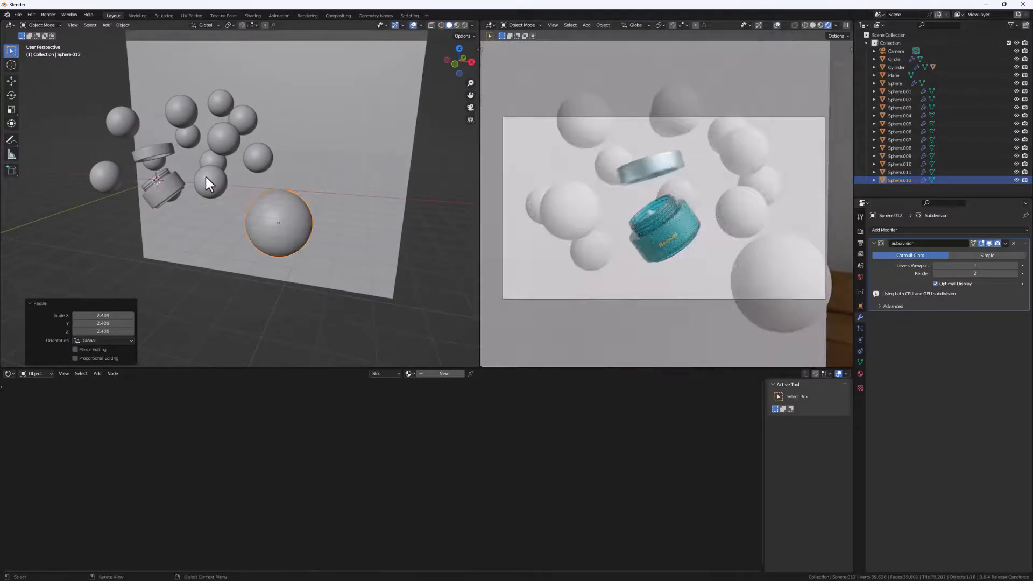
# Shrink the two small background spheres right of the jar and enlarge the upper-right sphere to about 1.42 times its size
pyautogui.click(209, 183)
pyautogui.press('s')
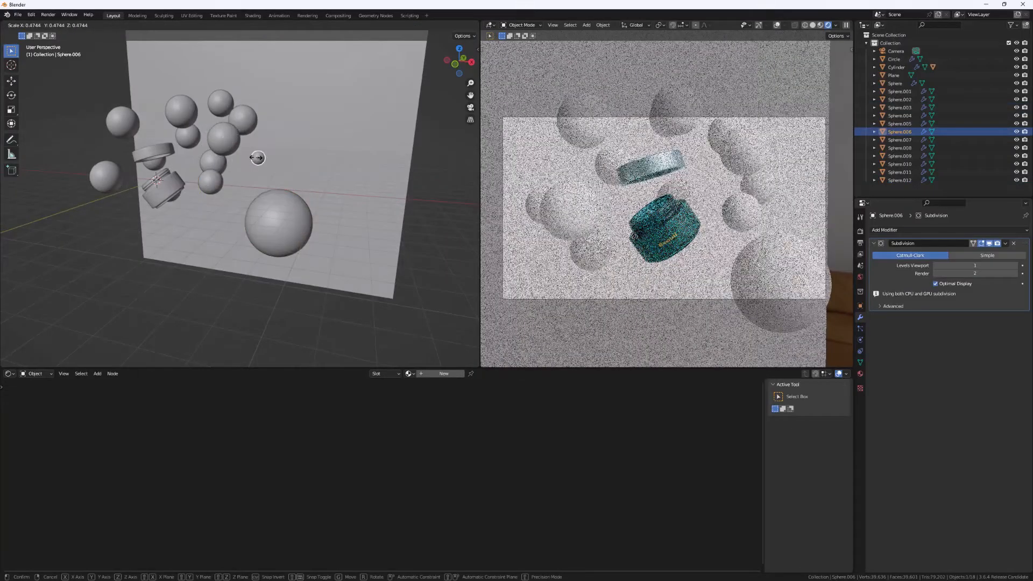
pyautogui.click(256, 156)
pyautogui.click(231, 141)
pyautogui.press('s')
pyautogui.click(239, 144)
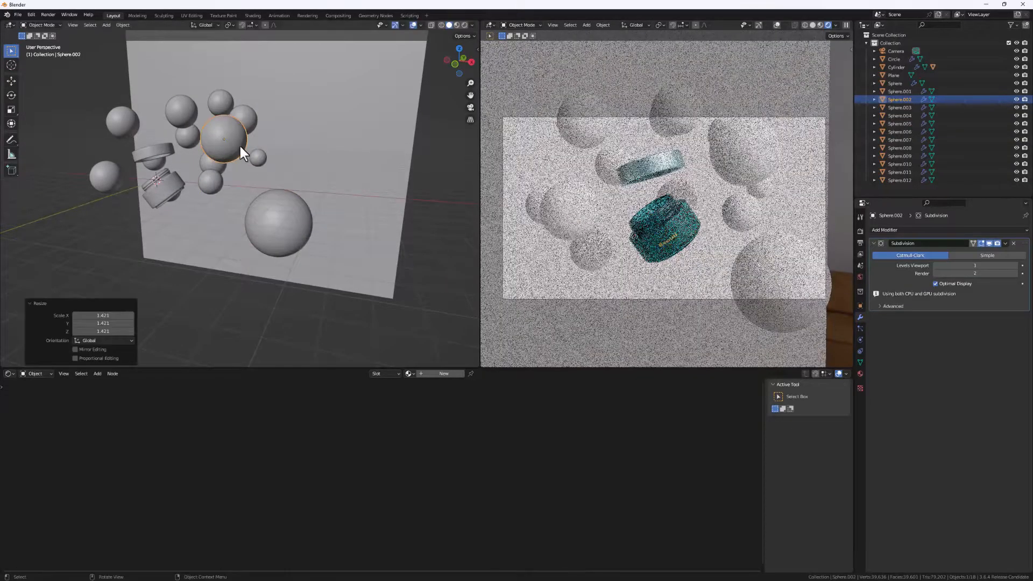
# Scale the rear upper-right sphere by about 0.995 and shrink the sphere above the lid to about 0.67 of its size
pyautogui.moveTo(256, 148); pyautogui.dragTo(240, 145, button='middle')
pyautogui.click(263, 121)
pyautogui.press('s')
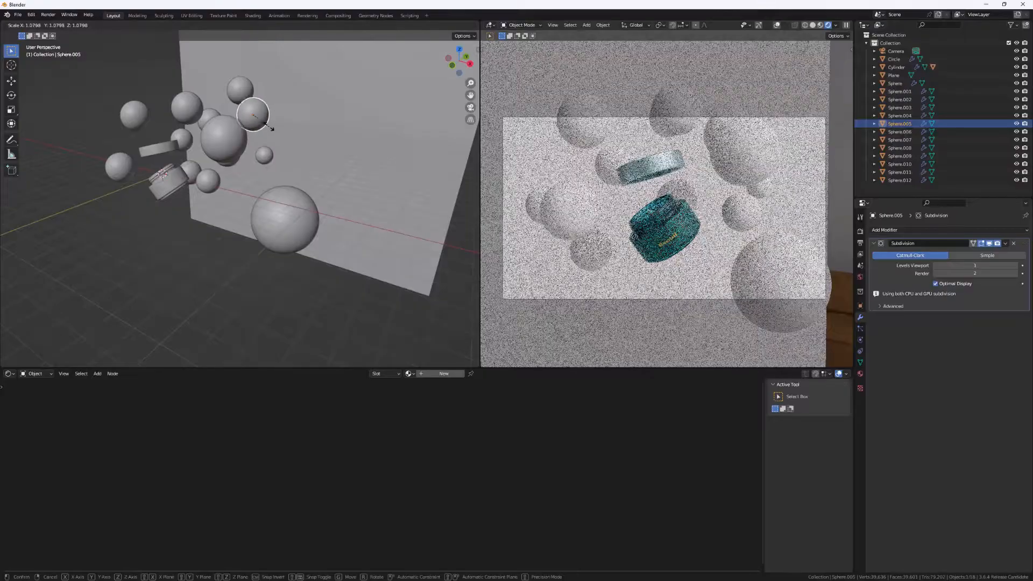
pyautogui.click(268, 126)
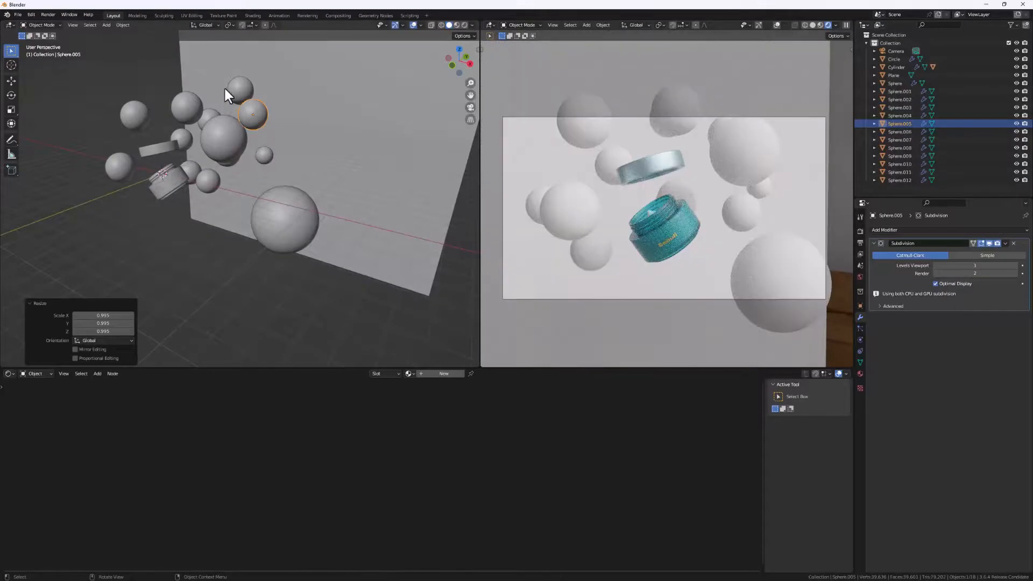
pyautogui.moveTo(224, 86); pyautogui.dragTo(260, 93, button='middle')
pyautogui.click(210, 114)
pyautogui.press('s')
pyautogui.click(212, 134)
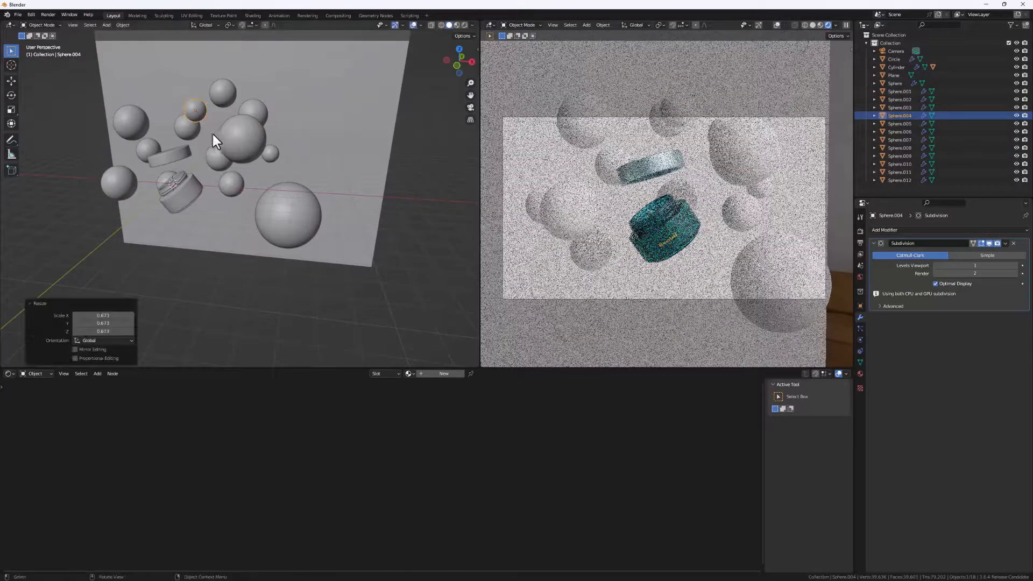
# Enlarge the original sphere left of the jar to about 1.24 times its size
pyautogui.moveTo(212, 133); pyautogui.dragTo(194, 146, button='middle')
pyautogui.click(137, 187)
pyautogui.press('s')
pyautogui.click(157, 196)
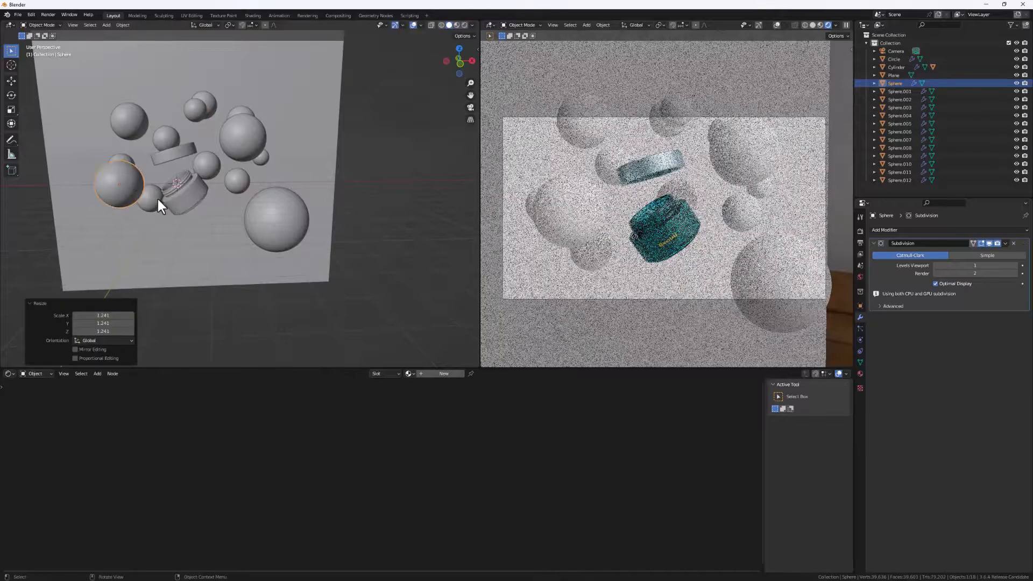
# Shrink the sphere low on the jar's left to about 0.81 and enlarge the far-left background sphere to about 1.13
pyautogui.moveTo(157, 196)
pyautogui.mouseDown(button='middle')
pyautogui.moveTo(212, 200)
pyautogui.moveTo(143, 188)
pyautogui.moveTo(141, 198)
pyautogui.mouseUp(button='middle')
pyautogui.click(145, 193)
pyautogui.press('s')
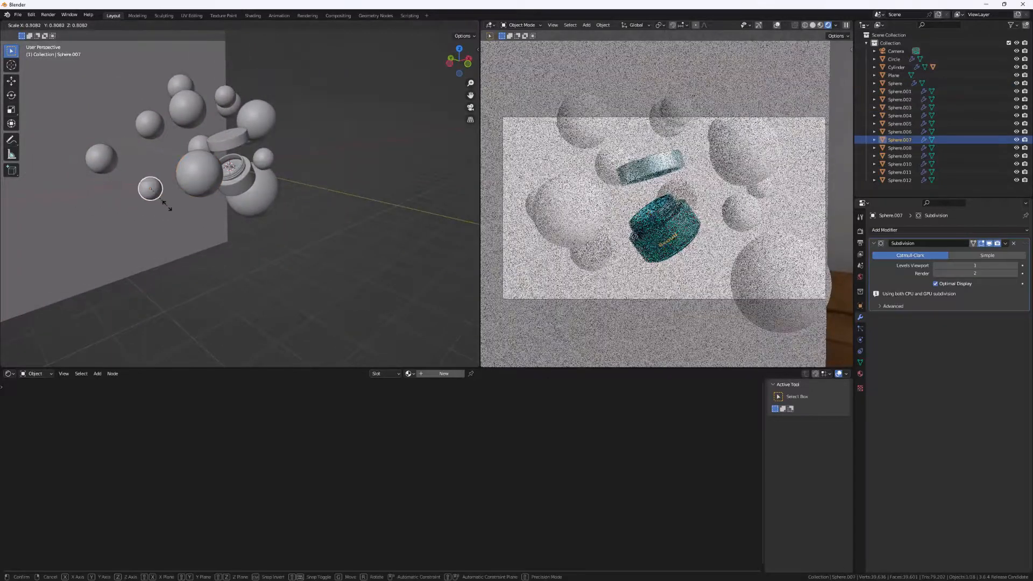
pyautogui.click(167, 206)
pyautogui.click(101, 163)
pyautogui.press('s')
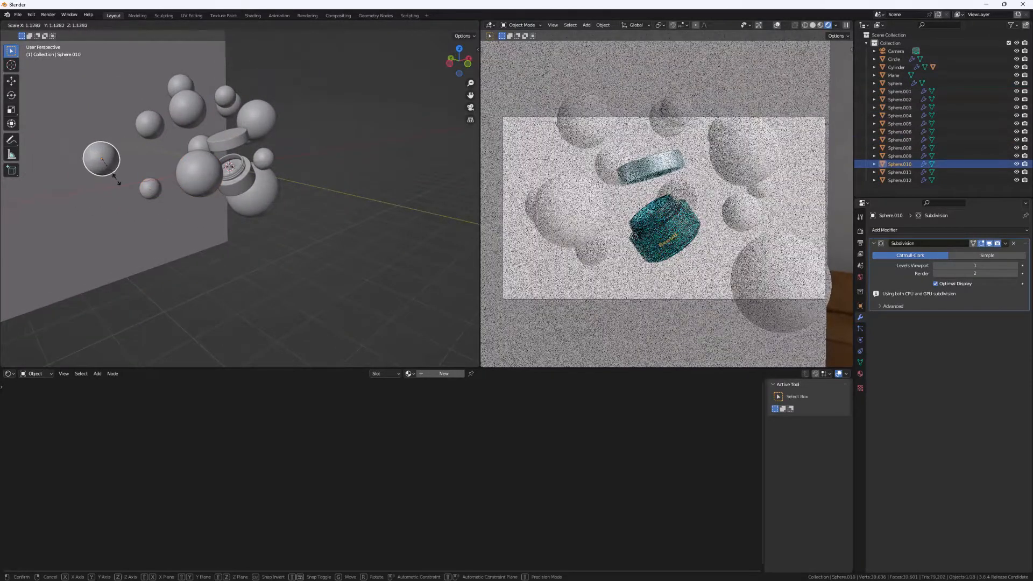
pyautogui.click(115, 179)
pyautogui.moveTo(227, 193); pyautogui.dragTo(176, 182, button='middle')
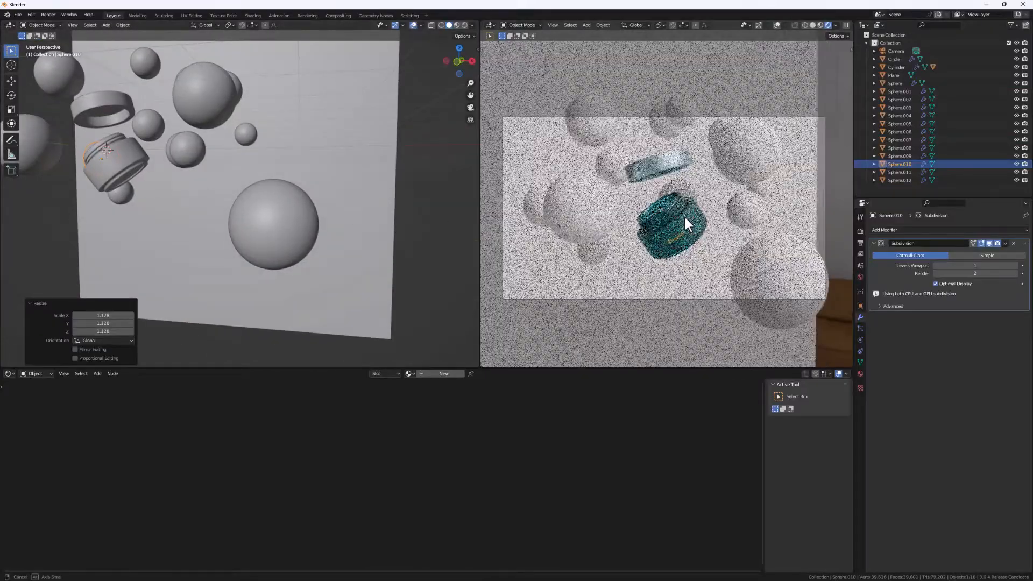
# Create a new material for the large sphere at the lower right of the camera frame
pyautogui.click(679, 221)
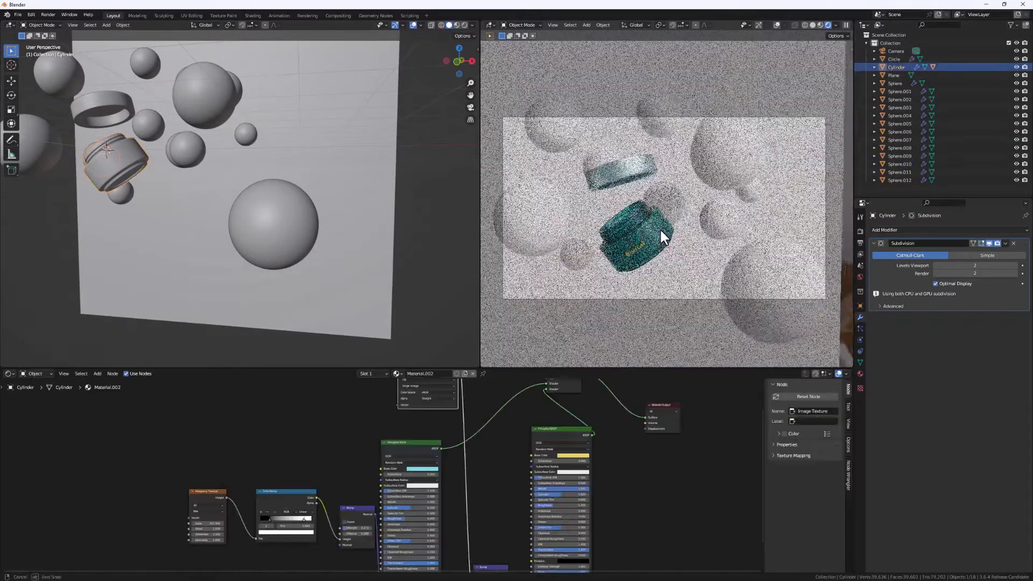
pyautogui.moveTo(659, 227); pyautogui.dragTo(687, 253, button='middle')
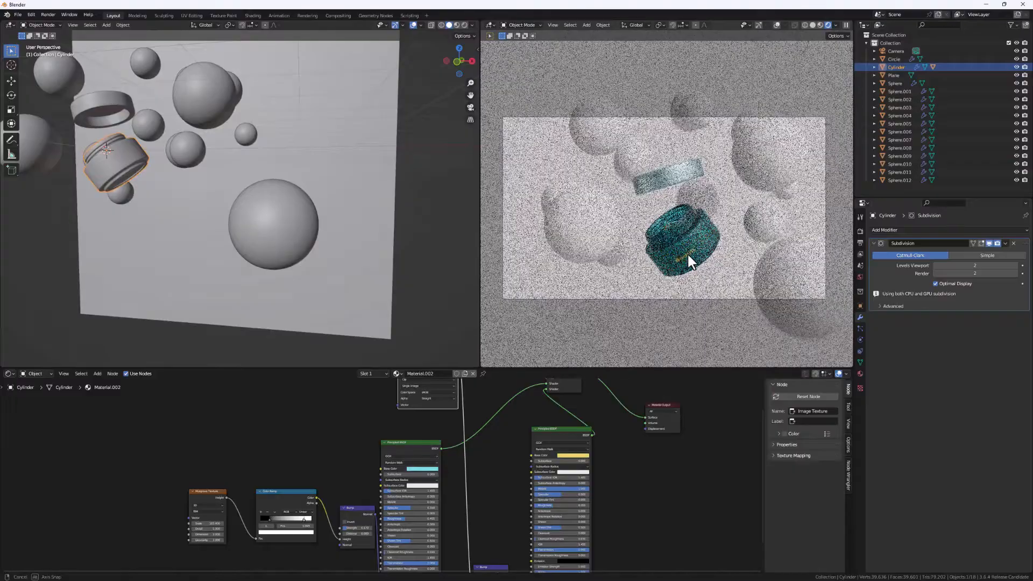
pyautogui.scroll(-4, 298, 199)
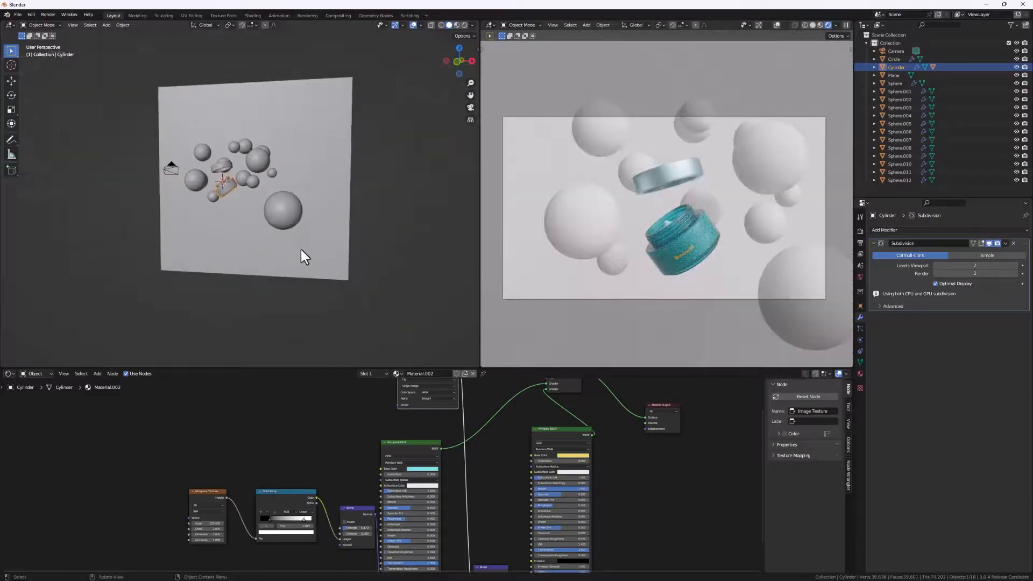
pyautogui.click(277, 220)
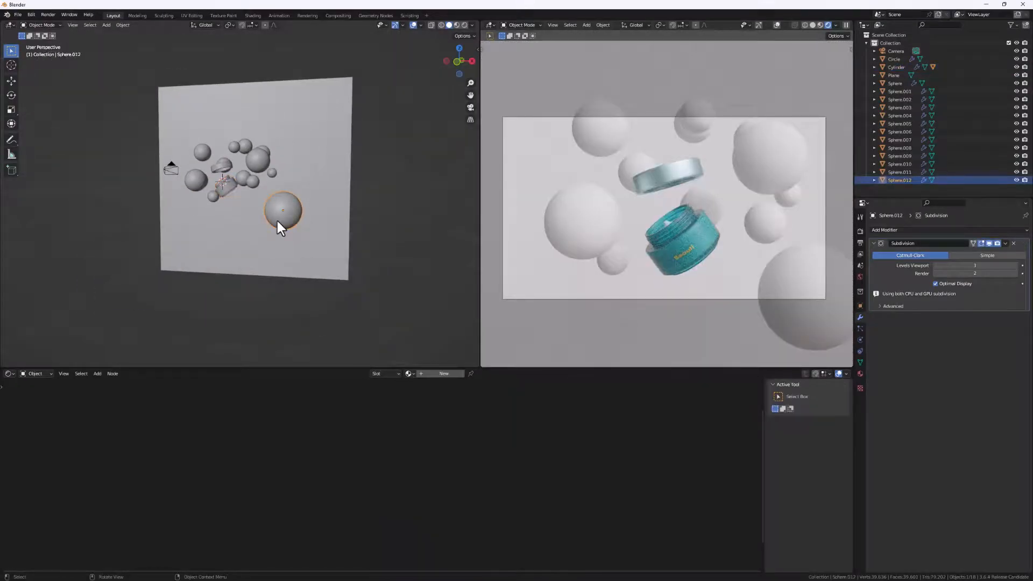
pyautogui.moveTo(276, 220)
pyautogui.mouseDown(button='middle')
pyautogui.moveTo(201, 263)
pyautogui.moveTo(280, 210)
pyautogui.mouseUp(button='middle')
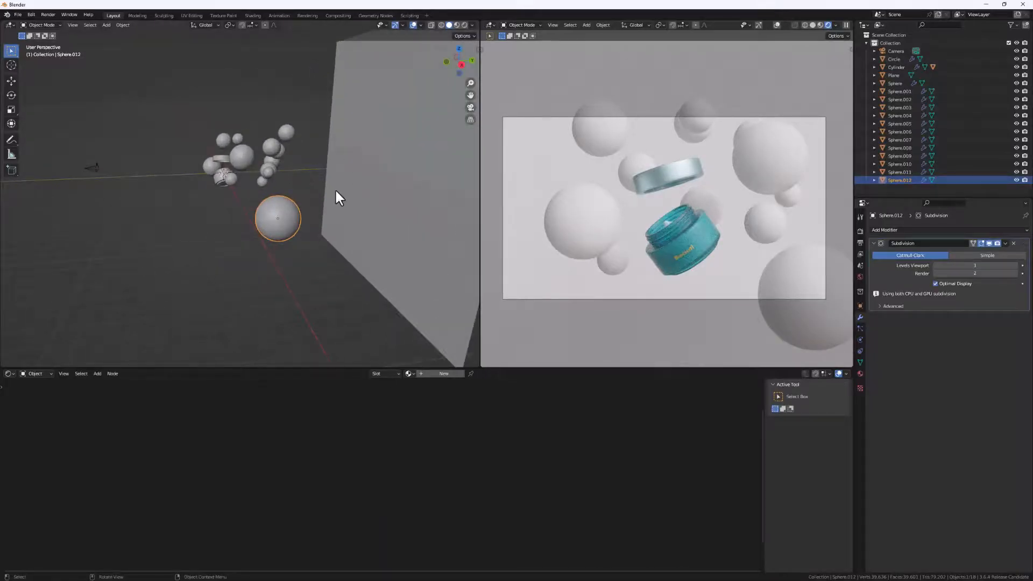
pyautogui.scroll(3, 259, 253)
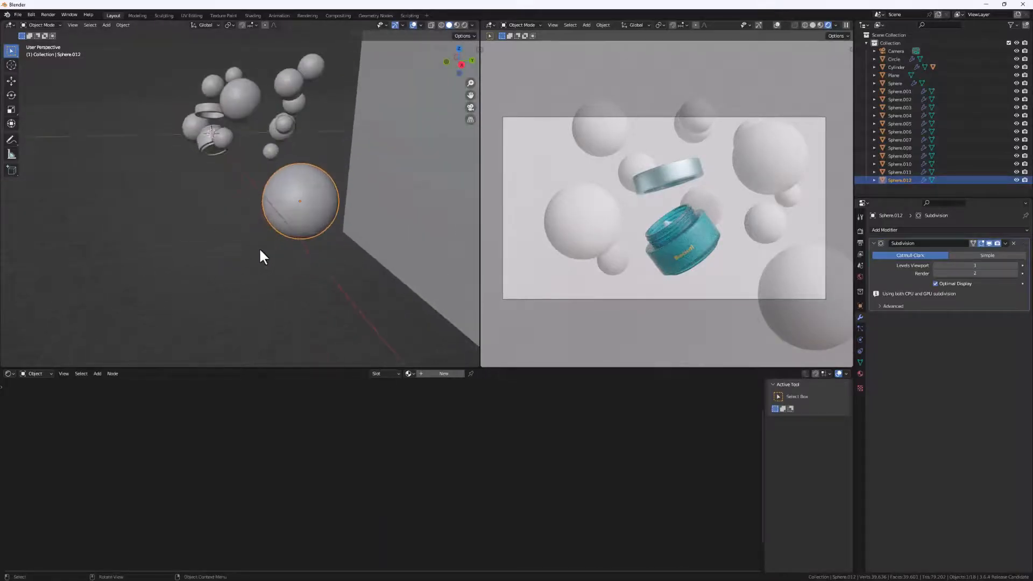
pyautogui.click(443, 373)
pyautogui.scroll(3, 469, 432)
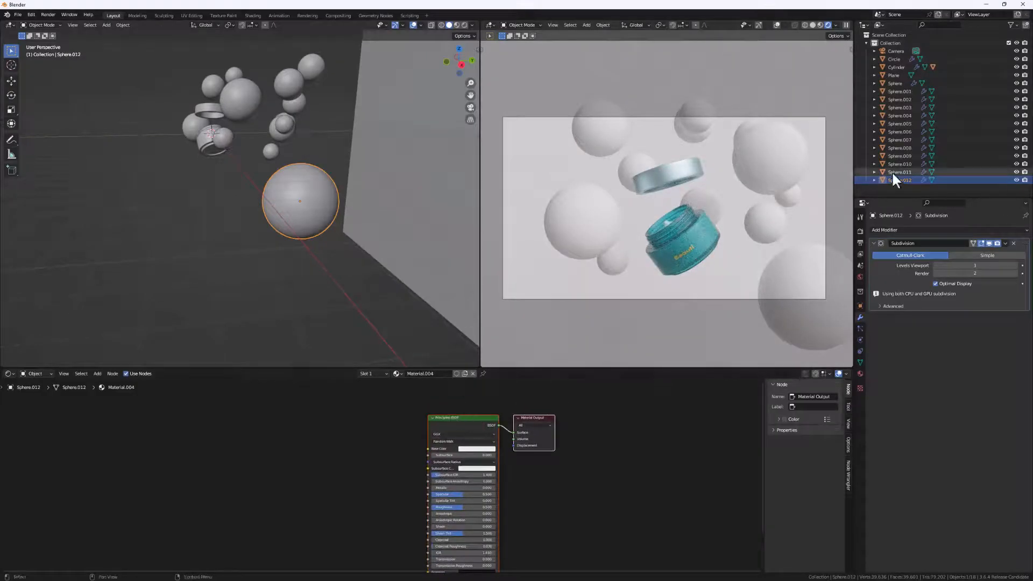
# Link the large sphere's material to all the other spheres
pyautogui.keyDown('shift'); pyautogui.click(896, 83); pyautogui.keyUp('shift')
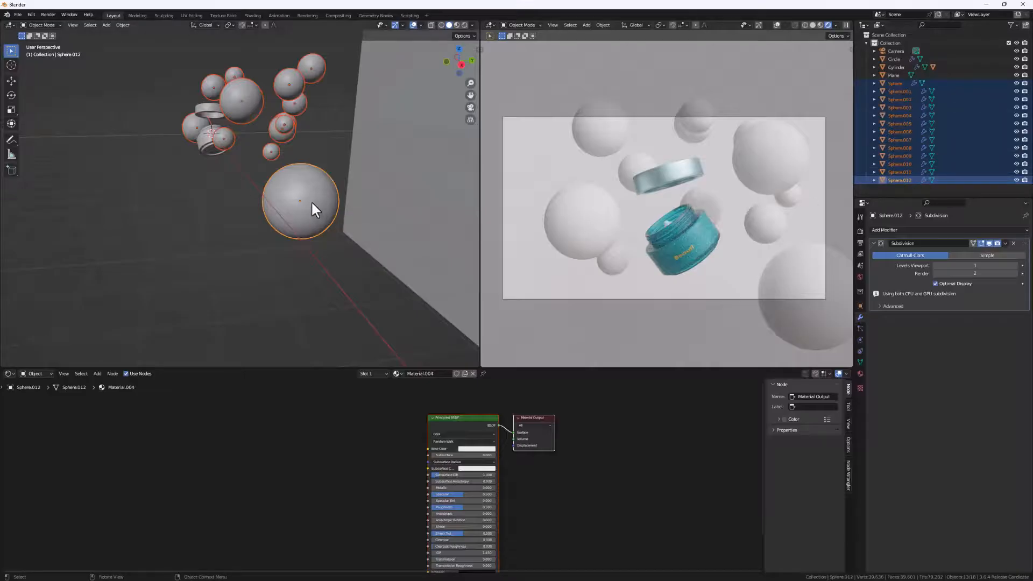
pyautogui.hotkey('ctrl', 'l')
pyautogui.hotkey('ctrl', 'l')
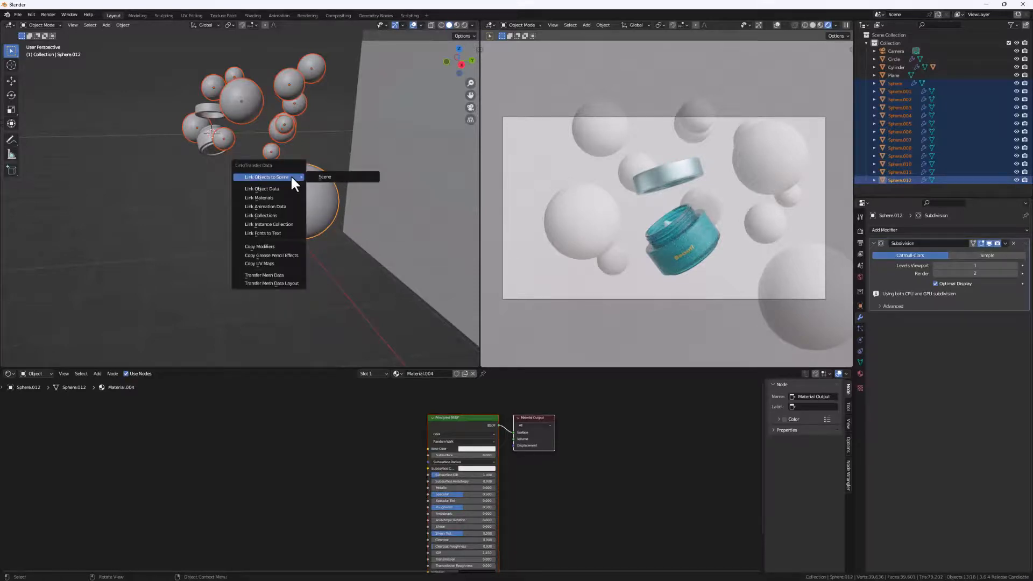
pyautogui.click(265, 197)
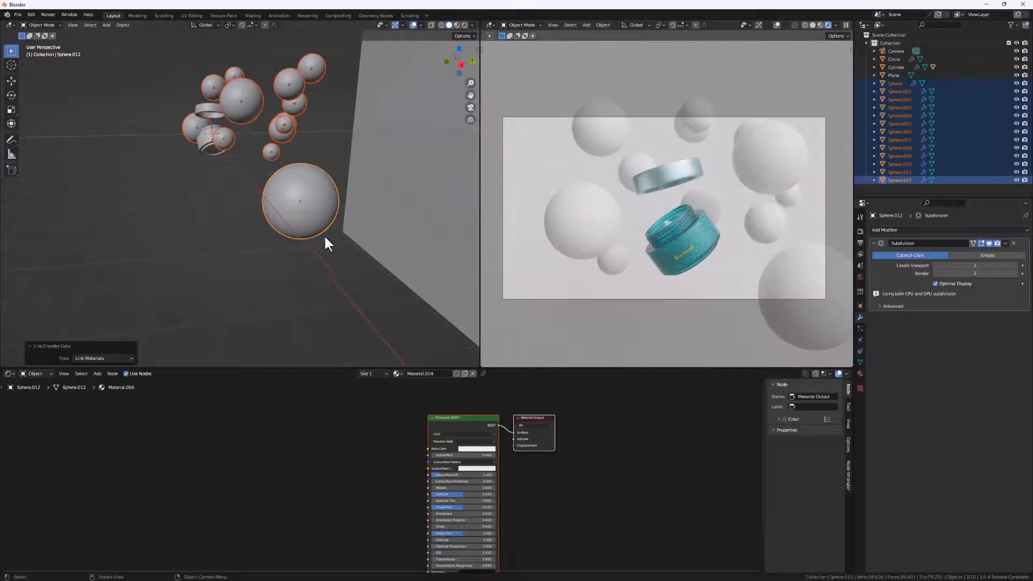
pyautogui.scroll(2, 299, 199)
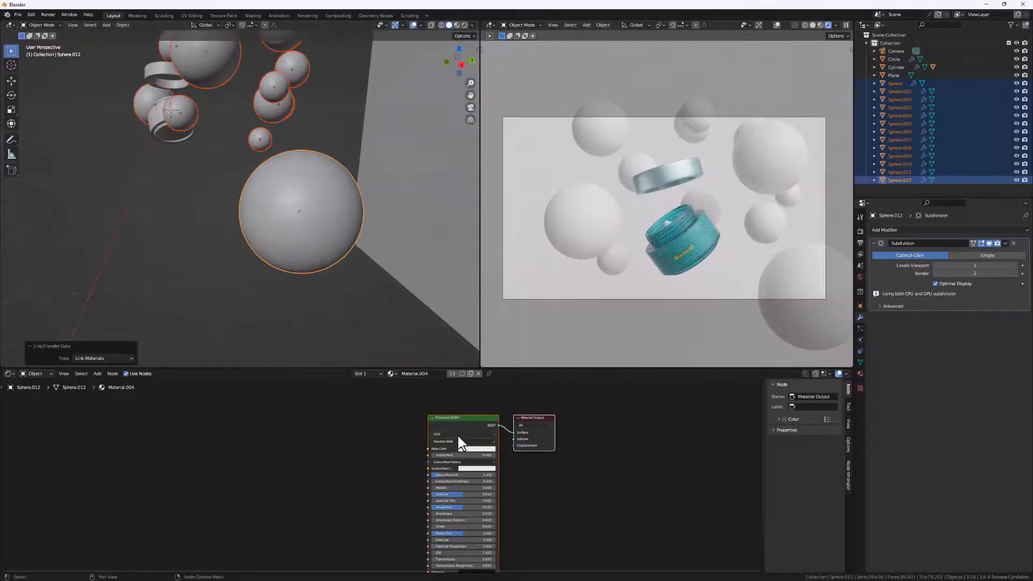
# Give the shared sphere material a light pink base color and set its roughness to 0.286
pyautogui.click(471, 449)
pyautogui.moveTo(493, 396); pyautogui.dragTo(482, 392)
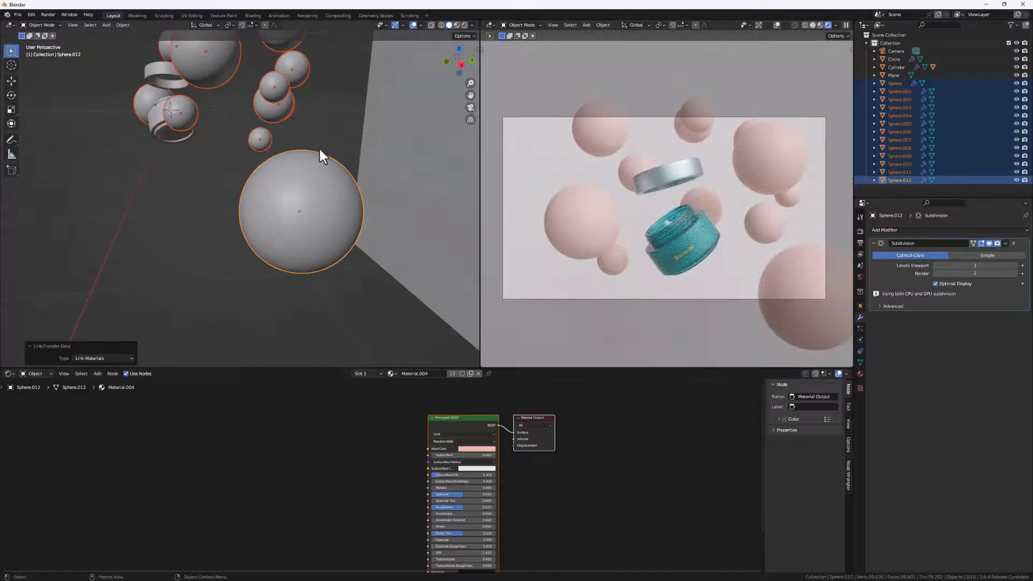
pyautogui.moveTo(470, 479); pyautogui.dragTo(481, 446, button='middle')
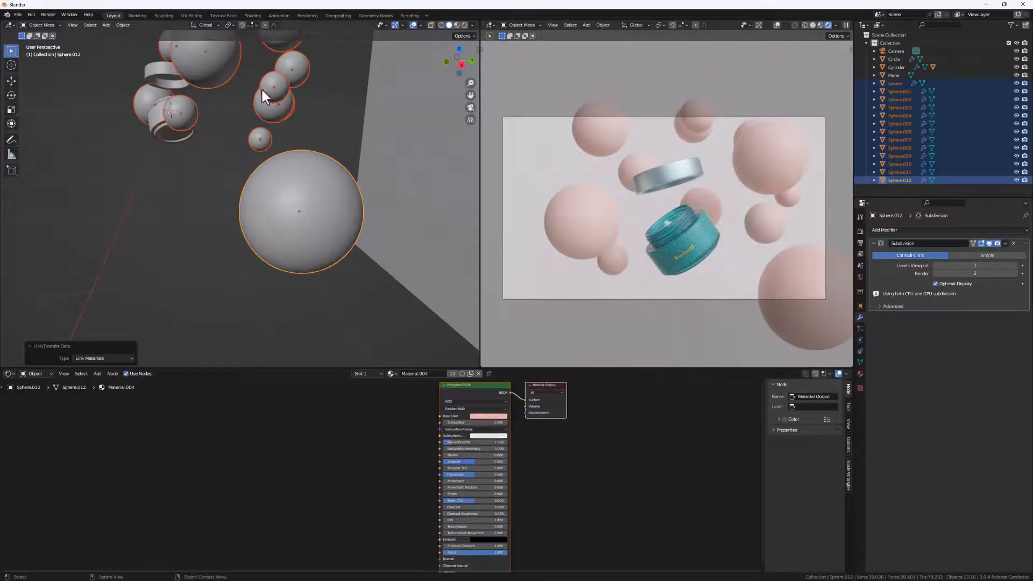
pyautogui.scroll(1, 437, 444)
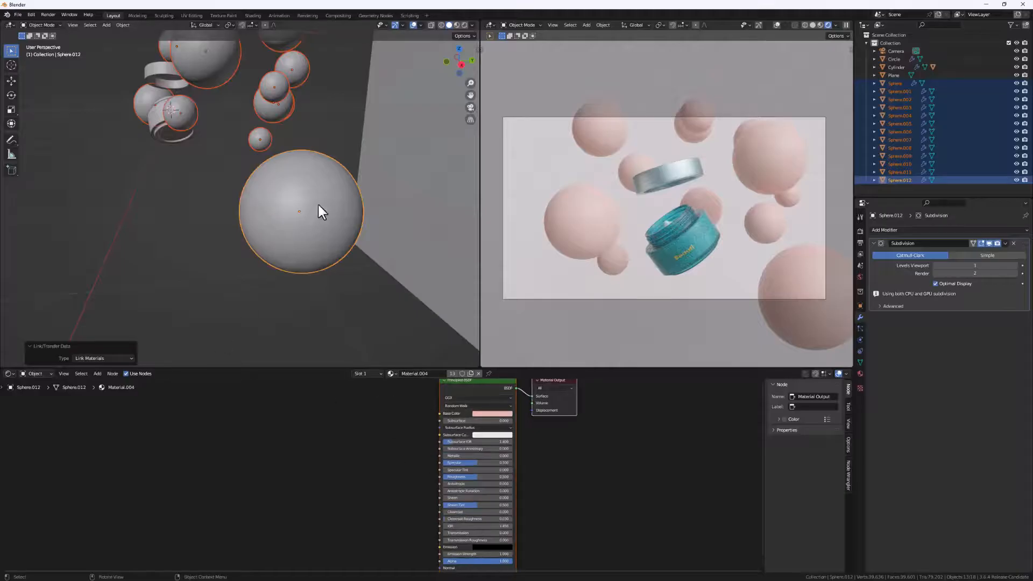
pyautogui.scroll(2, 457, 473)
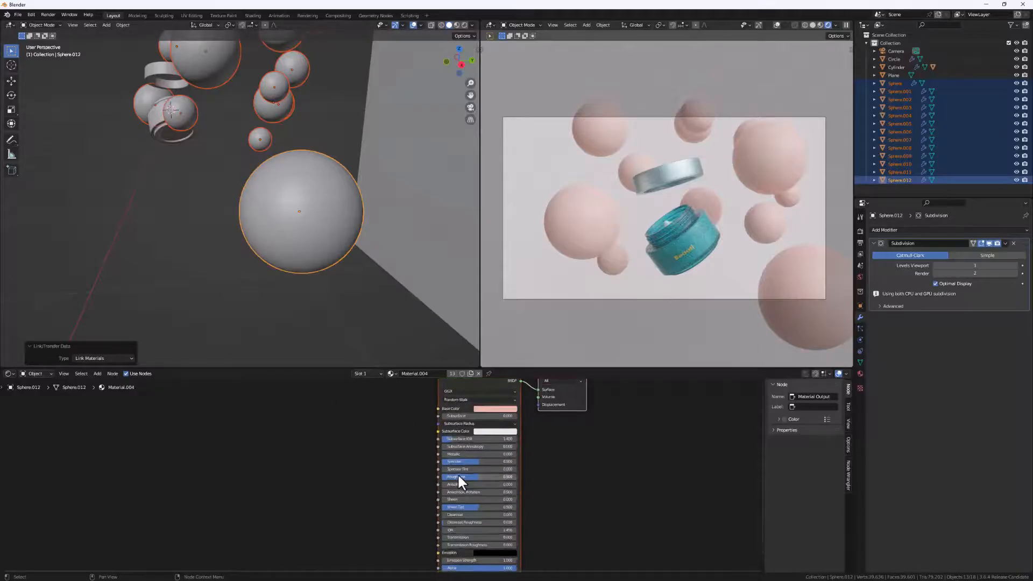
pyautogui.moveTo(470, 476)
pyautogui.mouseDown()
pyautogui.moveTo(441, 477)
pyautogui.moveTo(464, 481)
pyautogui.mouseUp()
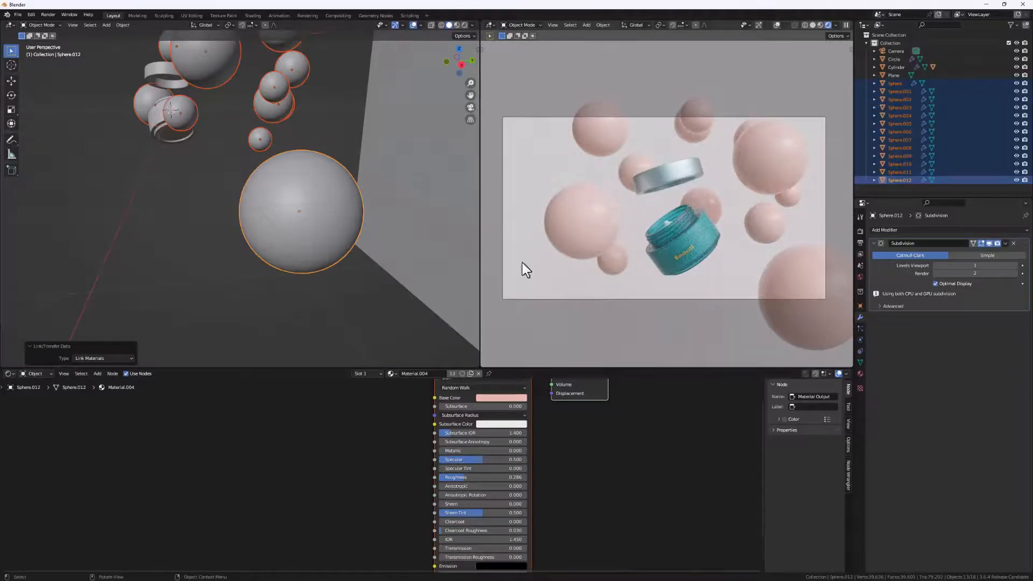
# Add a Color Ramp node feeding the Base Color of the spheres' Principled BSDF
pyautogui.moveTo(455, 457); pyautogui.dragTo(534, 487, button='middle')
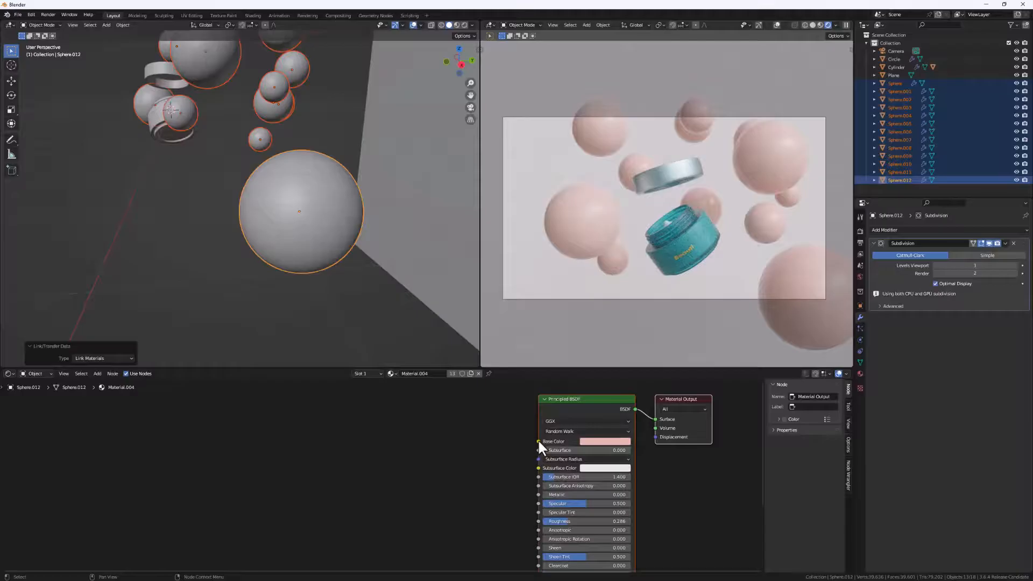
pyautogui.moveTo(538, 441); pyautogui.dragTo(481, 446)
pyautogui.write('co')
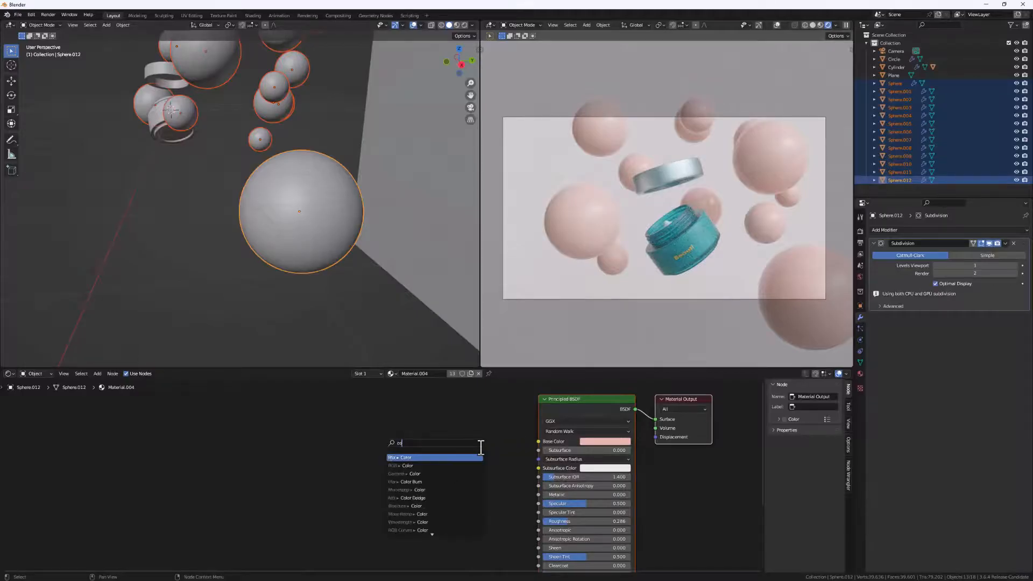
pyautogui.write('lor')
pyautogui.click(406, 521)
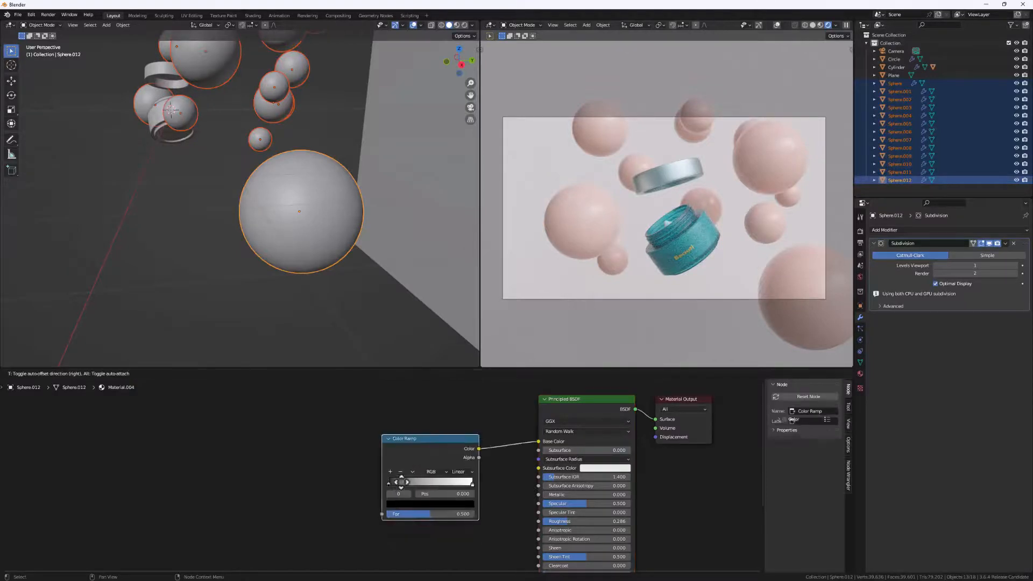
pyautogui.click(370, 489)
pyautogui.scroll(1, 385, 491)
pyautogui.moveTo(384, 491); pyautogui.dragTo(482, 519, button='middle')
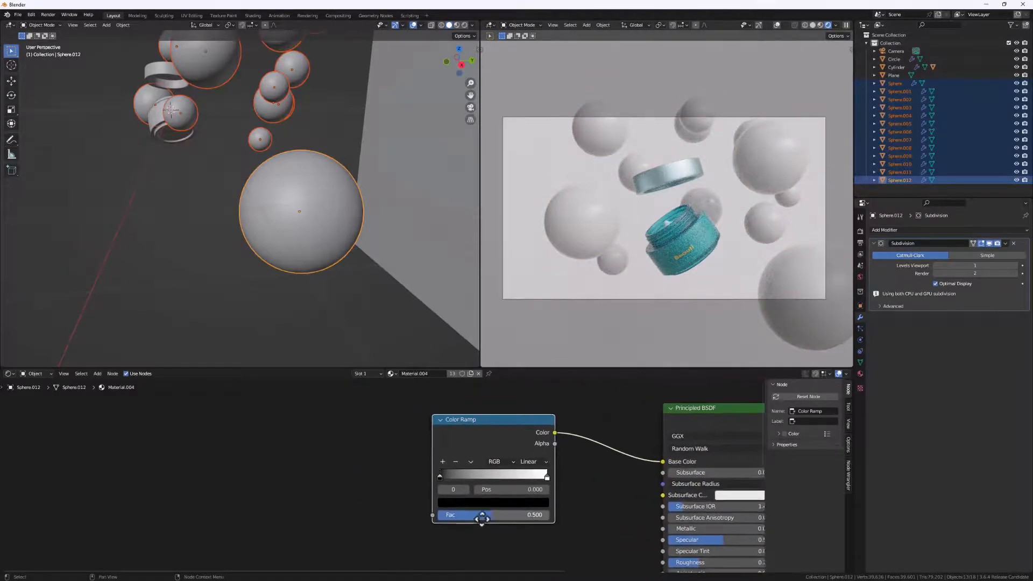
# Add an Object Info node with its Random output driving the Color Ramp's Fac, placed before the ramp
pyautogui.moveTo(433, 515); pyautogui.dragTo(327, 484)
pyautogui.write('rand')
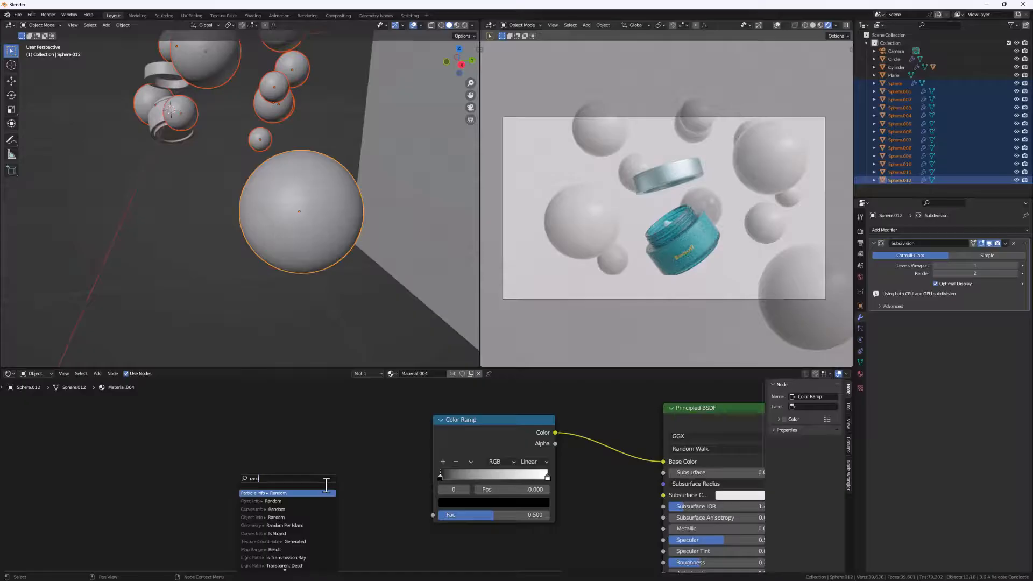
pyautogui.click(281, 517)
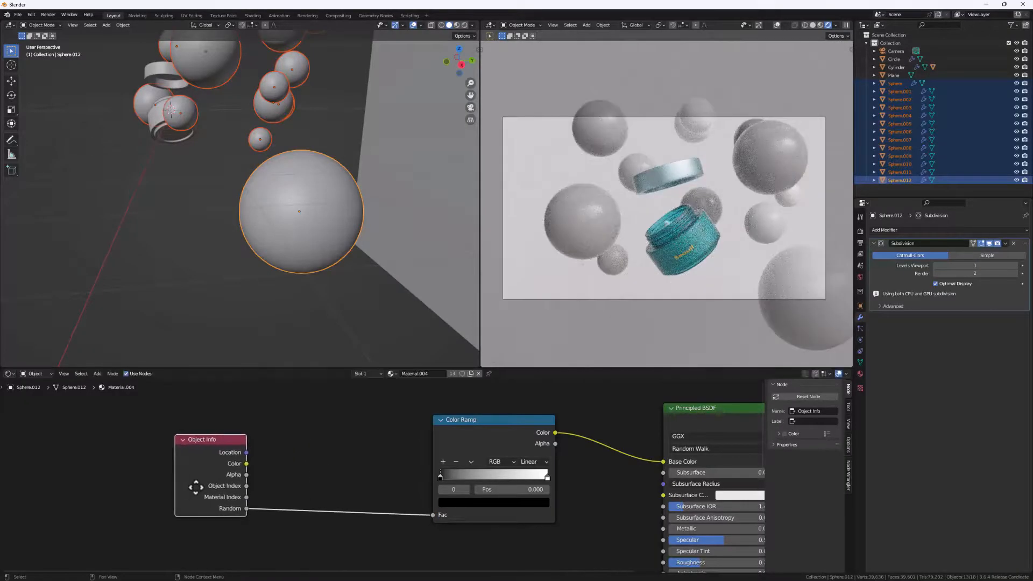
pyautogui.click(191, 486)
pyautogui.scroll(1, 365, 522)
pyautogui.scroll(1, 356, 518)
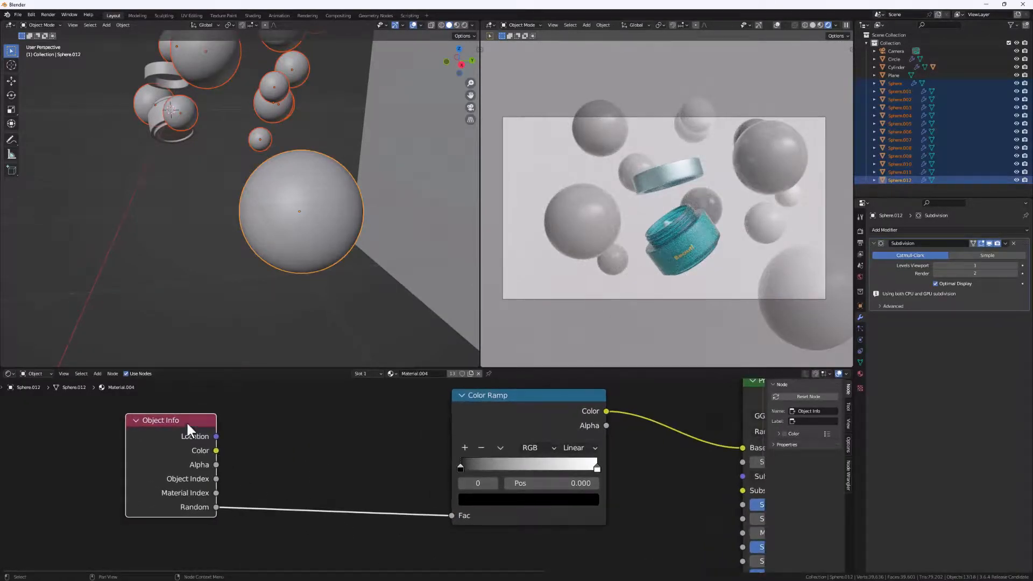
pyautogui.moveTo(187, 424); pyautogui.dragTo(204, 430)
# Set the Color Ramp's interpolation to Constant and move its white stop to position 0.305
pyautogui.scroll(2, 259, 231)
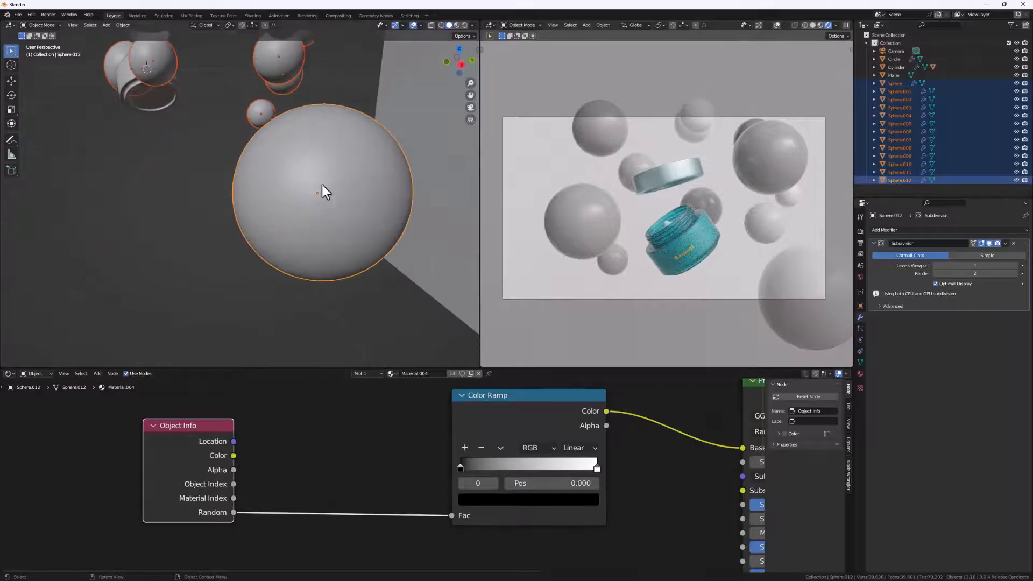
pyautogui.scroll(-2, 280, 194)
pyautogui.scroll(2, 303, 223)
pyautogui.scroll(-1, 291, 210)
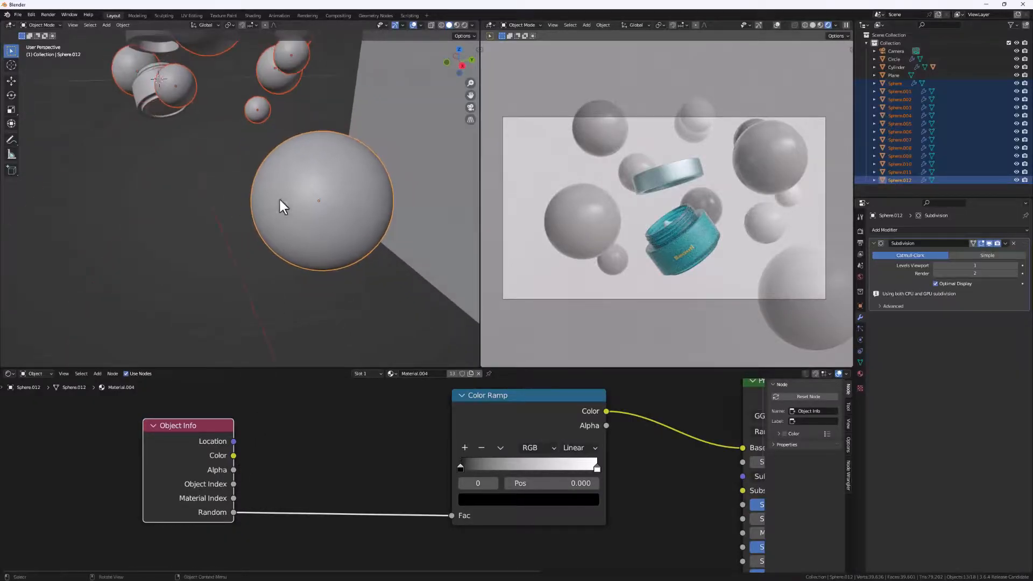
pyautogui.scroll(-1, 514, 487)
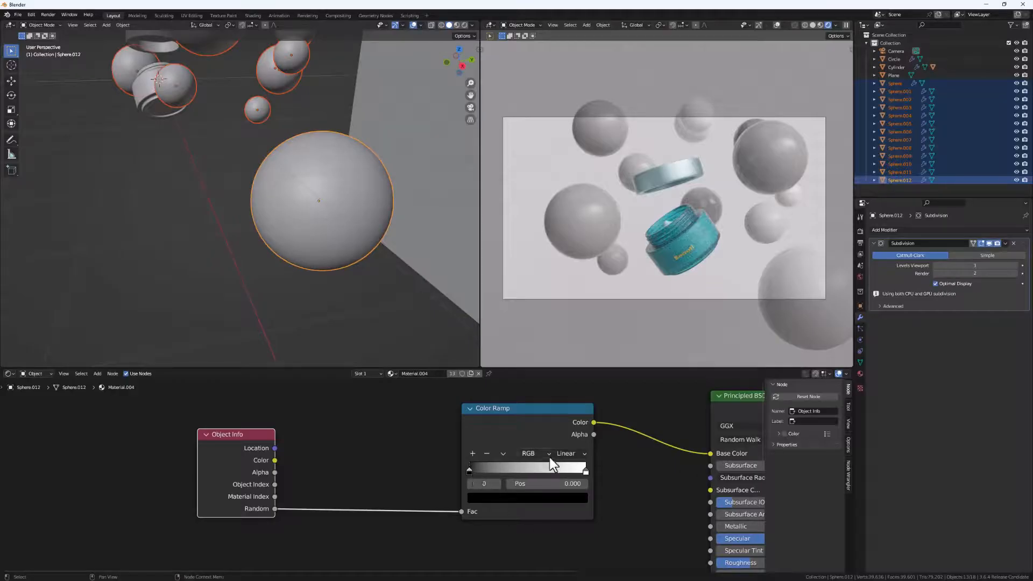
pyautogui.click(567, 454)
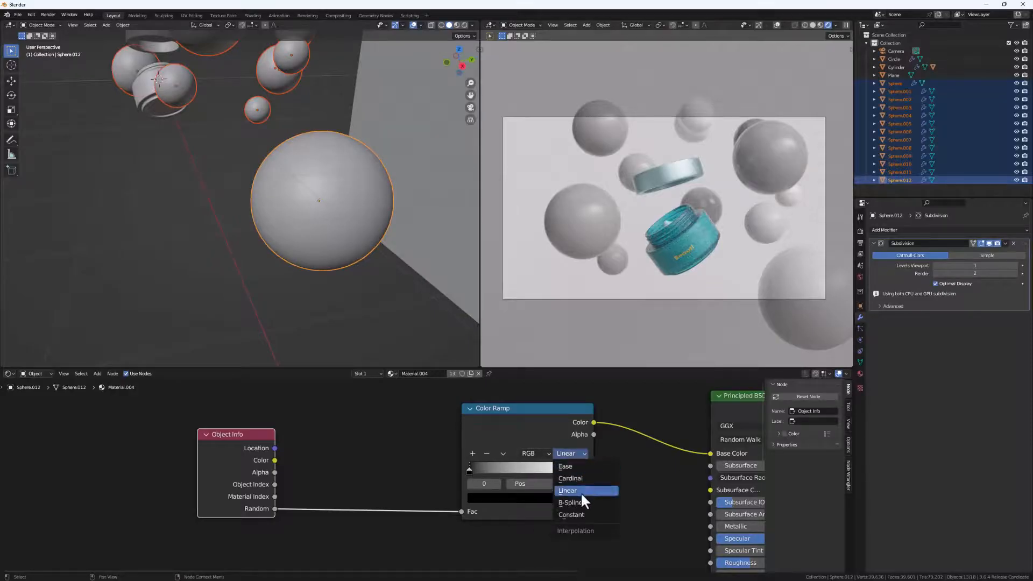
pyautogui.click(580, 513)
pyautogui.moveTo(585, 470); pyautogui.dragTo(501, 478)
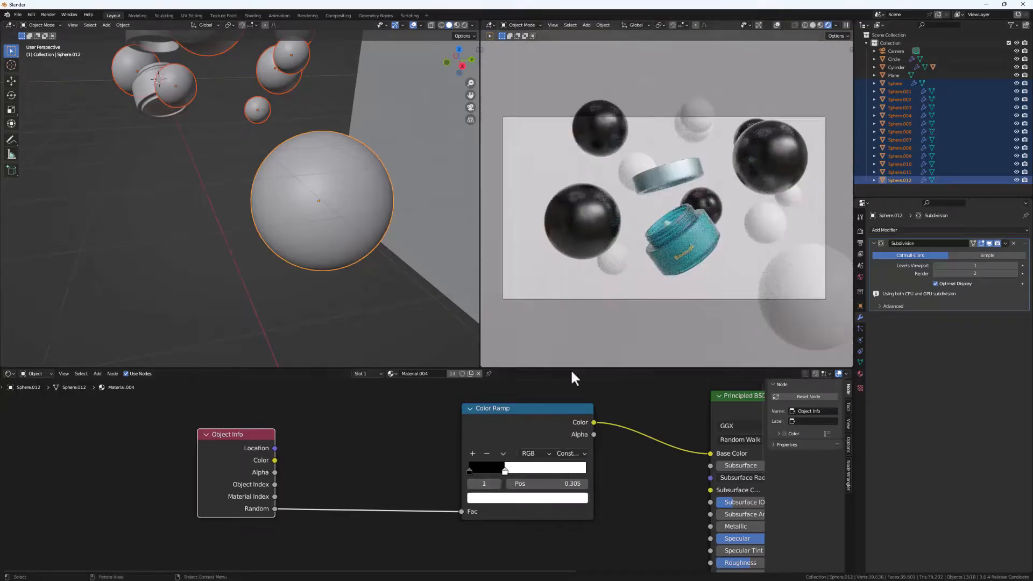
# Add a ramp stop at position 0.152 and color it pale lavender with hue 0.719, saturation 0.292, value 0.588
pyautogui.click(473, 453)
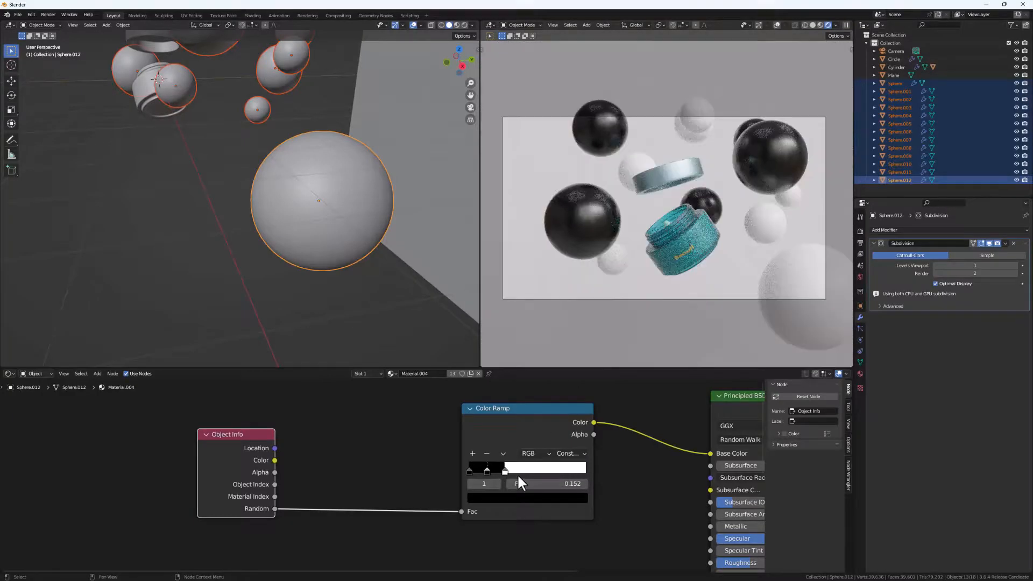
pyautogui.click(486, 472)
pyautogui.click(497, 498)
pyautogui.moveTo(562, 383); pyautogui.dragTo(563, 356)
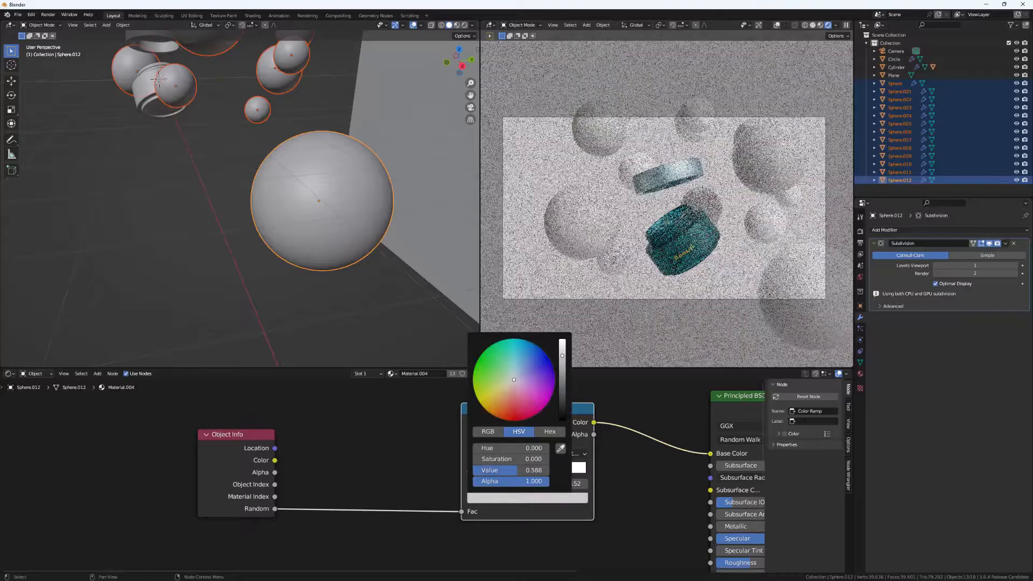
pyautogui.moveTo(514, 392); pyautogui.dragTo(519, 378)
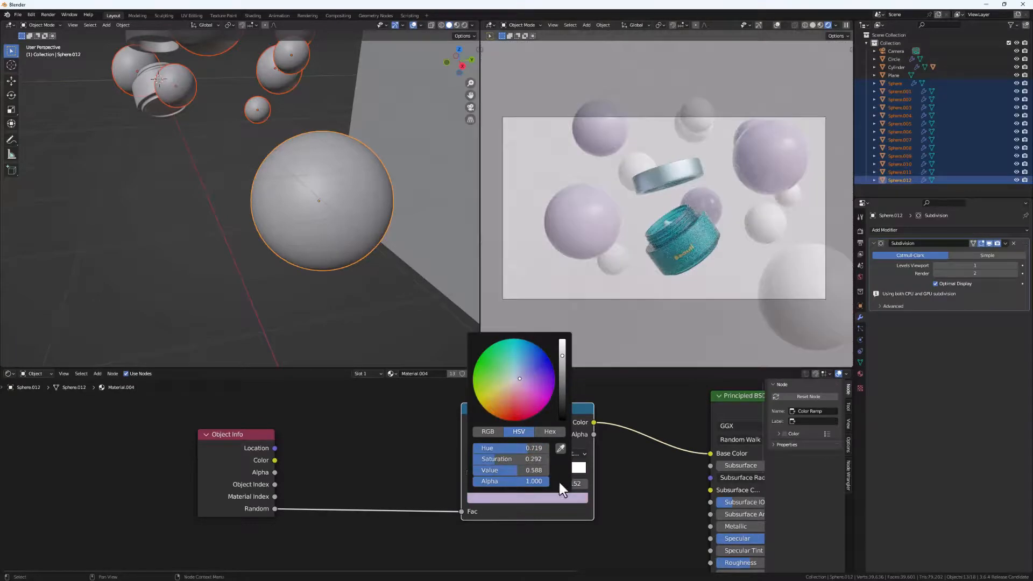
# Color the ramp's first stop mint green with hue 0.408, saturation 0.426, value 0.580, and add another stop at position 0.076
pyautogui.click(468, 471)
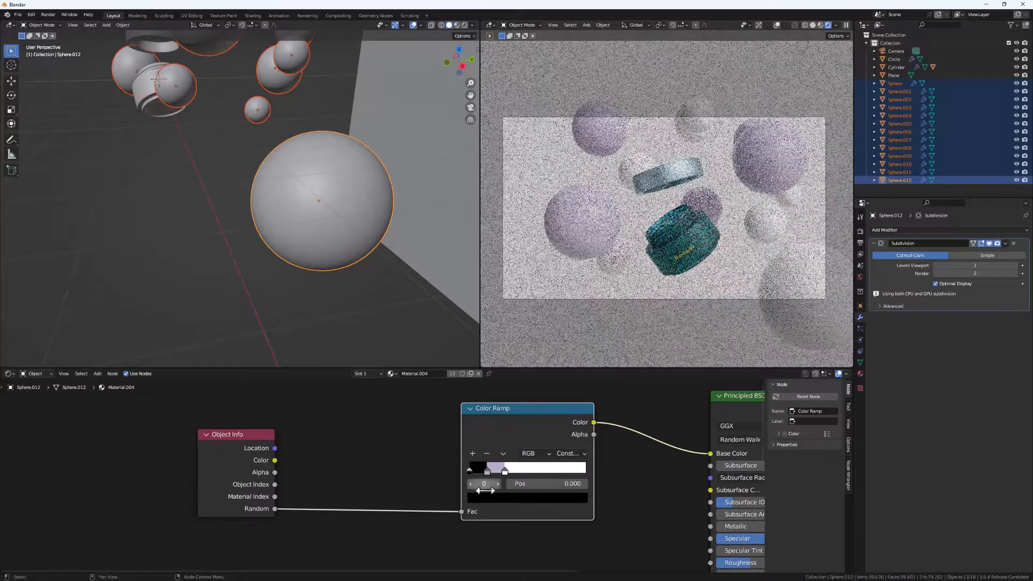
pyautogui.click(494, 497)
pyautogui.moveTo(563, 389); pyautogui.dragTo(562, 356)
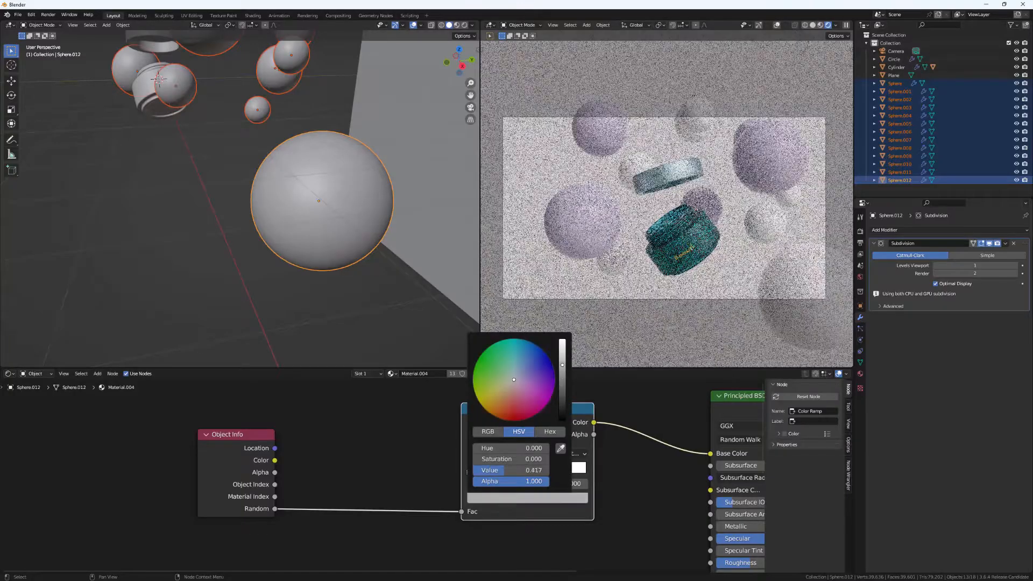
pyautogui.click(509, 372)
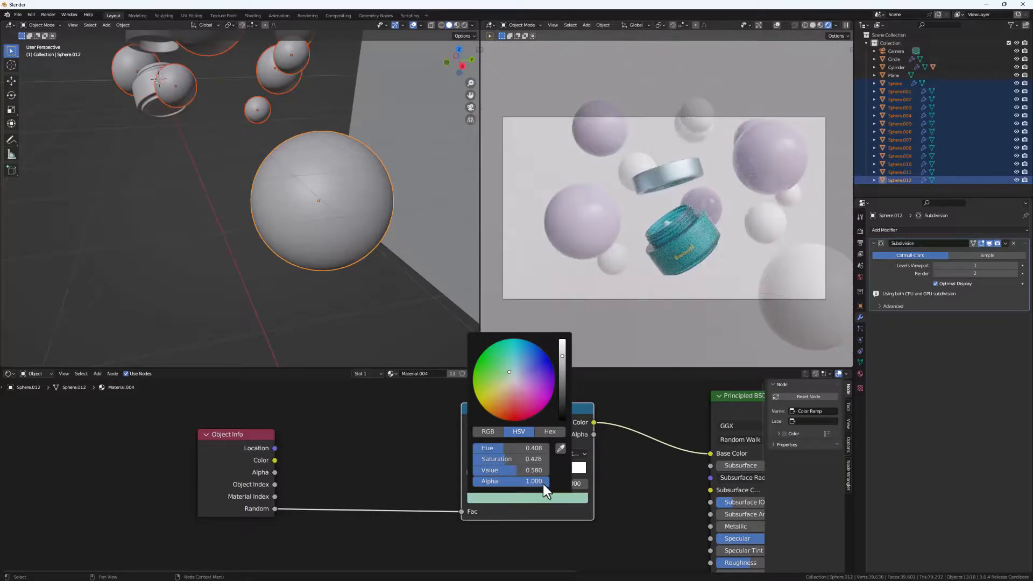
pyautogui.click(473, 454)
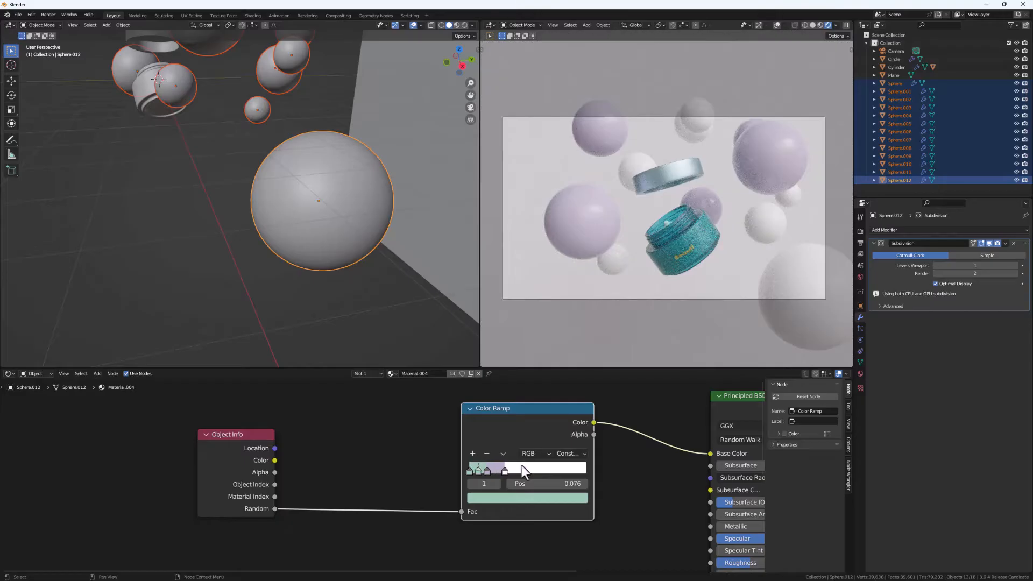
# Color the ramp's second stop pale beige and spread the last three stops to positions 0.272, 0.516 and 0.818
pyautogui.moveTo(505, 470); pyautogui.dragTo(552, 472)
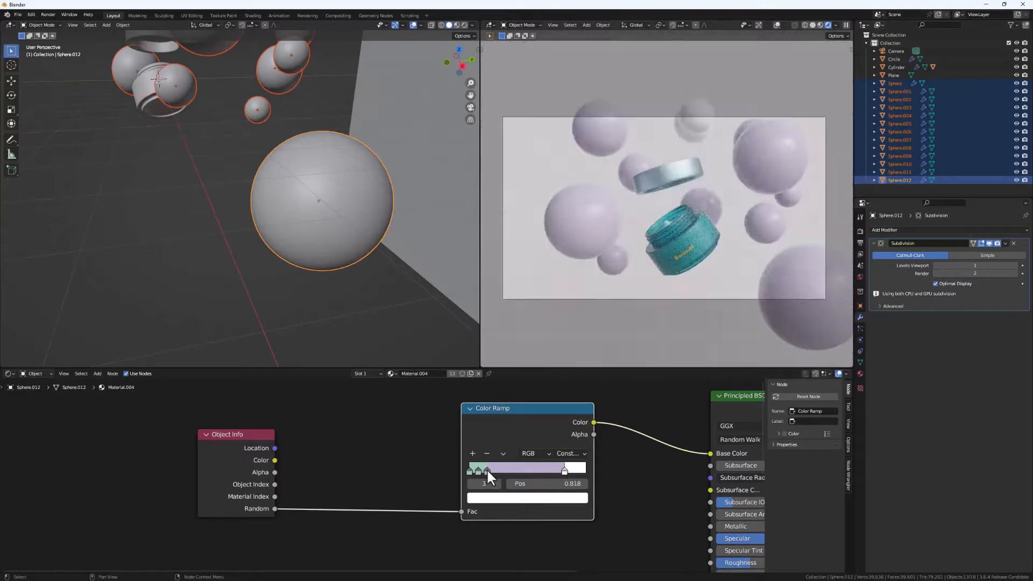
pyautogui.moveTo(487, 469)
pyautogui.mouseDown()
pyautogui.moveTo(523, 471)
pyautogui.moveTo(485, 470)
pyautogui.moveTo(500, 468)
pyautogui.mouseUp()
pyautogui.click(503, 497)
pyautogui.moveTo(522, 408); pyautogui.dragTo(510, 384)
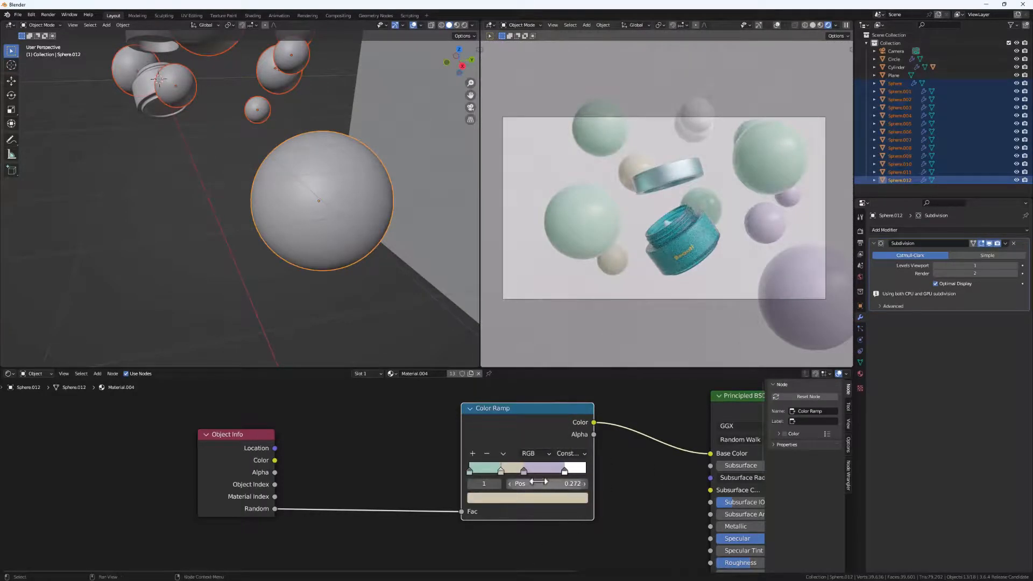
pyautogui.moveTo(524, 472); pyautogui.dragTo(500, 473)
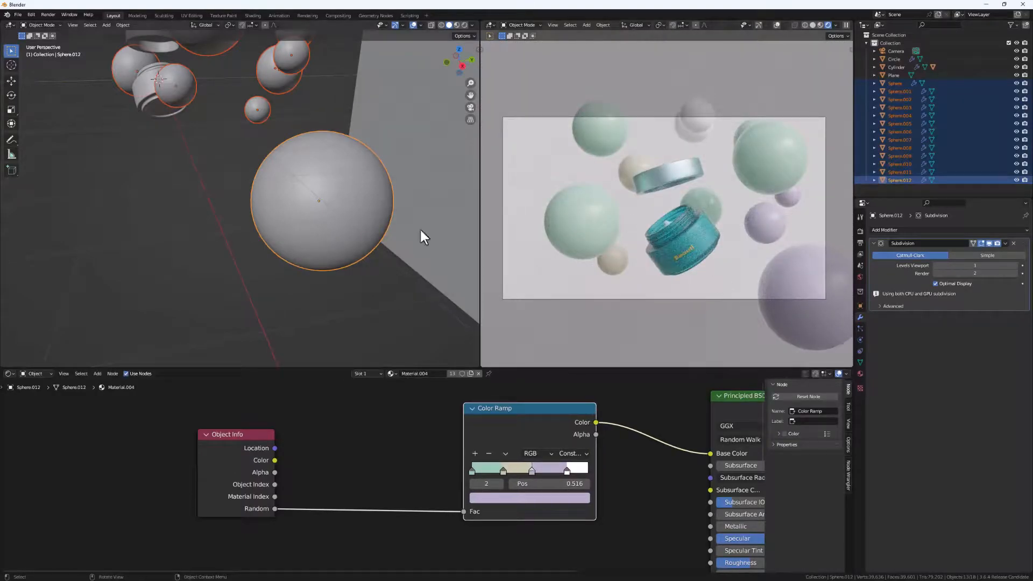
# Duplicate one of the spheres, place the copy at the frame's lower-left corner, and scale it by about 1.325
pyautogui.moveTo(242, 217); pyautogui.dragTo(280, 207, button='middle')
pyautogui.scroll(-6, 310, 221)
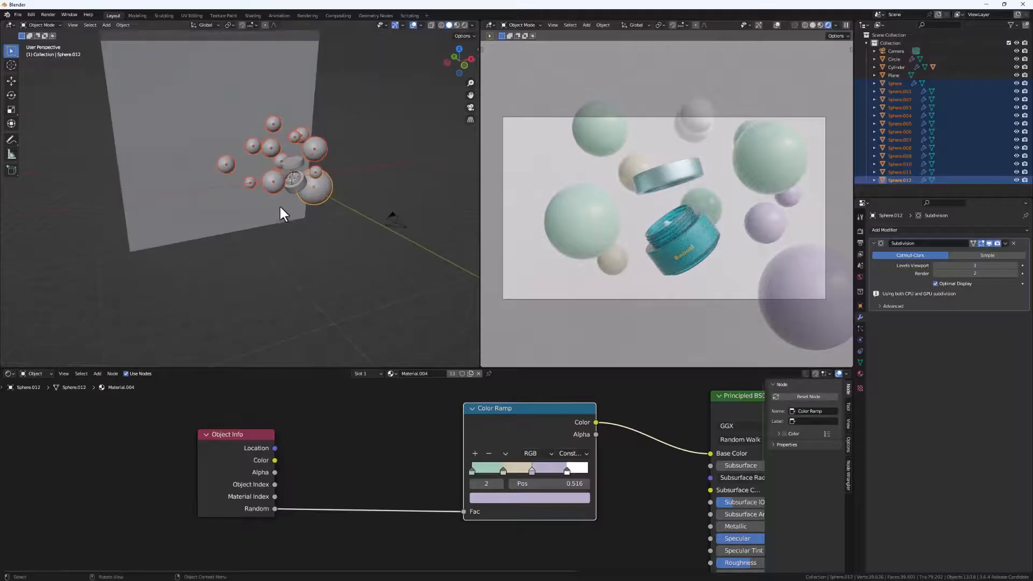
pyautogui.click(268, 194)
pyautogui.hotkey('shift', 'd')
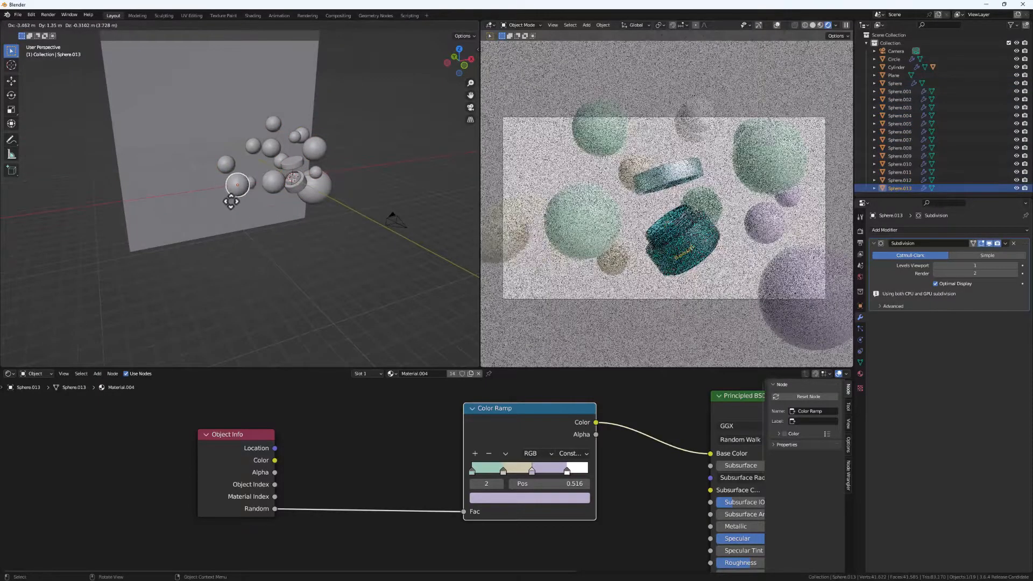
pyautogui.click(264, 231)
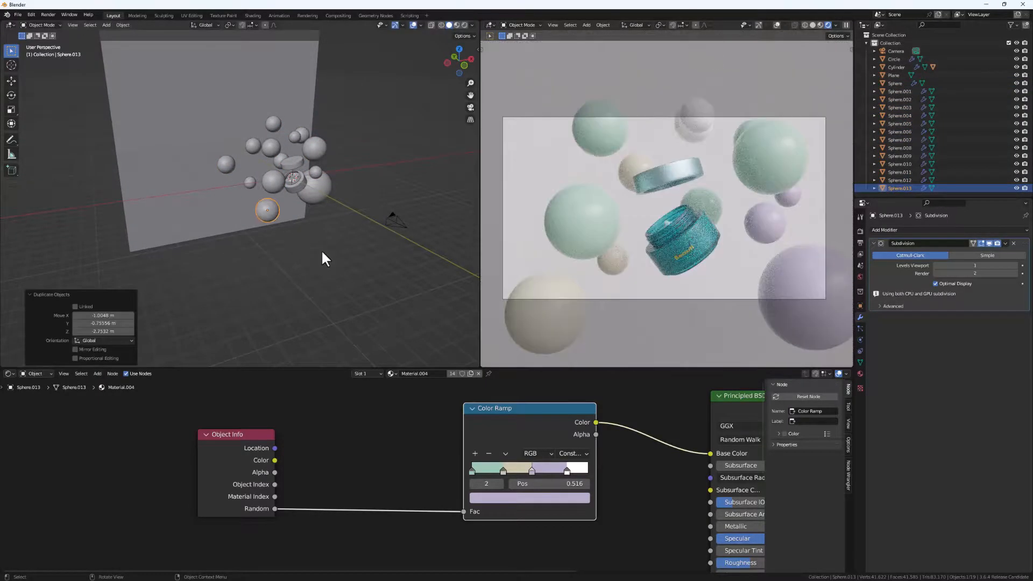
pyautogui.press('s')
pyautogui.click(293, 264)
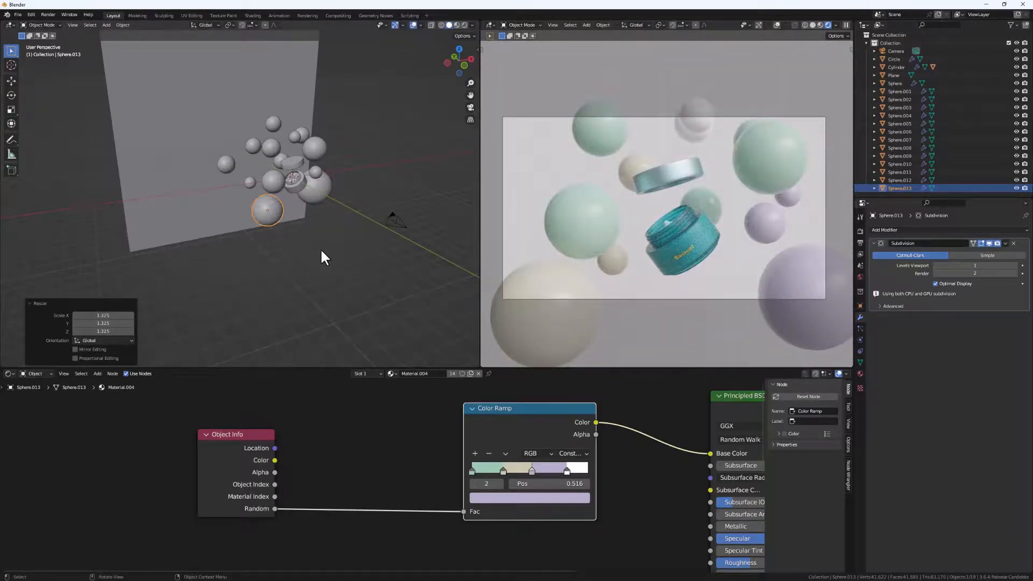
# Move the large mint sphere beside the jar slightly closer to it in the camera view
pyautogui.moveTo(321, 249); pyautogui.dragTo(227, 215, button='middle')
pyautogui.click(283, 188)
pyautogui.moveTo(298, 219); pyautogui.dragTo(335, 218, button='middle')
pyautogui.press('g')
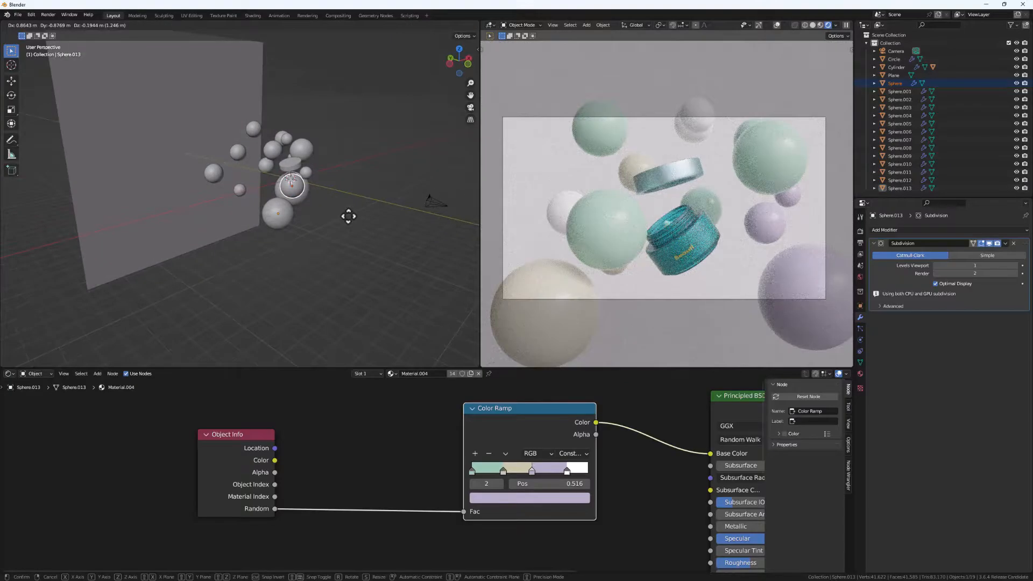
pyautogui.click(343, 213)
# Enable depth of field on the camera, with the jar (Cylinder) as focus object and an F-Stop of 1.4
pyautogui.moveTo(343, 213); pyautogui.dragTo(266, 218, button='middle')
pyautogui.click(290, 194)
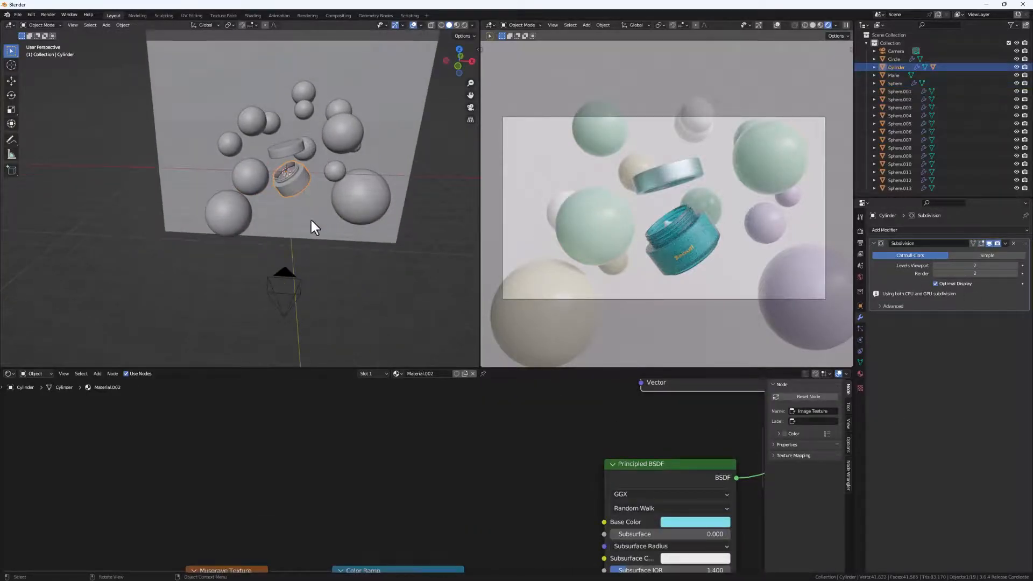
pyautogui.click(286, 285)
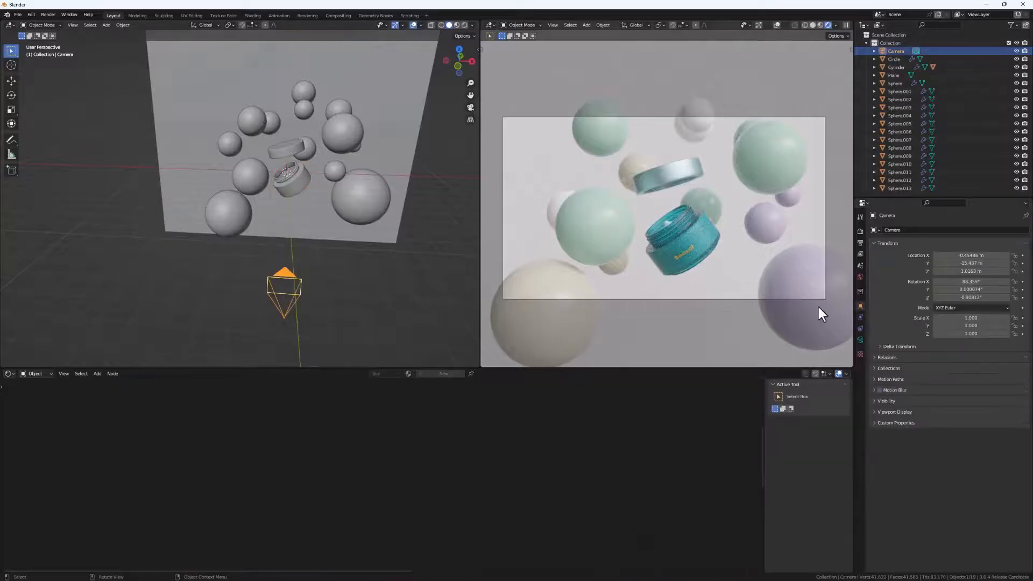
pyautogui.click(860, 339)
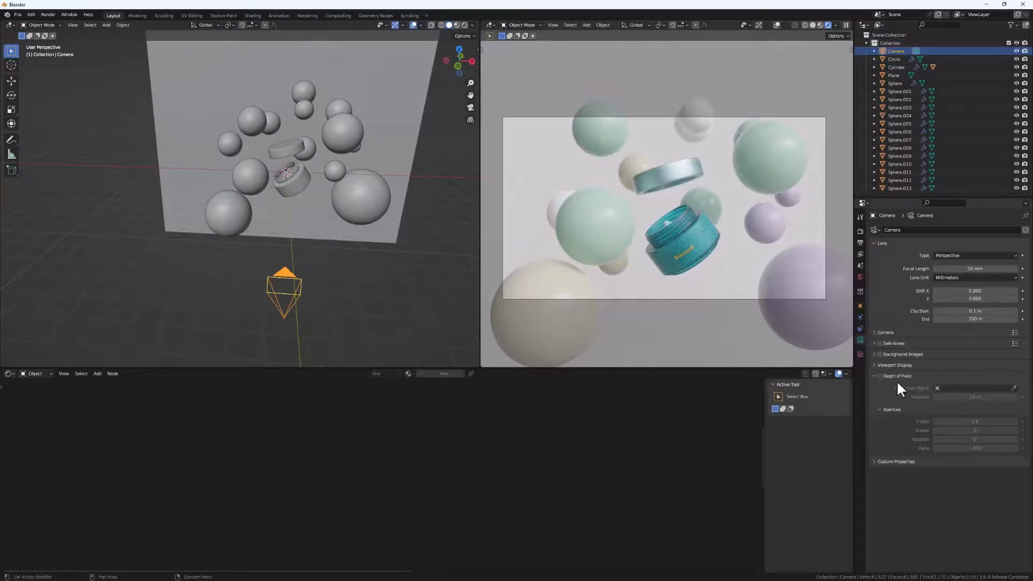
pyautogui.click(880, 376)
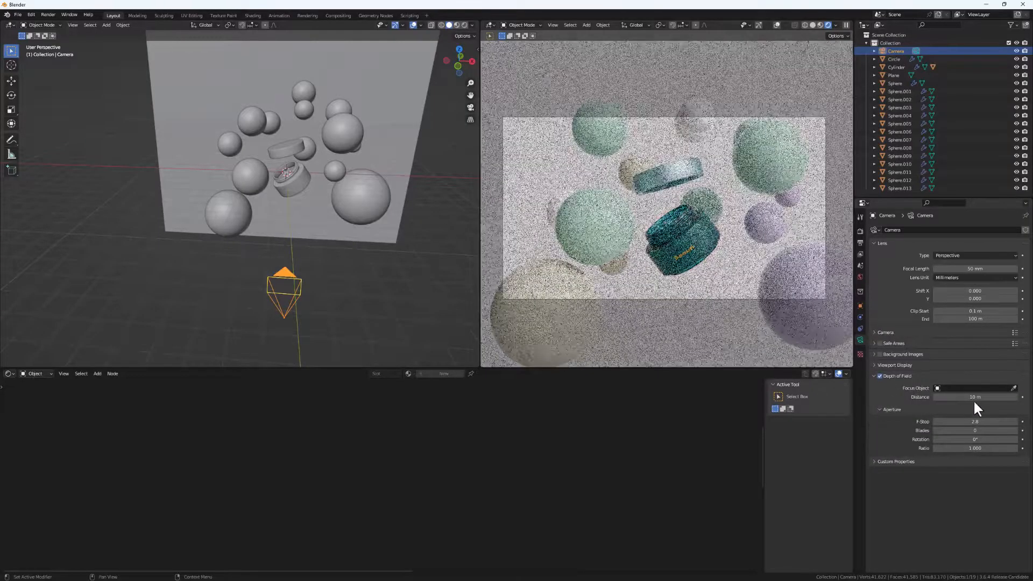
pyautogui.click(1014, 388)
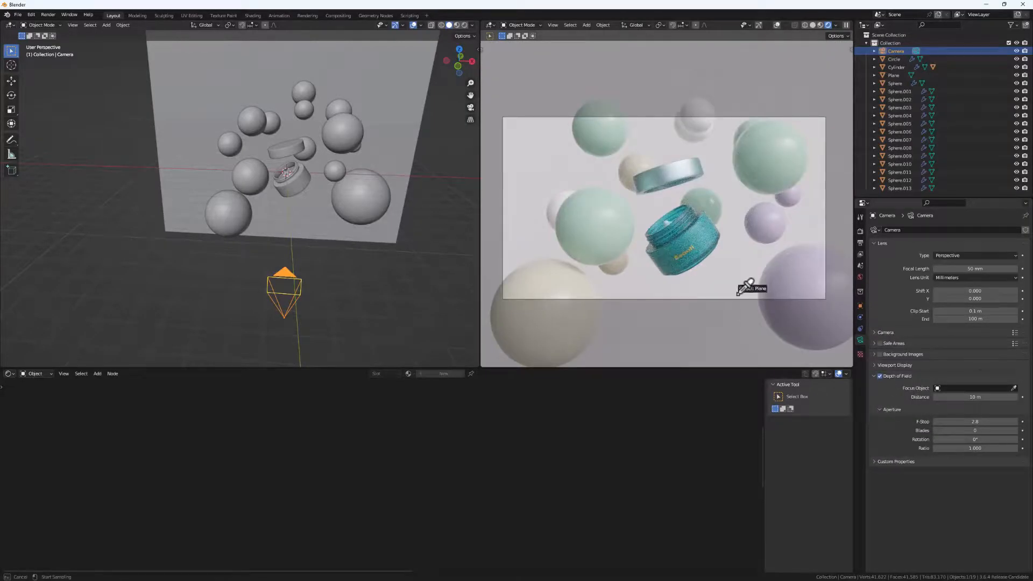
pyautogui.click(692, 237)
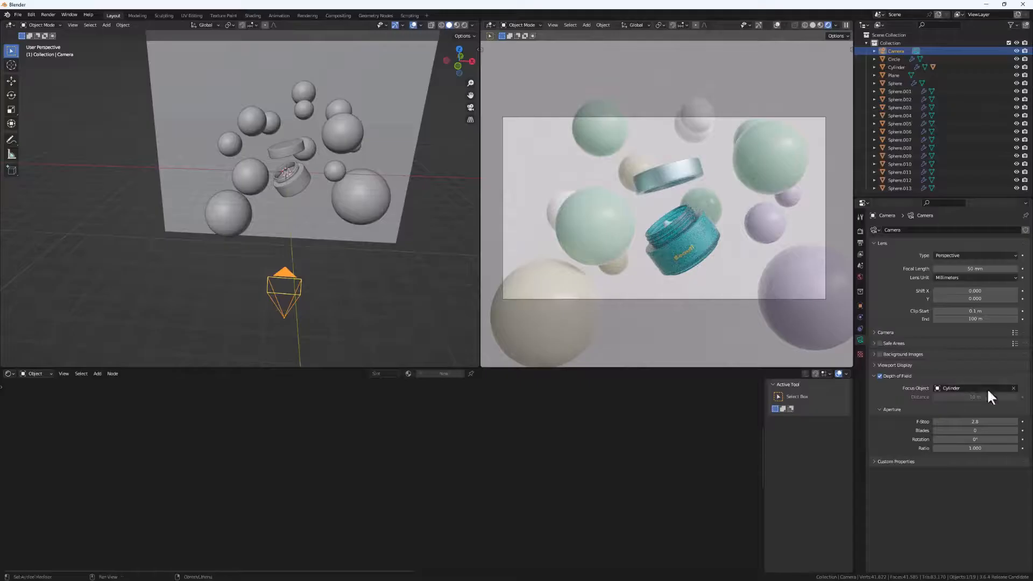
pyautogui.moveTo(963, 422); pyautogui.dragTo(904, 422)
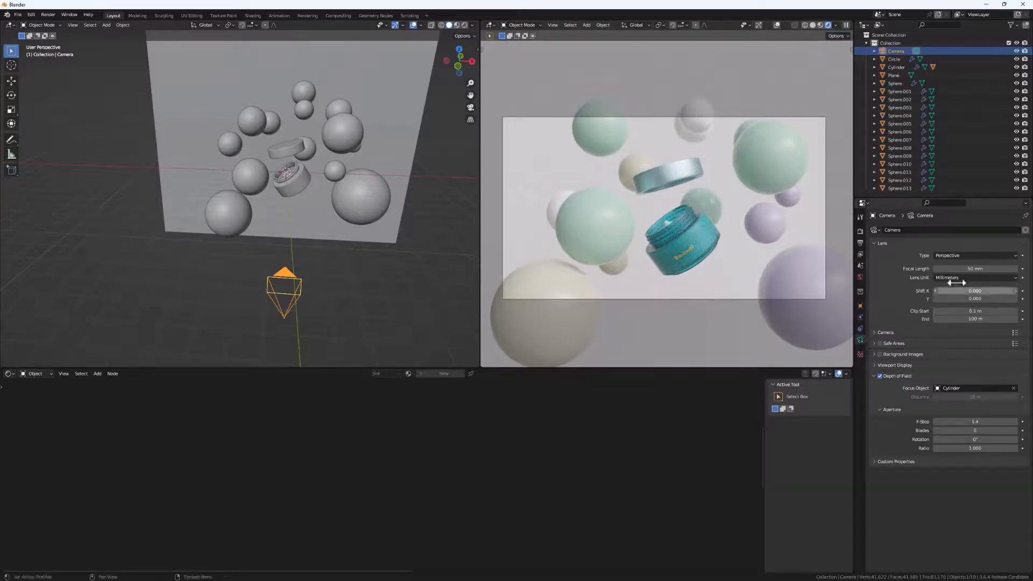
# Set the camera's focal length to 70 mm
pyautogui.click(941, 268)
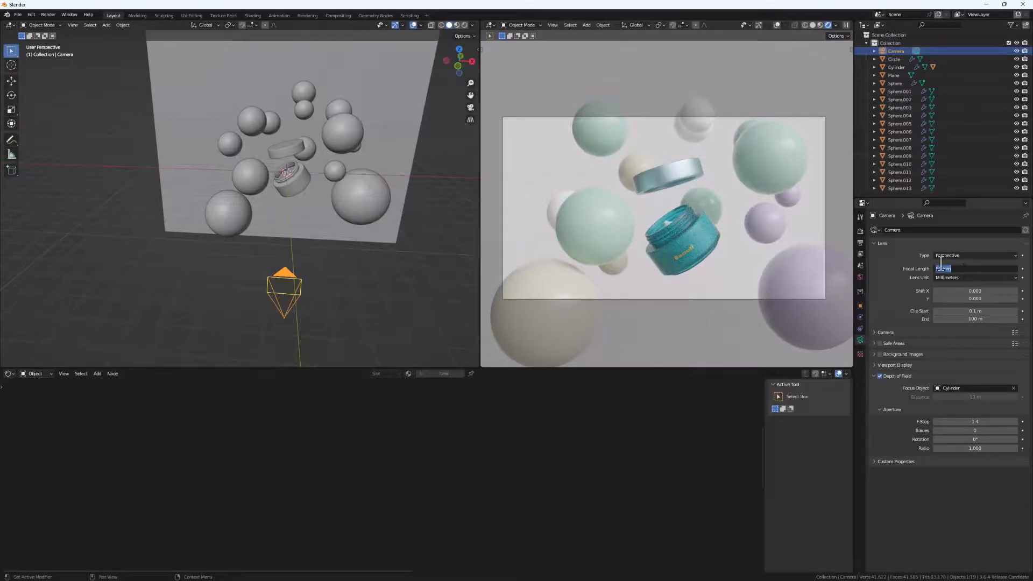
pyautogui.write('70')
pyautogui.press('Return')
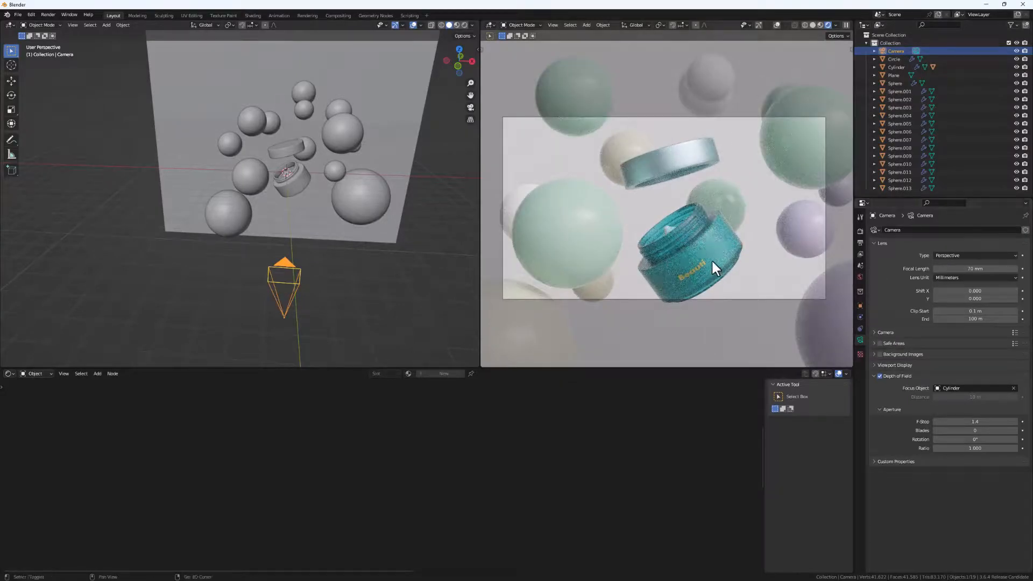
# Pull the camera back to reframe the jar and lid near the center, and save the scene as untitled.blend in the cosmetics folder
pyautogui.keyDown('shift'); pyautogui.moveTo(712, 262); pyautogui.dragTo(705, 247, button='middle'); pyautogui.keyUp('shift')
pyautogui.scroll(1, 699, 243)
pyautogui.scroll(-2, 699, 243)
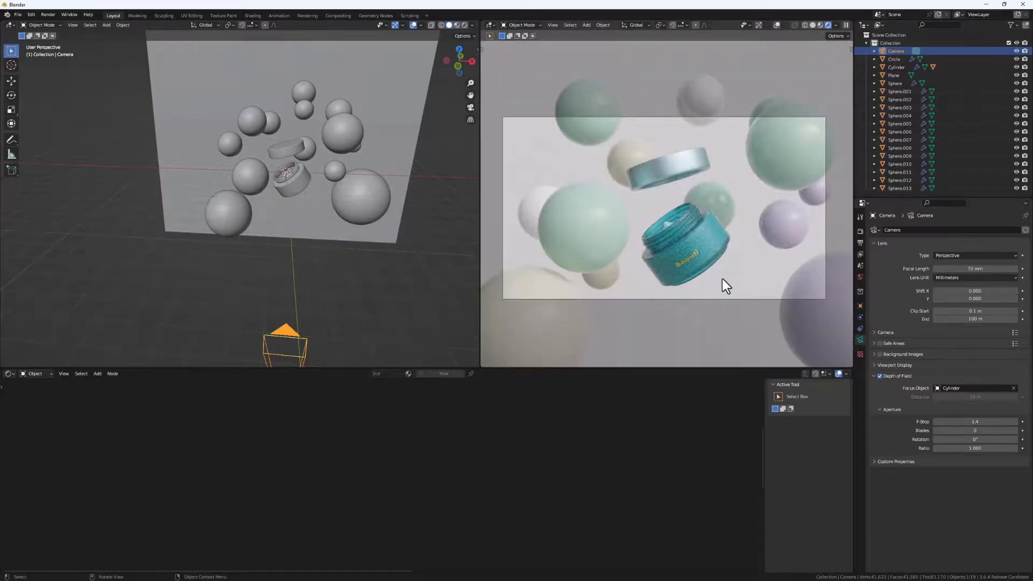
pyautogui.keyDown('shift'); pyautogui.moveTo(722, 279); pyautogui.dragTo(737, 273, button='middle'); pyautogui.keyUp('shift')
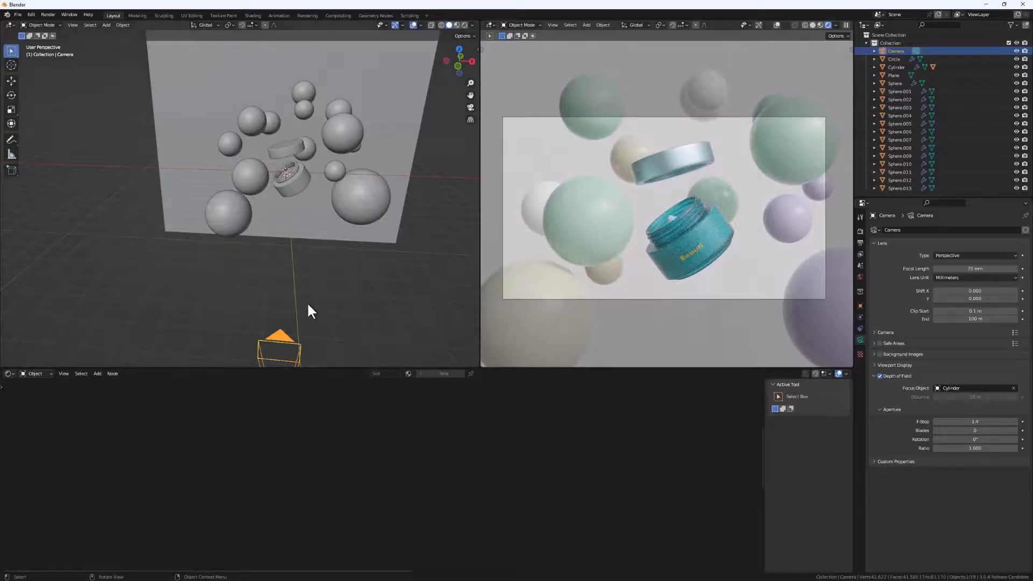
pyautogui.keyDown('shift'); pyautogui.moveTo(709, 290); pyautogui.dragTo(705, 286, button='middle'); pyautogui.keyUp('shift')
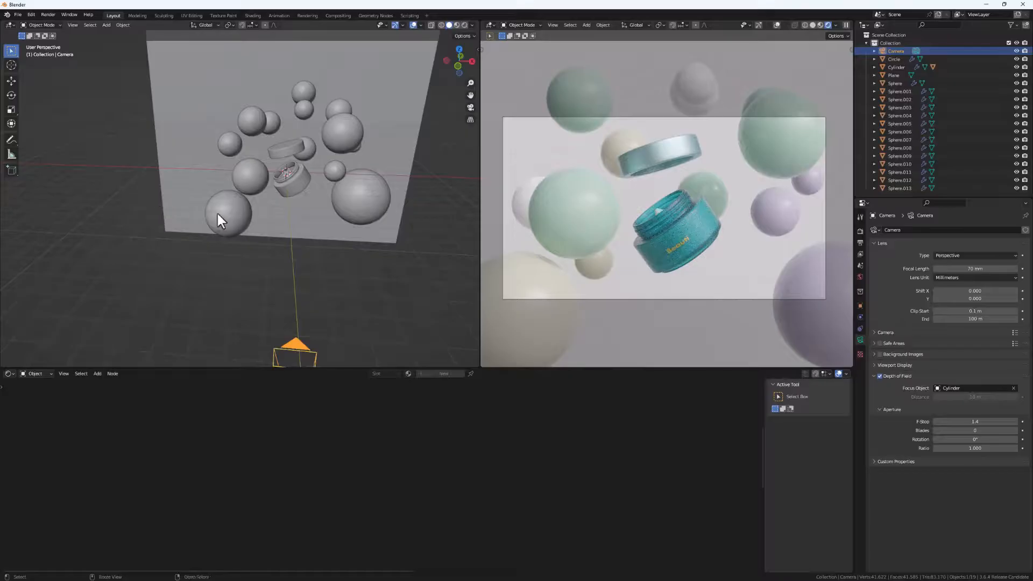
pyautogui.hotkey('ctrl', 's')
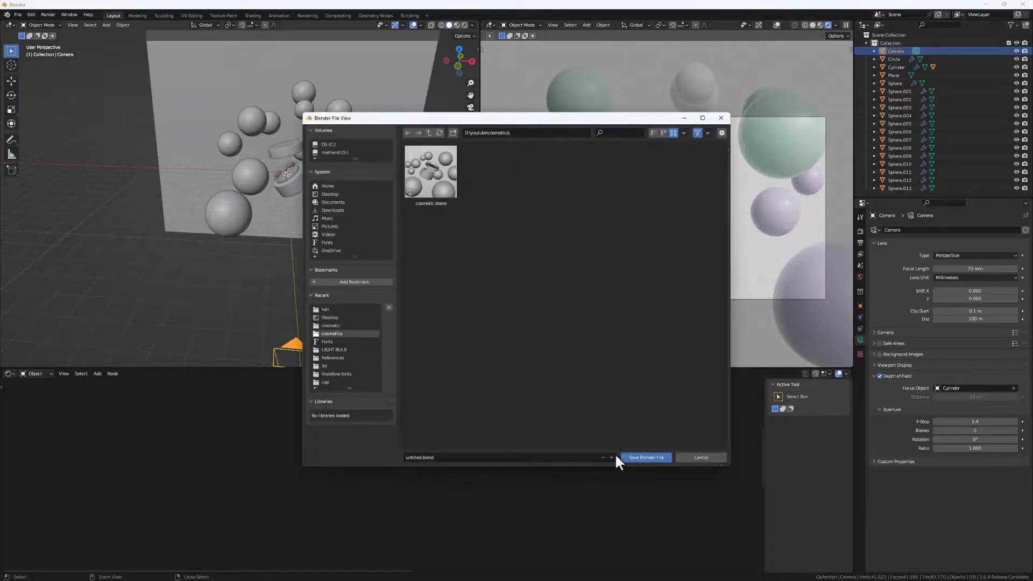
pyautogui.click(646, 457)
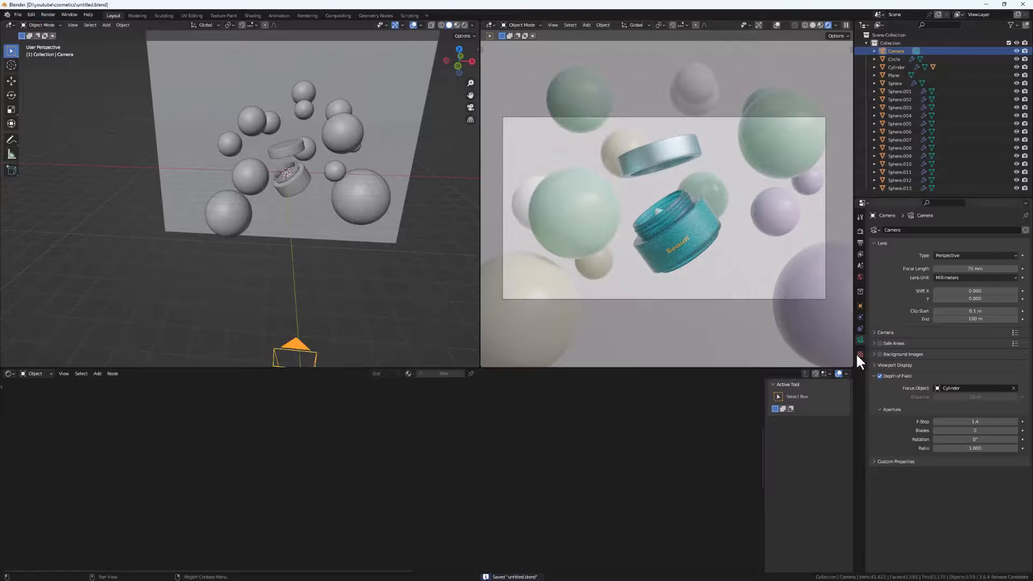
# Set the scene's color management look to Very High Contrast
pyautogui.click(860, 231)
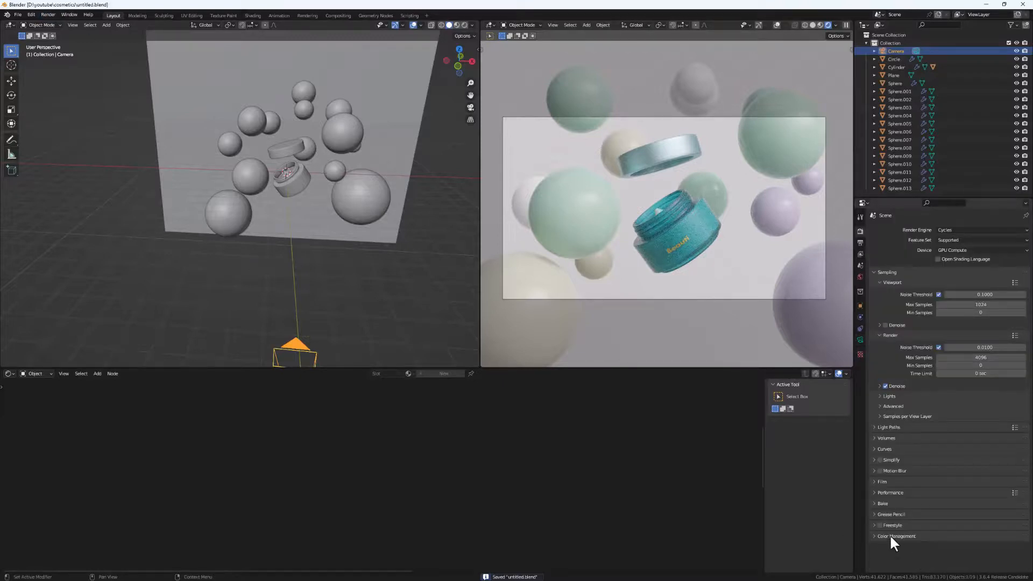
pyautogui.click(875, 536)
pyautogui.scroll(-3, 914, 499)
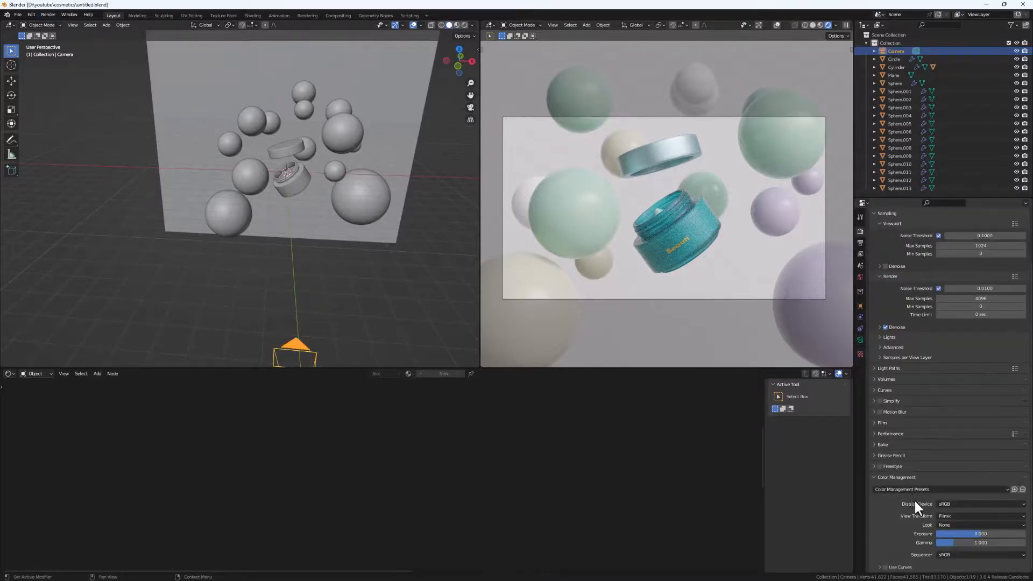
pyautogui.click(954, 525)
pyautogui.click(964, 498)
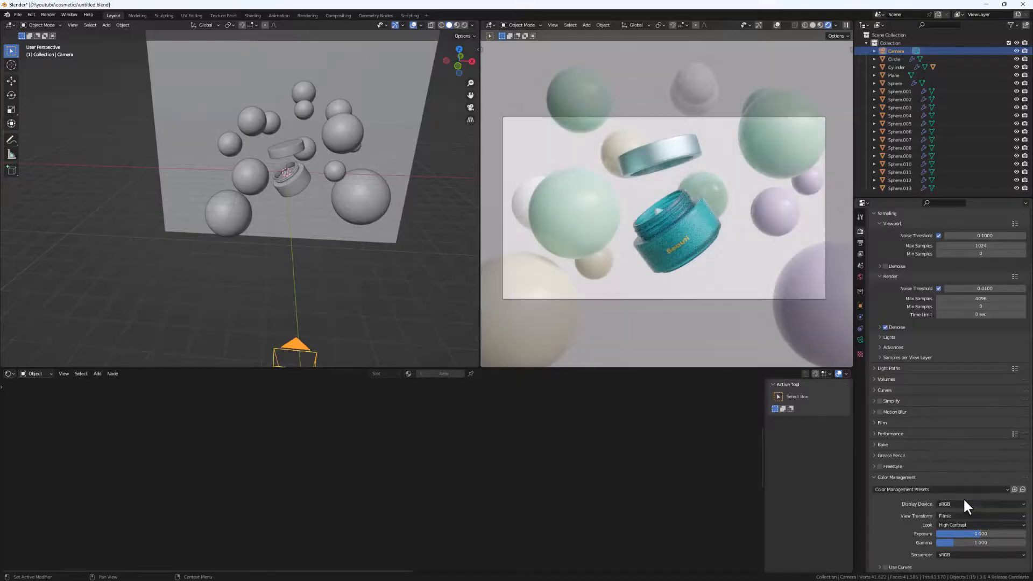
pyautogui.click(965, 525)
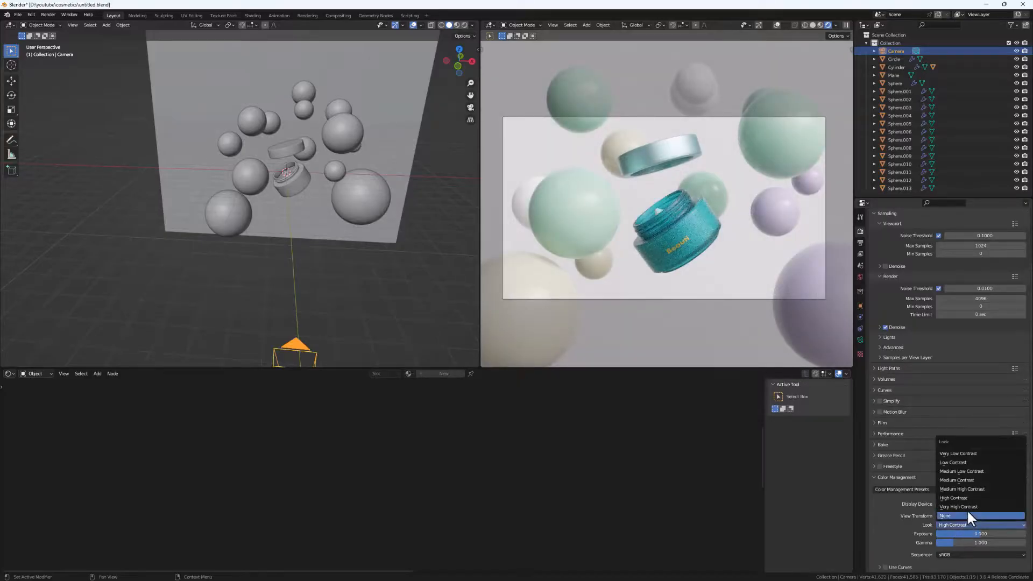
pyautogui.click(971, 508)
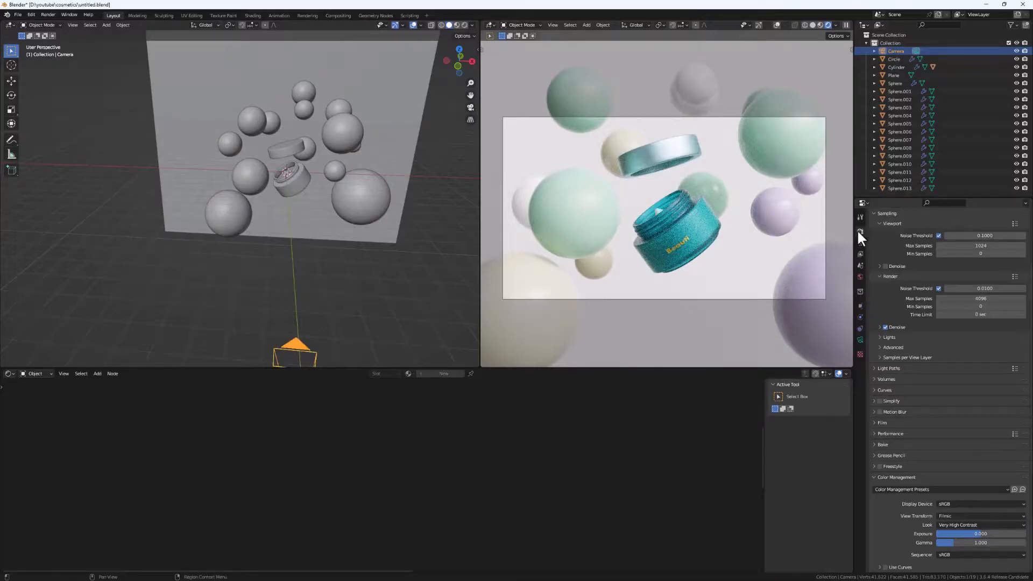
# Set the final render's max samples to 1000 and start rendering the image
pyautogui.scroll(1, 893, 333)
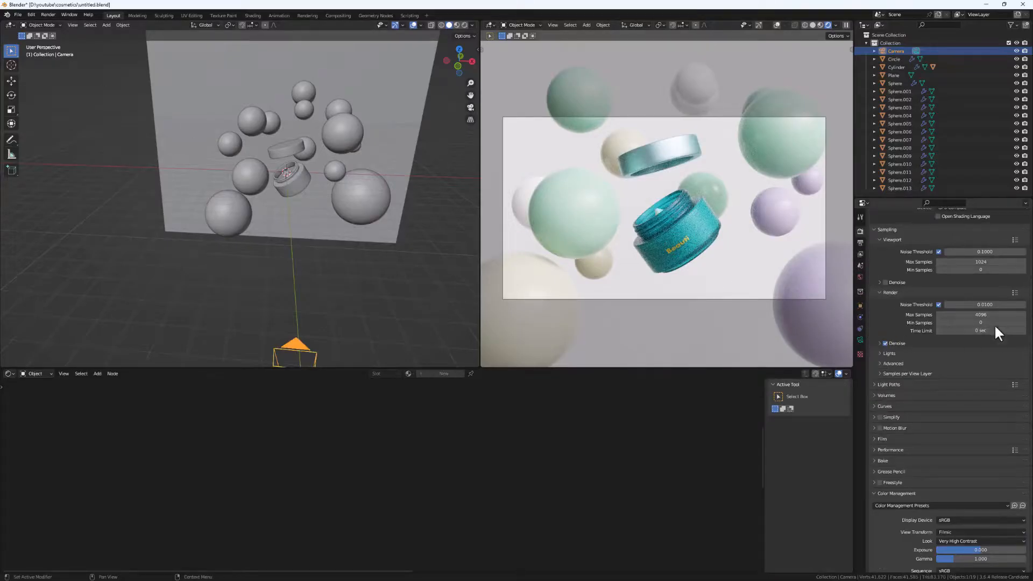
pyautogui.click(984, 315)
pyautogui.write('1000')
pyautogui.press('Return')
pyautogui.click(47, 14)
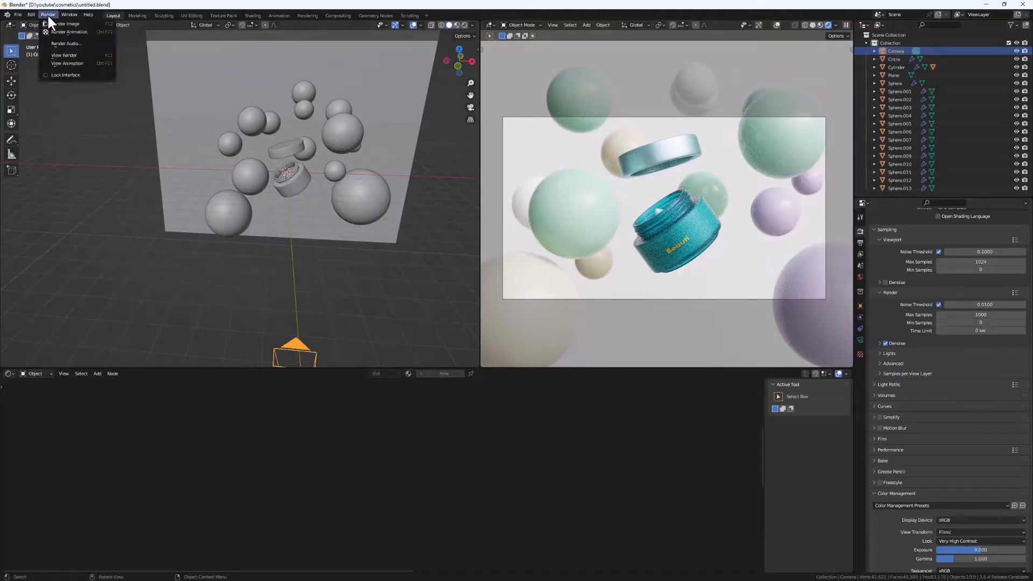
pyautogui.click(79, 23)
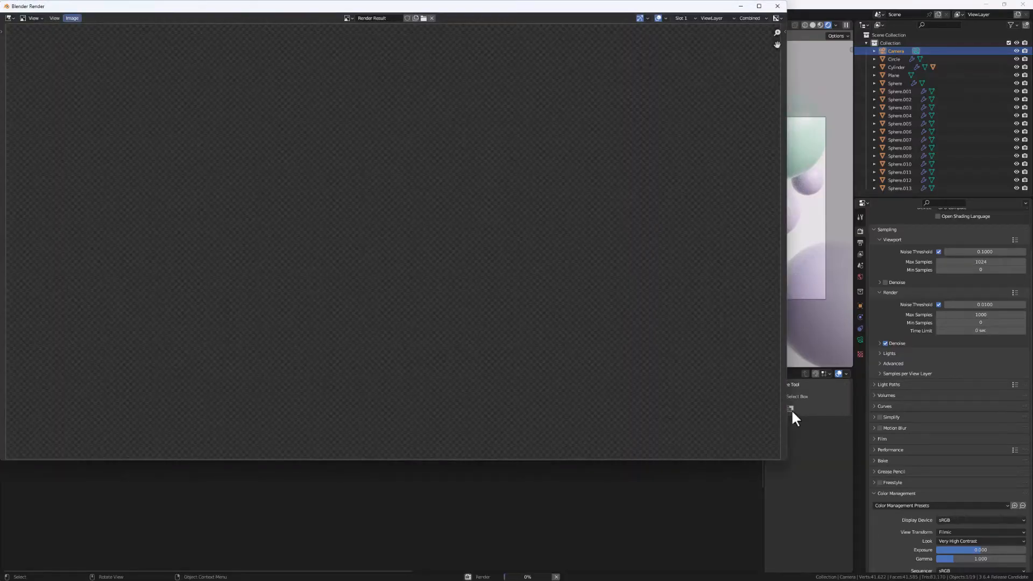